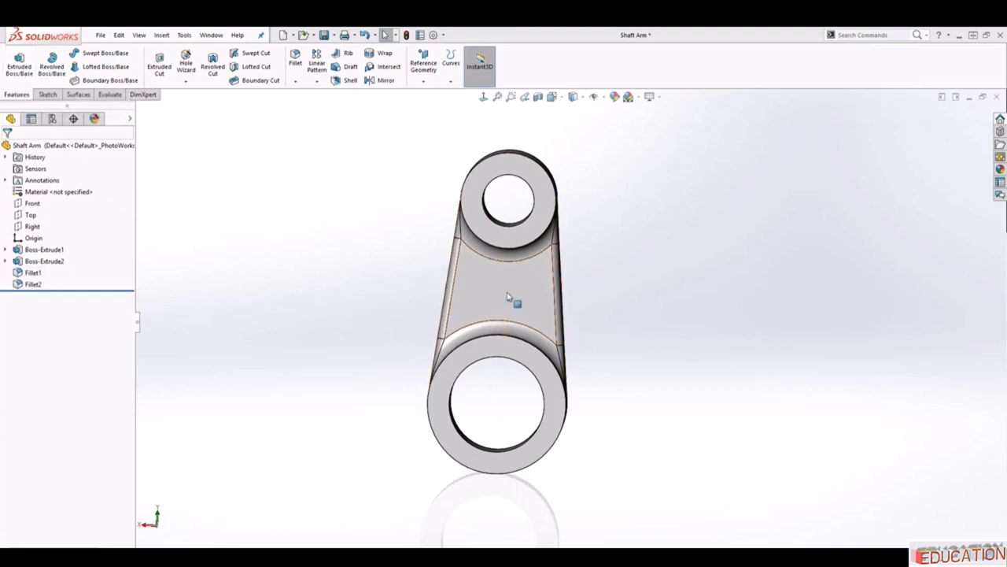
Step: Review the Shaft Arm's features by highlighting Boss-Extrude1, Boss-Extrude2, Fillet1 and Fillet2 on the model in turn
click(45, 250)
click(41, 260)
click(30, 272)
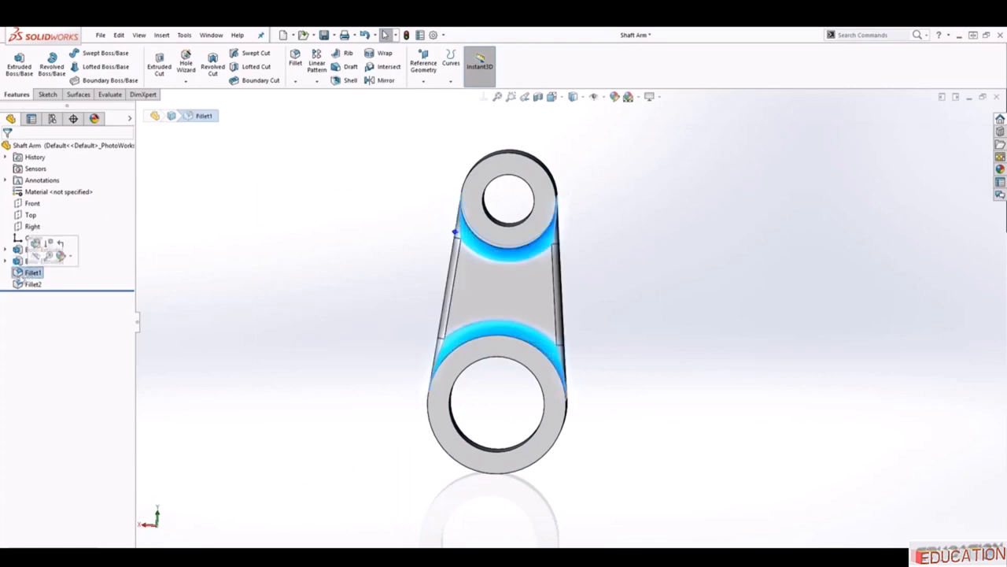
click(32, 284)
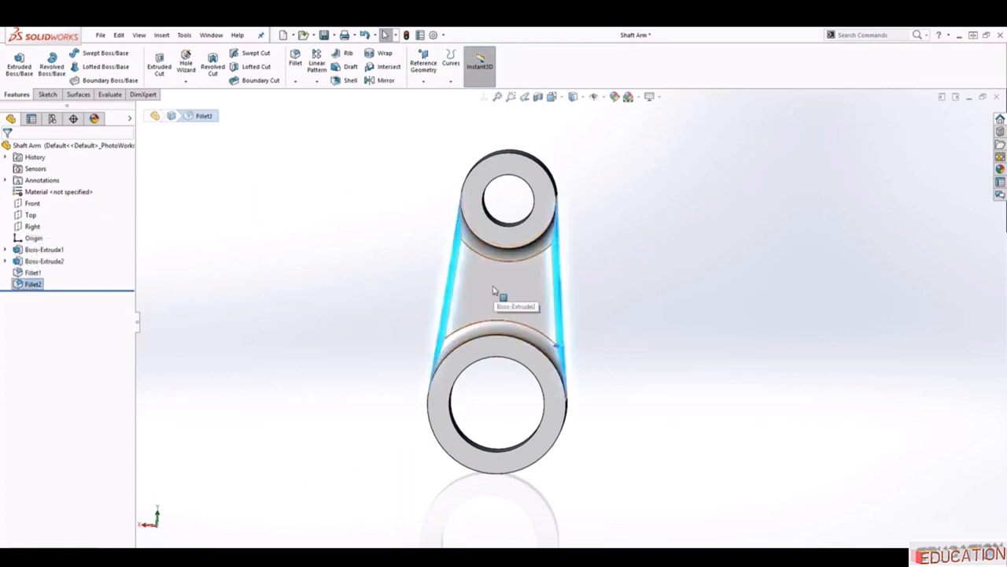
click(45, 250)
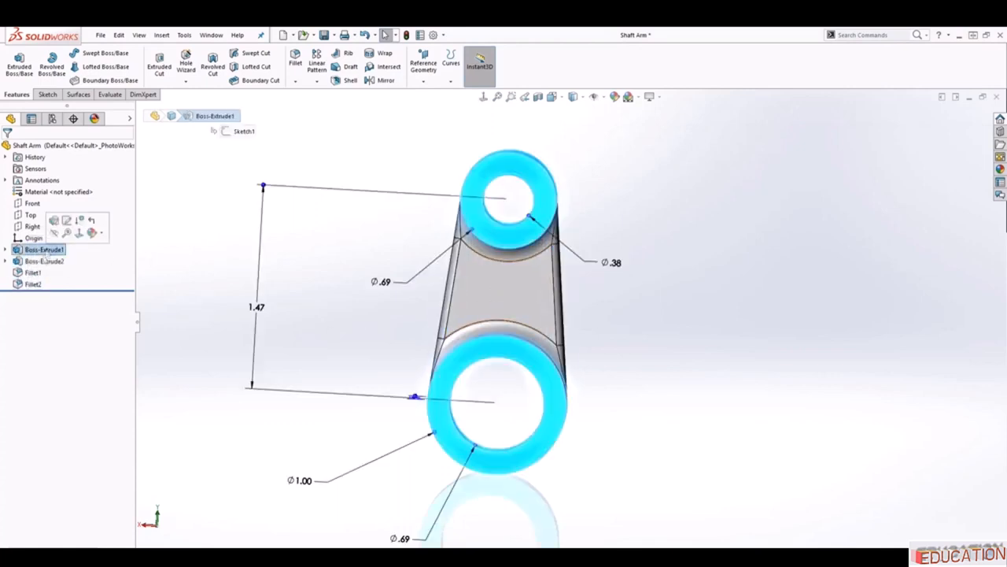
click(43, 260)
click(32, 273)
click(32, 284)
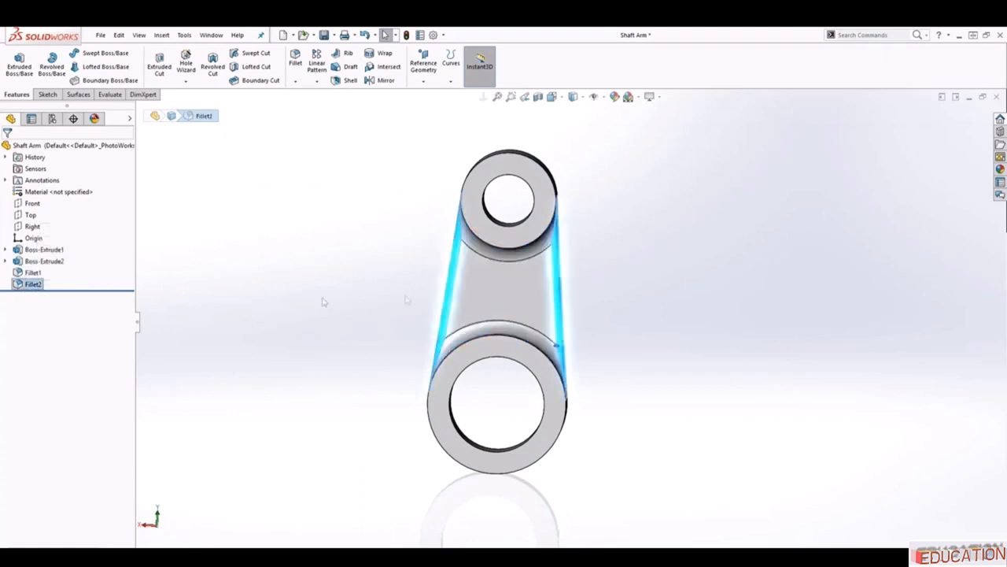
click(320, 312)
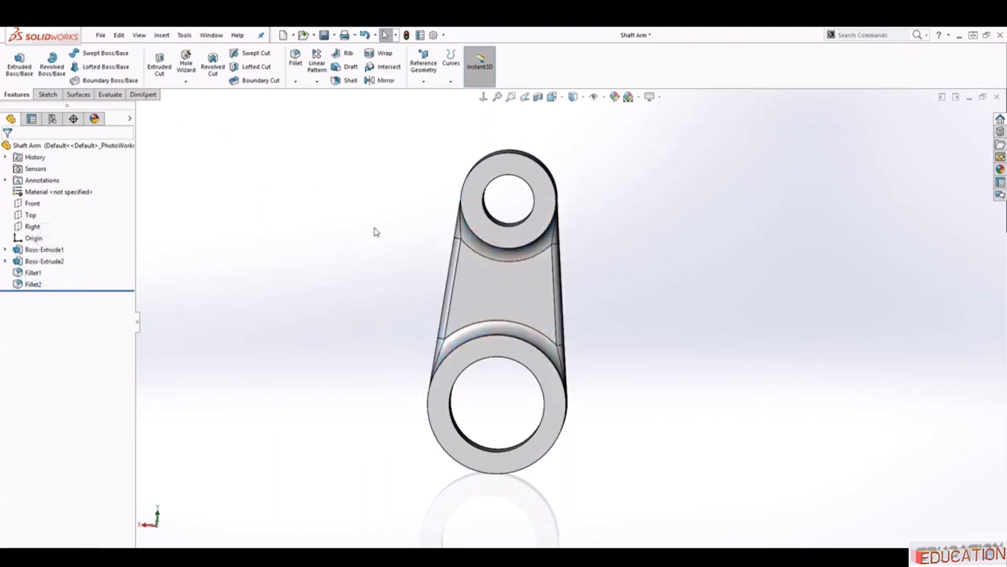
middle_drag(396, 267, 551, 299)
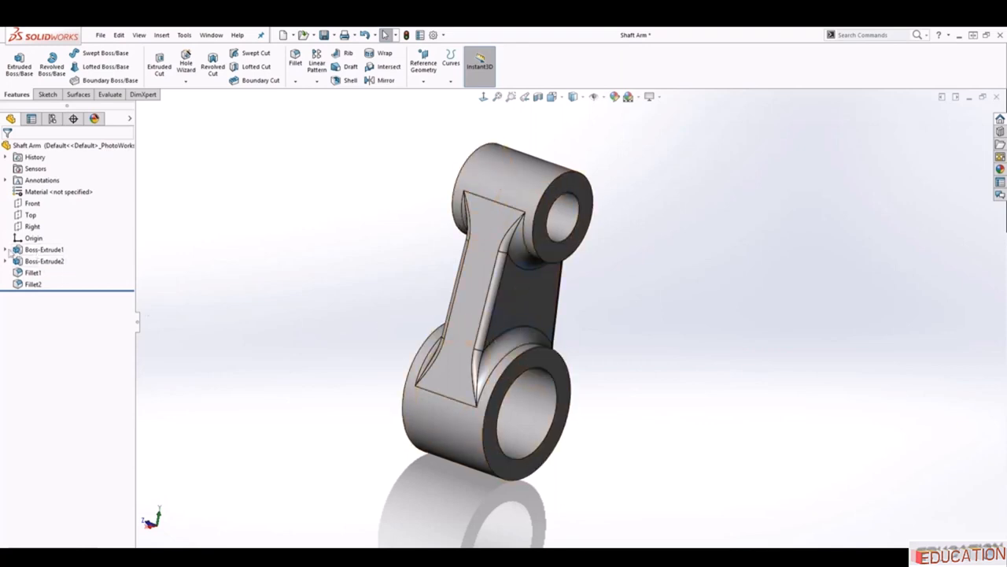
Step: Look at the sketch listed under Boss-Extrude1 and examine where Fillet1 lies on the arm
click(5, 249)
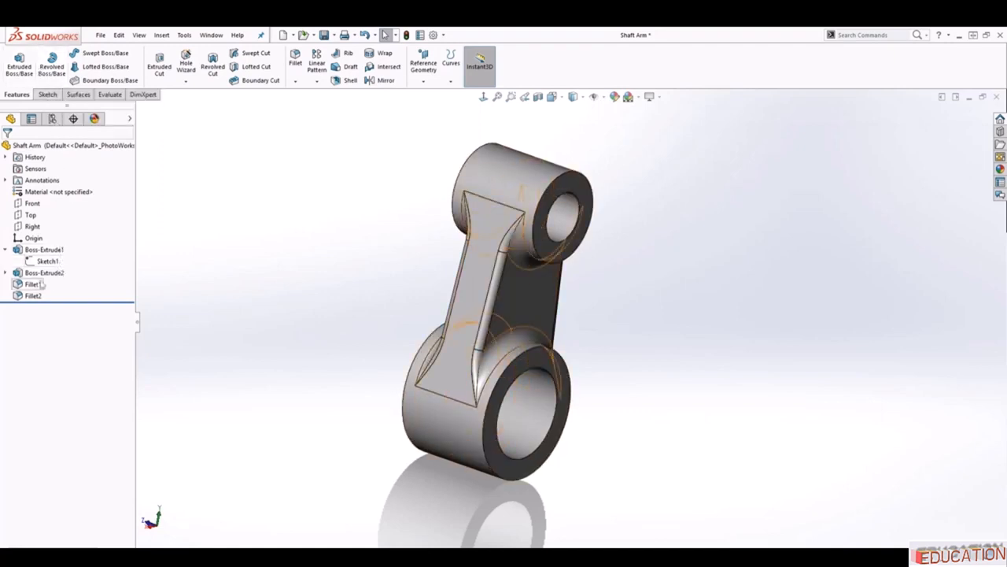
click(8, 249)
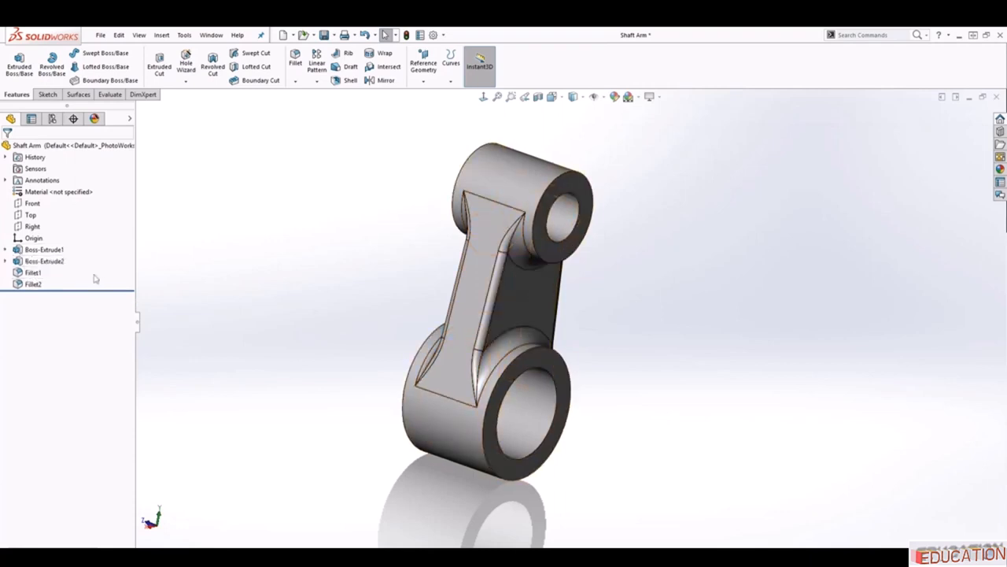
click(33, 275)
middle_drag(294, 296, 230, 277)
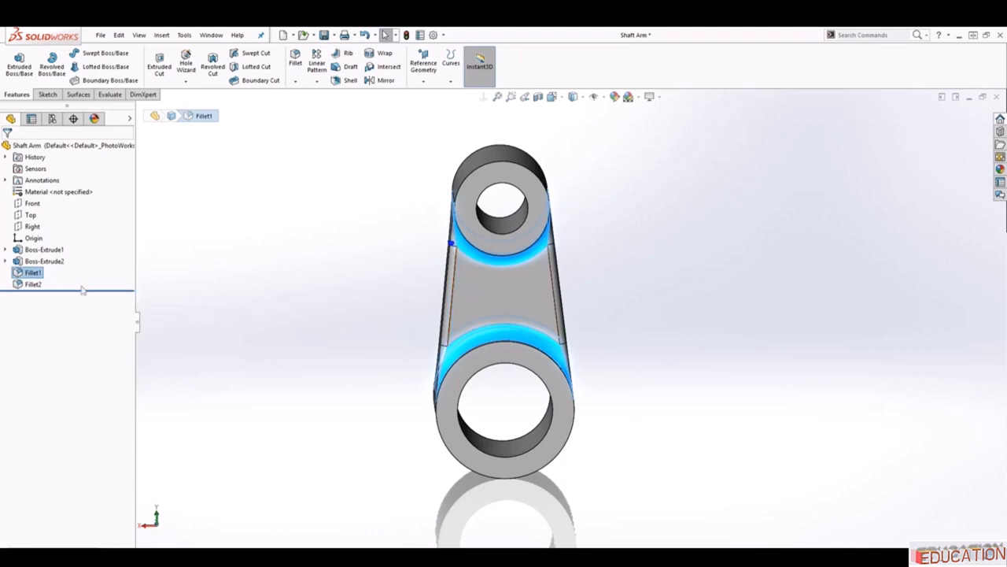
click(26, 273)
click(268, 215)
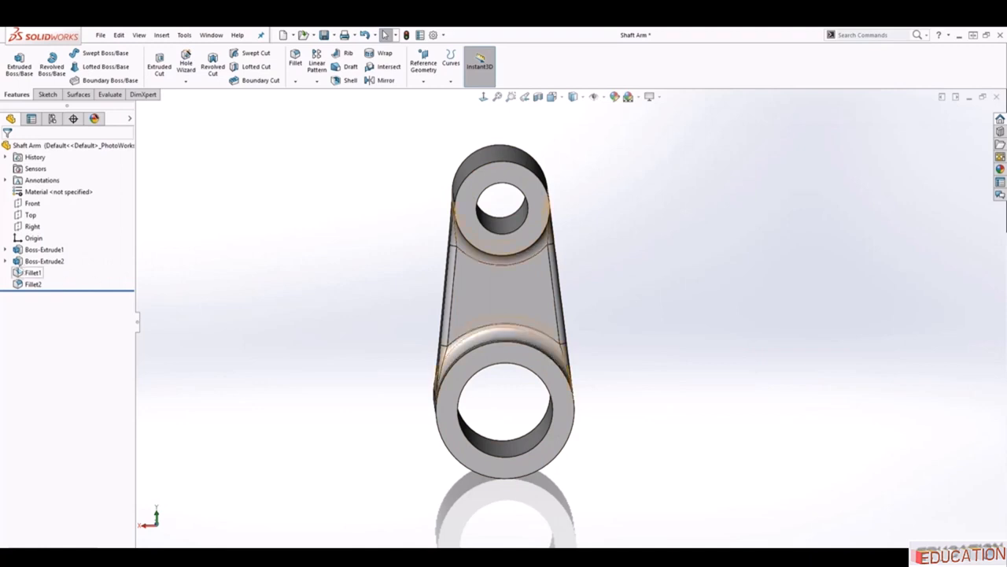
Step: Open Sketch1 of Boss-Extrude1 for editing and view it face-on
click(6, 249)
right_click(40, 261)
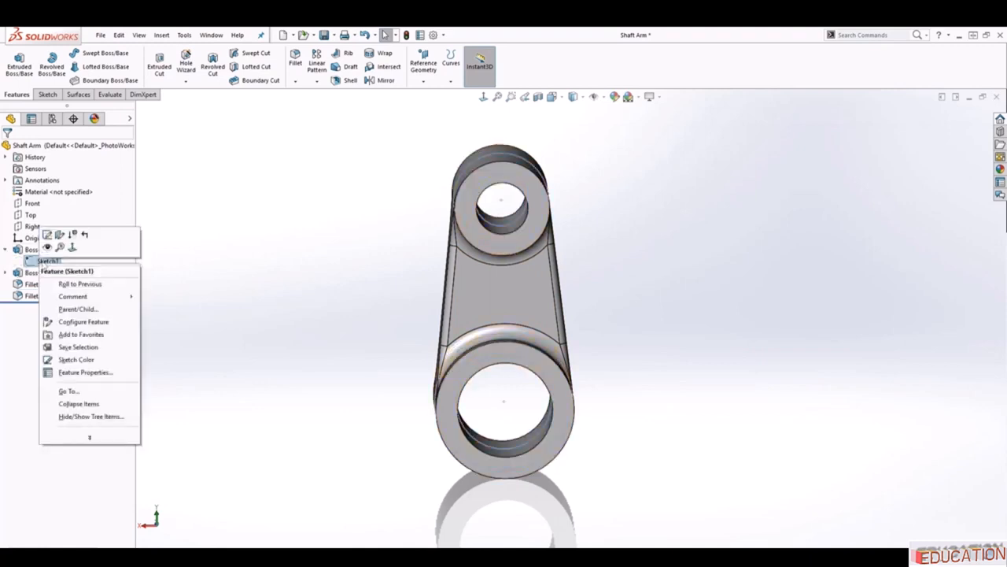
click(47, 235)
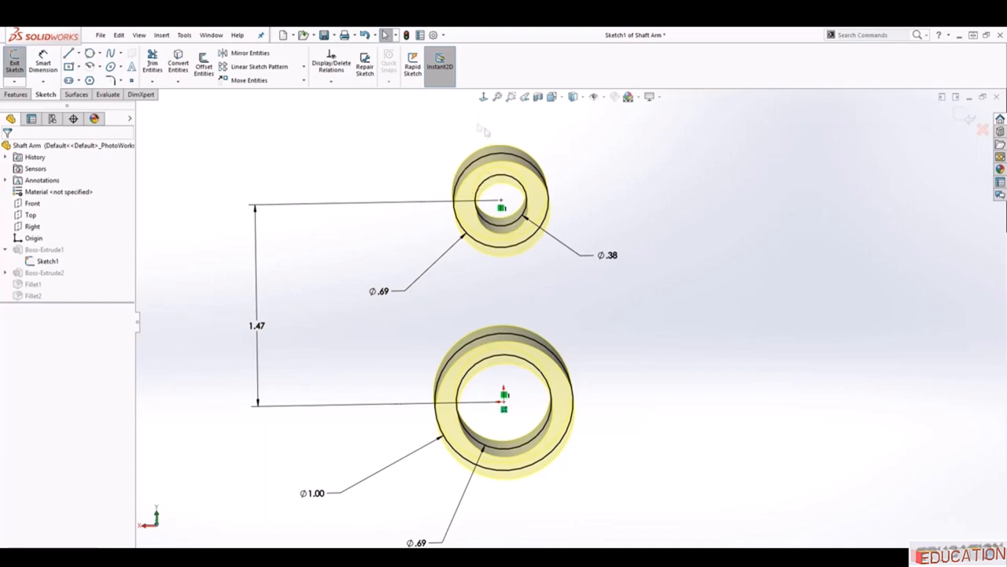
click(484, 97)
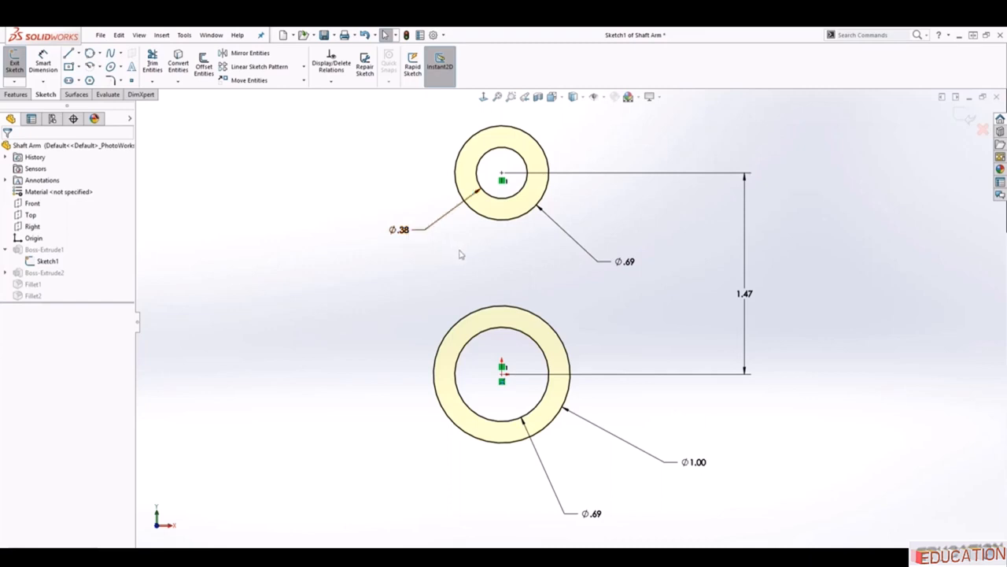
Step: Set the outer circle diameter of the upper boss to .8
click(633, 268)
click(633, 266)
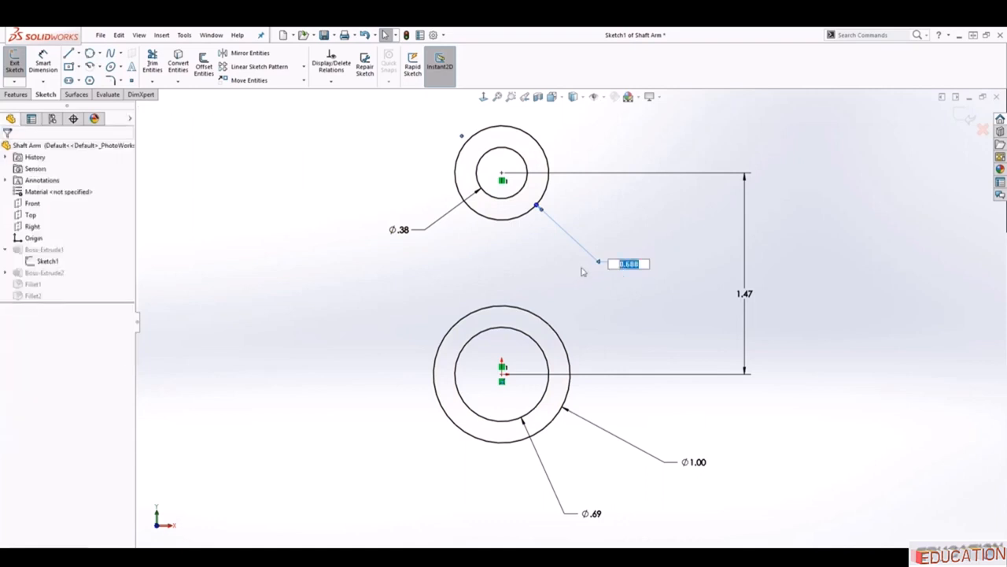
text(.8)
key(Return)
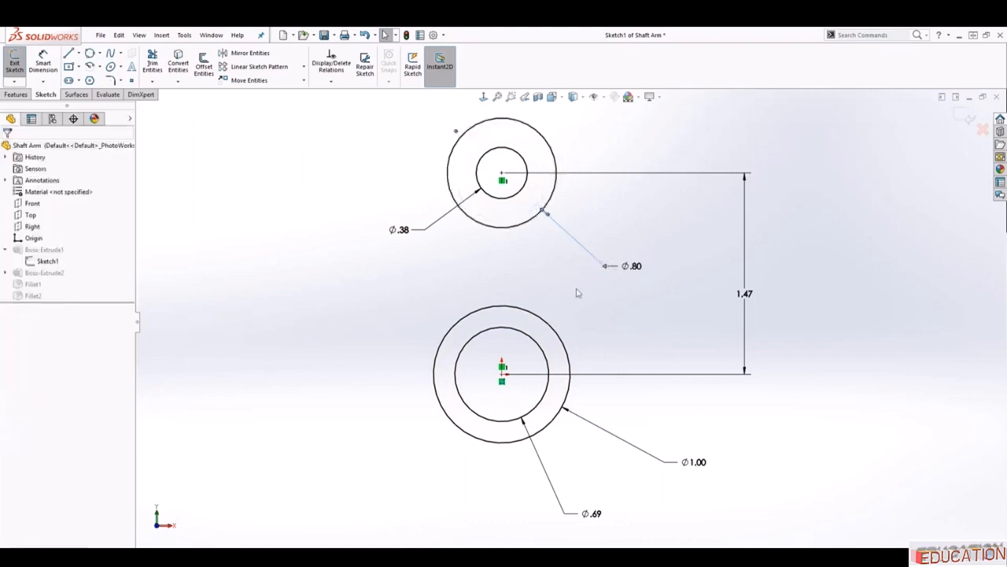
Step: Set the outer circle diameter of the lower boss to 1.5 and exit the sketch to rebuild the arm
double_click(698, 463)
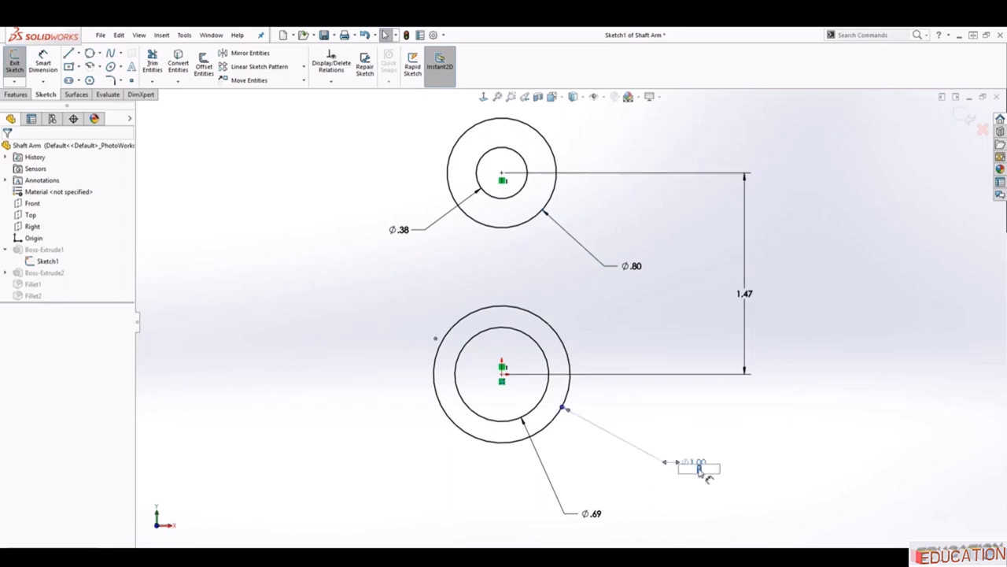
text(1.5)
key(Return)
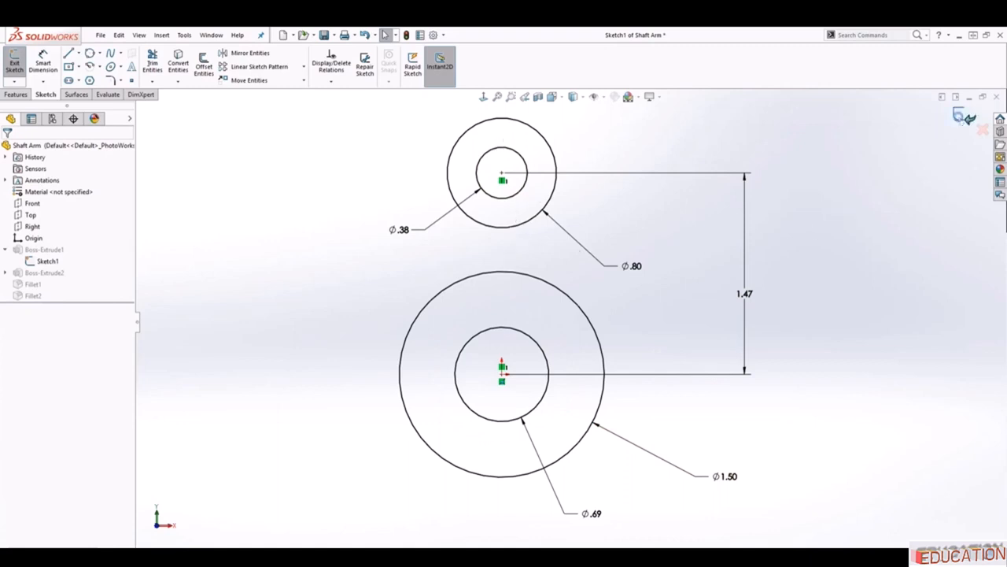
click(960, 116)
mouse_move(749, 333)
middle_down()
mouse_move(731, 306)
mouse_move(567, 299)
mouse_move(497, 315)
mouse_move(391, 317)
mouse_move(489, 328)
middle_up()
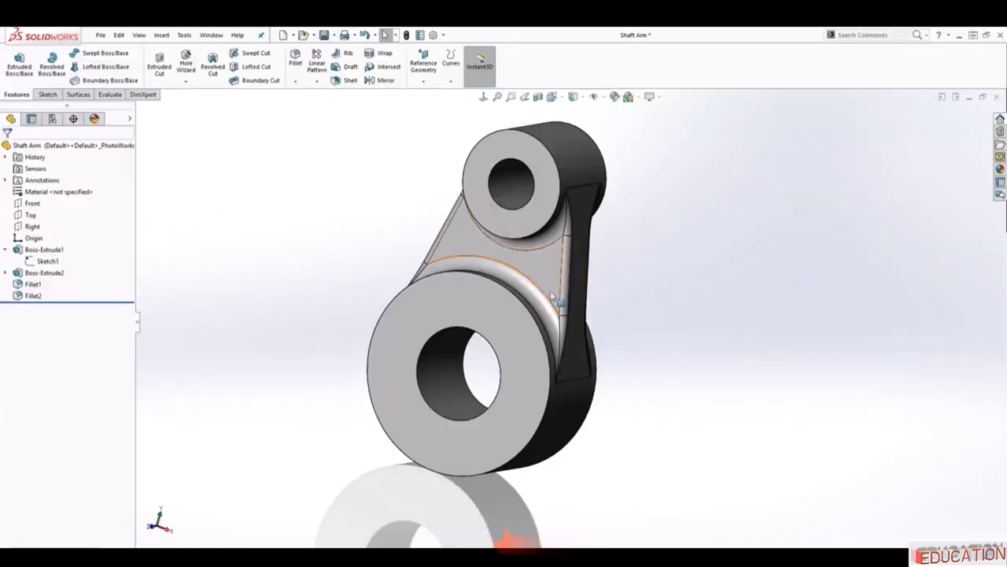
middle_drag(488, 232, 542, 293)
scroll(592, 303, up, 2)
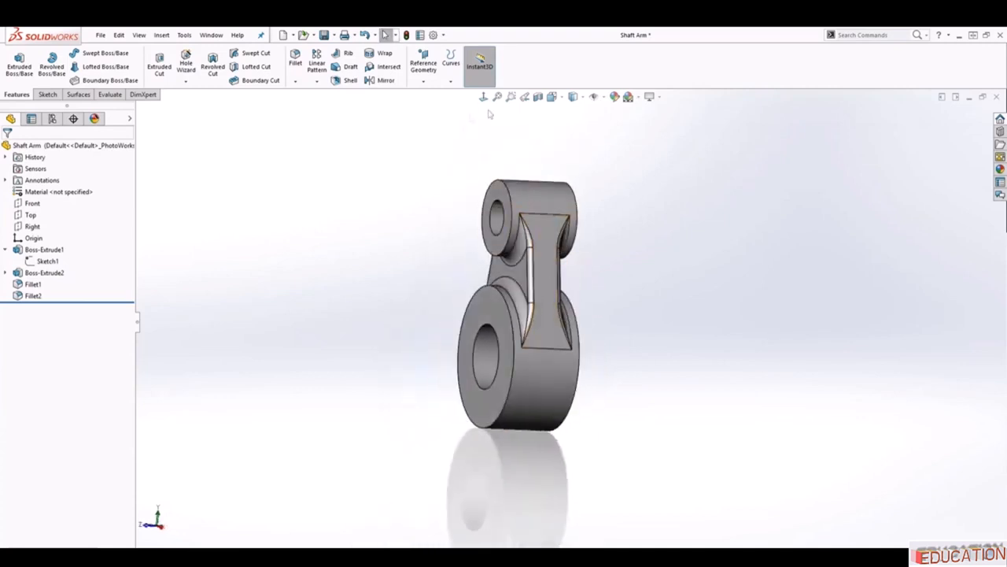
Step: Inspect the arm's interior with a planar section view on the Front plane, and turn the section off
click(484, 99)
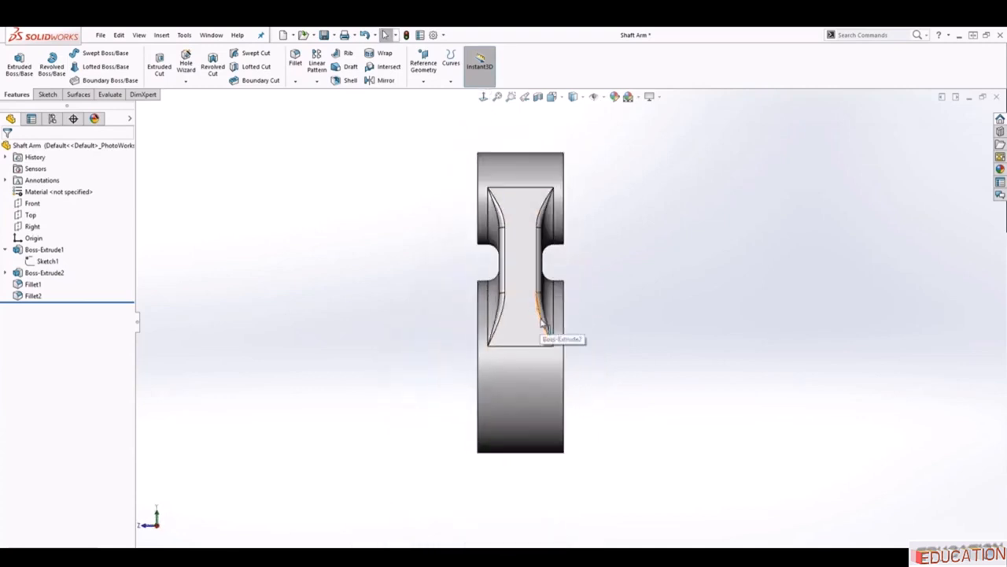
click(538, 96)
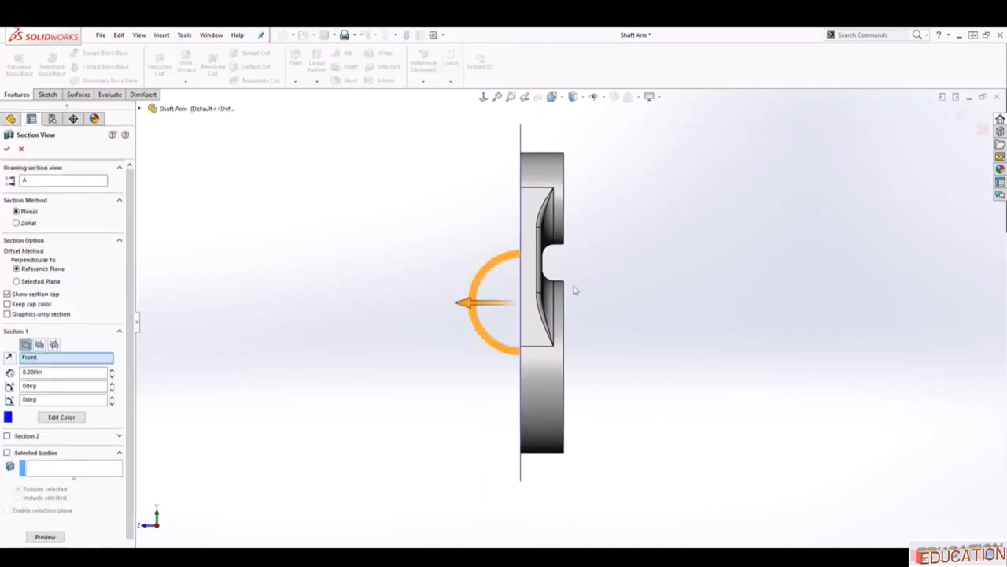
middle_drag(573, 288, 677, 286)
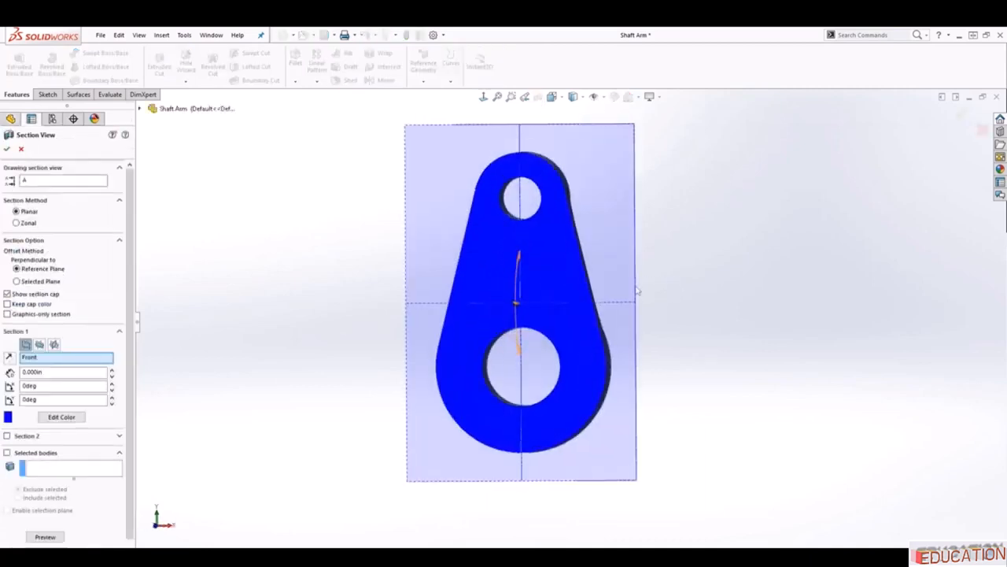
click(6, 149)
middle_drag(341, 175, 486, 301)
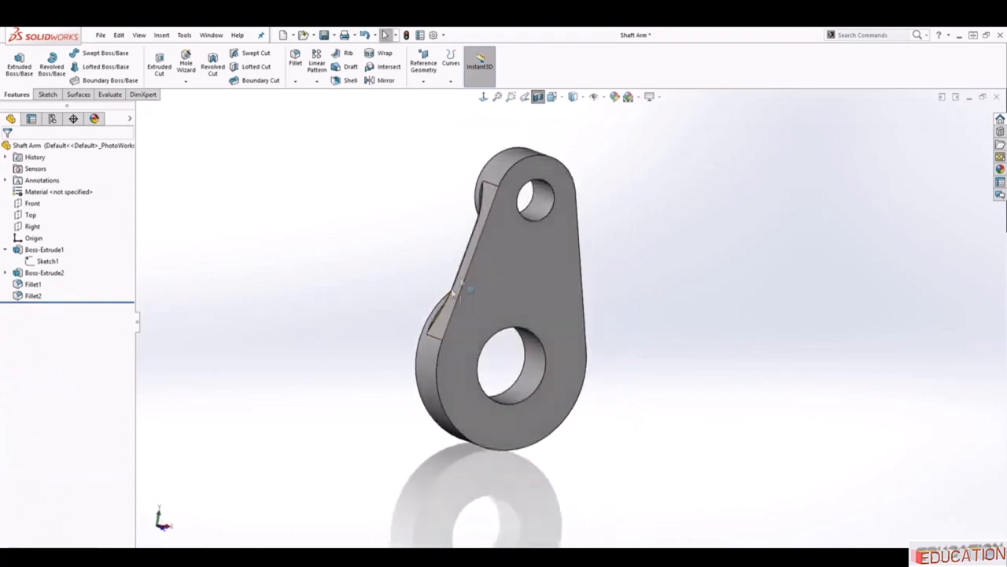
click(539, 96)
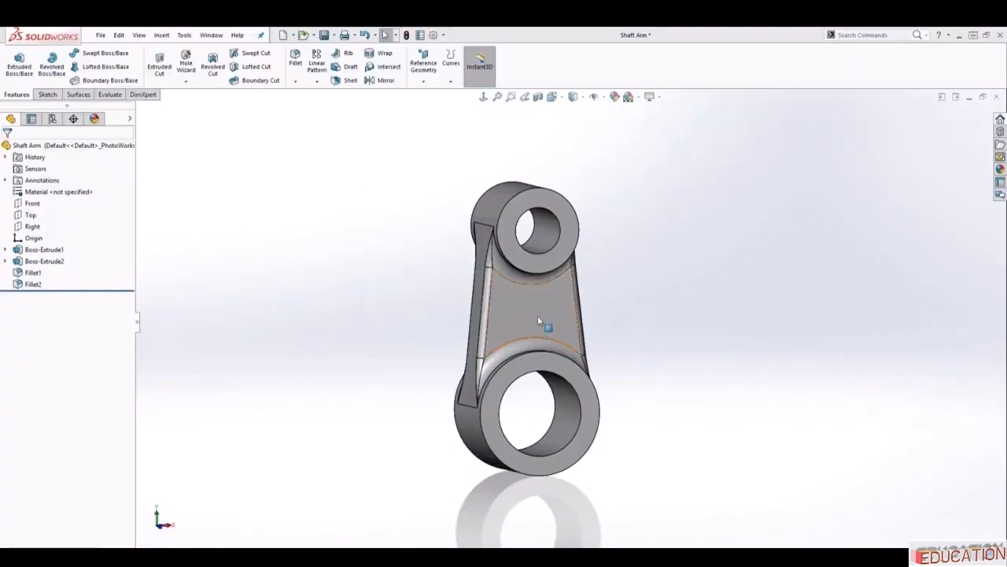
middle_drag(541, 323, 395, 416)
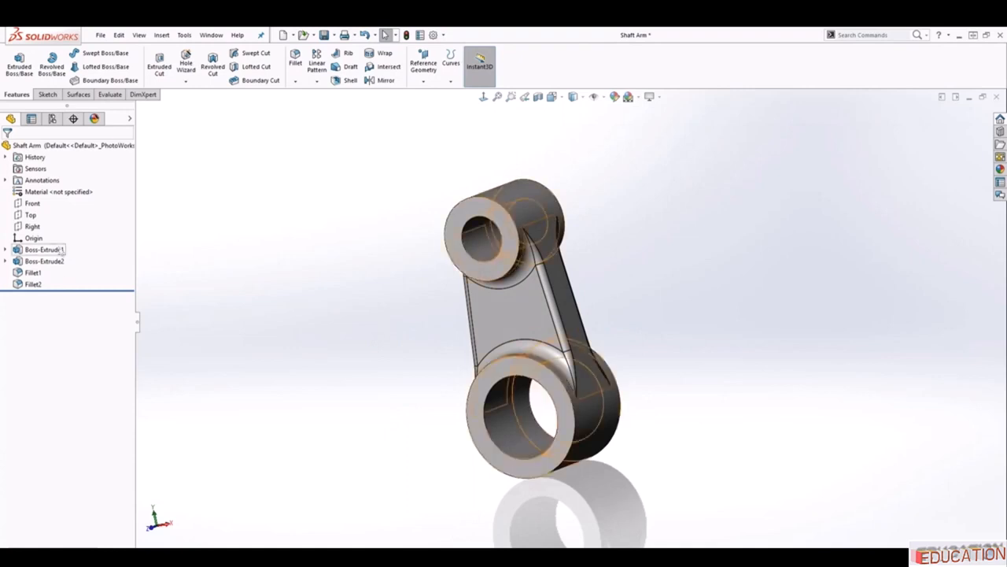
middle_drag(650, 378, 722, 349)
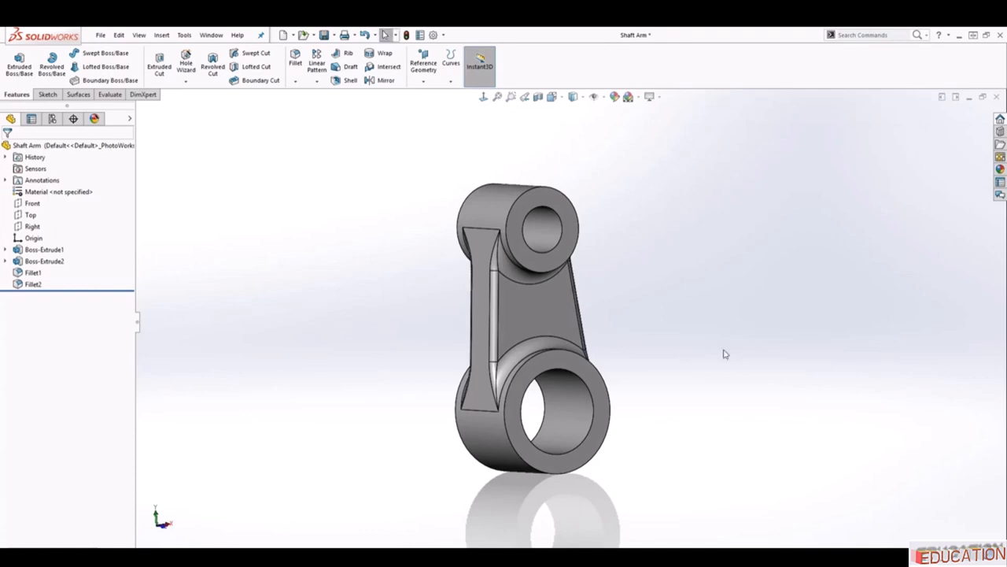
scroll(725, 353, up, 1)
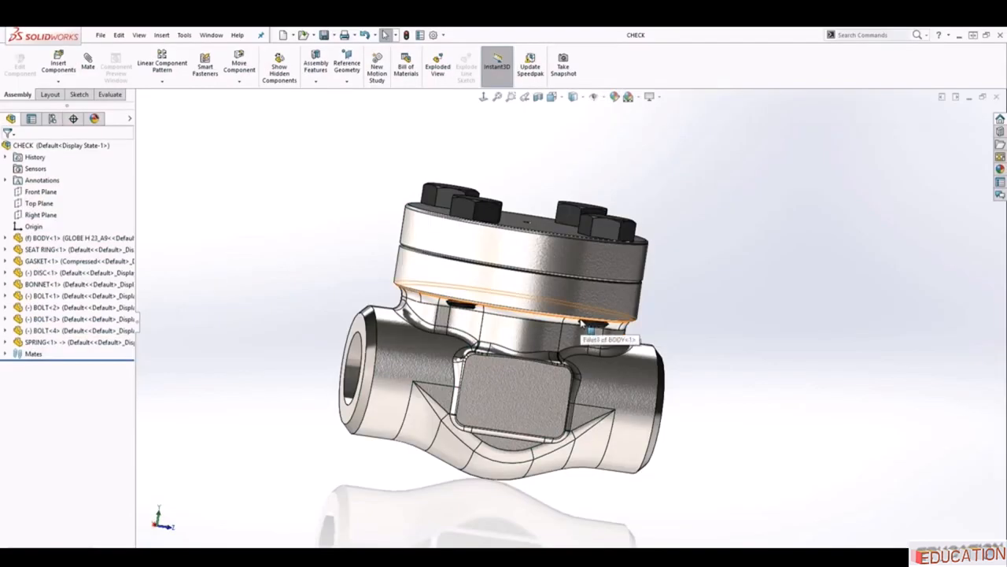
Step: Look over the CHECK valve assembly and switch to the Shaft Arm part
middle_drag(582, 323, 685, 378)
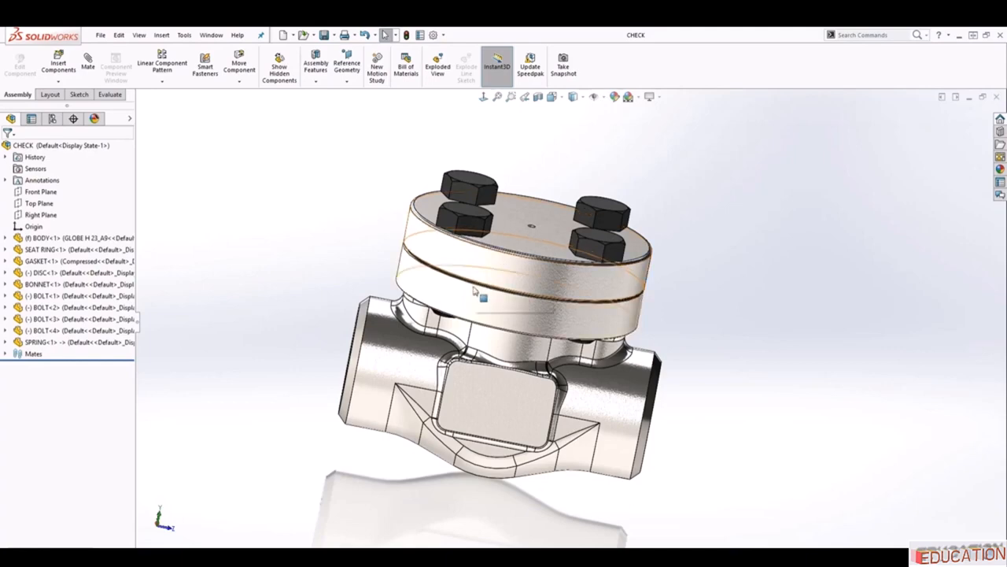
key(r)
click(422, 195)
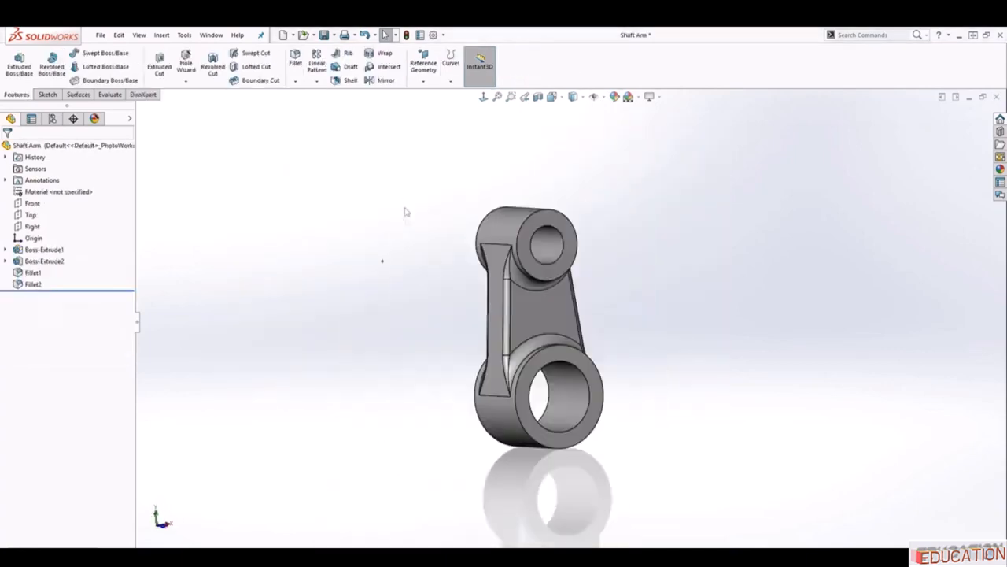
Step: Switch to the Shaft Arm drawing to view it, and return to the CHECK assembly
scroll(540, 344, down, 2)
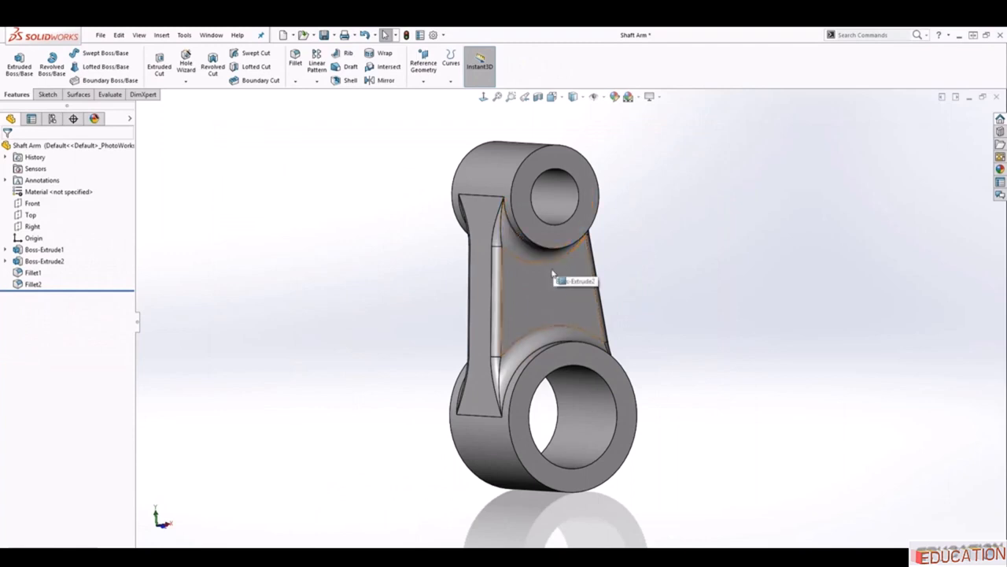
key(r)
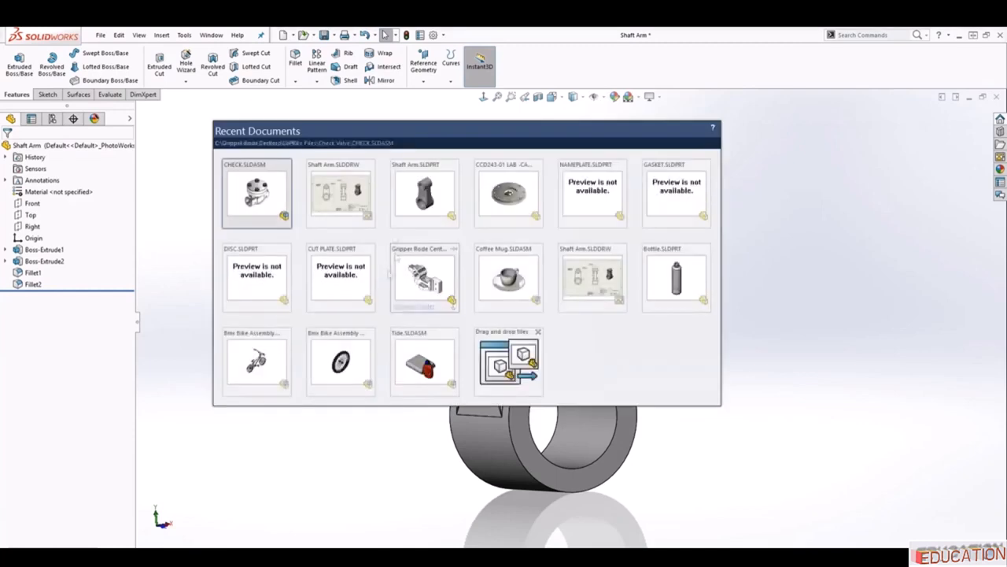
click(345, 196)
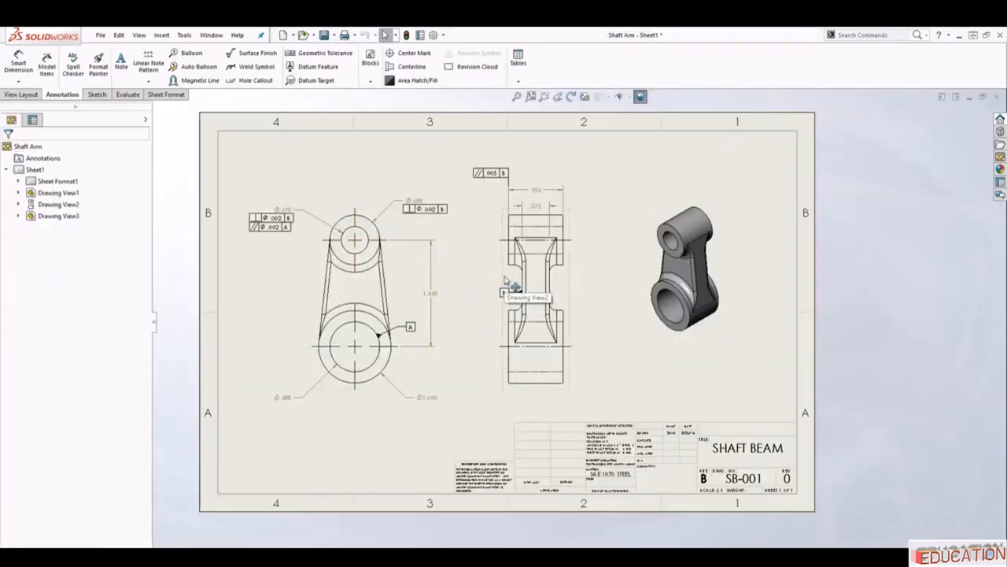
key(r)
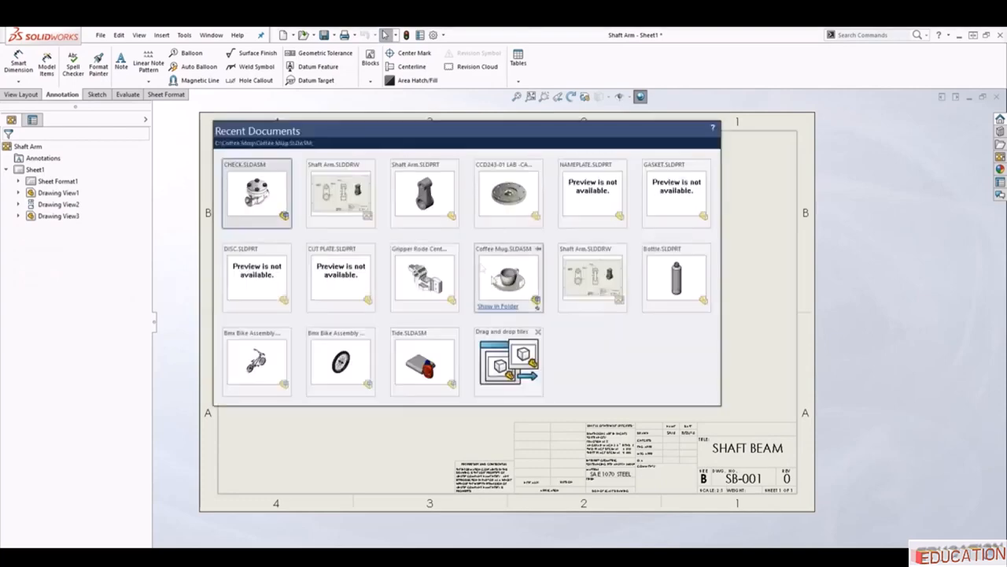
click(285, 206)
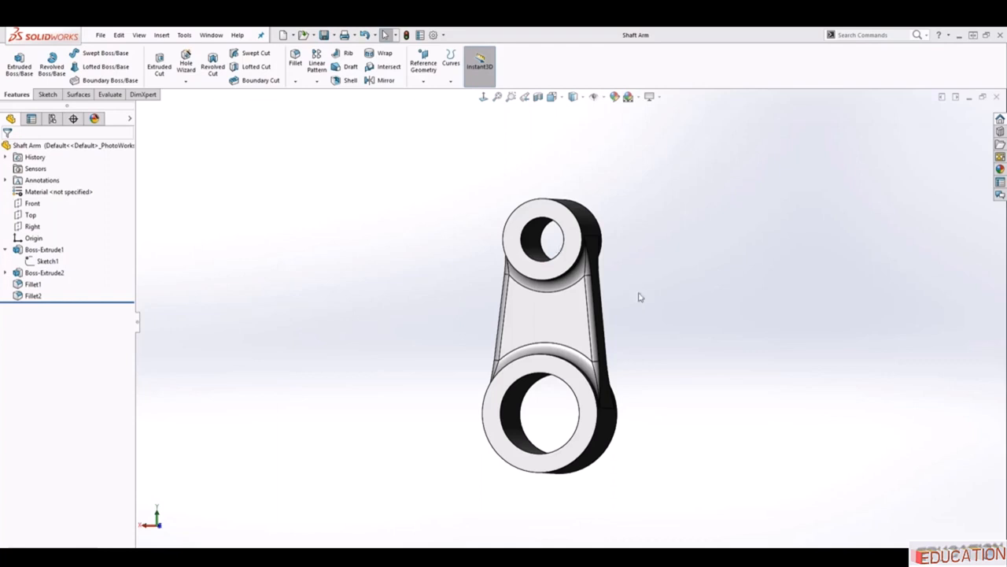
scroll(630, 364, down, 2)
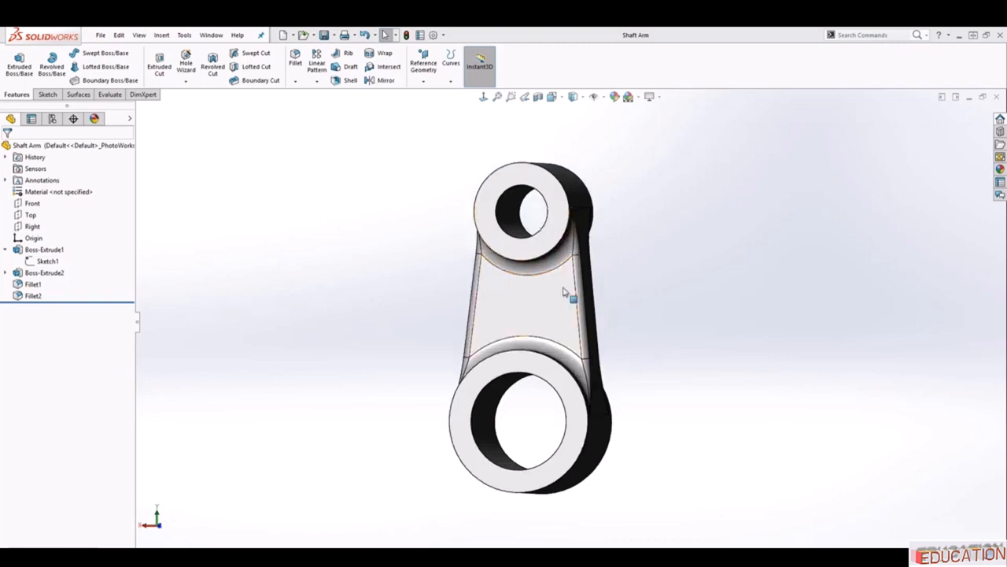
Step: Roll the feature history back to just after Boss-Extrude1 to view the two bosses alone, and roll it forward past Fillet2
middle_drag(569, 293, 481, 337)
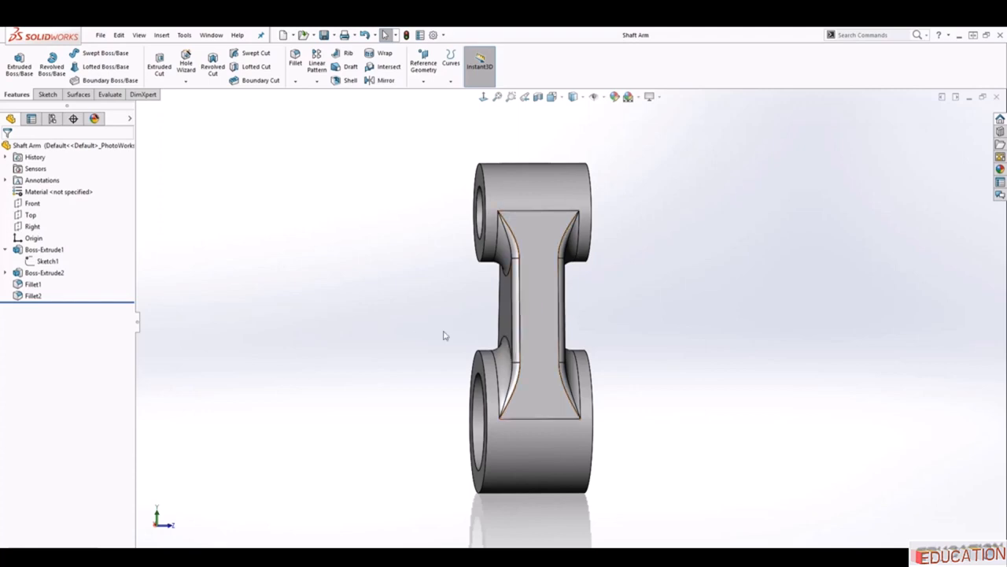
click(86, 301)
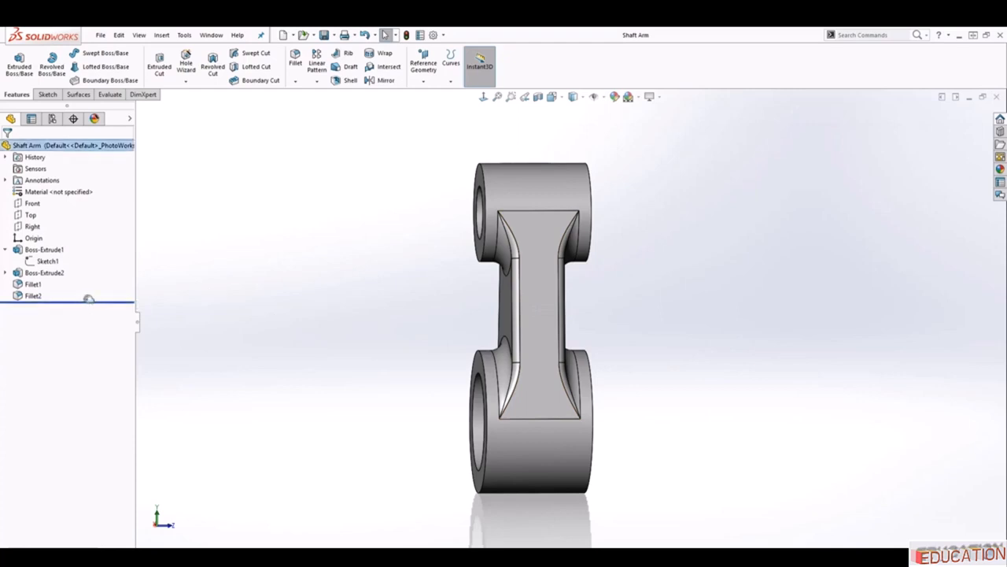
drag(88, 298, 88, 268)
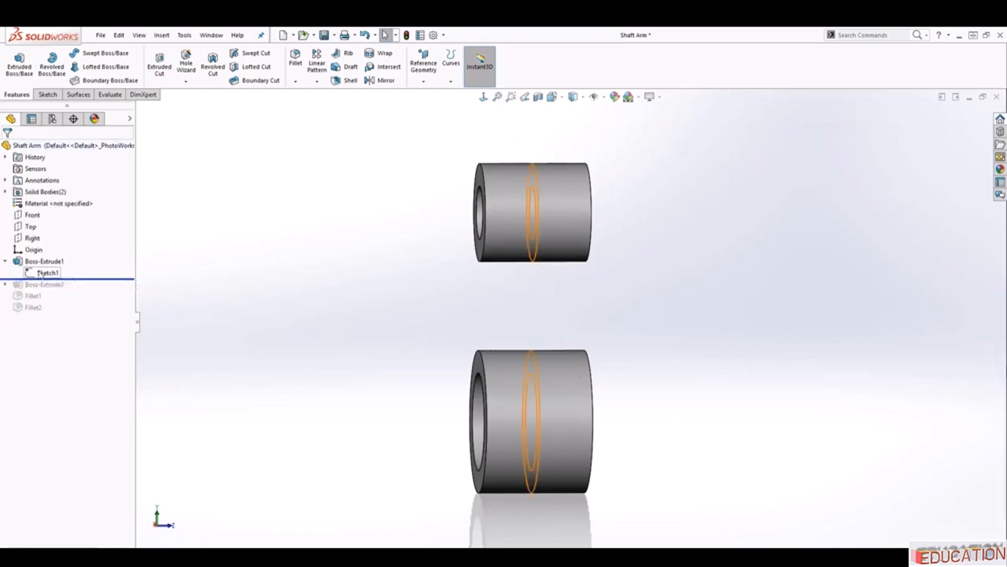
click(6, 261)
middle_drag(381, 295, 526, 290)
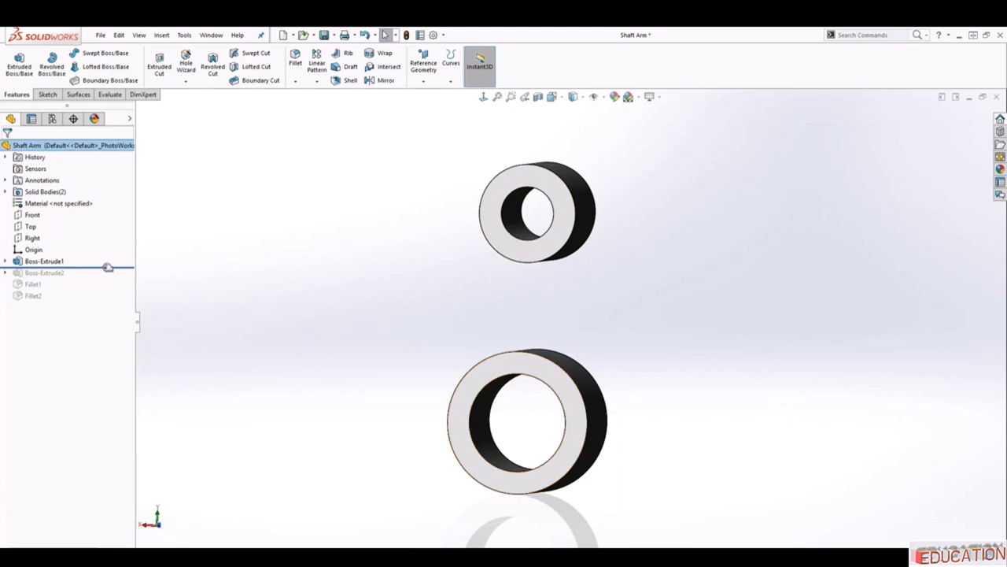
drag(106, 268, 100, 291)
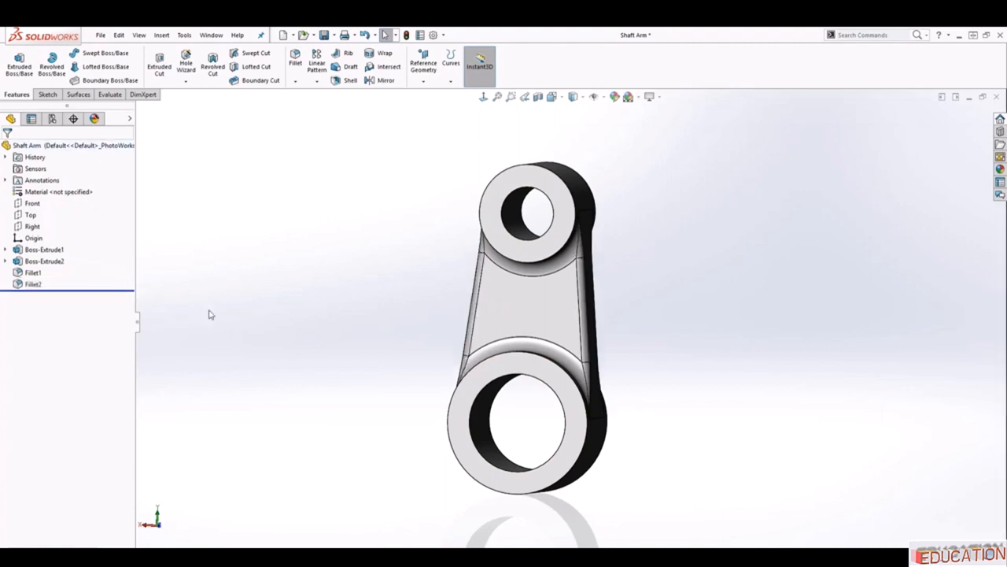
middle_drag(418, 349, 445, 379)
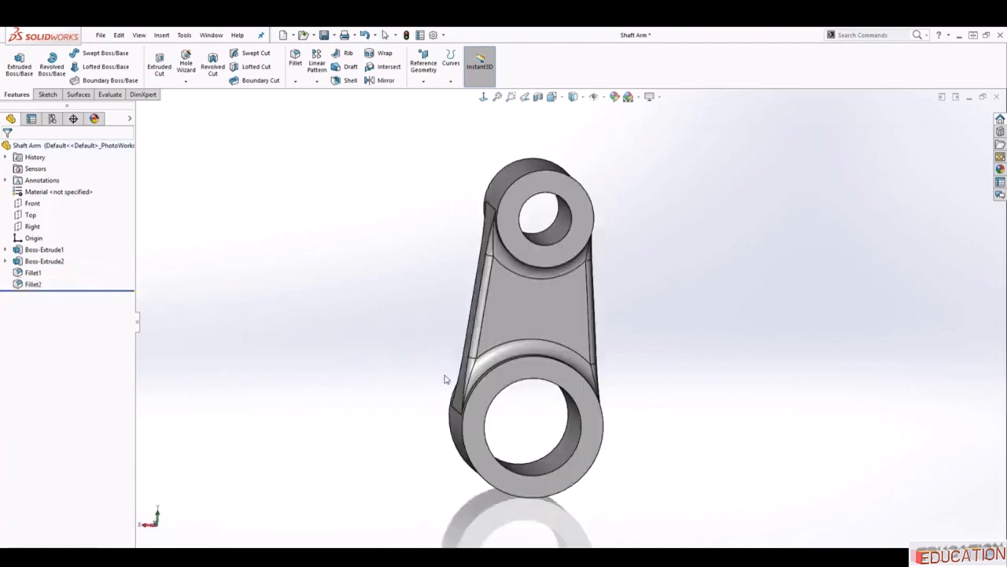
Step: Edit Sketch1 under Boss-Extrude1 in a normal view and set the upper boss's outer circle diameter to 1
click(6, 249)
right_click(43, 261)
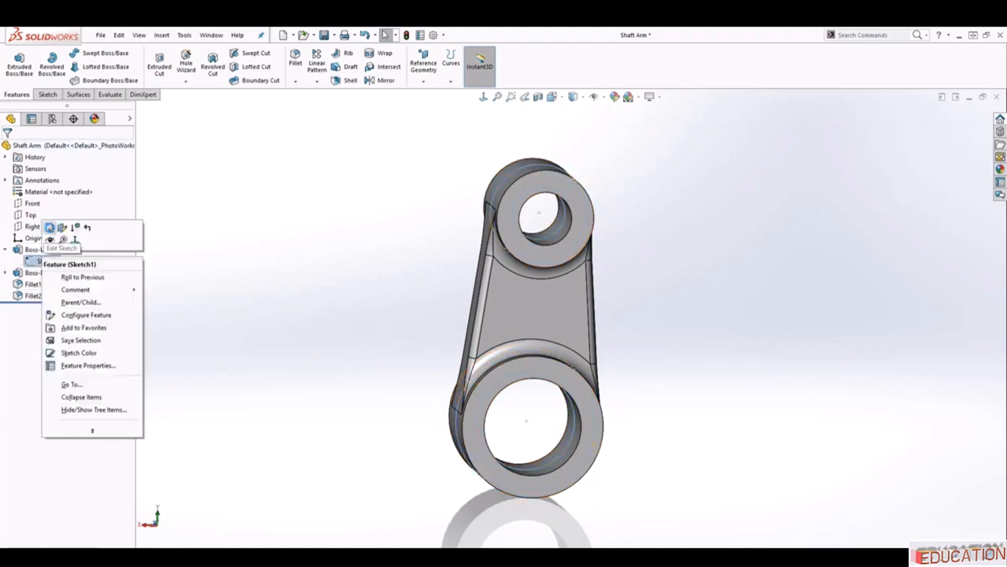
click(49, 230)
click(484, 97)
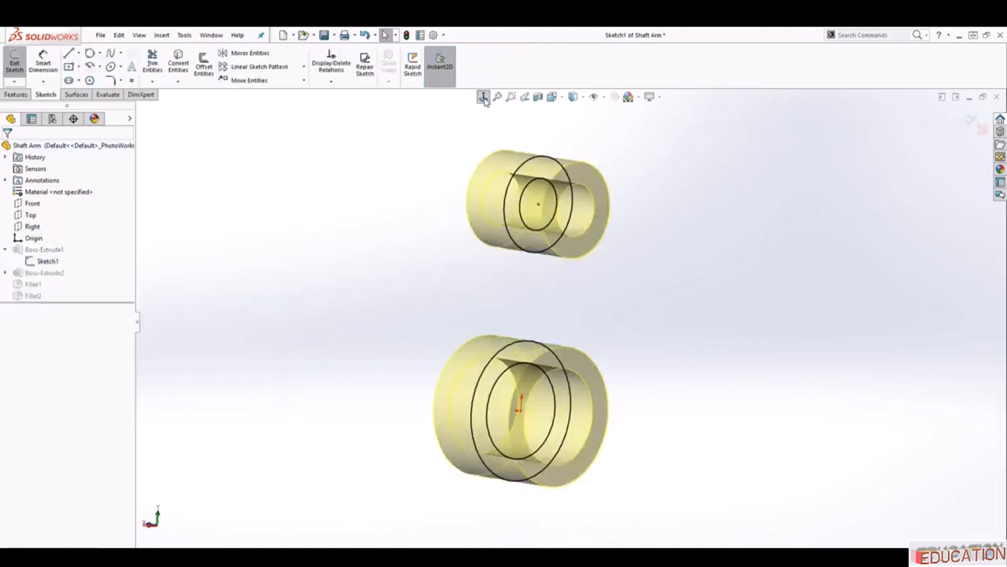
click(632, 265)
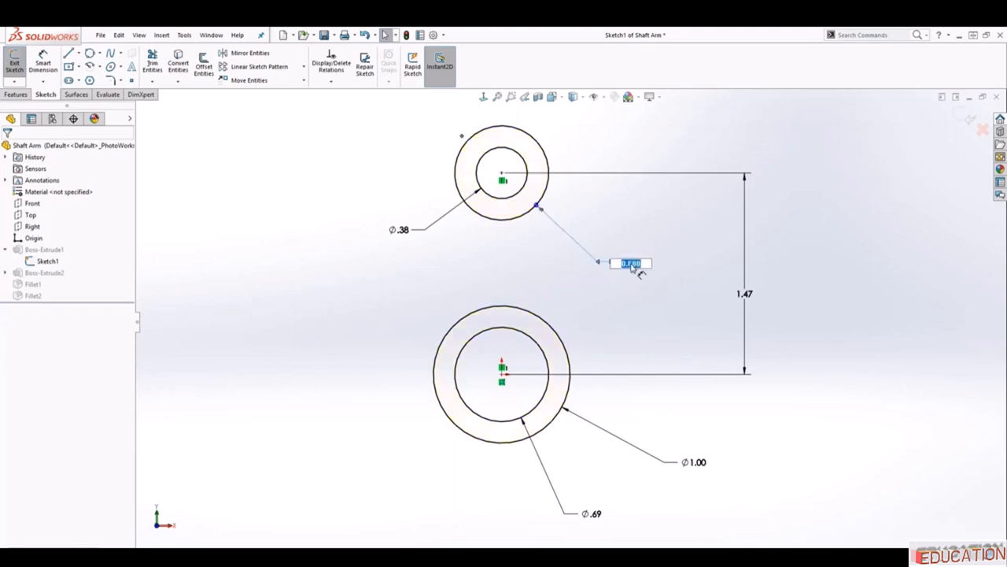
text(1)
key(Return)
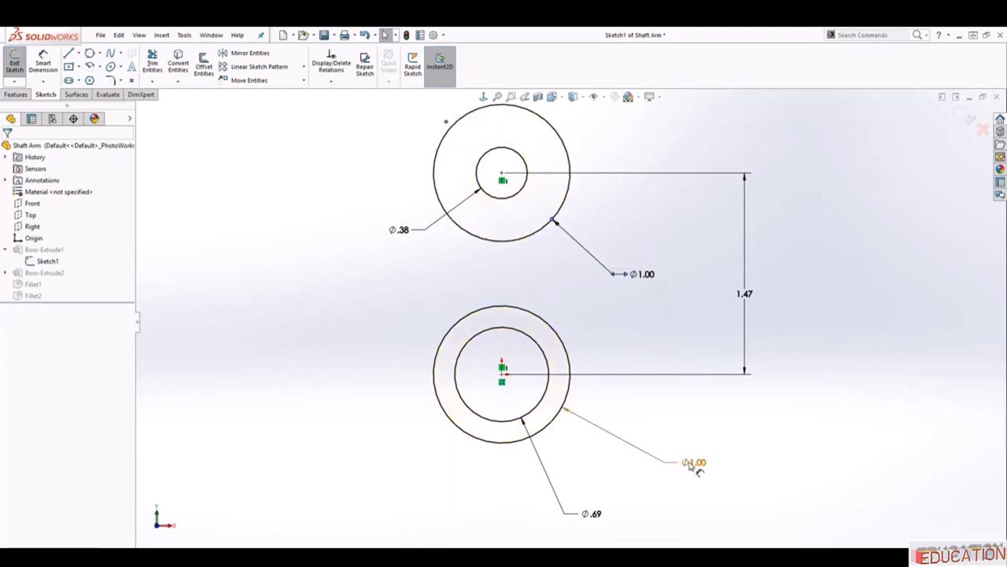
Step: Set the lower boss's outer circle diameter to 1.5 and exit the sketch to rebuild the arm
click(691, 463)
text(1.)
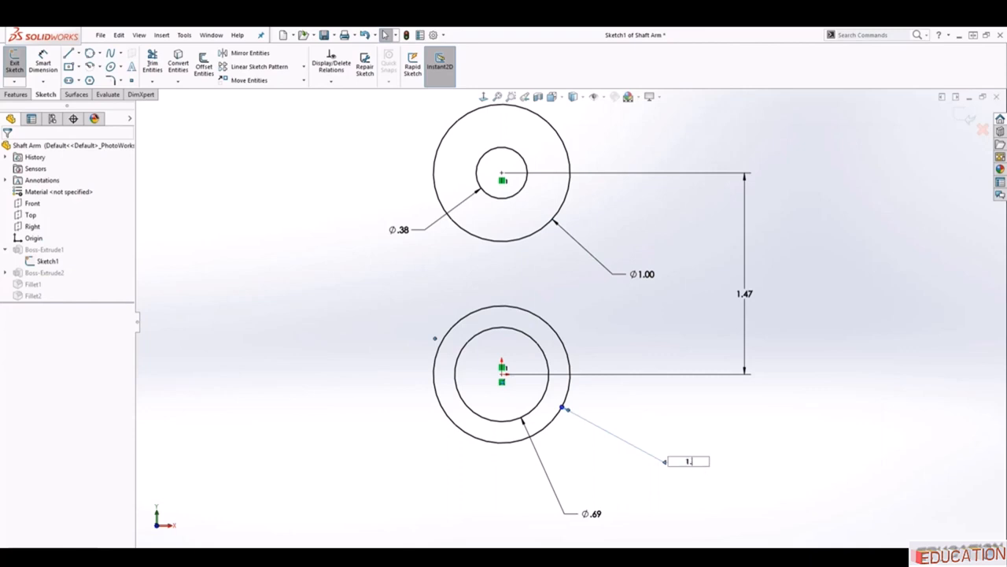
text(5)
key(Return)
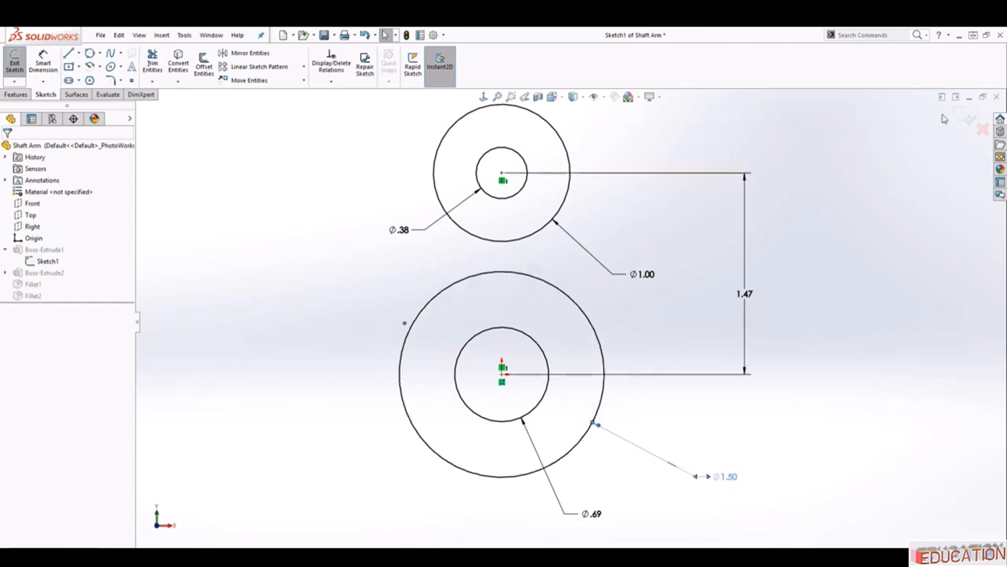
click(968, 119)
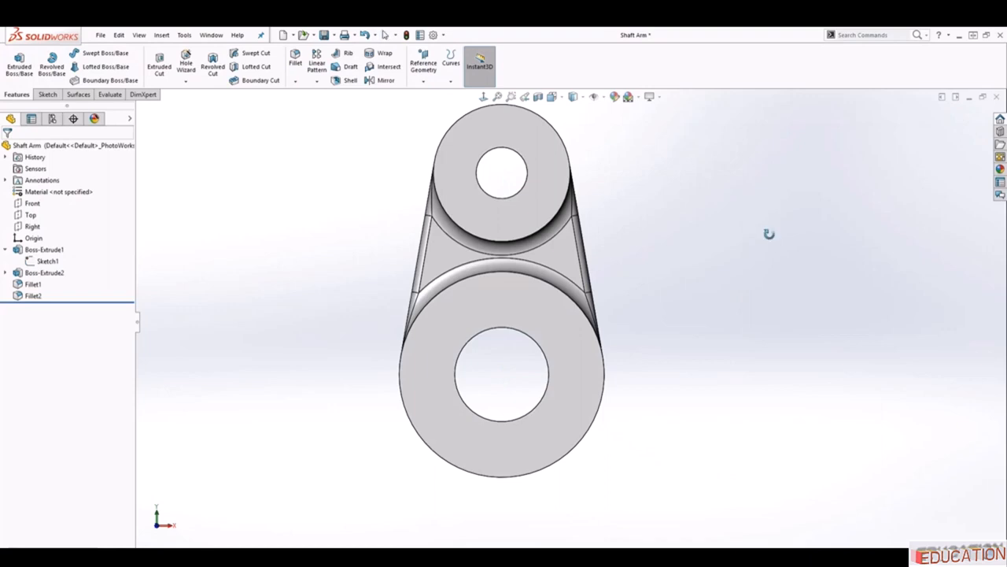
mouse_move(769, 234)
middle_down()
mouse_move(638, 236)
mouse_move(625, 223)
mouse_move(724, 209)
mouse_move(713, 193)
mouse_move(726, 187)
mouse_move(727, 198)
mouse_move(810, 225)
mouse_move(814, 214)
middle_up()
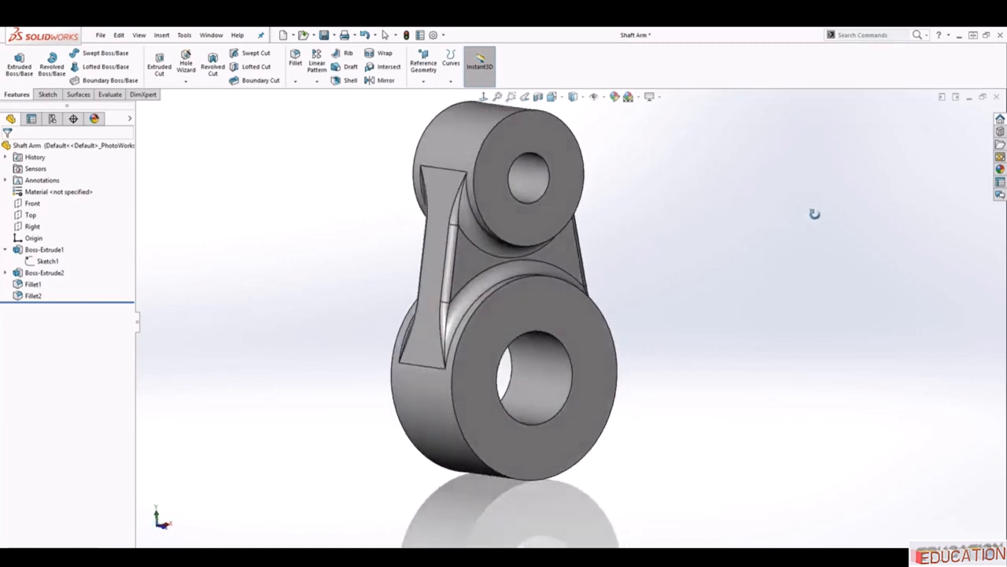
key(Escape)
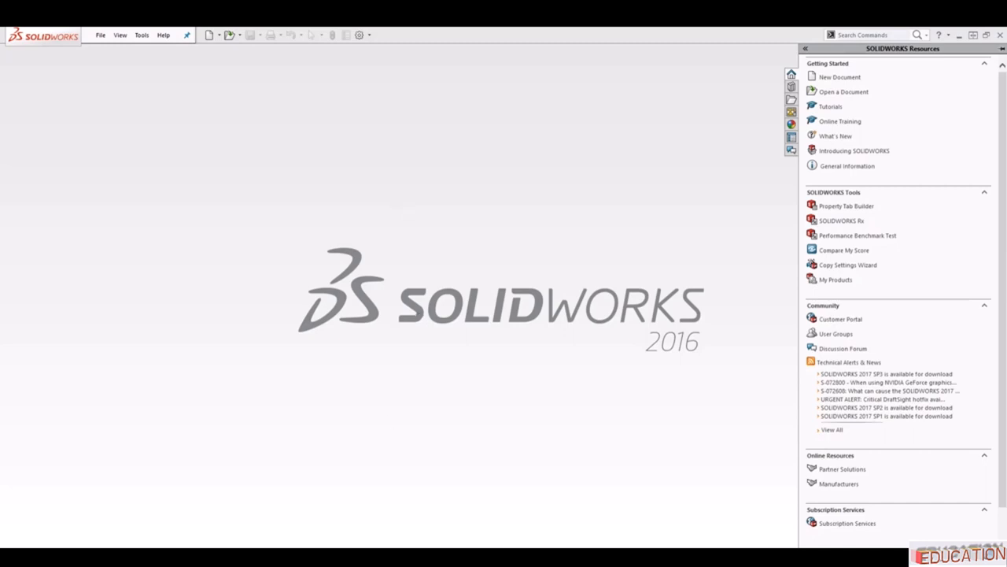
mouse_move(295, 563)
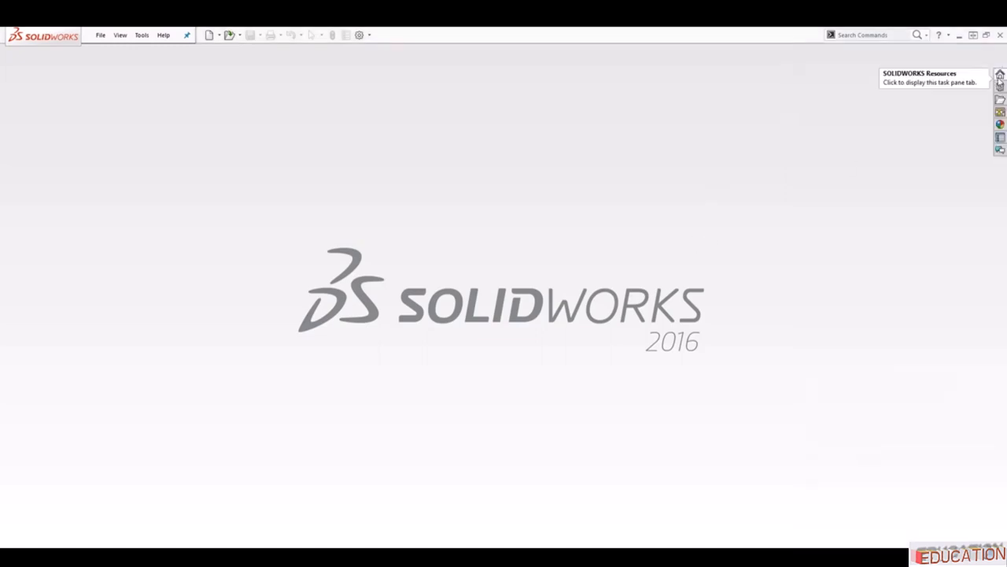
click(1000, 77)
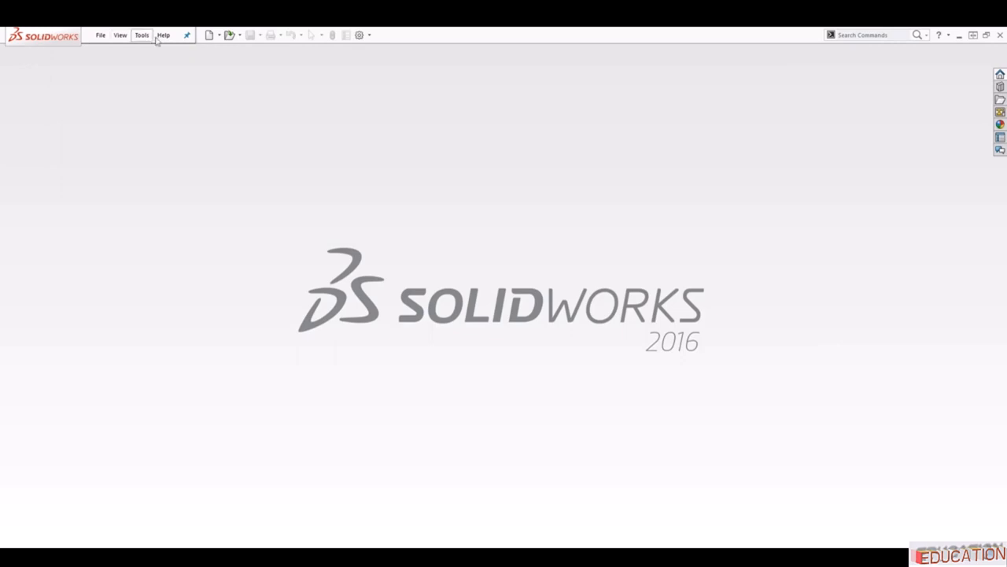
click(102, 36)
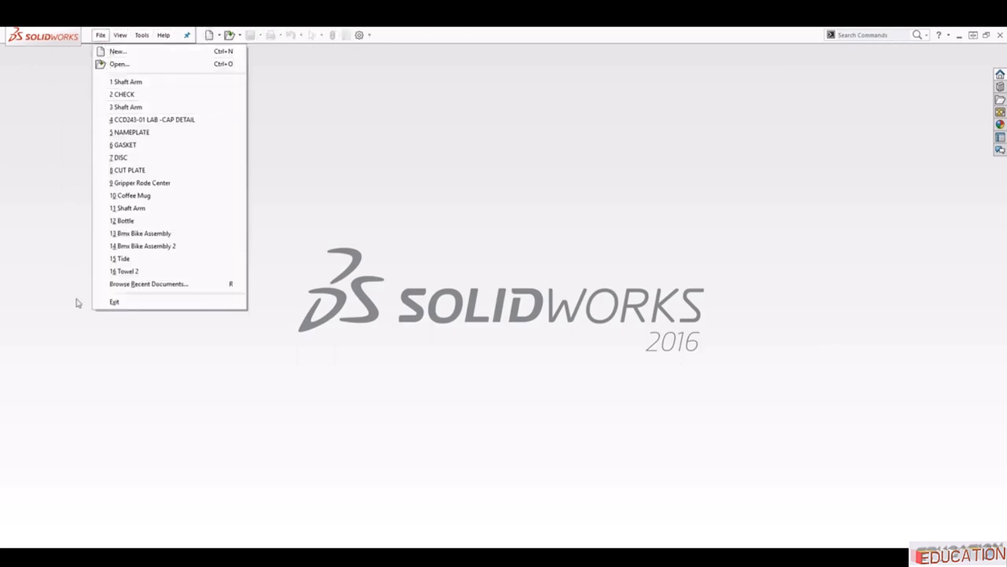
click(368, 188)
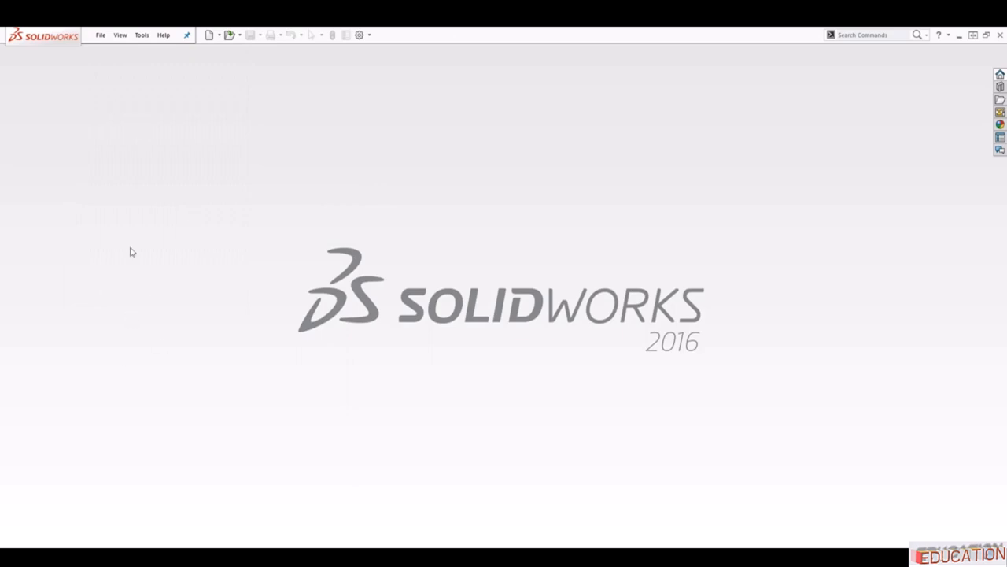
click(100, 36)
mouse_move(139, 39)
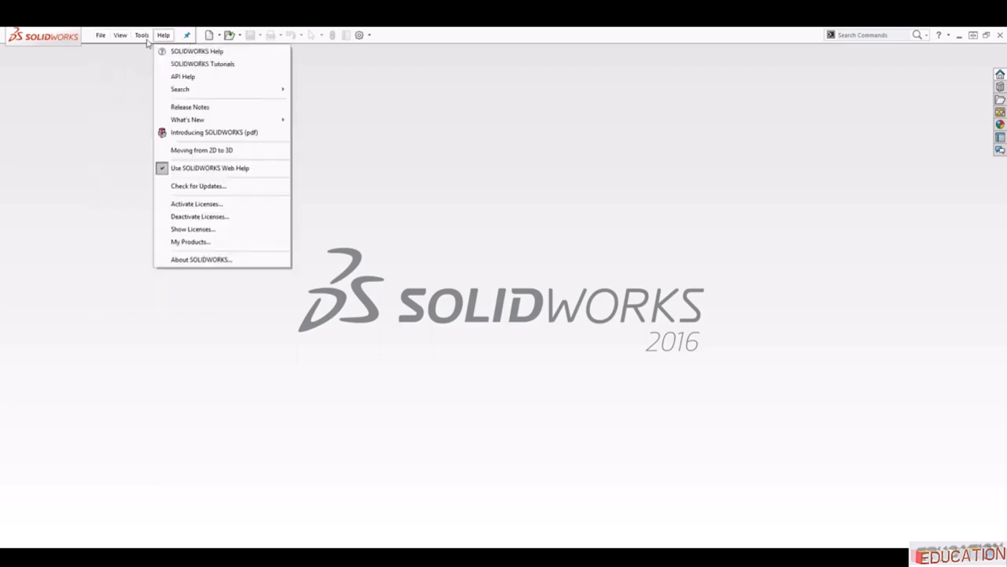
mouse_move(105, 41)
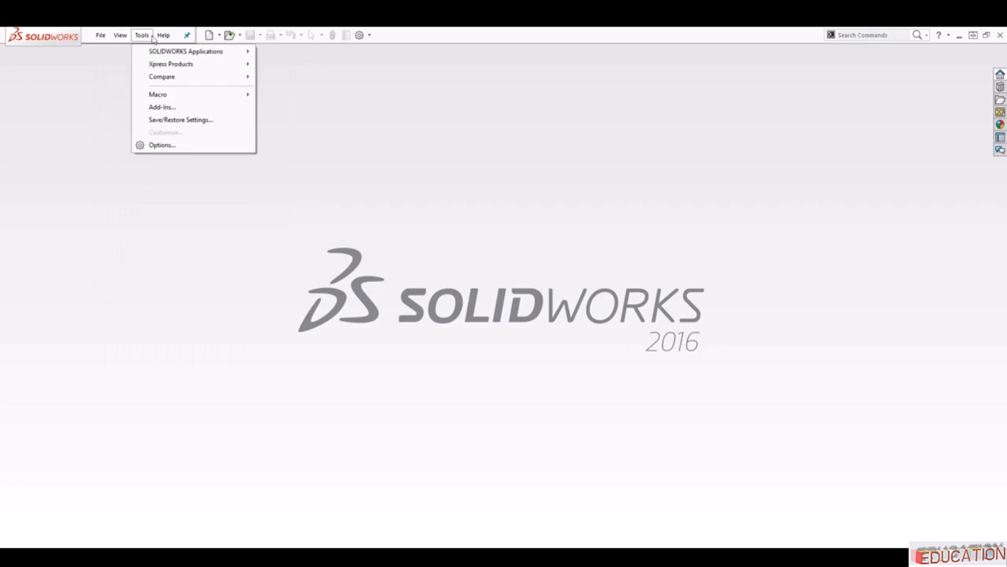
click(39, 137)
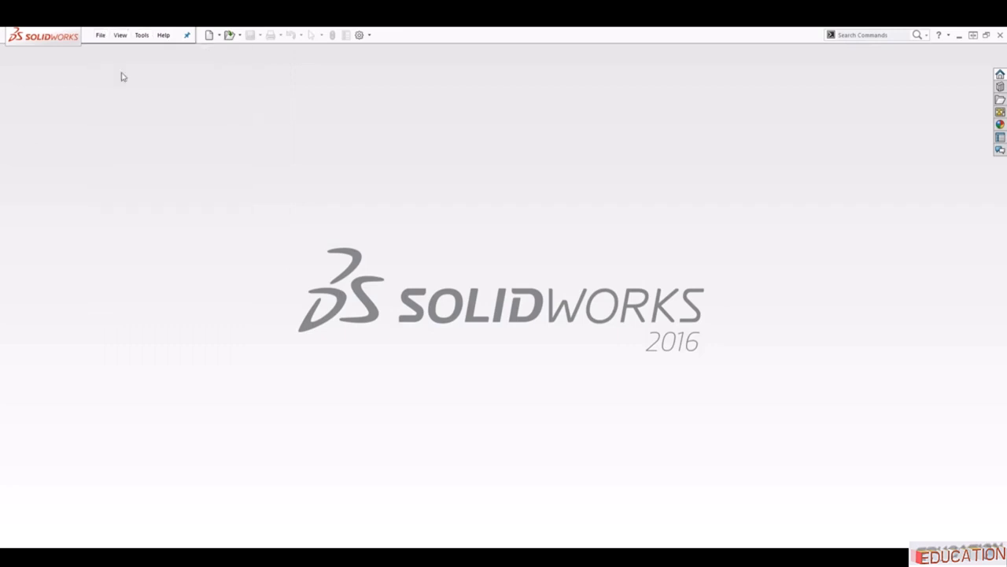
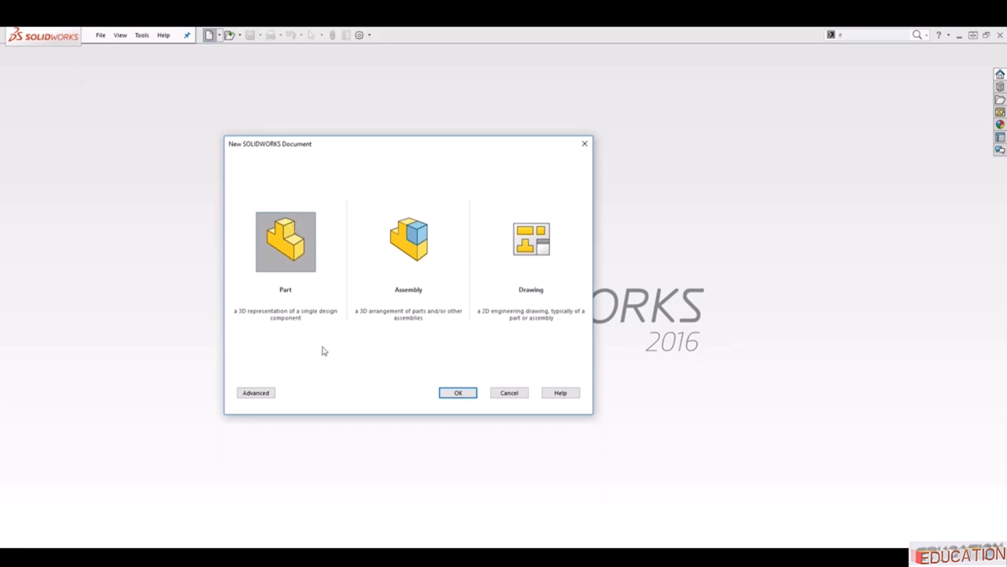
Step: Create a new part document
click(458, 395)
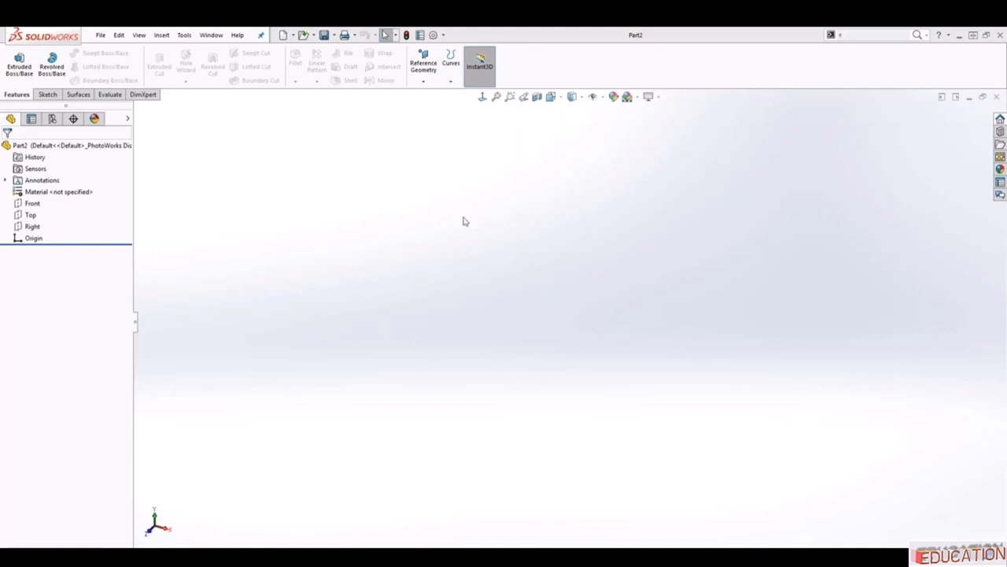
Step: Open the Shaft Arm part from the SolidWorks Class folder on the Desktop and view its front face
click(303, 36)
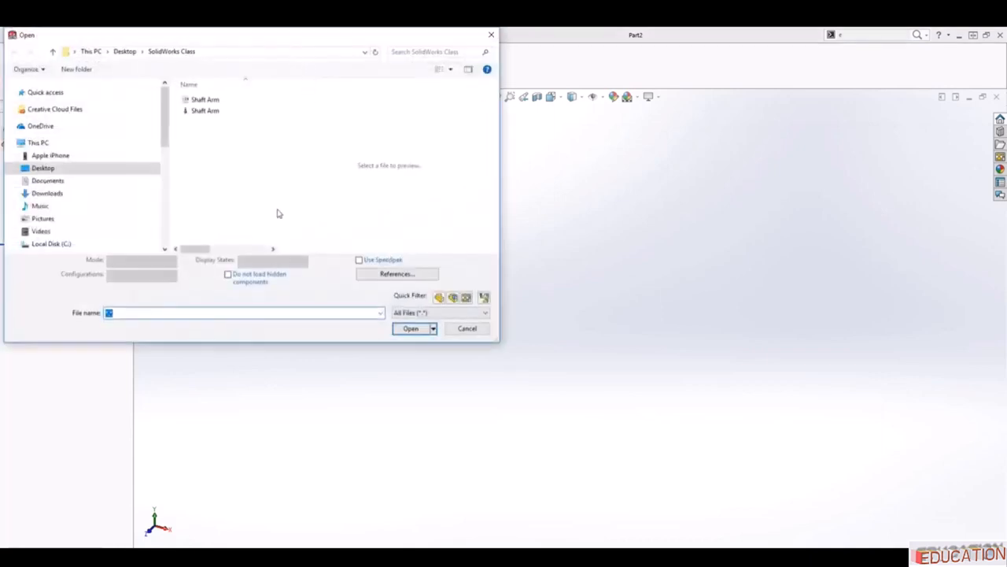
click(365, 51)
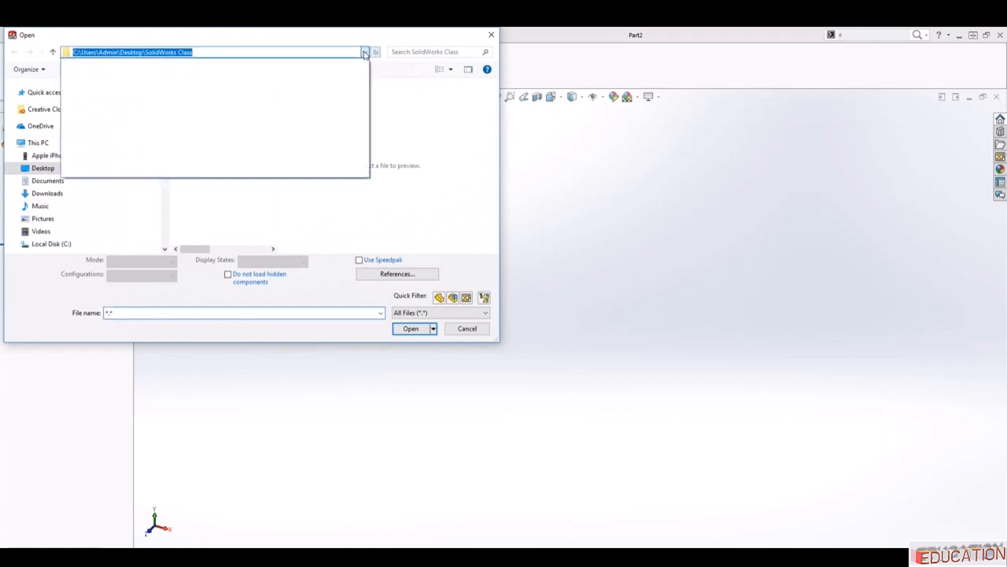
click(334, 53)
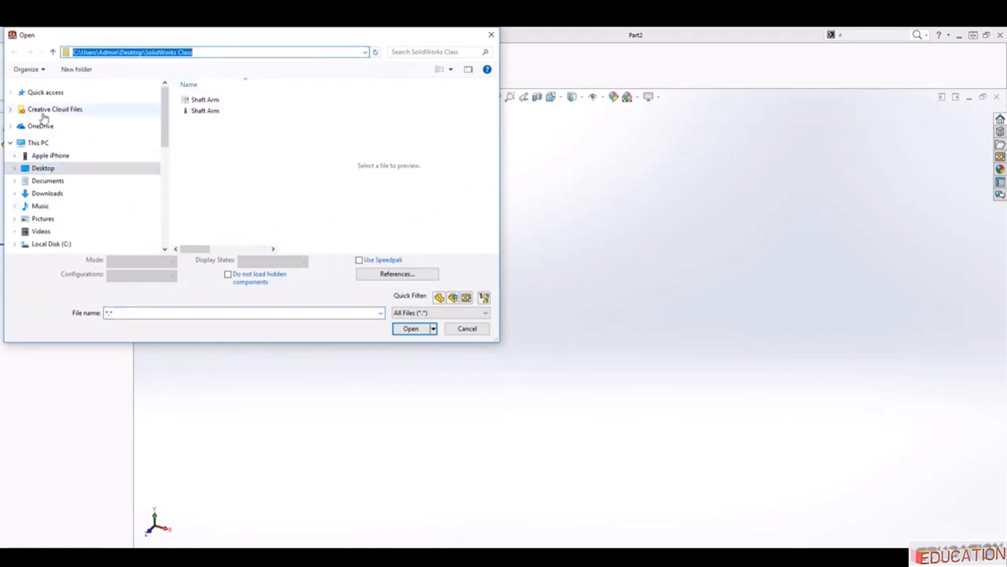
click(42, 170)
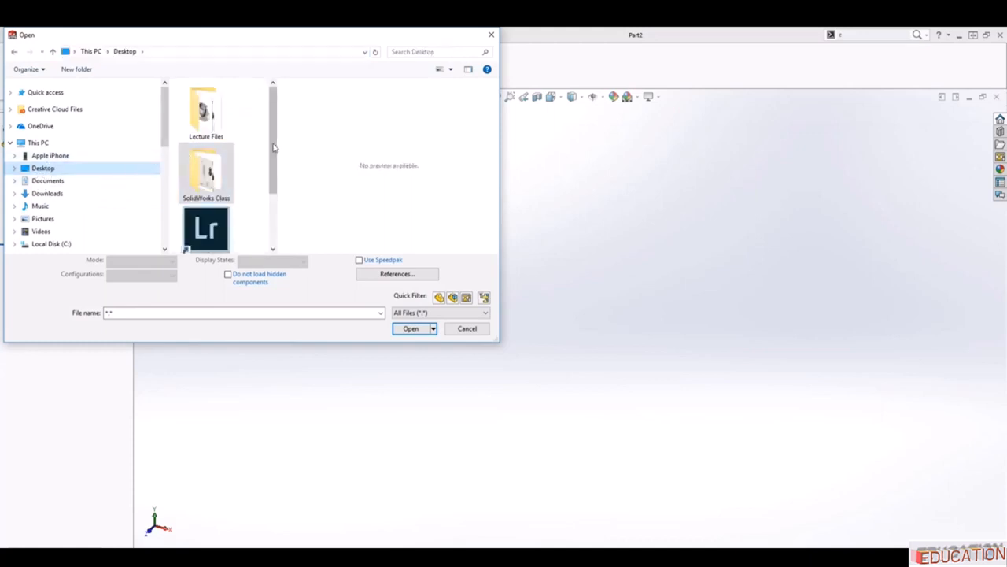
drag(273, 151, 273, 165)
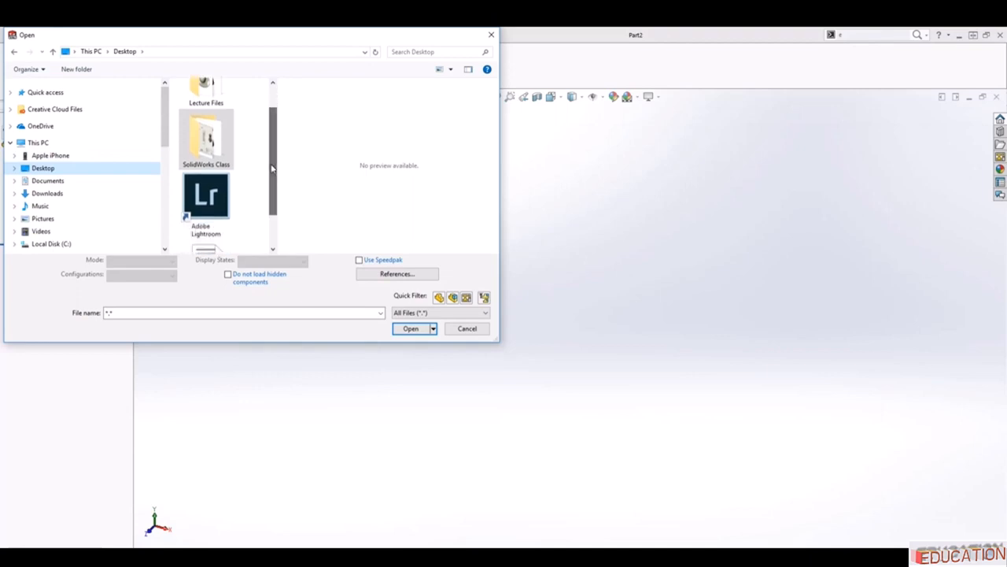
double_click(216, 144)
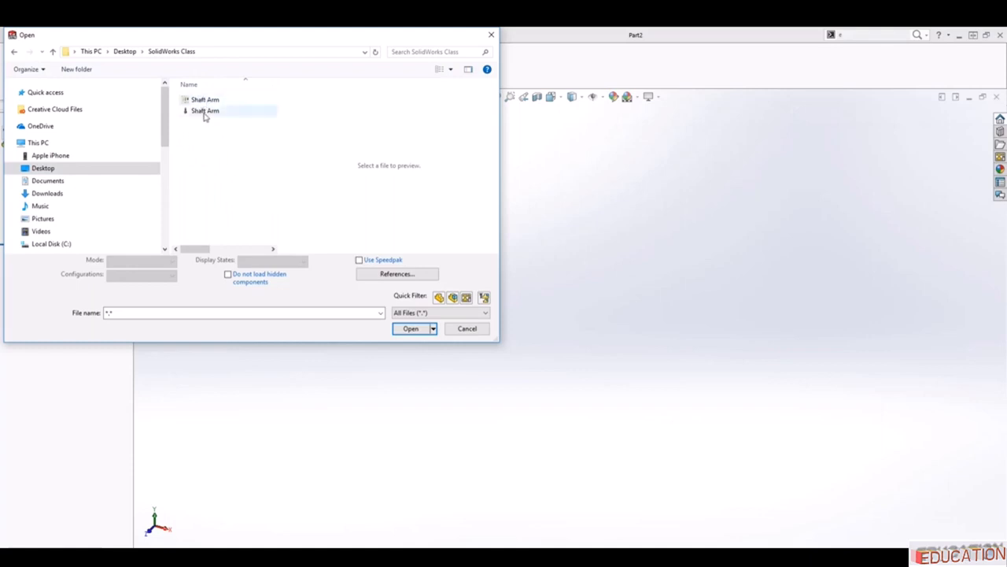
click(204, 111)
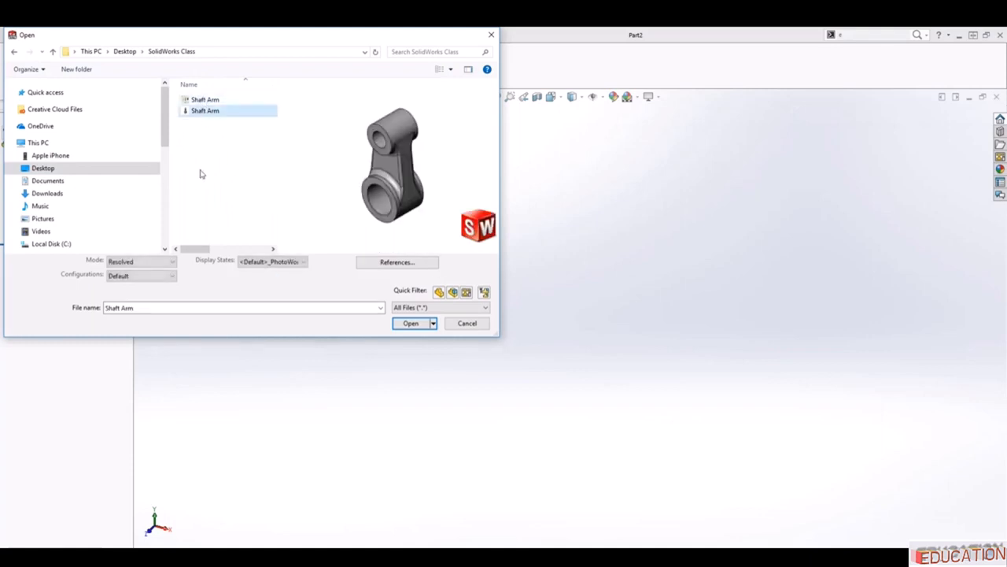
click(410, 323)
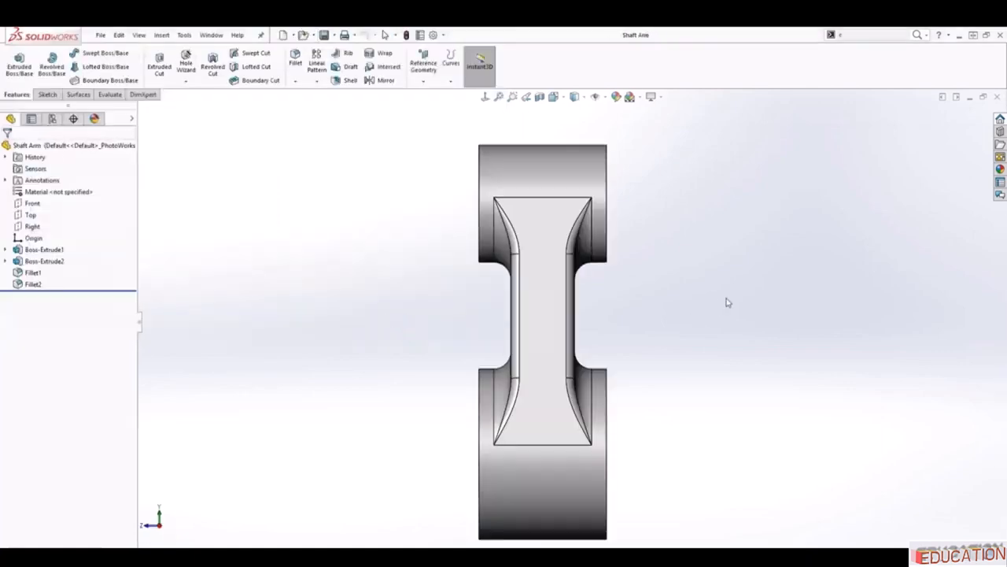
middle_drag(727, 302, 627, 349)
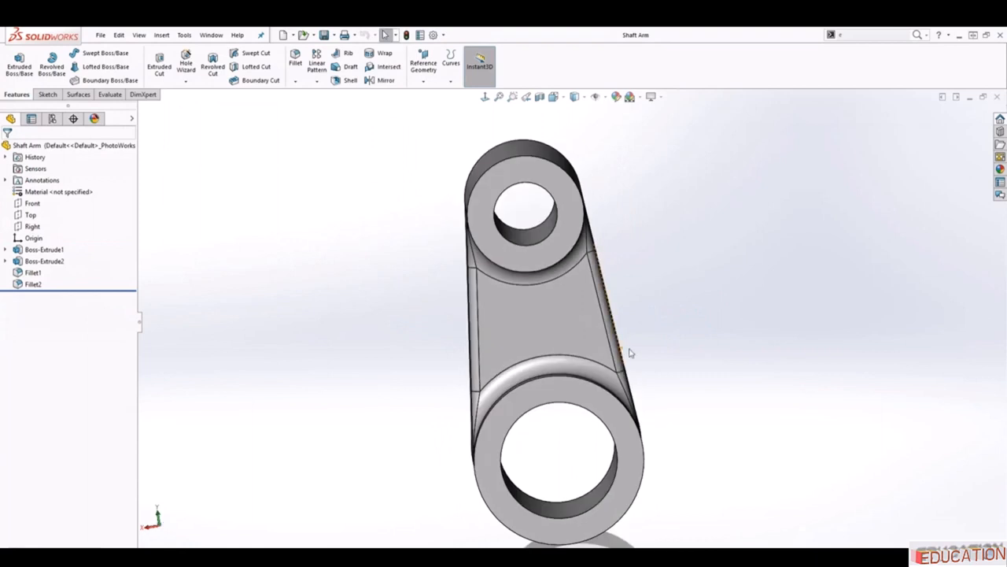
Step: Open the Shaft Arm drawing from the SolidWorks Class folder on the Desktop
click(304, 36)
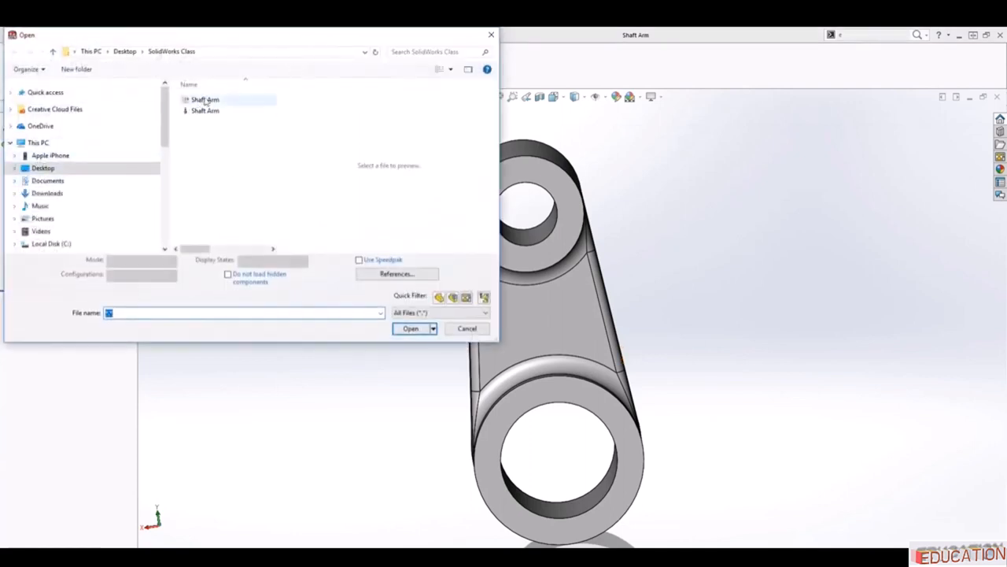
click(205, 100)
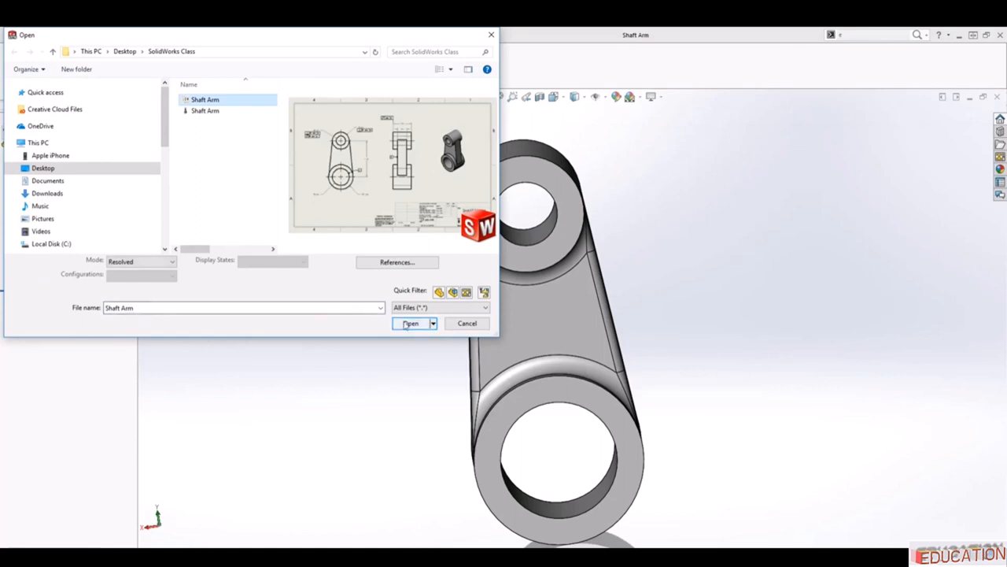
click(410, 328)
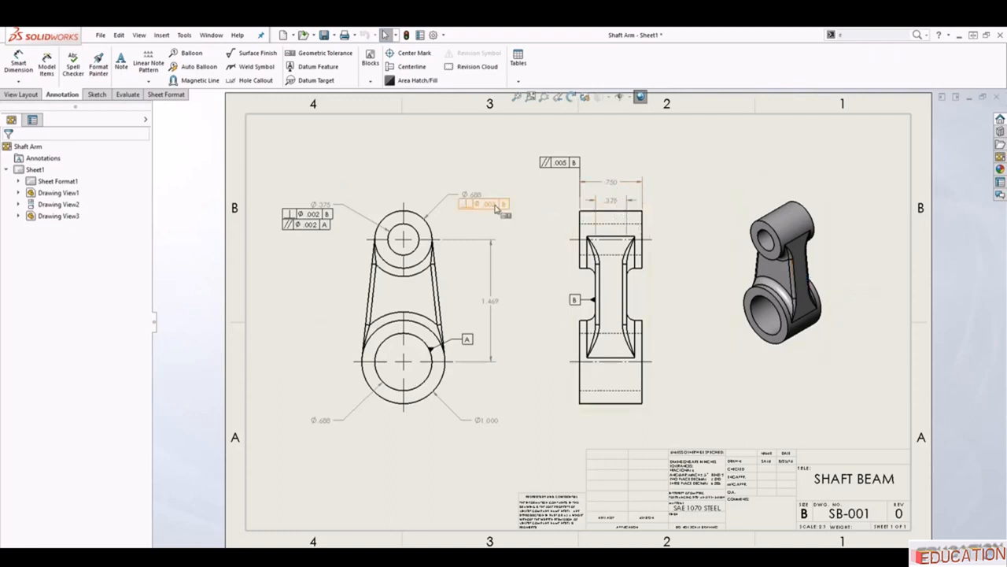
Step: Close the Shaft Arm drawing without saving the modified documents
click(102, 35)
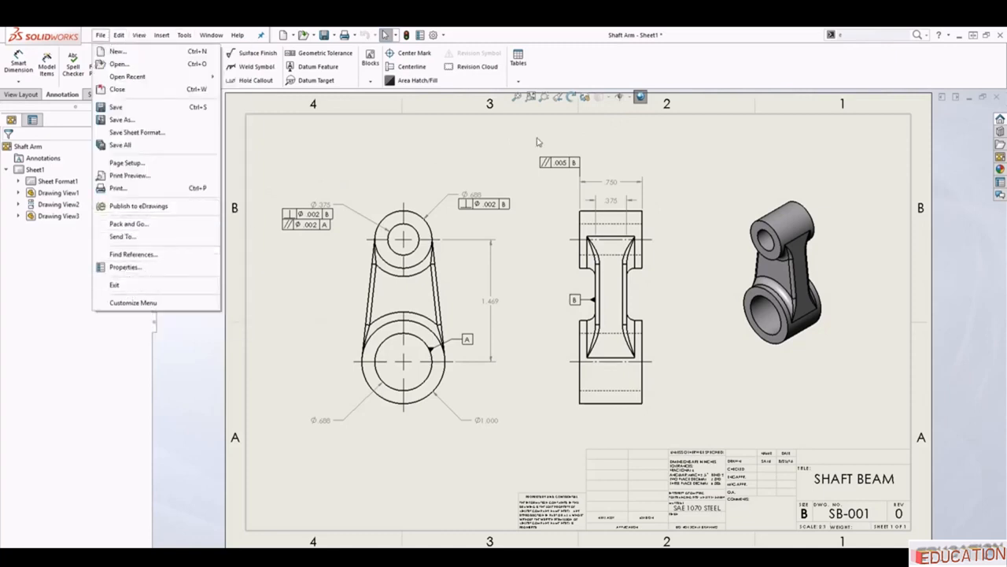
click(495, 154)
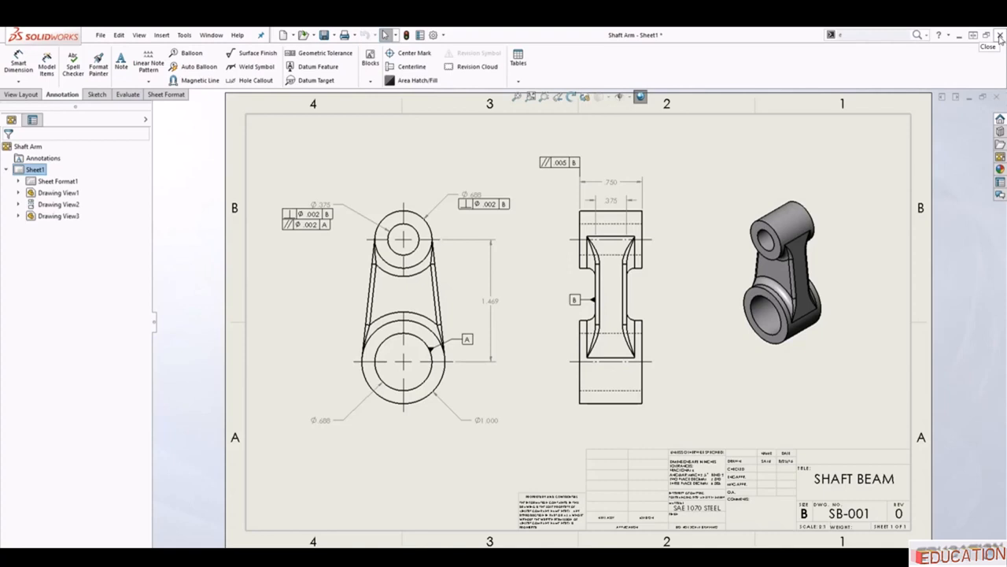
click(998, 98)
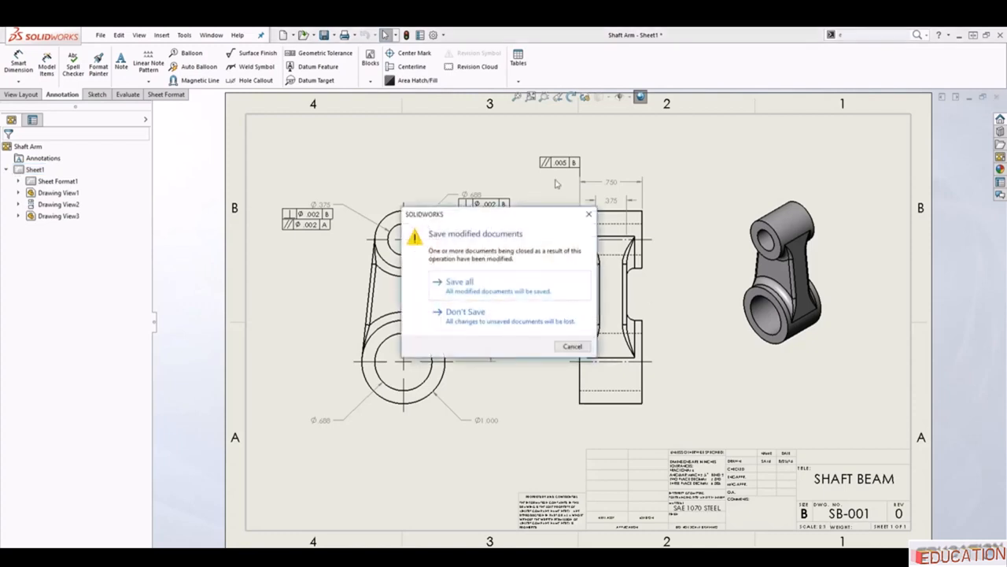
click(476, 313)
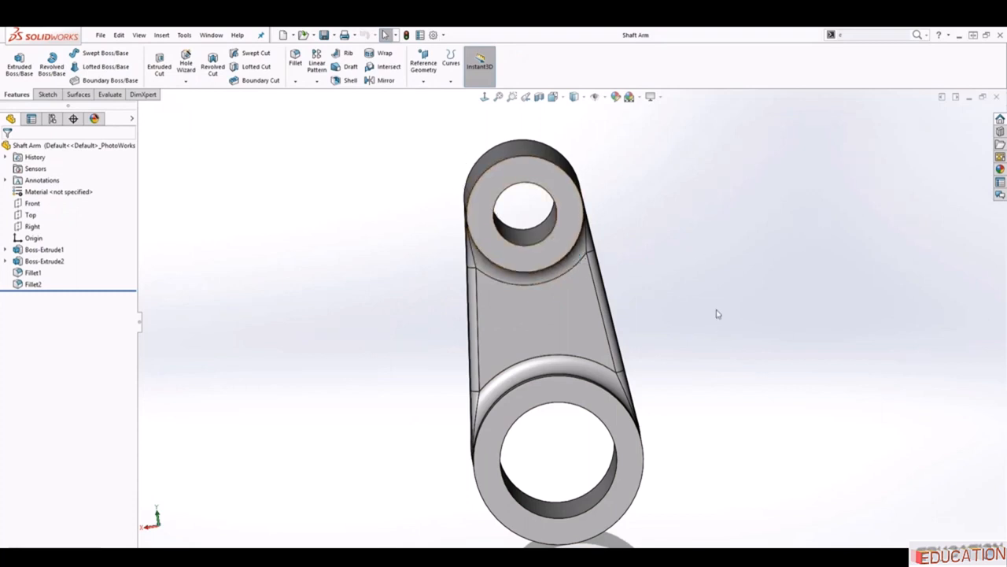
Step: Close the Shaft Arm part and the empty Part2 document to return to the start screen
click(996, 97)
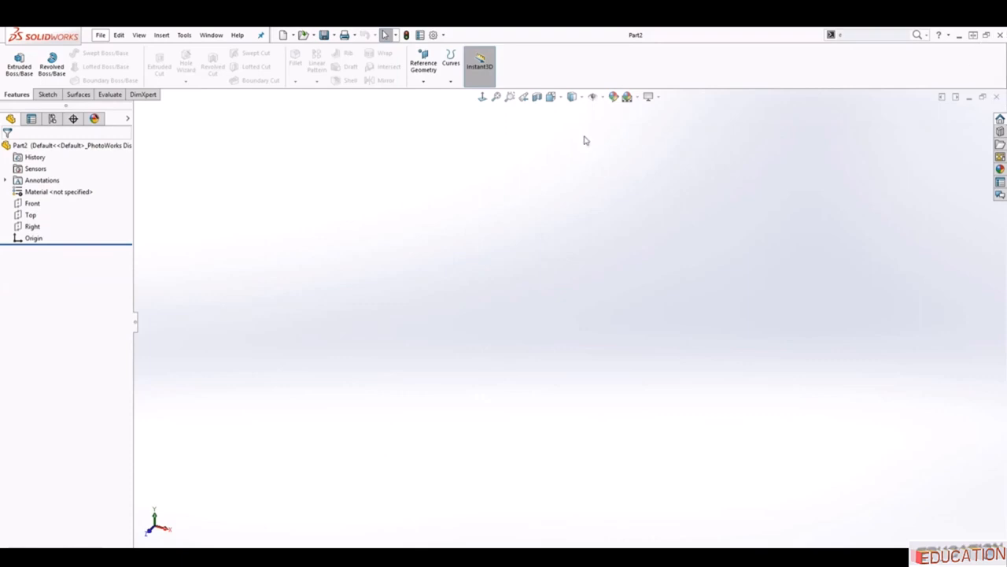
click(100, 36)
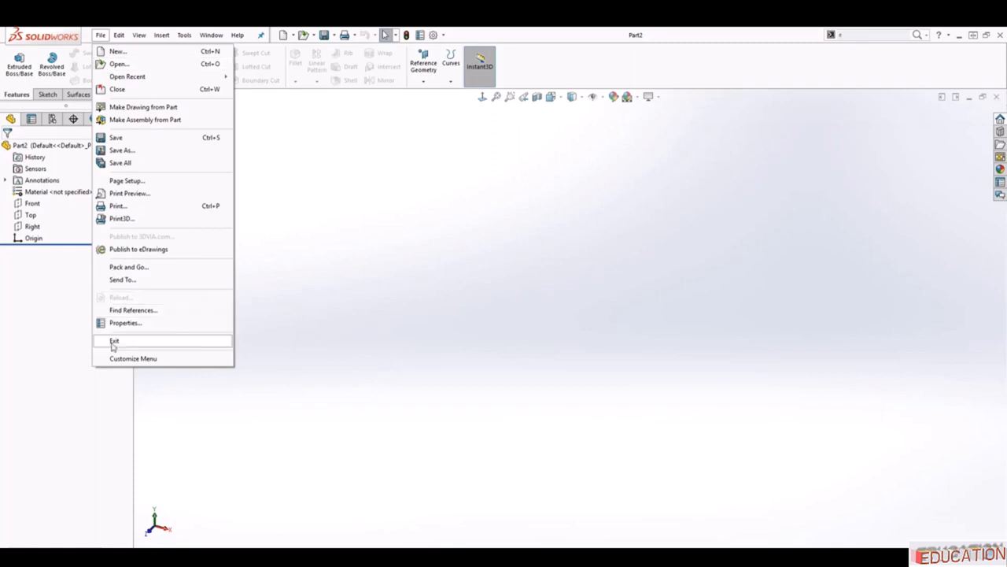
click(600, 257)
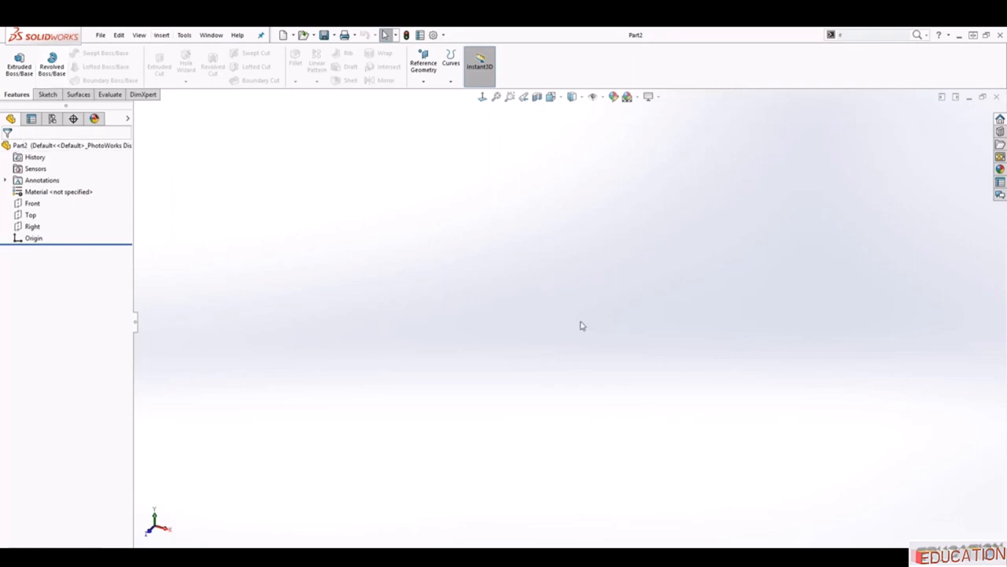
click(997, 97)
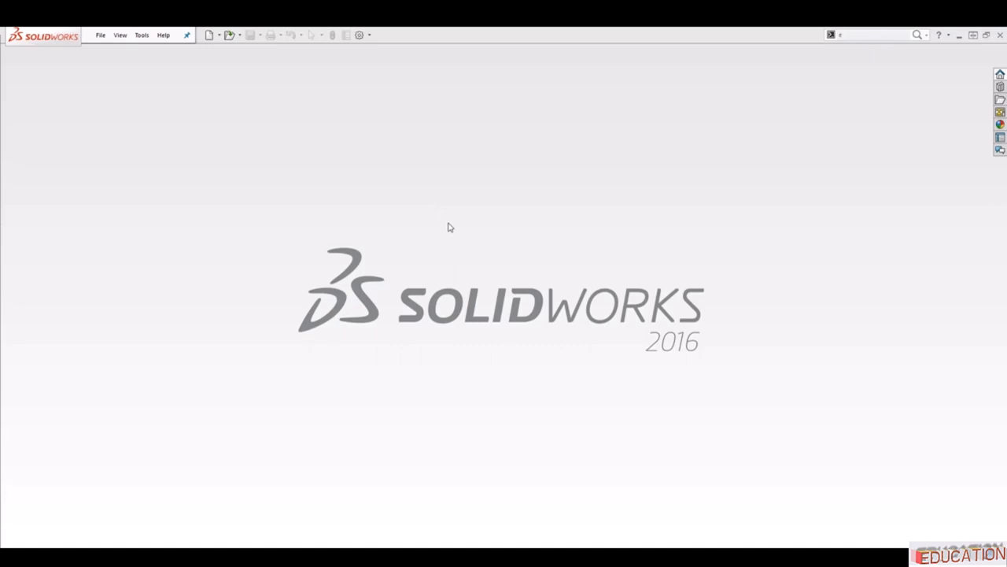
Step: Open the Shaft Arm part from the SolidWorks Class folder on the Desktop
click(229, 35)
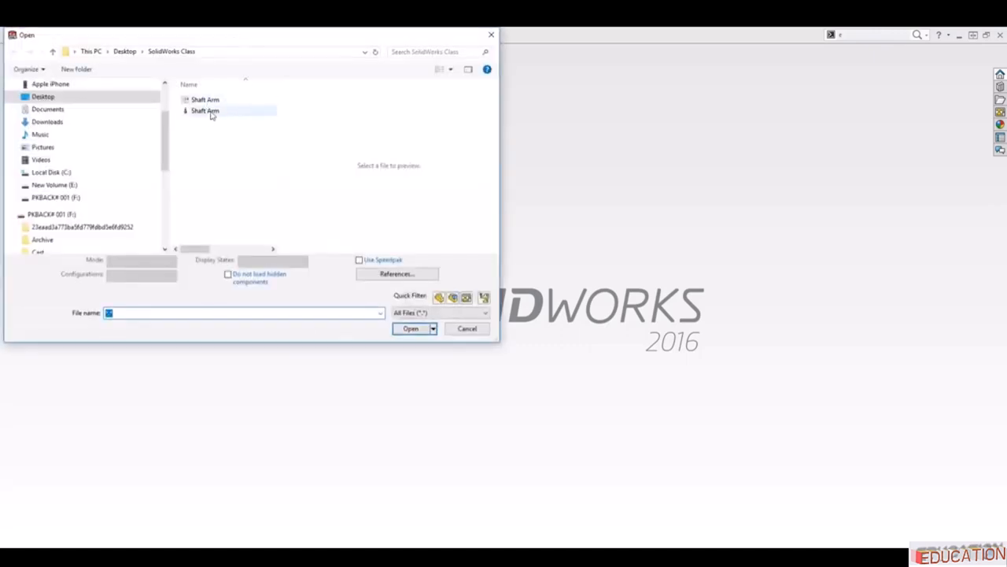
click(209, 111)
click(407, 328)
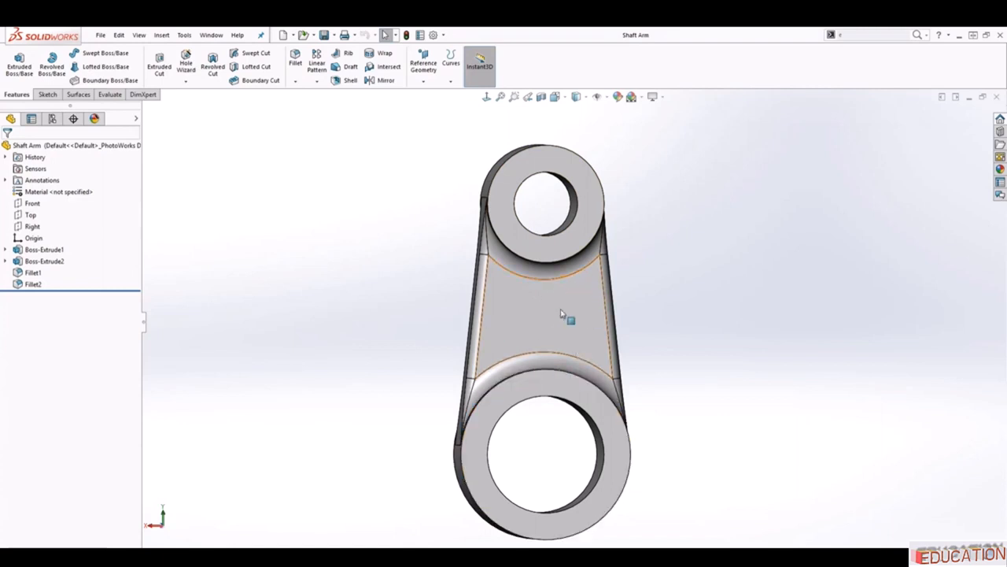
Step: Examine the Shaft Arm from the side, looking at the web edge and both bosses near and far
middle_drag(563, 324, 543, 330)
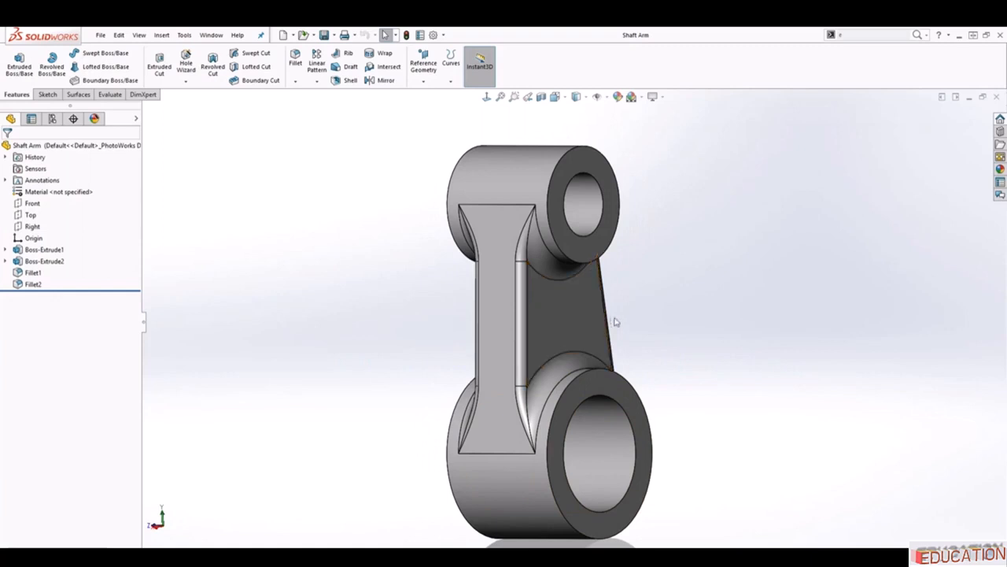
scroll(611, 318, down, 2)
scroll(599, 322, up, 2)
scroll(598, 327, up, 1)
scroll(594, 330, down, 2)
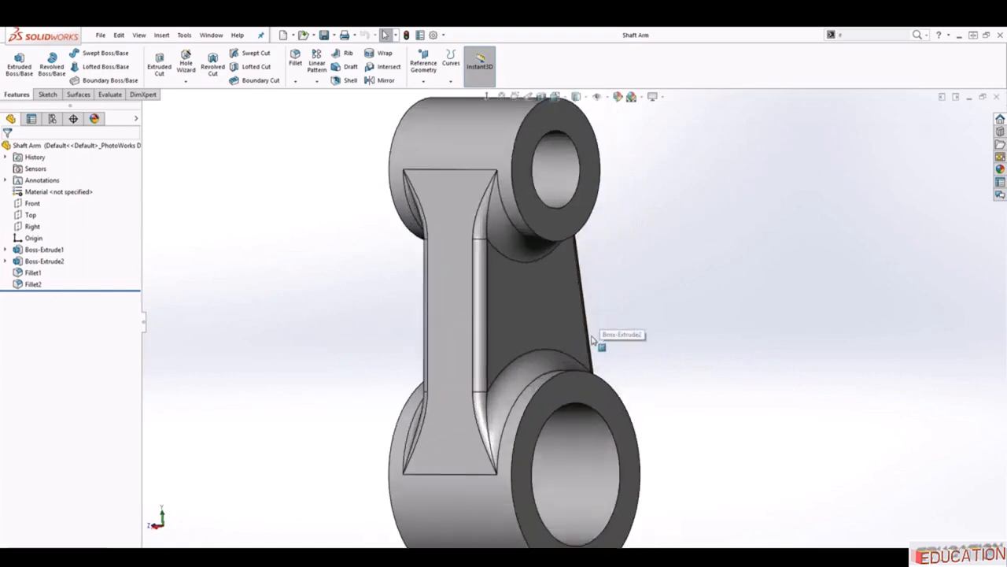
scroll(594, 331, up, 3)
scroll(598, 338, down, 2)
scroll(597, 340, up, 2)
scroll(582, 338, down, 3)
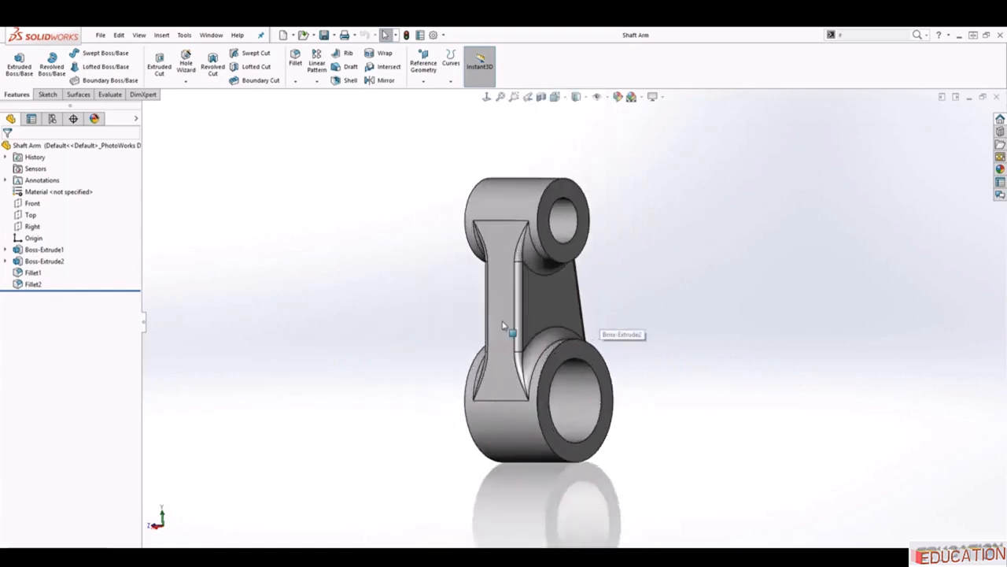
scroll(563, 336, up, 3)
scroll(564, 337, down, 4)
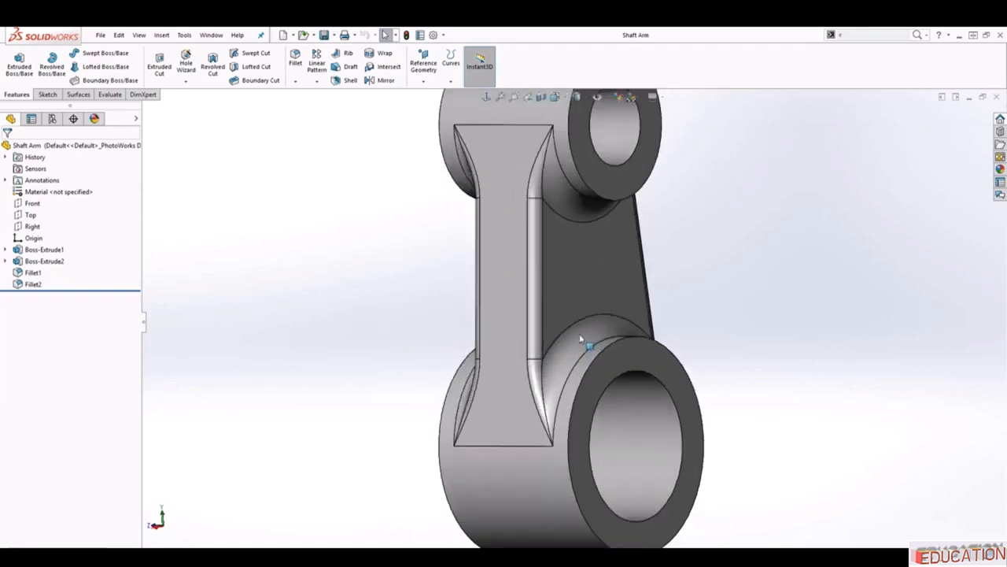
scroll(575, 337, up, 4)
scroll(580, 337, down, 1)
scroll(581, 336, down, 2)
scroll(581, 340, up, 3)
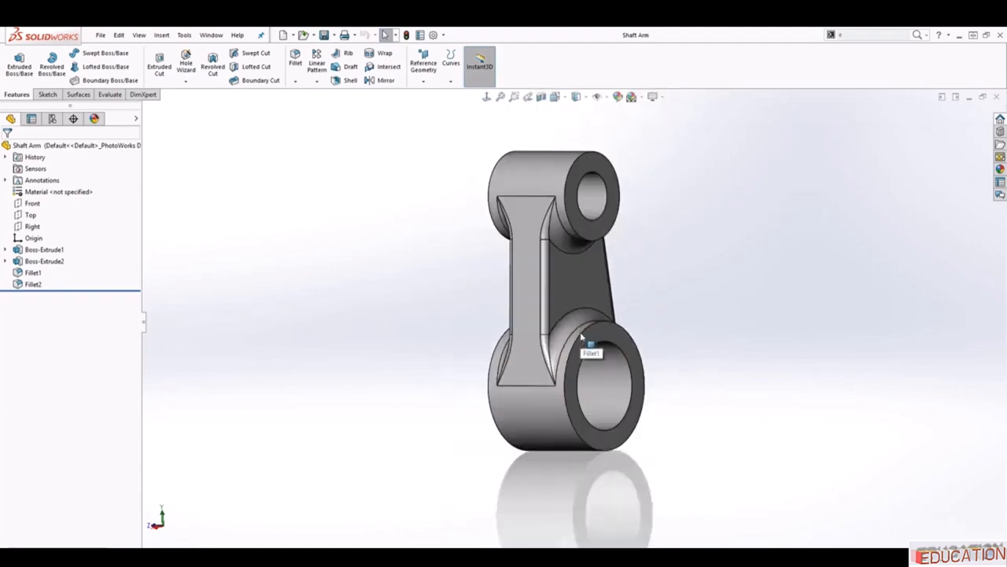
scroll(591, 285, down, 2)
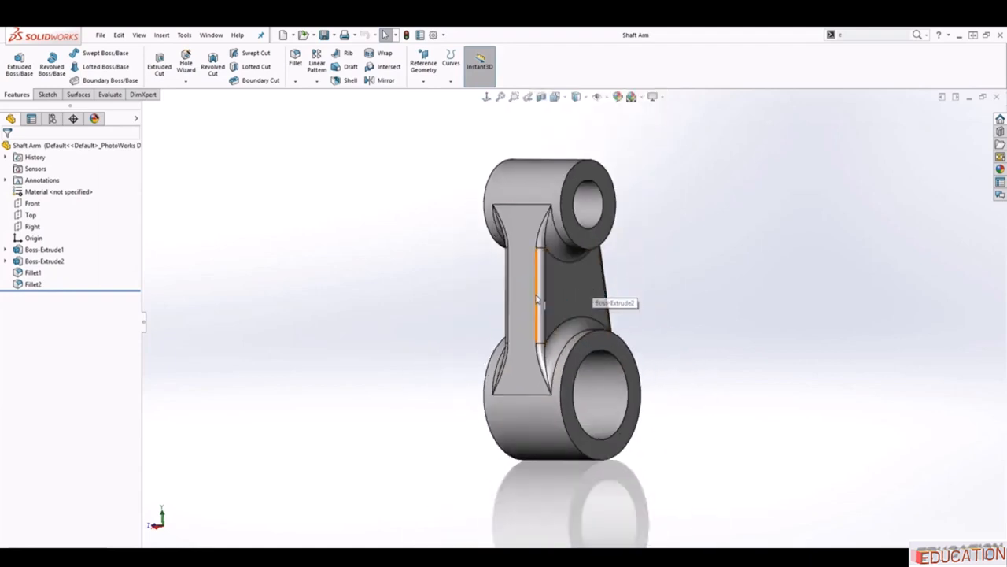
Step: Inspect the web's narrow side face, its front face and the upper boss face by selecting them, then clear the selection
click(535, 293)
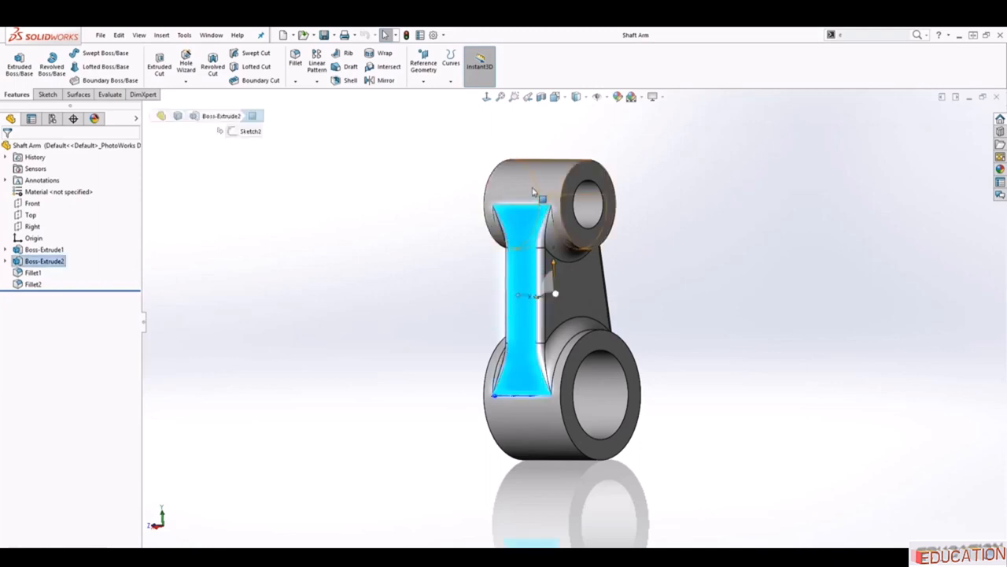
double_click(520, 294)
click(521, 295)
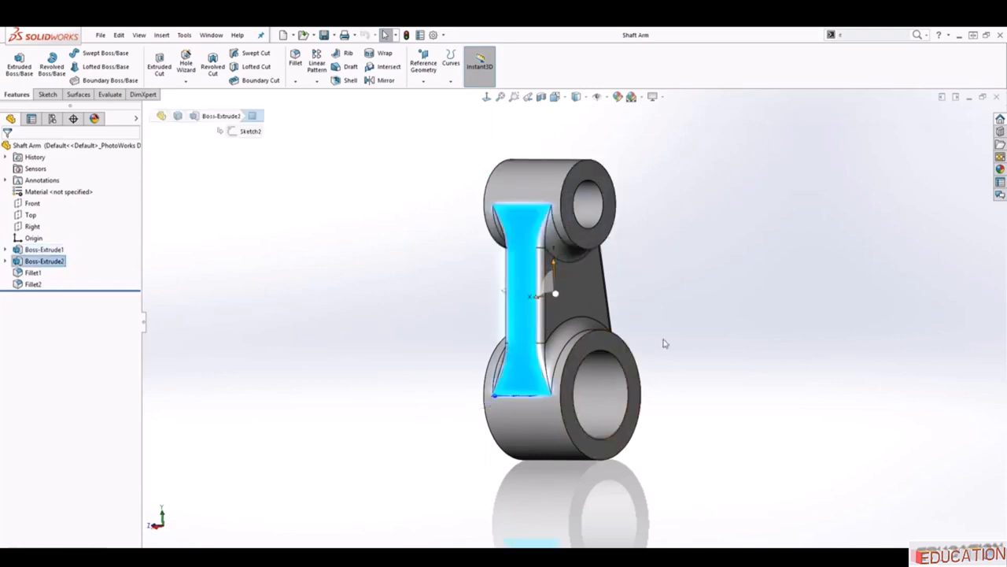
middle_drag(665, 342, 583, 324)
right_click(578, 291)
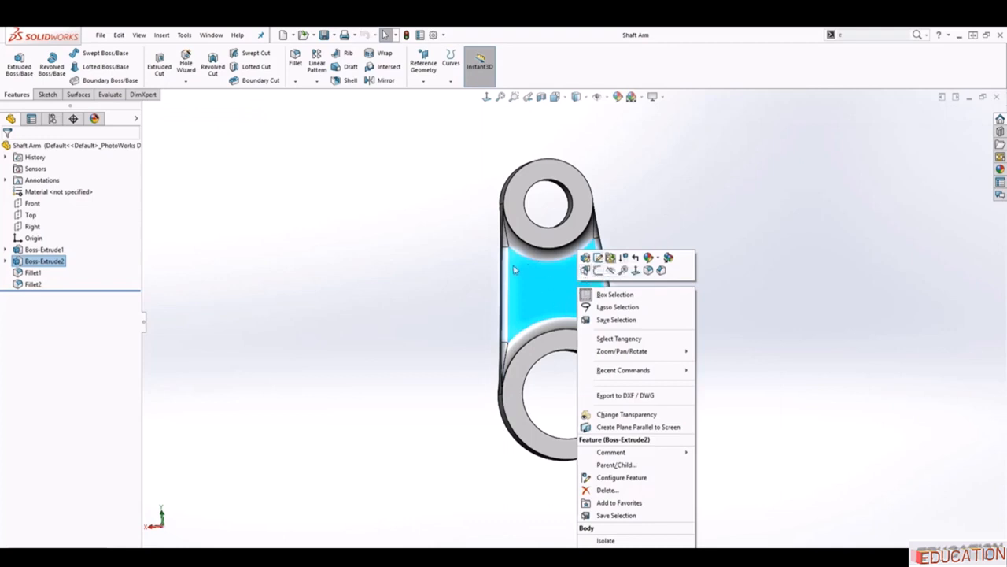
click(518, 191)
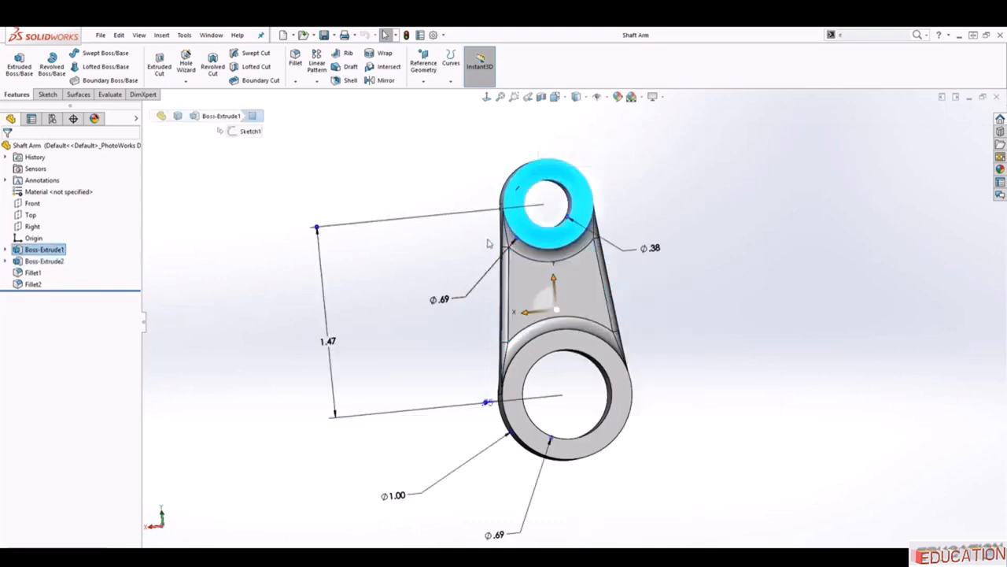
right_click(580, 291)
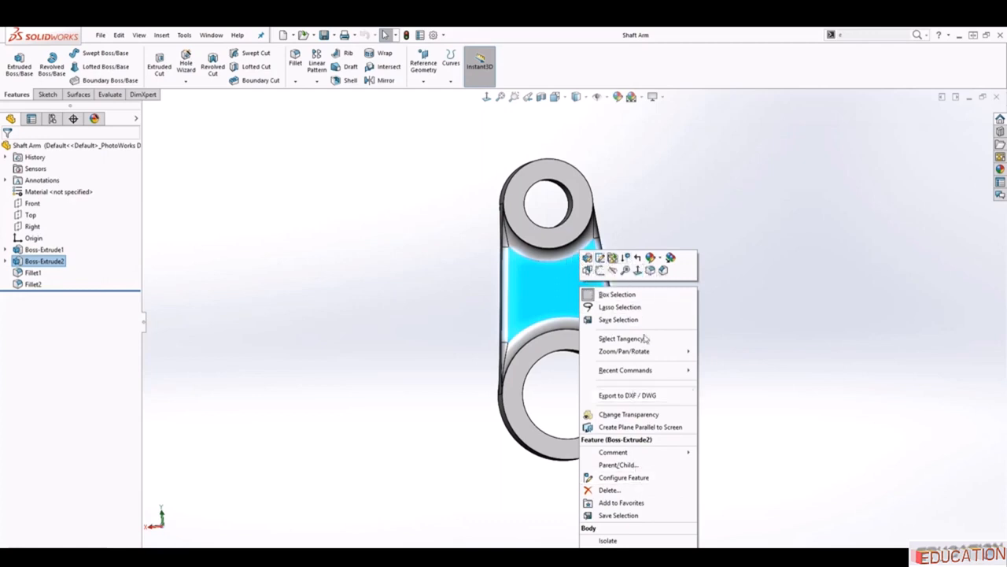
click(699, 206)
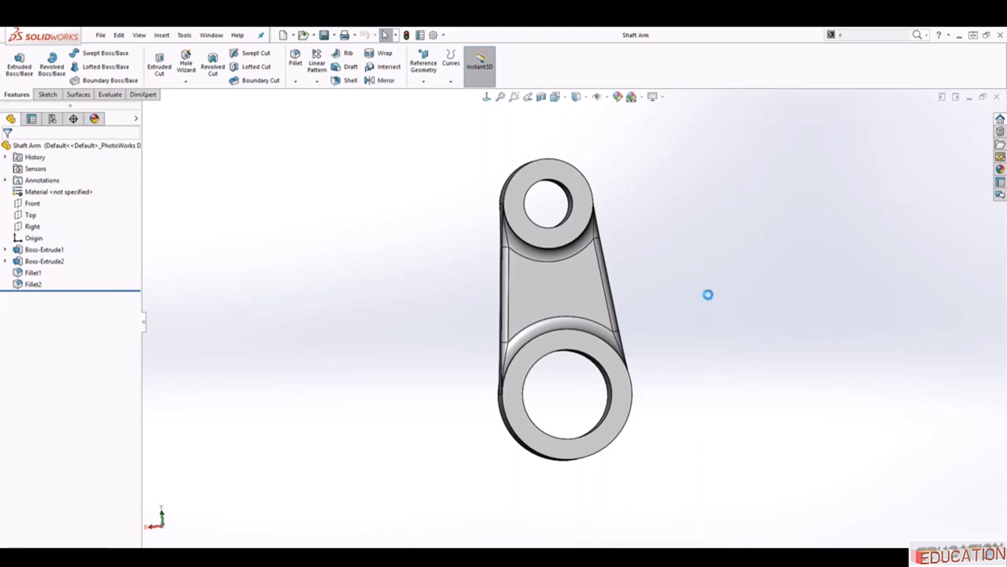
Step: Display the view selector cube around the Shaft Arm and switch to one of its angled view orientations
key(space)
click(639, 273)
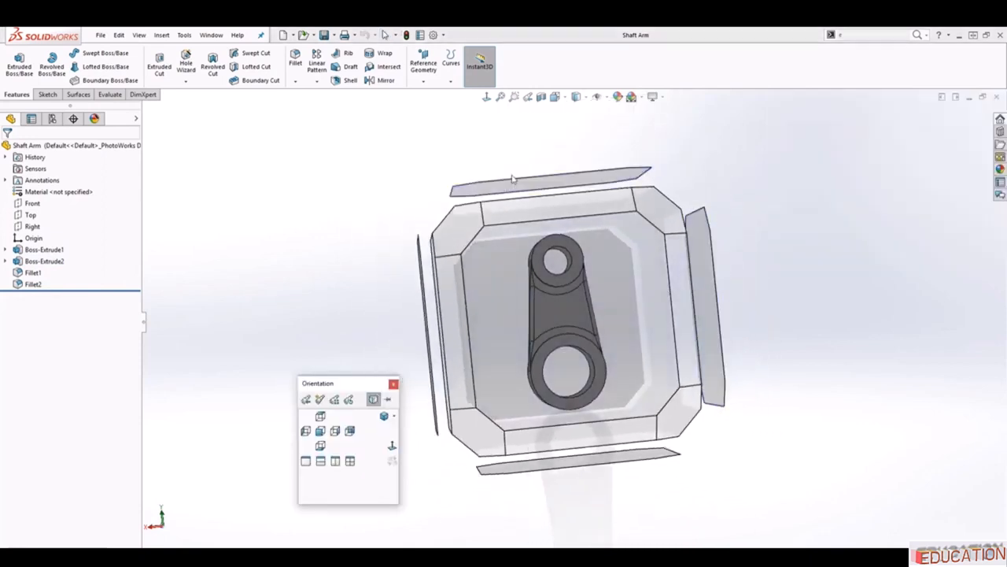
key(space)
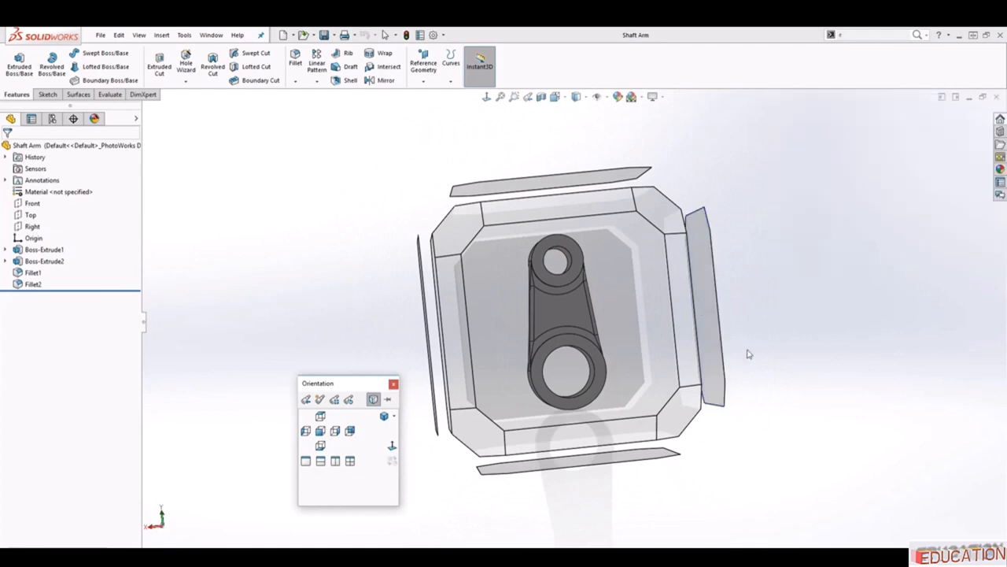
click(521, 222)
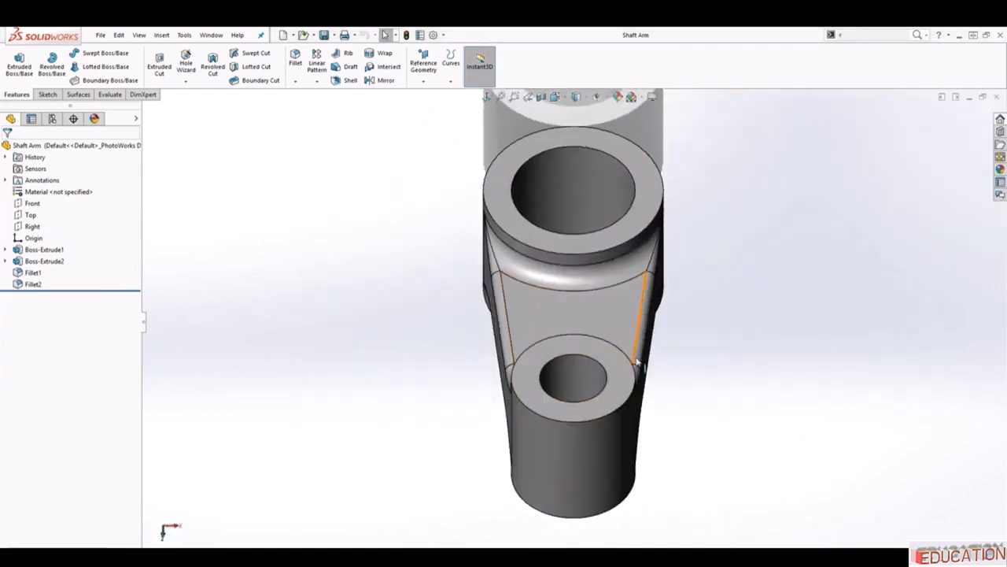
Step: Examine the Shaft Arm from several angles and distances, rotating, panning and zooming around both bosses and the web
middle_drag(703, 385, 657, 346)
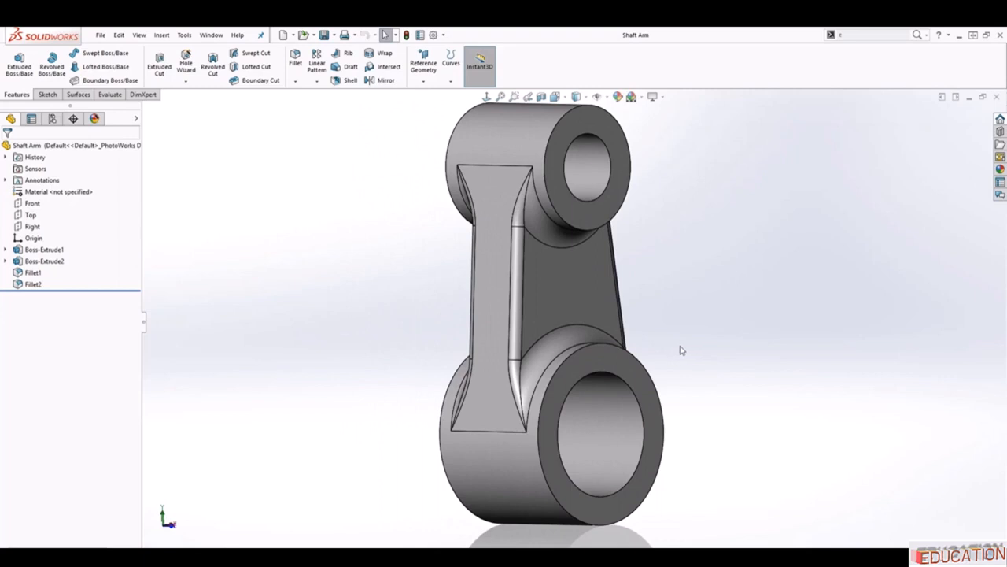
ctrl+middle_drag(681, 350, 702, 349)
scroll(708, 360, up, 2)
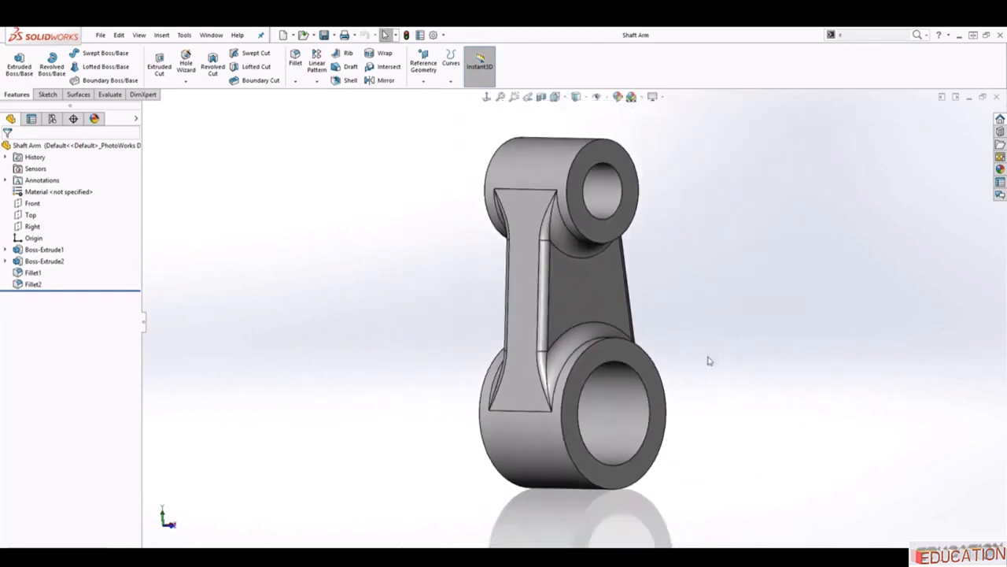
scroll(707, 362, down, 2)
scroll(704, 361, up, 2)
scroll(700, 360, down, 1)
middle_drag(654, 346, 589, 333)
ctrl+middle_drag(663, 314, 685, 326)
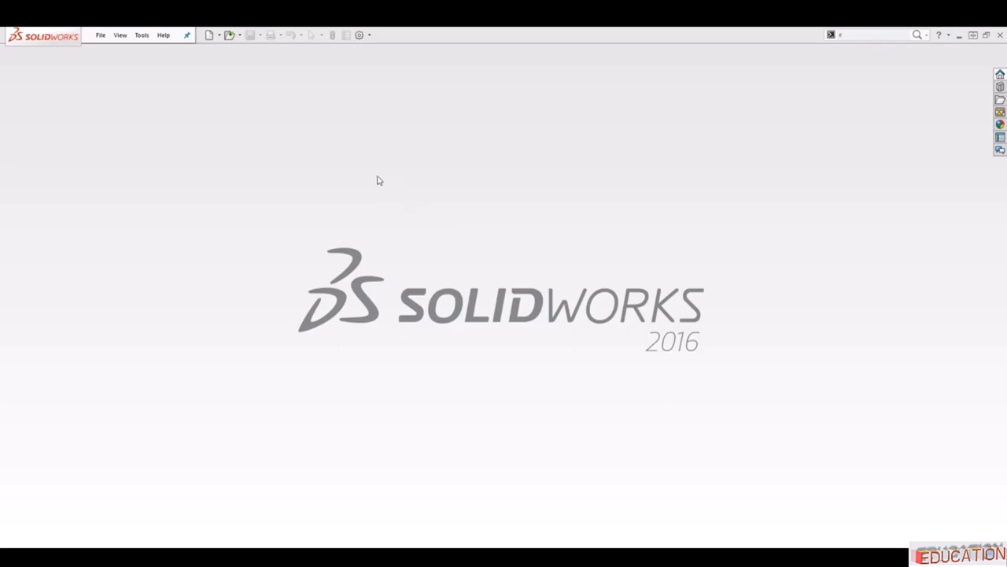
Step: Open the Shaft Arm part from the SolidWorks Class folder again
click(229, 35)
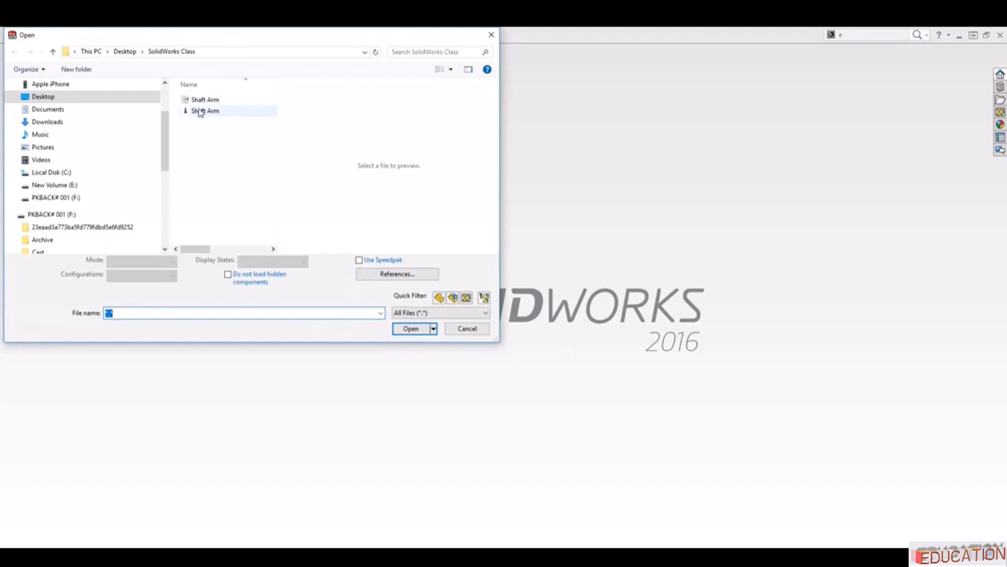
click(202, 113)
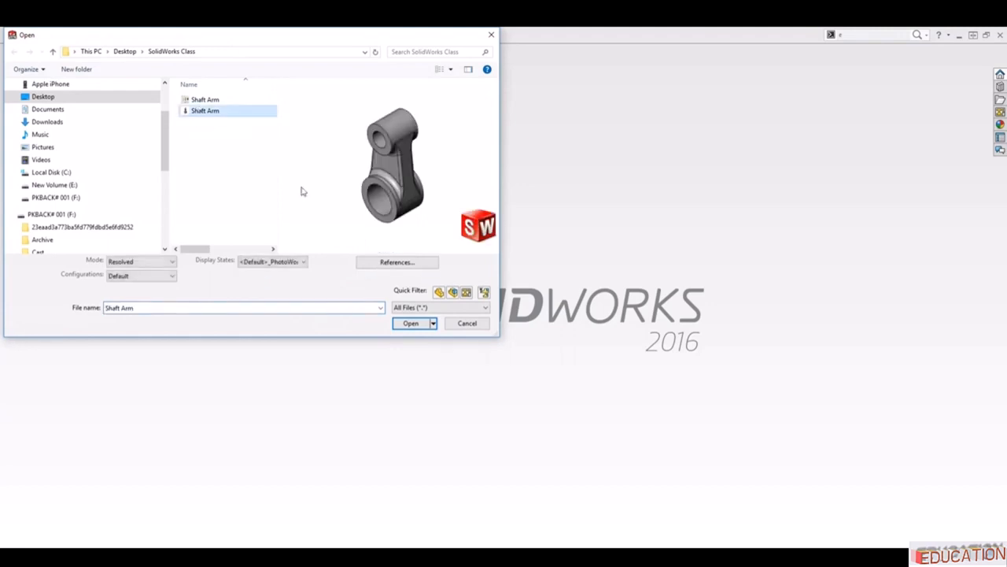
click(411, 322)
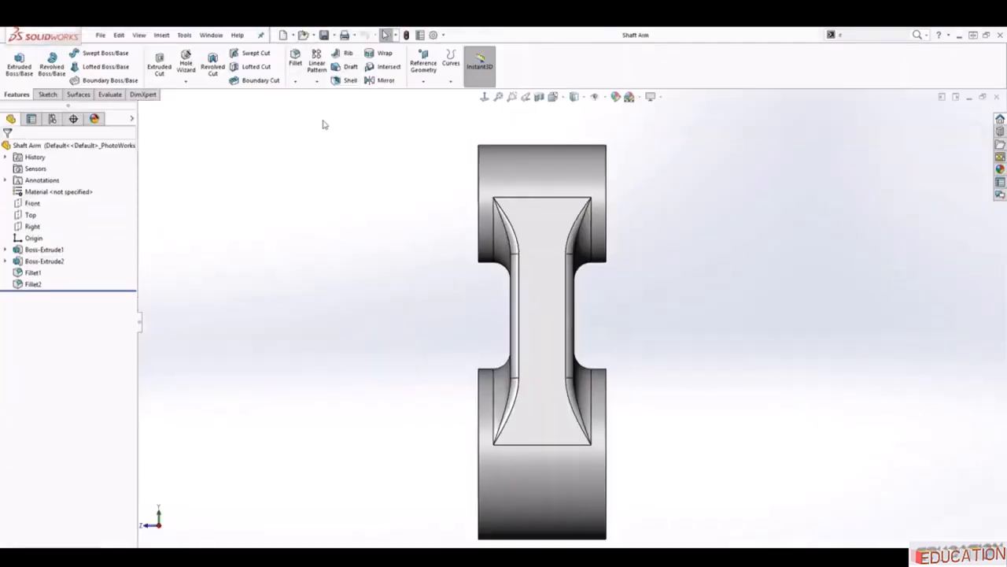
Step: Open the Shaft Arm drawing from the SolidWorks Class folder and switch back to the Shaft Arm part through the recent documents
click(303, 35)
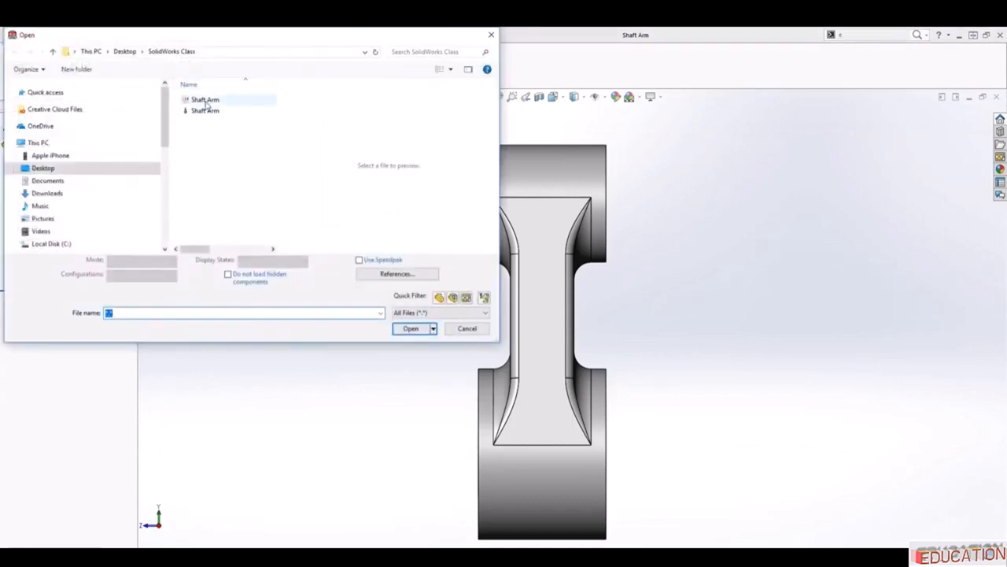
click(207, 100)
click(411, 323)
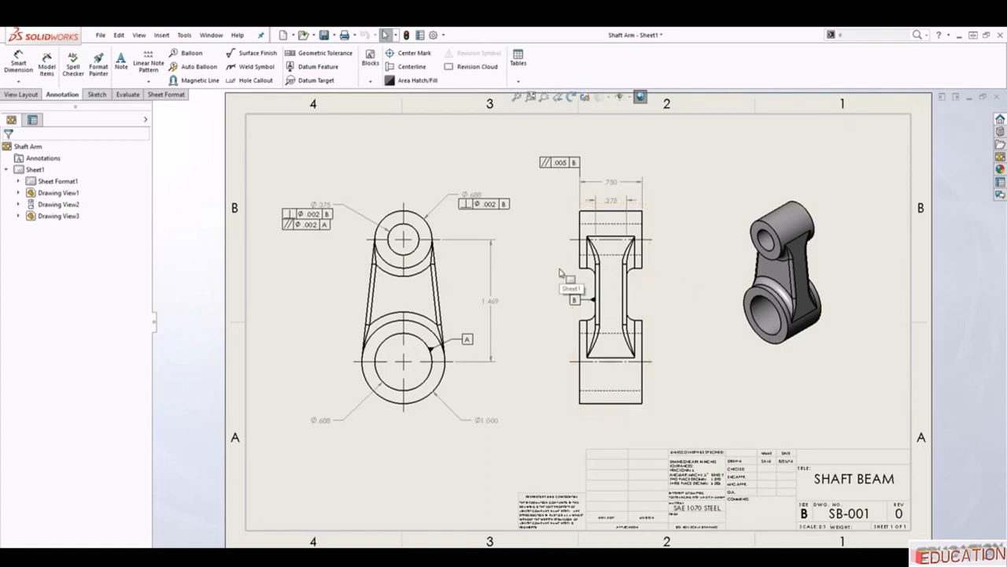
key(r)
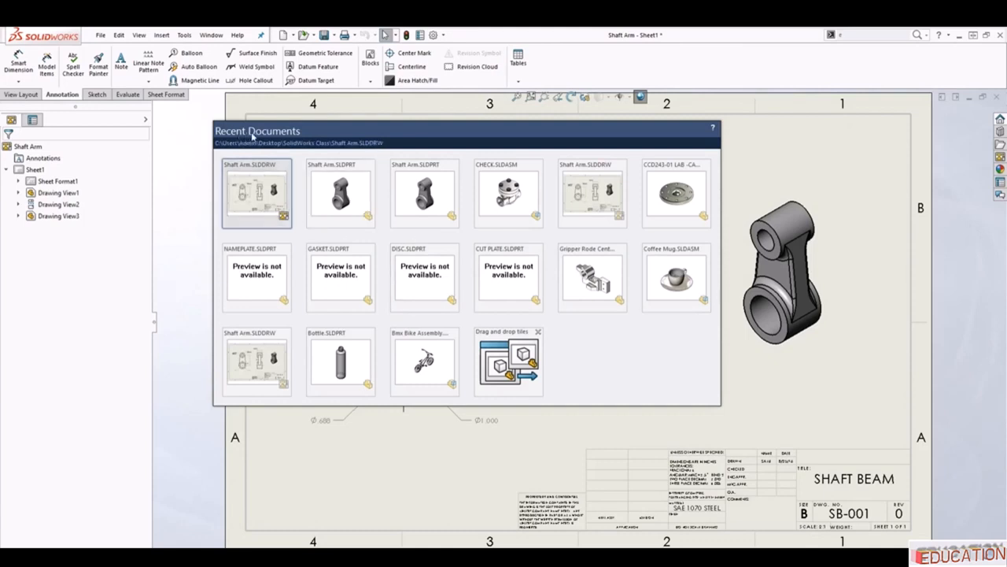
click(338, 197)
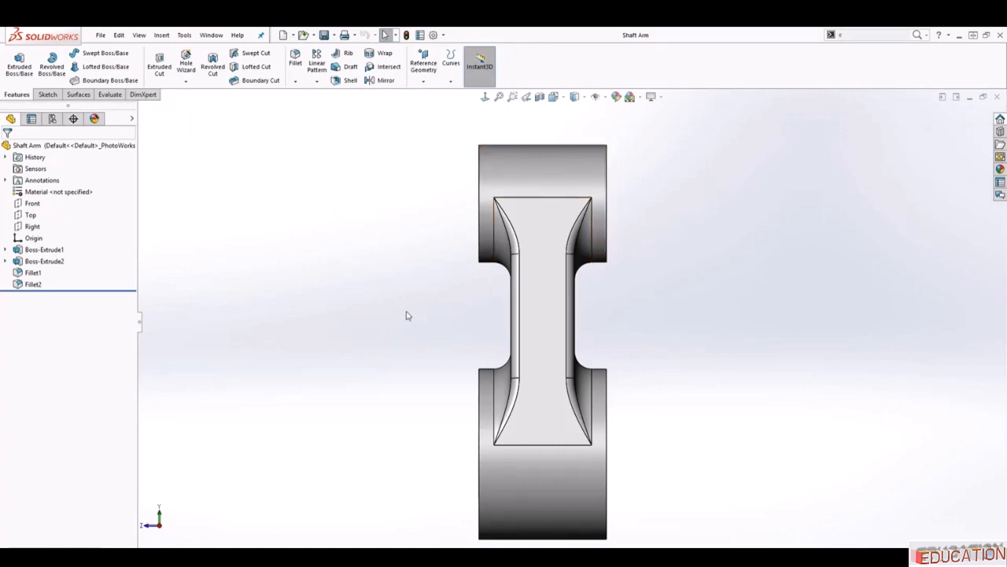
Step: Open Sketch1 of Boss-Extrude1 for editing to view its circle and center-distance dimensions, and exit the sketch
middle_drag(641, 356, 543, 358)
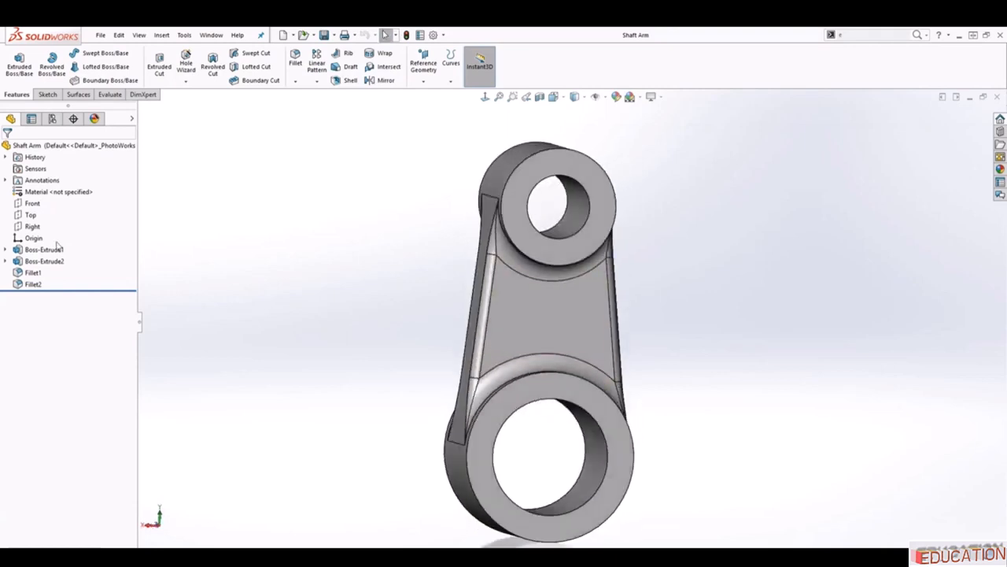
click(6, 250)
click(47, 260)
right_click(47, 260)
click(51, 232)
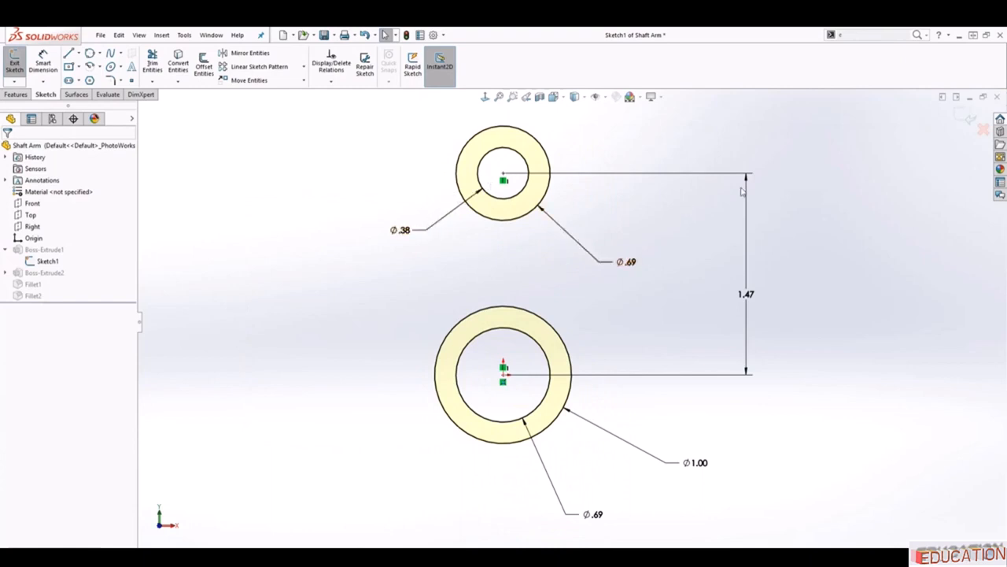
click(970, 119)
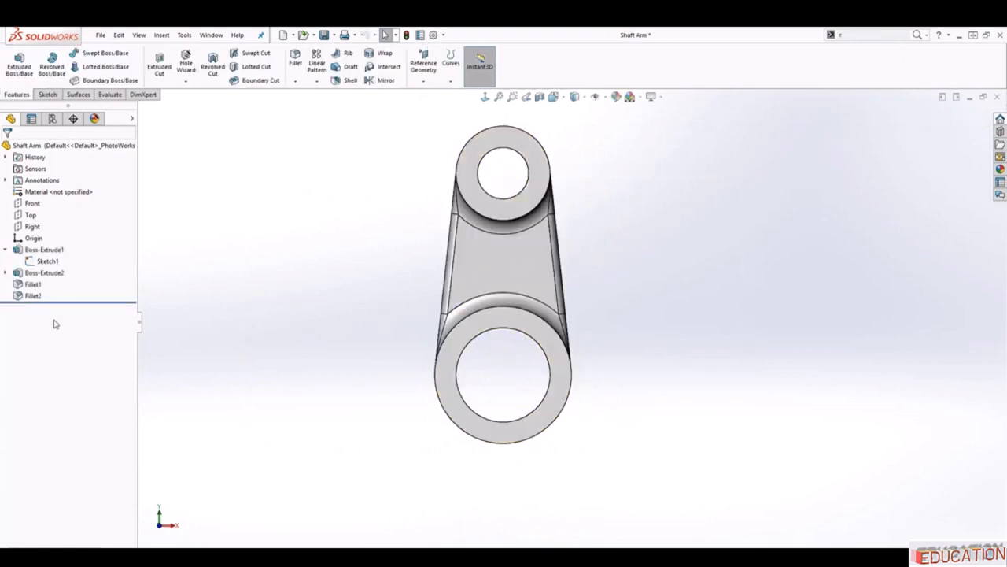
Step: Open Sketch1 under Boss-Extrude1 for editing again
click(5, 250)
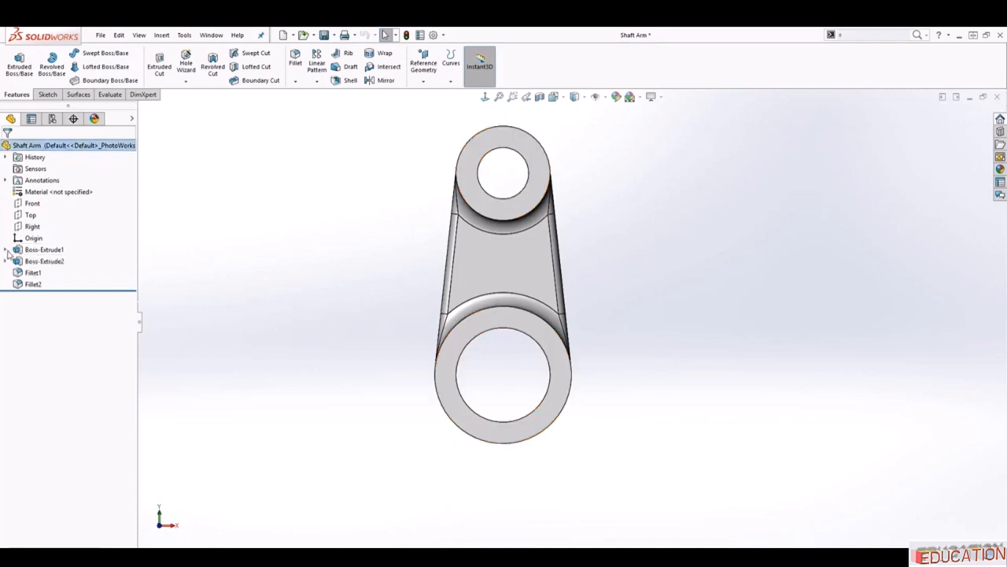
click(5, 249)
right_click(40, 267)
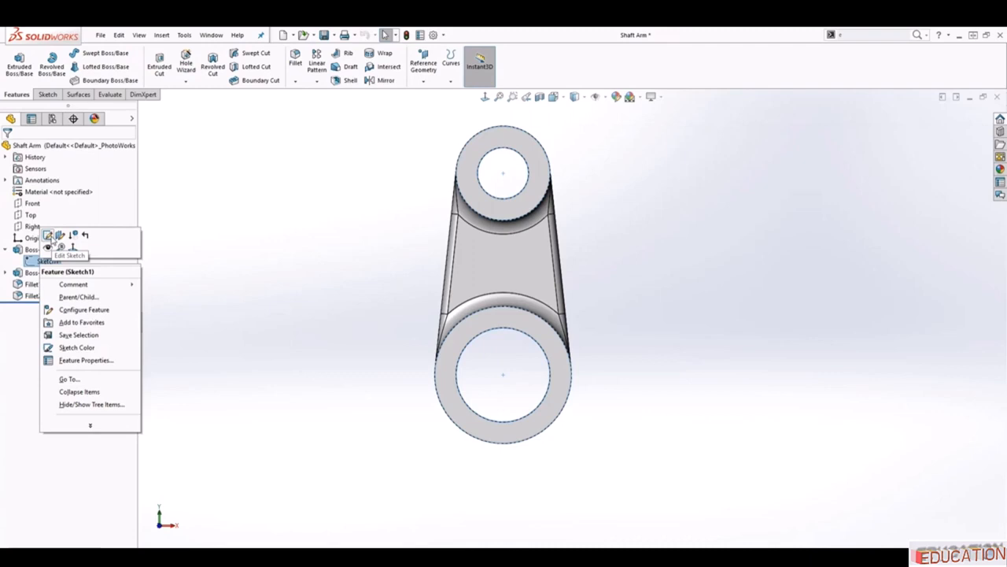
click(50, 237)
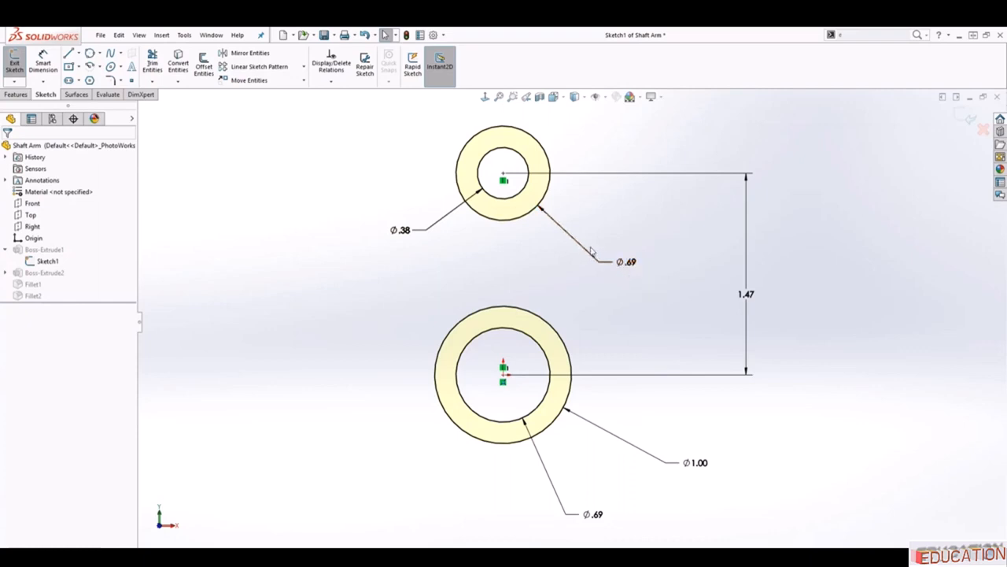
Step: Set the part's unit system to MMGS (millimeter, gram, second) in the document properties and exit the sketch
click(433, 35)
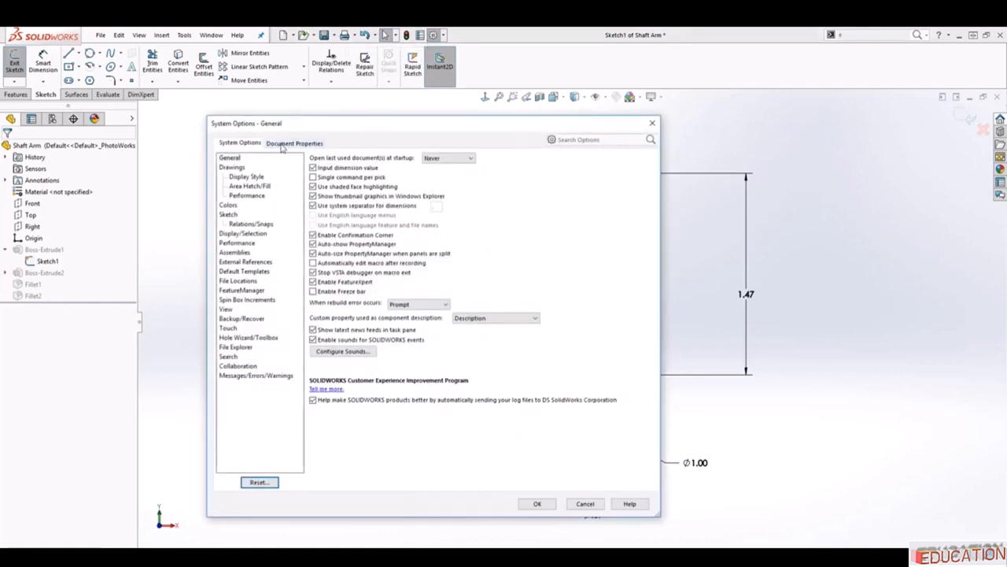
click(283, 145)
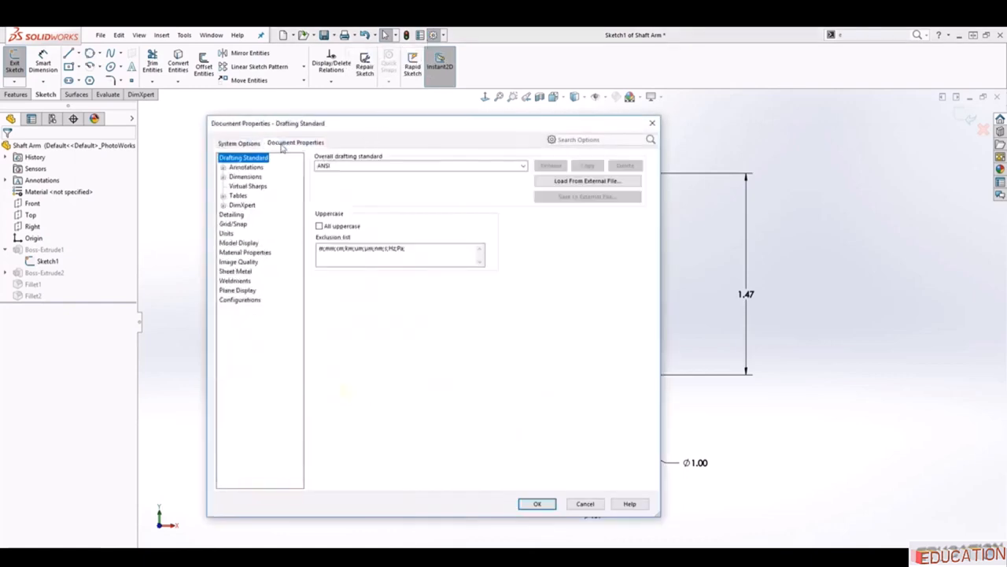
click(226, 234)
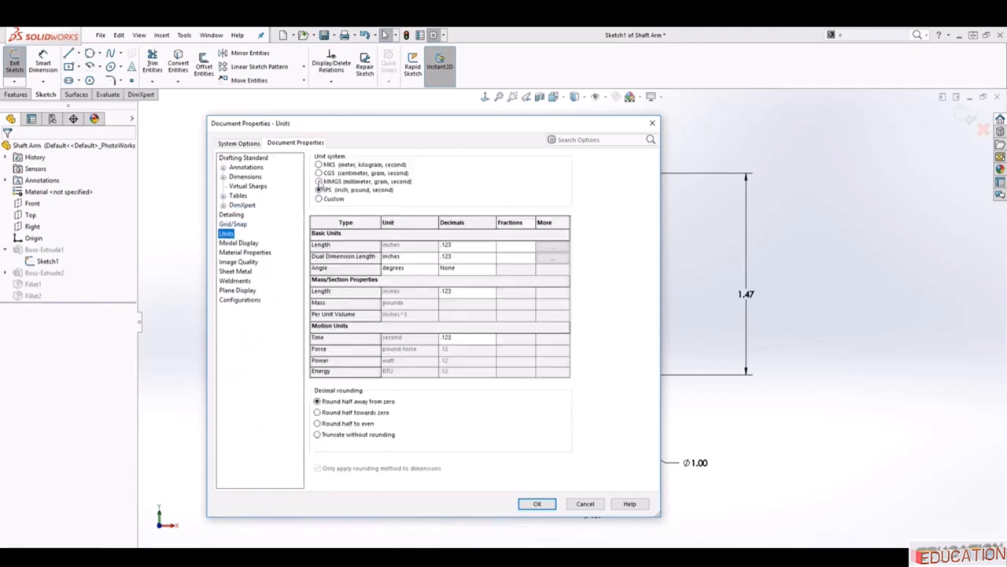
click(318, 181)
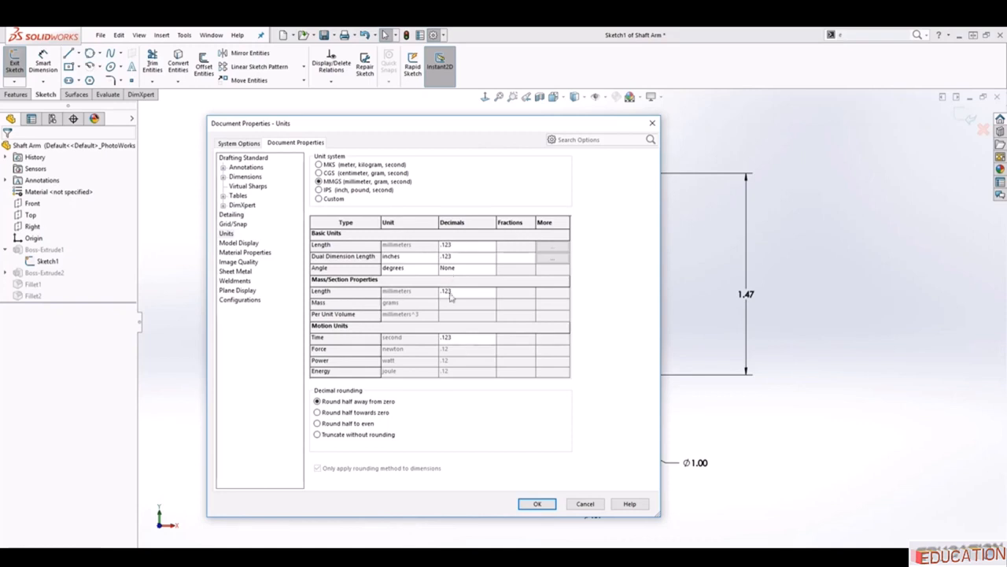
click(534, 503)
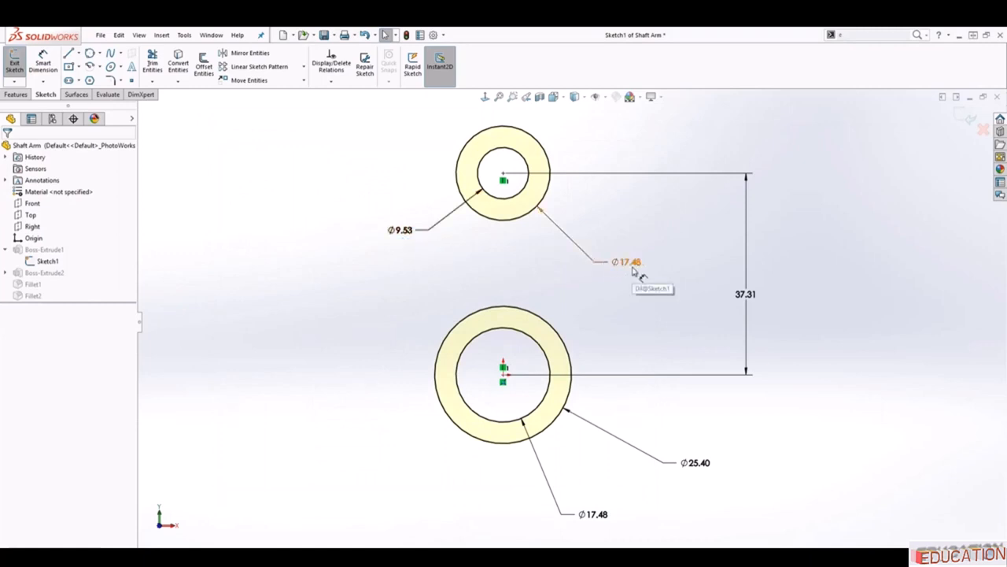
click(968, 116)
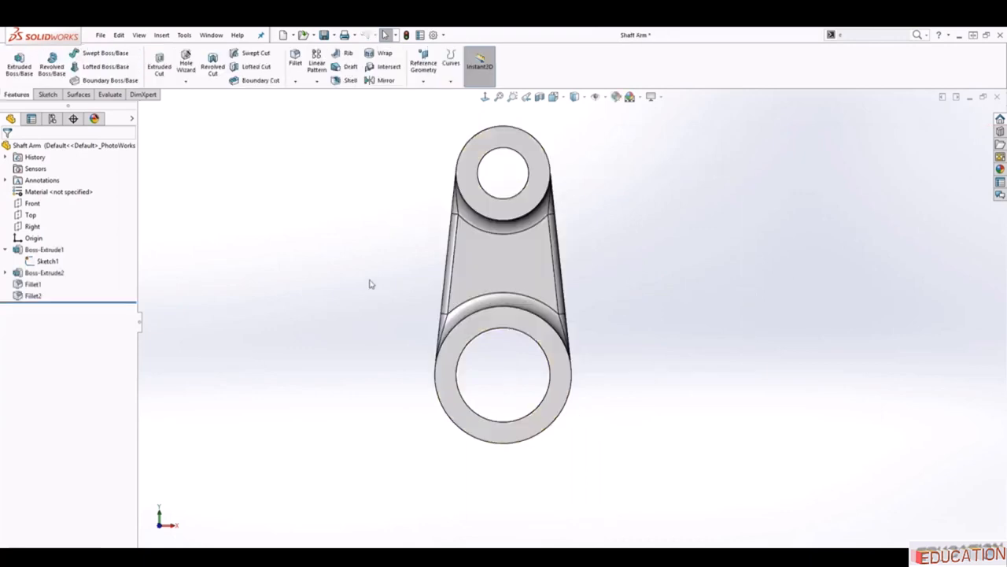
Step: Switch to the Shaft Arm drawing through the recent documents and set its unit system to MMGS (millimeter, gram, second)
key(r)
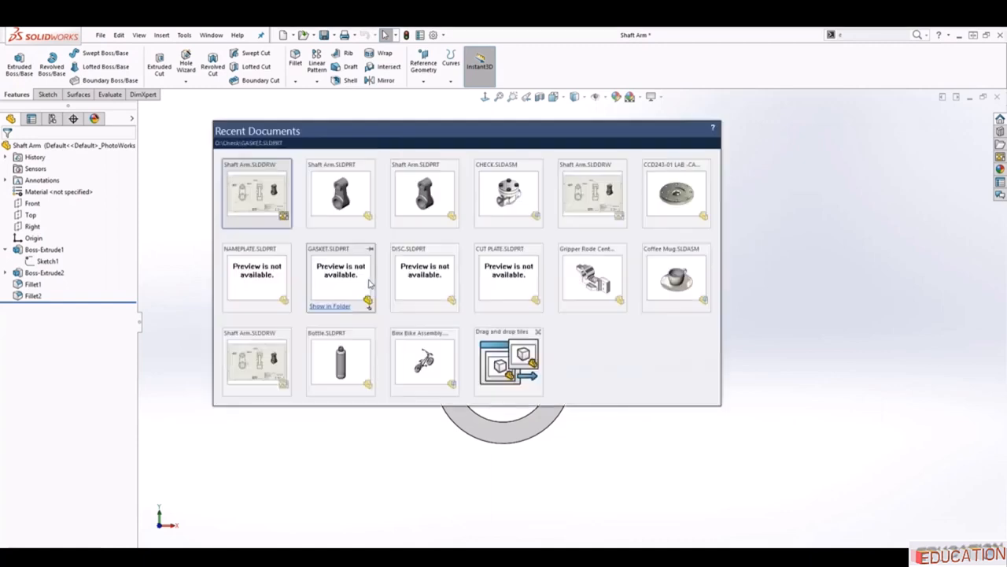
click(266, 211)
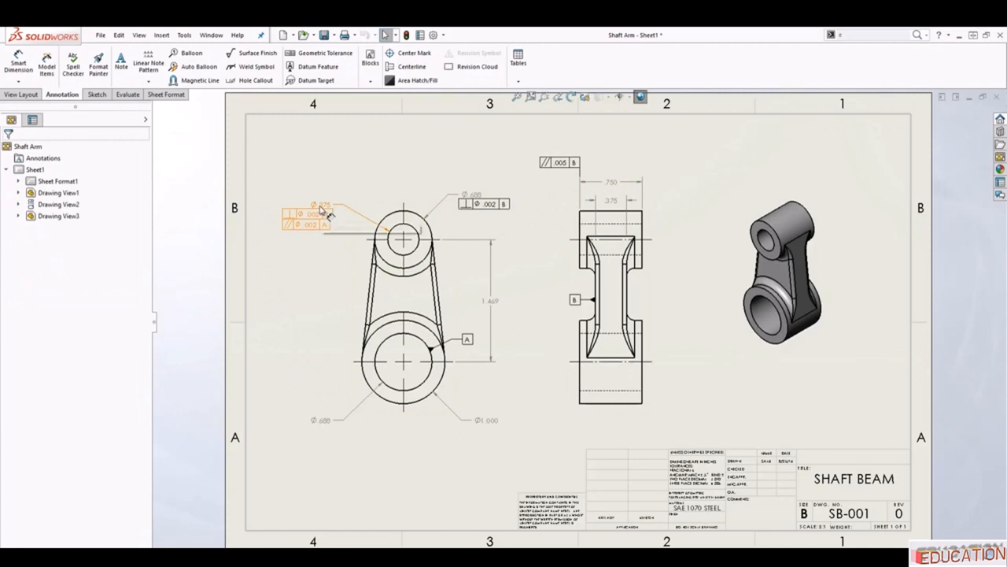
click(432, 35)
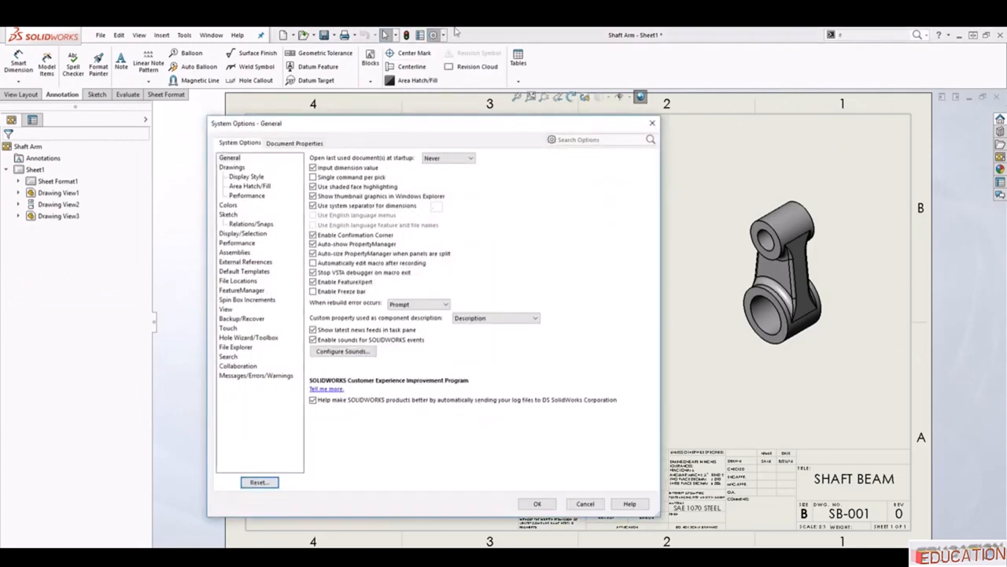
click(291, 144)
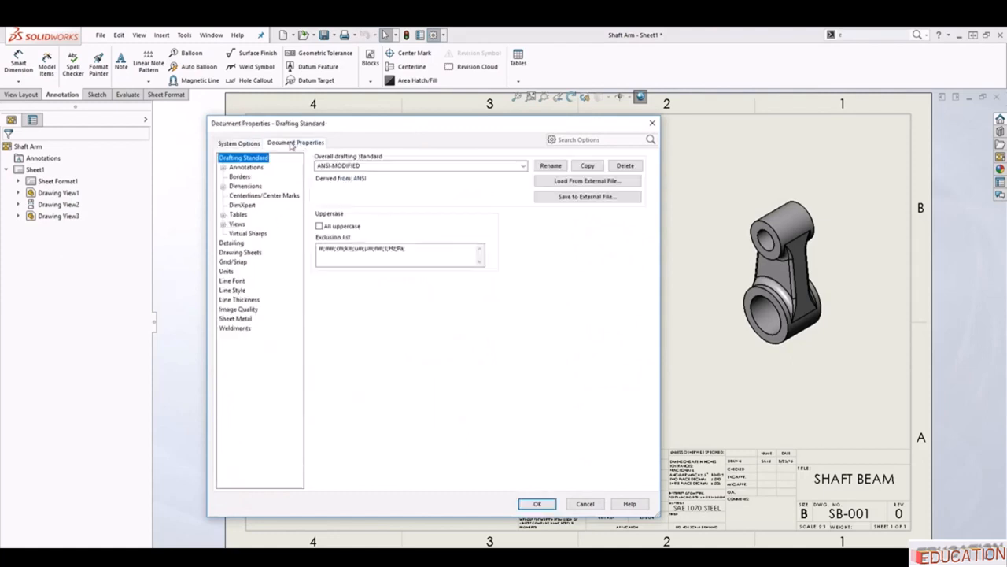
click(227, 271)
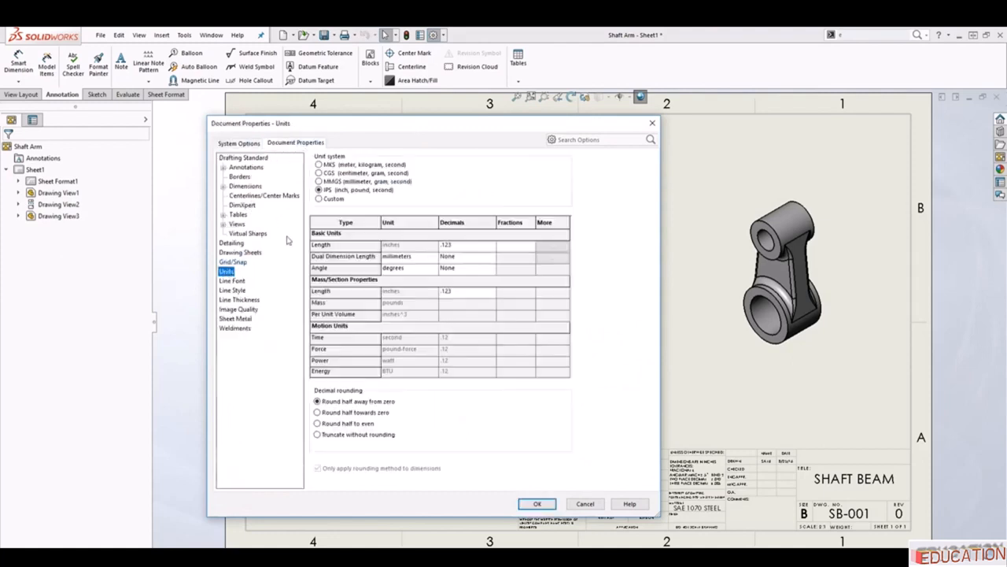
click(319, 181)
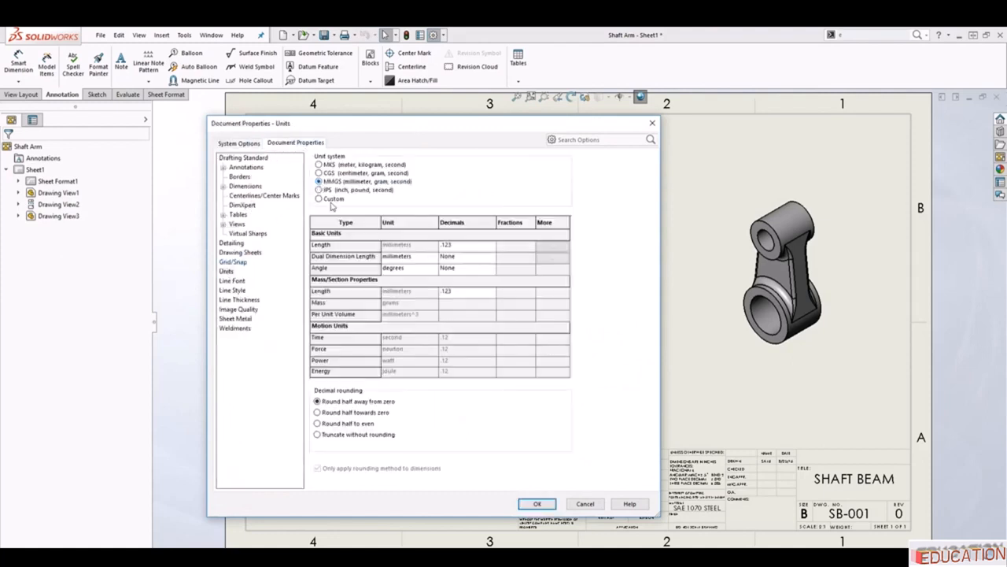
click(535, 504)
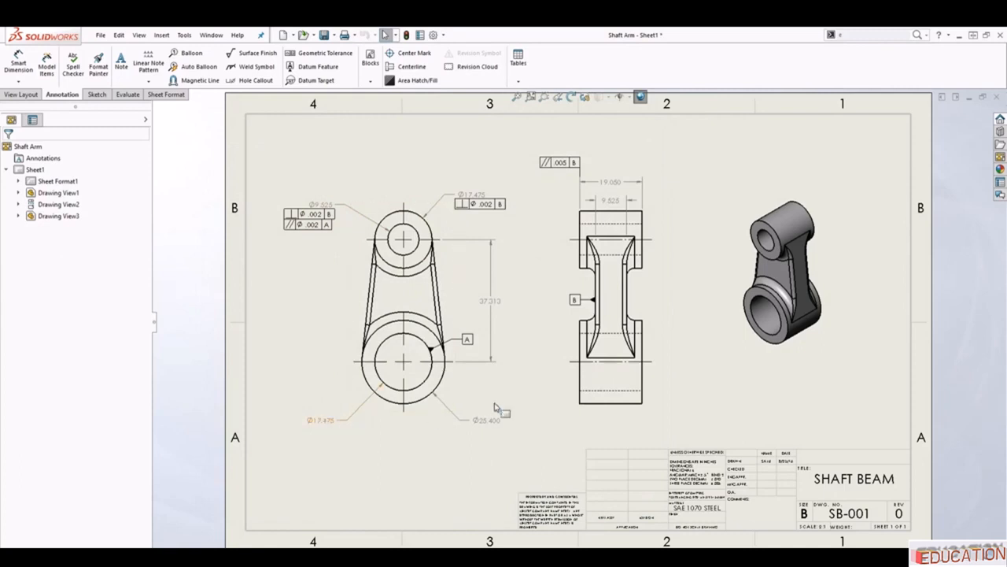
Step: Inspect the web thickness dimension in the side view and the drawing's document properties, and close the options unchanged
click(630, 197)
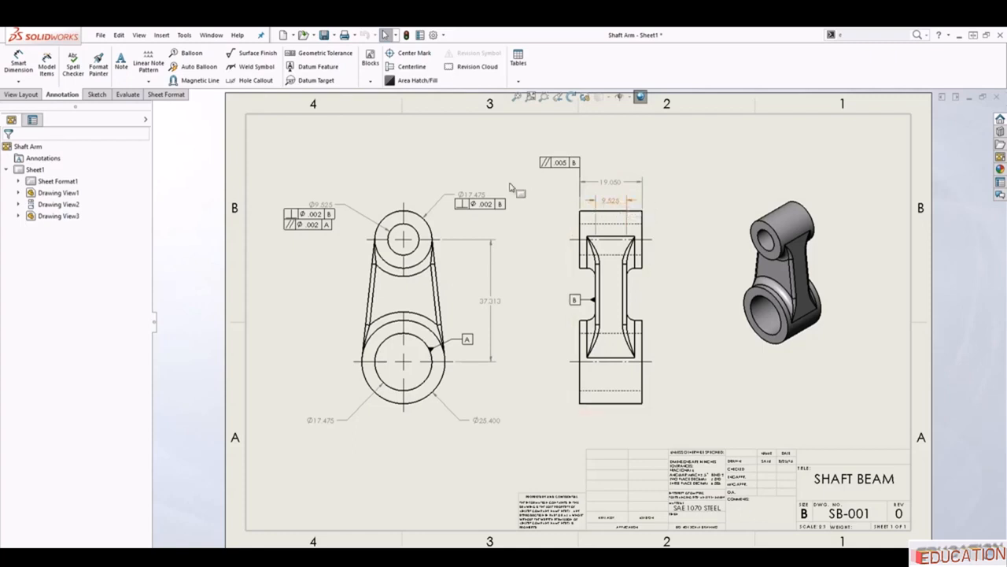
click(435, 35)
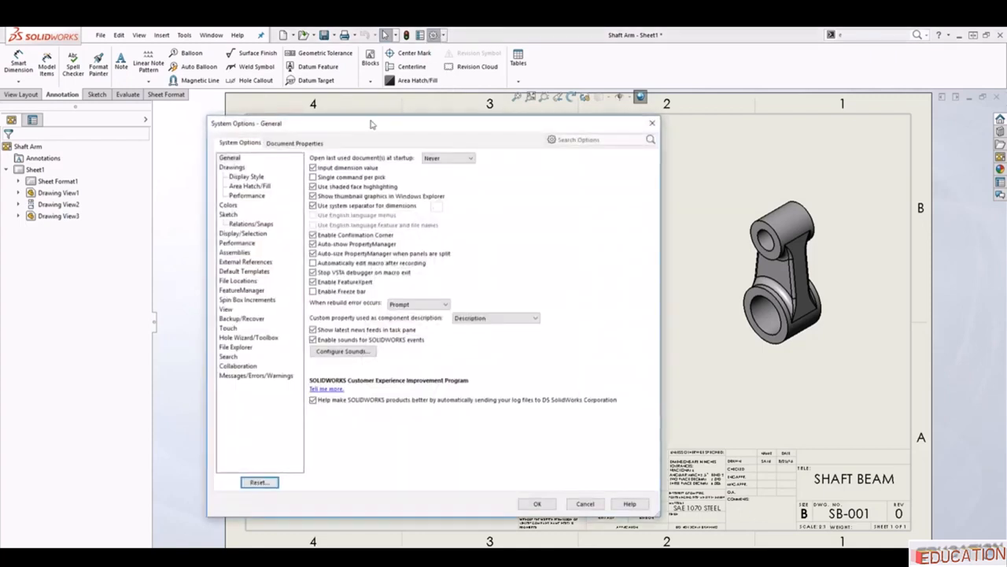
click(314, 144)
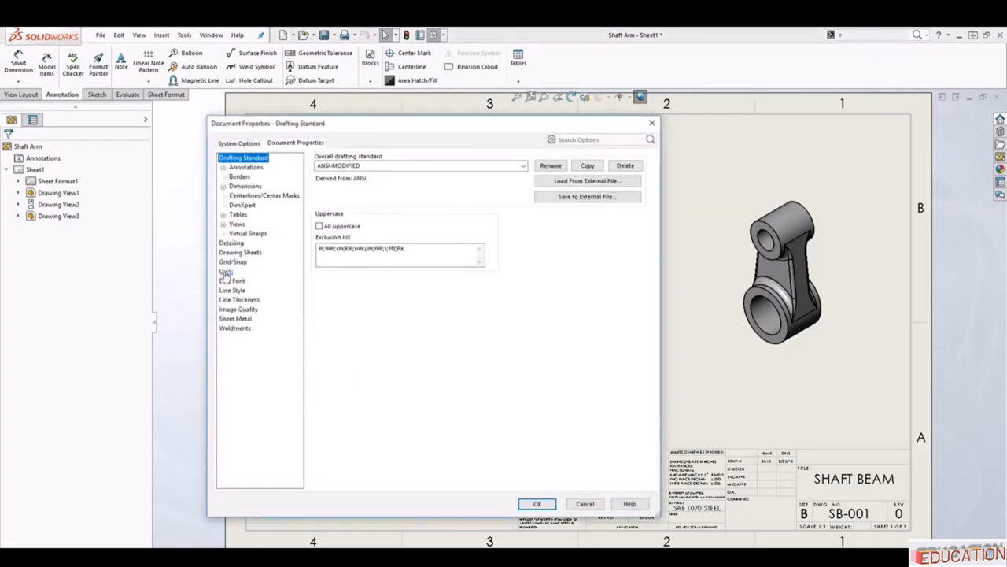
click(653, 123)
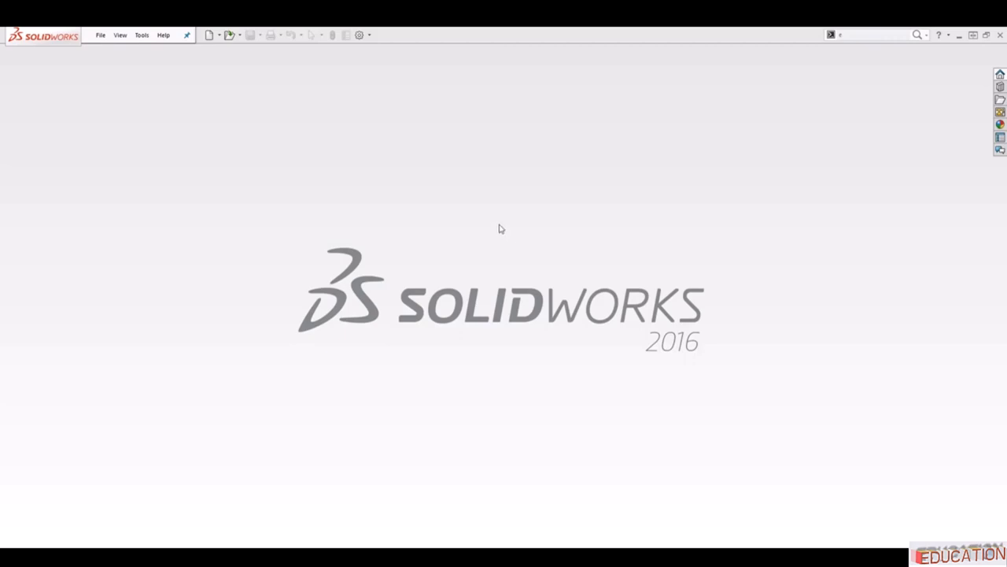
Step: Open the Shaft Arm part from the SolidWorks Class folder with no other document open
click(229, 36)
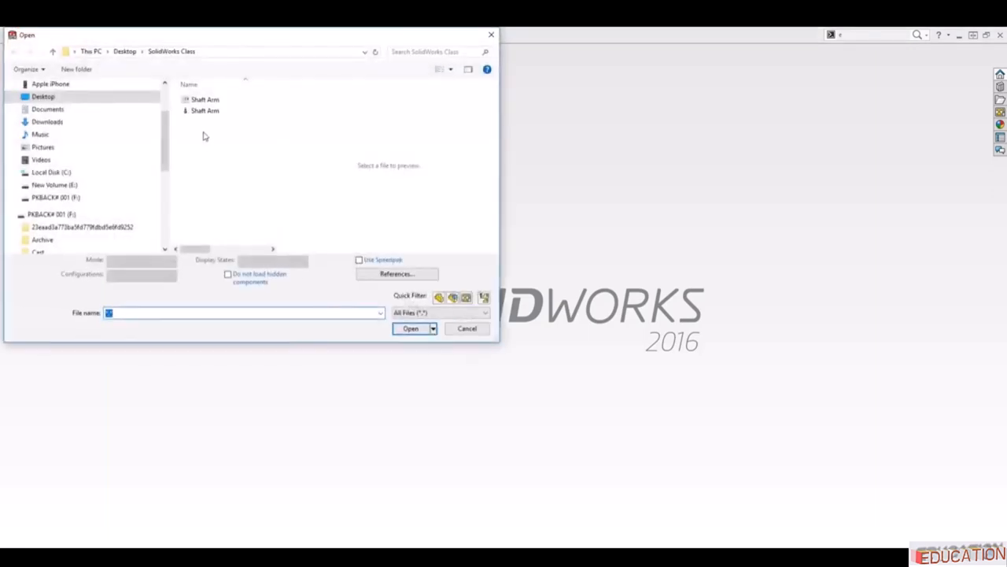
click(201, 111)
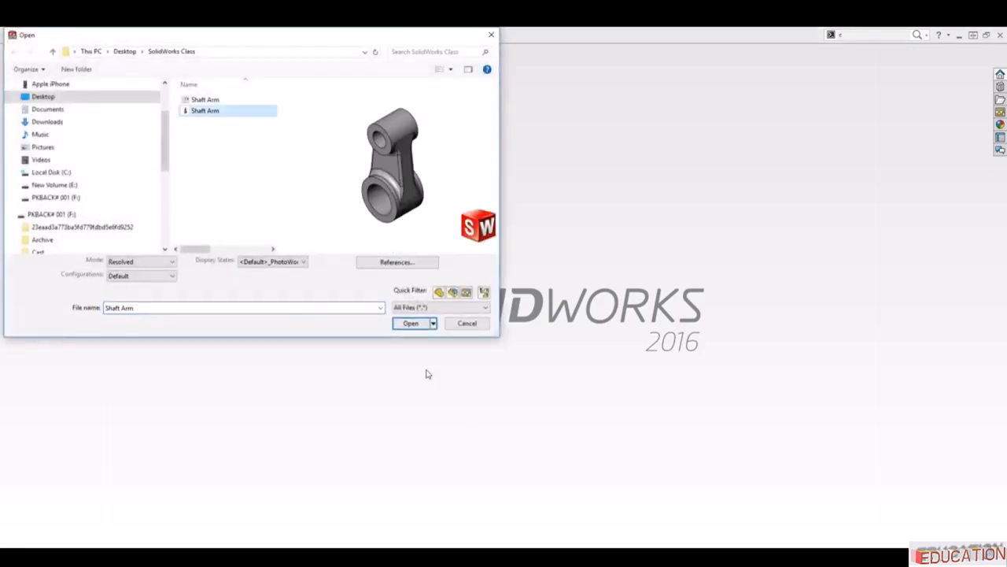
click(418, 331)
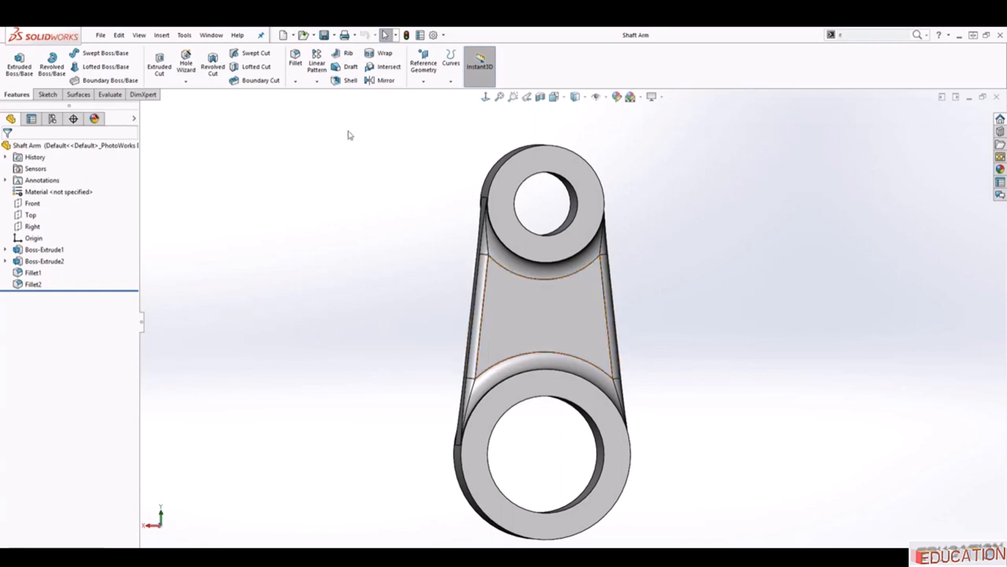
Step: Save the Shaft Arm part under its existing name
click(324, 36)
click(100, 35)
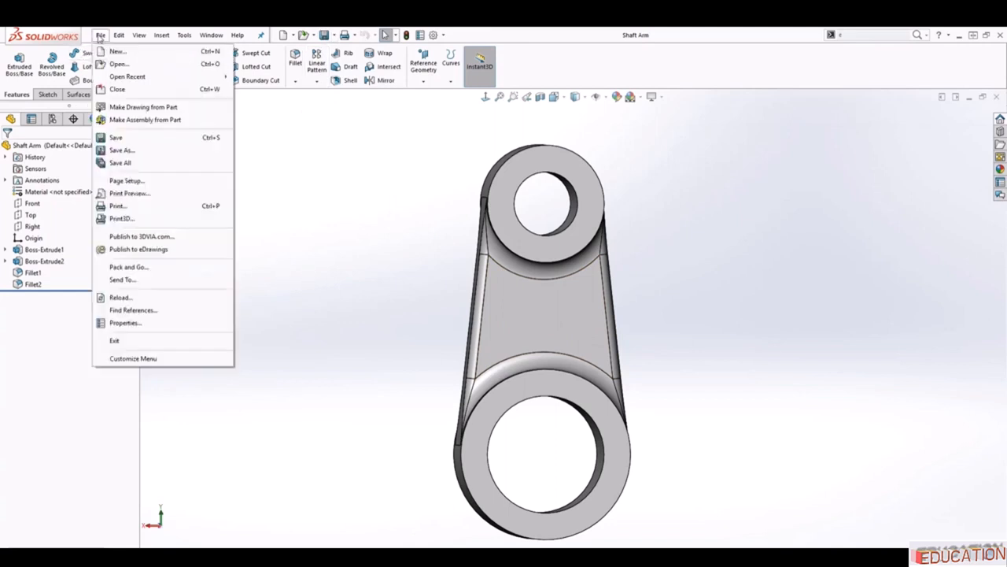
click(126, 139)
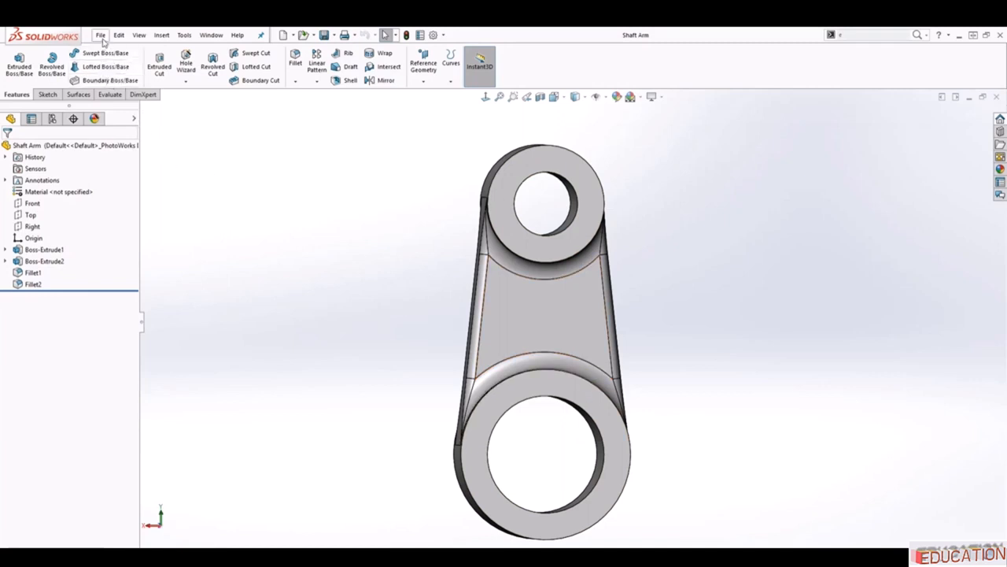
Step: Save a copy of the part as Shaft Arm 1 in the SolidWorks Class folder and continue working in the original
click(101, 36)
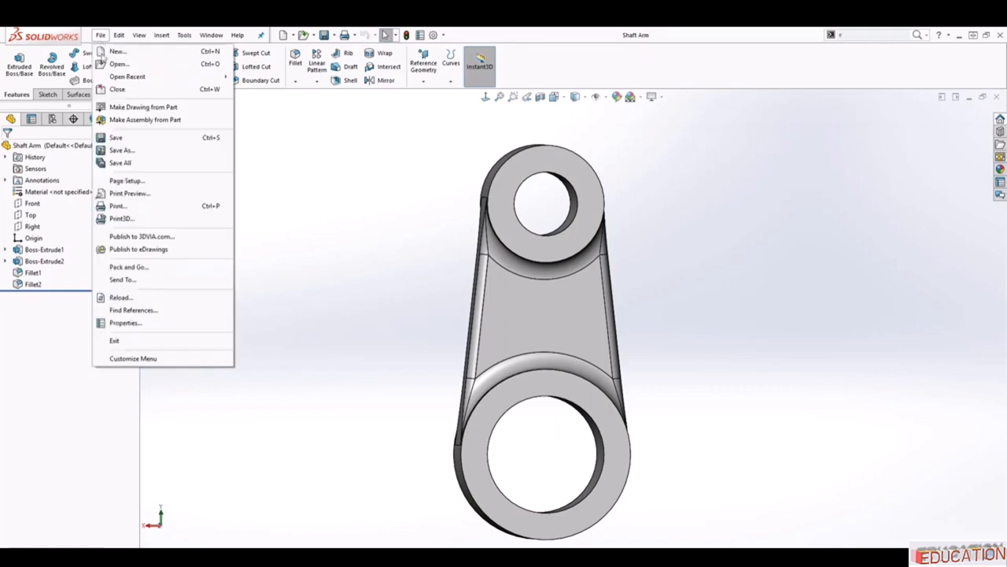
click(119, 150)
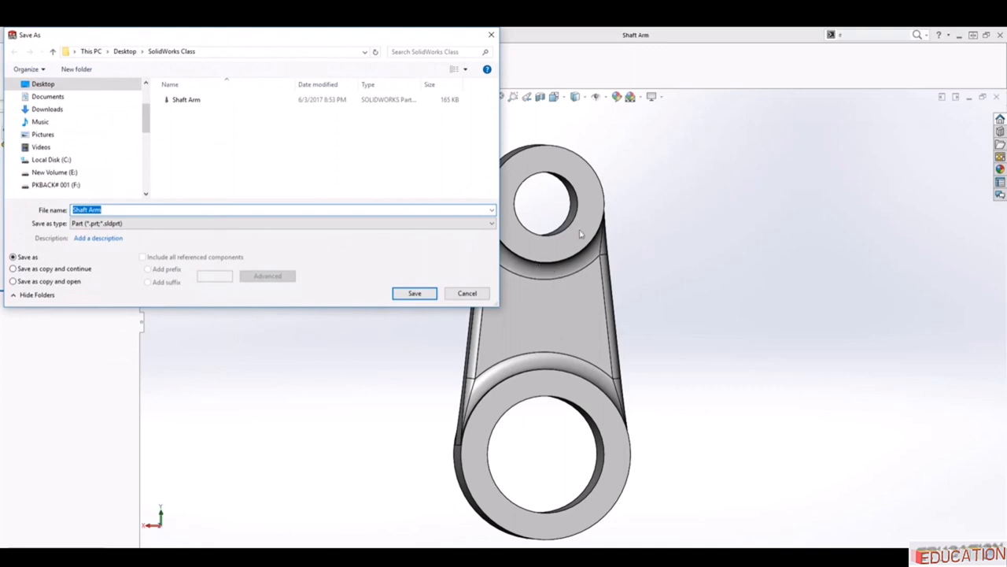
click(111, 210)
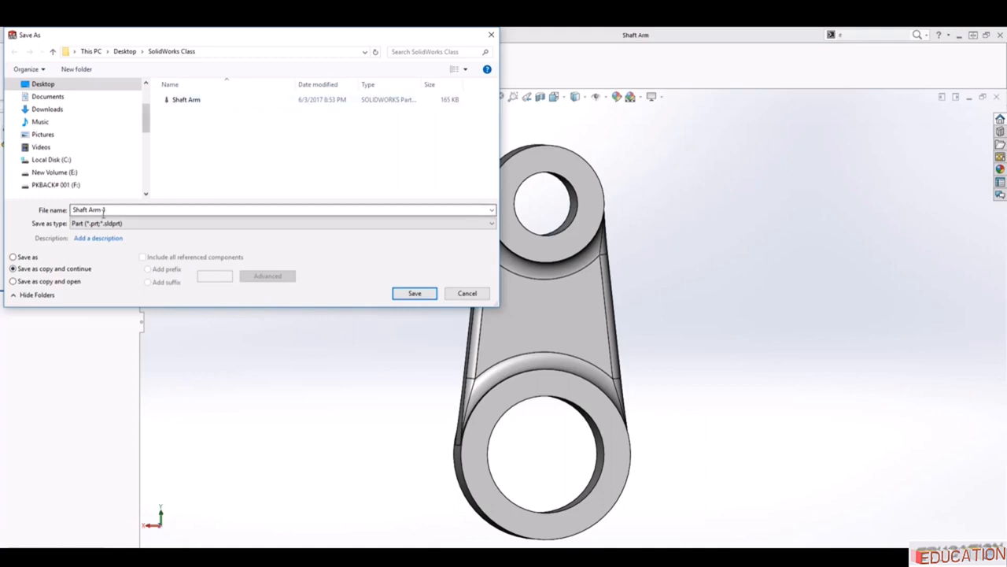
click(84, 210)
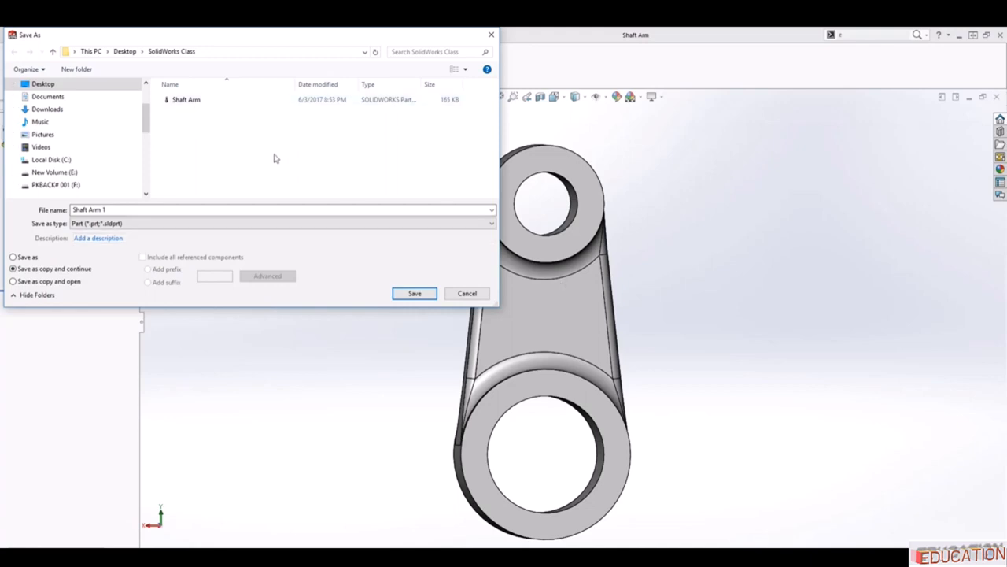
click(416, 295)
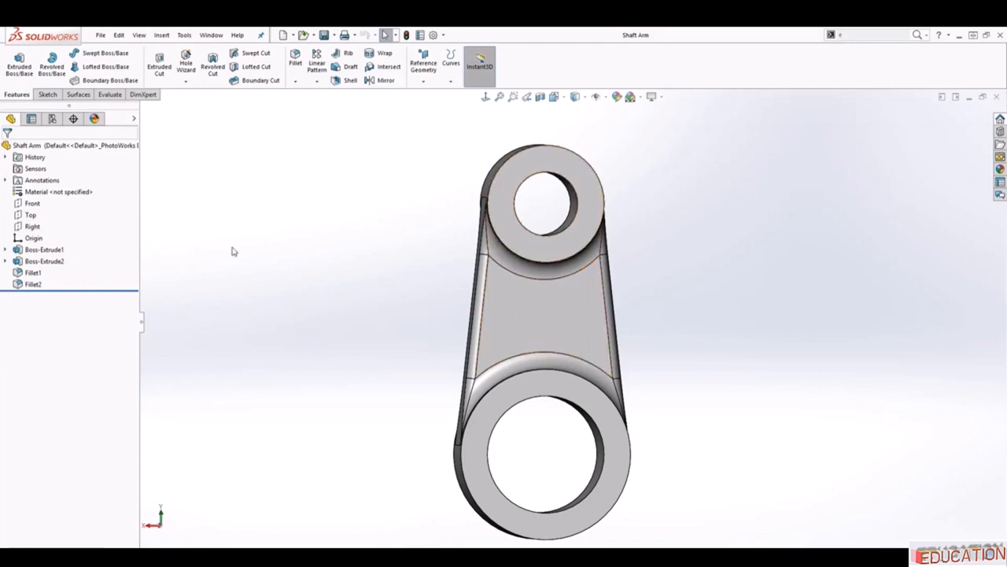
Step: Save a copy of the part as Shaft Arm 2 in the SolidWorks Class folder and open that copy
click(101, 36)
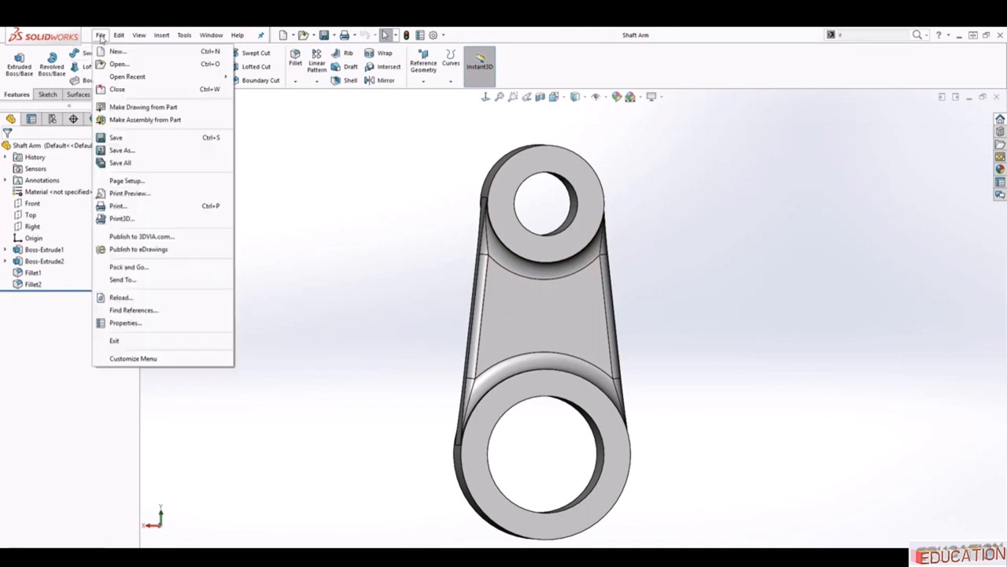
click(134, 149)
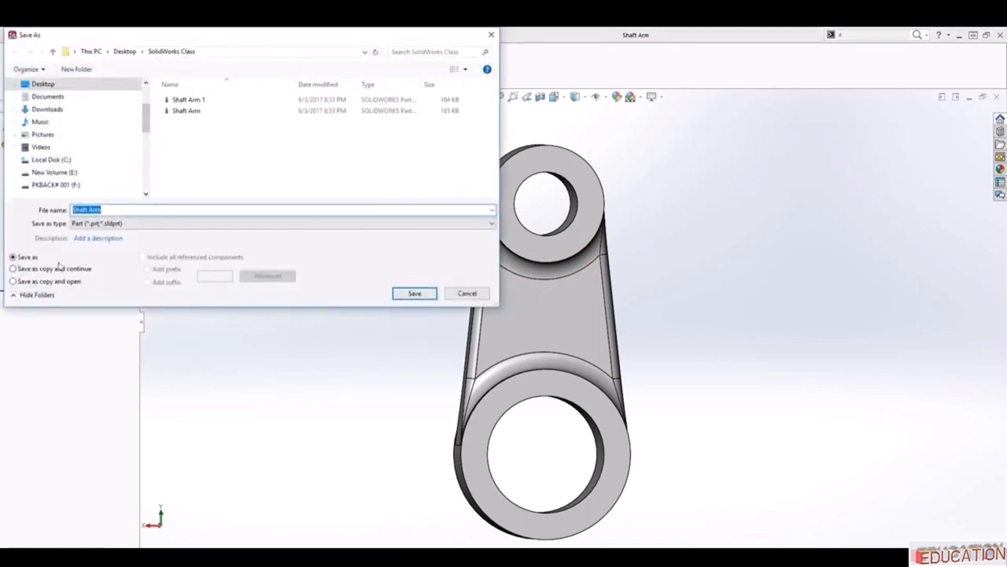
click(117, 210)
text(2)
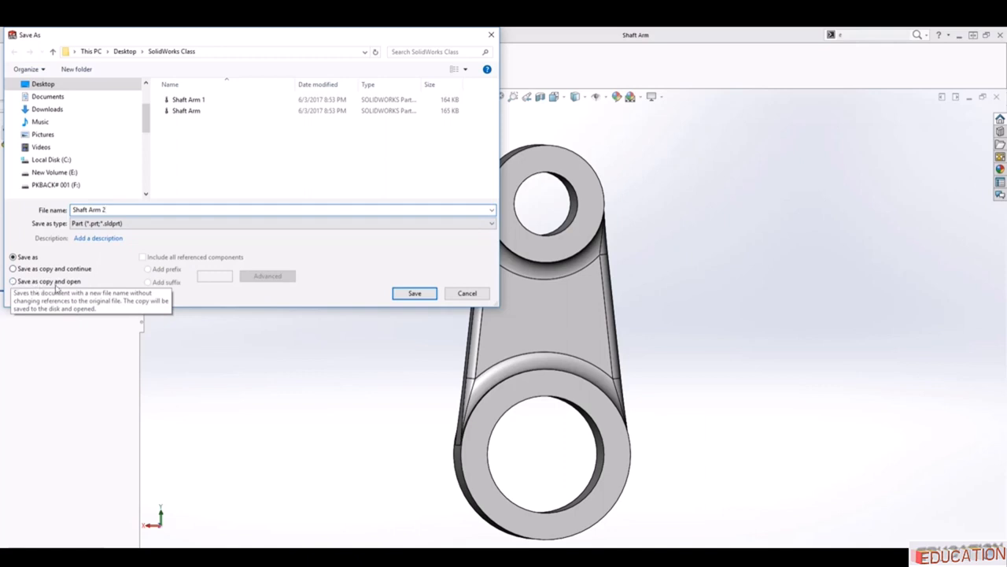
click(14, 282)
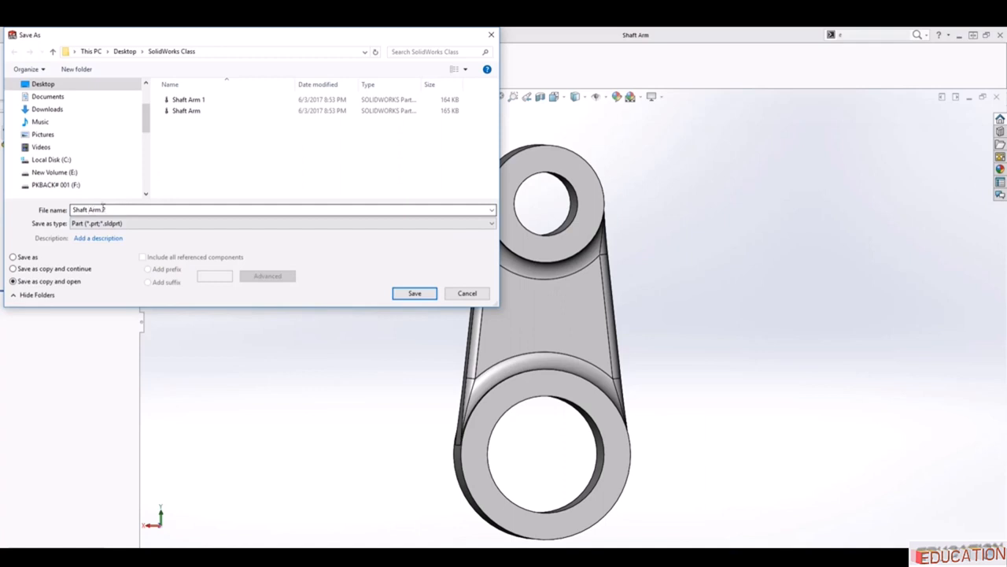
click(410, 294)
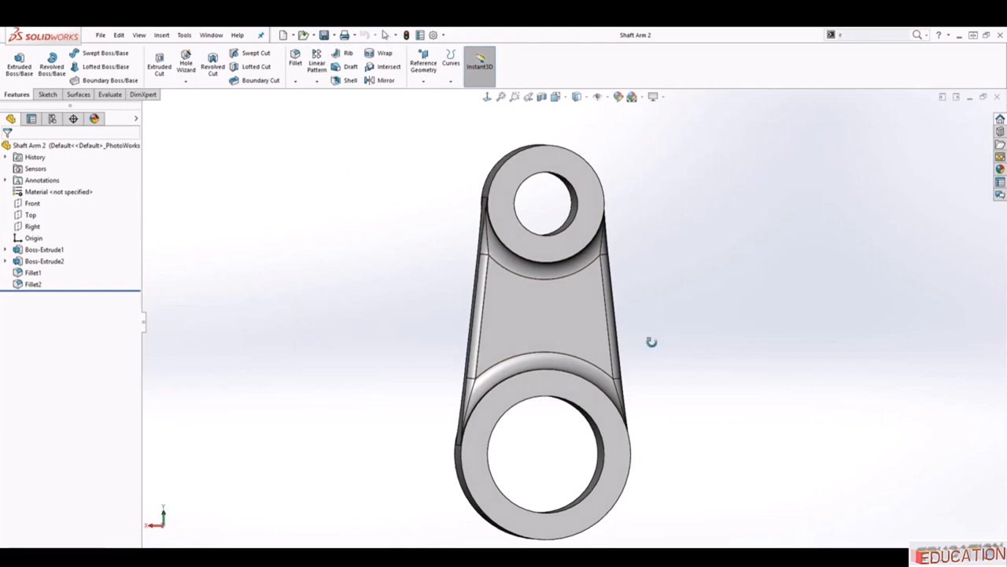
middle_drag(650, 341, 722, 355)
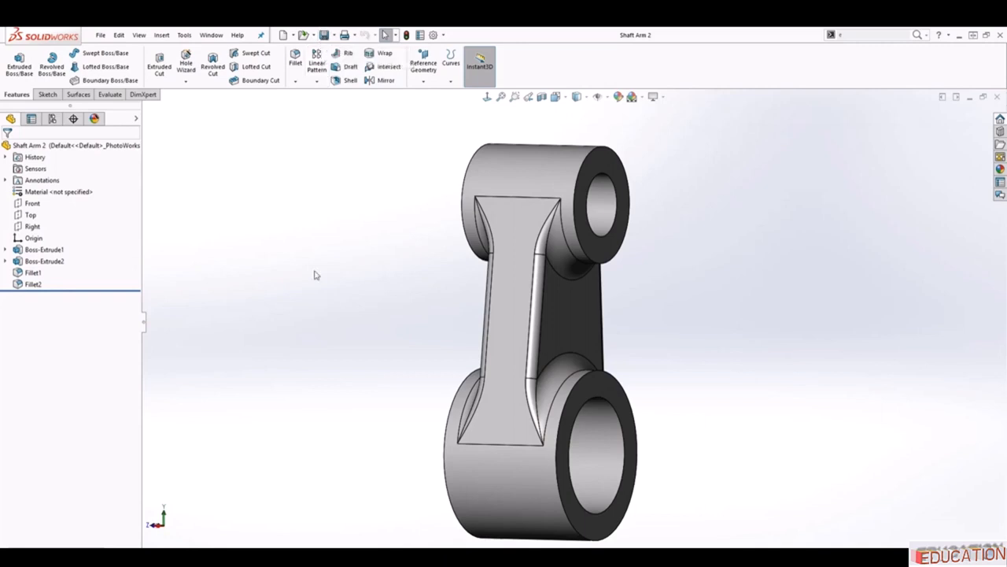
click(101, 35)
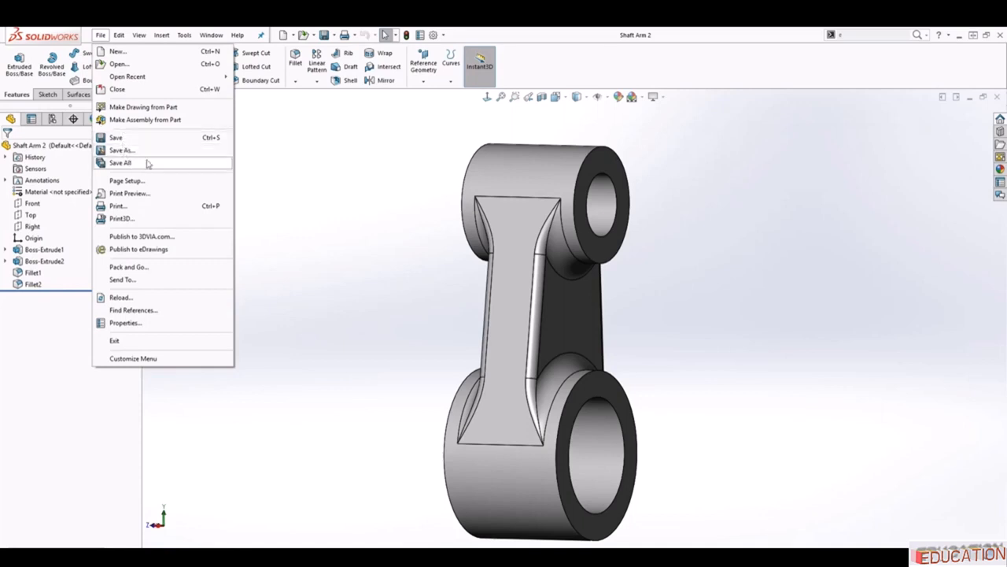
click(291, 206)
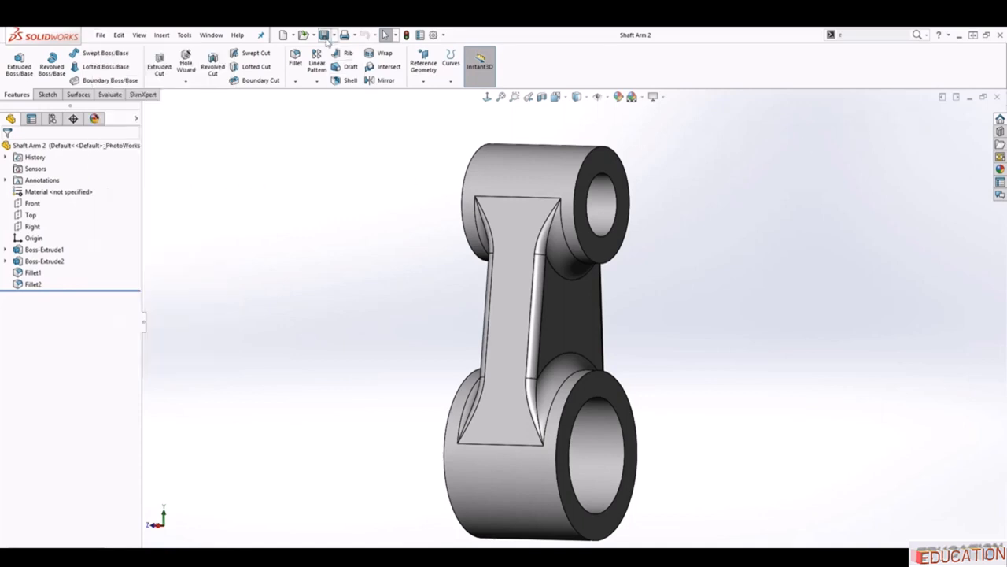
middle_drag(630, 322, 579, 314)
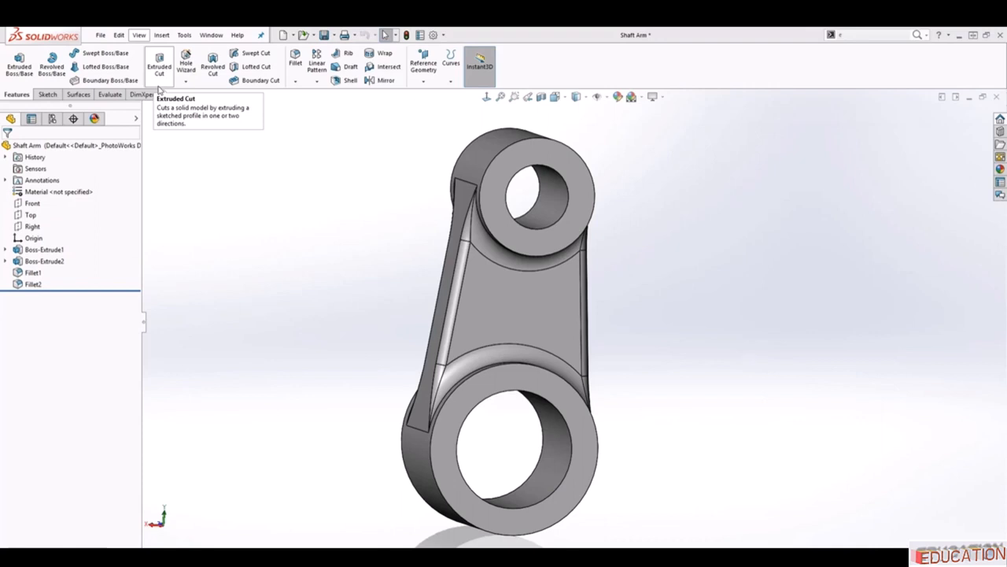
Step: Look through the file, editing, view modification and insert commands available for the Shaft Arm part
click(101, 35)
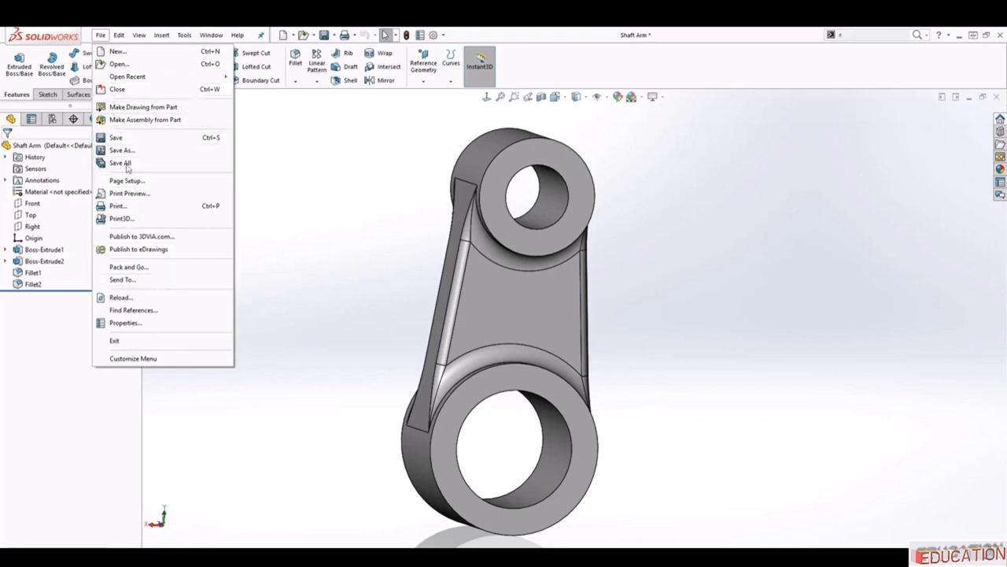
mouse_move(119, 32)
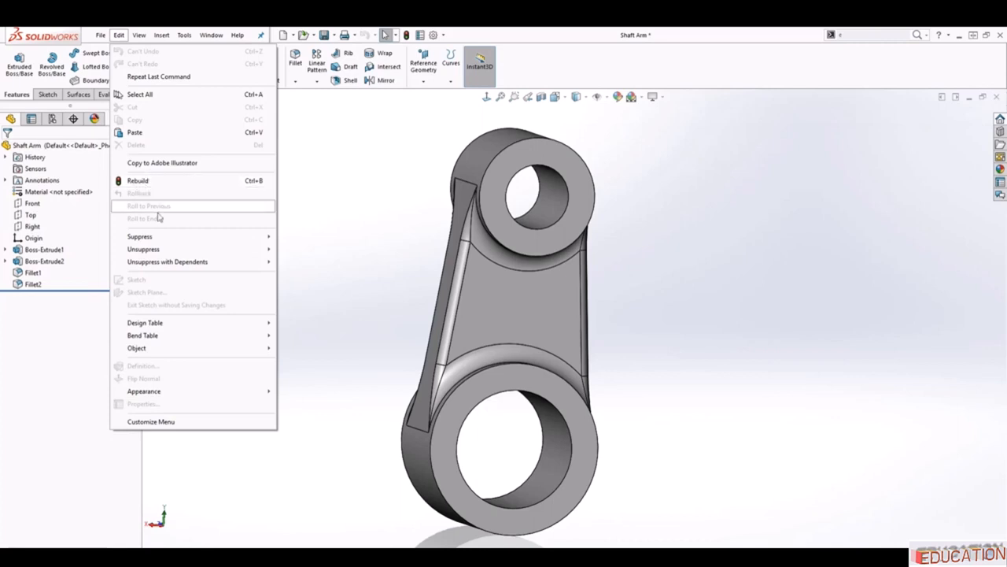
mouse_move(184, 269)
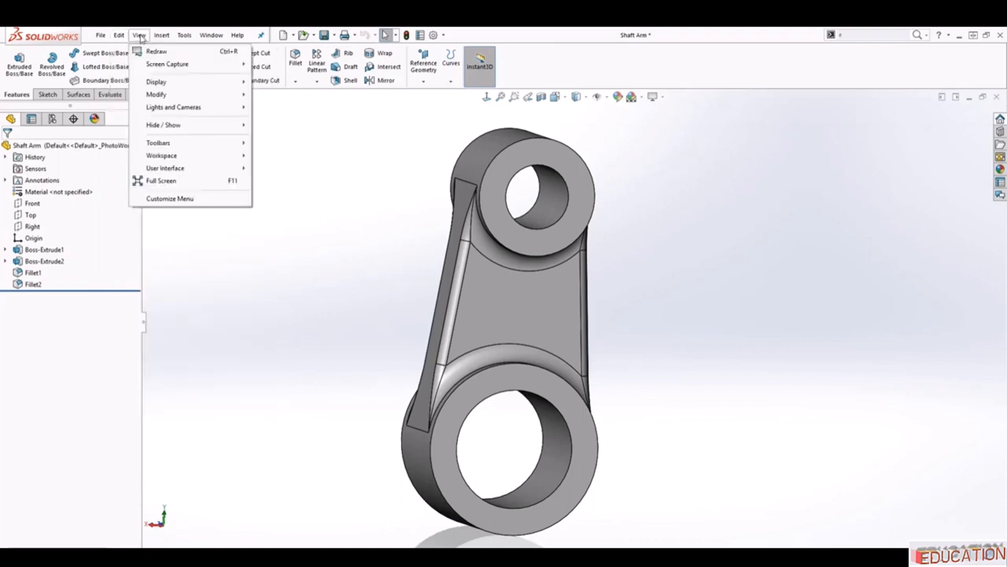
mouse_move(158, 96)
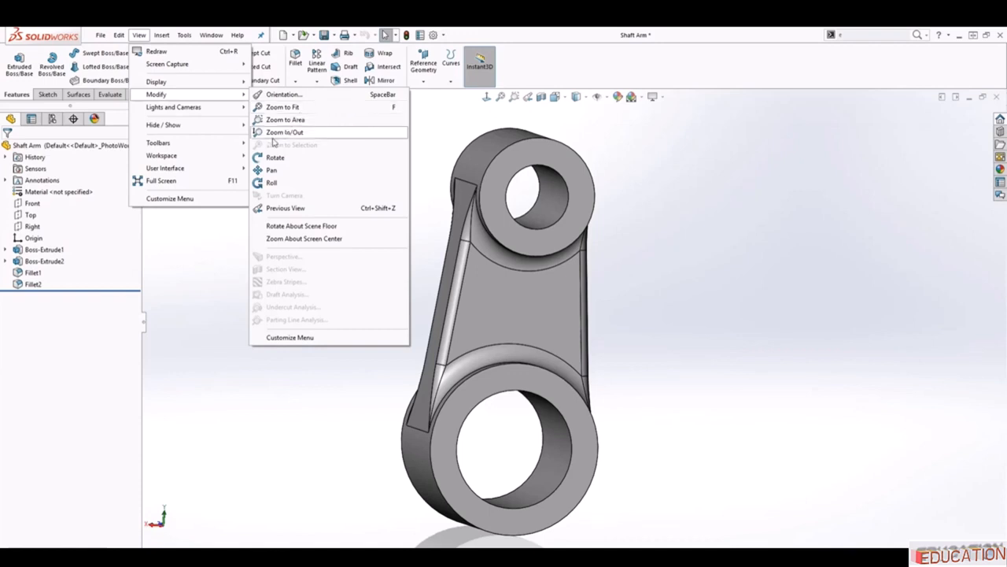
mouse_move(212, 110)
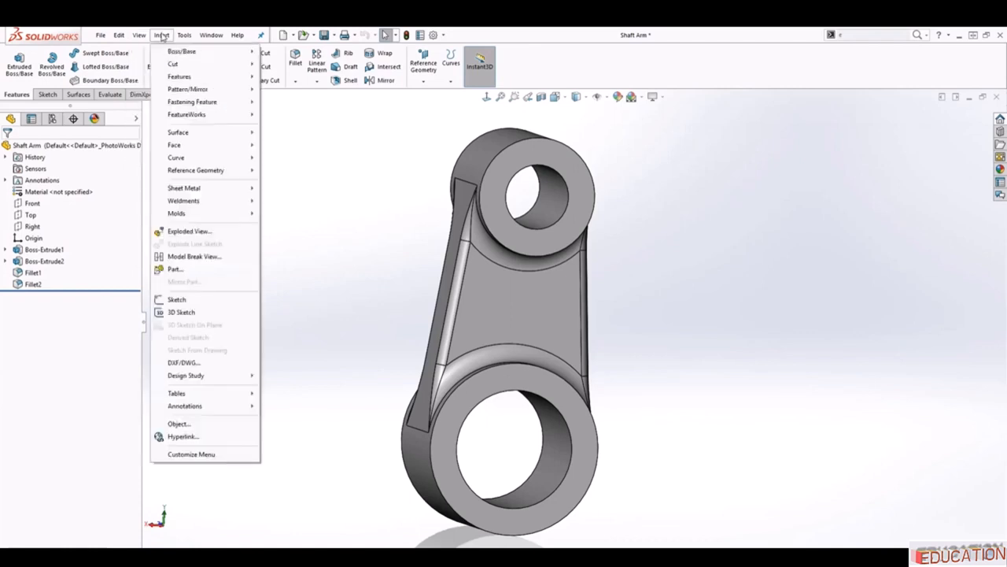
mouse_move(178, 54)
mouse_move(192, 63)
mouse_move(186, 36)
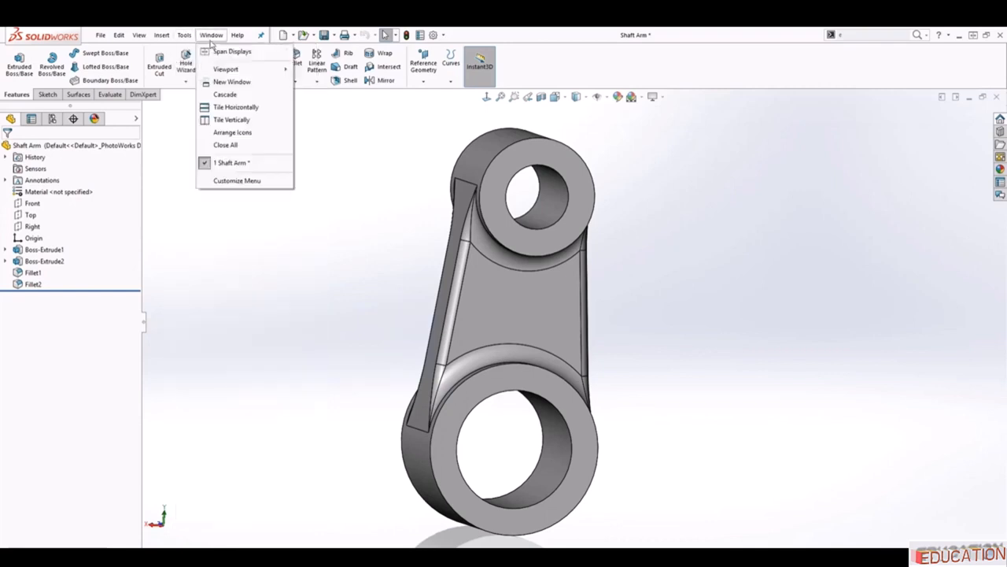
Step: Split the graphics area into the horizontal two-view layout and switch it to the vertical two-view layout
mouse_move(232, 72)
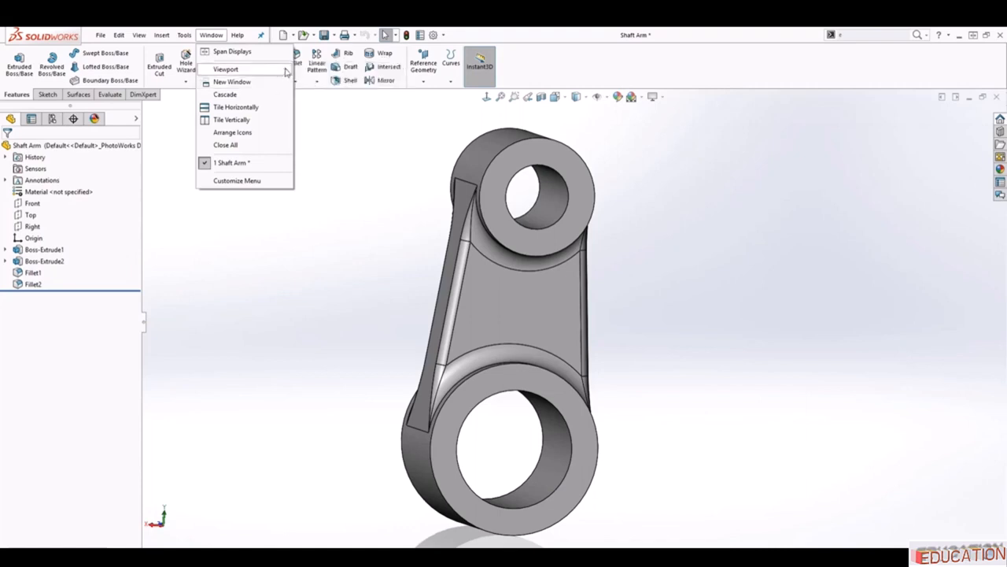
click(324, 81)
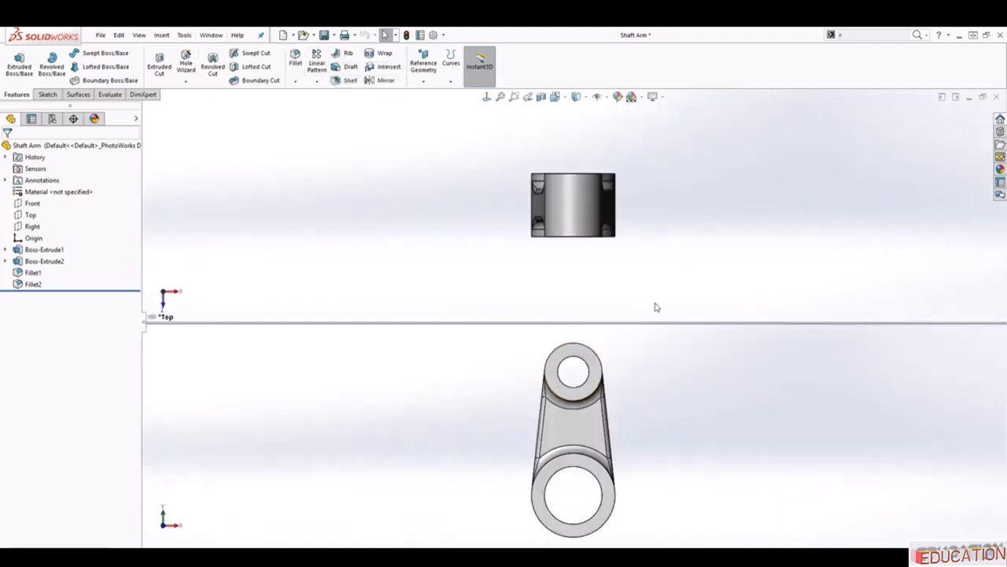
click(214, 36)
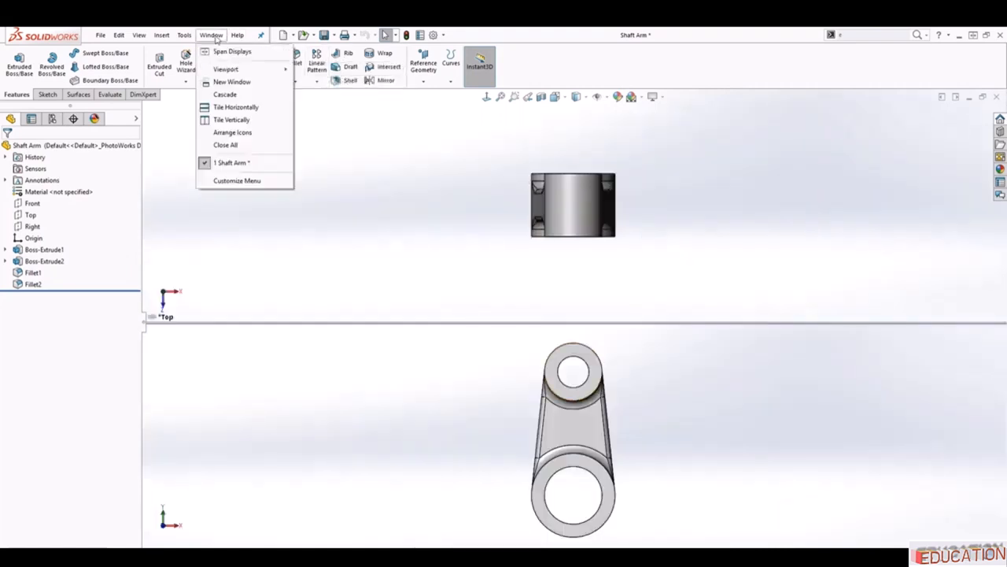
mouse_move(256, 69)
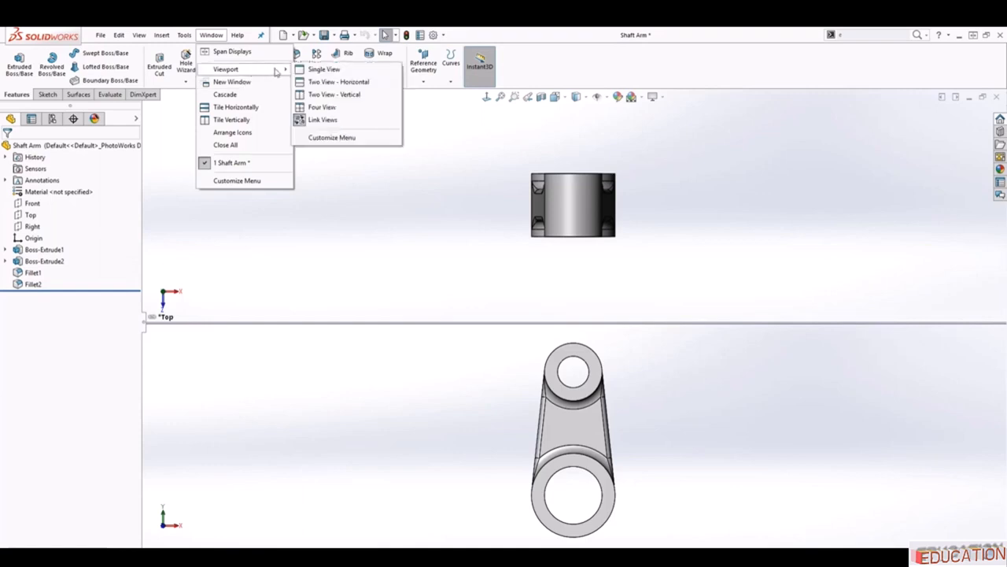
click(340, 95)
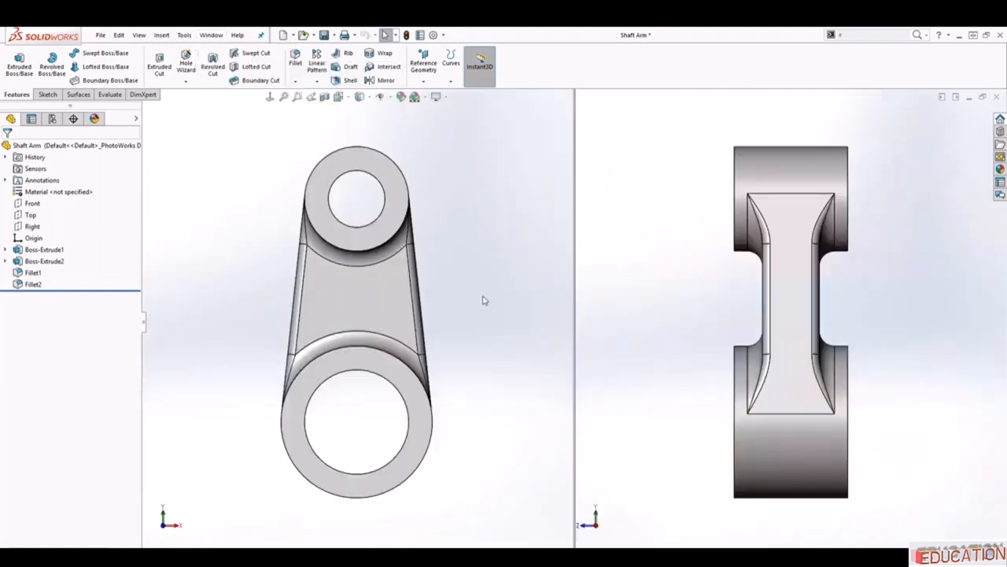
Step: Select the web face of the arm in the front view and return the graphics area to a single view
mouse_move(370, 294)
ctrl+middle_down()
mouse_move(283, 301)
mouse_move(470, 274)
mouse_move(439, 261)
mouse_move(315, 386)
mouse_move(366, 277)
mouse_move(370, 289)
ctrl+middle_up()
click(431, 276)
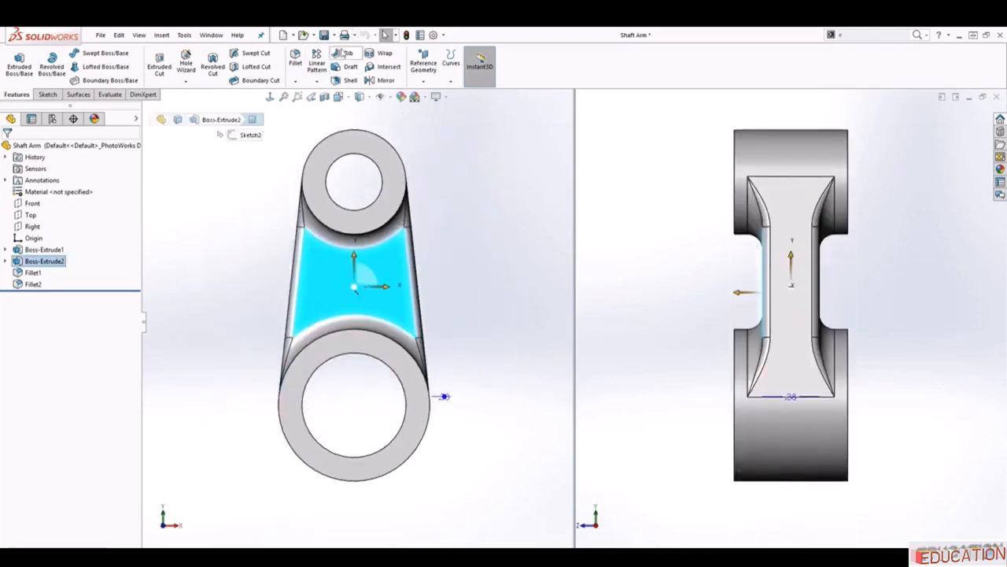
click(211, 34)
mouse_move(240, 72)
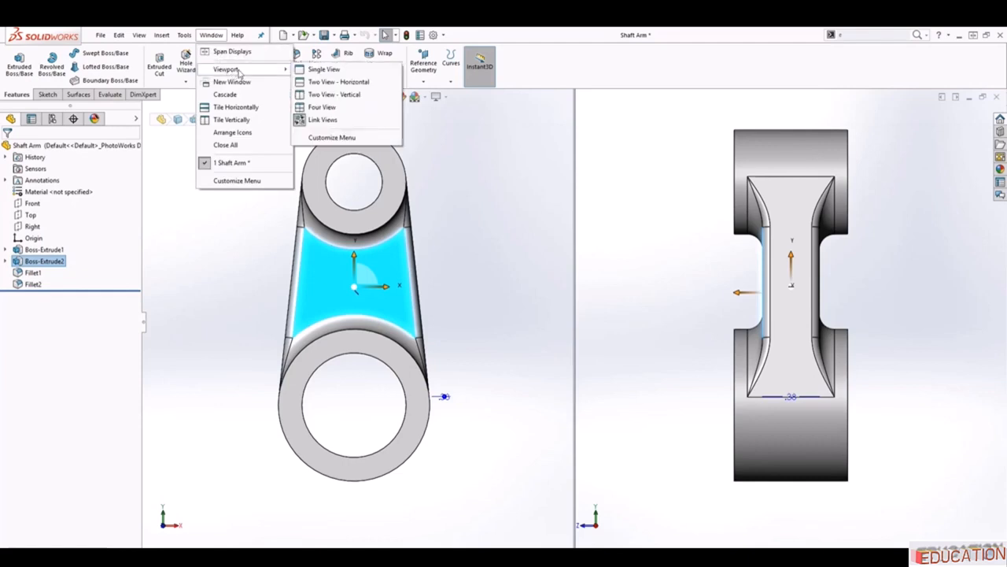
click(325, 69)
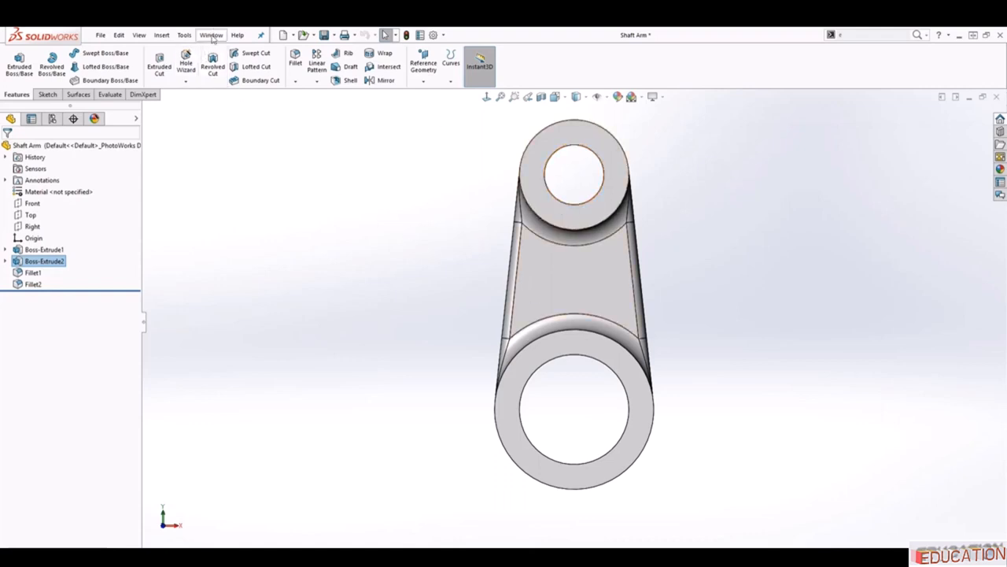
click(237, 36)
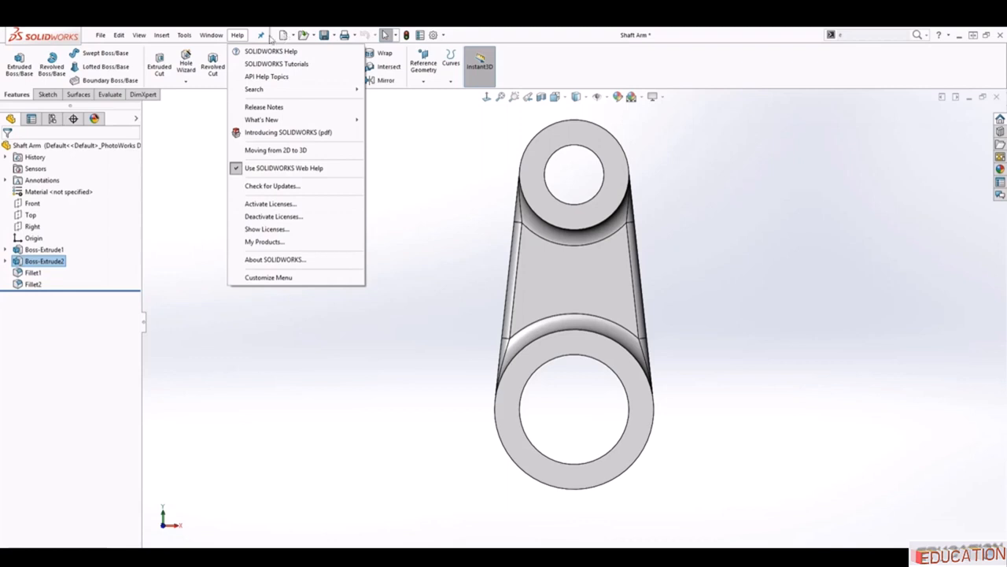
click(528, 32)
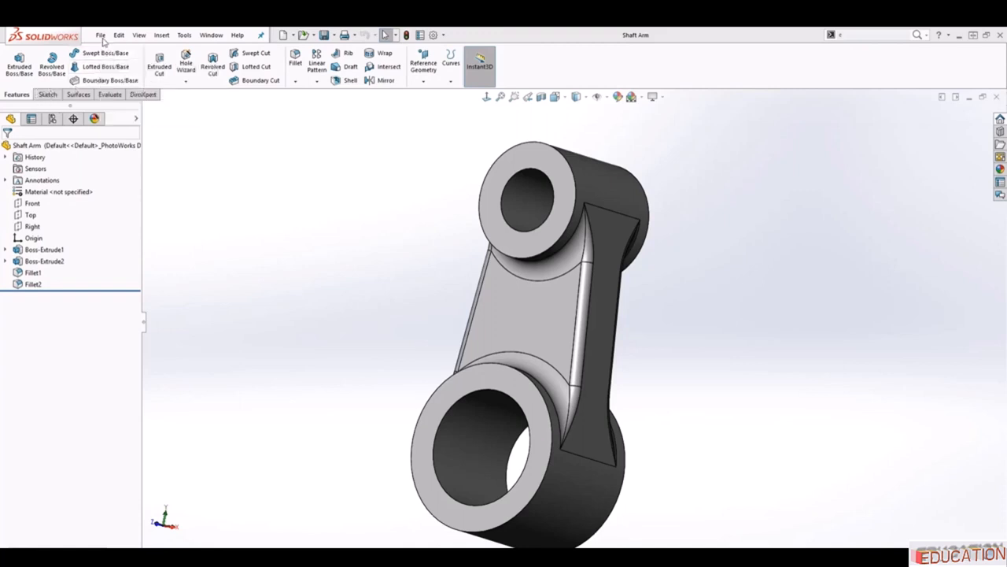
Step: Look through the boss/base insert commands and the Features, Sketch, Surfaces and Evaluate command sets
click(160, 35)
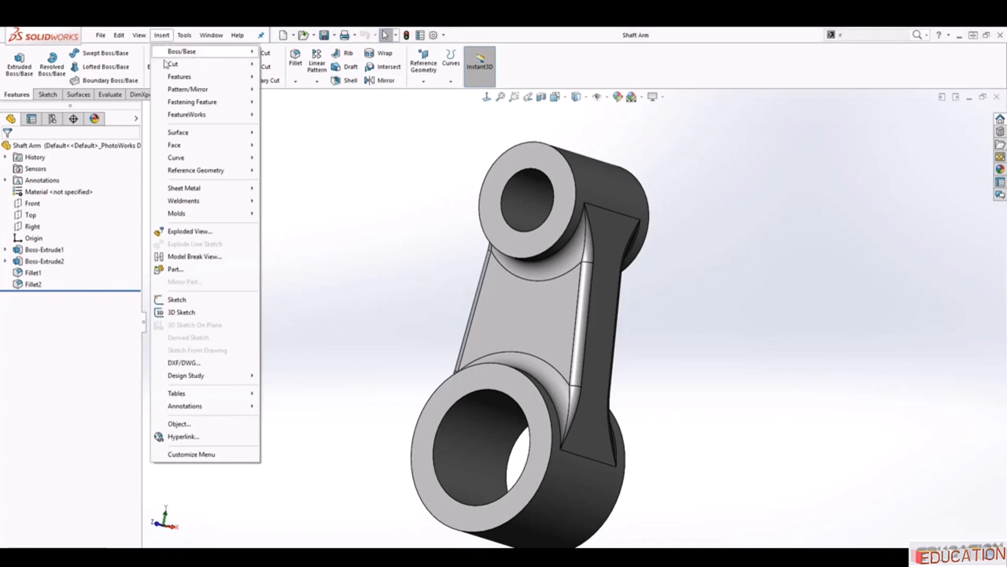
mouse_move(185, 55)
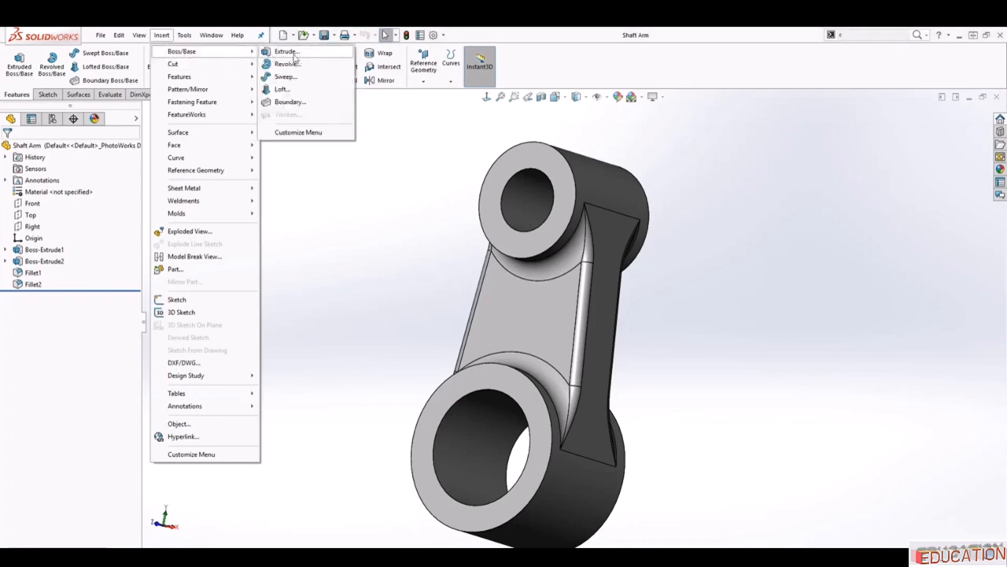
click(304, 182)
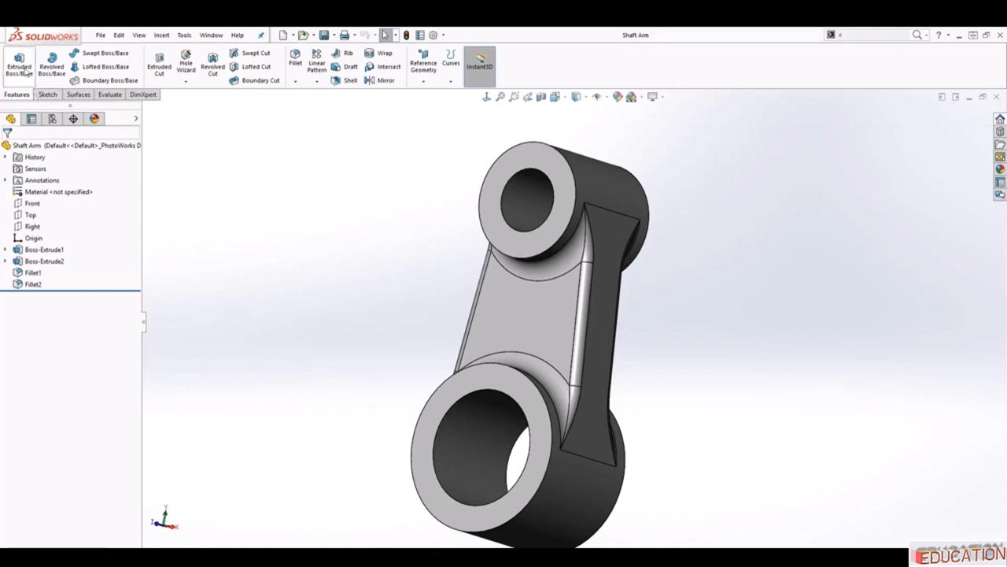
click(47, 94)
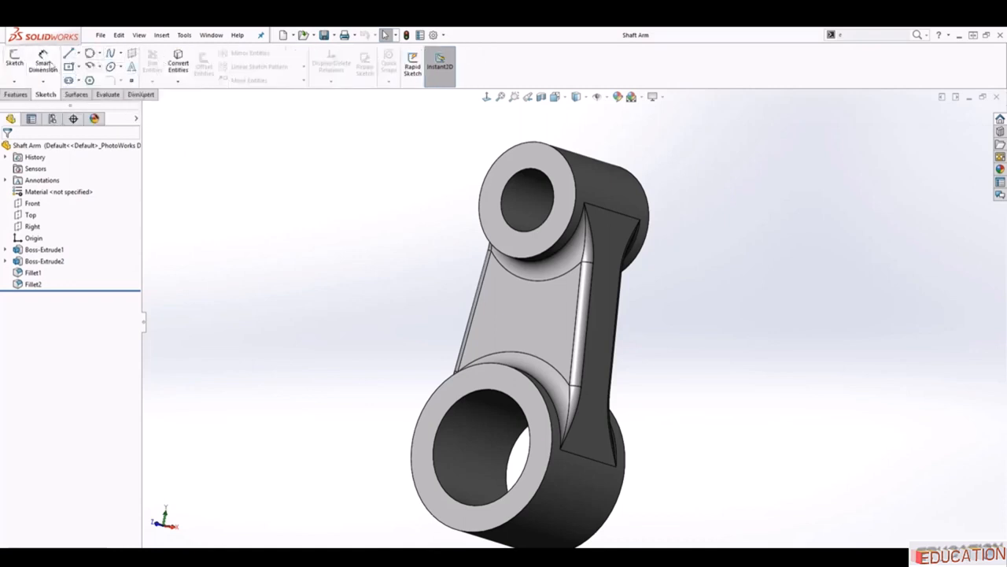
click(78, 94)
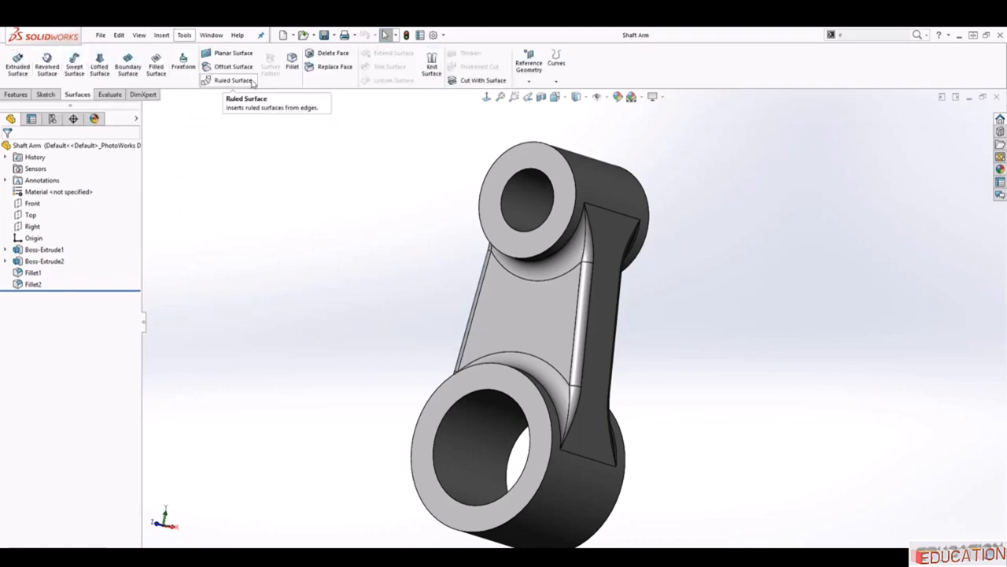
click(111, 95)
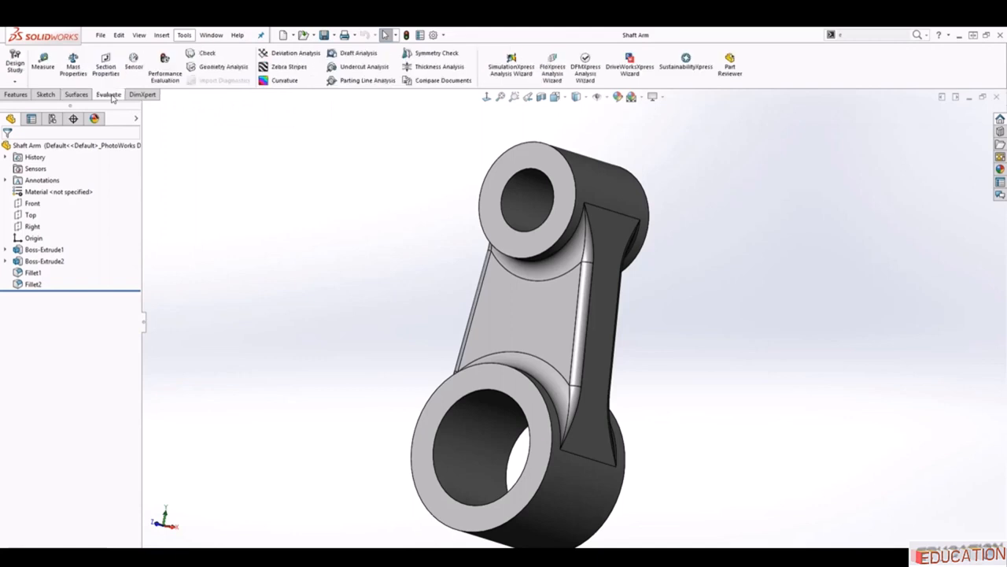
click(15, 95)
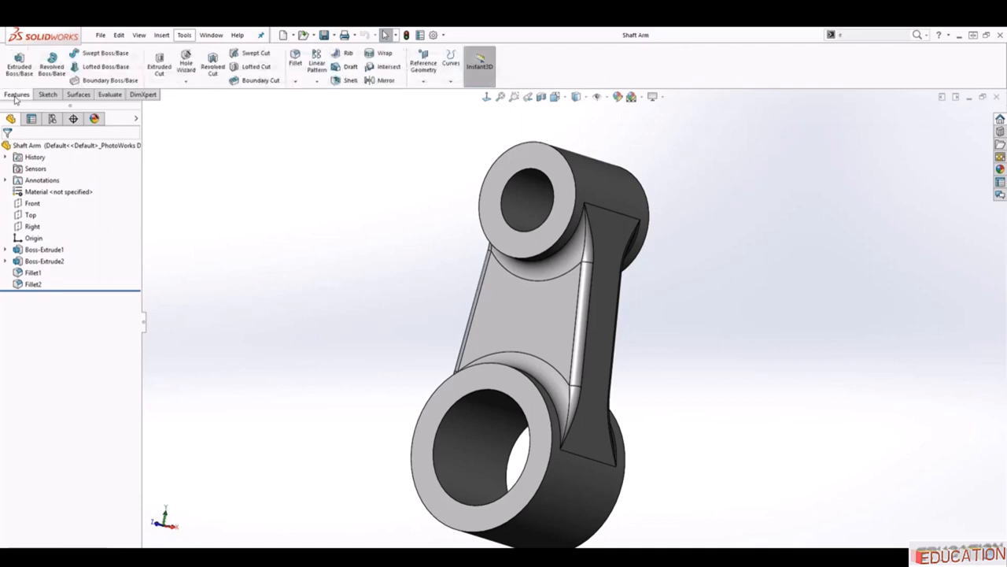
click(48, 95)
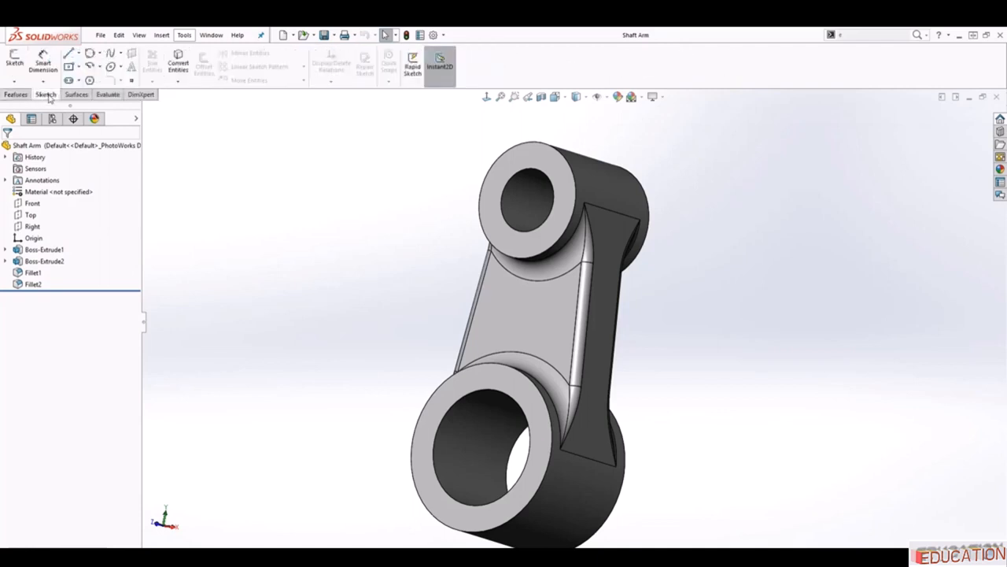
click(108, 95)
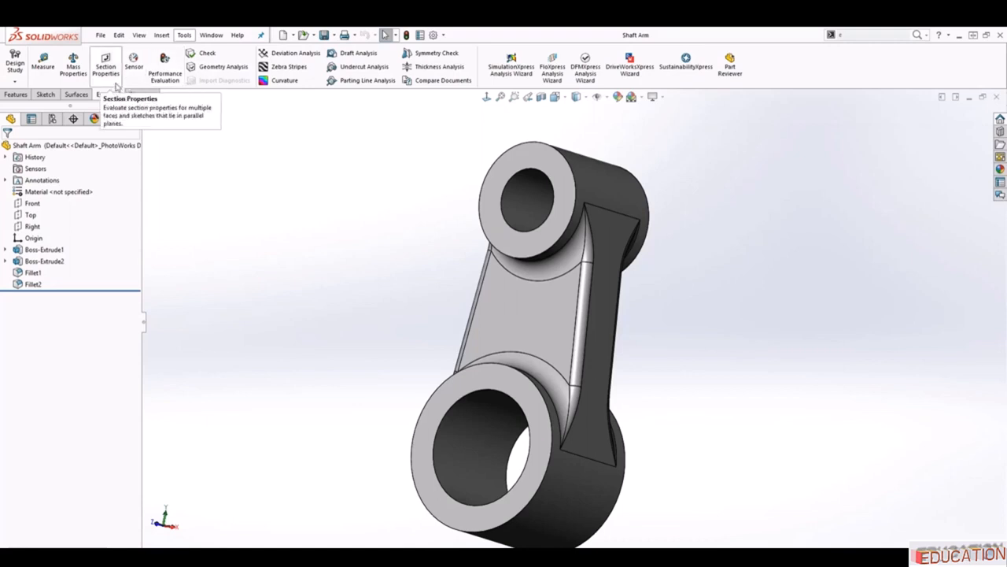
click(17, 94)
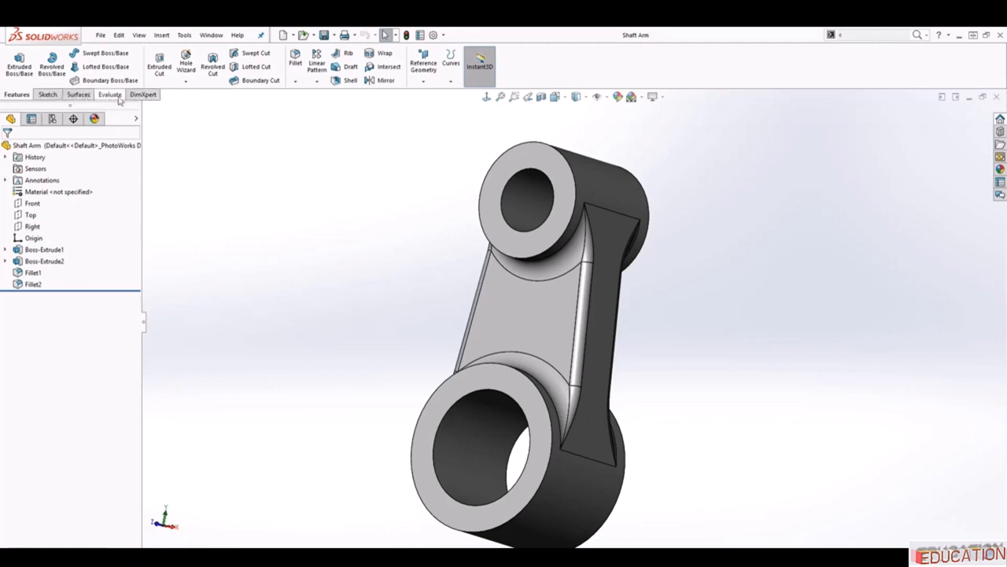
Step: Hide the Surfaces command set from the CommandManager and show it again
right_click(84, 95)
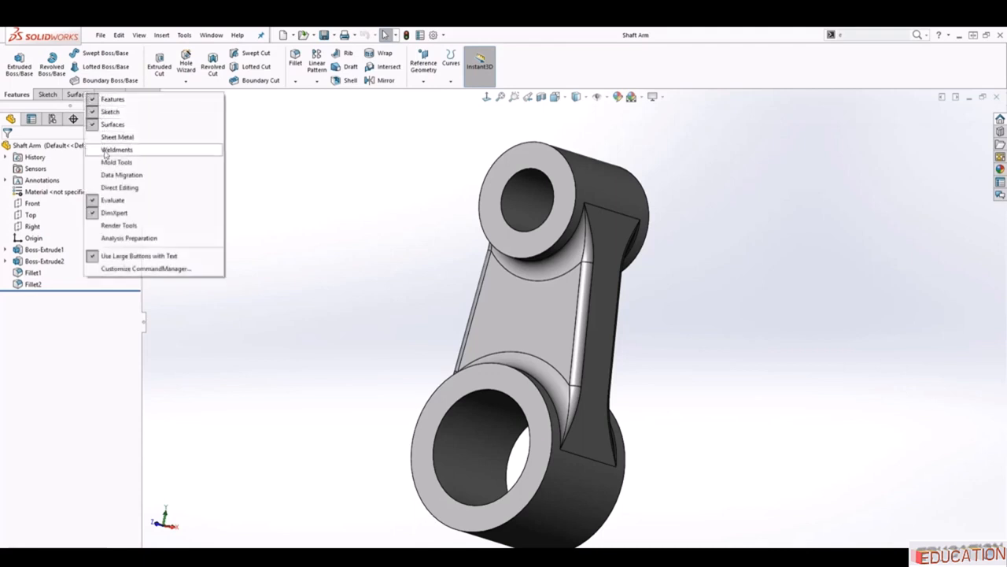
click(92, 125)
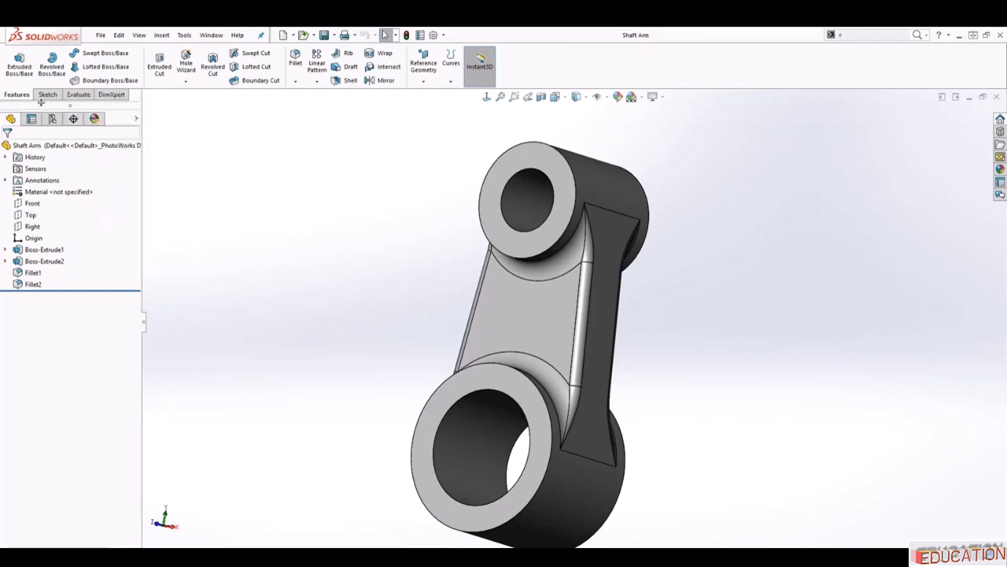
right_click(84, 98)
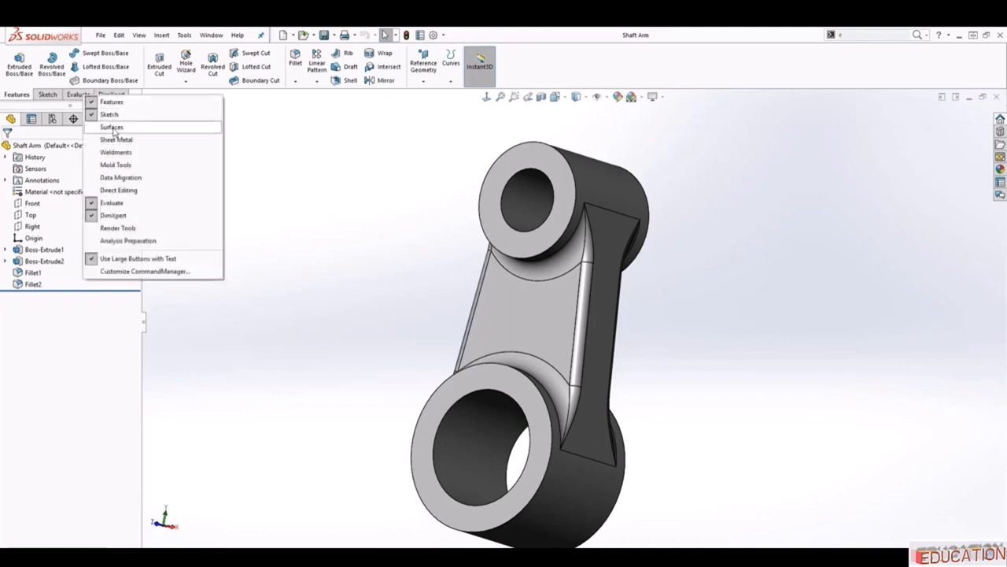
click(112, 128)
Step: Add the Sheet Metal command set to the CommandManager, look through its commands and remove it again
right_click(115, 96)
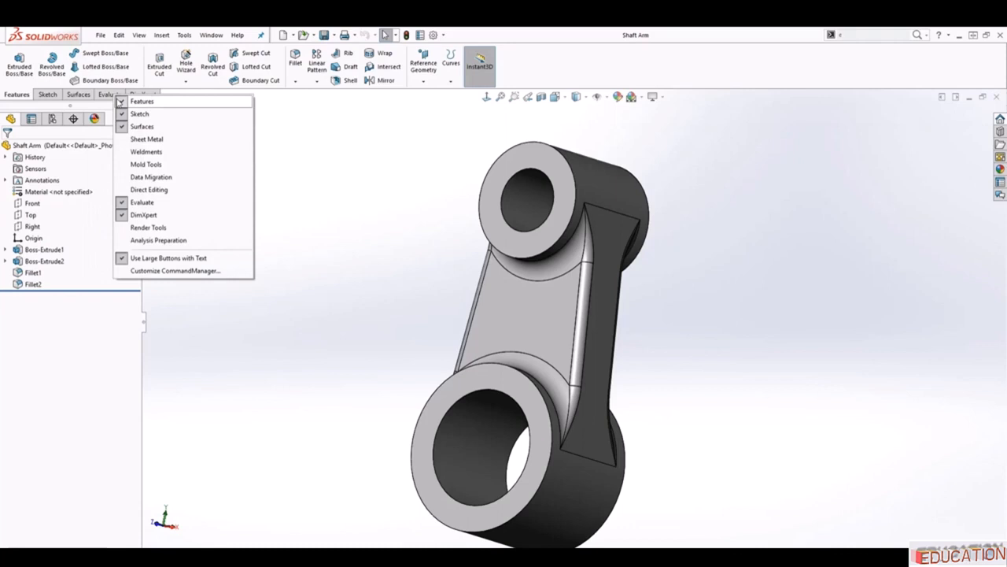
click(139, 140)
click(120, 97)
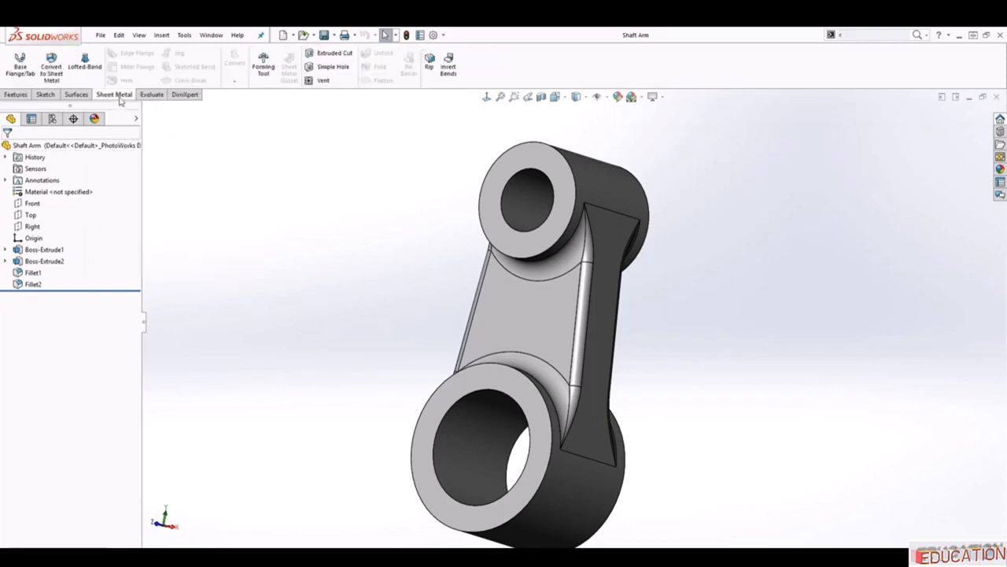
scroll(116, 100, up, 2)
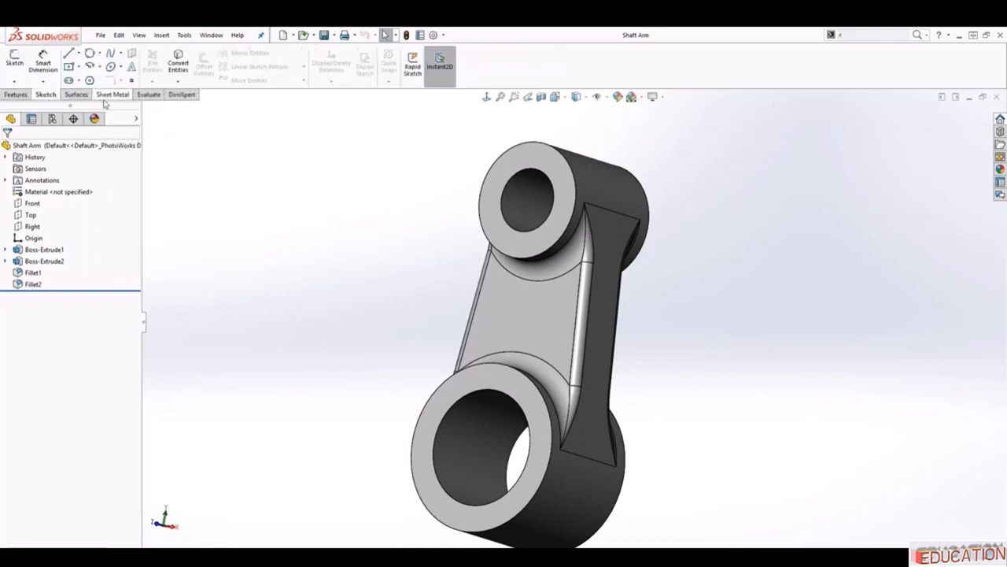
scroll(116, 99, down, 2)
right_click(117, 98)
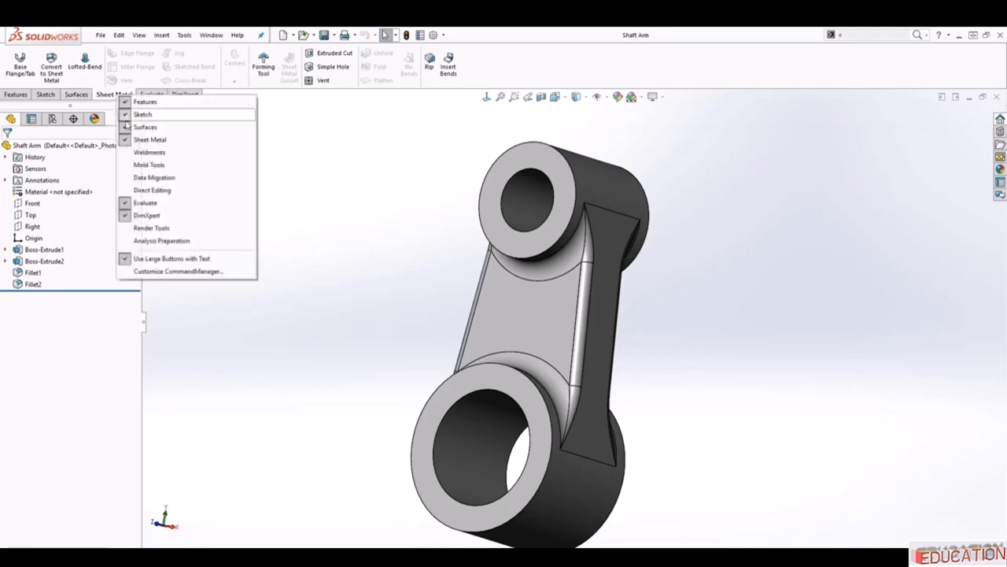
click(142, 139)
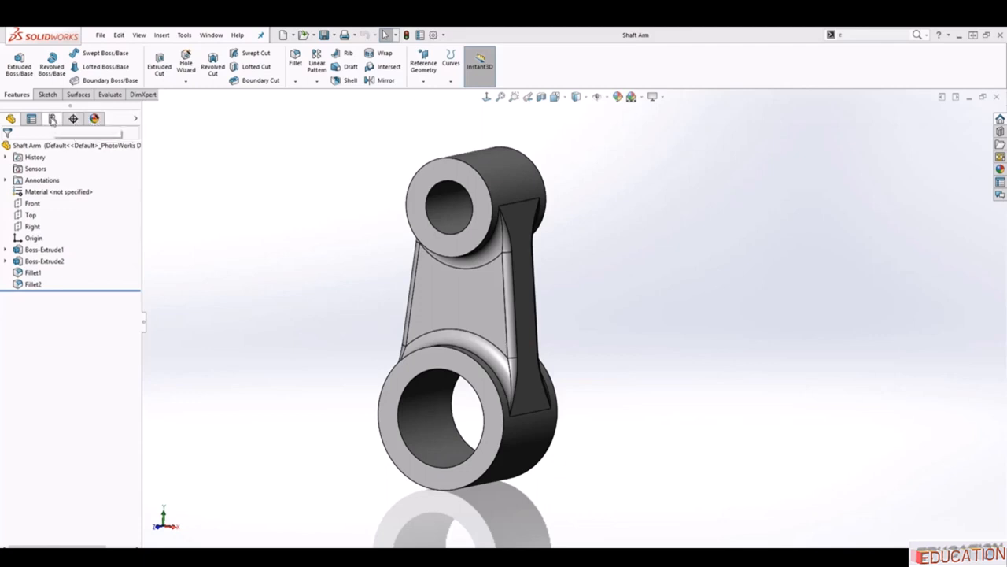
Step: Examine the part's configurations, then its origin, two boss extrusions and two fillets in the feature tree
click(52, 118)
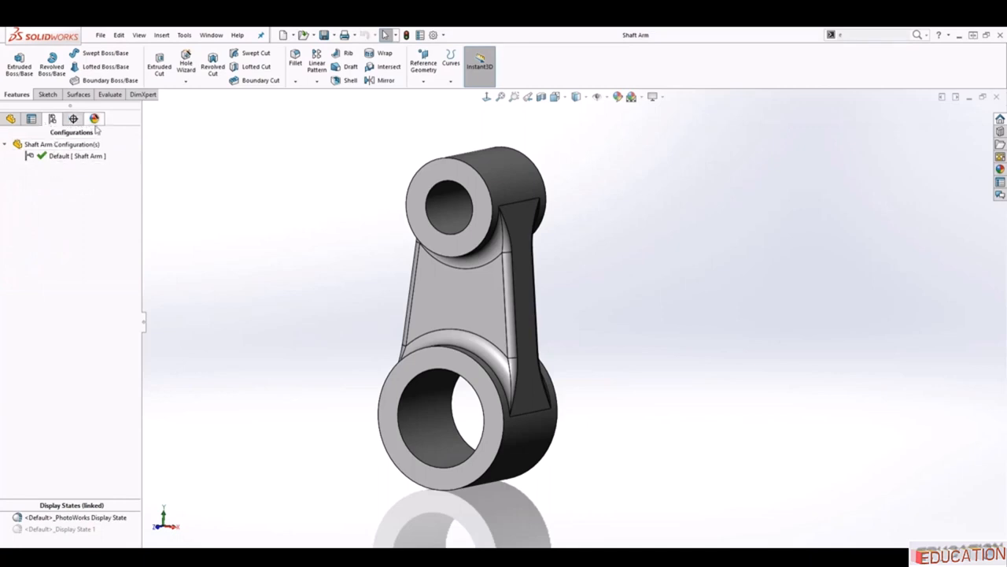
click(11, 119)
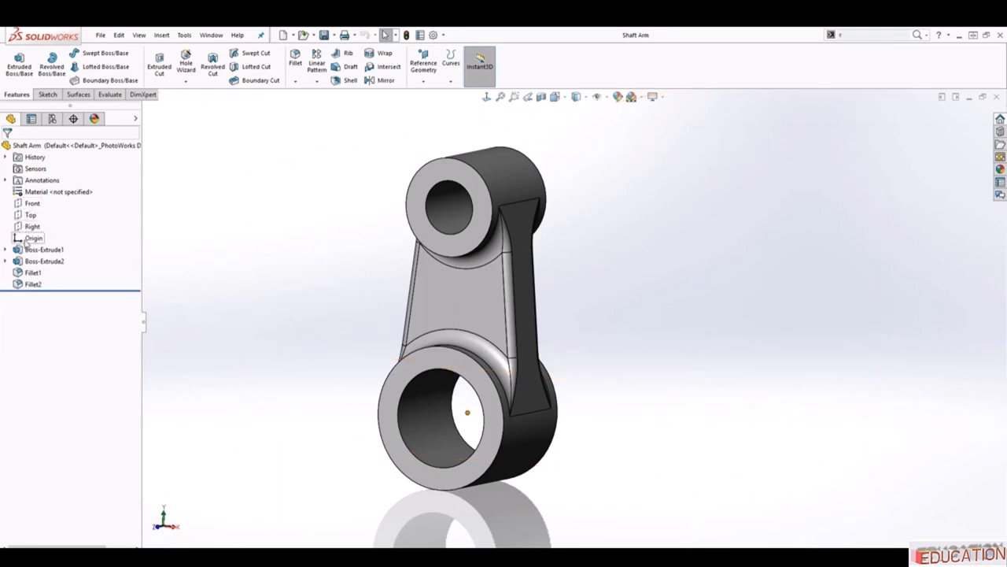
click(24, 241)
click(41, 249)
click(41, 260)
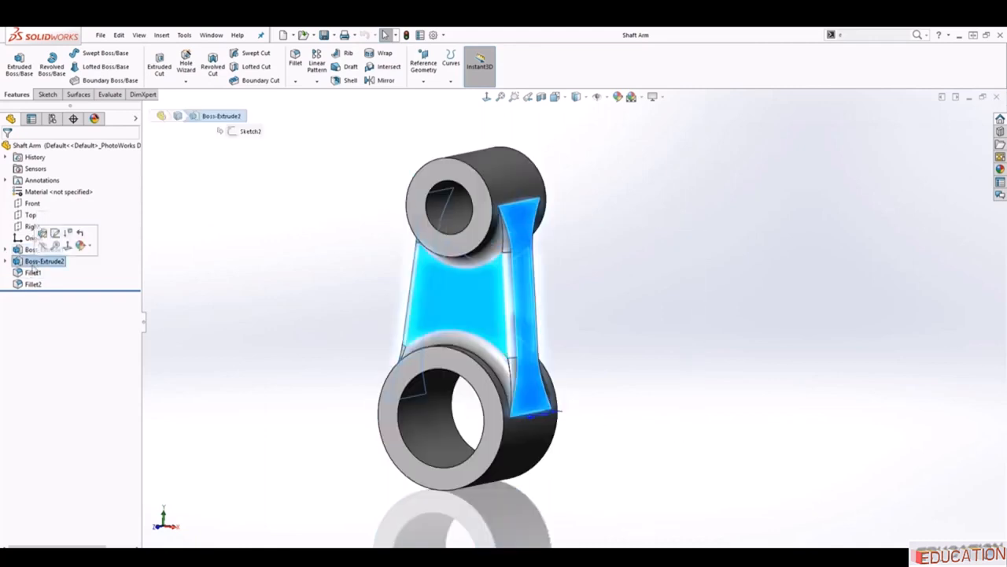
click(32, 273)
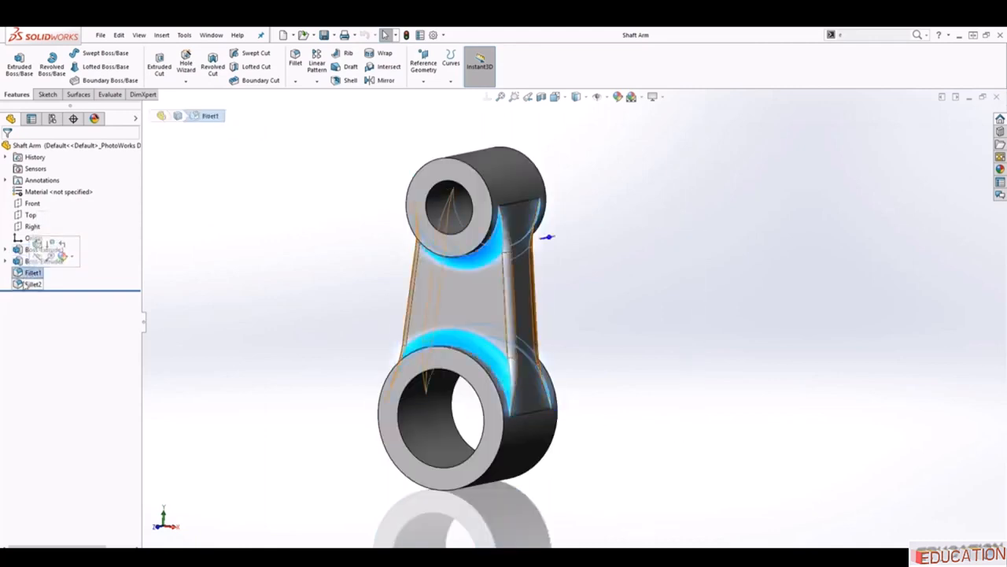
click(32, 283)
click(181, 265)
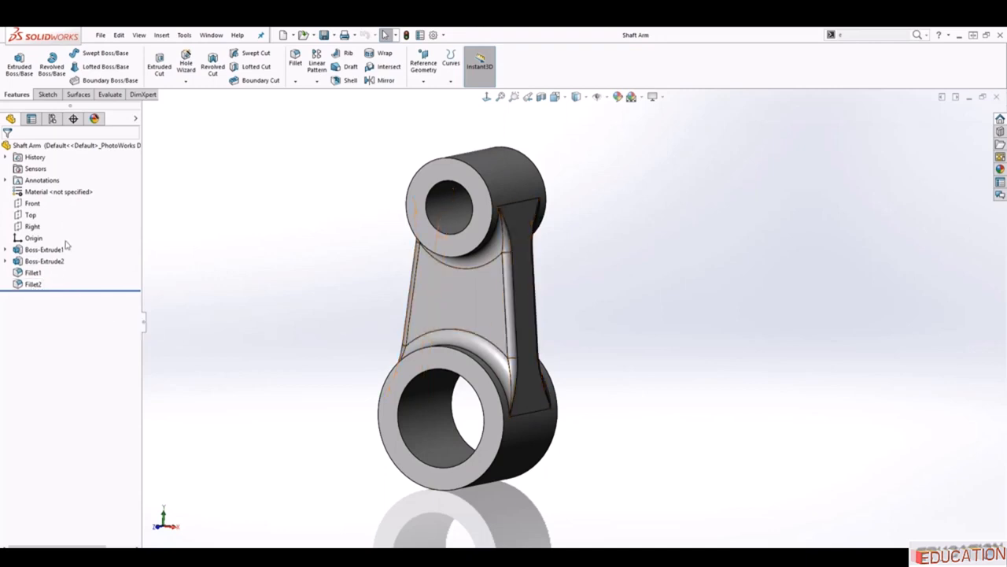
Step: Fillet the front face of the arm's smaller cylindrical boss with a 0.05 in radius
click(295, 57)
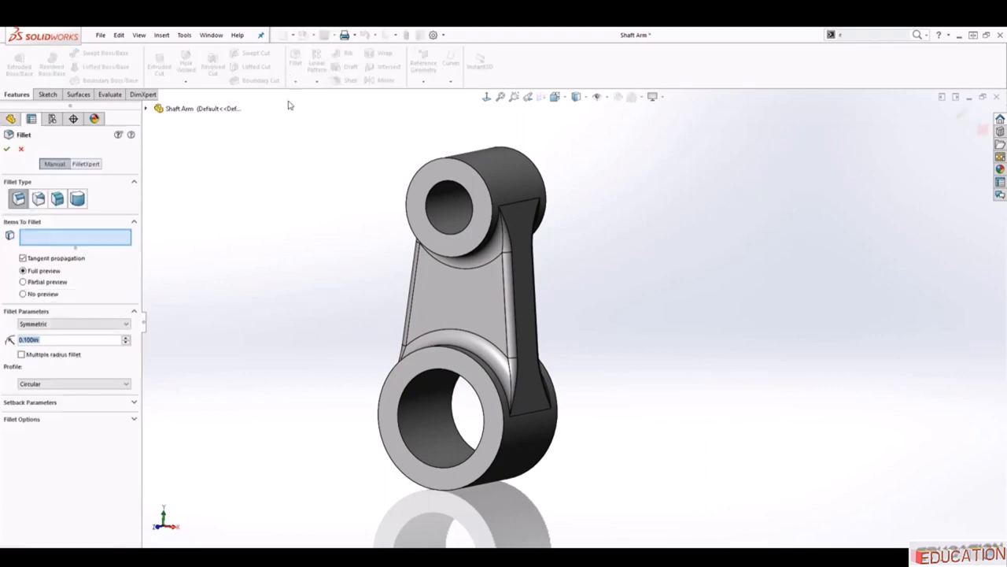
click(431, 165)
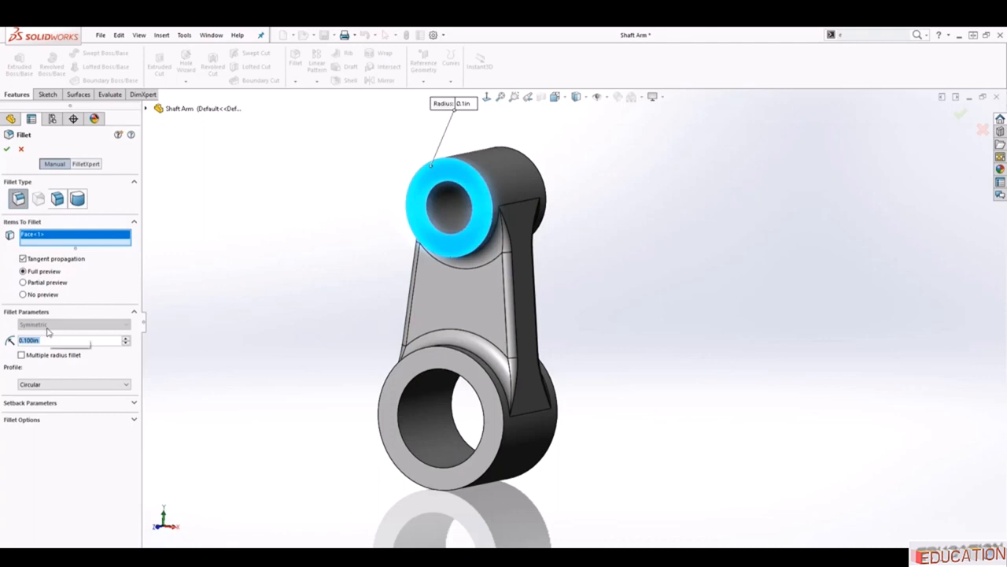
text(2)
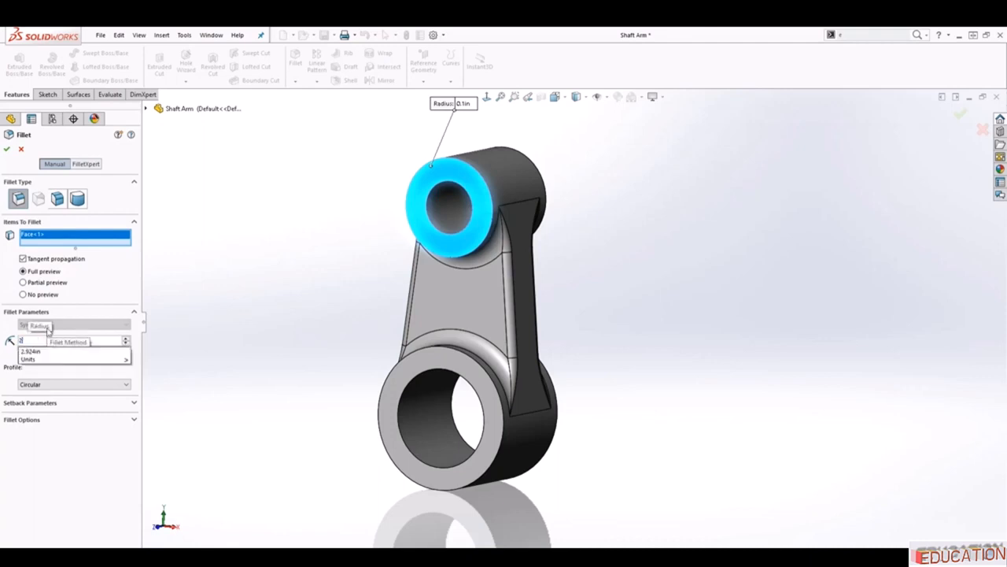
key(BackSpace)
text(.)
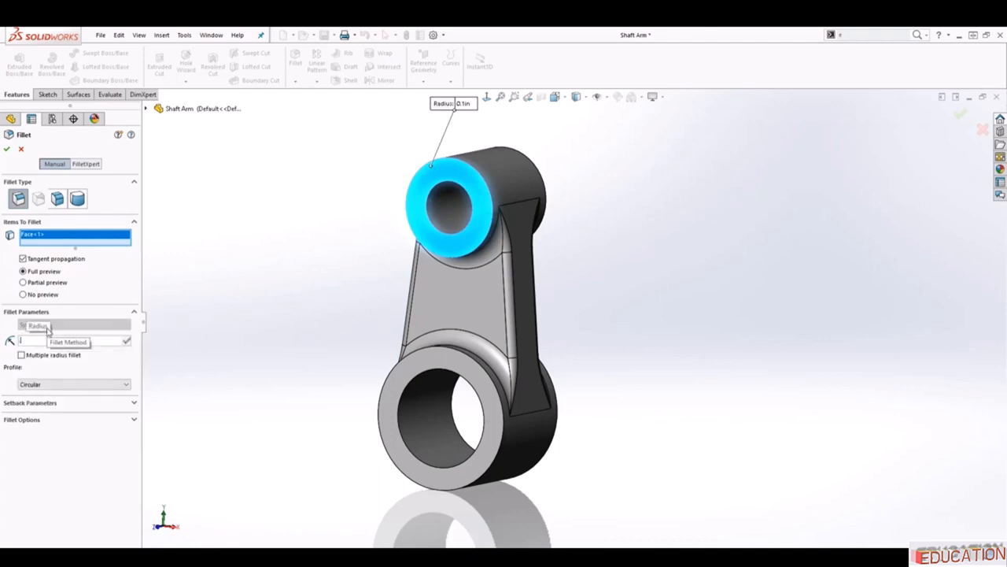
text(05)
key(Return)
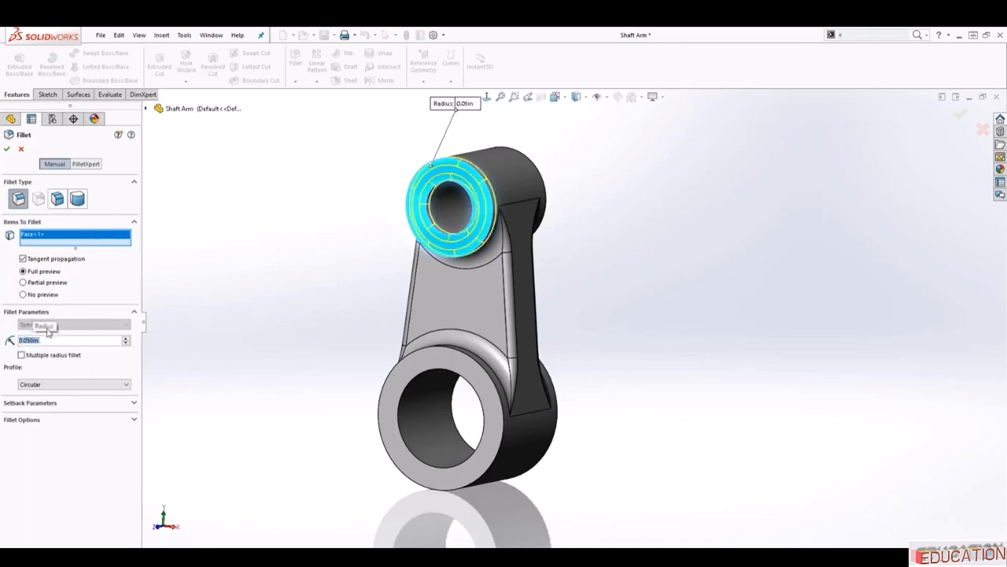
click(7, 148)
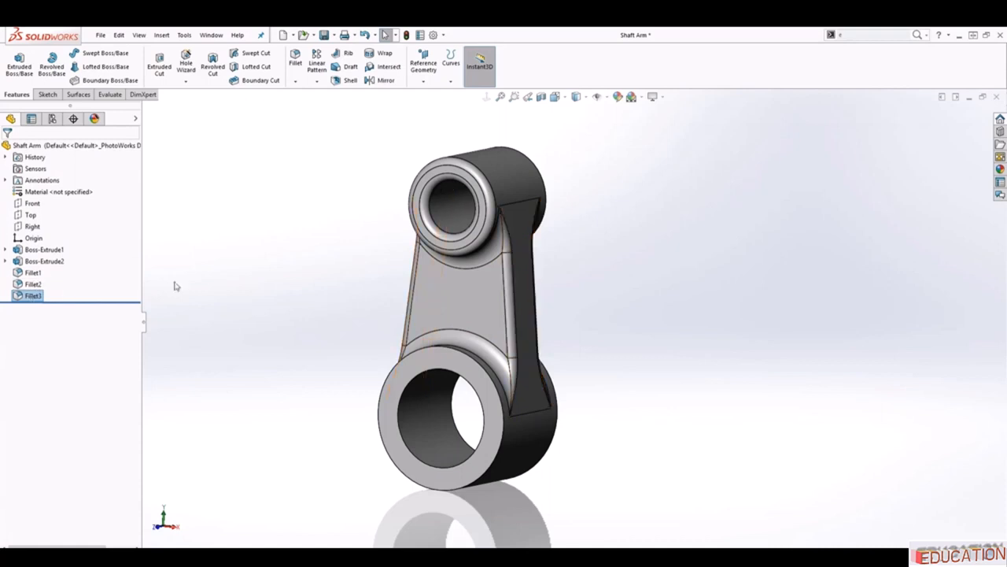
Step: Delete the new fillet on the smaller boss's front face from the part
middle_drag(515, 216, 463, 222)
click(444, 197)
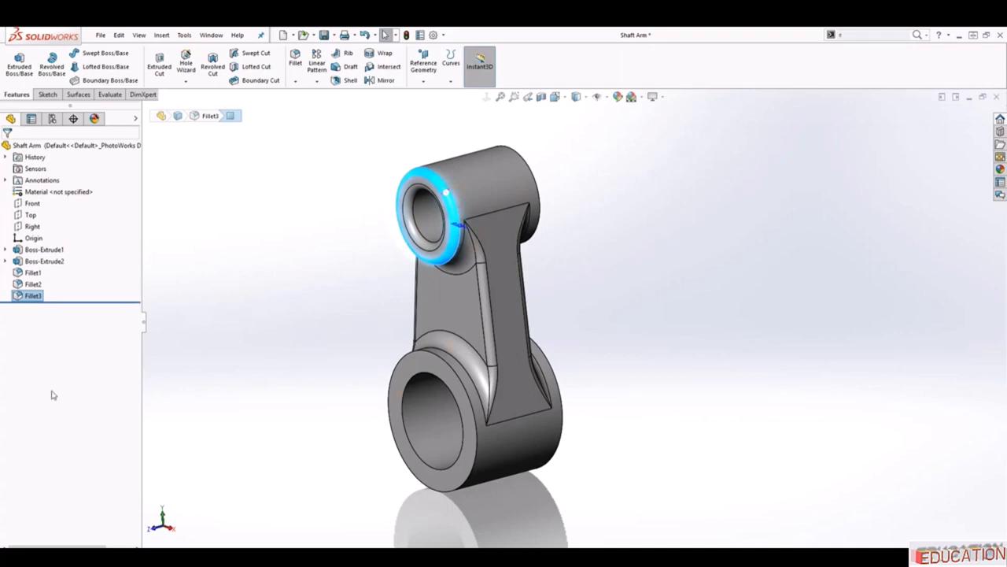
right_click(32, 295)
click(60, 353)
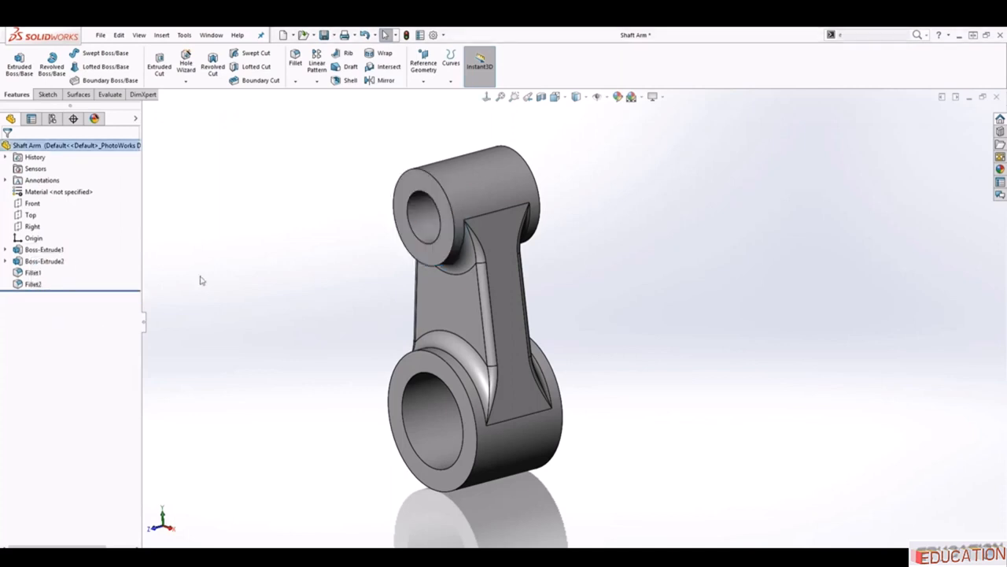
middle_drag(292, 283, 305, 275)
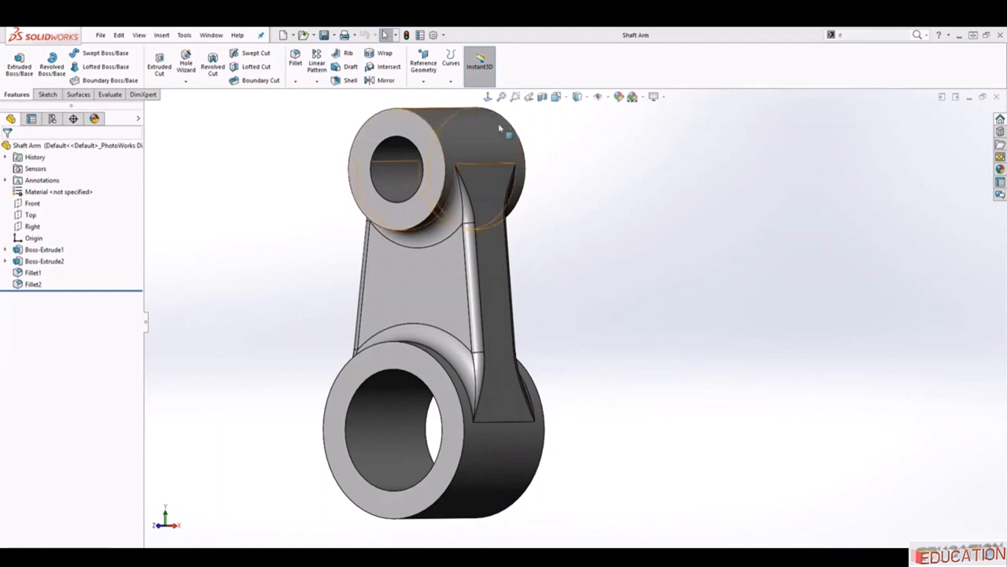
scroll(498, 122, up, 2)
scroll(493, 118, down, 2)
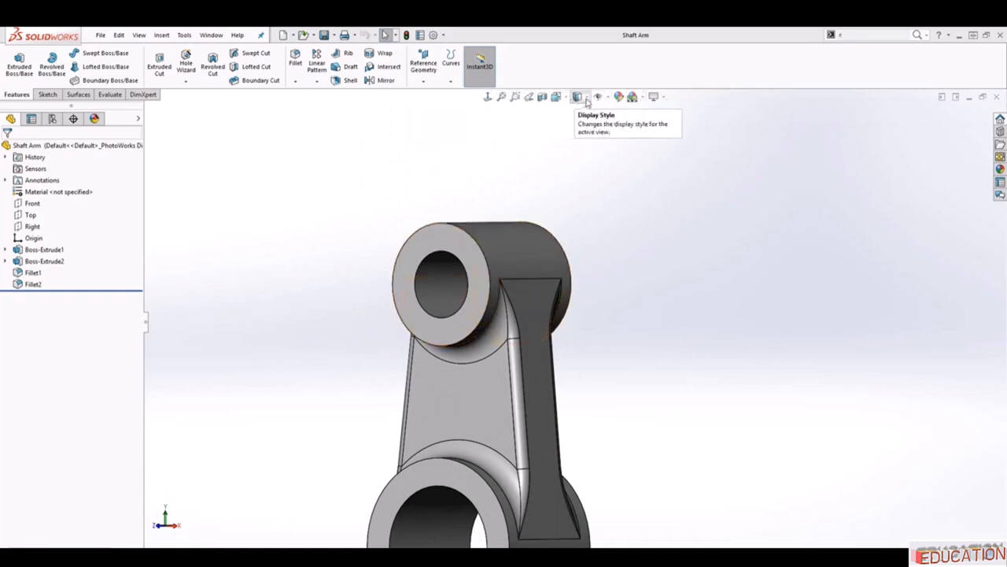
scroll(622, 379, up, 2)
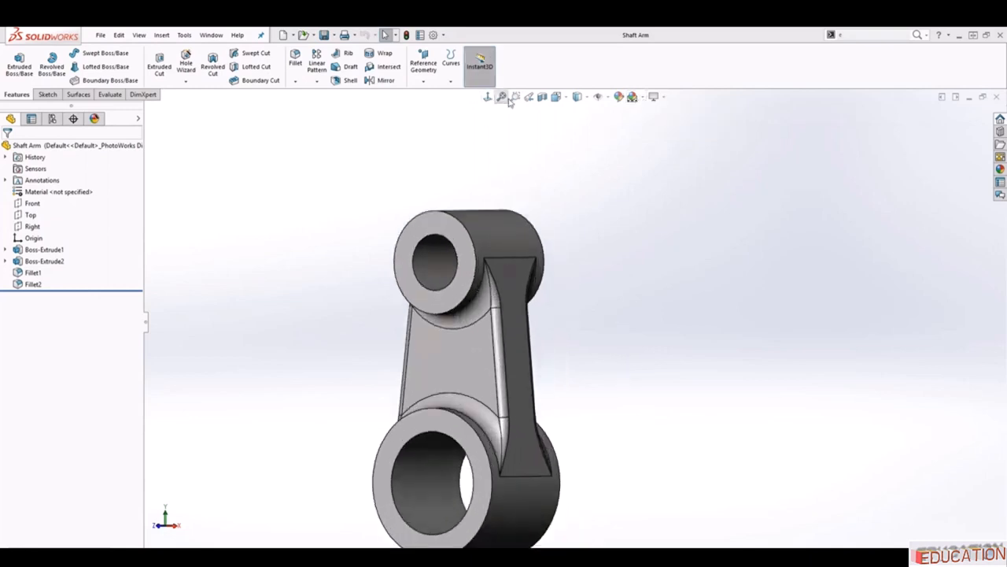
middle_drag(530, 248, 548, 381)
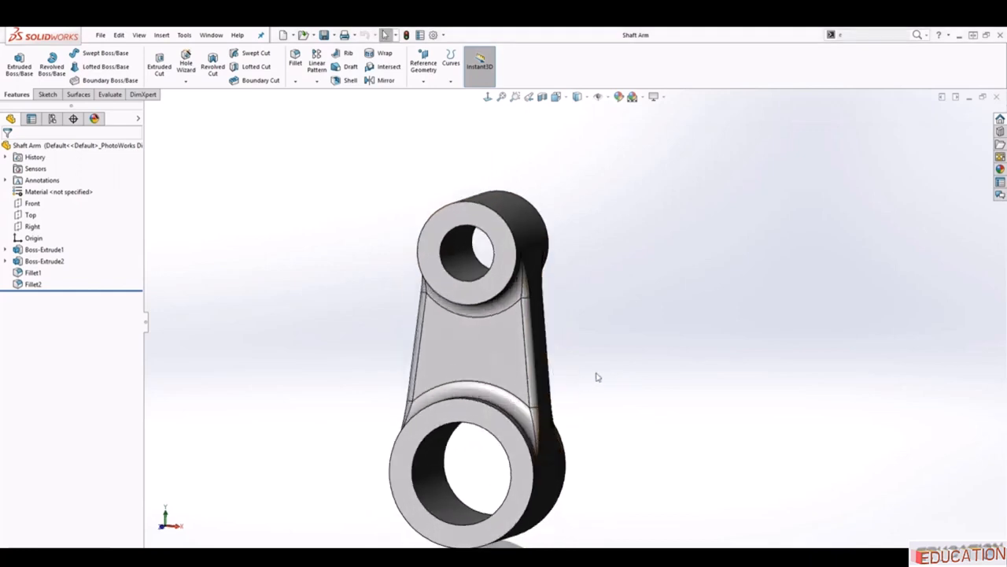
Step: Orient the view normal to the arm's front face, starting from an angled view
scroll(545, 406, down, 1)
middle_drag(549, 354, 491, 255)
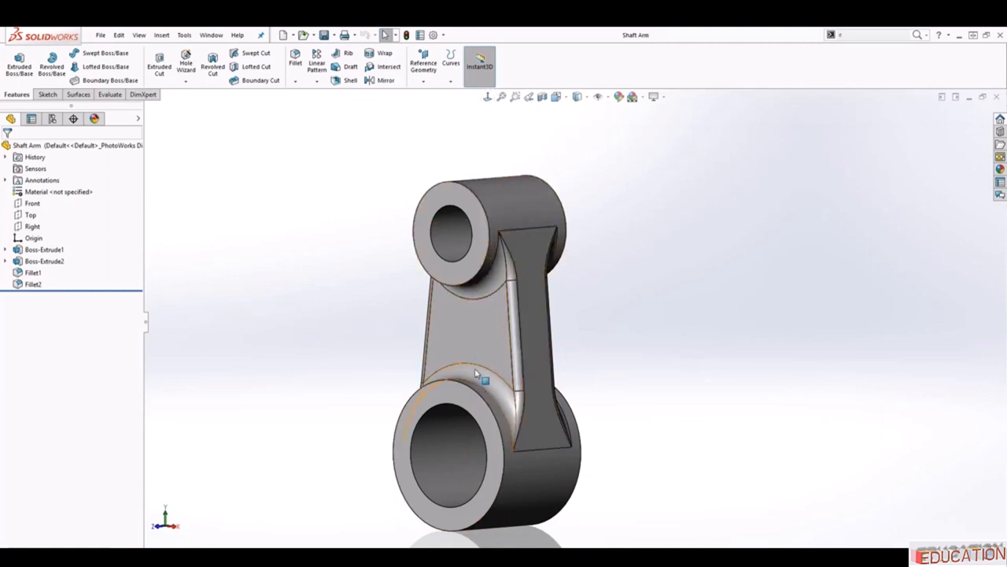
click(488, 97)
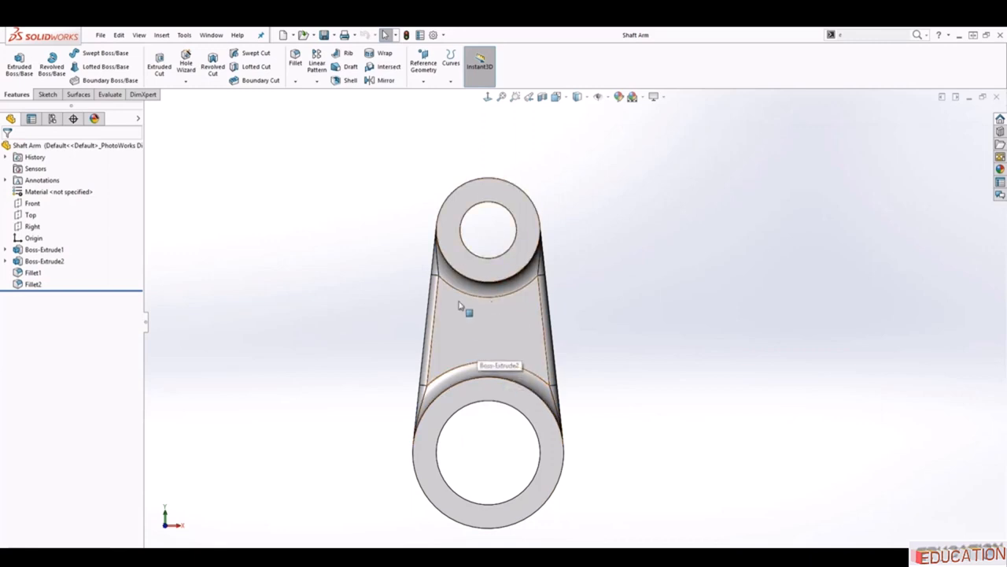
Step: Orient the view normal to the arm's narrow right side
scroll(545, 406, down, 1)
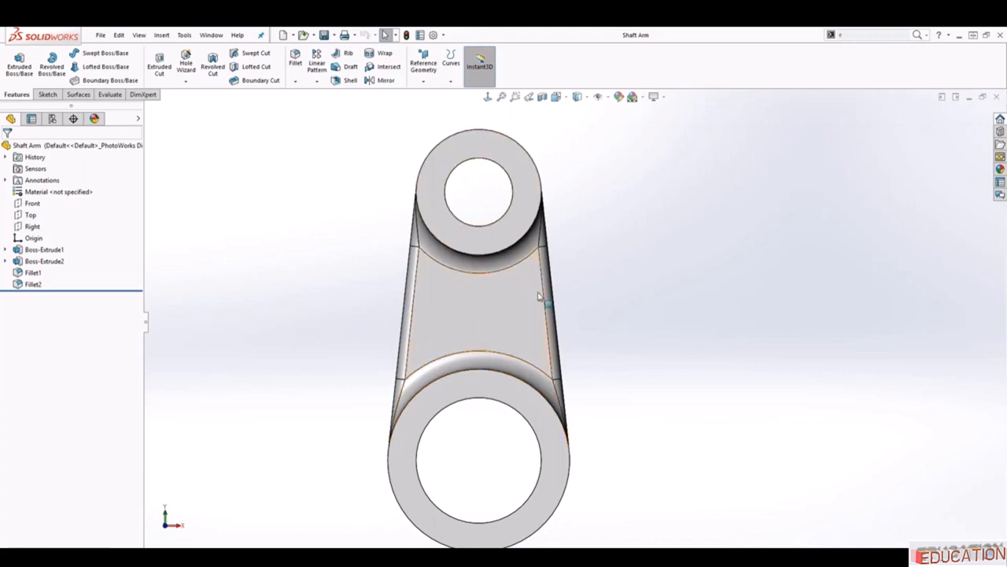
middle_drag(540, 298, 440, 322)
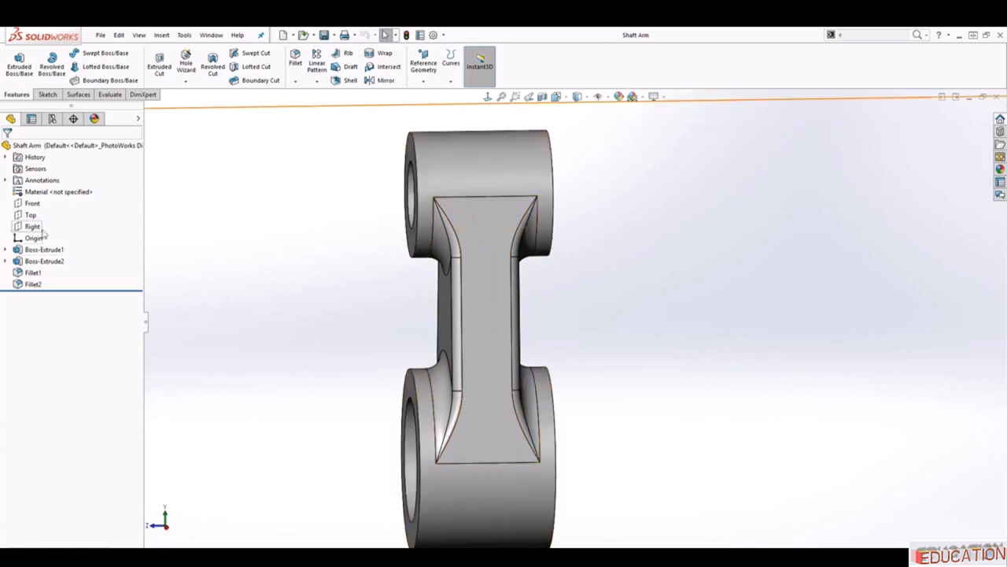
scroll(399, 309, up, 4)
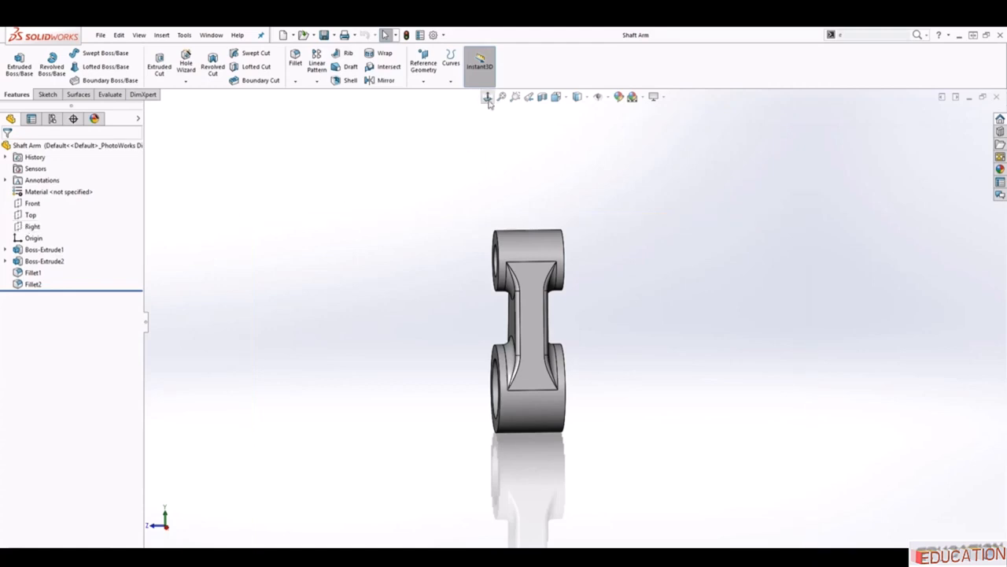
click(488, 98)
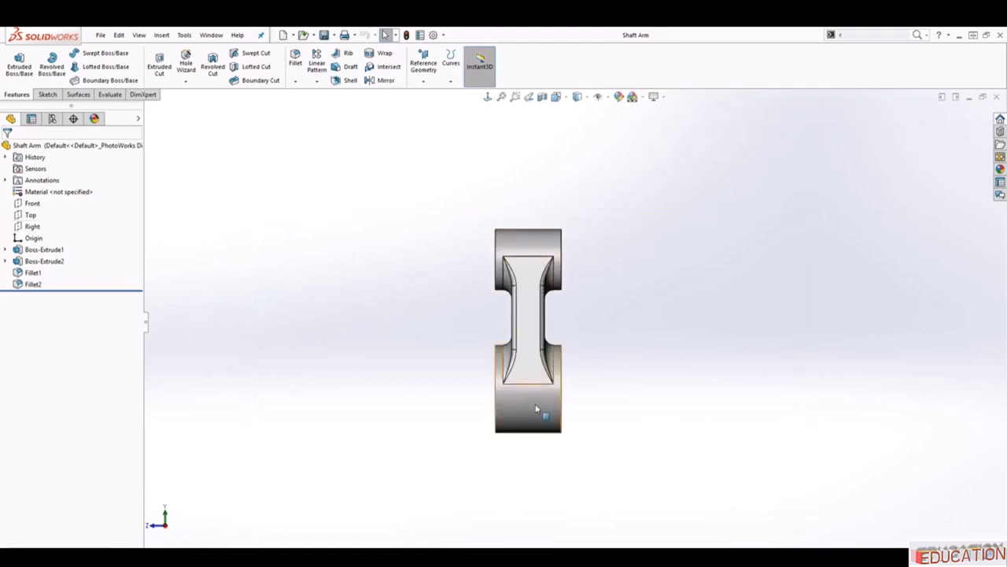
Step: Fit the whole arm in the window with Zoom to Fit after each of several zoom changes in the side view
scroll(575, 333, up, 2)
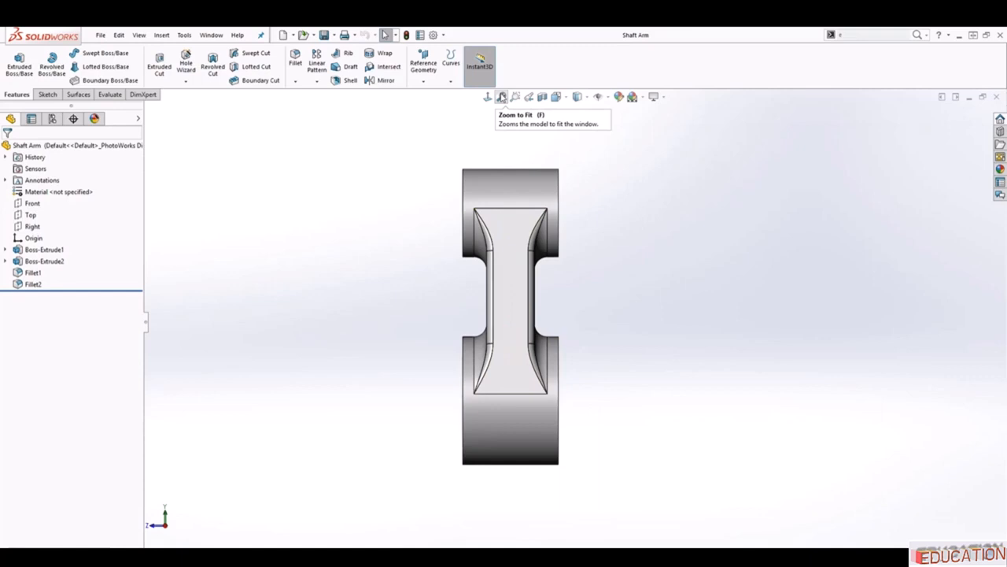
click(502, 96)
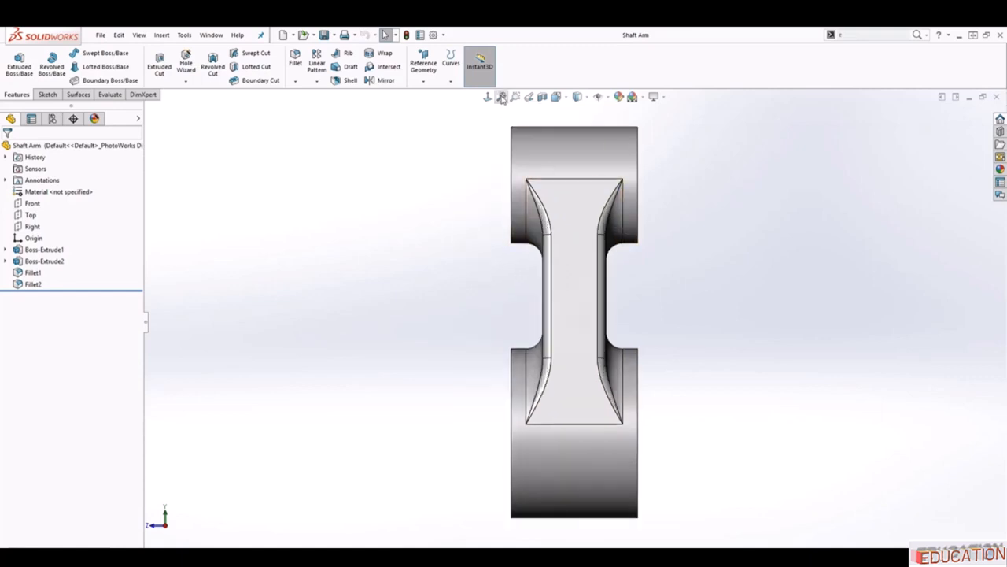
scroll(669, 294, down, 5)
scroll(672, 336, up, 6)
scroll(672, 336, down, 4)
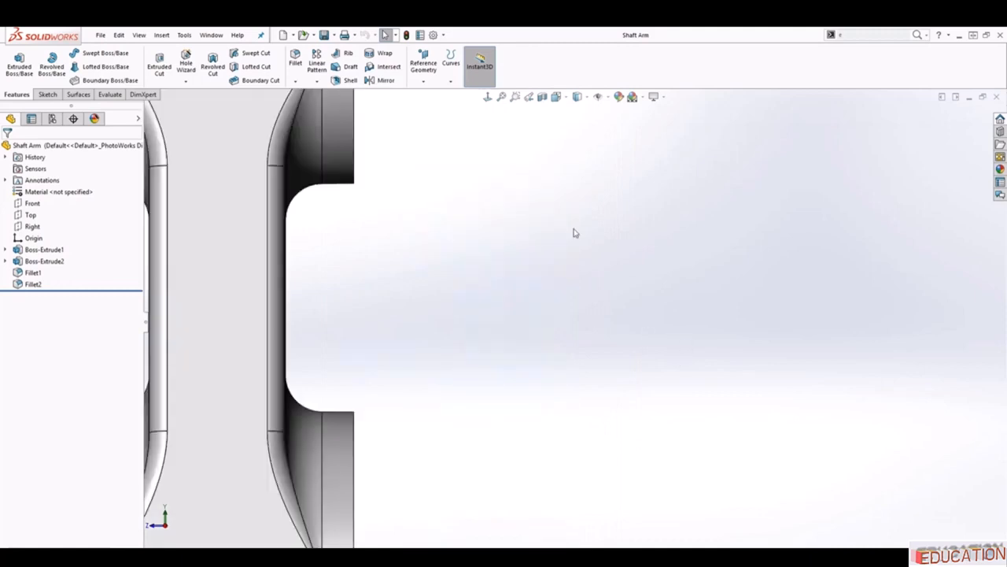
click(502, 96)
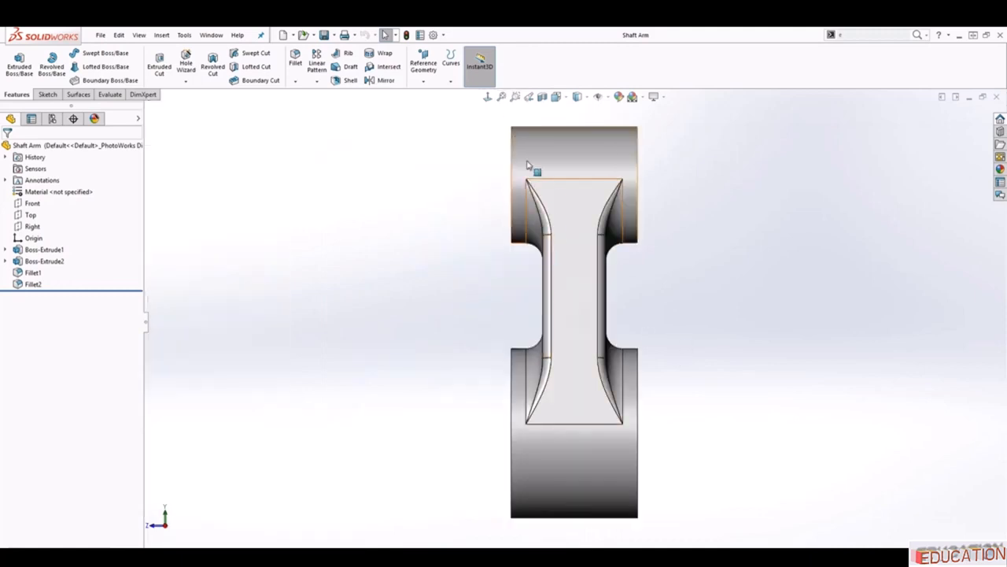
scroll(712, 299, down, 6)
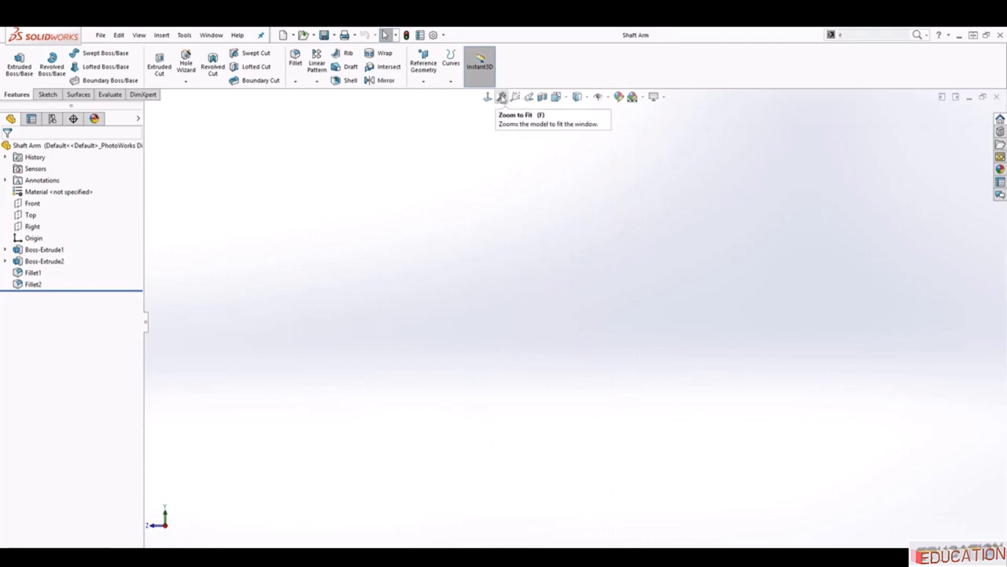
click(502, 96)
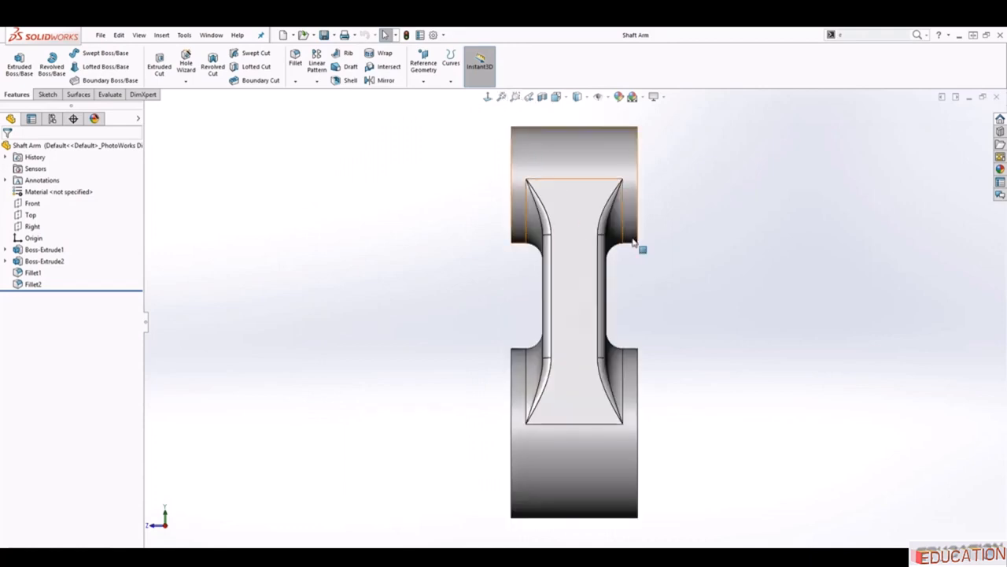
Step: Turn the arm to an angled view showing both bores and fit the whole model in the window again
scroll(697, 356, down, 2)
scroll(630, 386, down, 9)
scroll(453, 402, up, 9)
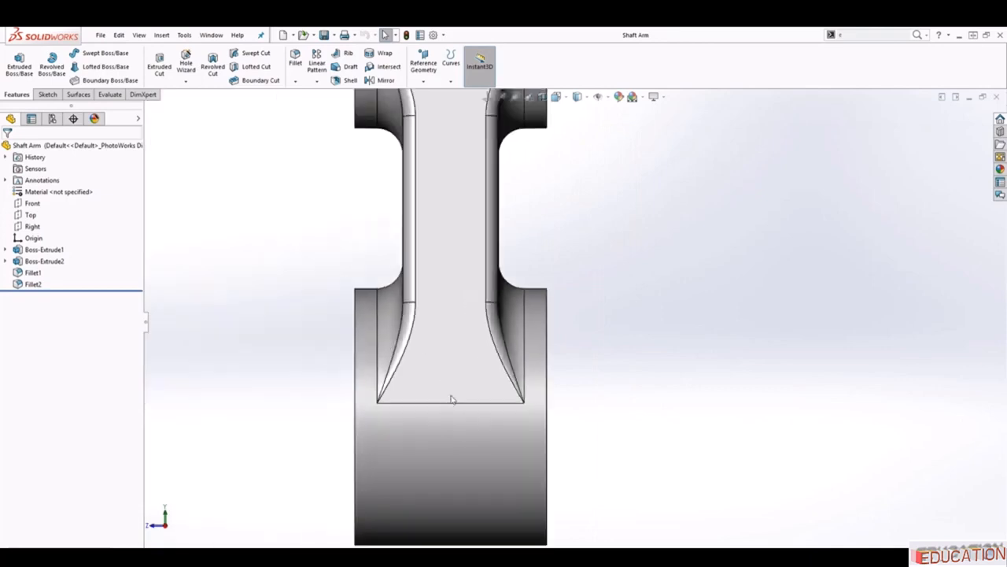
middle_drag(462, 381, 607, 325)
click(501, 96)
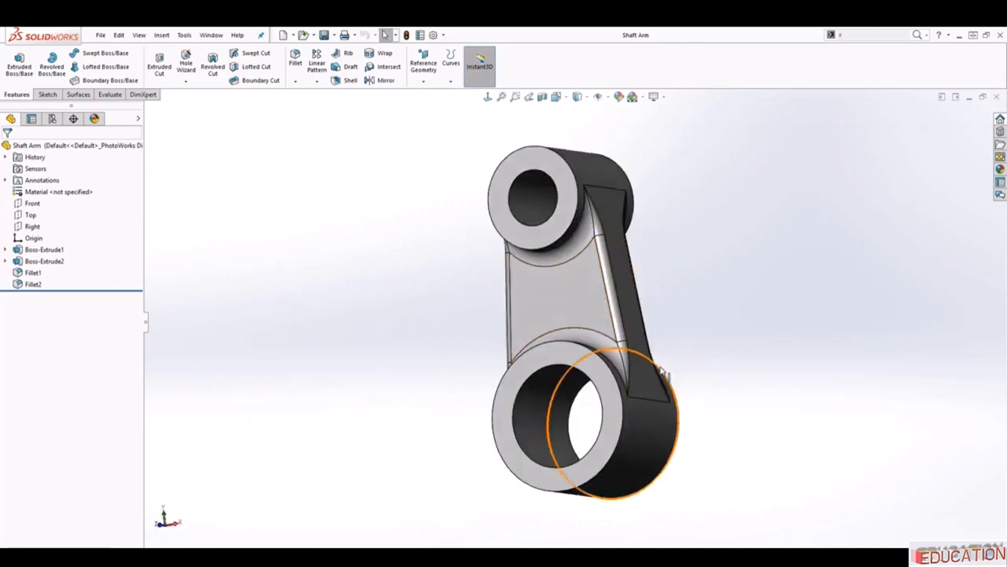
scroll(660, 373, down, 5)
scroll(618, 375, down, 6)
key(f)
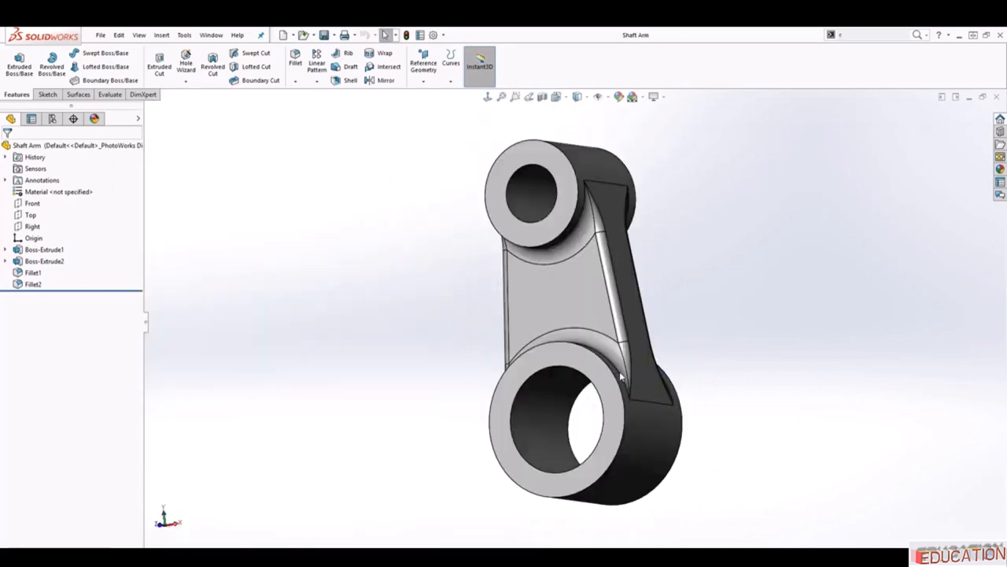
Step: Enlarge the web's sloping side edge above the larger boss with Zoom to Area, and return to a nearly frontal view of the whole arm
scroll(676, 274, down, 3)
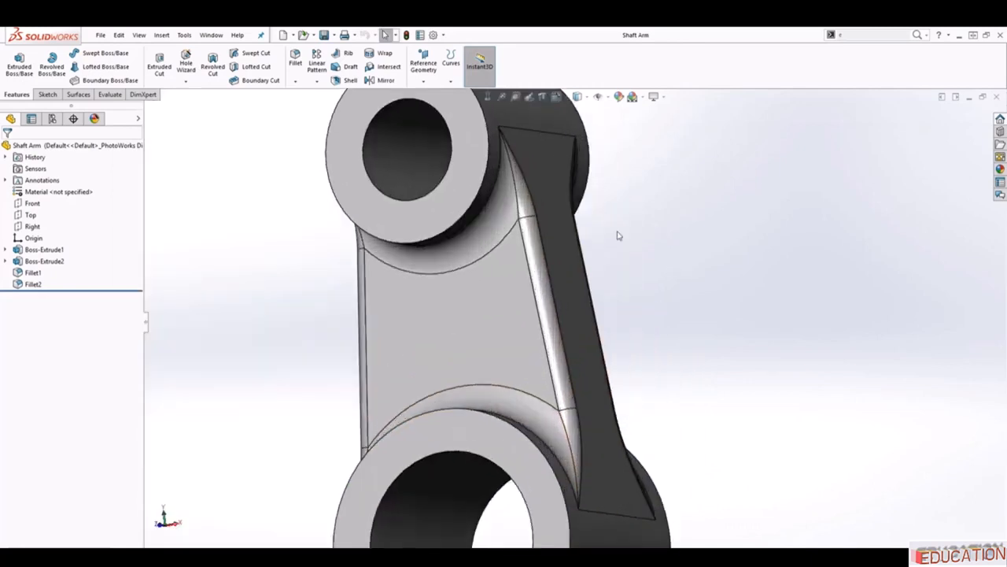
scroll(606, 269, up, 4)
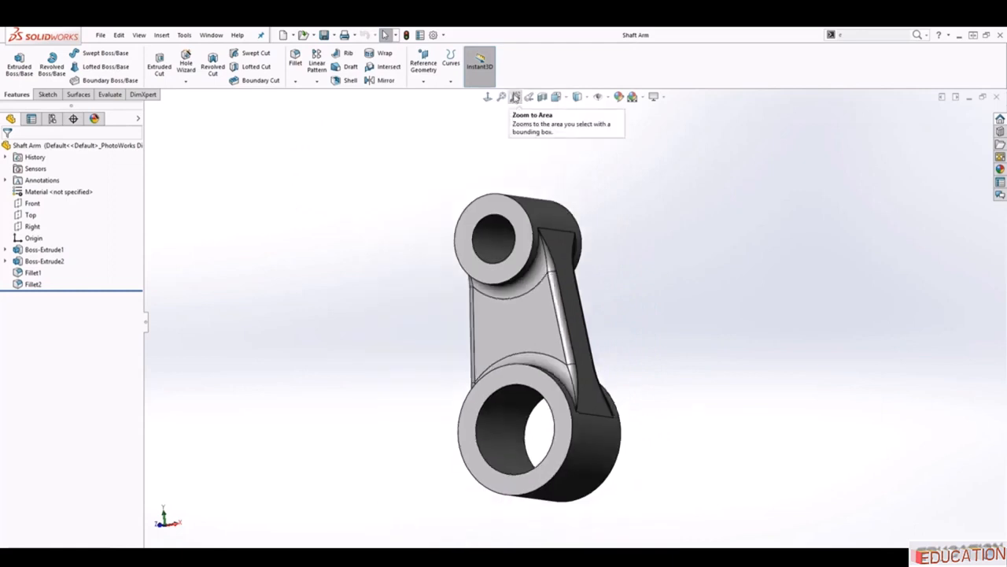
click(516, 96)
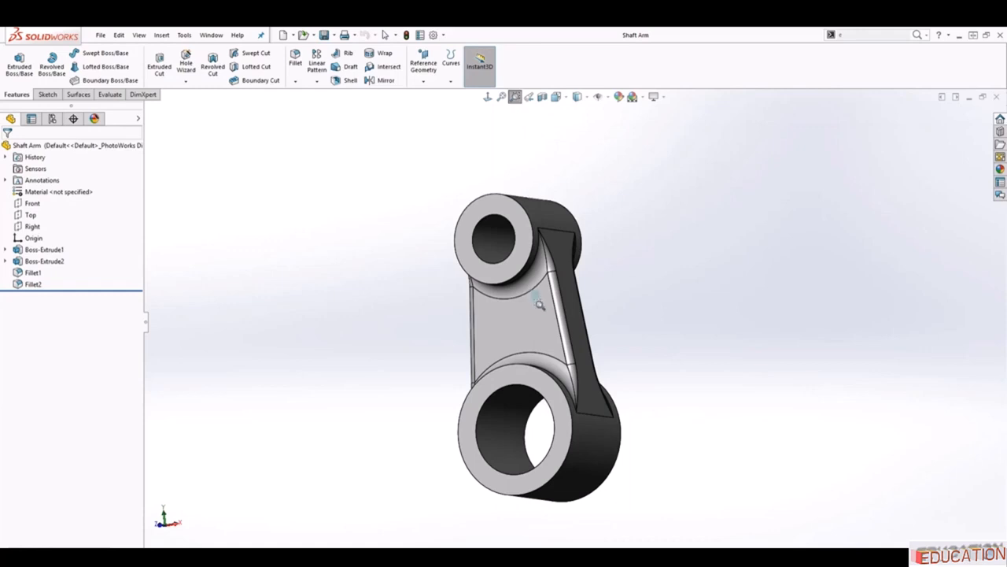
drag(532, 290, 671, 420)
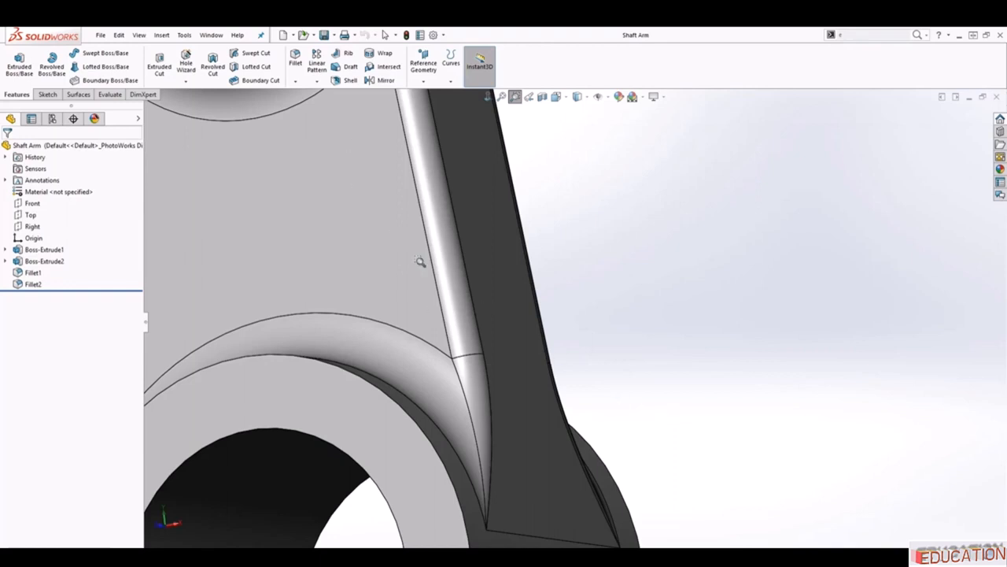
scroll(441, 302, up, 6)
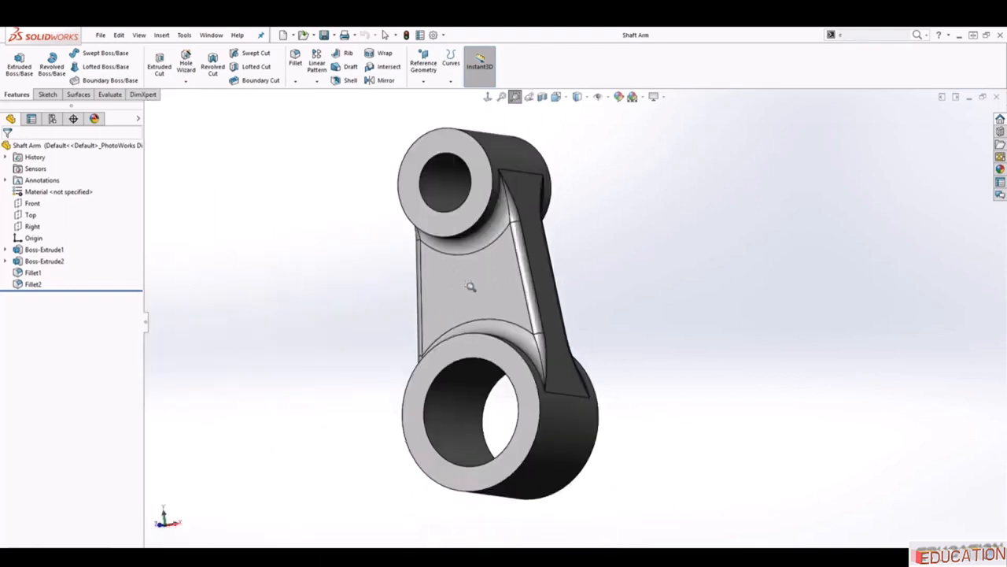
middle_drag(471, 286, 507, 307)
key(Escape)
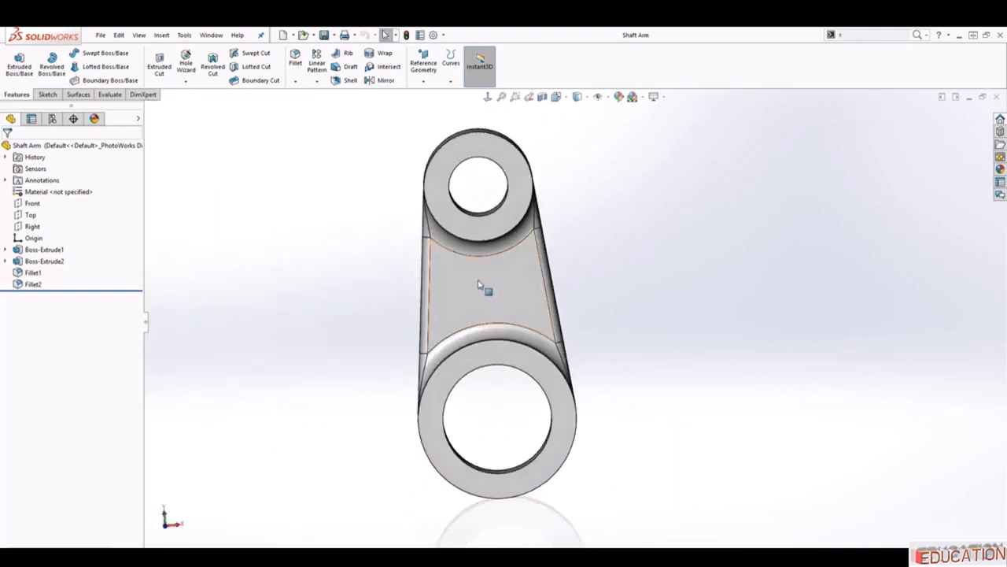
Step: Enlarge the central area of the web between the two bosses with Zoom to Area, and fit the whole arm again
click(515, 96)
drag(463, 270, 548, 336)
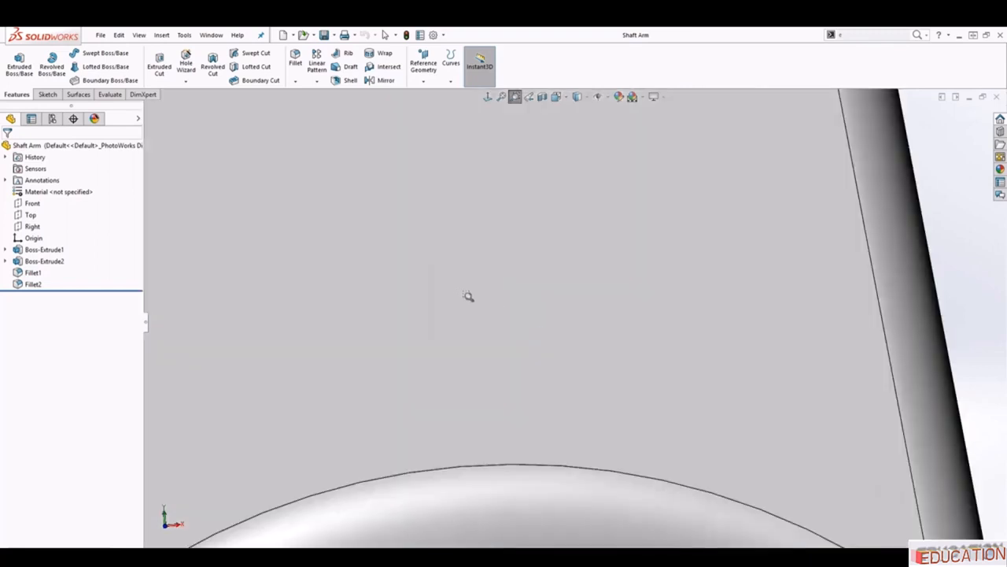
key(f)
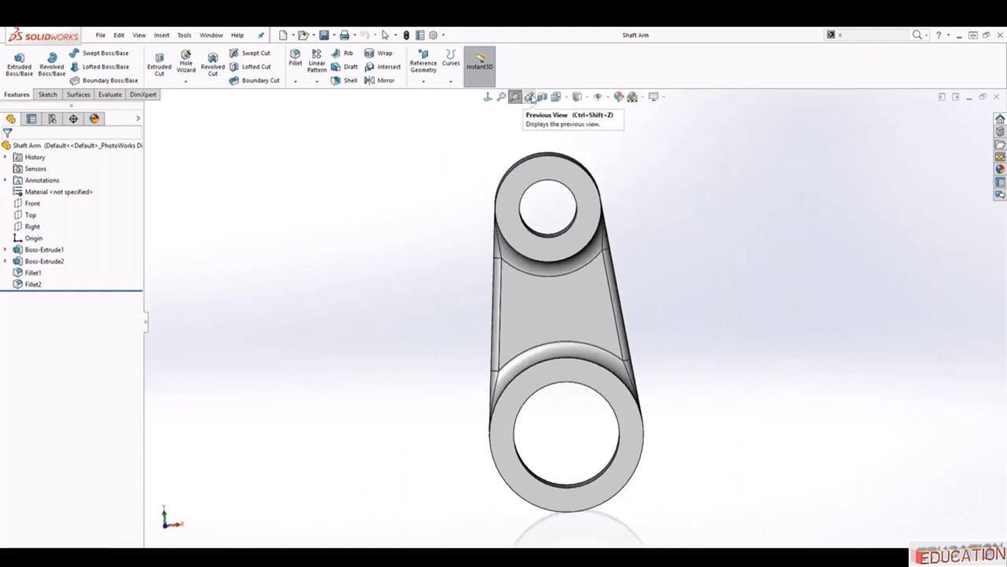
Step: Step back through the last four view changes with Previous View
click(532, 97)
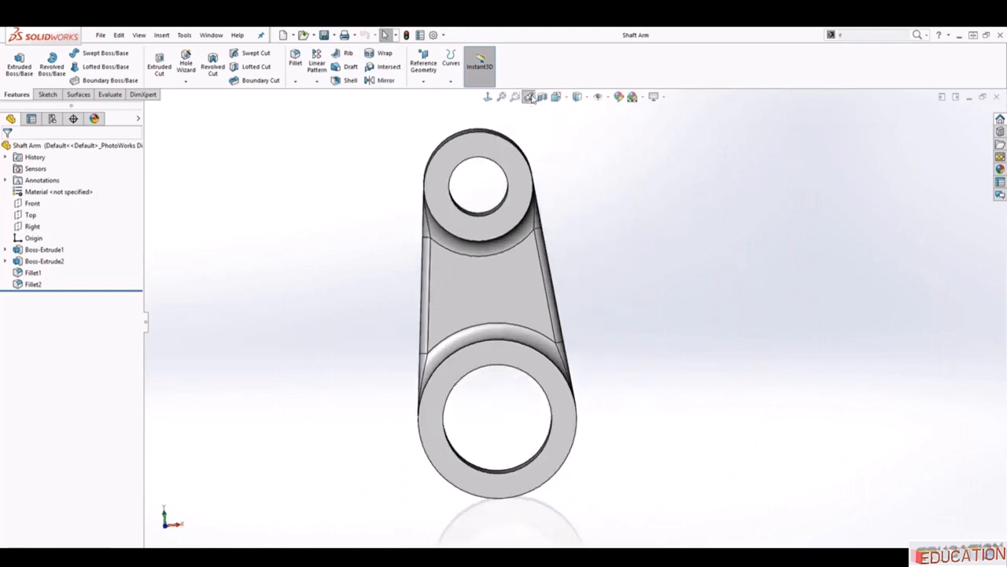
click(532, 97)
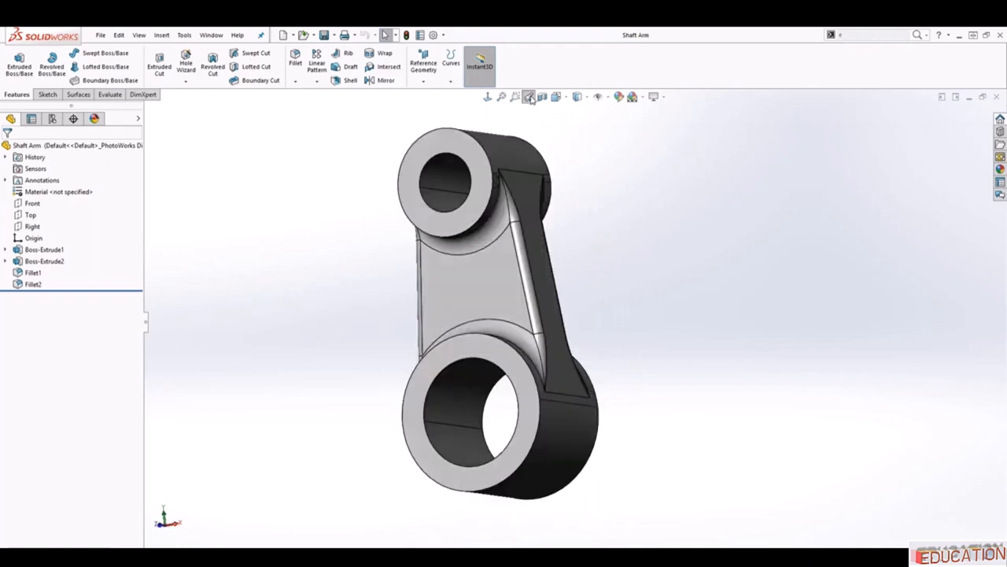
click(532, 97)
click(532, 97)
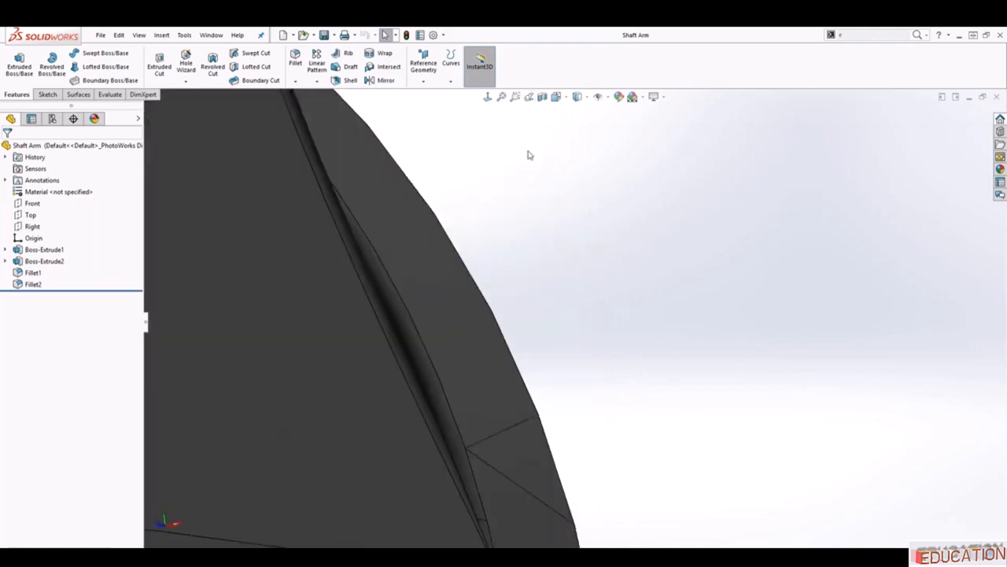
Step: Bring the whole arm back into sight and square the view to its front face
scroll(494, 205, up, 7)
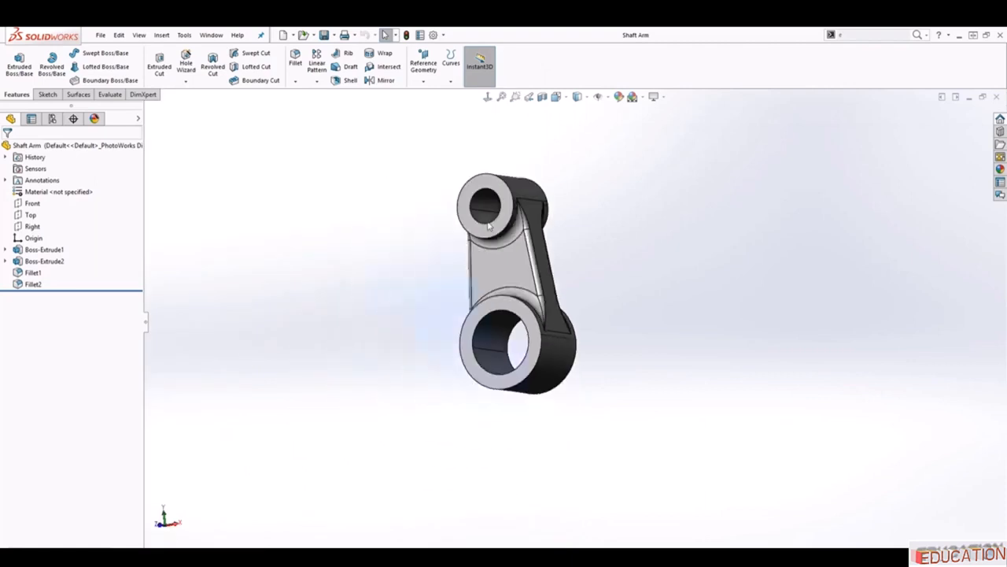
scroll(500, 189, down, 5)
middle_drag(515, 206, 581, 296)
scroll(582, 297, up, 3)
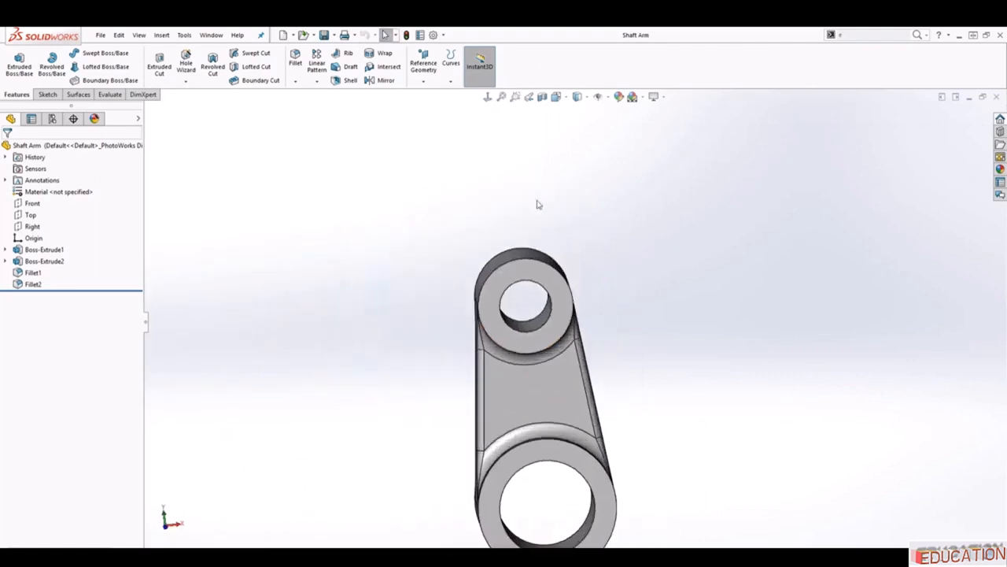
scroll(535, 145, down, 1)
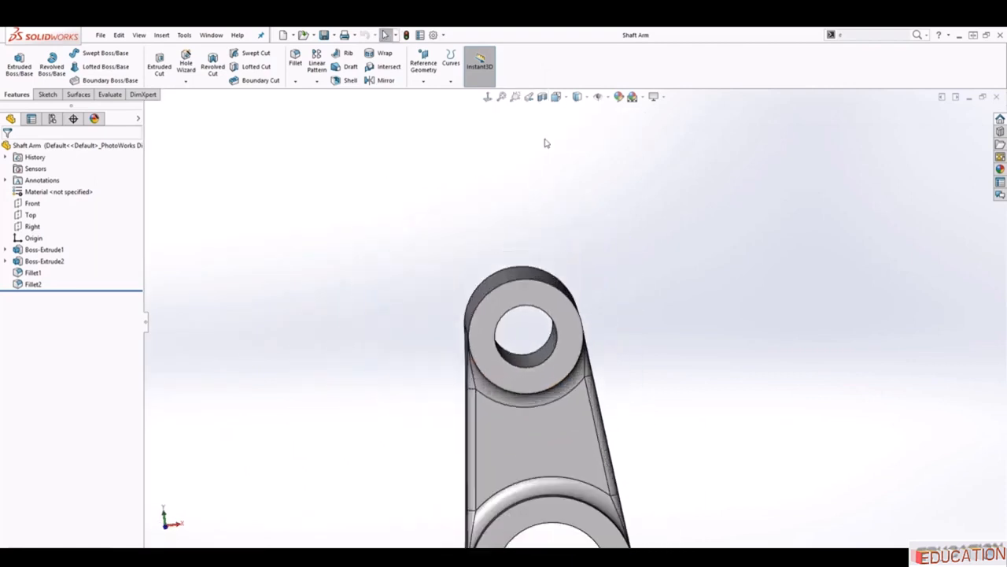
scroll(574, 370, up, 3)
scroll(578, 374, down, 2)
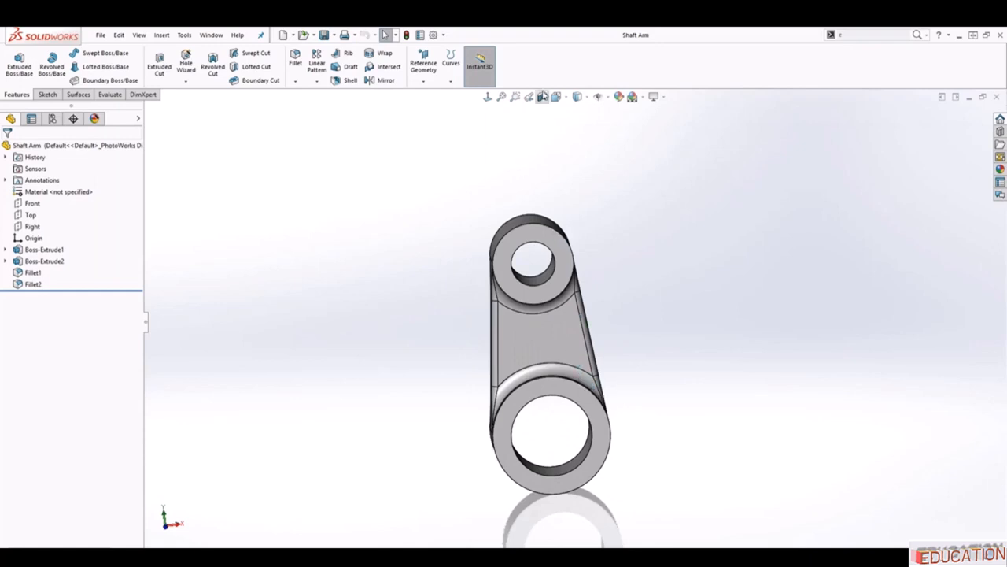
click(487, 97)
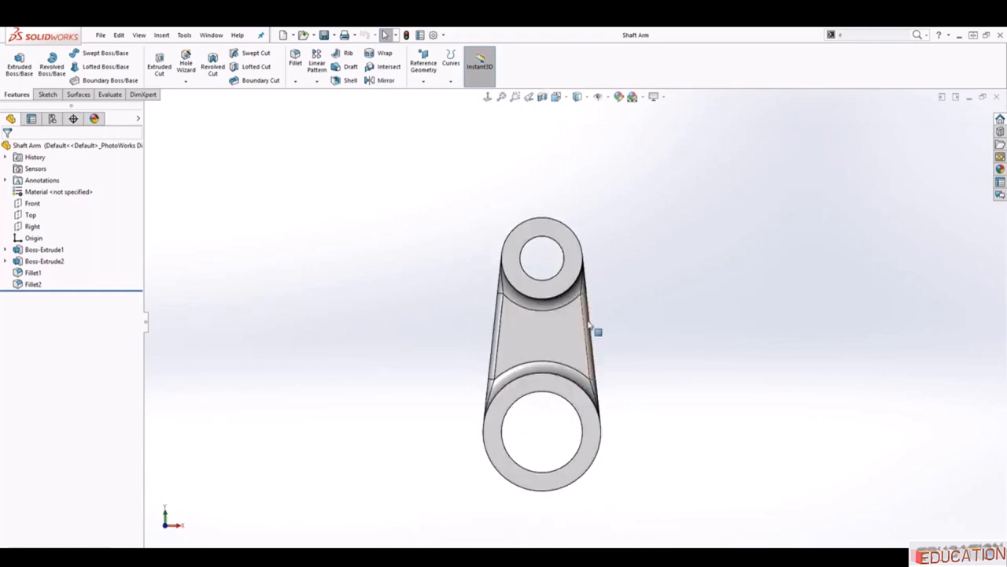
Step: Show a planar section view of the arm on the Front plane, turn the model sideways and switch the section off
scroll(570, 385, down, 3)
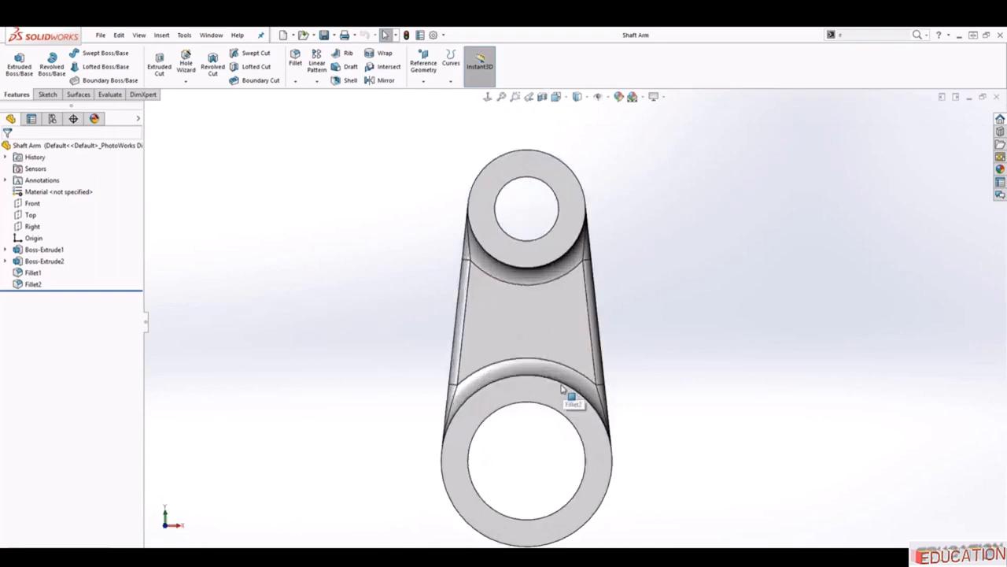
click(542, 97)
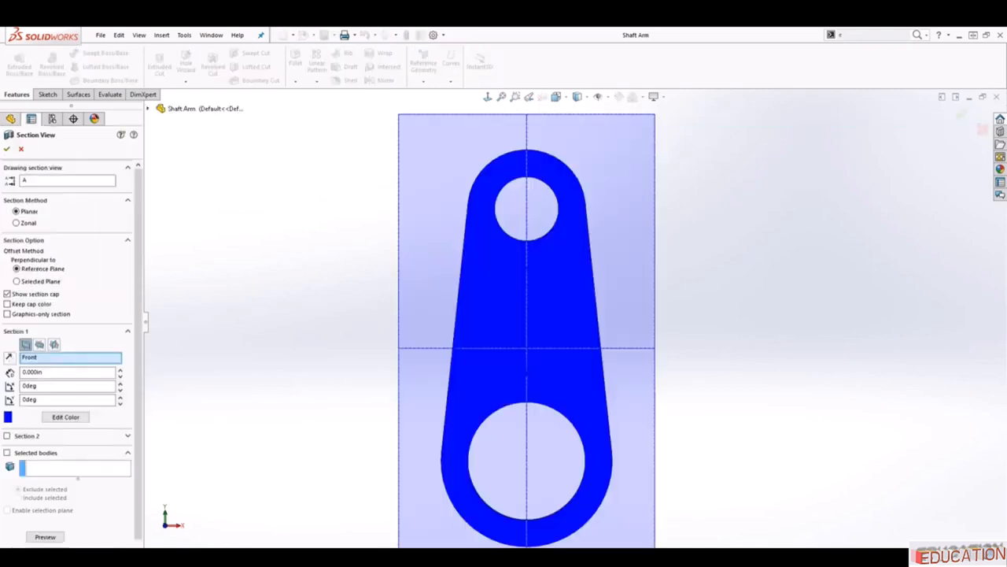
click(6, 149)
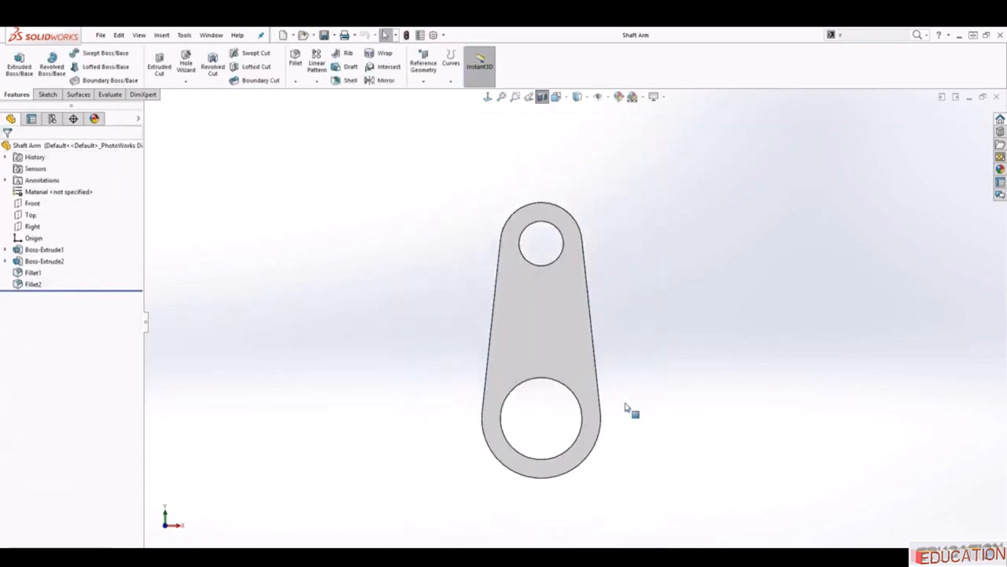
middle_drag(632, 409, 532, 408)
click(542, 100)
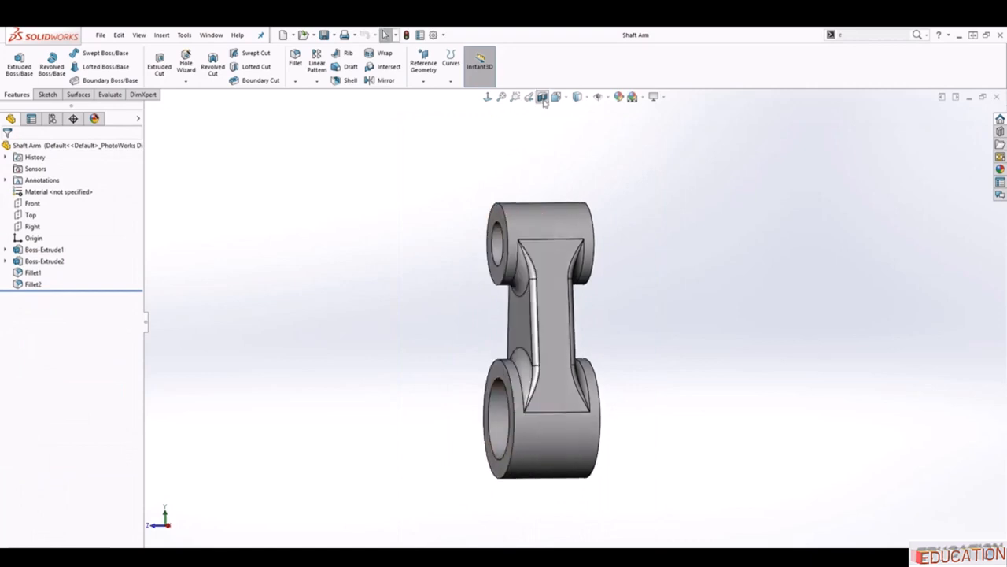
Step: Preview planar sections of the arm on the Front, Top and Right planes and accept the section on the Right plane
click(543, 97)
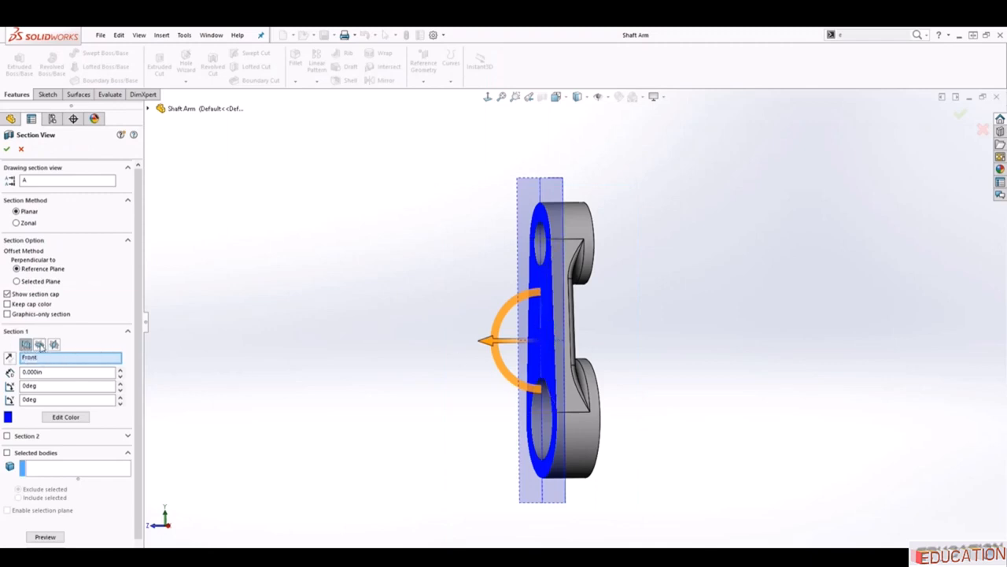
click(39, 345)
middle_drag(467, 356, 465, 455)
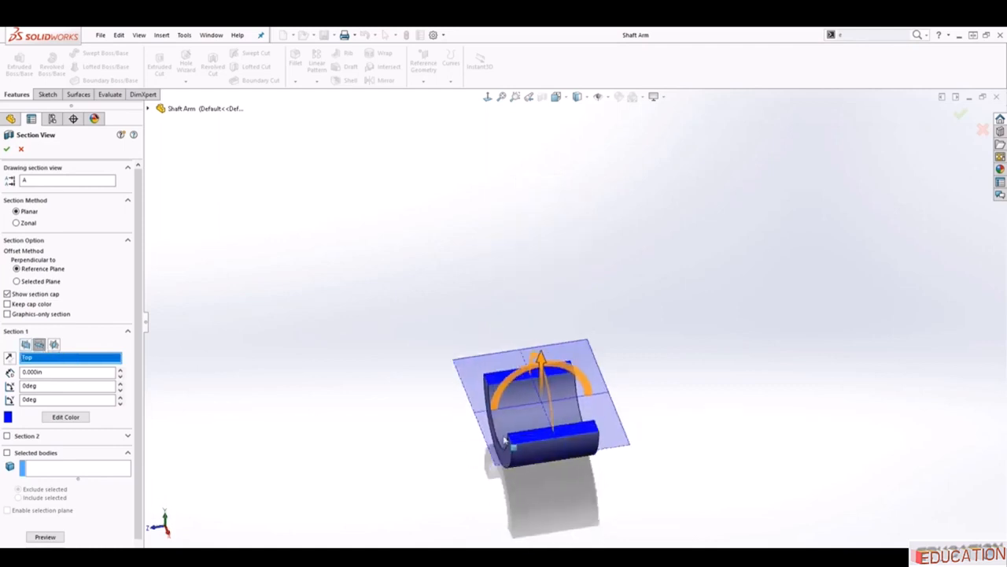
click(55, 345)
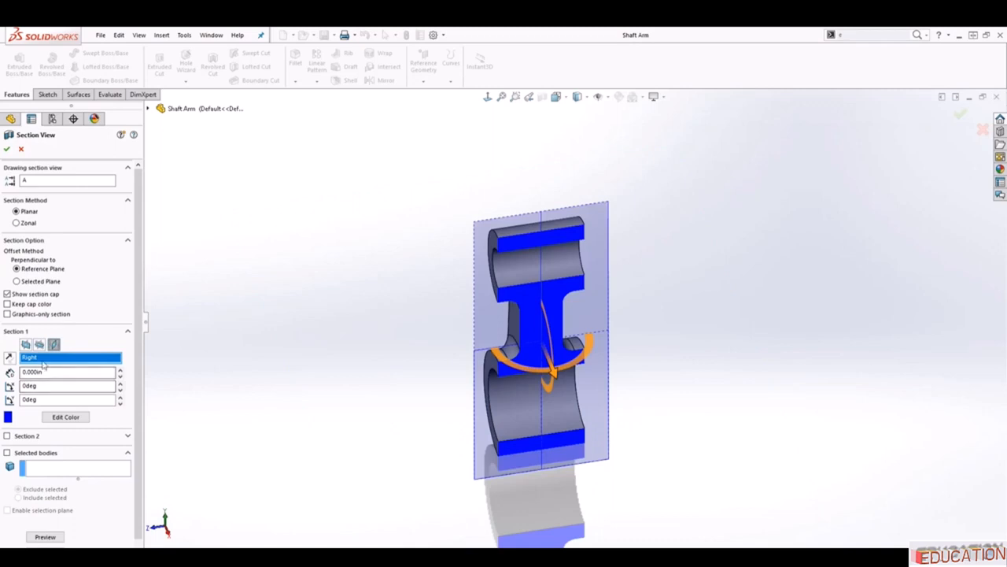
middle_drag(352, 412, 365, 355)
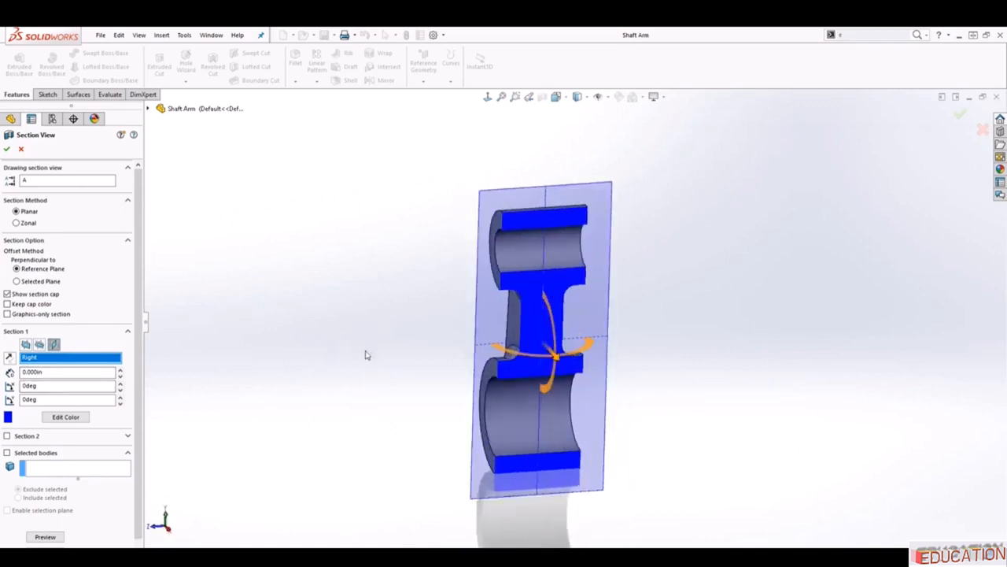
click(6, 148)
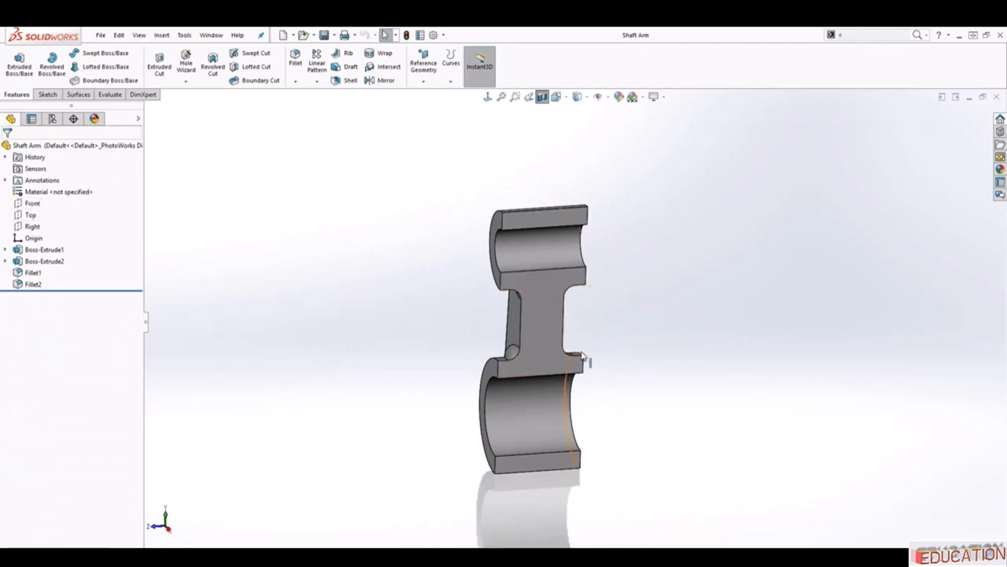
Step: Examine the arm's Right-plane cut from several angles and switch the section view off
middle_drag(582, 356, 459, 357)
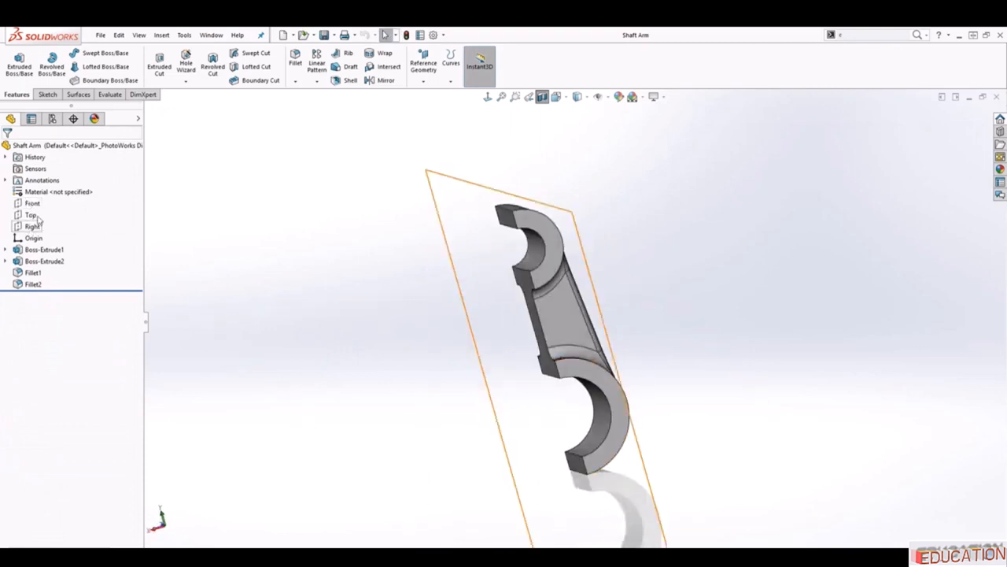
mouse_move(581, 406)
middle_down()
mouse_move(571, 396)
mouse_move(600, 431)
mouse_move(586, 396)
middle_up()
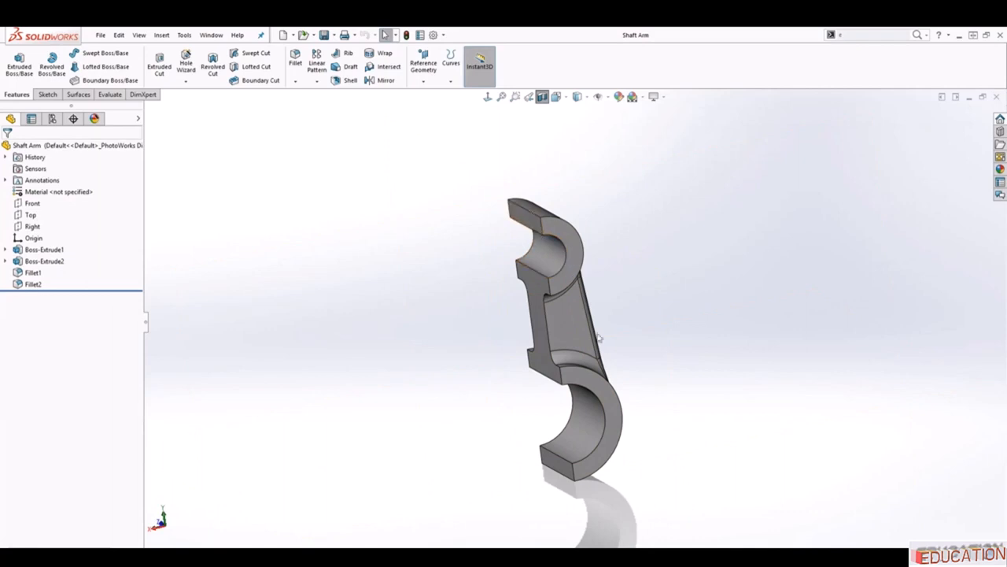
click(542, 97)
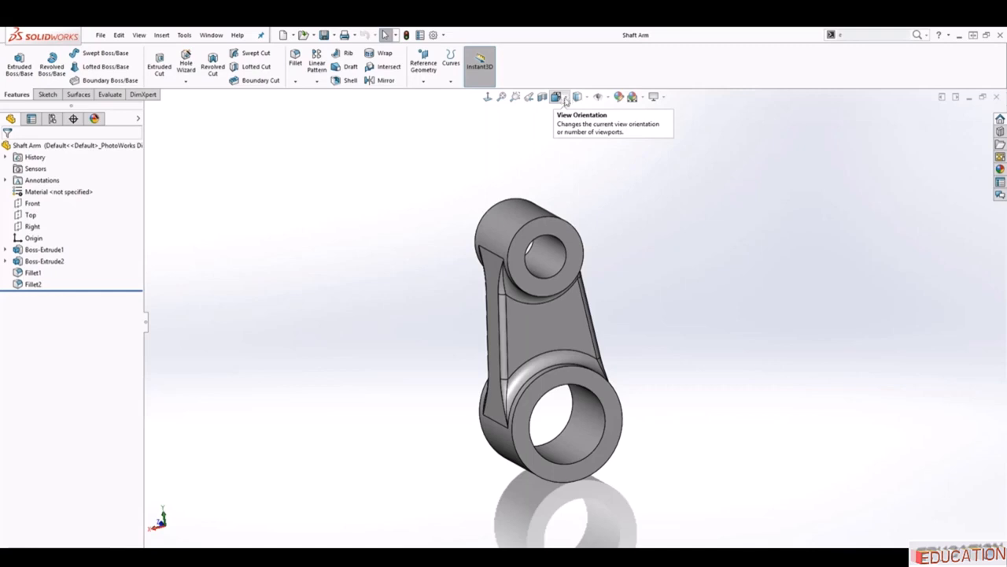
Step: Use the View Selector to orient the arm to an angled view from above and to the view straight down
click(565, 100)
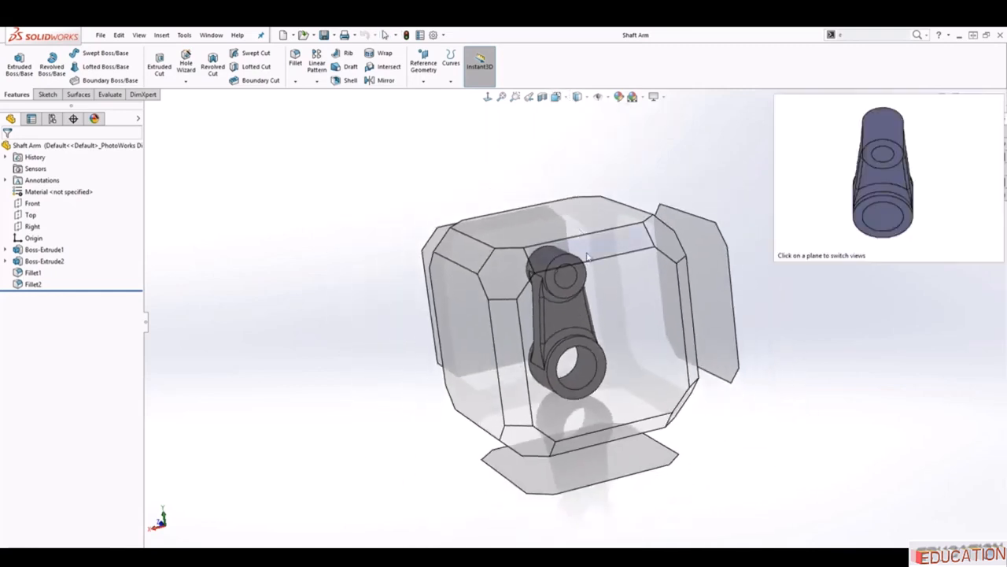
click(587, 252)
click(563, 99)
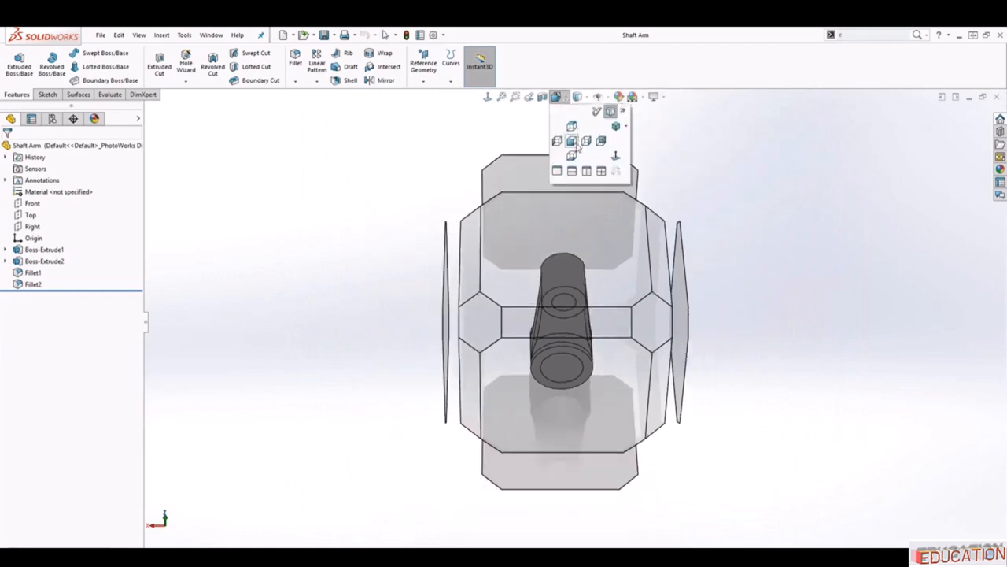
mouse_move(592, 260)
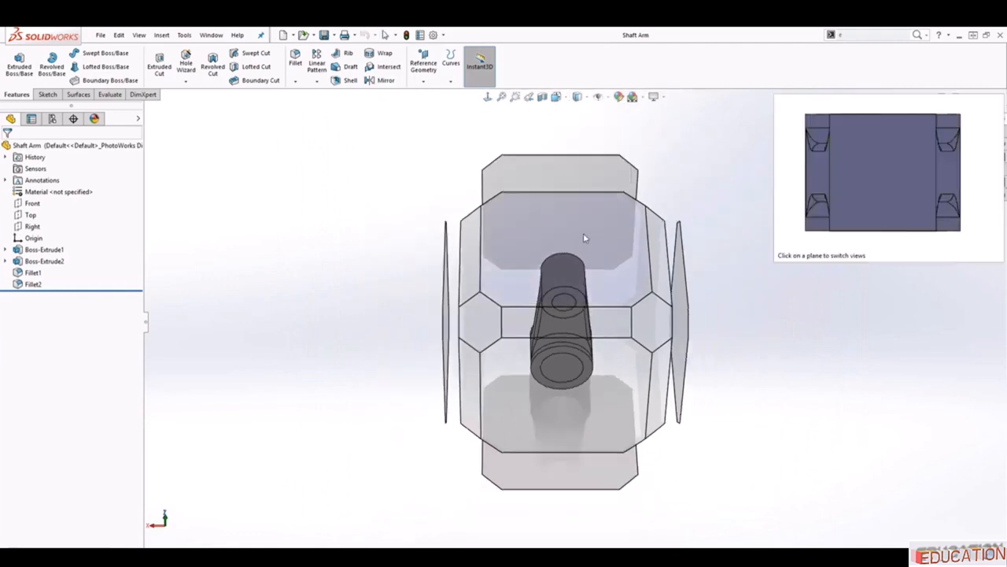
click(584, 235)
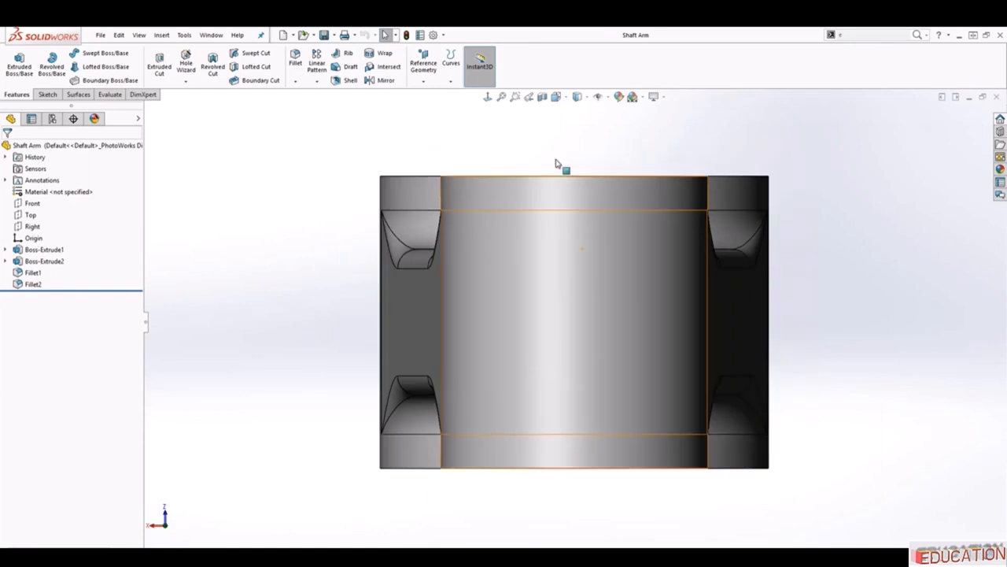
Step: Show the View Selector around the arm again, turn it to an oblique angle and dismiss it without choosing a face
click(557, 97)
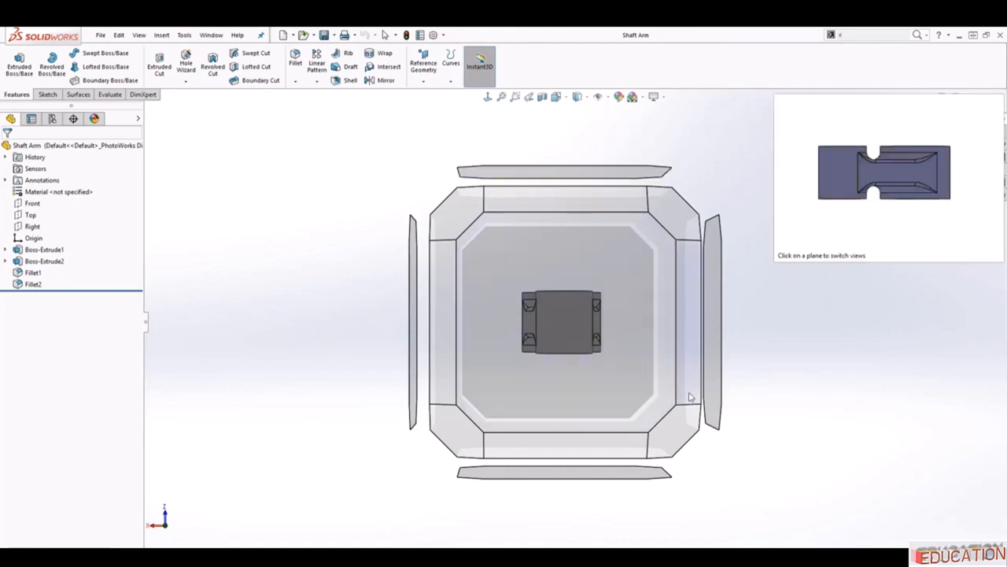
middle_drag(776, 461, 665, 254)
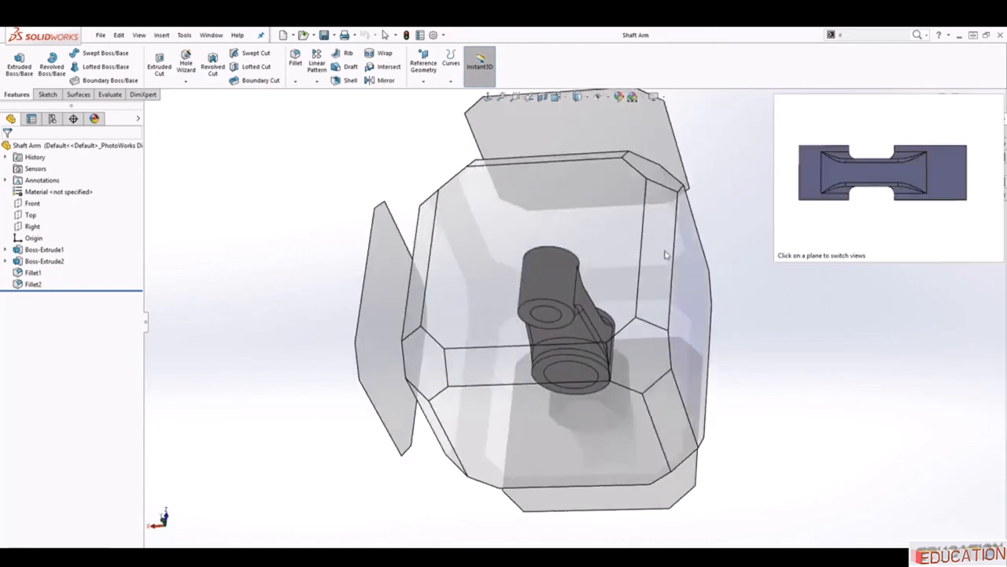
click(823, 381)
scroll(712, 320, up, 4)
middle_drag(605, 157, 596, 105)
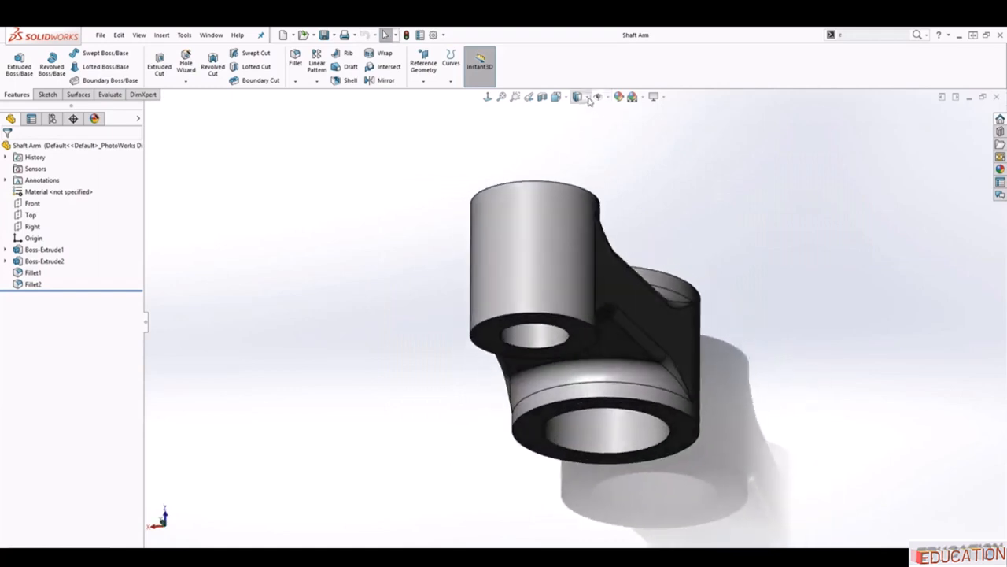
Step: Display the arm as Shaded With Edges and examine it with both bosses in sight
click(588, 97)
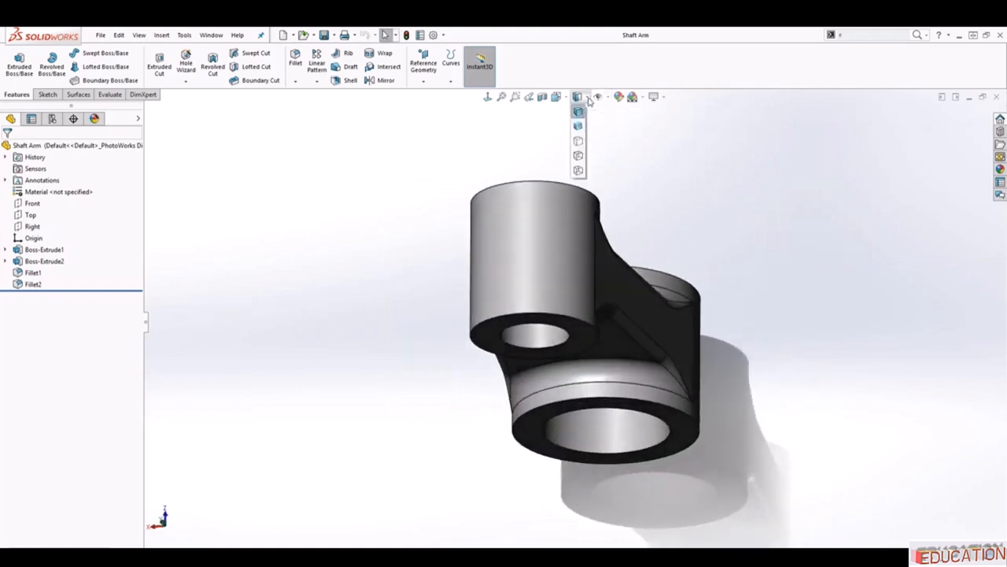
click(579, 114)
middle_drag(582, 224, 594, 162)
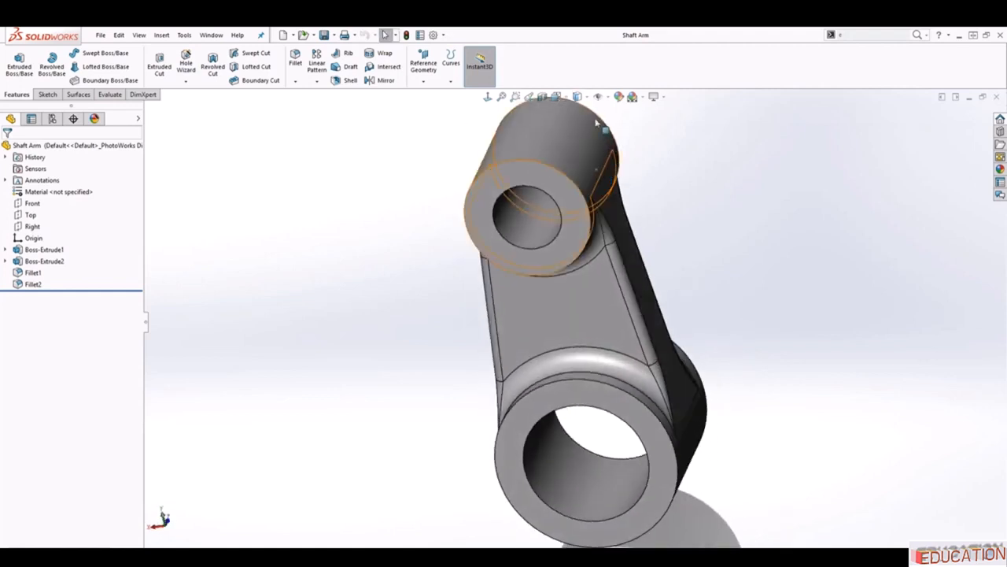
click(587, 97)
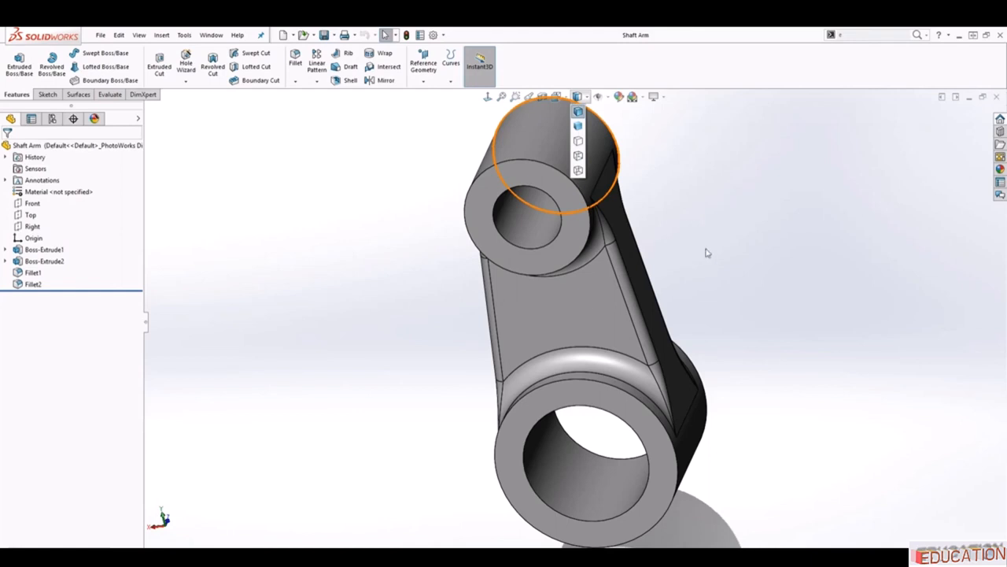
scroll(687, 207, up, 5)
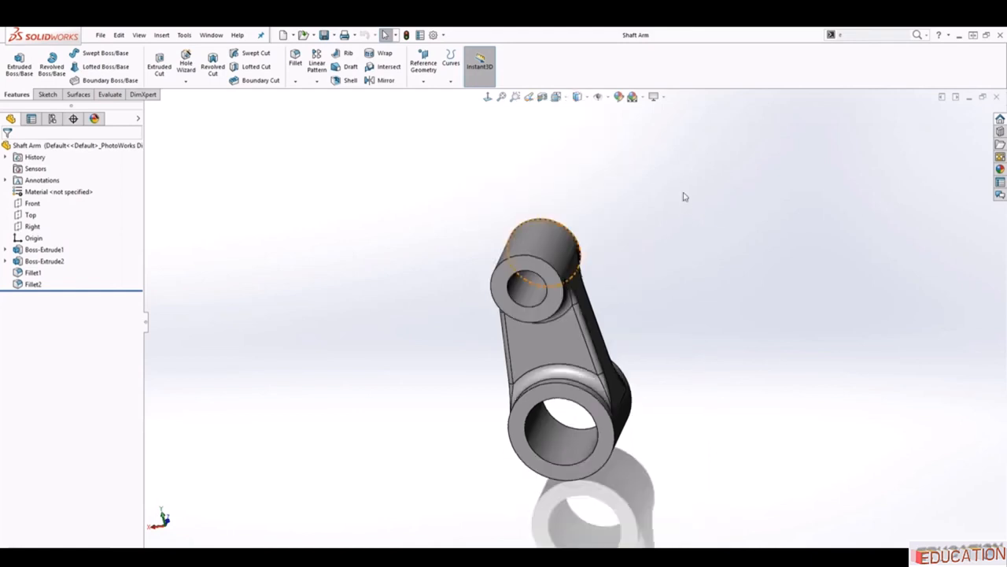
Step: Switch the display style to Shaded without edges and turn the arm to view its narrow side
click(588, 98)
click(579, 133)
scroll(567, 308, down, 4)
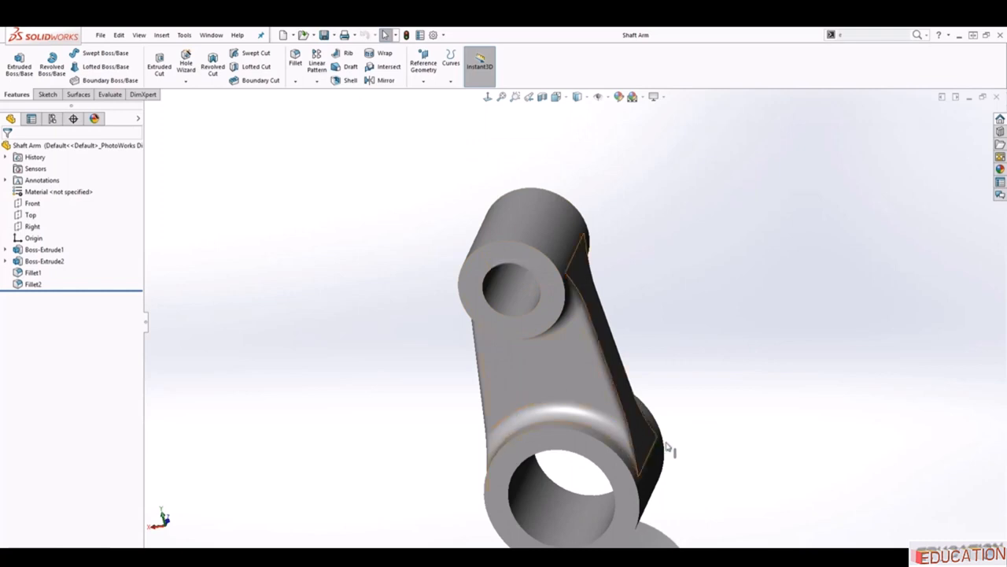
middle_drag(715, 440, 586, 135)
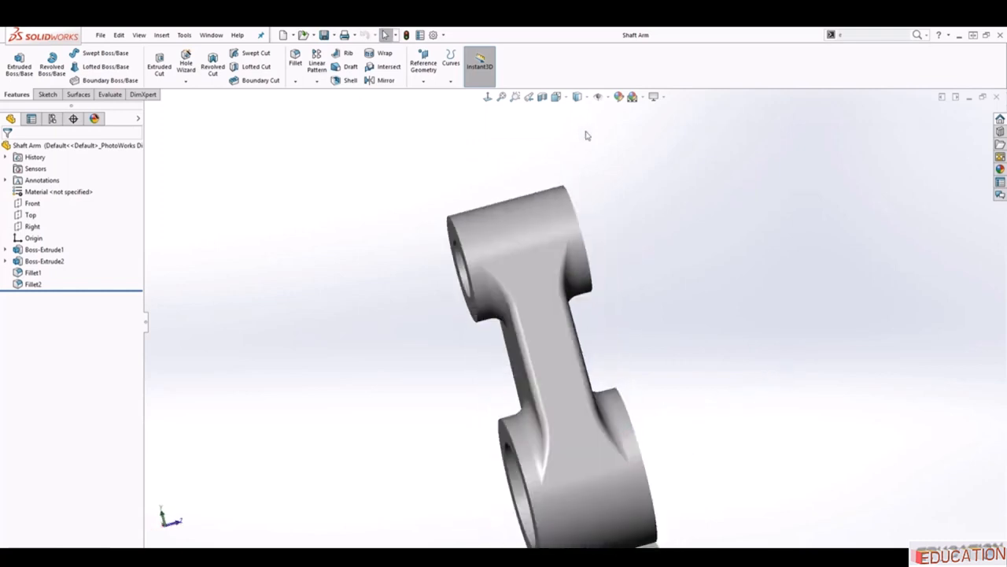
Step: Display the arm with Hidden Lines Removed and with Hidden Lines Visible, turning it in each style
click(567, 97)
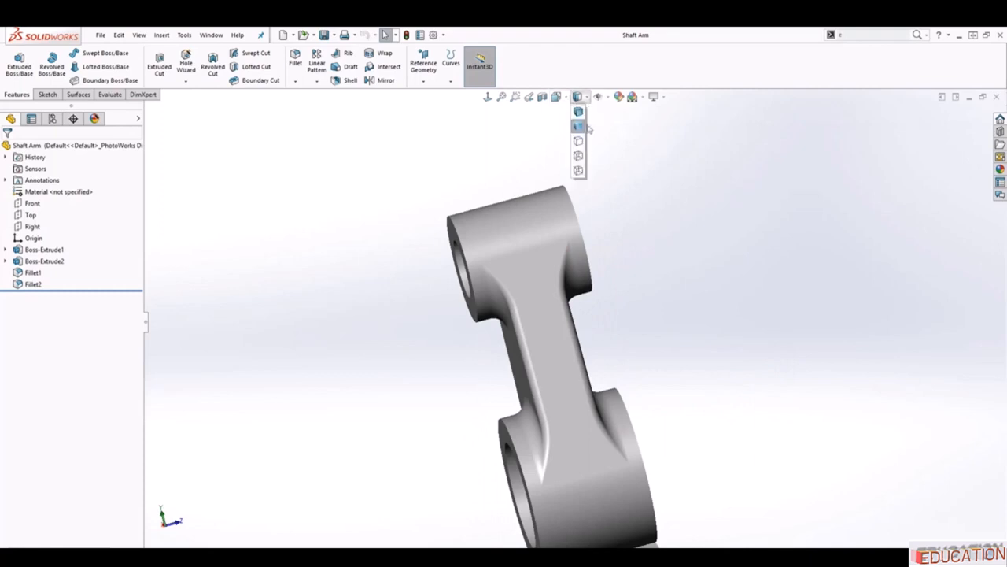
click(584, 146)
mouse_move(577, 315)
middle_down()
mouse_move(679, 301)
mouse_move(653, 306)
mouse_move(597, 201)
middle_up()
click(577, 96)
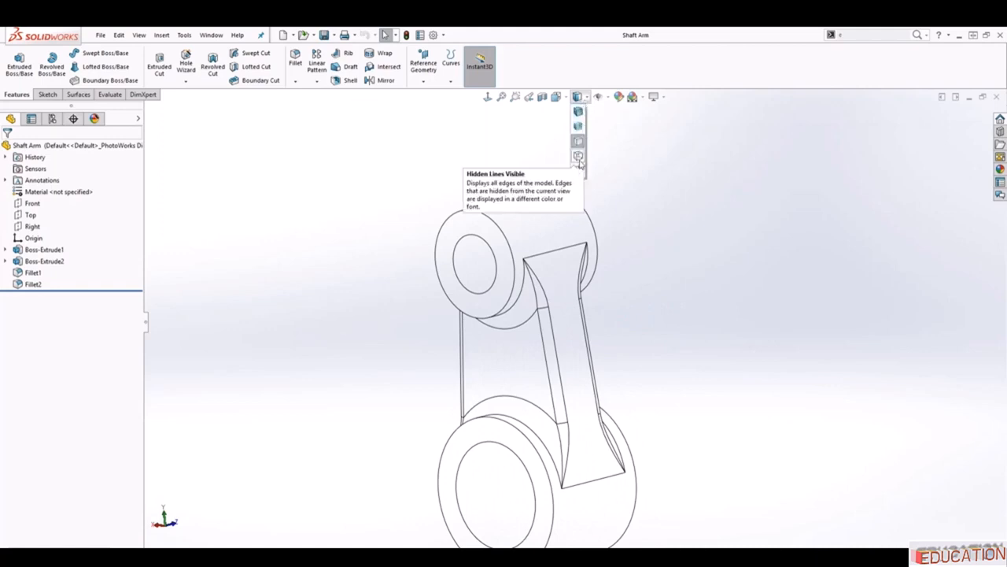
click(579, 157)
mouse_move(579, 287)
middle_down()
mouse_move(524, 412)
mouse_move(579, 414)
mouse_move(595, 301)
middle_up()
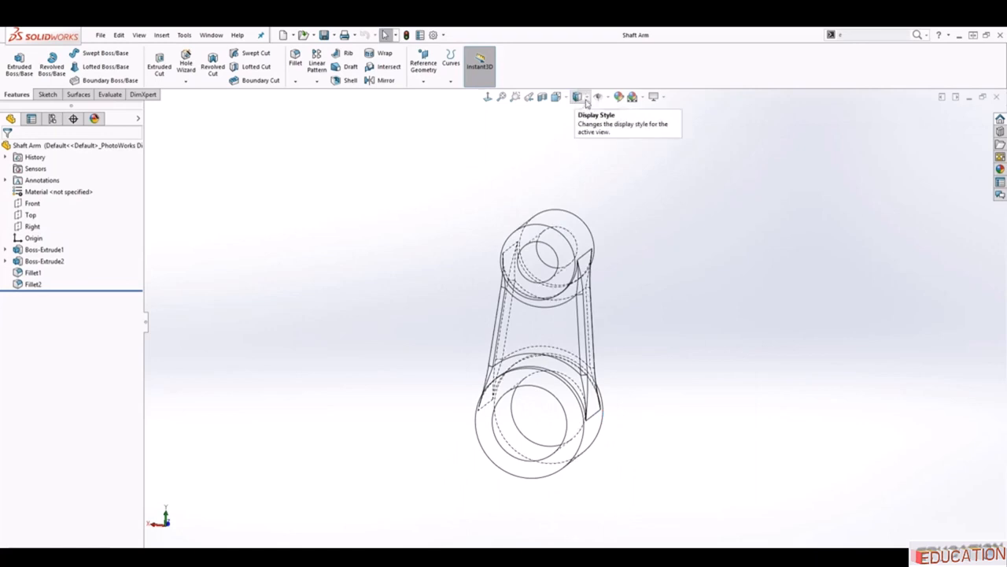
Step: Return the display style to Shaded With Edges and rotate the arm to show its front and side
click(585, 98)
click(580, 118)
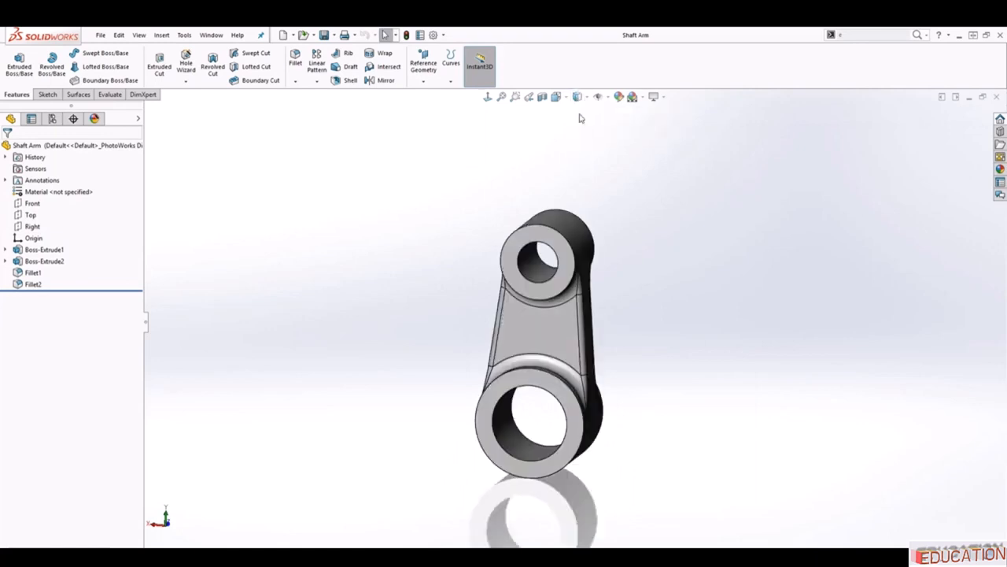
mouse_move(562, 162)
middle_down()
mouse_move(598, 260)
mouse_move(640, 317)
mouse_move(597, 325)
mouse_move(586, 270)
middle_up()
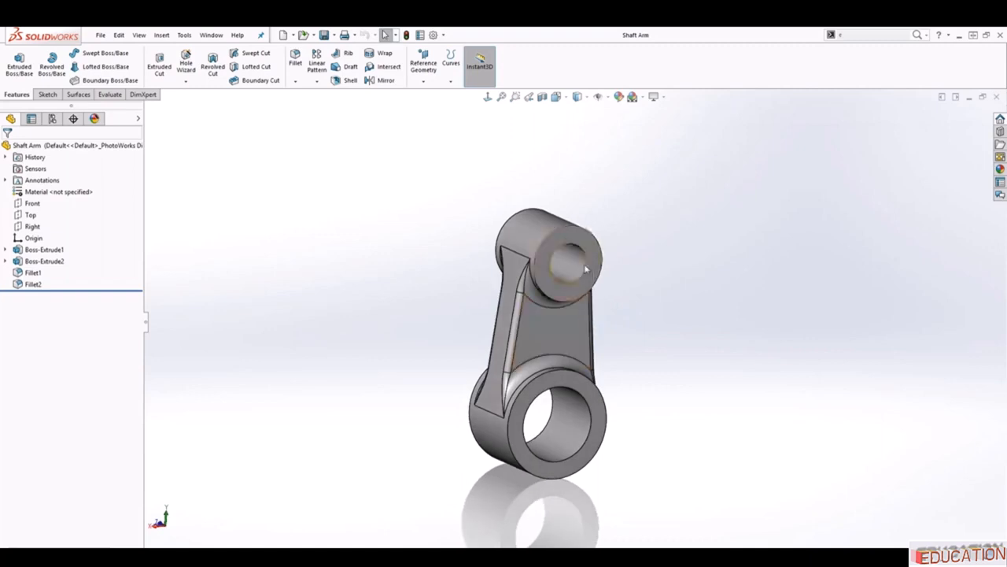
Step: Open the appearance editor for the whole part and accept it with the existing color
click(607, 97)
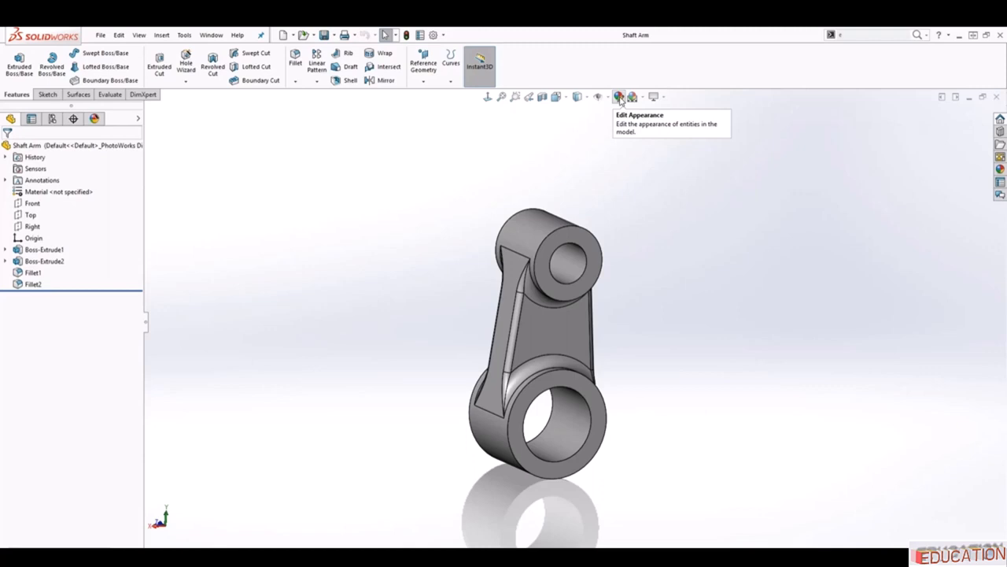
click(619, 96)
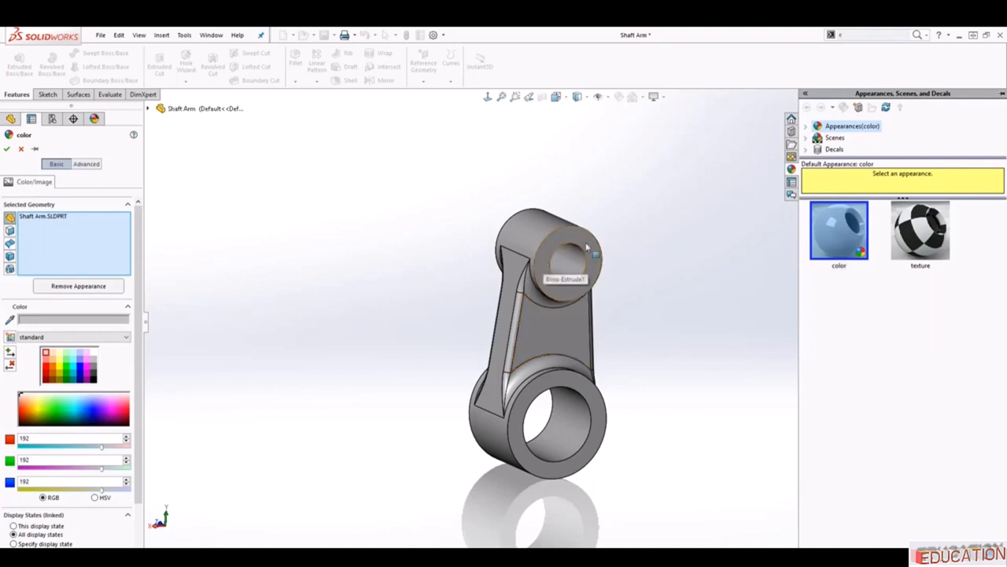
click(576, 139)
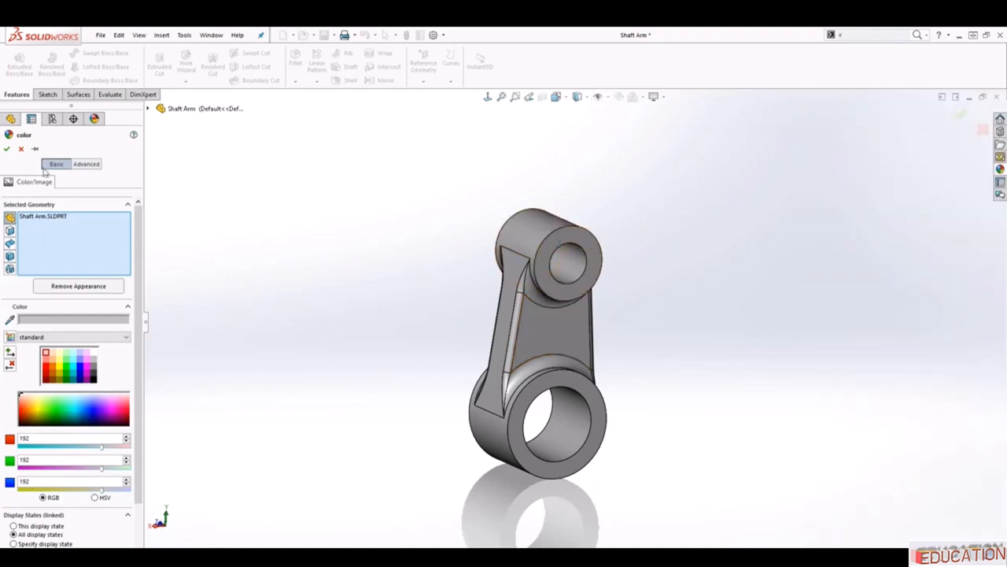
click(7, 148)
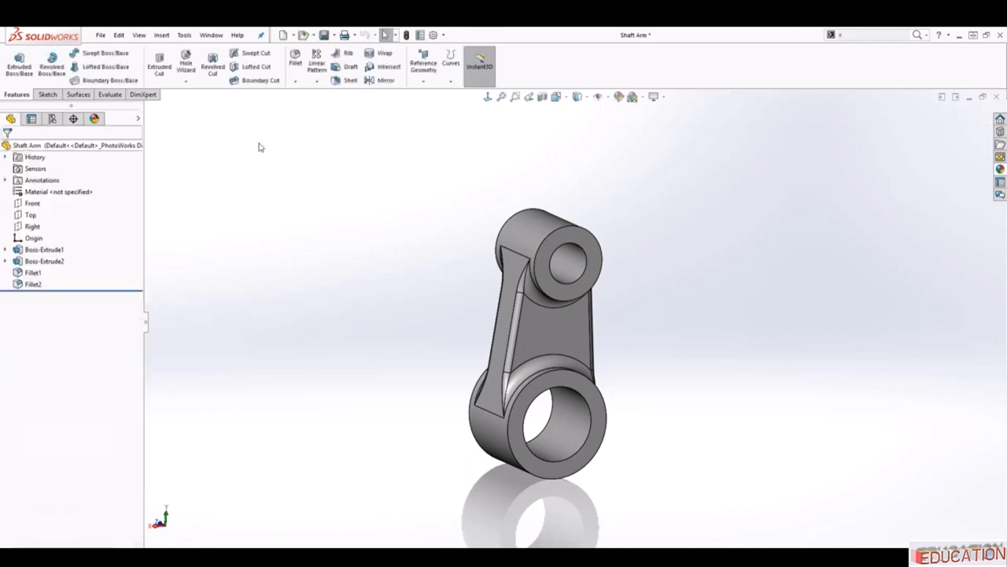
Step: Apply the Plain White scene and the Backdrop - Grey with Overhead Light scene to the arm
click(641, 98)
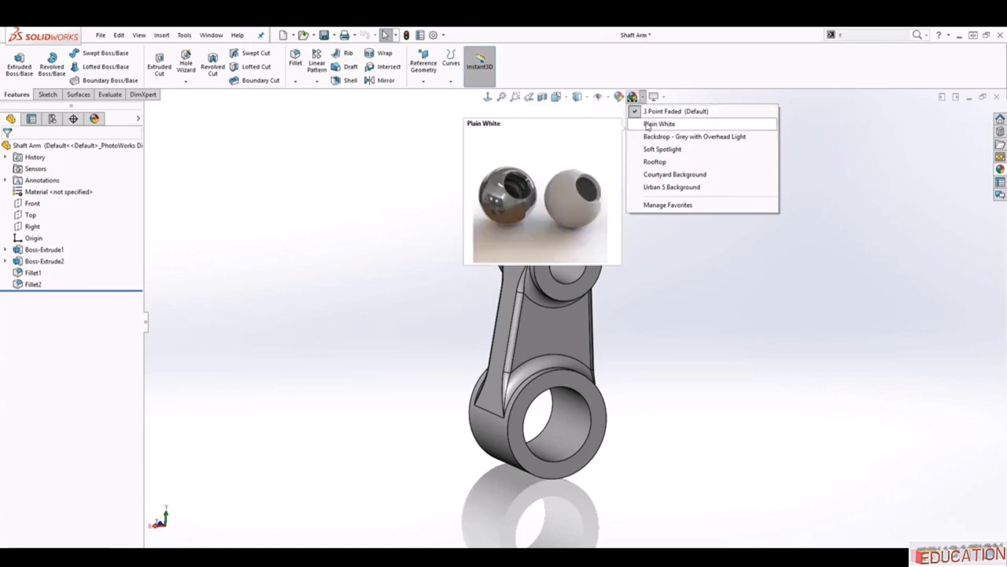
click(648, 124)
click(635, 96)
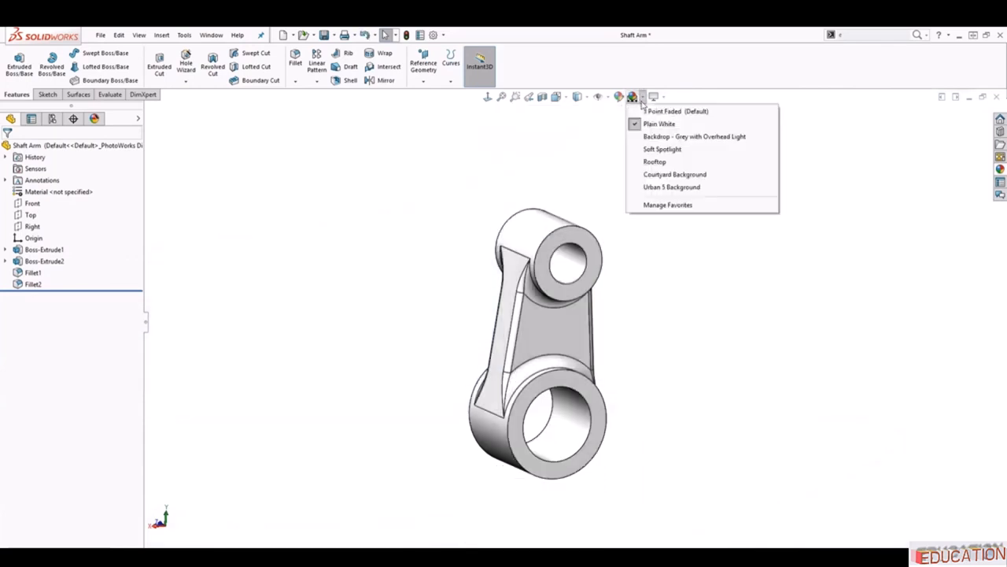
click(652, 150)
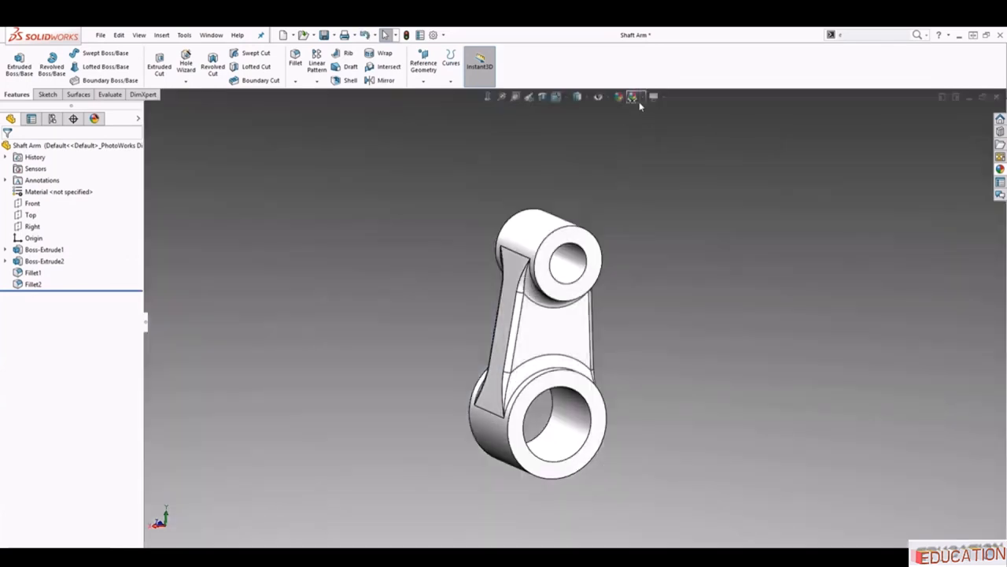
Step: Apply the Soft Spotlight scene to the arm, and return the background to the 3 Point Faded scene
click(636, 98)
click(654, 157)
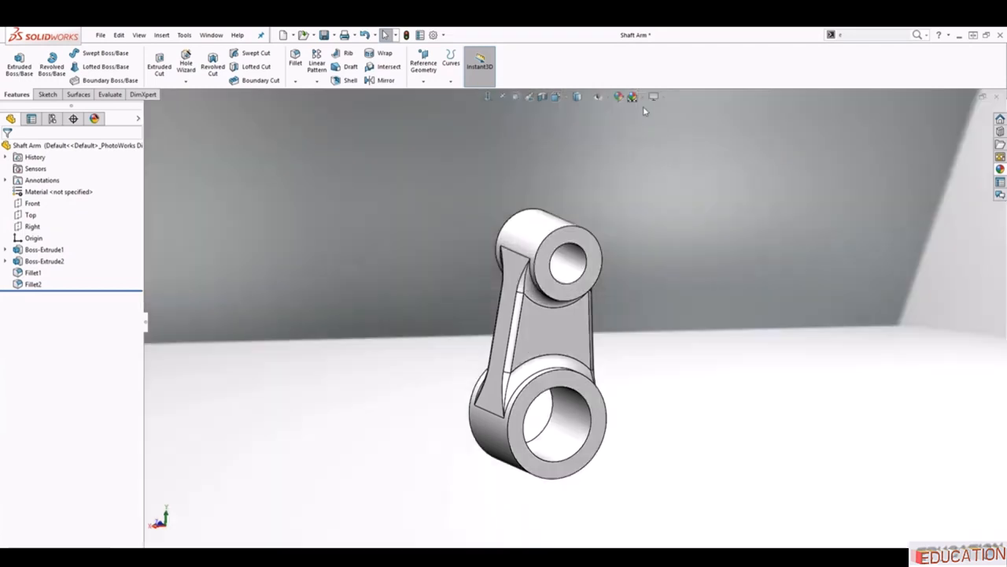
click(634, 96)
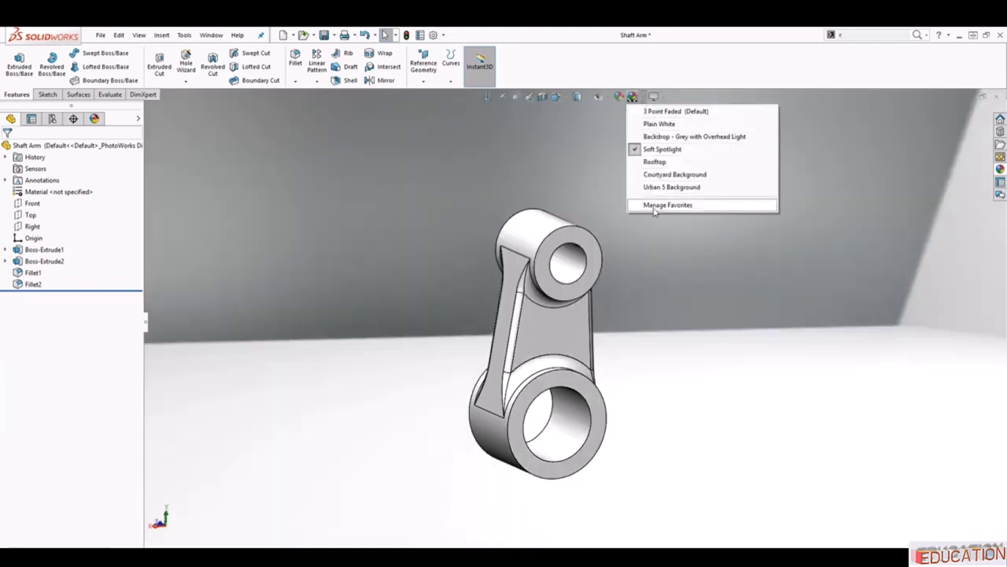
click(653, 112)
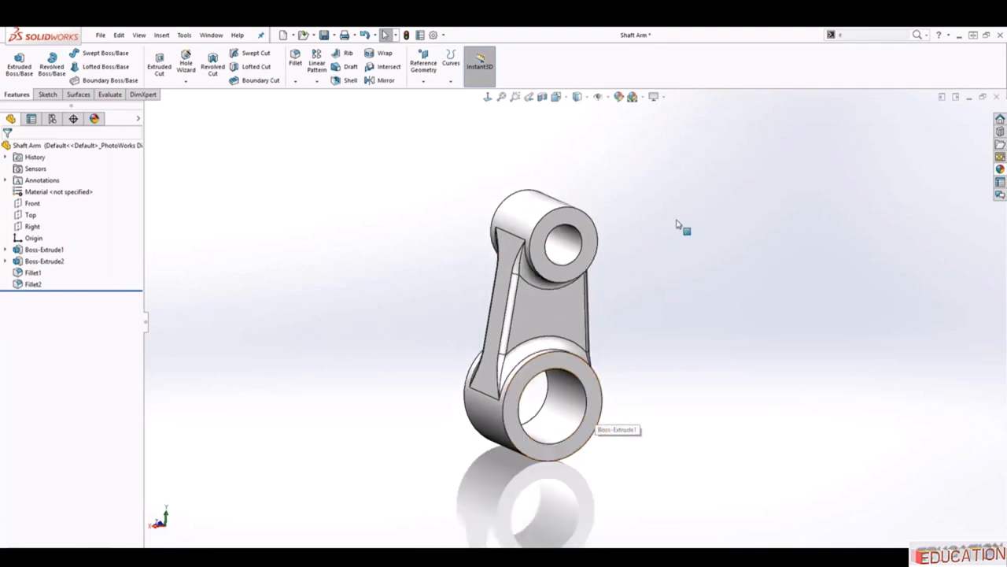
Step: Turn on Perspective to view the arm from its narrow side, and turn Perspective back off
click(662, 98)
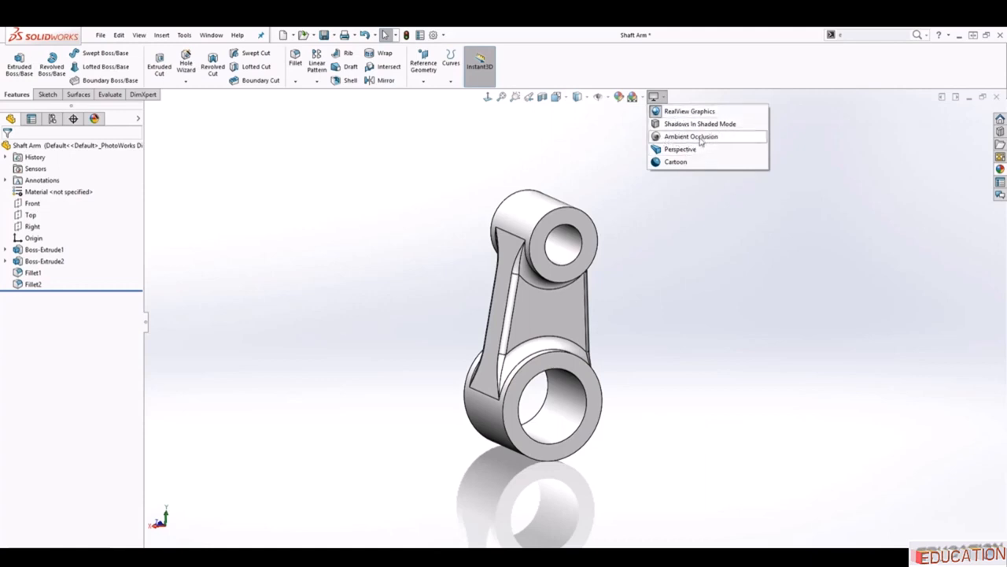
click(679, 149)
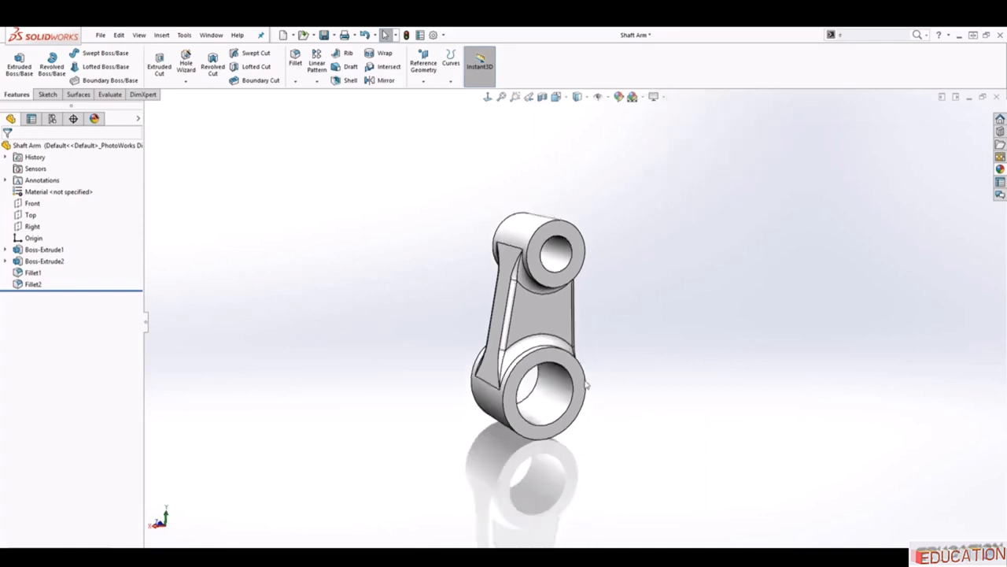
middle_drag(585, 385, 442, 369)
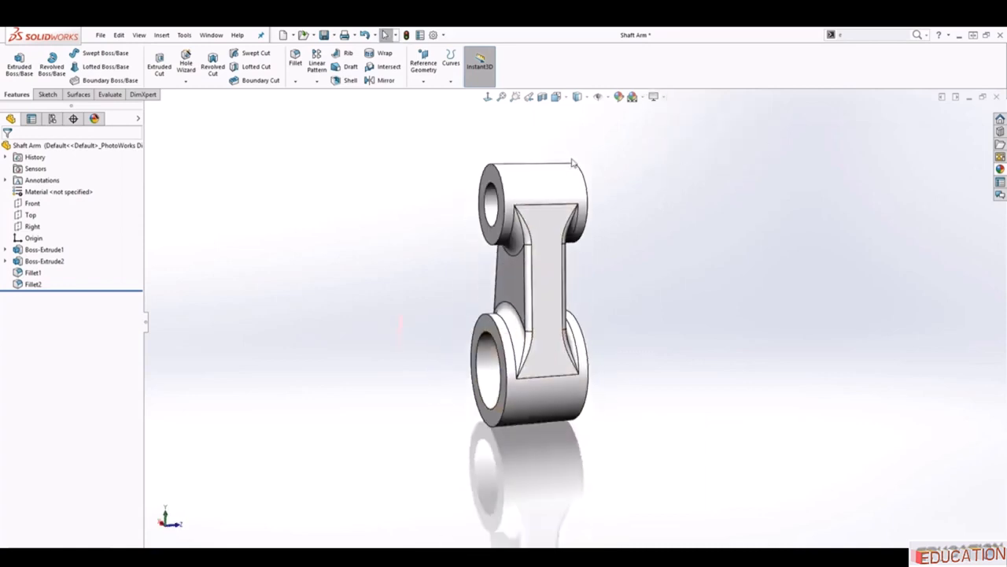
click(487, 97)
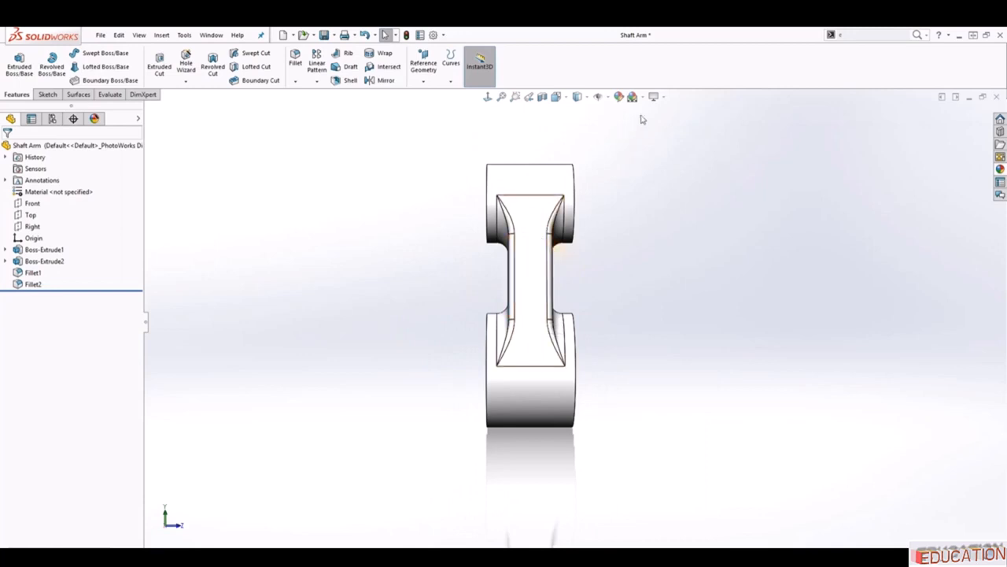
click(665, 97)
click(657, 147)
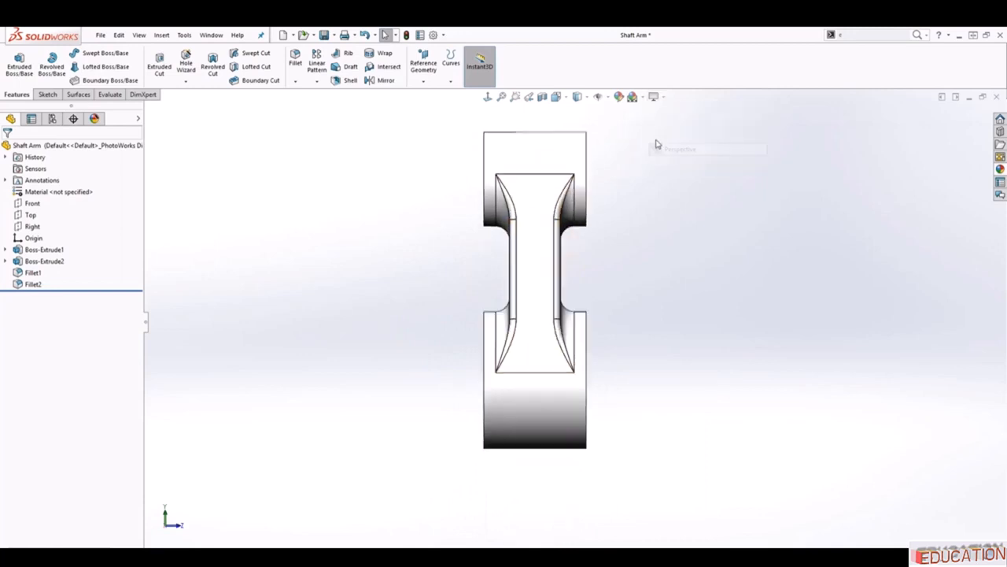
Step: Turn off RealView Graphics and orient the arm straight on to its front face
click(661, 97)
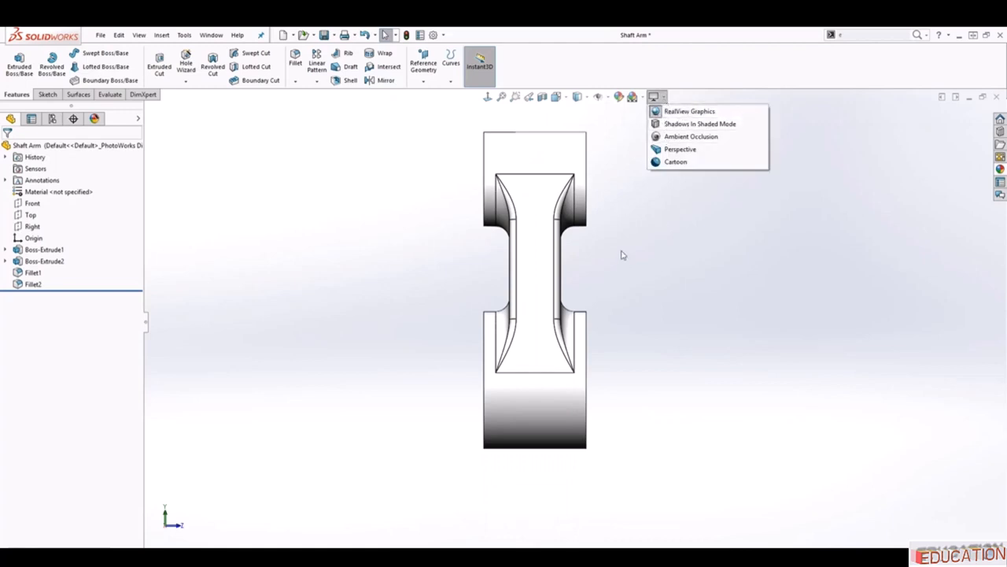
click(655, 114)
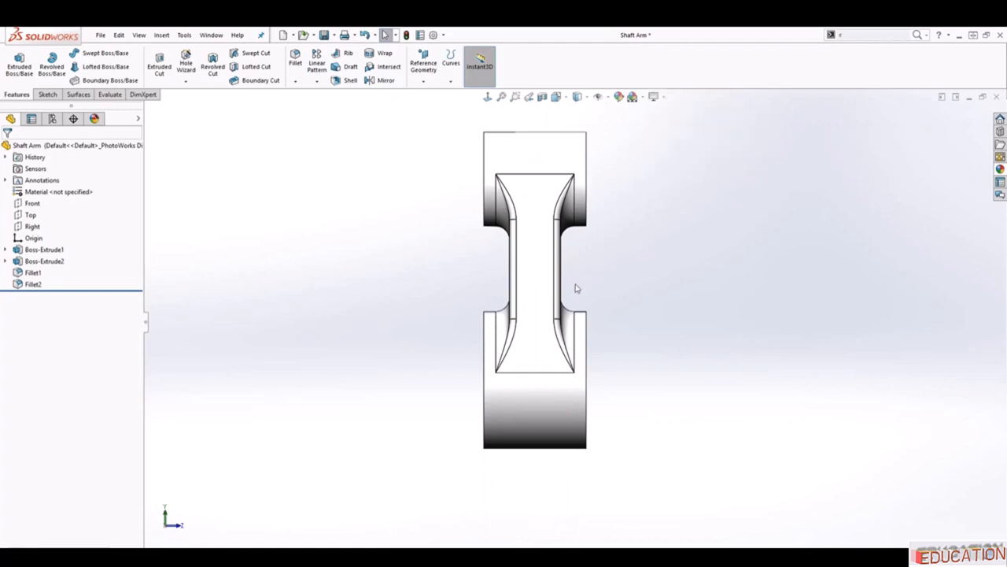
middle_drag(577, 288, 516, 294)
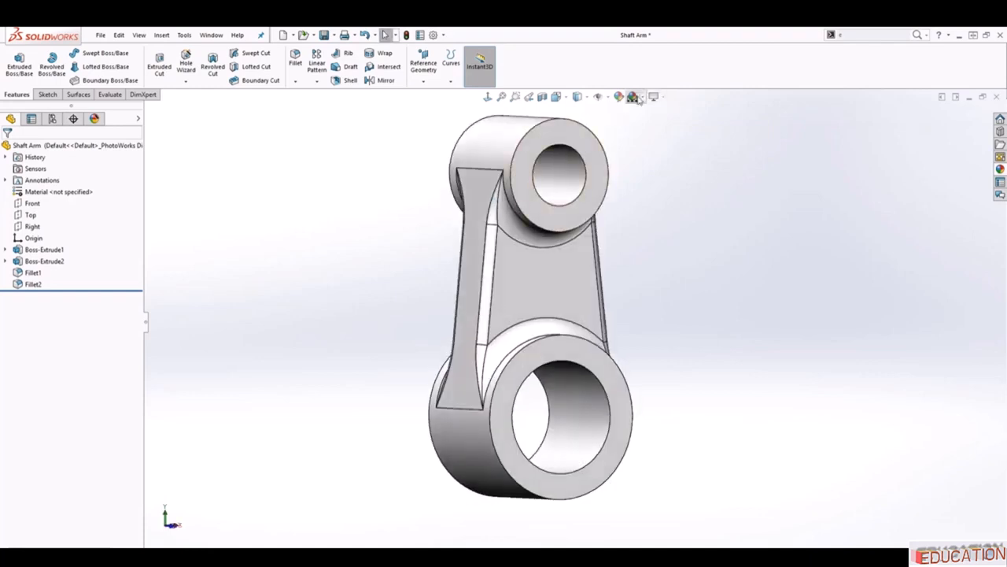
click(488, 97)
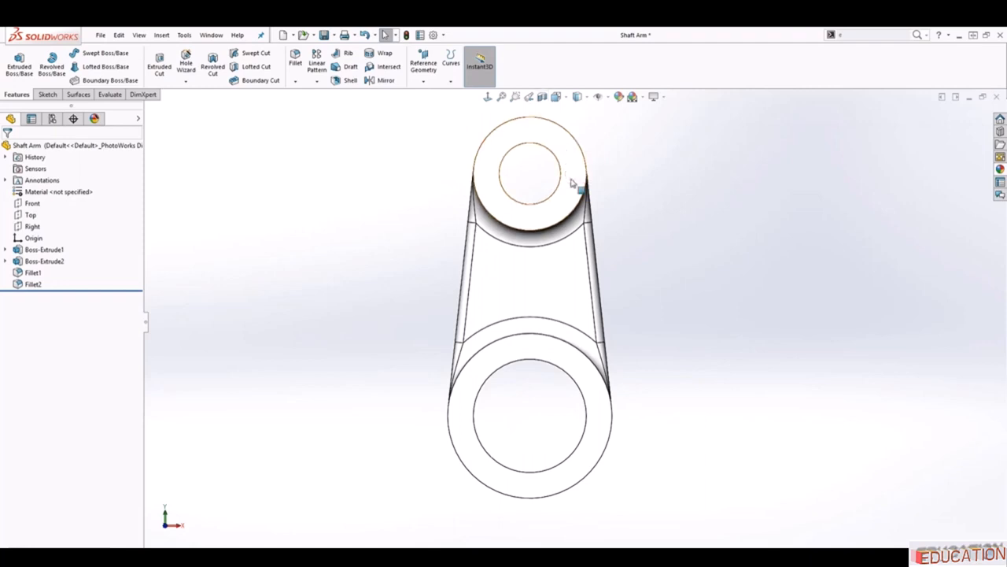
scroll(569, 189, down, 2)
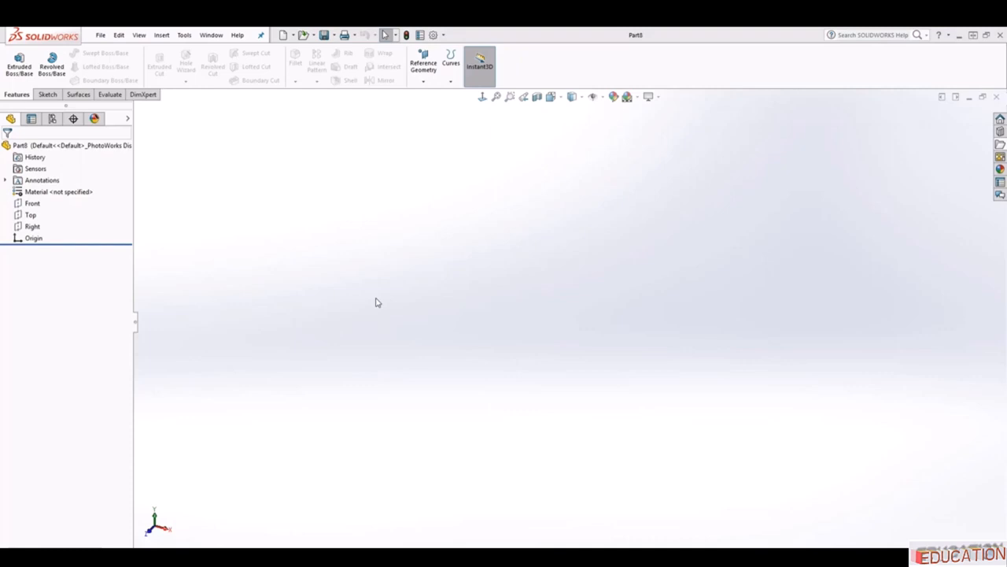
Step: Search SOLIDWORKS Help for "extrude"
click(927, 35)
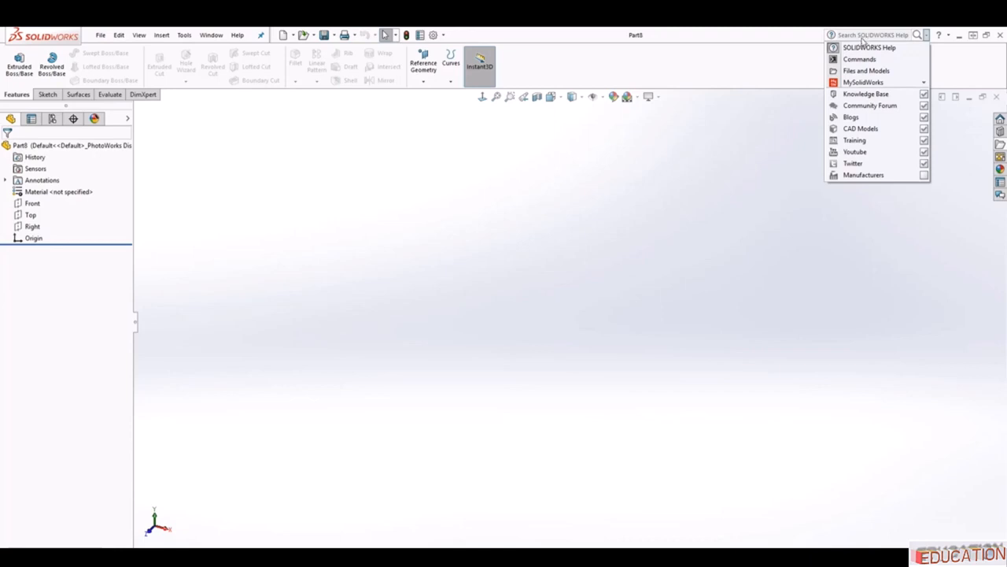
click(865, 35)
click(869, 35)
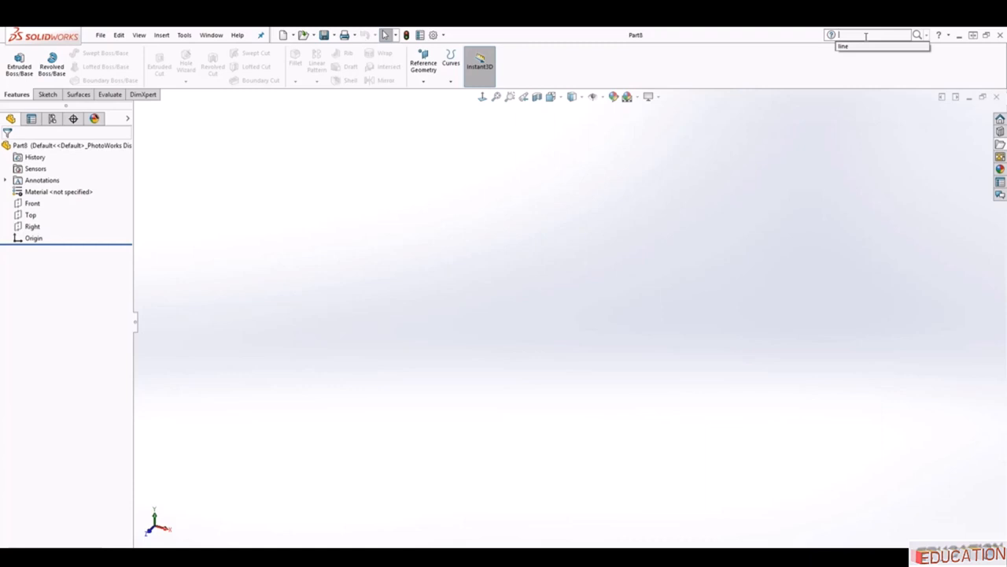
text(de)
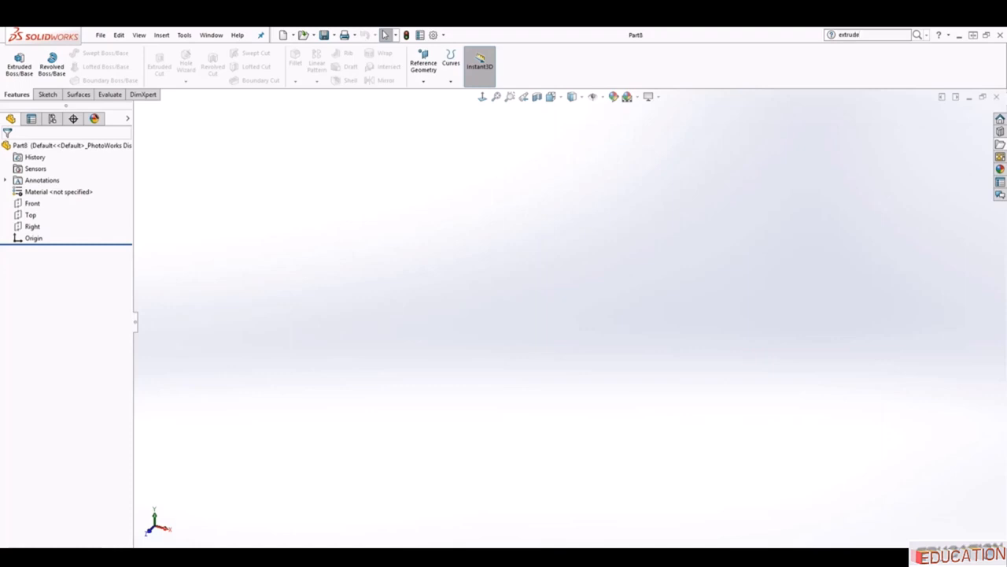
key(Return)
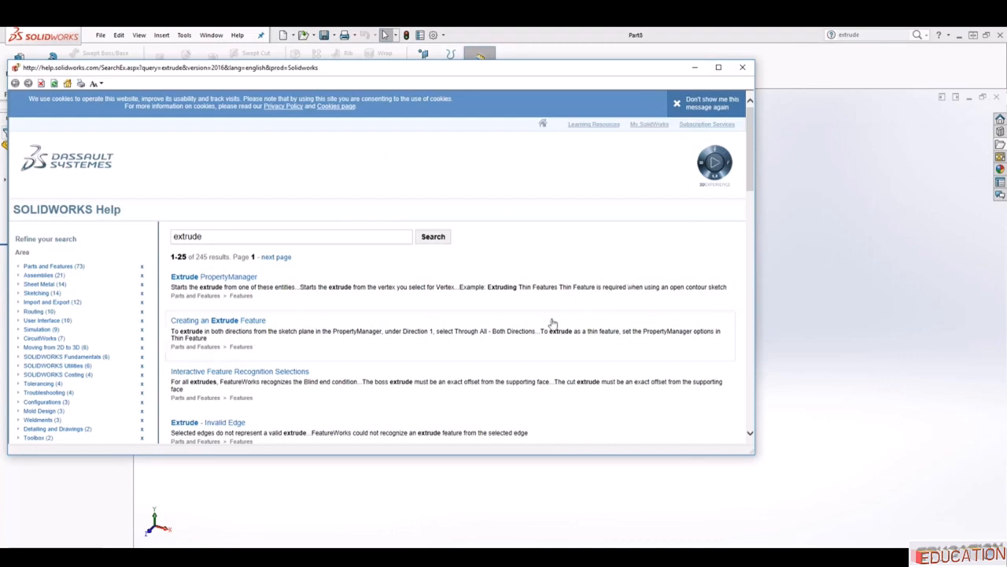
Step: Enlarge the help window, read the topic "Creating an Extrude Feature", and close the help
drag(407, 69, 437, 53)
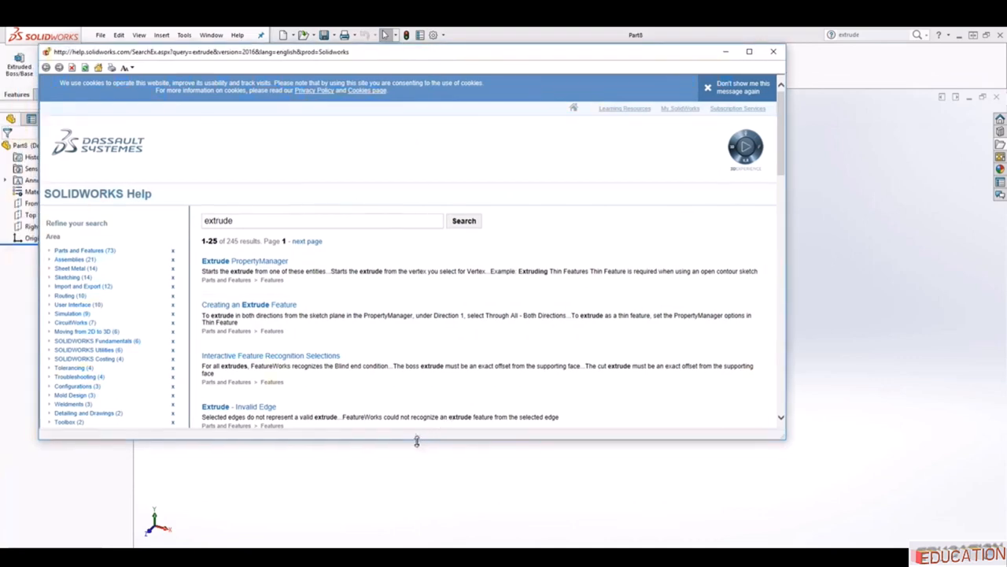
drag(417, 442, 419, 489)
scroll(287, 304, down, 1)
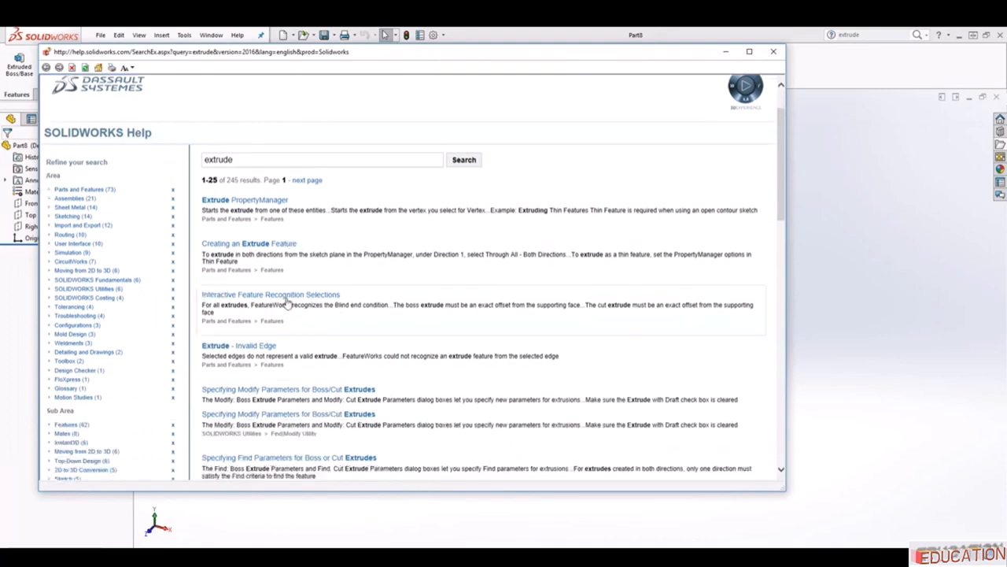
click(245, 245)
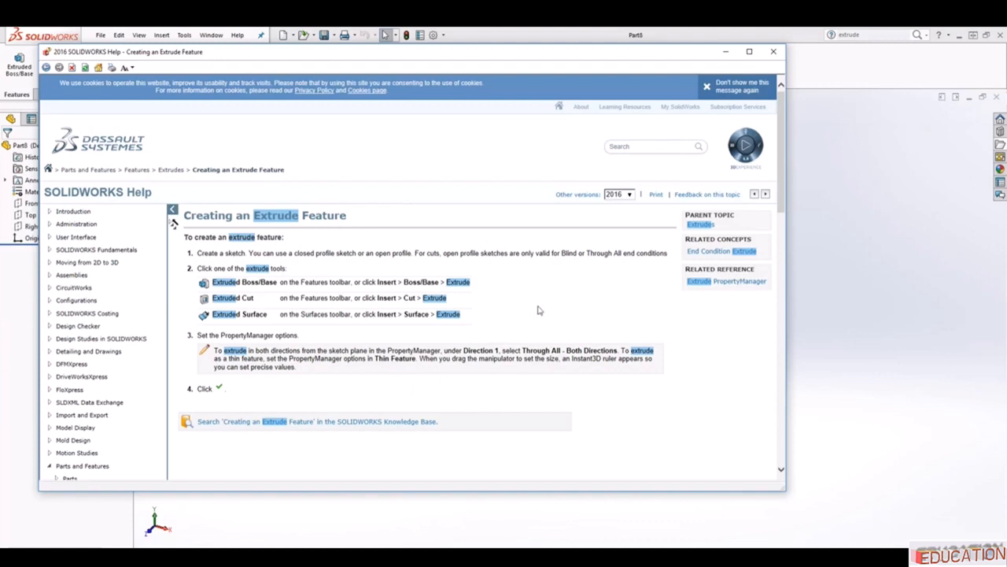
click(774, 54)
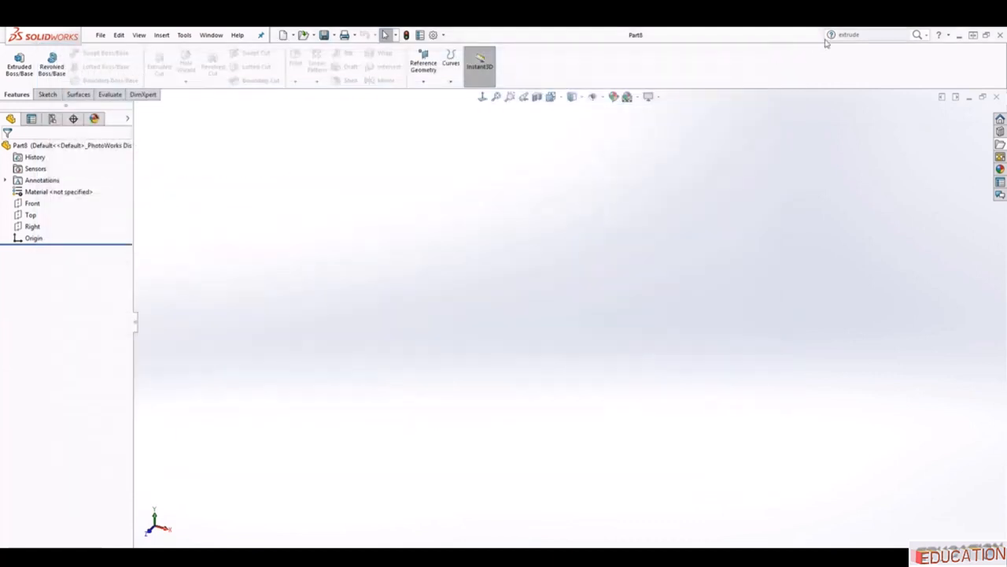
Step: Search SOLIDWORKS Help for "line", read the topic "Sketching Lines", and close the help
click(928, 36)
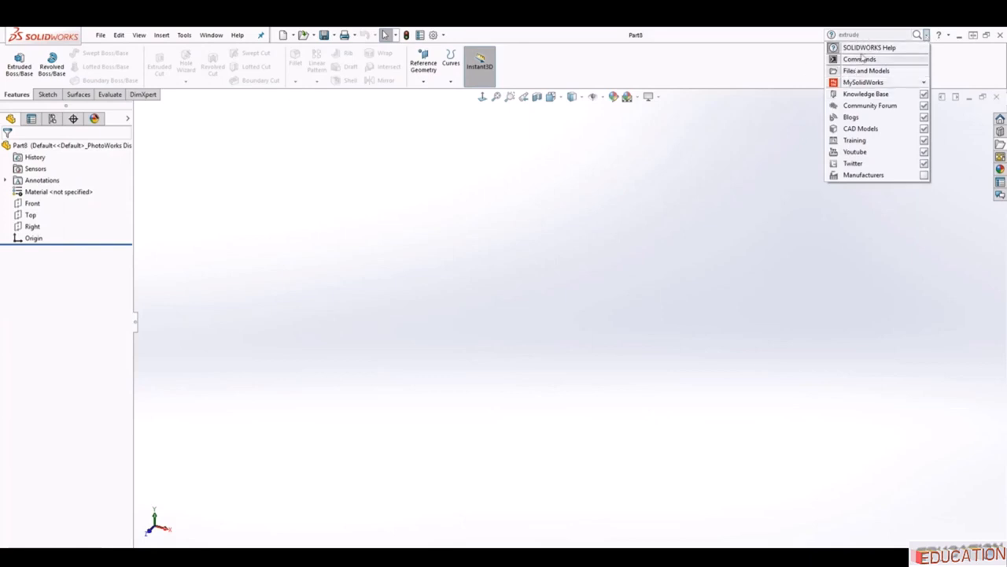
click(865, 37)
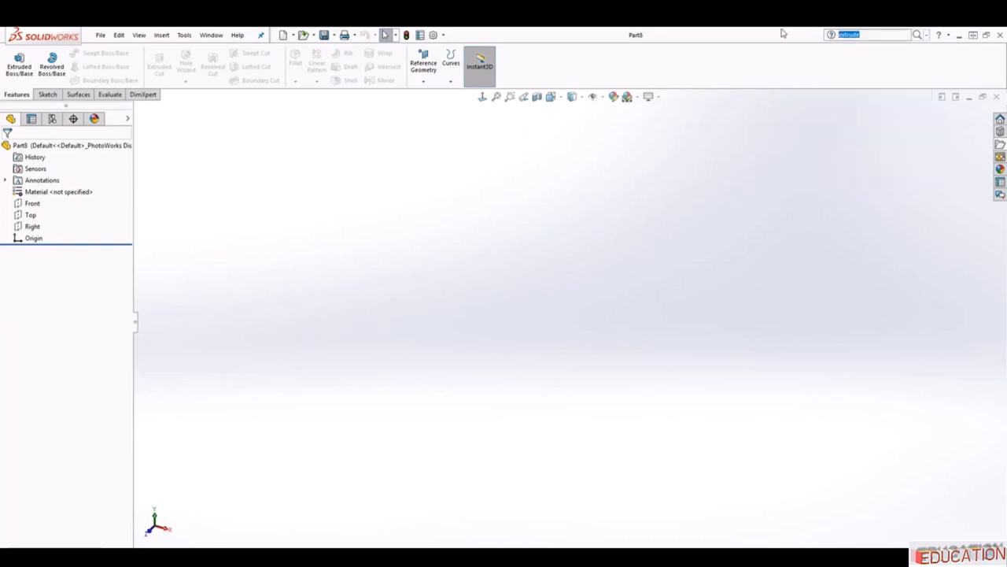
text(line)
key(Return)
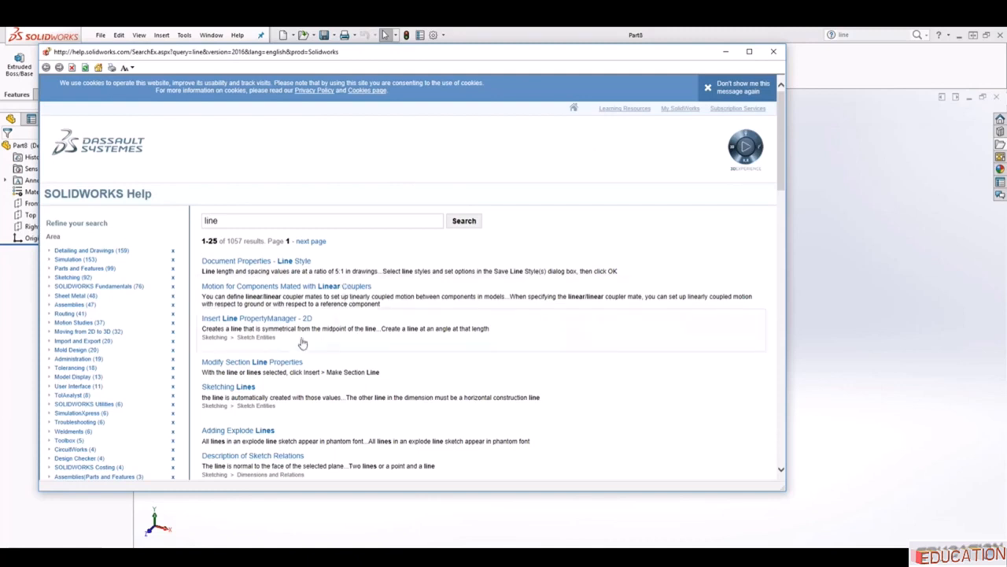
click(228, 388)
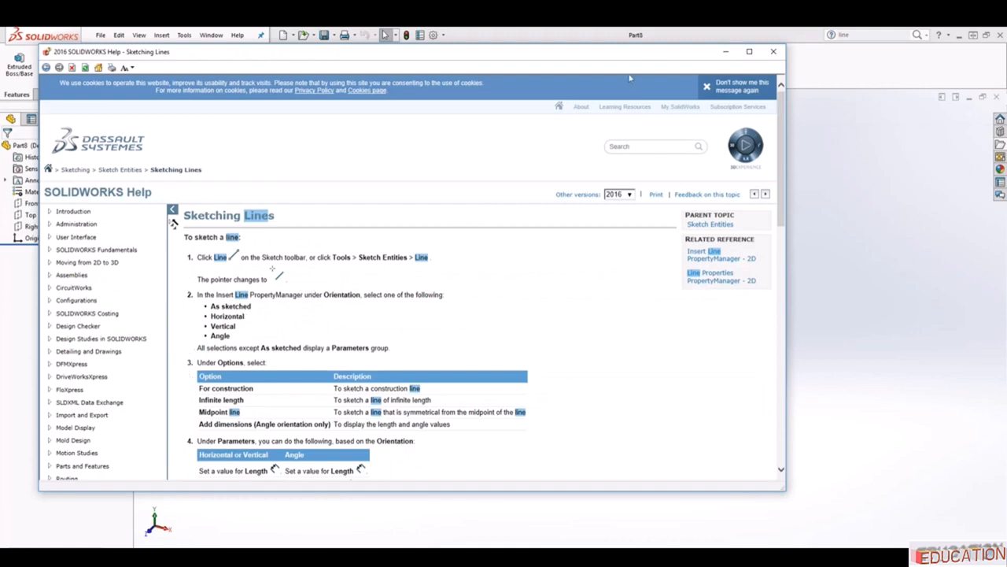
click(774, 51)
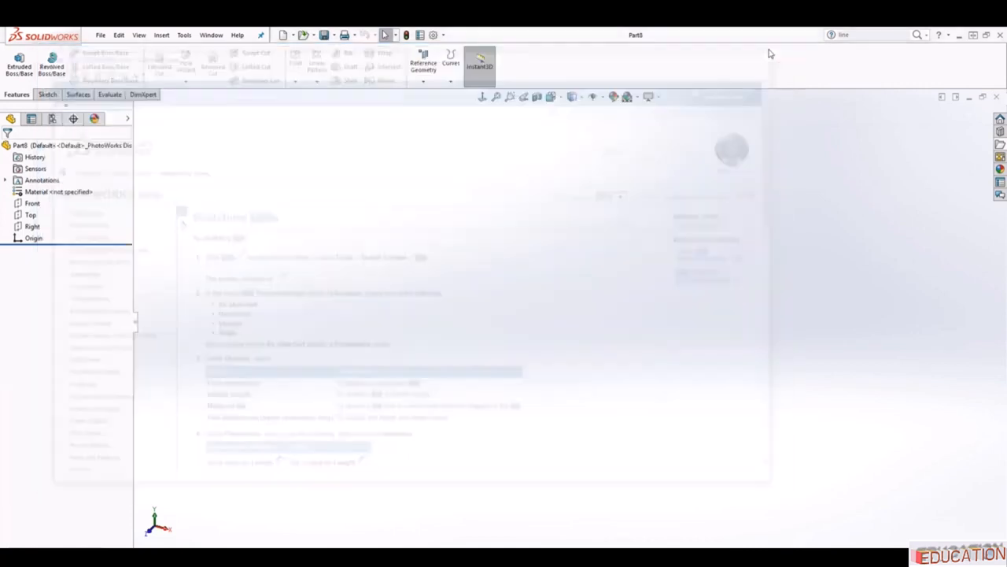
Step: Switch the search scope to Commands, look up "ske", and start the Sketch command from the results
click(927, 34)
click(865, 59)
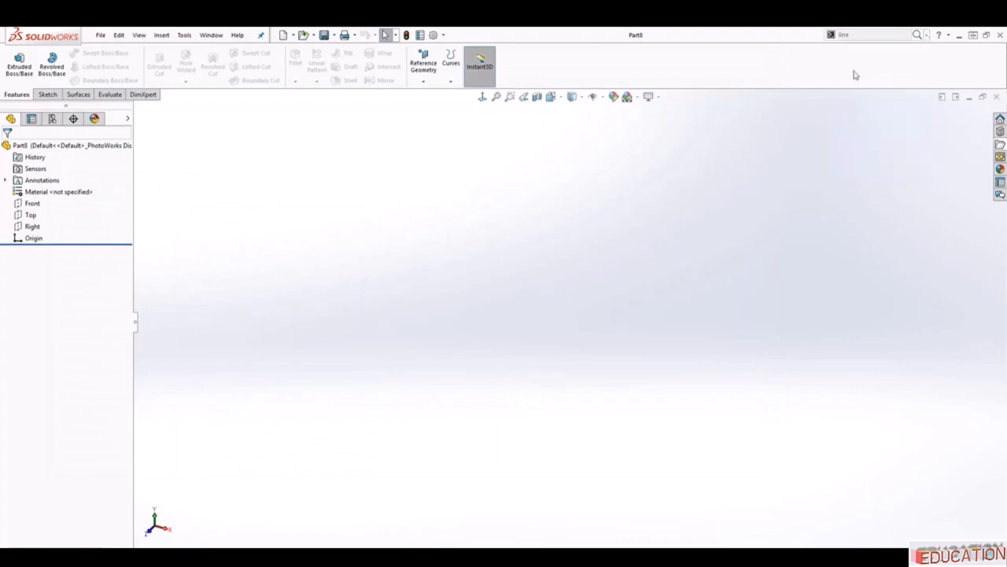
click(854, 35)
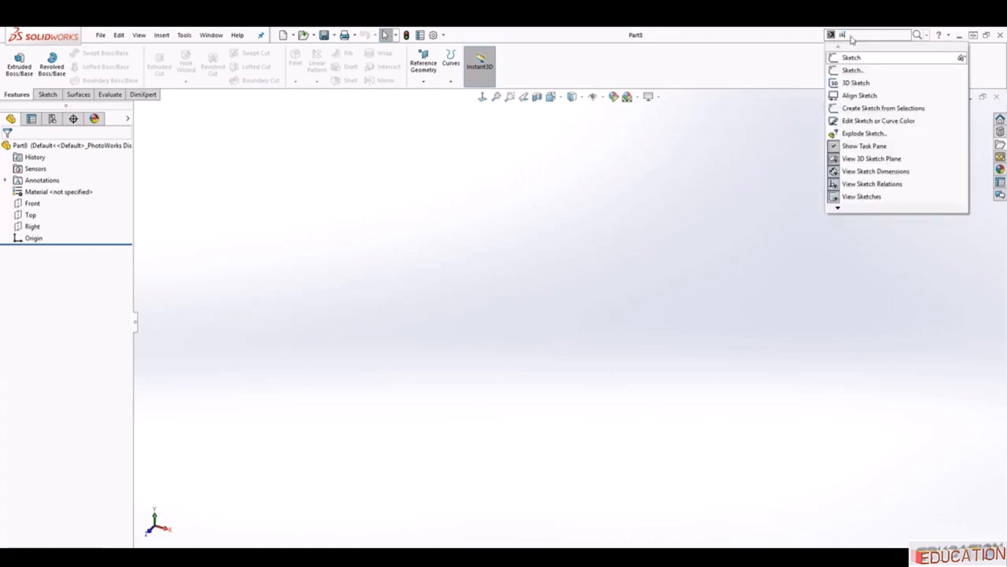
text(e)
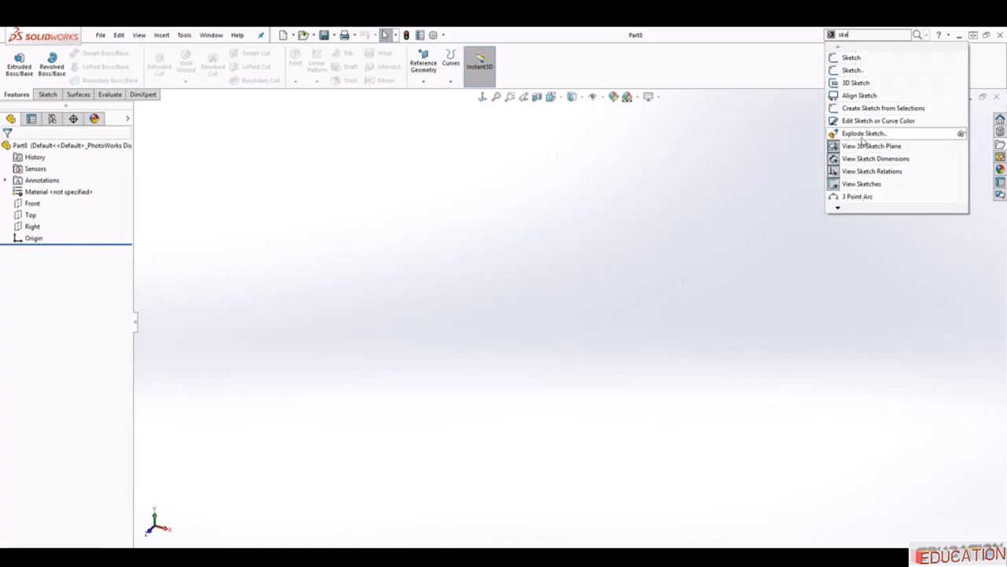
click(852, 58)
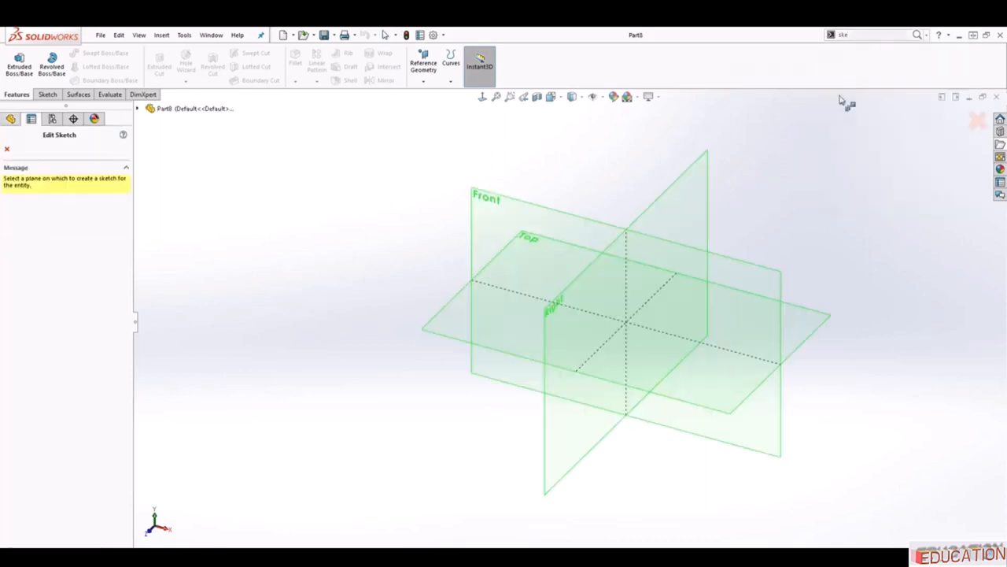
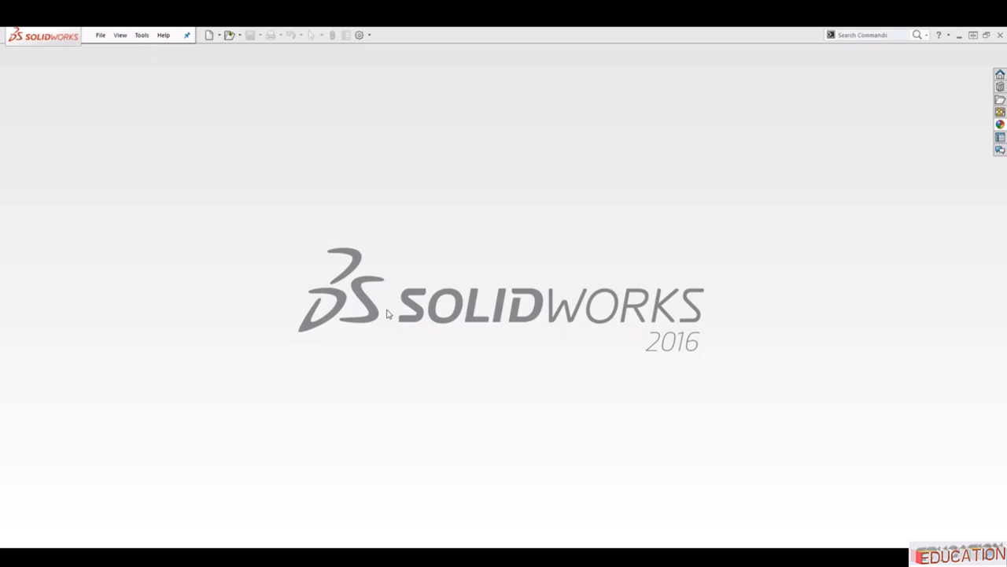
Step: Create a new part document and select its Front plane with the sketch tools displayed
click(209, 35)
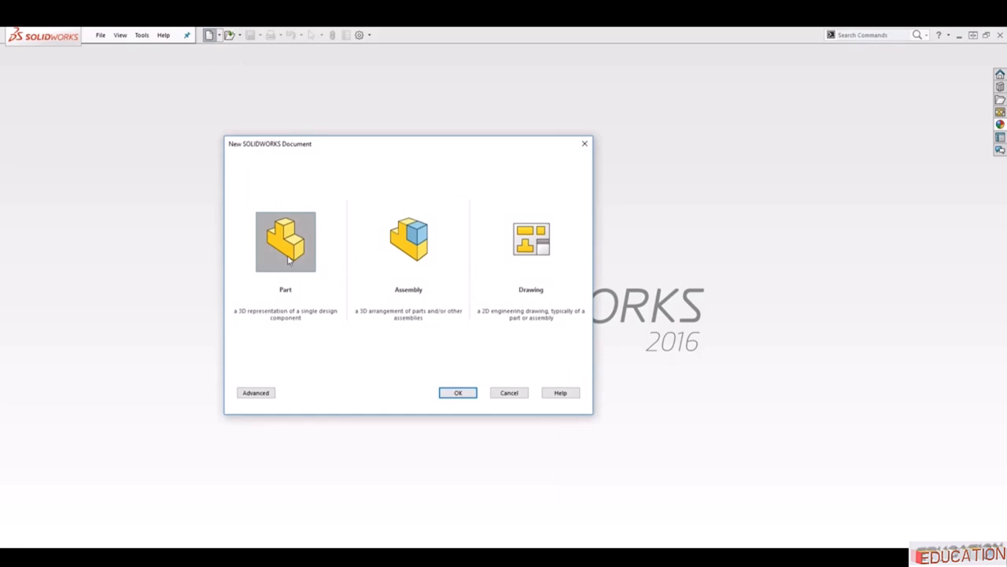
click(451, 392)
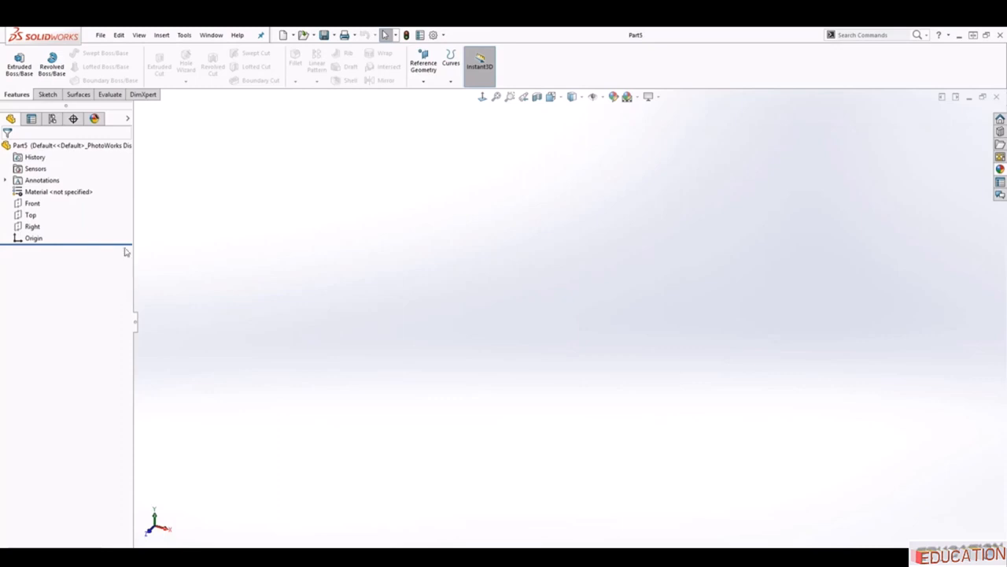
click(47, 94)
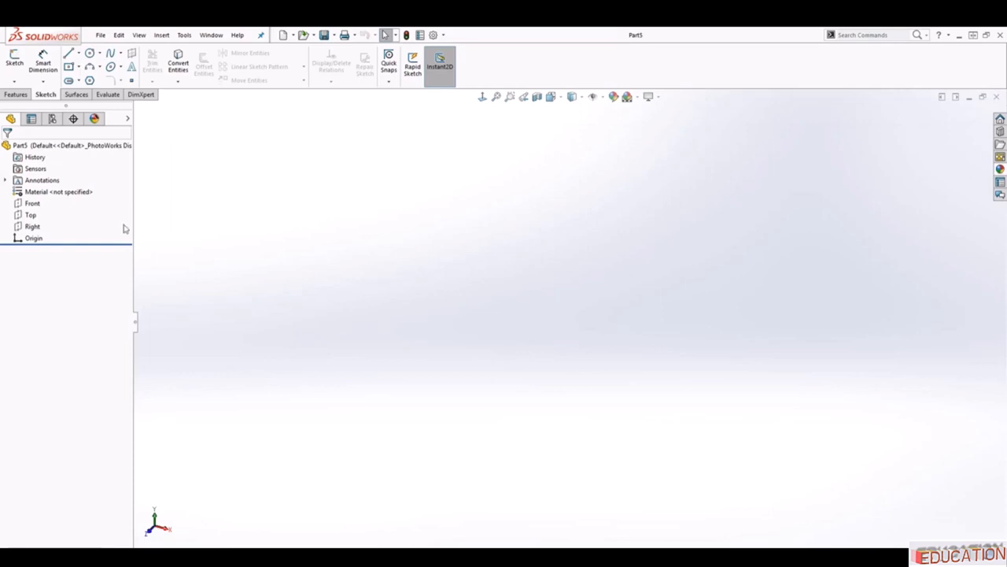
click(32, 203)
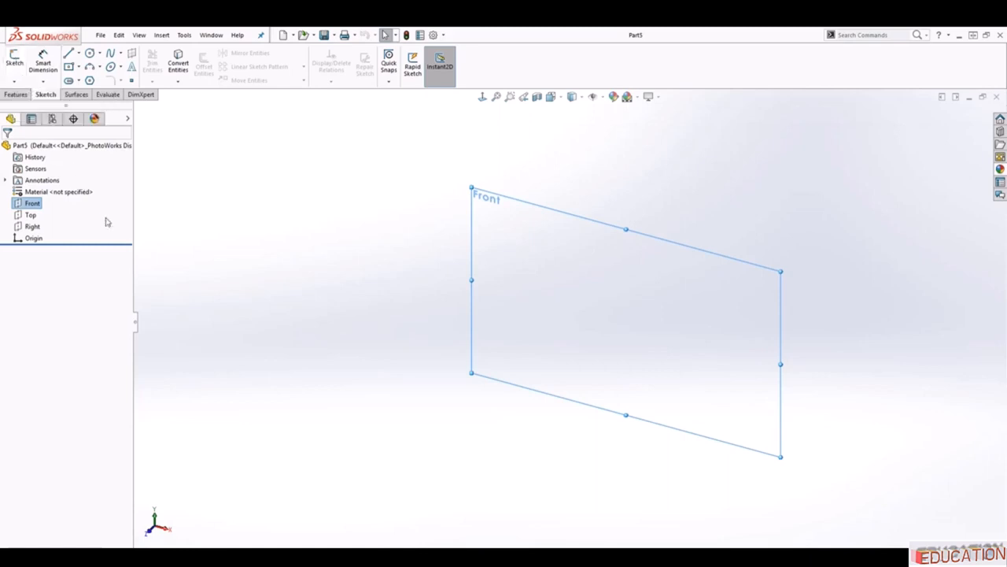
Step: Clear the current selection and start a new sketch on the Front plane
click(108, 257)
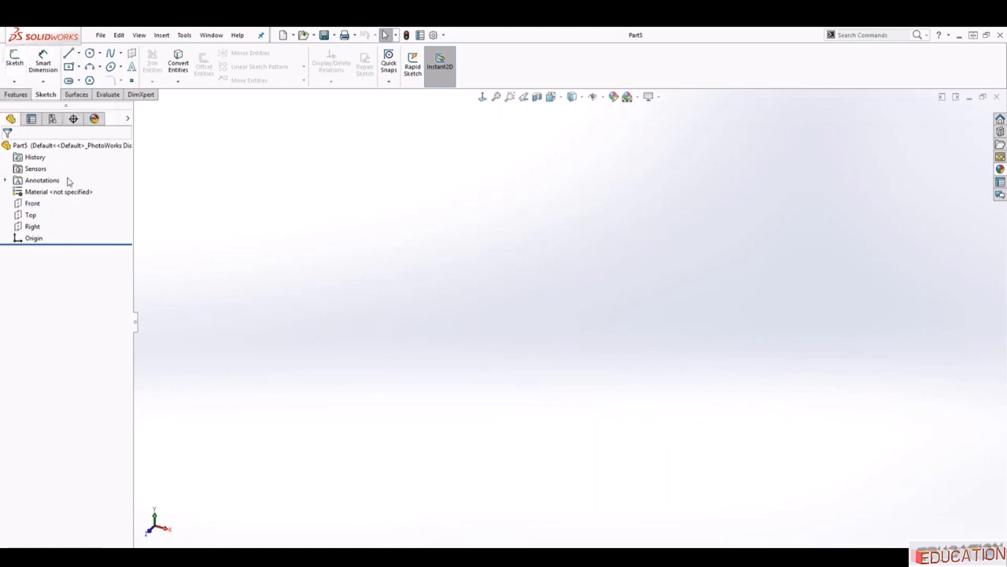
click(14, 60)
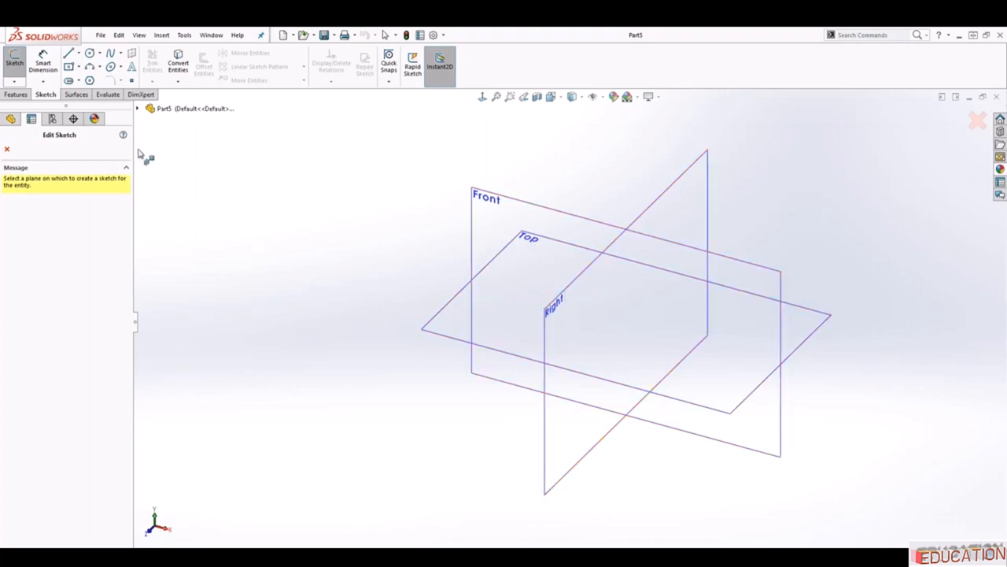
click(137, 109)
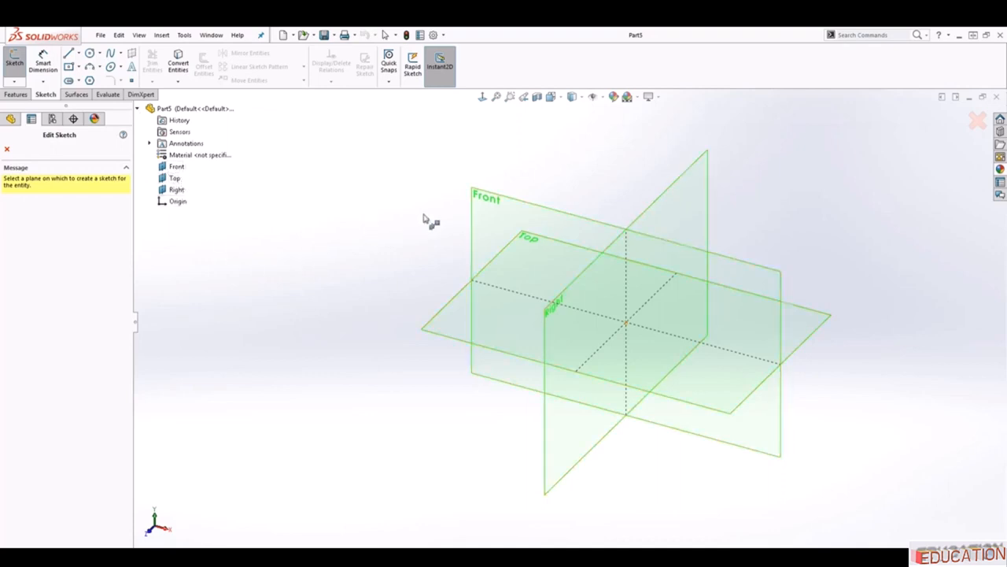
click(477, 199)
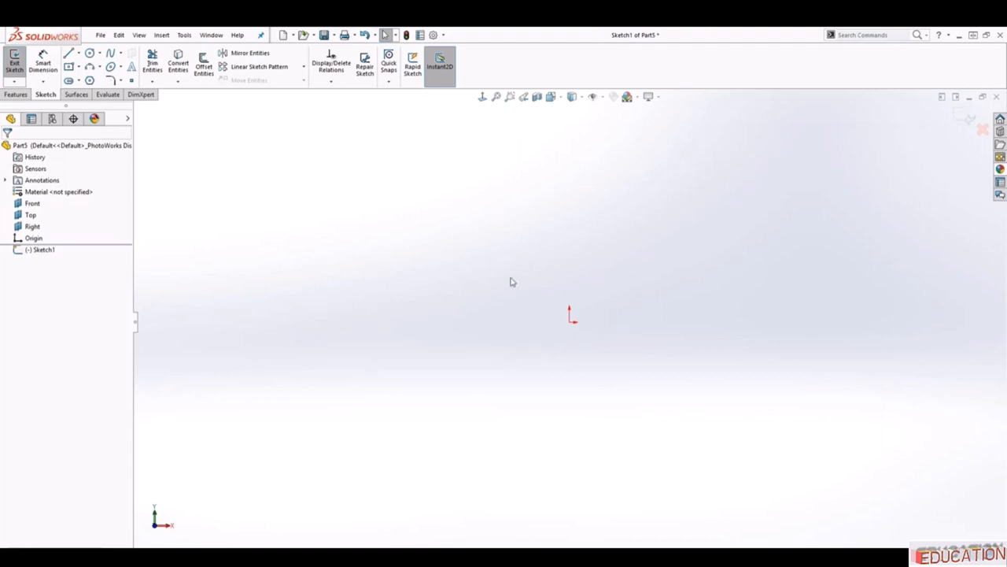
Step: Sketch an open chain of four connected lines starting at the origin, and exit the sketch discarding its changes
click(68, 53)
click(569, 321)
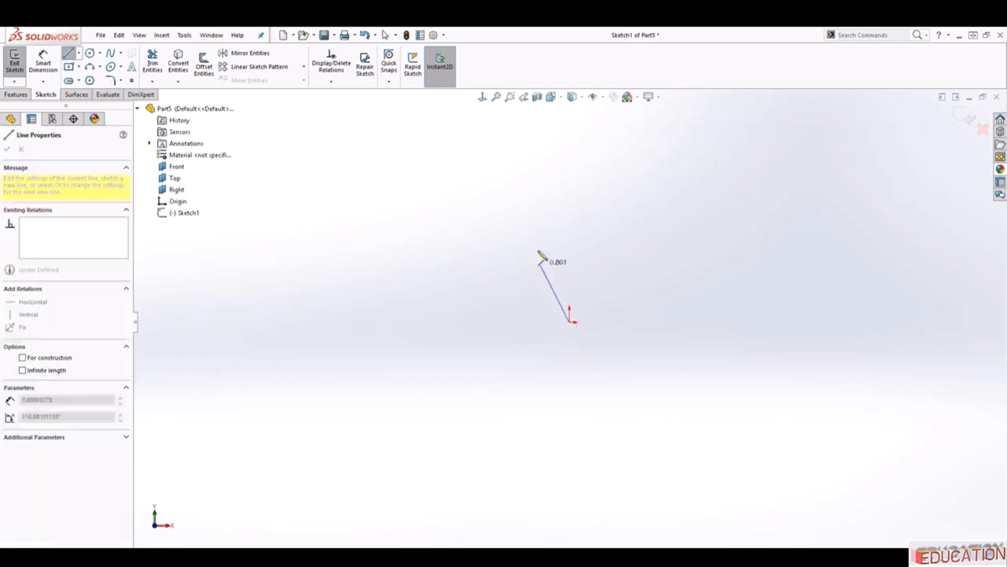
click(531, 222)
click(650, 206)
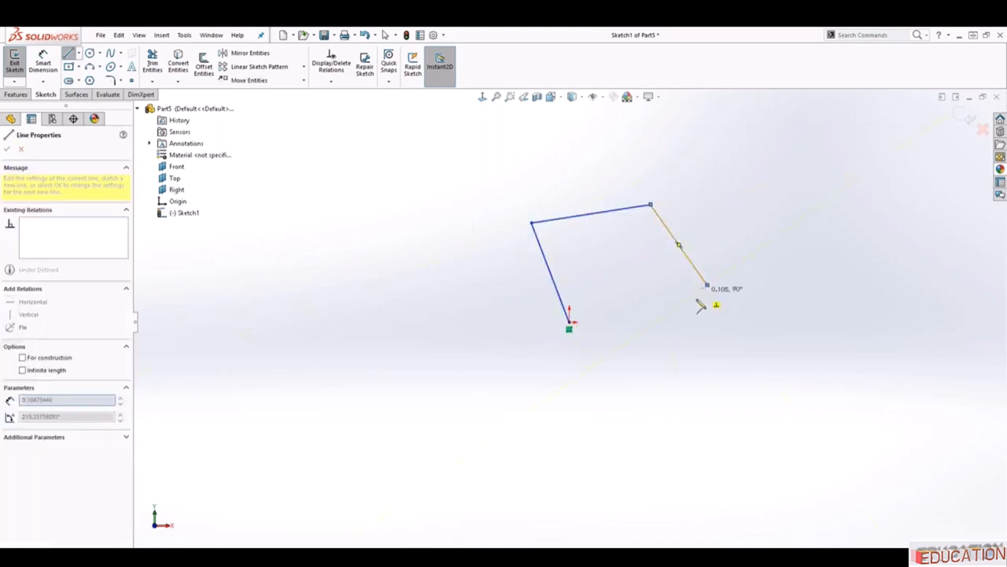
click(707, 284)
click(650, 388)
right_click(573, 329)
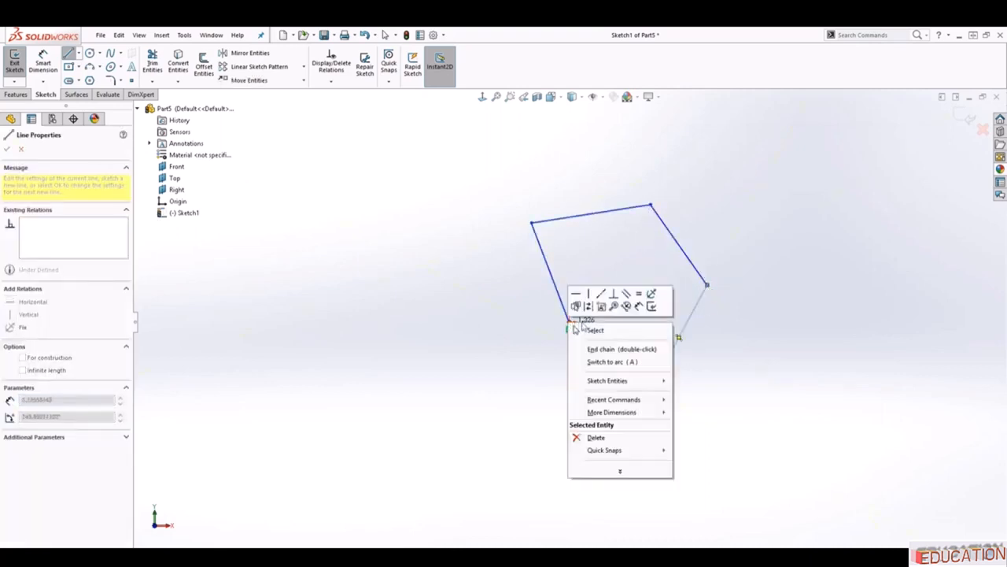
click(594, 331)
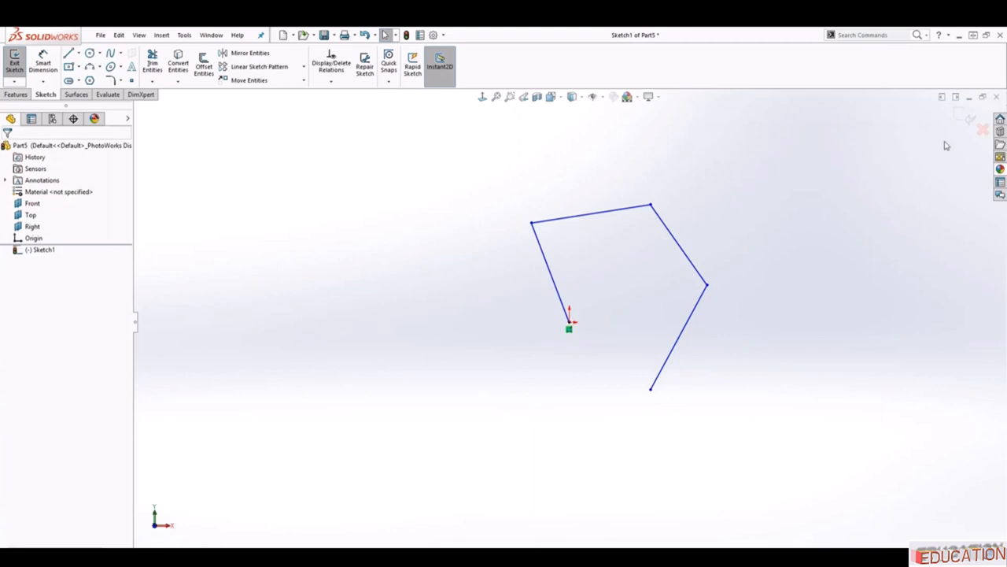
click(983, 130)
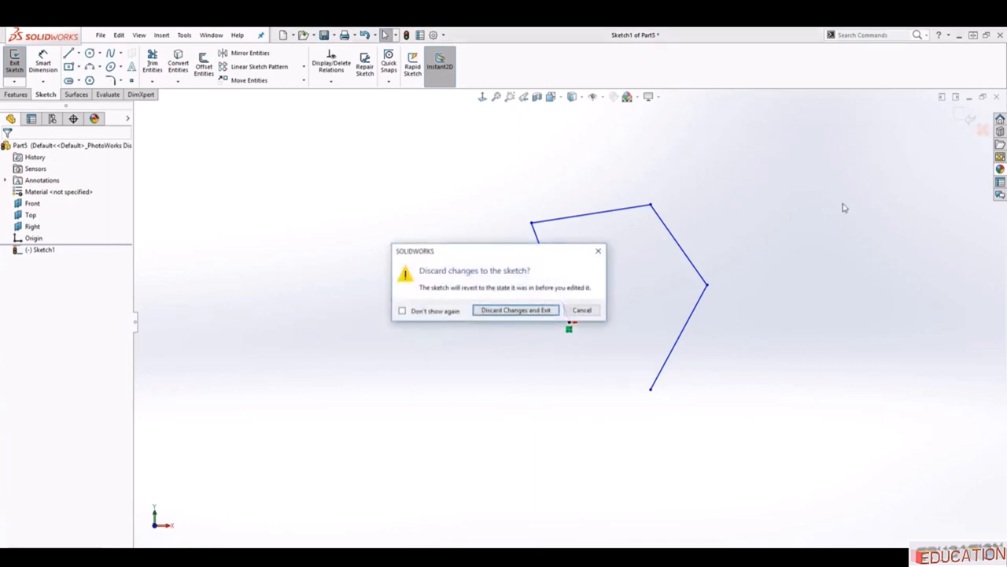
click(498, 309)
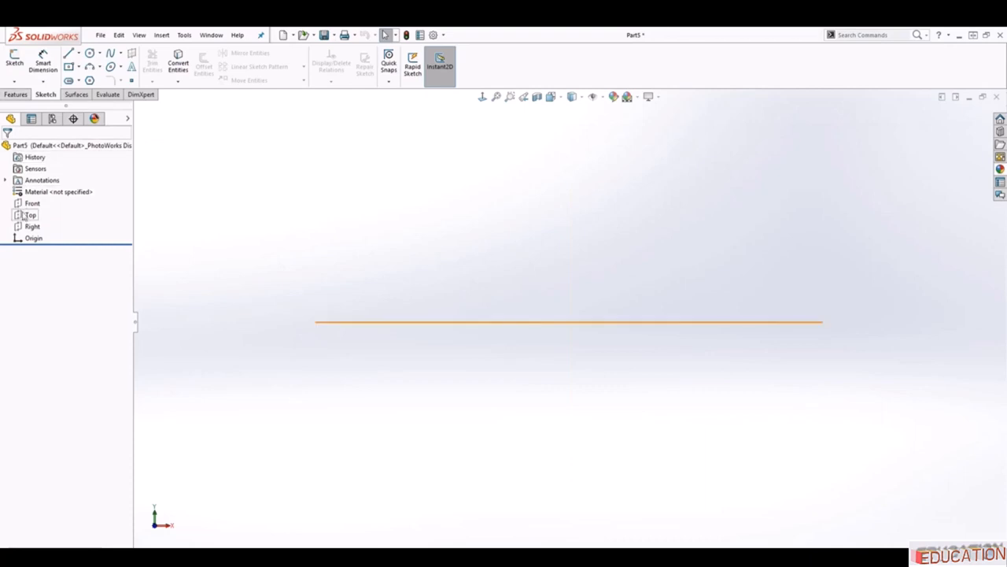
Step: Start a reference plane offset from the Front plane, using Front as the first reference
click(16, 95)
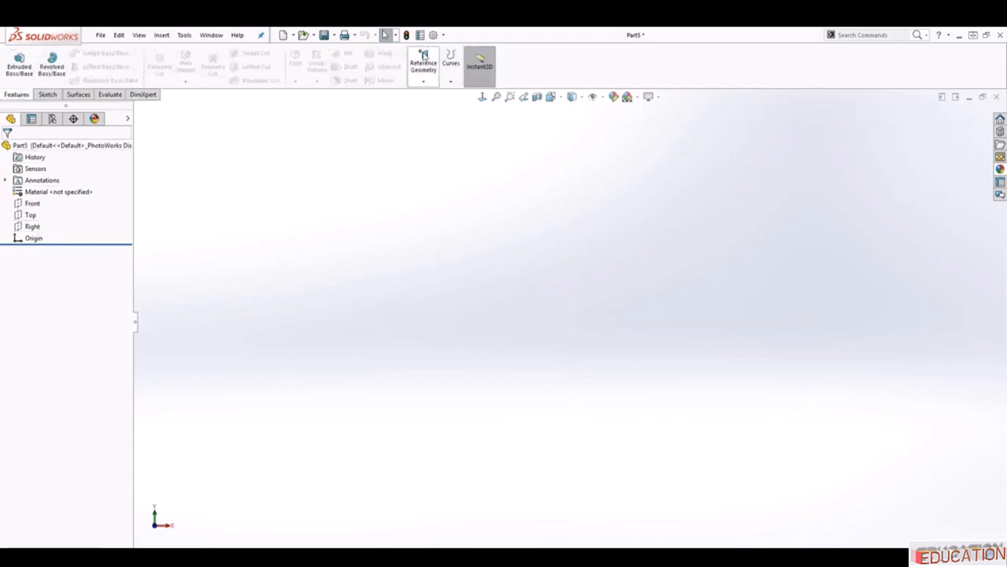
click(425, 63)
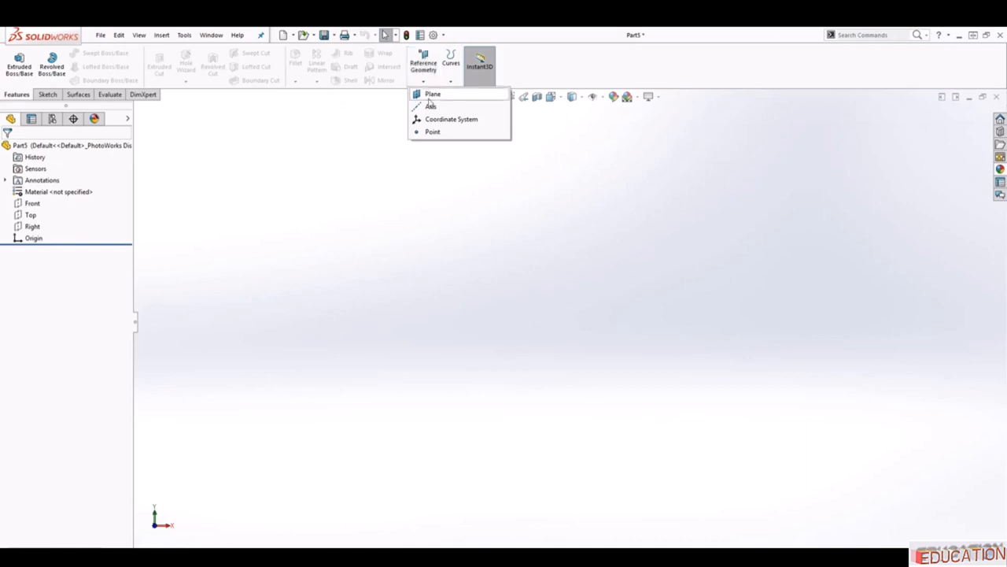
click(433, 94)
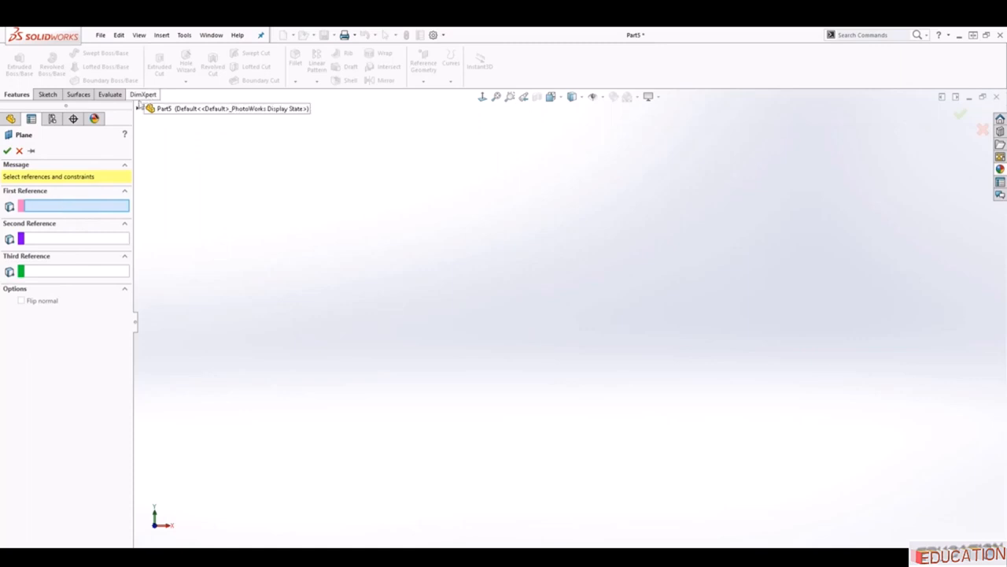
click(137, 108)
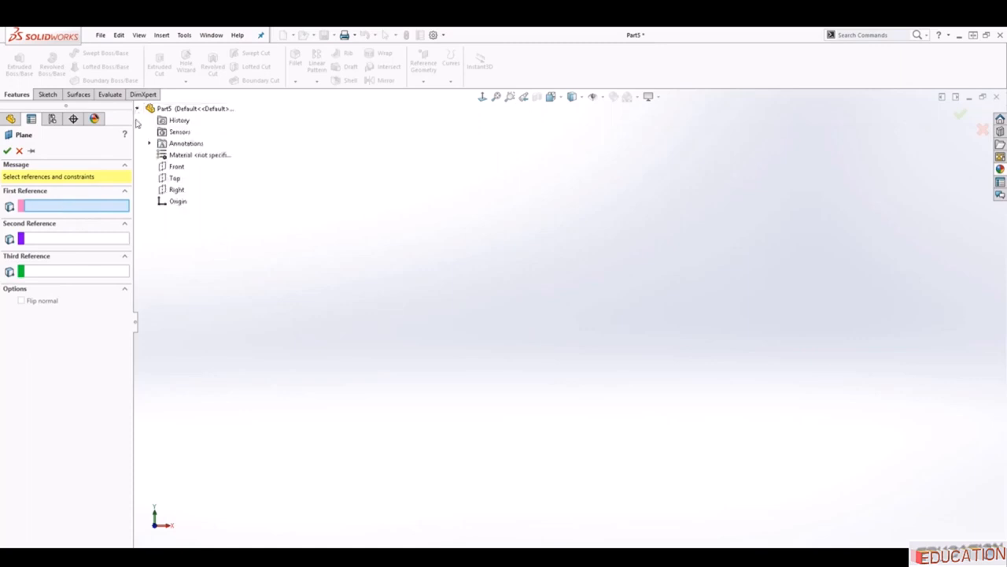
click(175, 168)
middle_drag(655, 354, 584, 403)
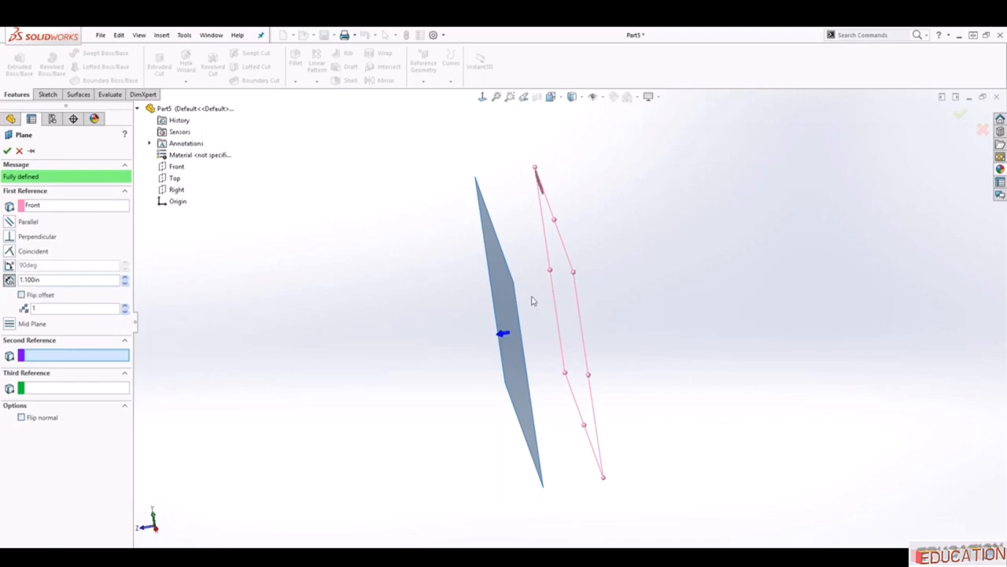
Step: Try out different offset distances for the new plane, ending at 1.000 in
click(124, 281)
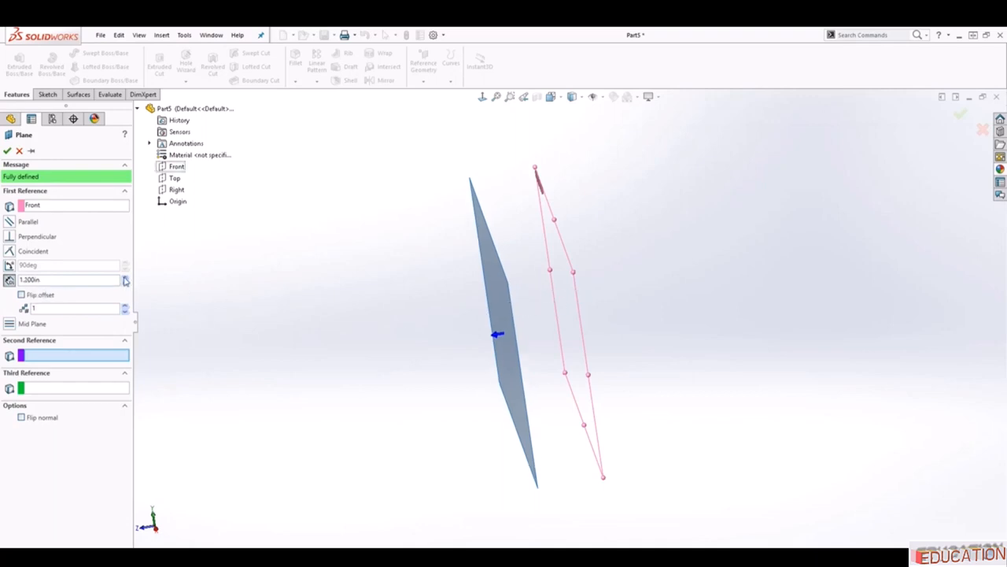
click(124, 281)
click(123, 284)
click(126, 278)
click(125, 278)
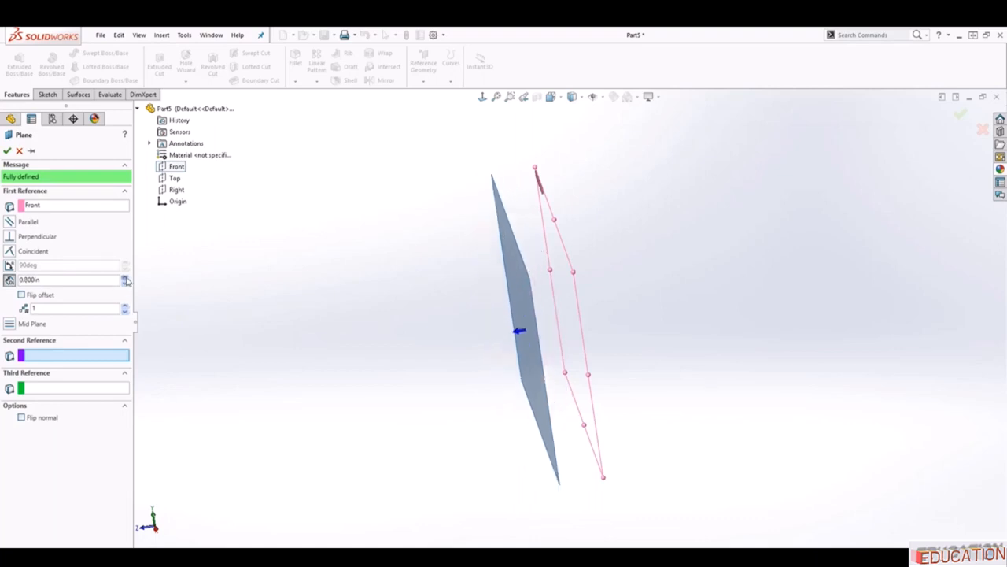
click(124, 286)
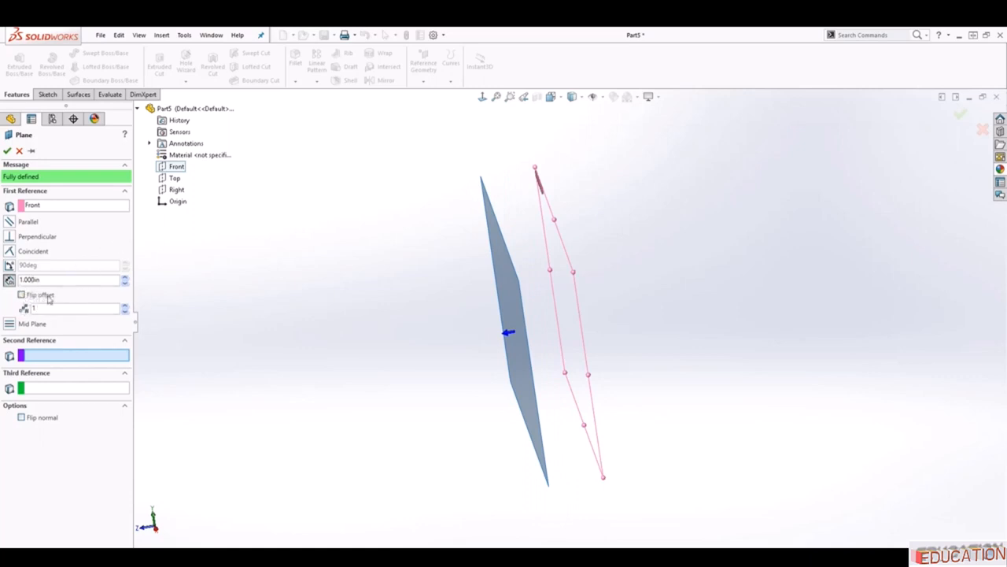
Step: Flip the plane's offset to the opposite side, adjust the distance to 1.400 in, and restore the original offset direction
click(21, 296)
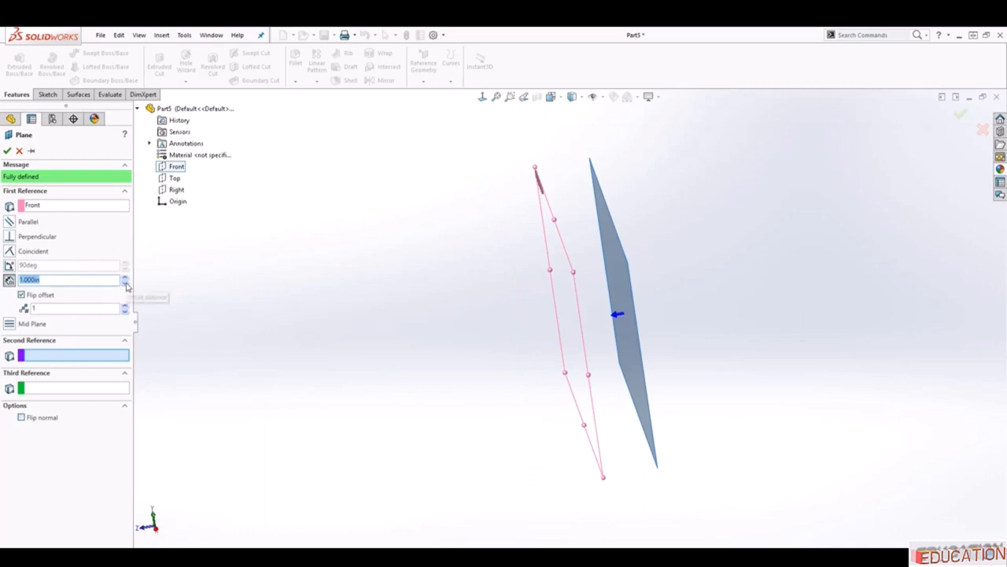
click(125, 283)
click(125, 279)
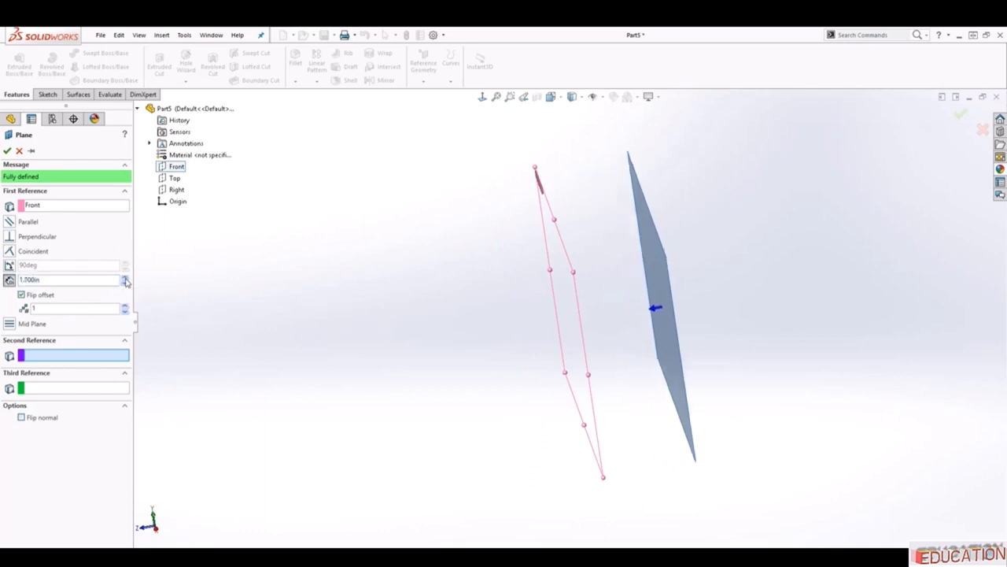
click(124, 284)
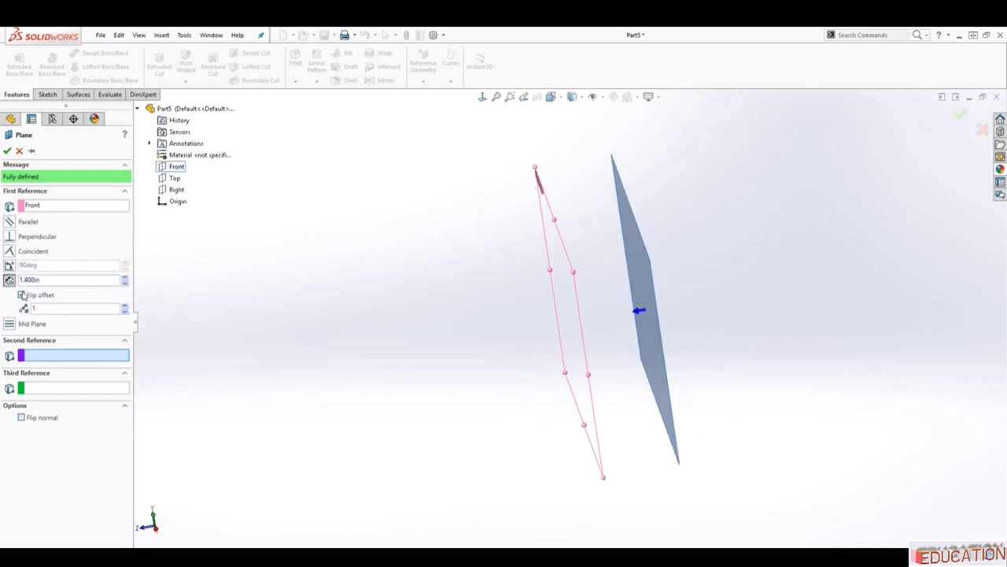
click(21, 294)
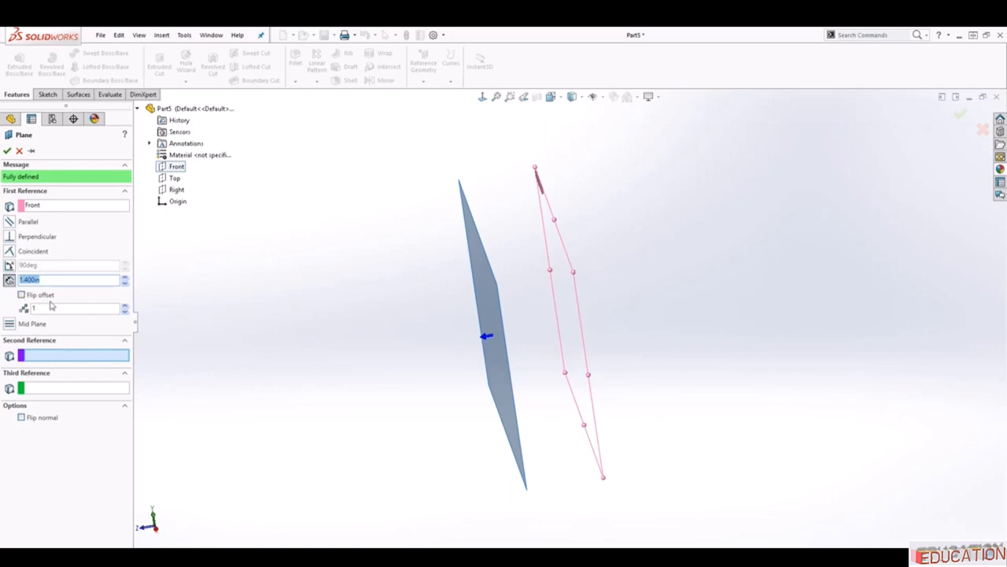
Step: Set the number of planes to 6 with a 1.500 in offset and create them parallel to the Front plane
click(125, 307)
click(125, 307)
click(125, 307)
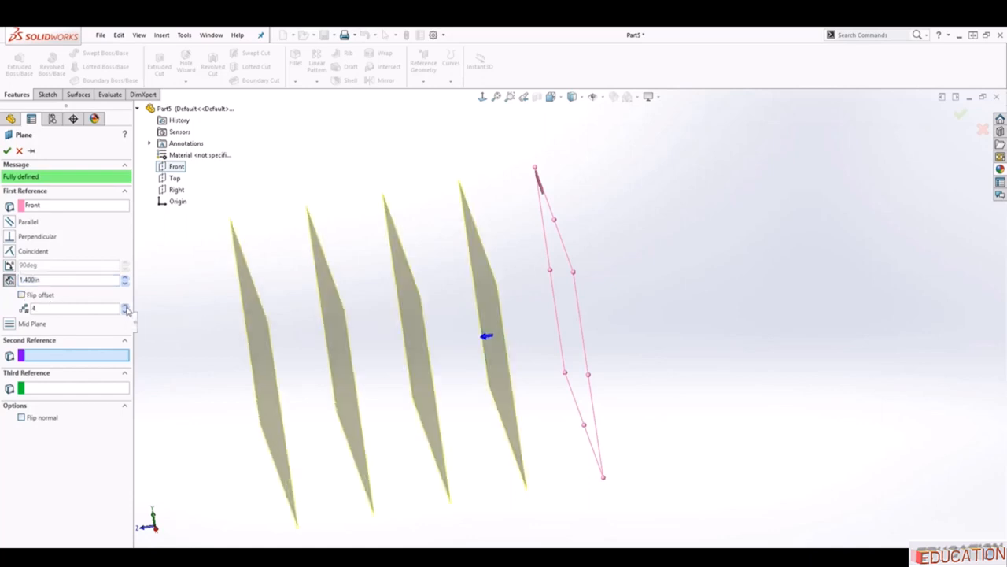
click(125, 307)
key(f)
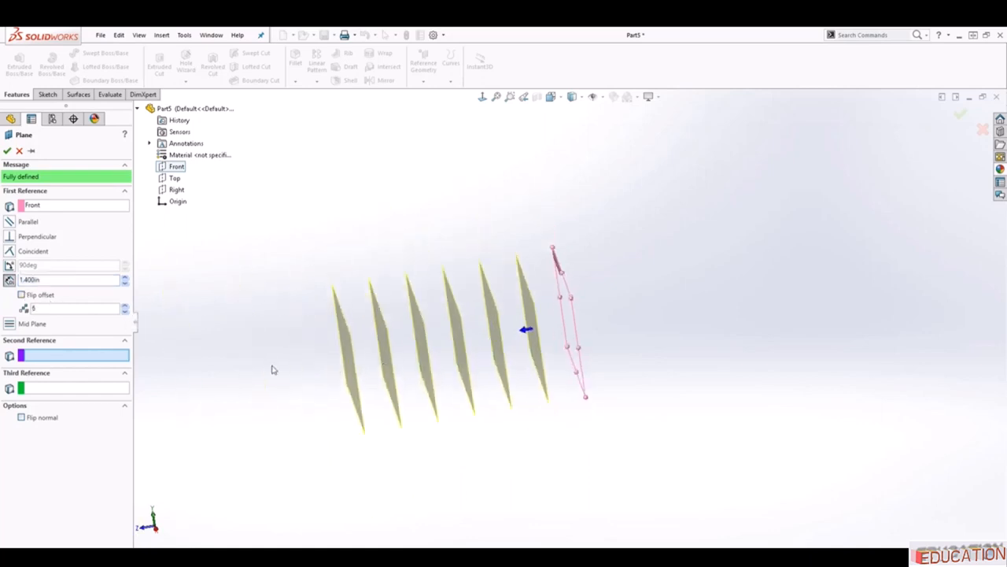
double_click(69, 280)
text(1)
click(8, 151)
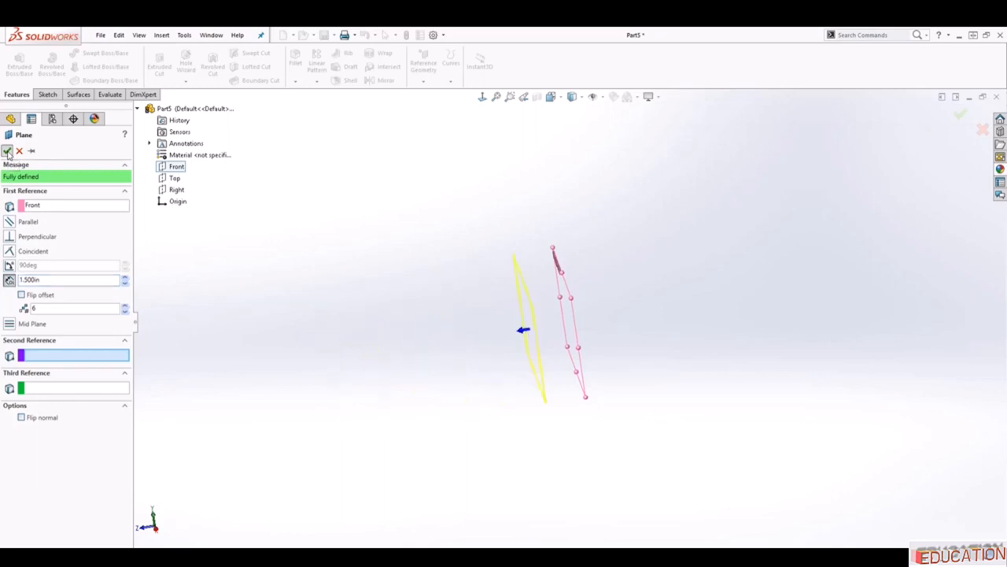
middle_drag(388, 342, 412, 367)
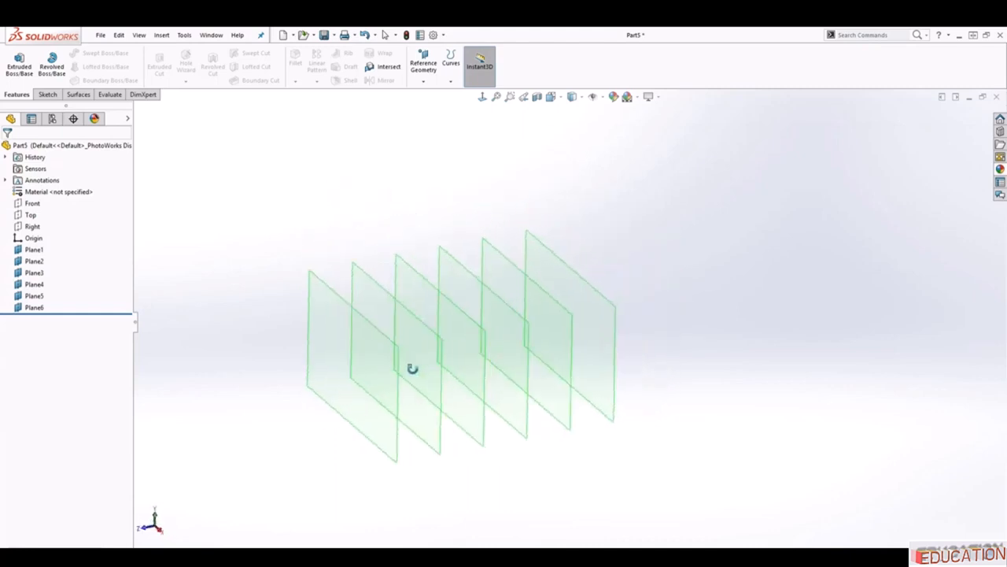
Step: Start a sketch on the Front plane behind the offset planes
click(33, 204)
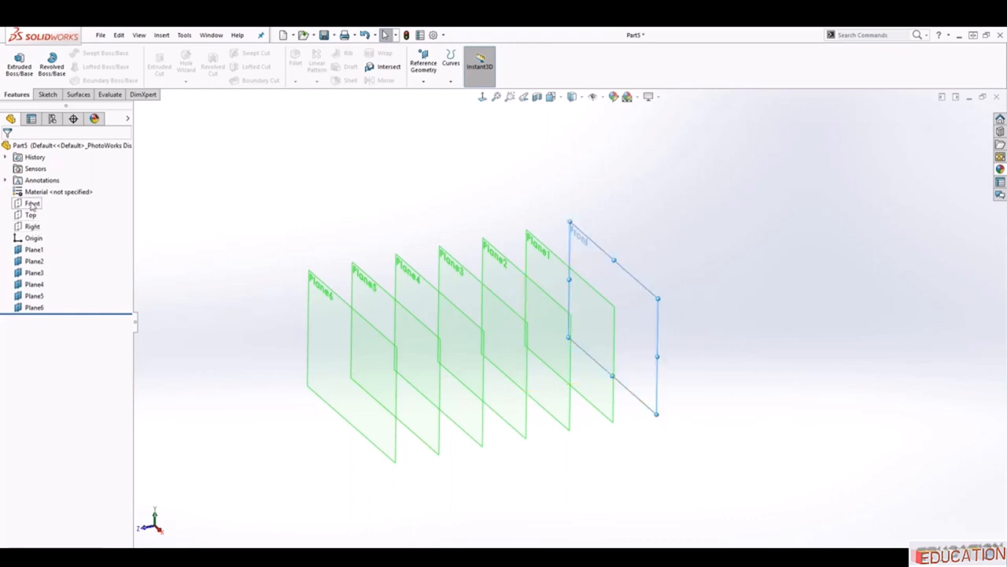
click(45, 94)
click(15, 62)
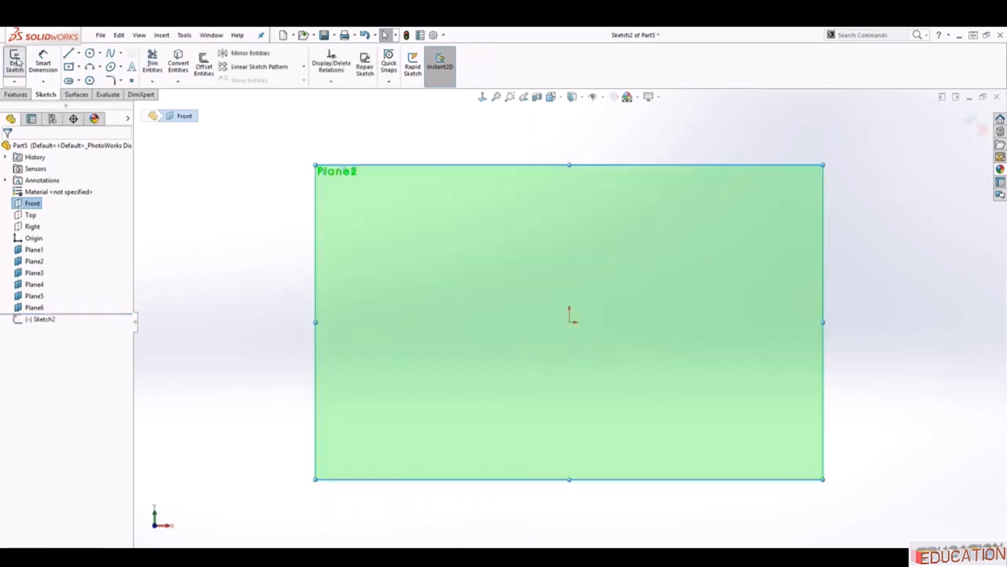
Step: Sketch a horizontal midpoint line centred on the origin, reaching almost the full width of the plane, and exit the sketch keeping it
click(69, 53)
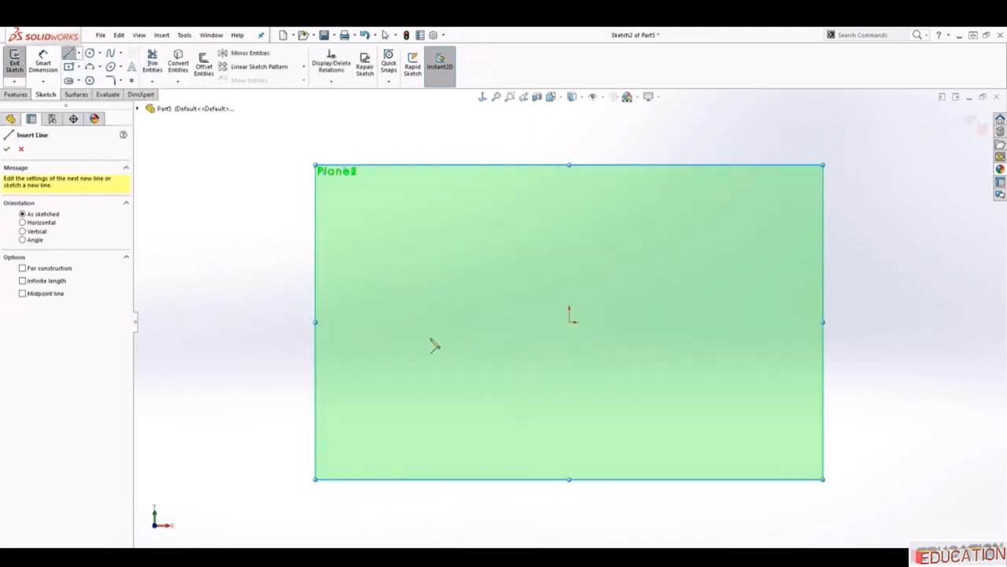
key(Escape)
click(78, 53)
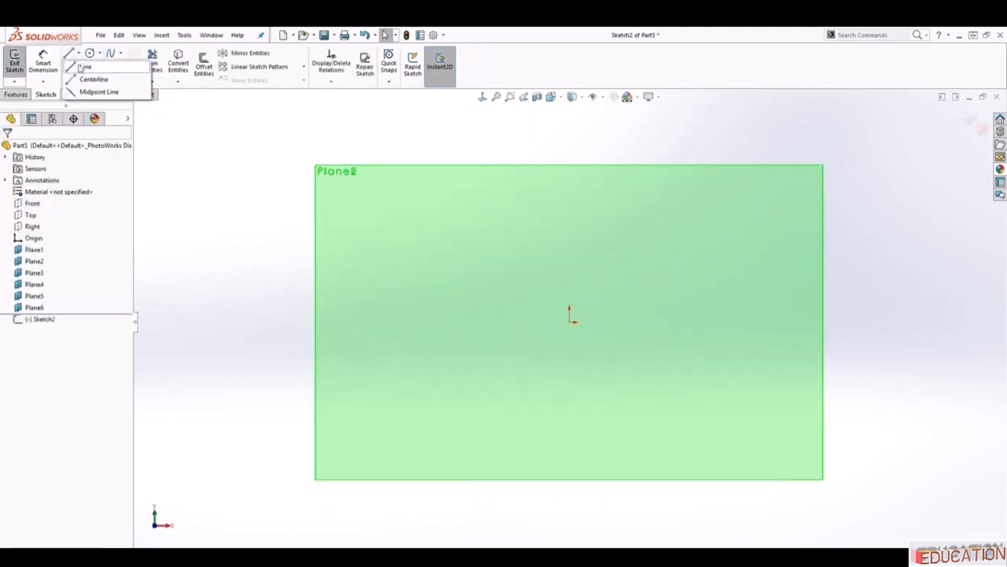
click(74, 92)
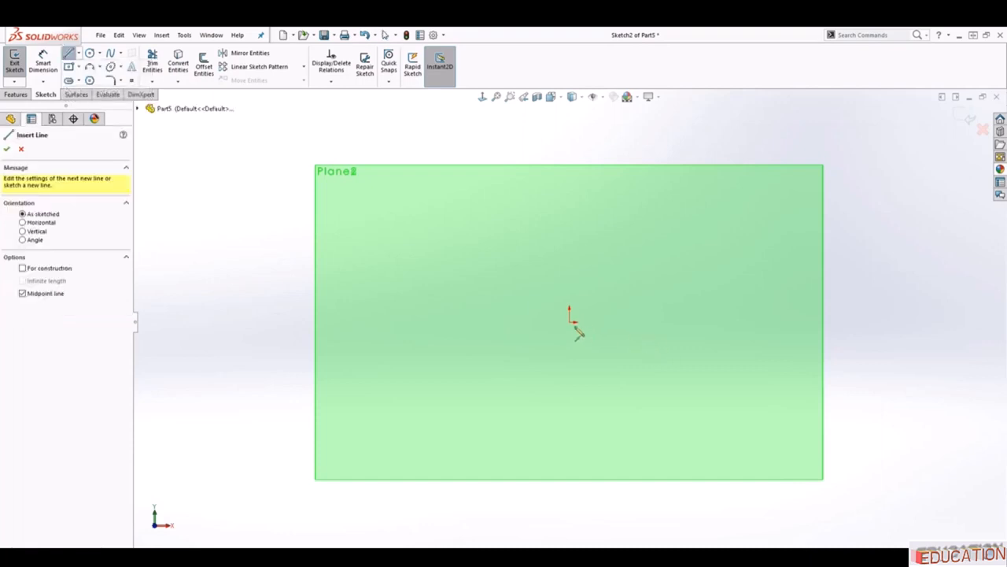
click(570, 322)
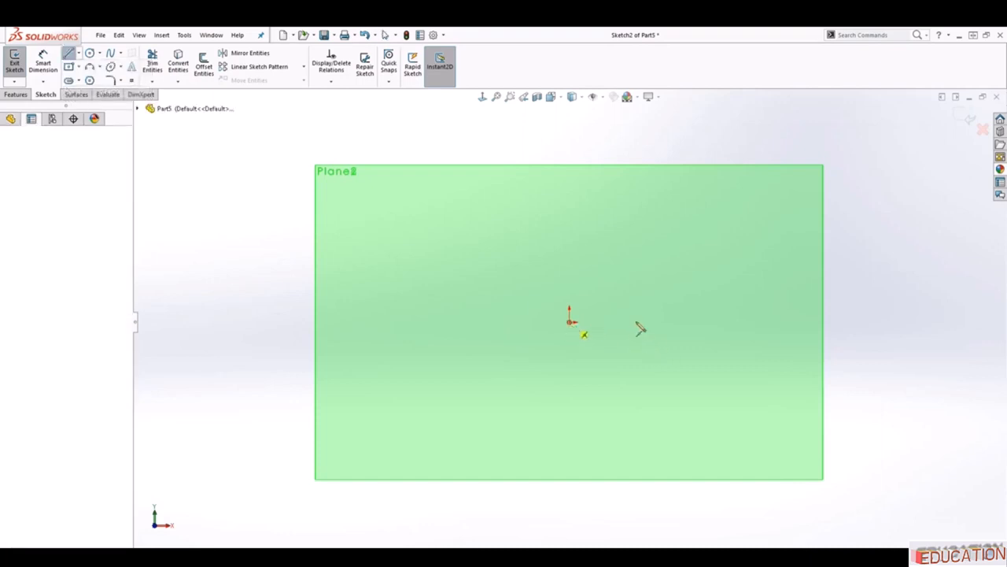
click(808, 322)
key(Escape)
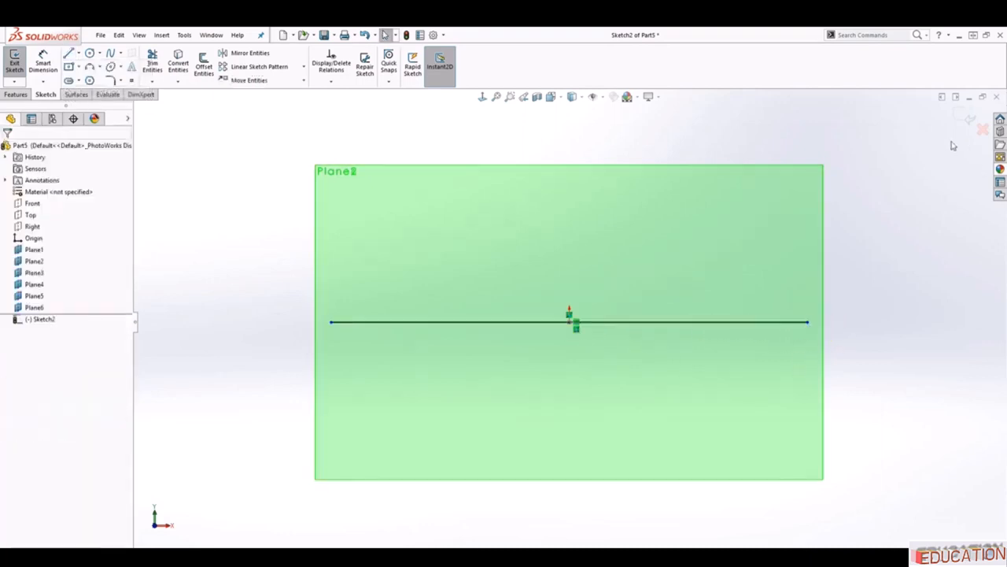
click(970, 118)
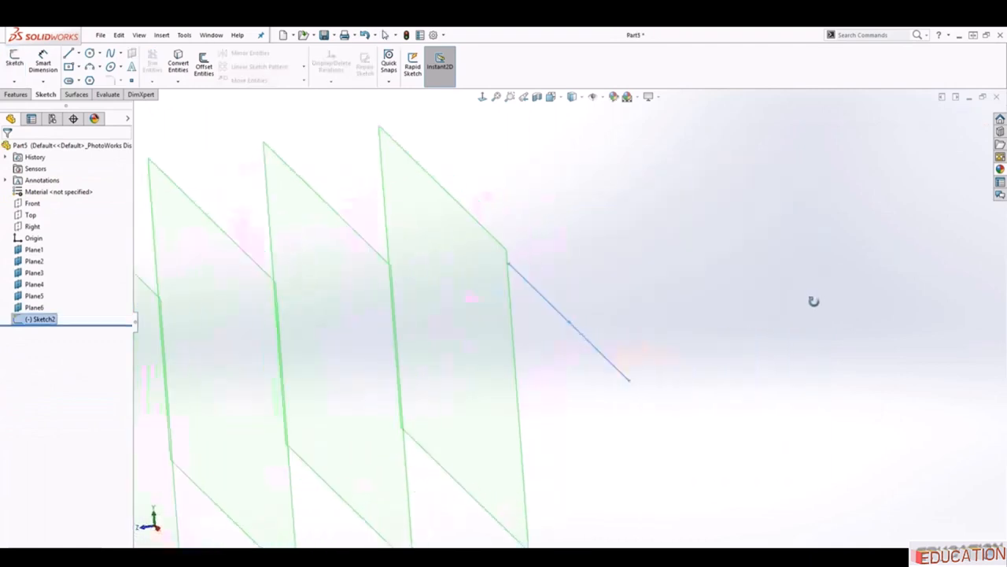
middle_drag(814, 302, 726, 319)
mouse_move(578, 301)
middle_down()
mouse_move(648, 290)
mouse_move(656, 295)
mouse_move(646, 310)
middle_up()
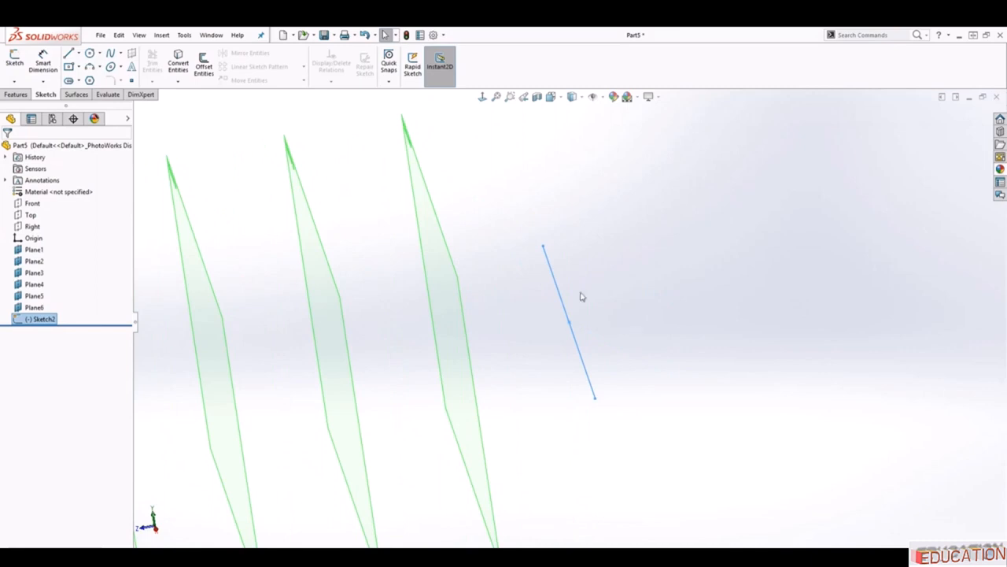
Step: Start a new reference plane and use the Front plane as its first reference
click(16, 94)
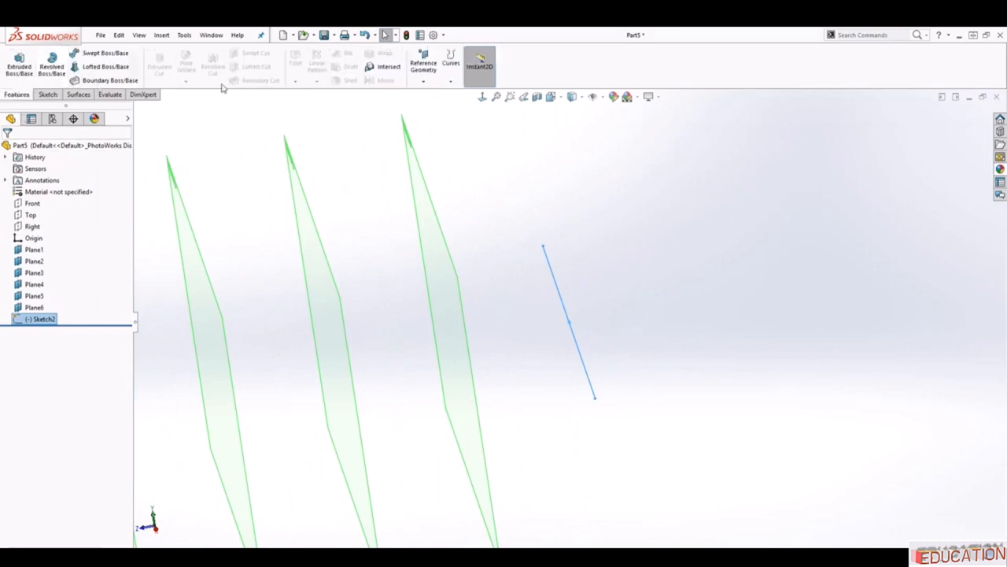
click(425, 68)
click(430, 95)
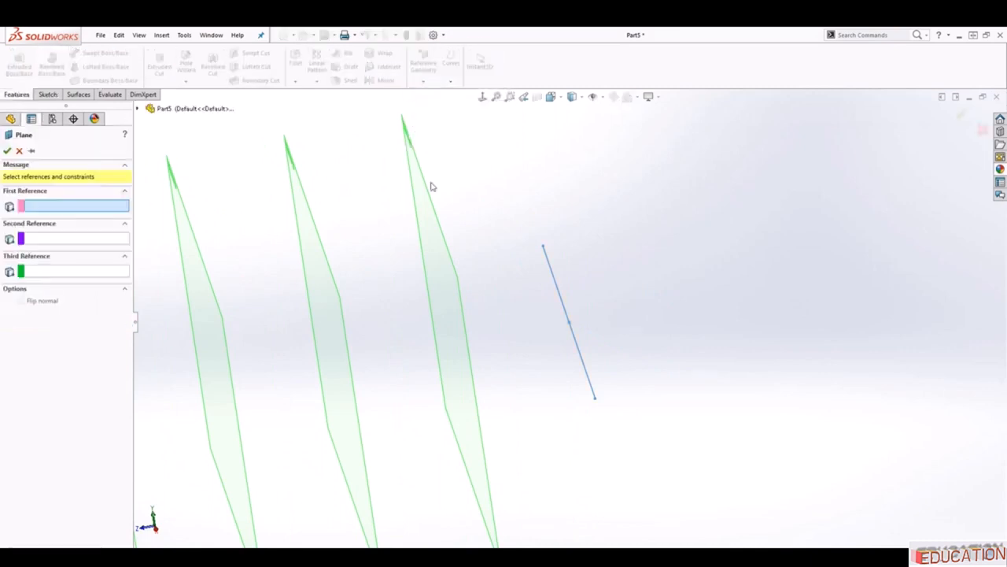
scroll(155, 275, up, 2)
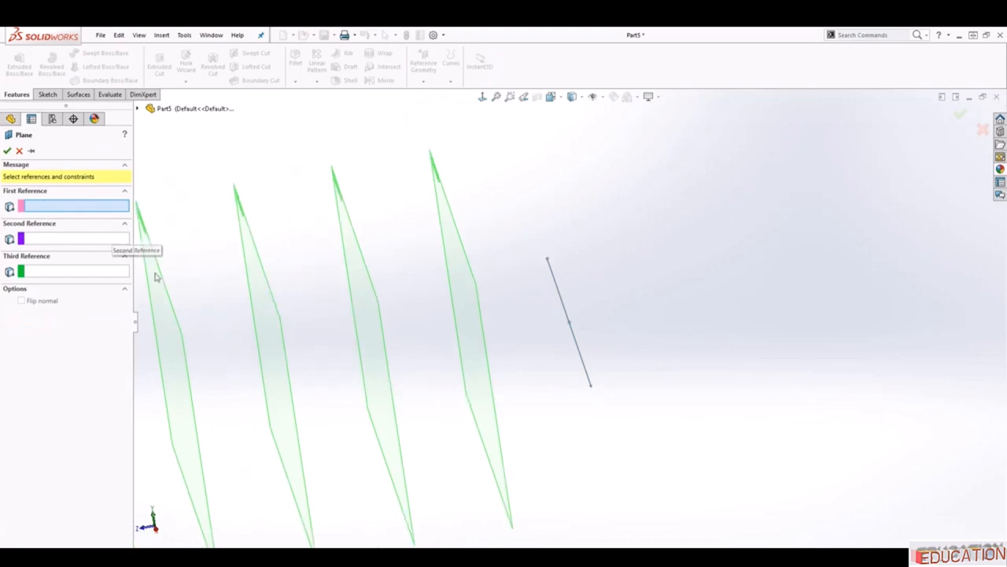
click(139, 109)
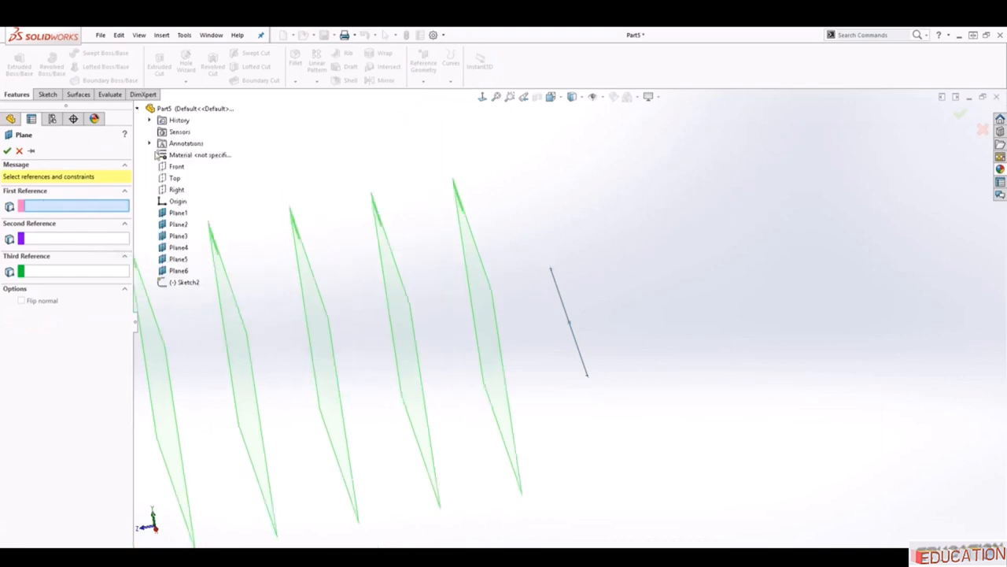
click(175, 167)
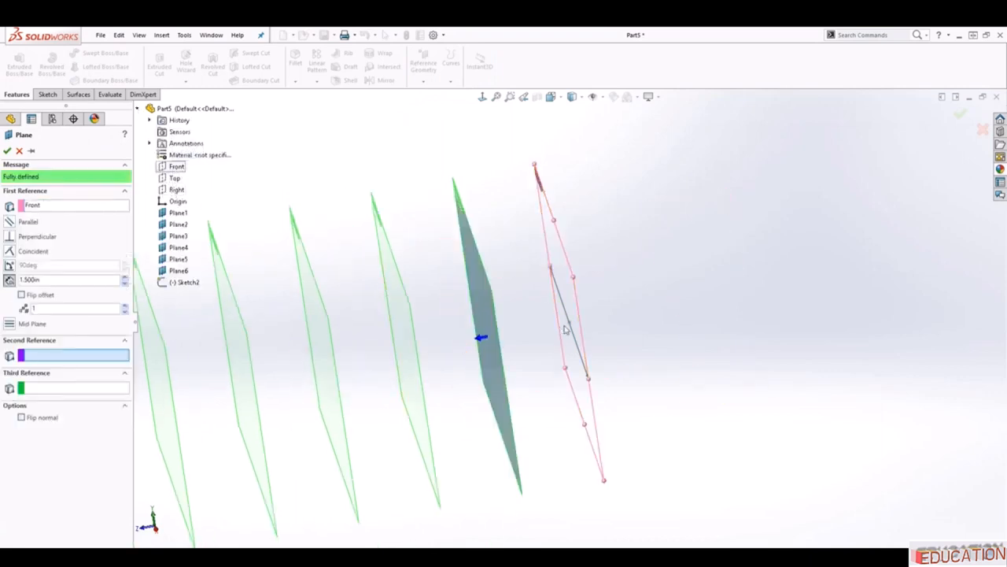
scroll(517, 366, up, 2)
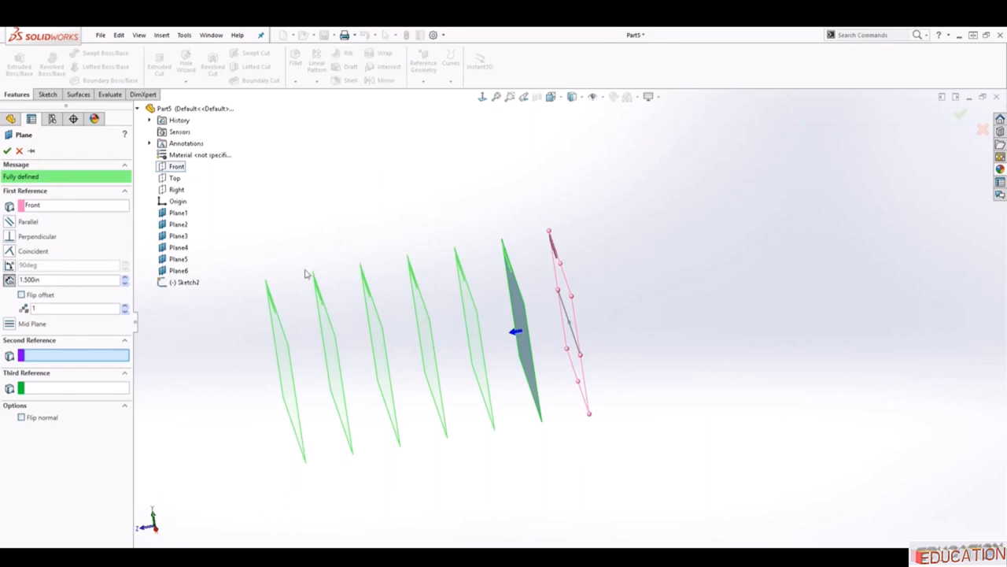
Step: Make the plane perpendicular to the Front plane and coincident with the sketched line, and create it
click(10, 237)
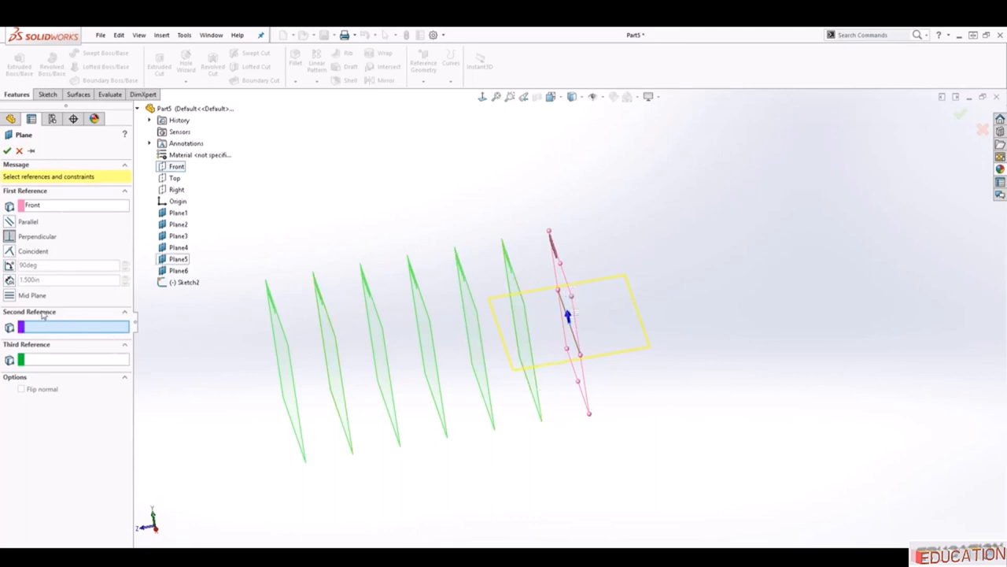
click(581, 344)
middle_drag(668, 386, 669, 407)
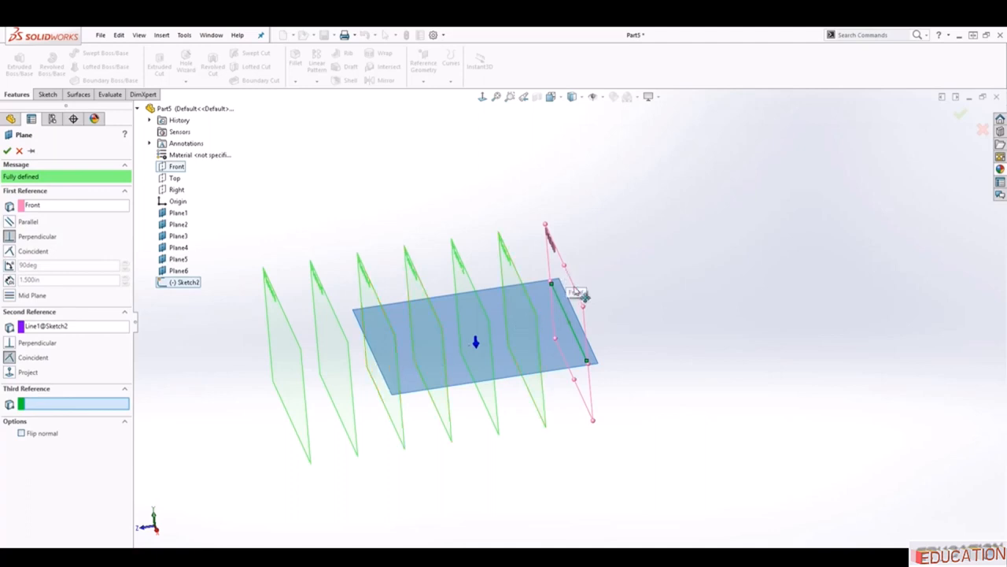
click(7, 150)
middle_drag(588, 346, 561, 345)
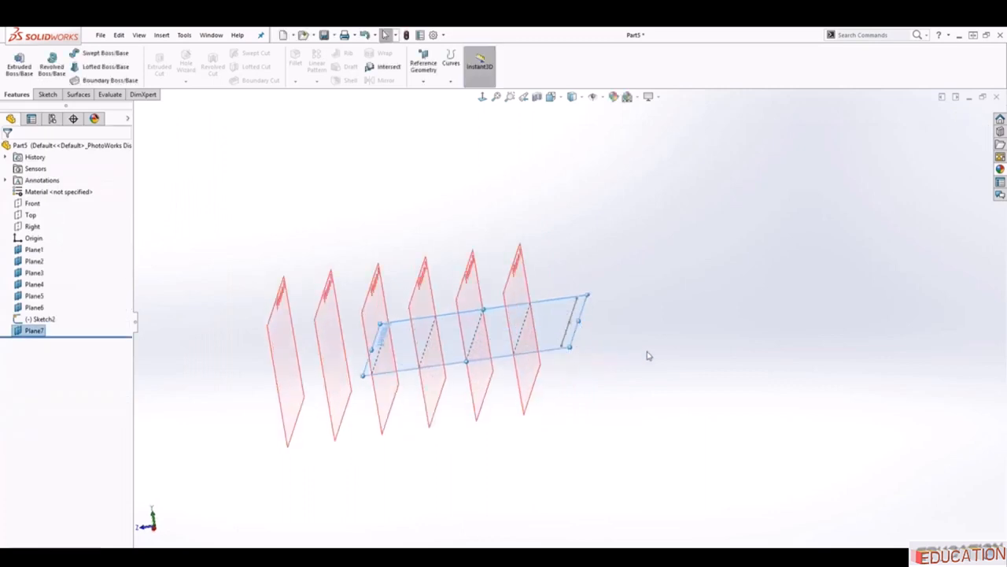
middle_drag(649, 356, 660, 357)
click(674, 372)
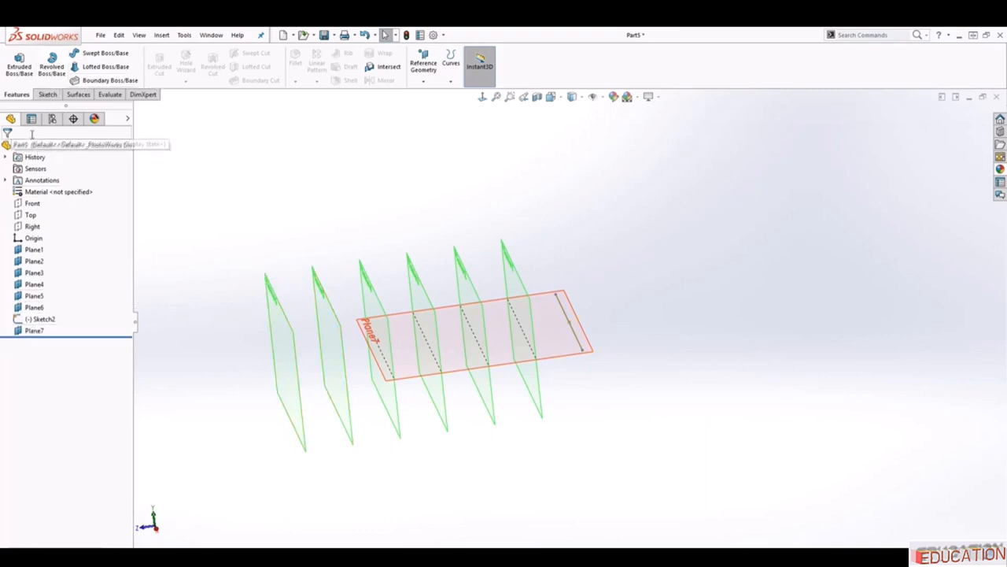
Step: Start another reference plane with the Front plane as first reference and the sketched line as second reference
click(425, 63)
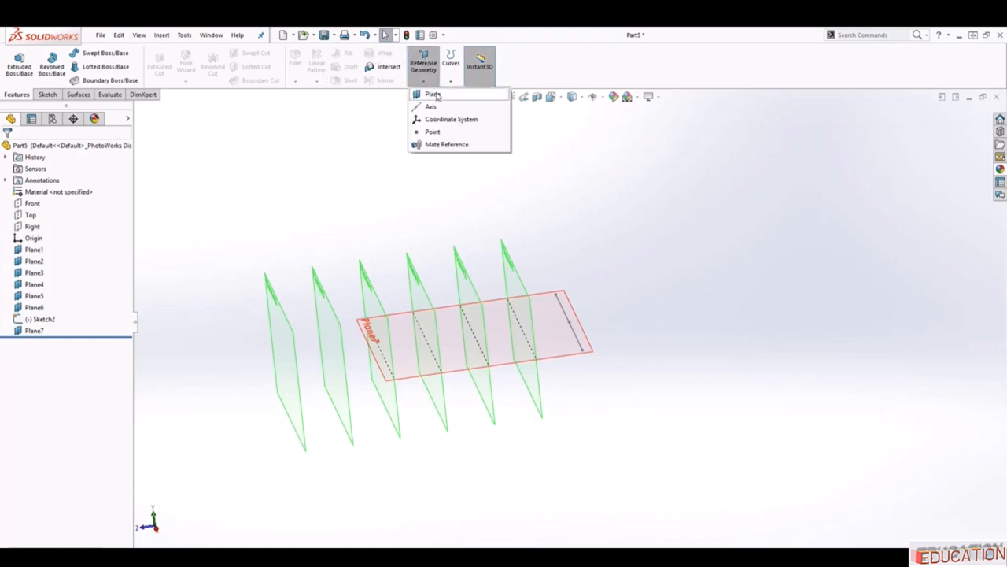
click(433, 94)
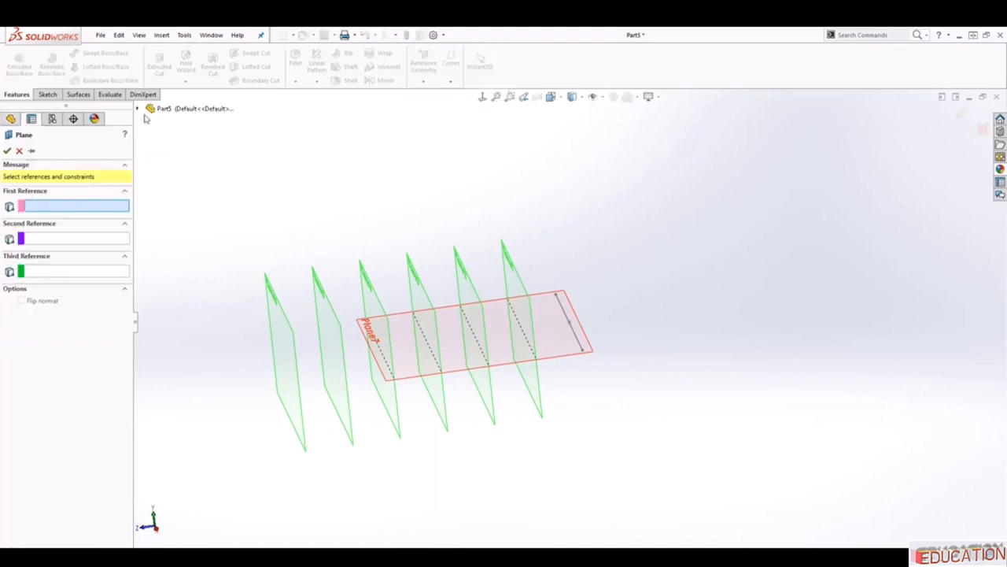
click(139, 109)
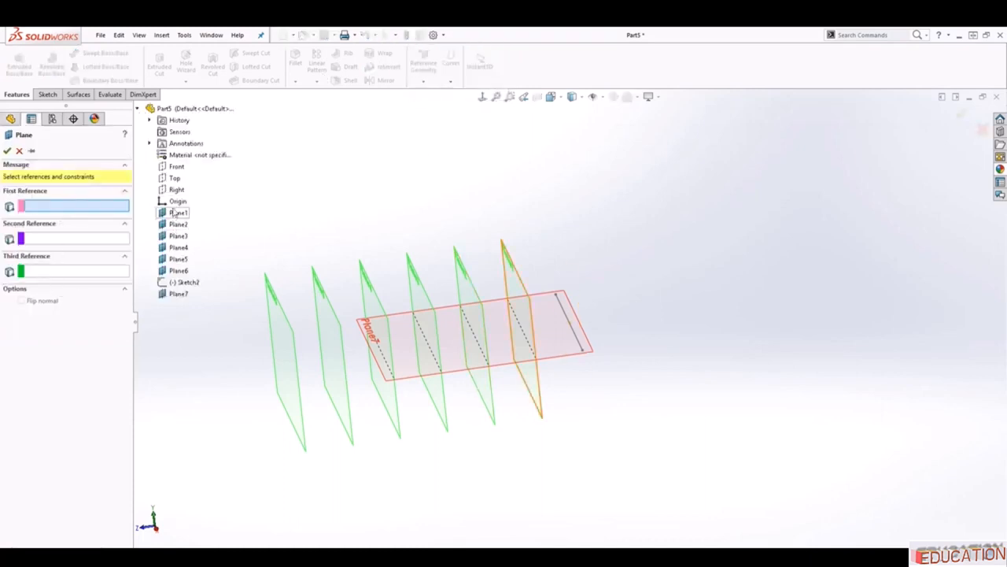
click(176, 167)
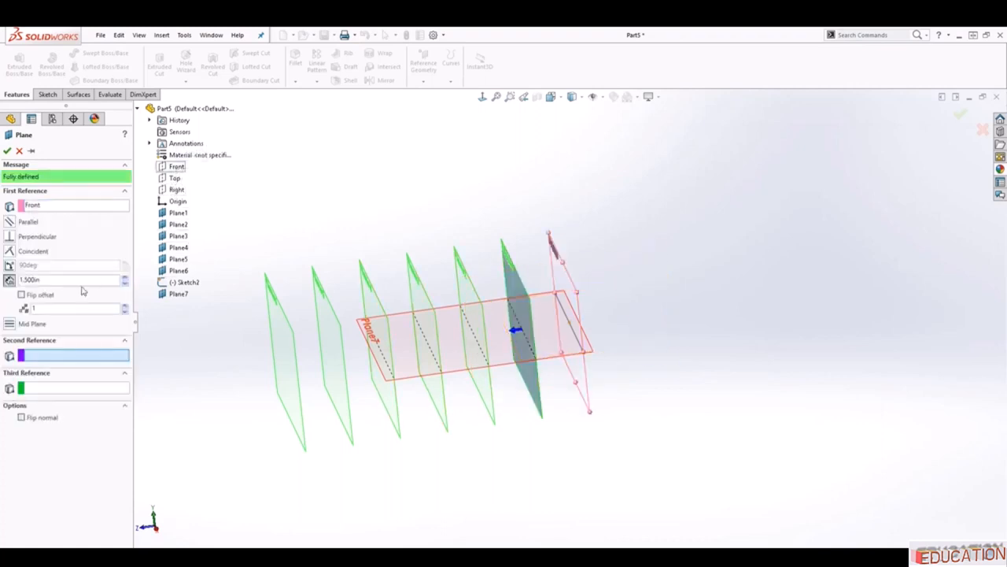
click(9, 236)
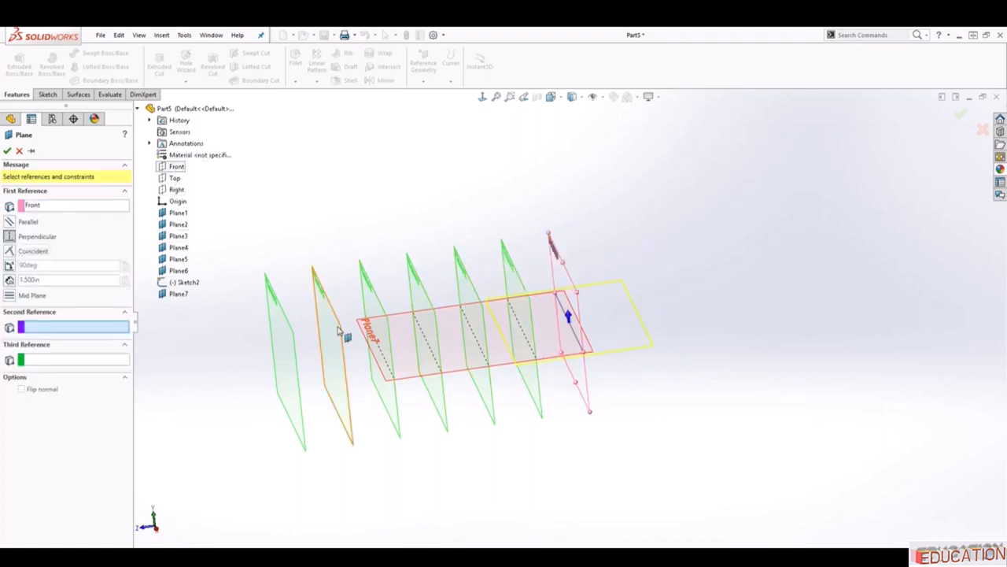
click(575, 336)
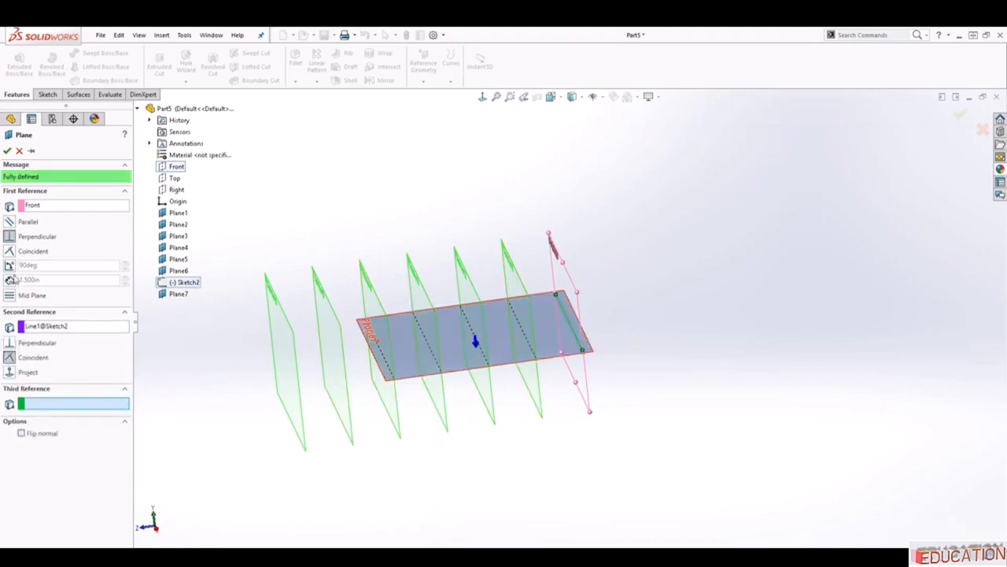
Step: Switch the Front plane reference to an angle, flip the offset, set 237 degrees, and create the angled plane
click(10, 265)
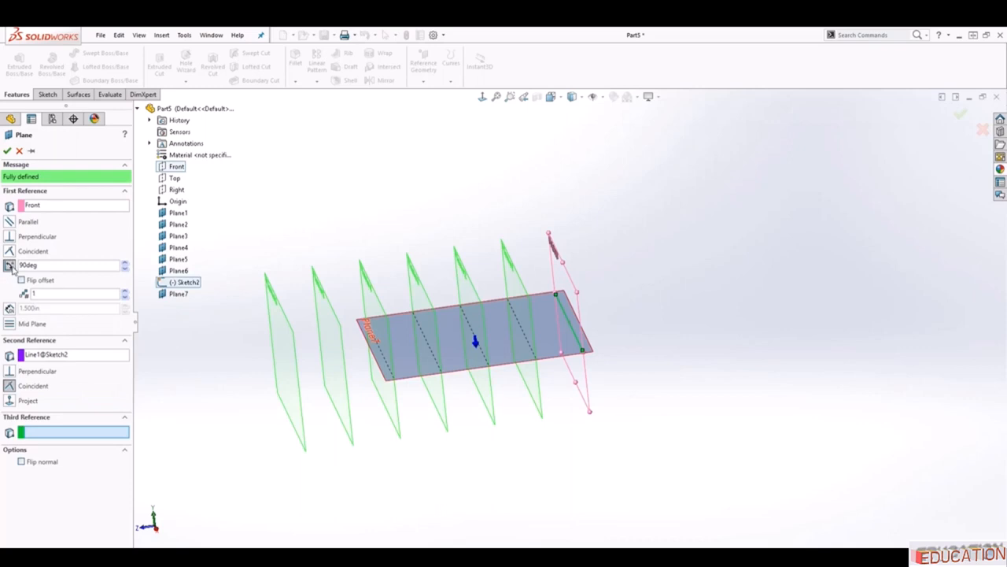
click(126, 262)
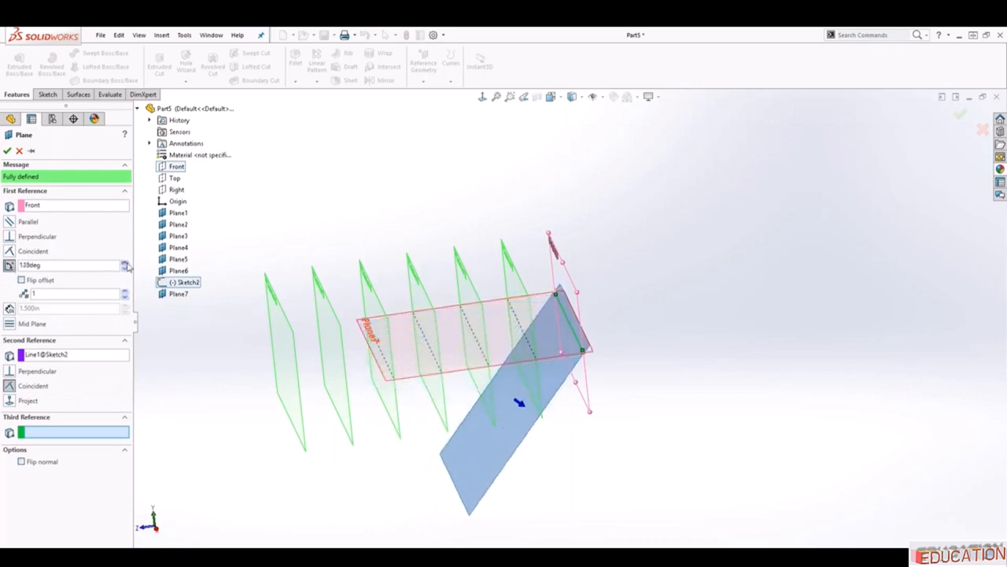
click(21, 280)
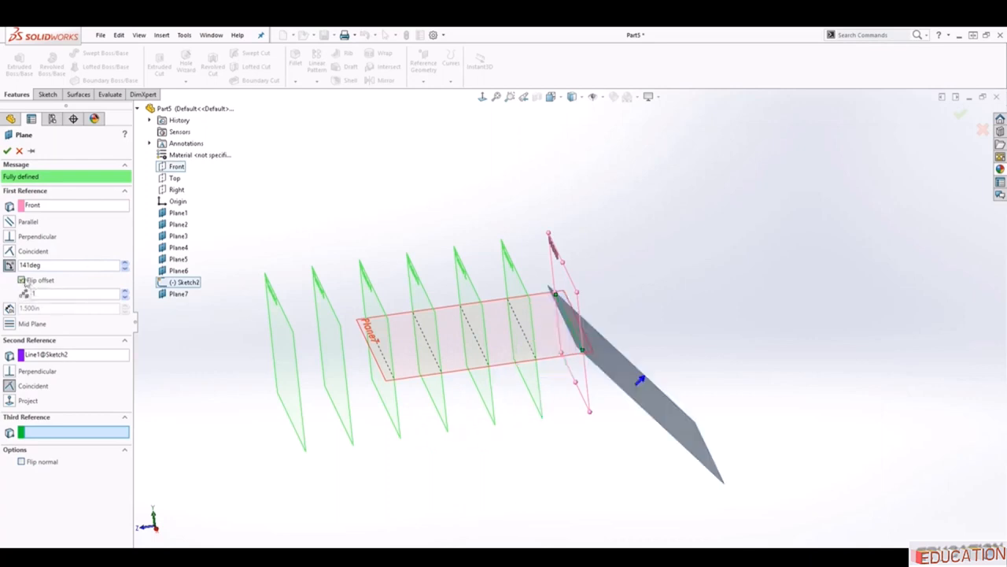
click(124, 264)
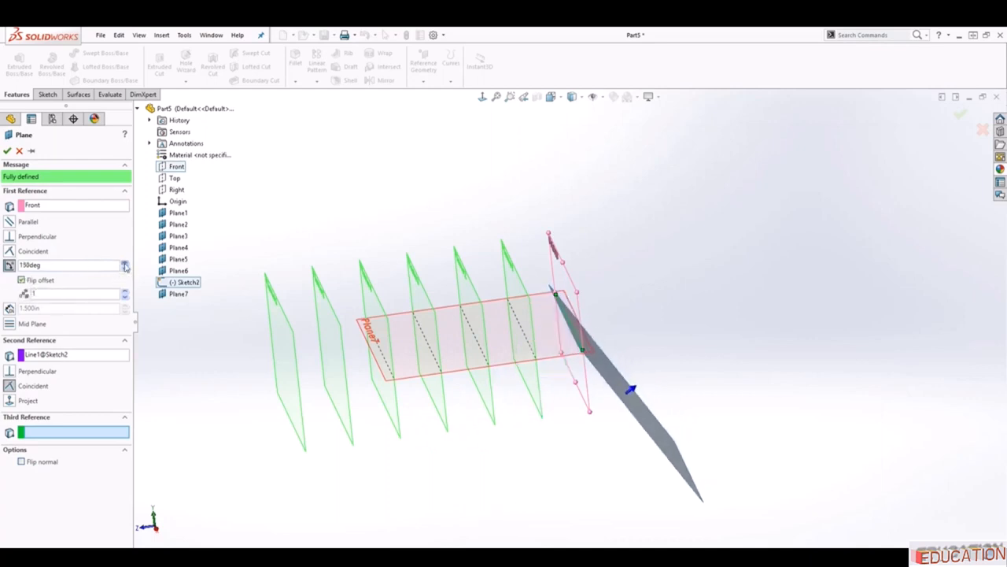
drag(124, 266, 124, 266)
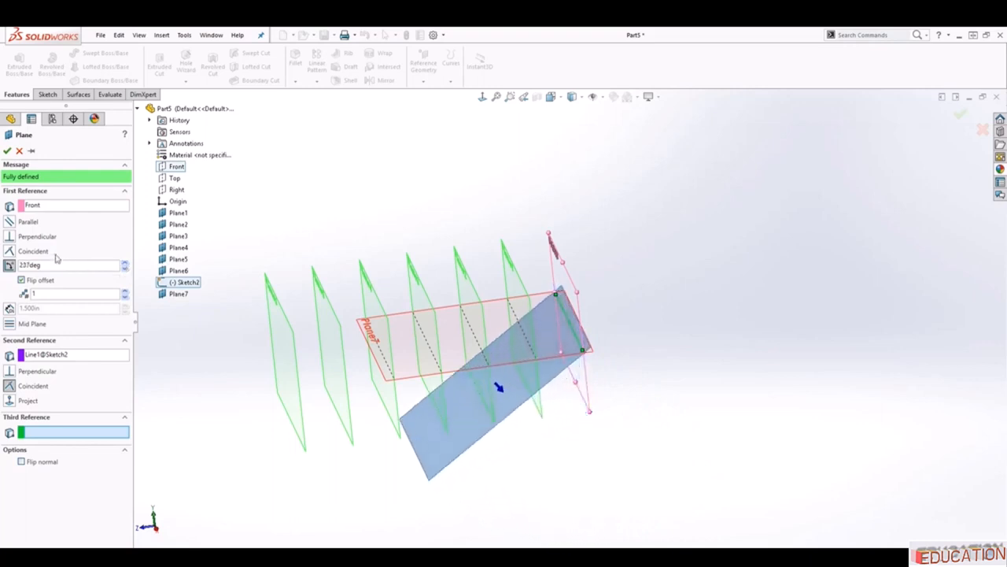
click(7, 152)
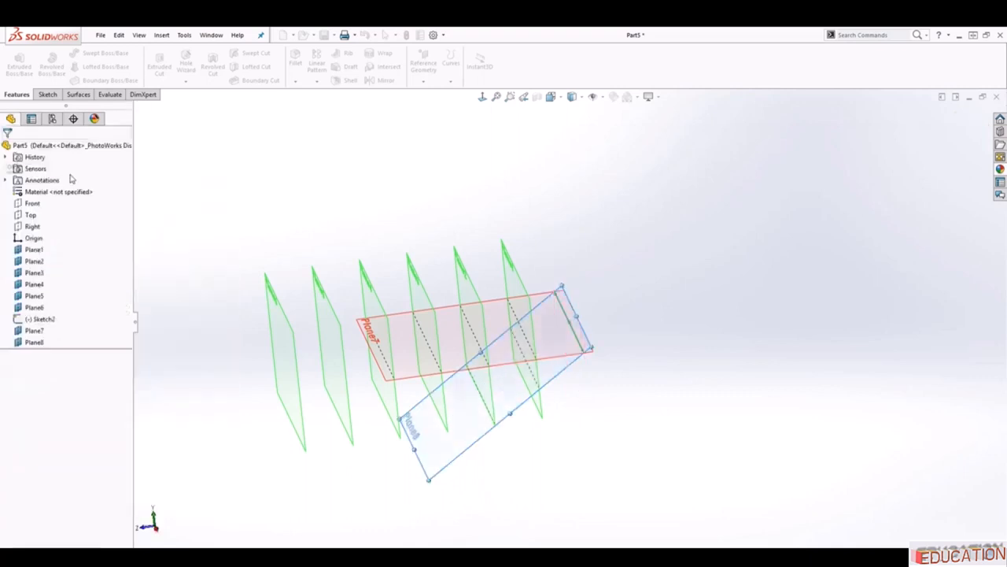
scroll(475, 364, up, 3)
mouse_move(443, 341)
middle_down()
mouse_move(416, 242)
mouse_move(461, 315)
mouse_move(443, 310)
mouse_move(446, 336)
middle_up()
scroll(523, 315, down, 3)
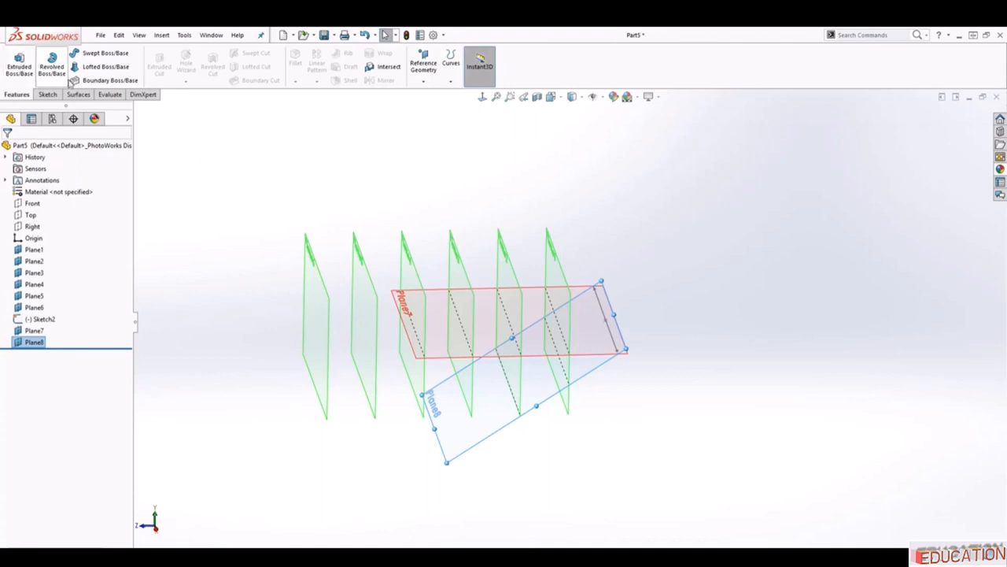
click(429, 81)
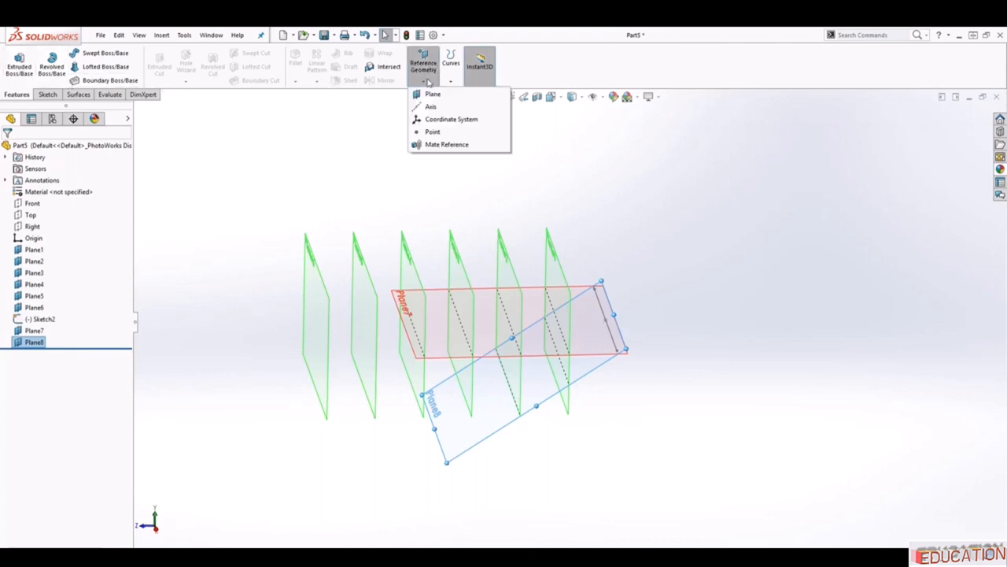
click(432, 93)
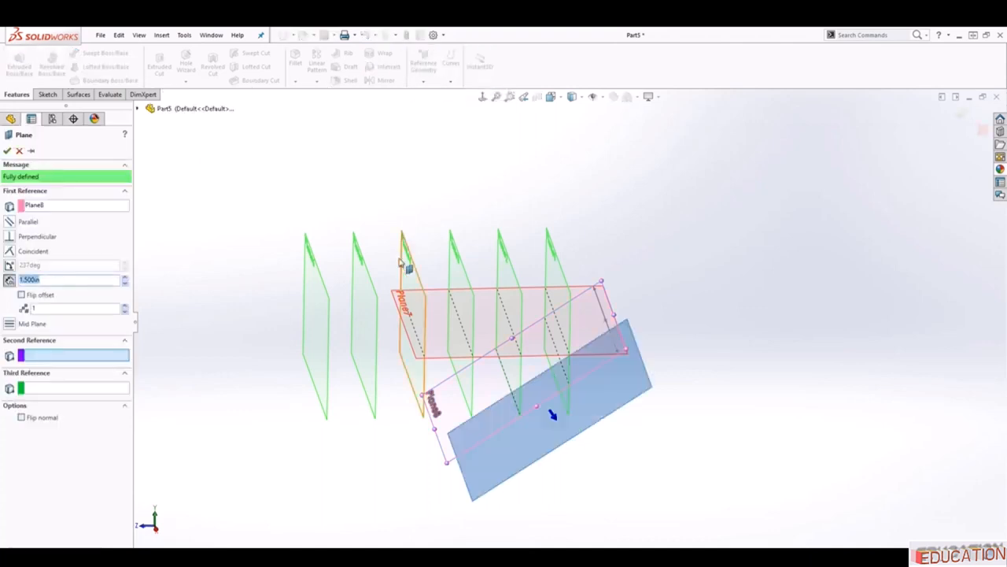
click(48, 208)
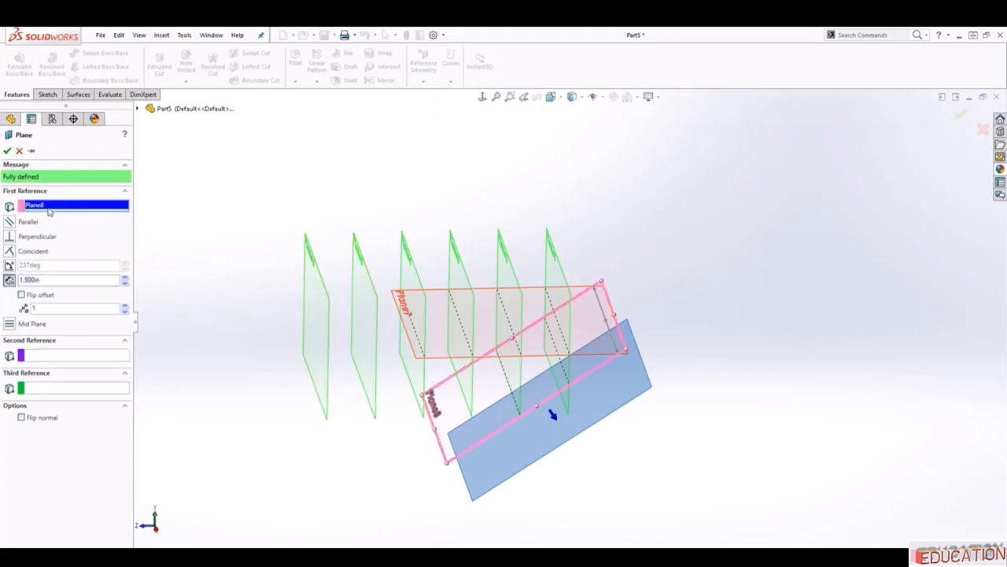
click(8, 150)
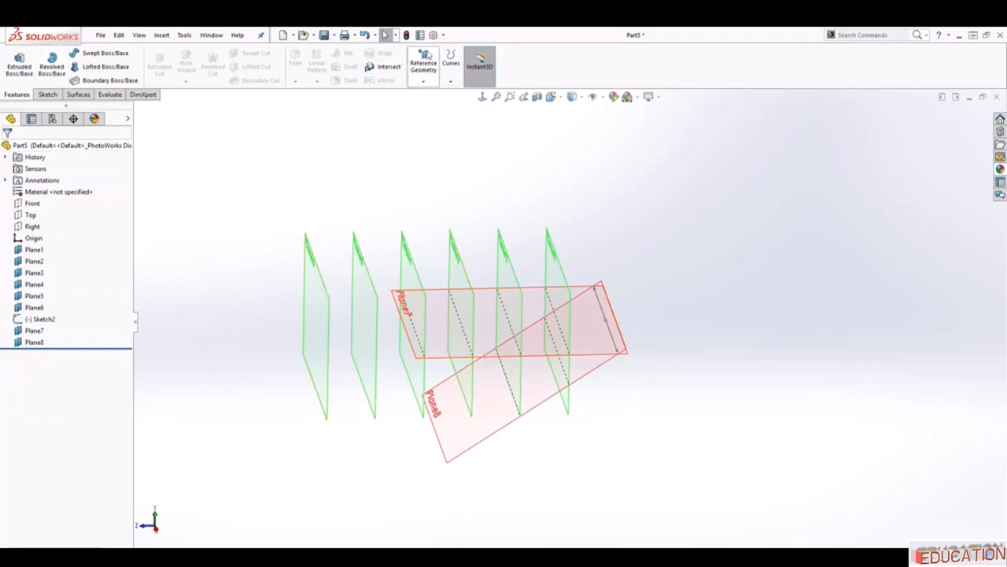
Step: Create a mid plane halfway between Plane5 and Plane6, the two offset planes farthest from the sketched line
click(427, 55)
click(435, 94)
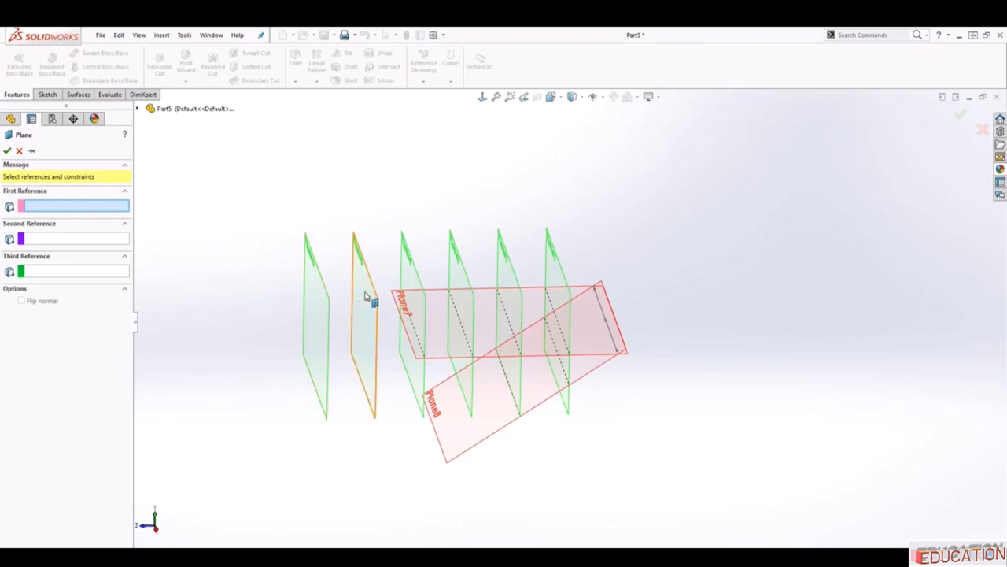
click(331, 328)
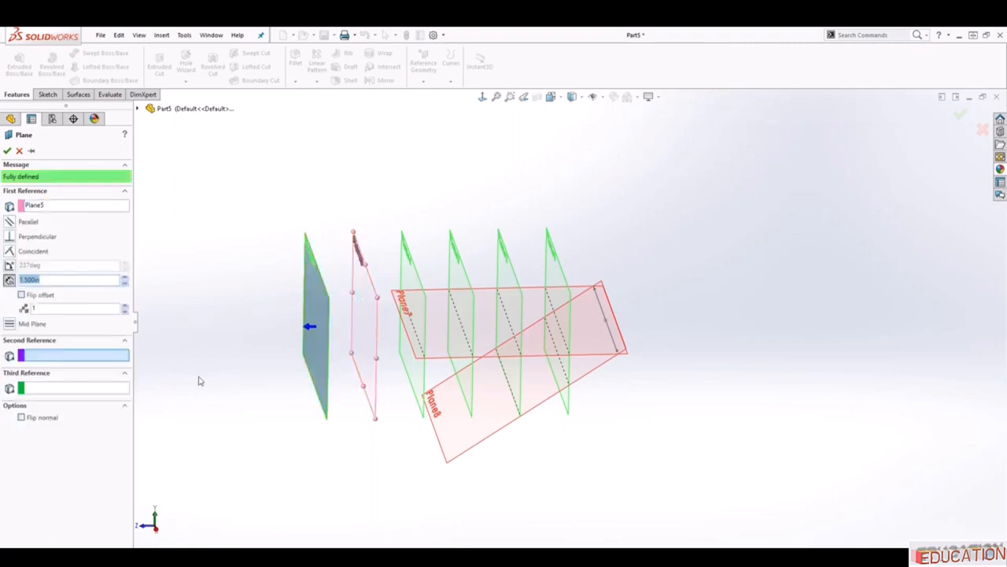
mouse_move(219, 382)
middle_down()
mouse_move(207, 378)
mouse_move(215, 370)
middle_up()
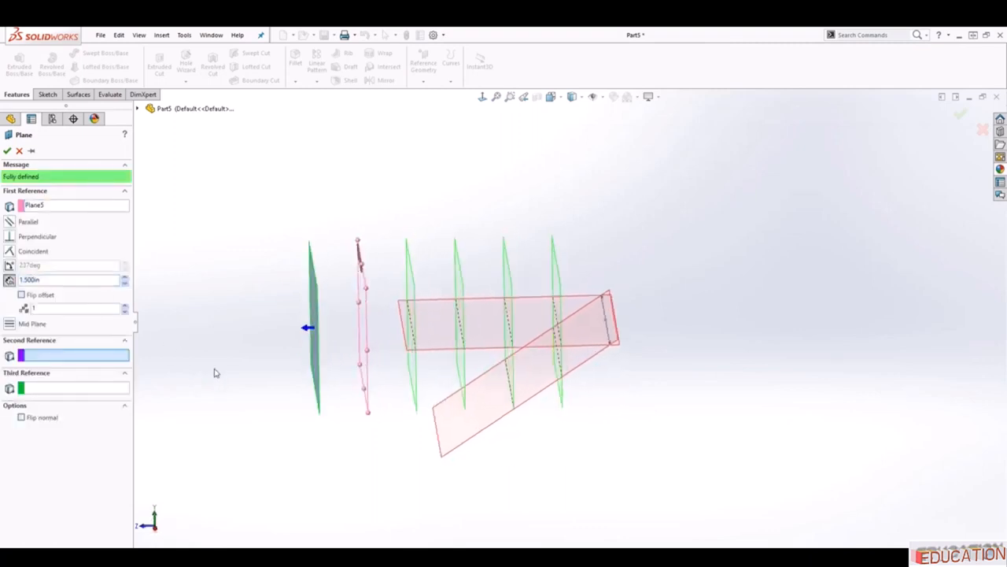
double_click(91, 279)
text(0)
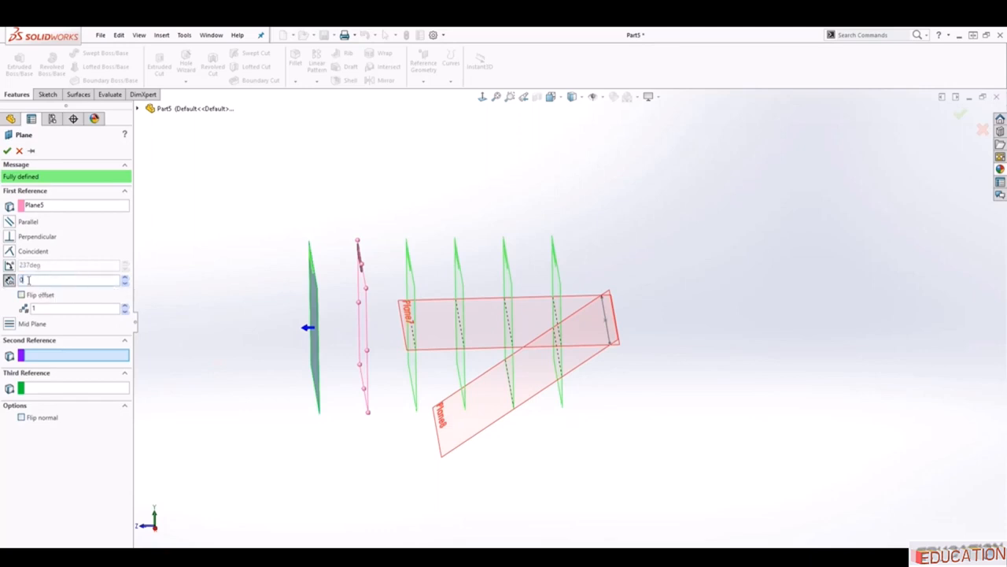
key(BackSpace)
click(14, 323)
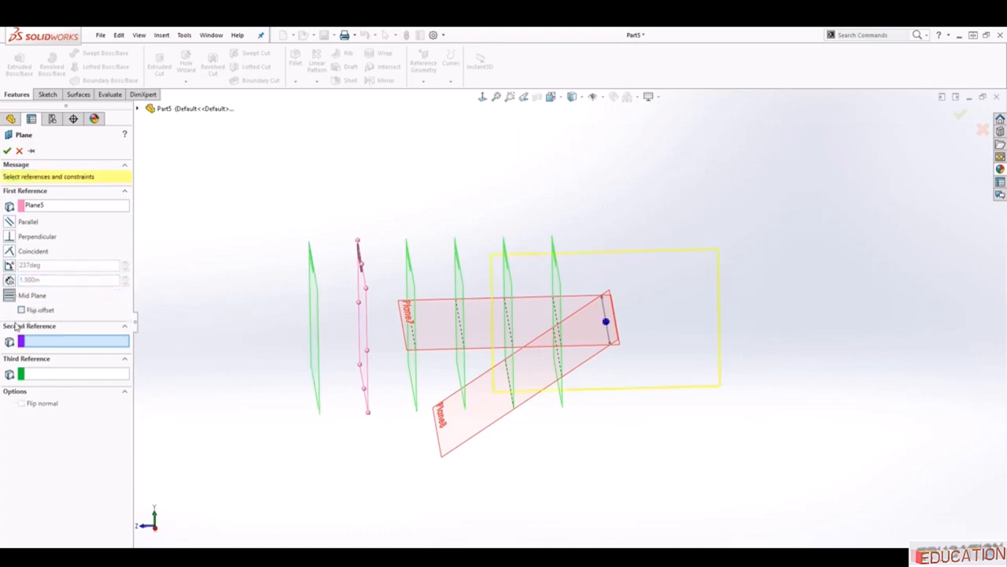
click(314, 326)
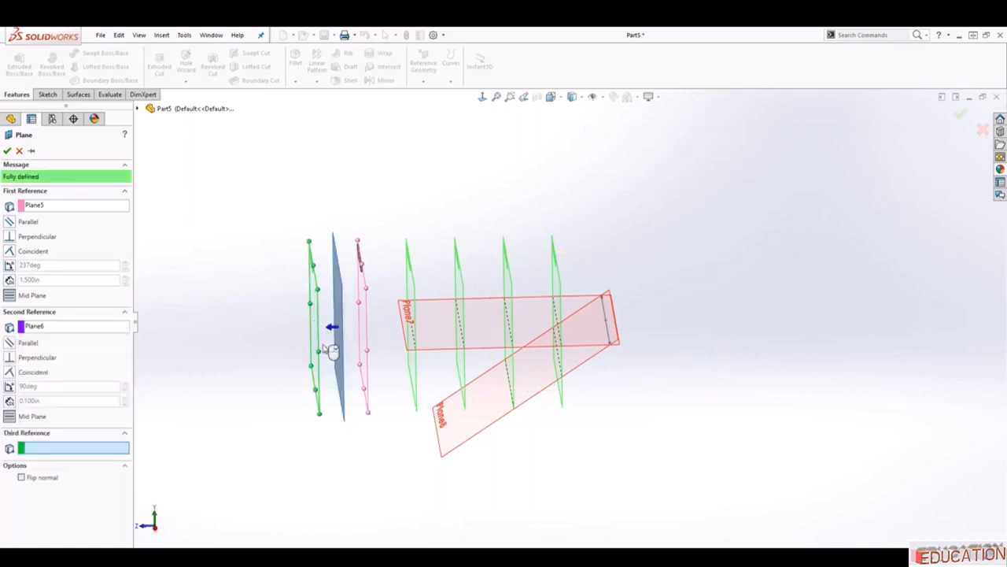
middle_drag(342, 359, 370, 453)
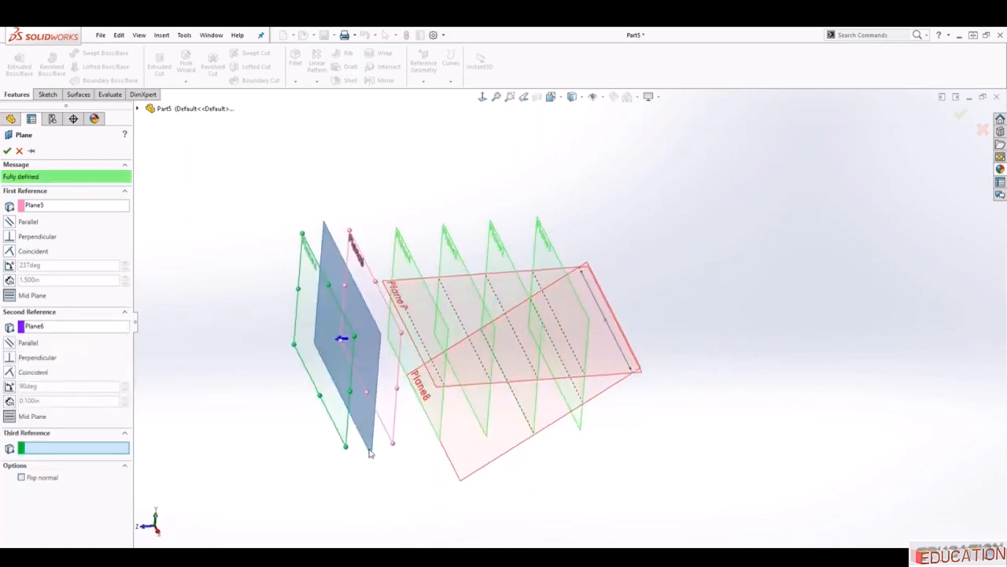
click(7, 150)
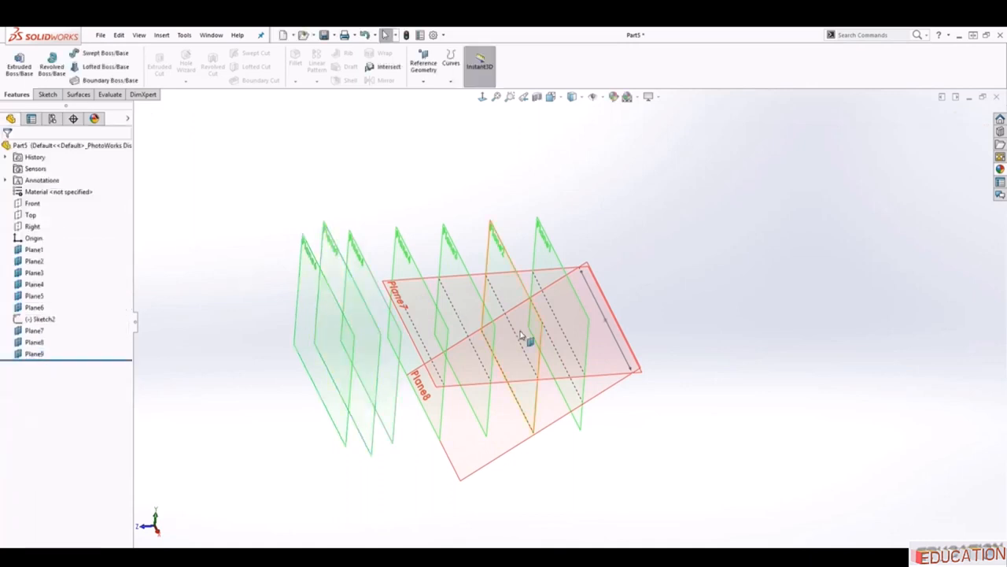
middle_drag(519, 335, 513, 288)
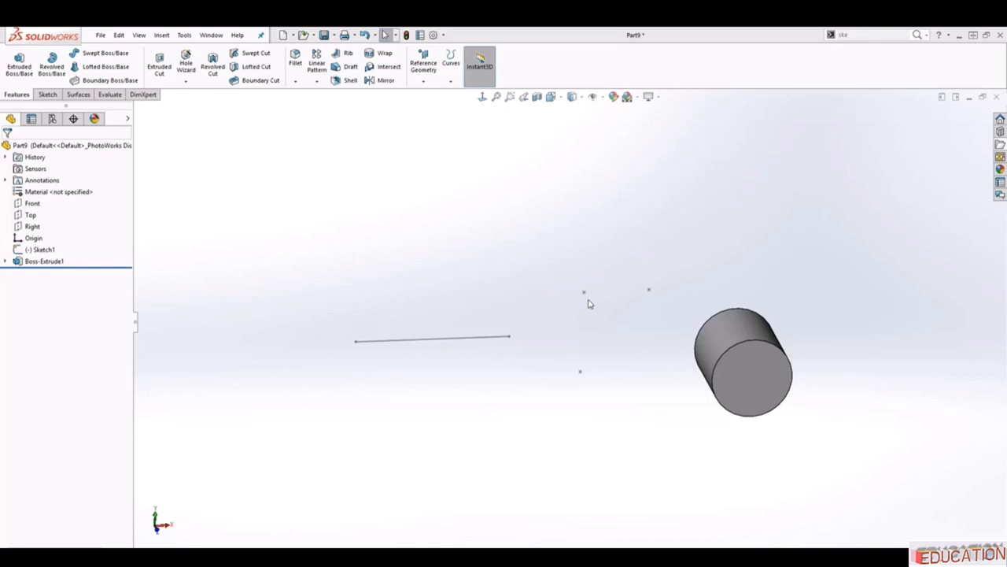
Step: Create a reference axis along the sketched line using the One Line/Edge/Axis option
scroll(589, 304, down, 3)
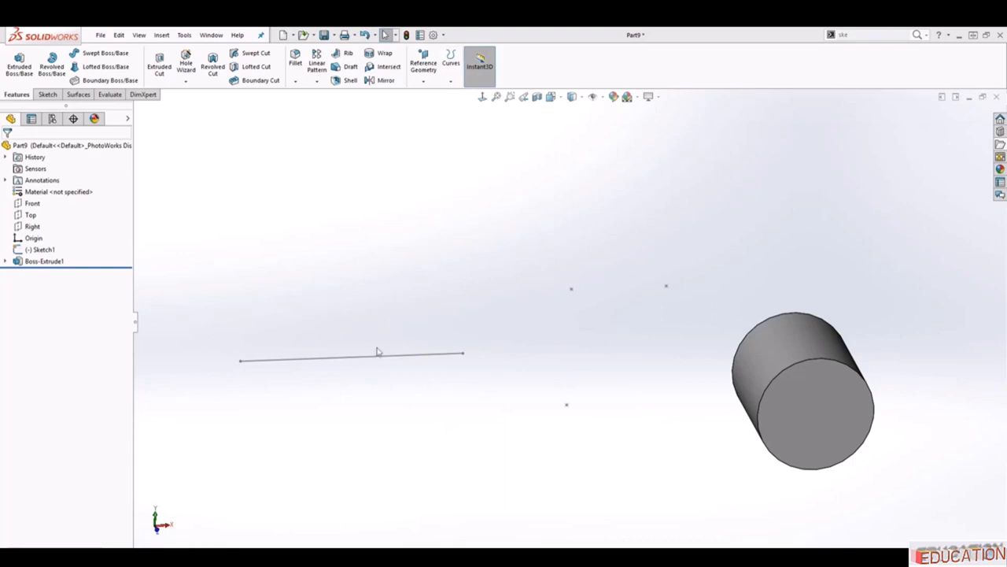
click(425, 82)
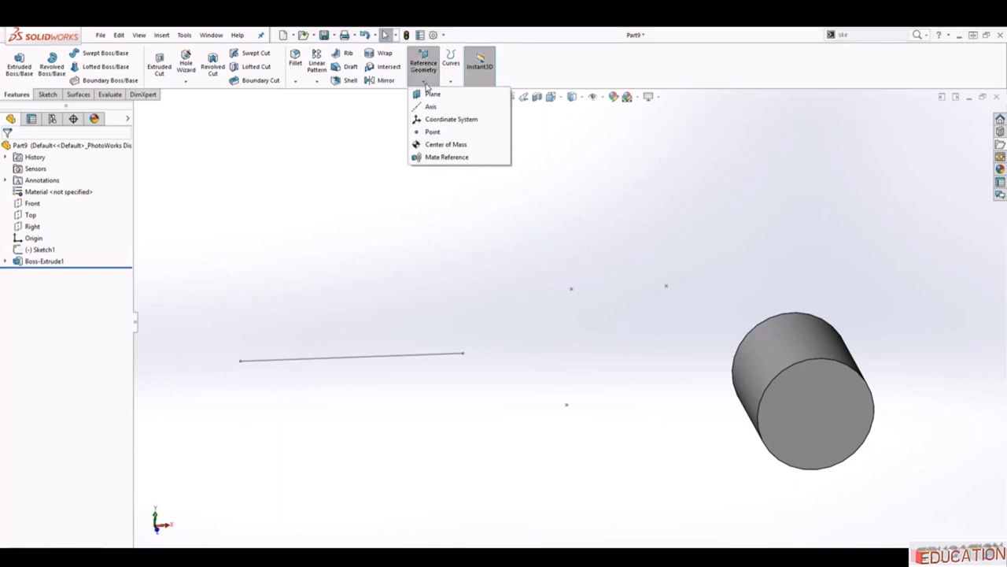
click(430, 107)
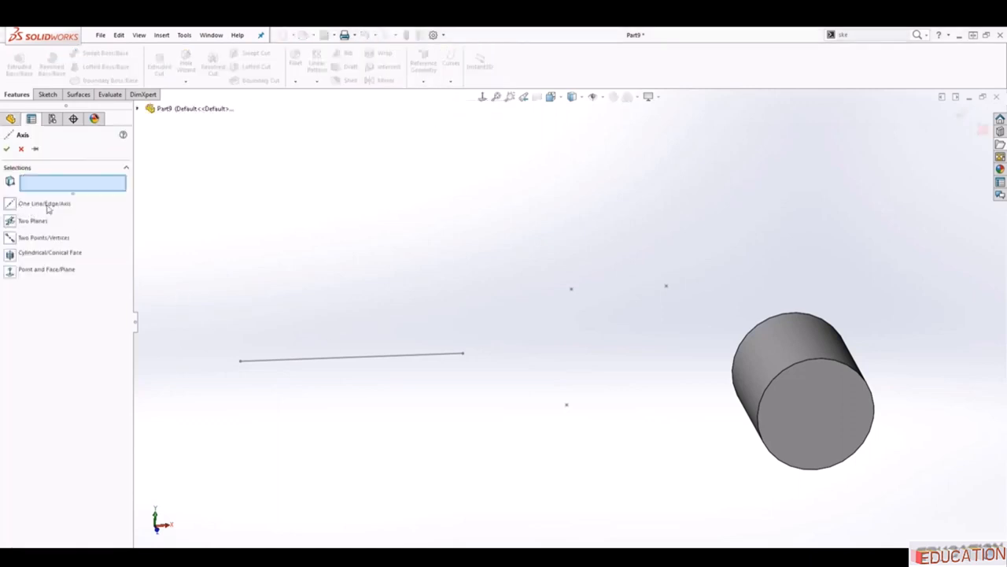
click(350, 360)
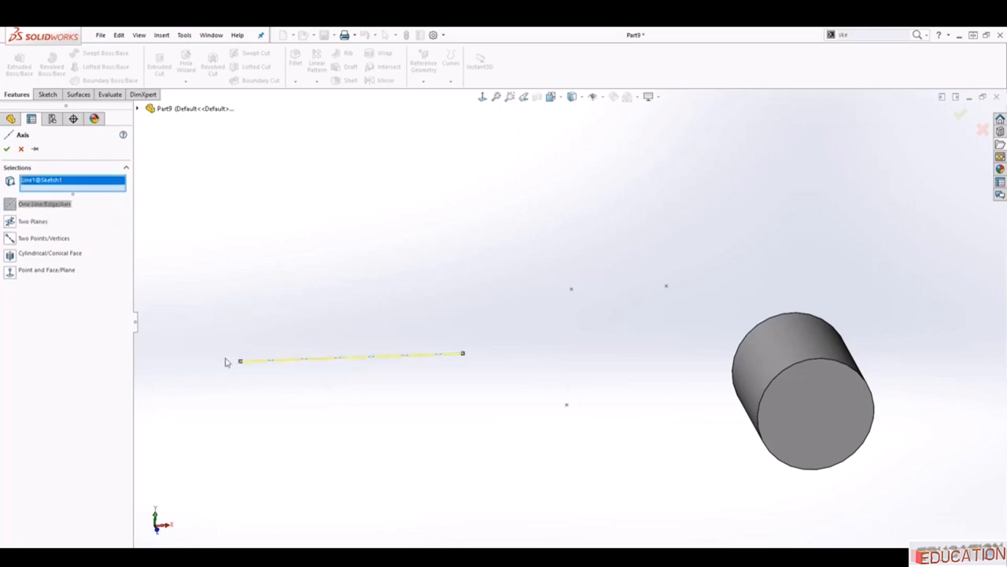
click(7, 148)
scroll(415, 400, down, 2)
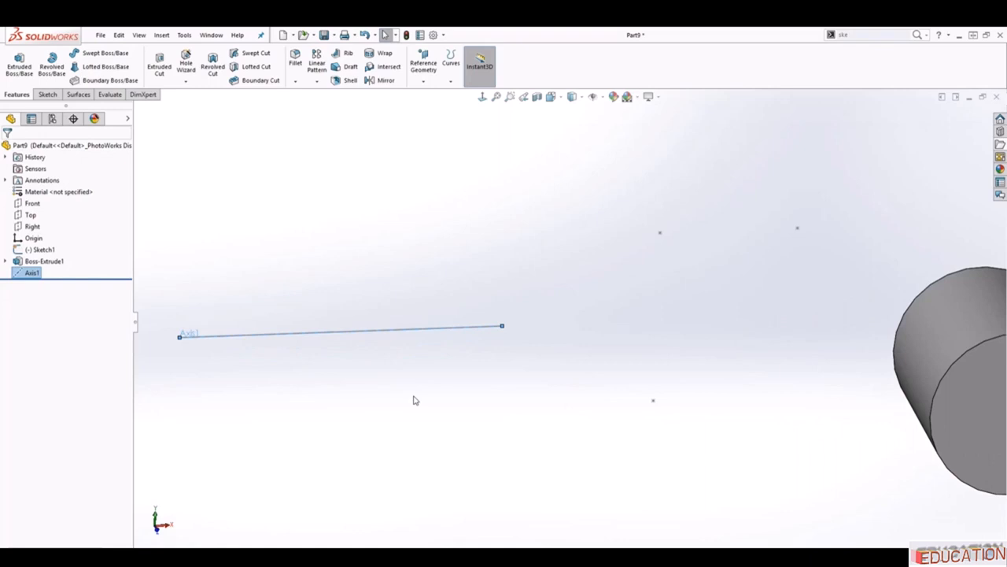
click(230, 355)
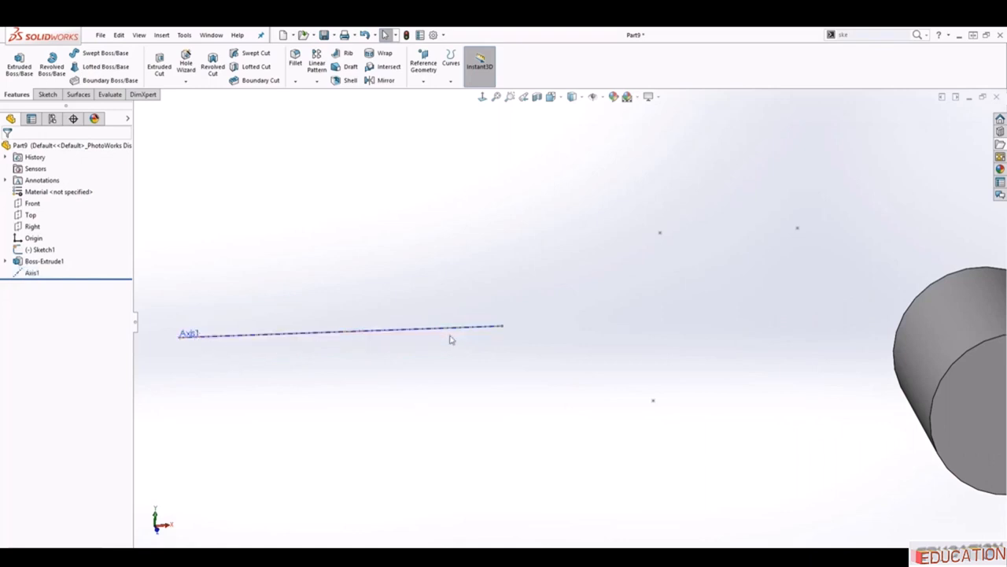
Step: Define another reference axis with the Two Planes option at the intersection of the Front and Right planes
scroll(599, 339, up, 2)
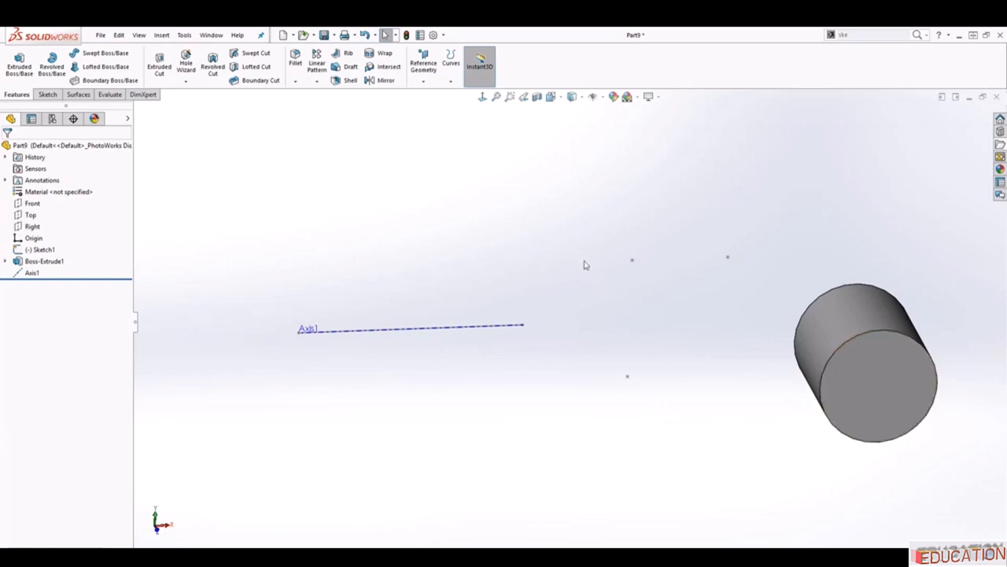
click(424, 81)
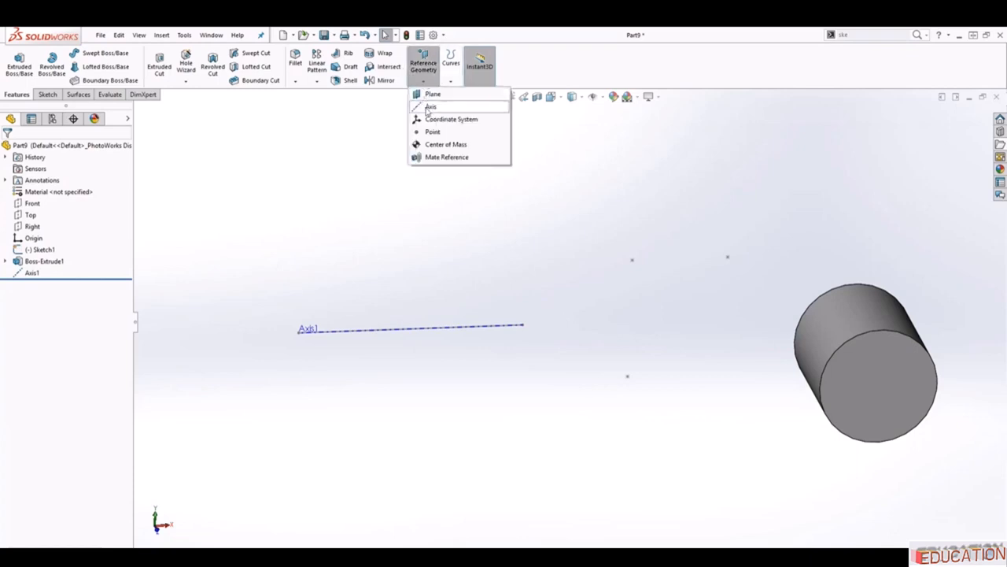
click(427, 109)
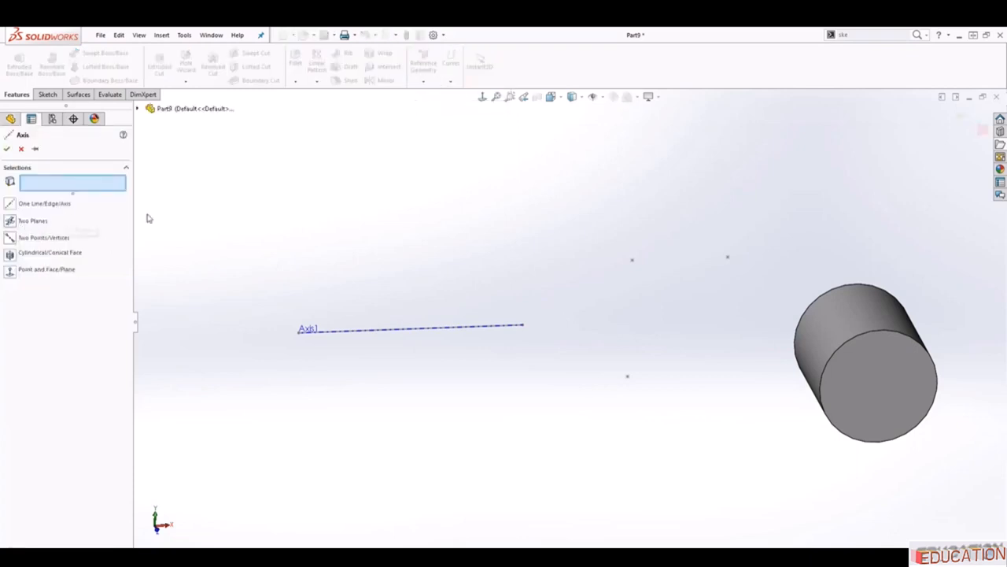
click(138, 109)
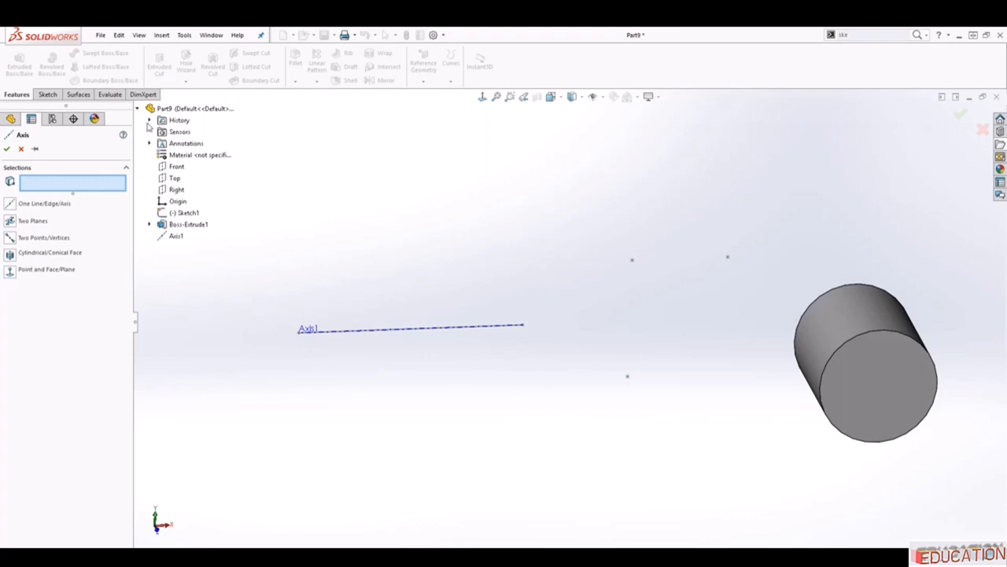
click(178, 168)
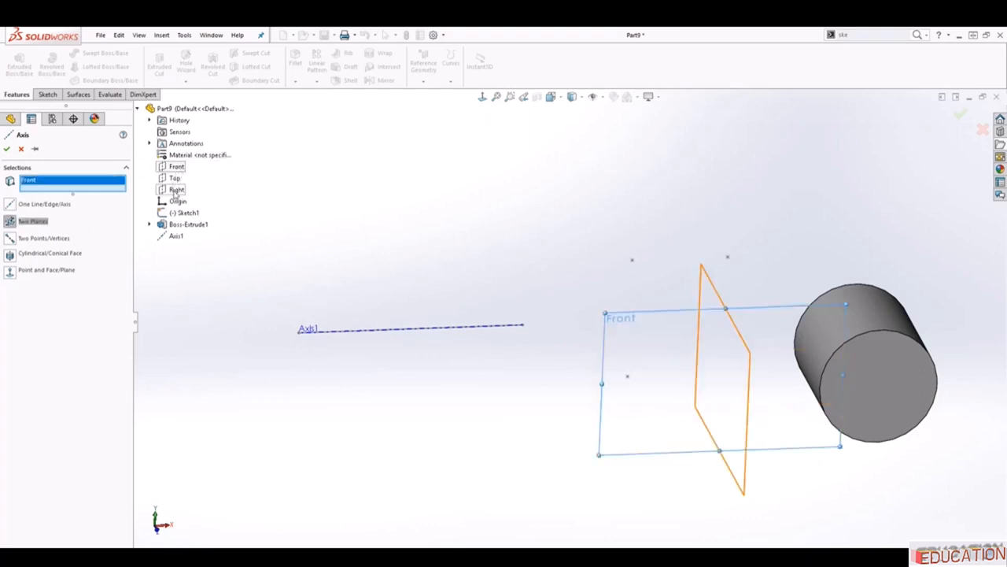
click(176, 190)
middle_drag(619, 298, 678, 316)
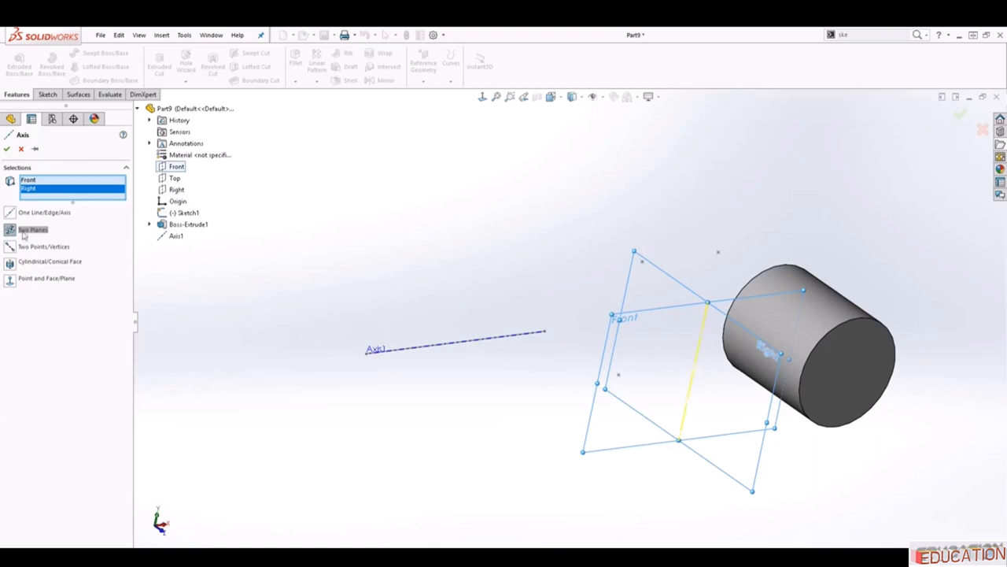
Step: Finish the reference axis through the Front and Right planes, and create another through the two sketch points aligned nearly vertically beside it
click(6, 148)
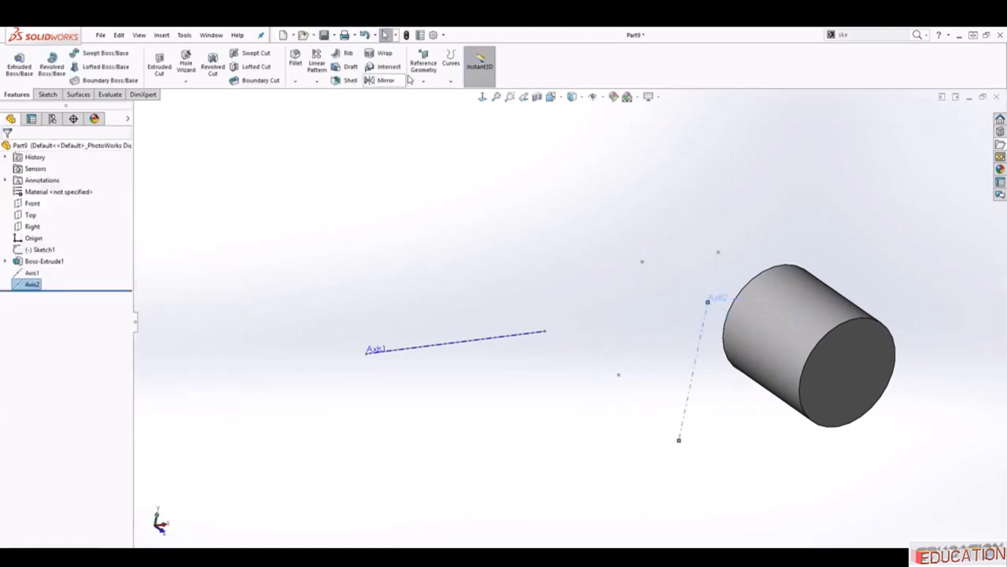
click(423, 72)
click(432, 107)
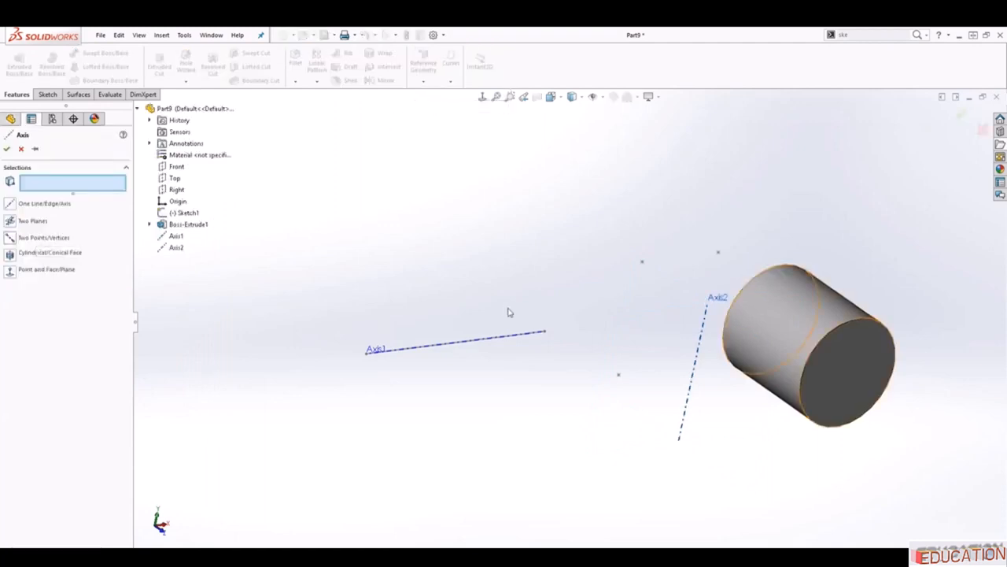
middle_drag(508, 312, 538, 277)
click(633, 257)
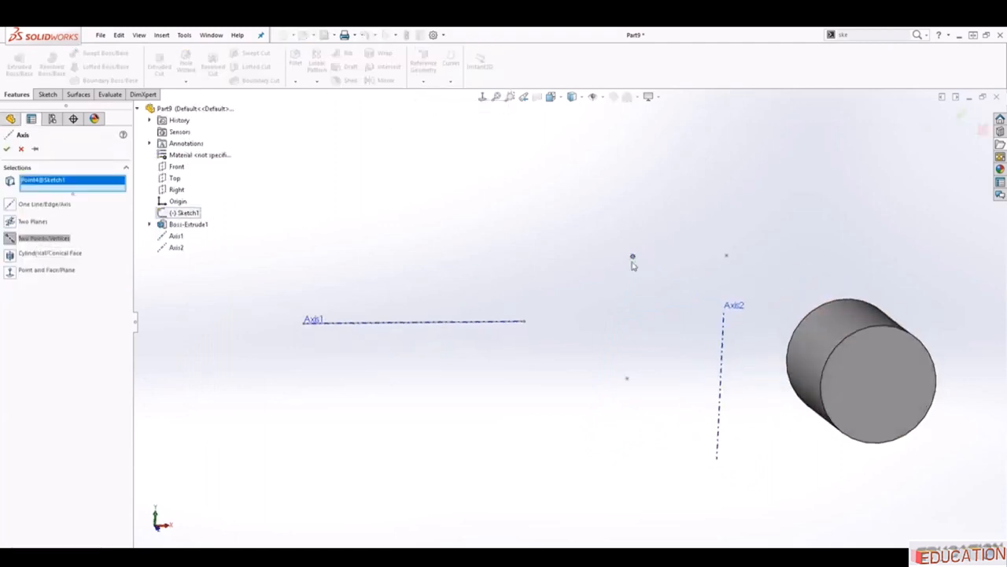
click(628, 378)
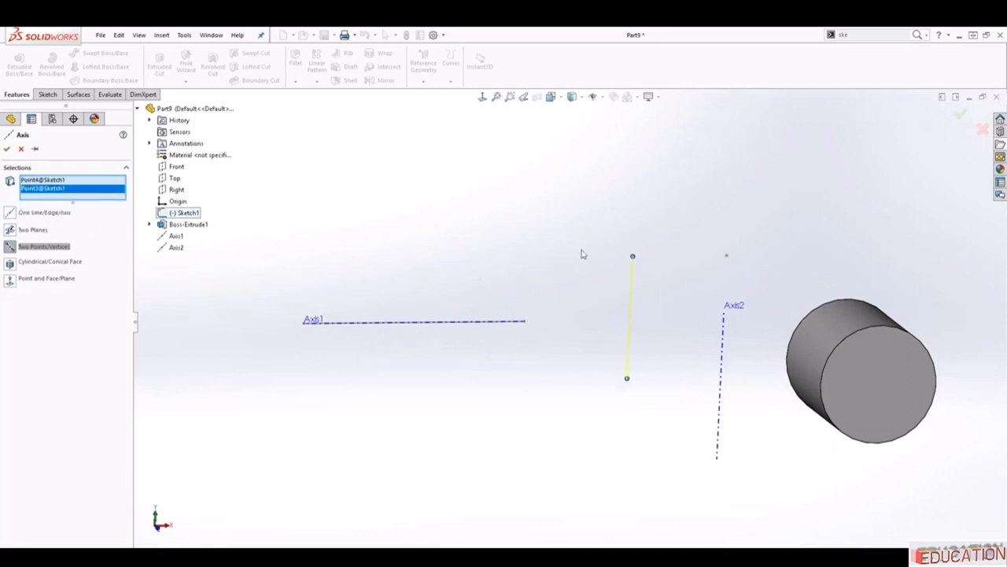
click(6, 149)
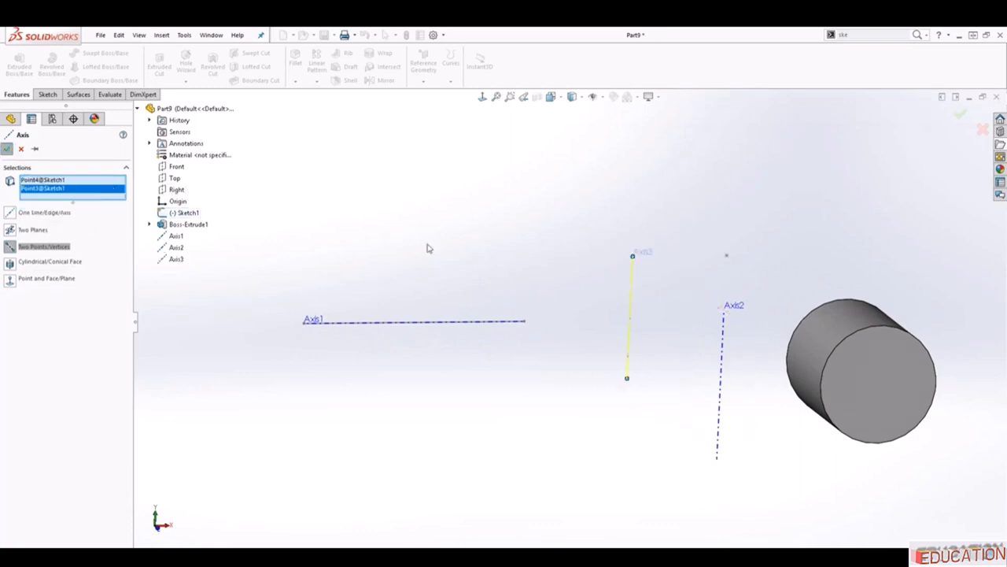
scroll(665, 333, down, 2)
middle_drag(665, 333, 558, 236)
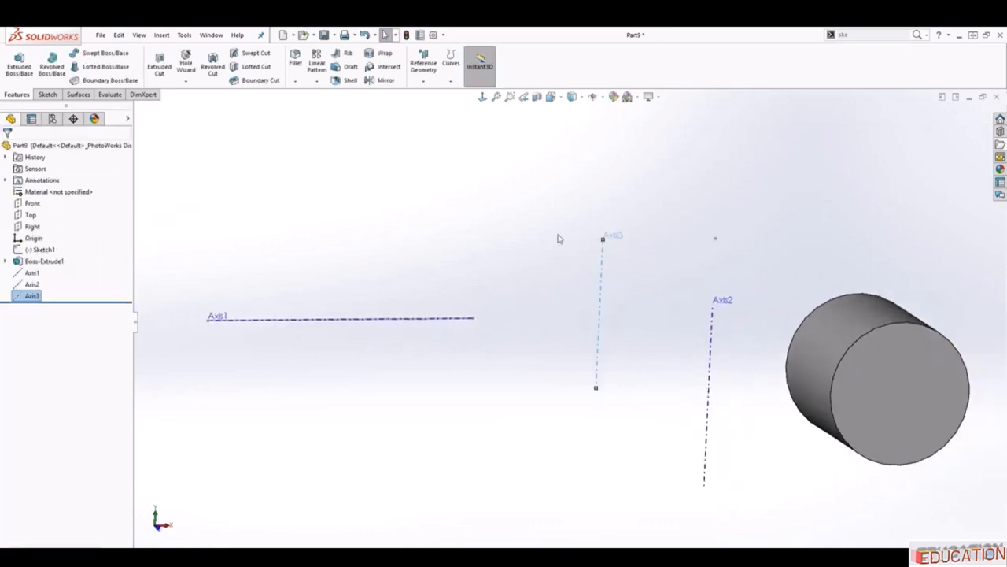
Step: Create a reference axis through the centre of the extruded cylinder from its cylindrical face
click(424, 81)
click(430, 108)
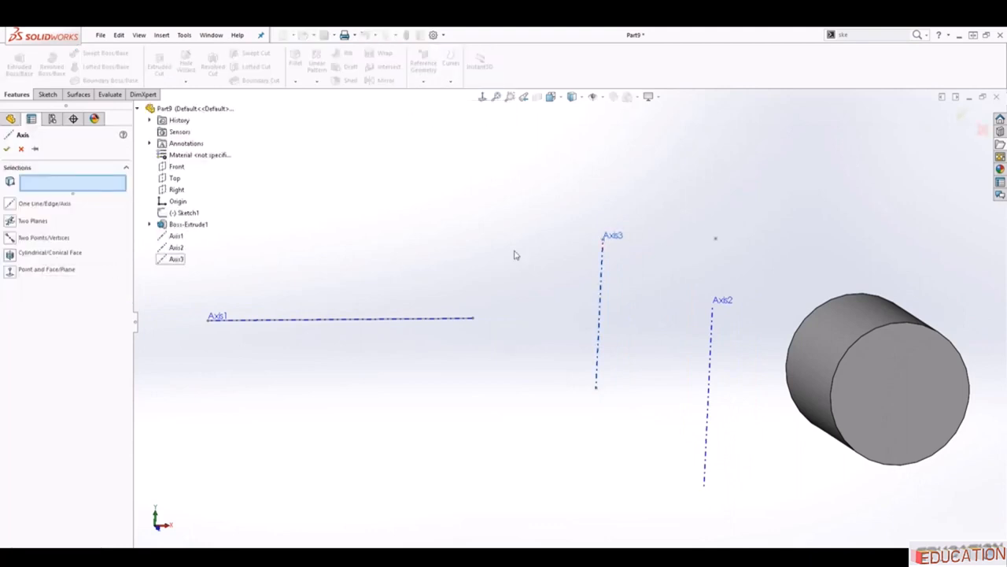
middle_drag(512, 254, 782, 396)
click(762, 285)
mouse_move(749, 254)
middle_down()
mouse_move(708, 208)
mouse_move(747, 243)
middle_up()
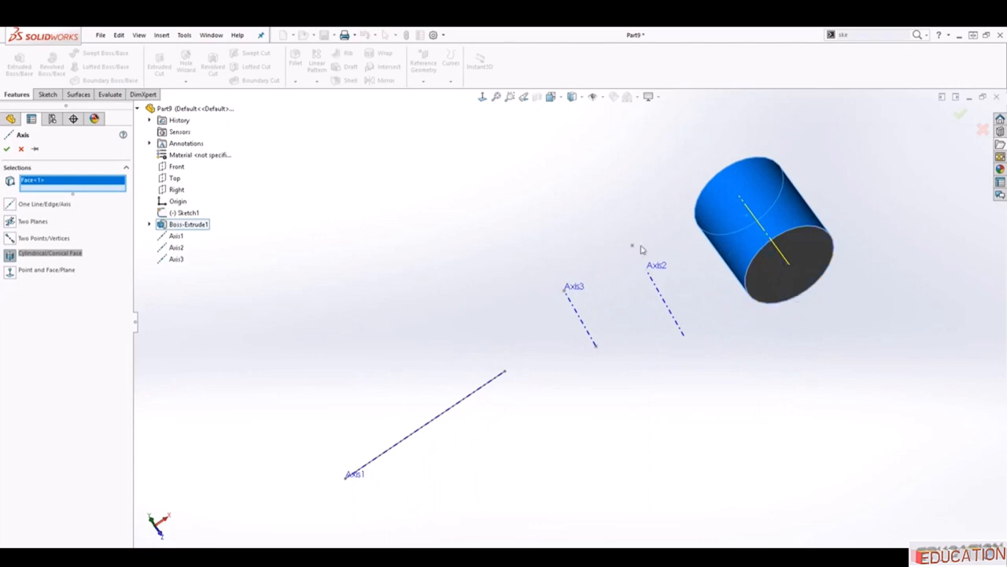
click(6, 148)
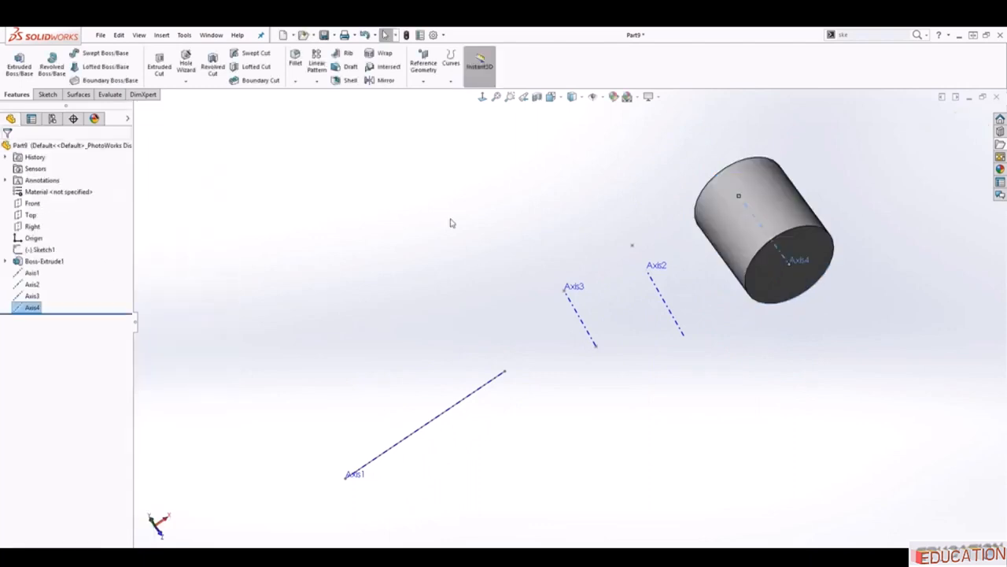
Step: Create a reference axis through the remaining free sketch point, perpendicular to the Top plane
middle_drag(571, 262, 621, 202)
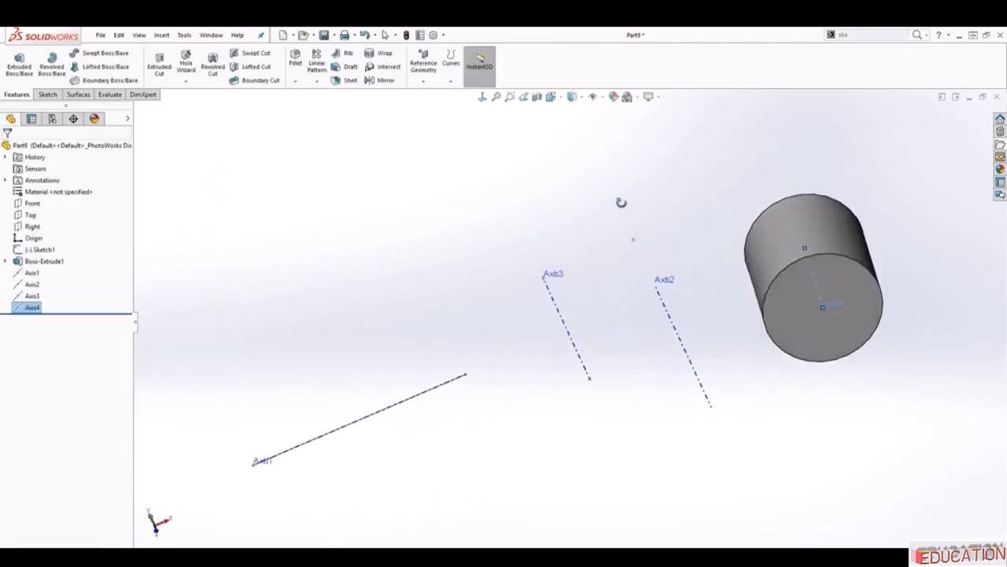
click(423, 65)
click(432, 106)
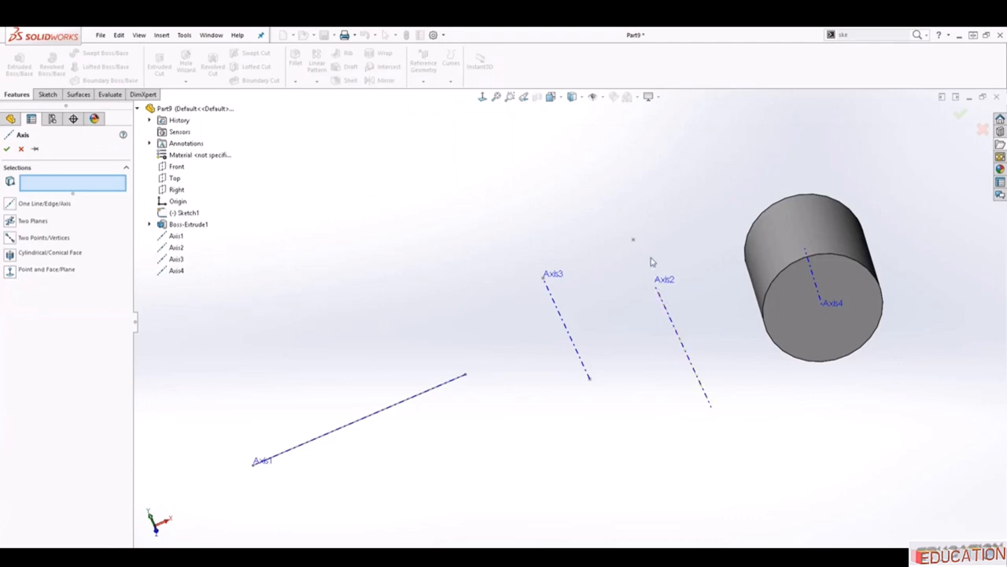
click(632, 240)
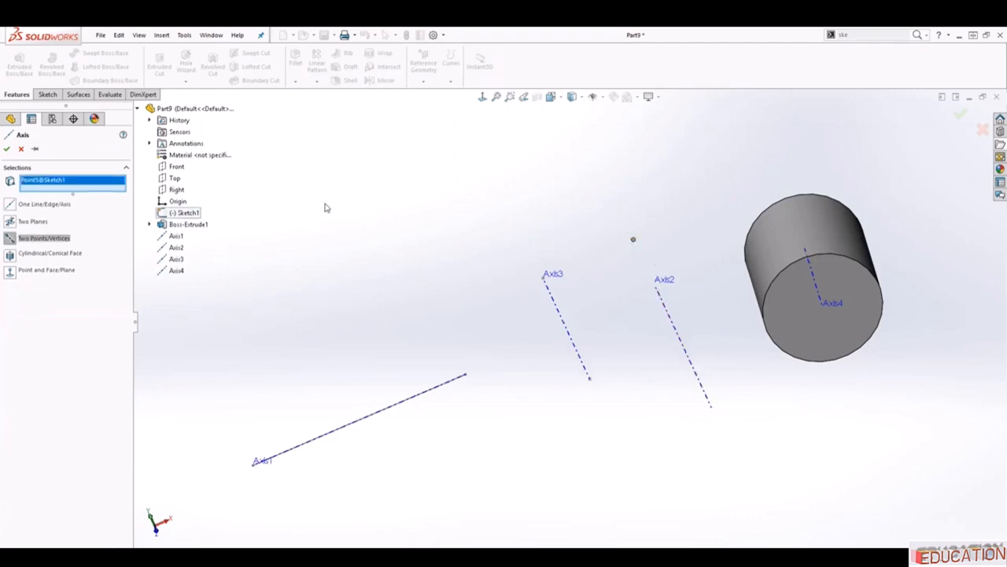
click(181, 181)
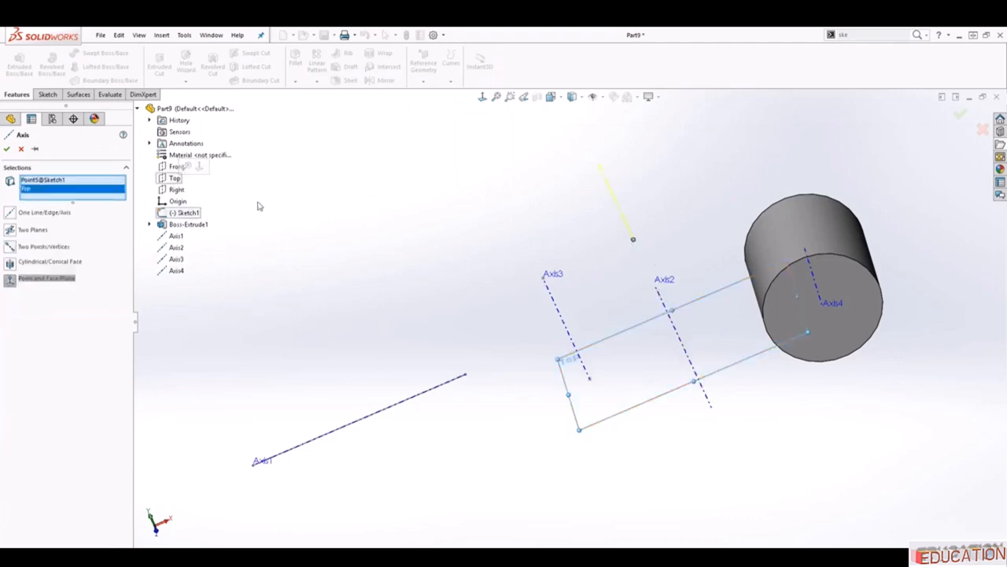
mouse_move(674, 298)
middle_down()
mouse_move(726, 317)
mouse_move(708, 270)
mouse_move(692, 270)
mouse_move(661, 223)
middle_up()
middle_drag(641, 185, 657, 182)
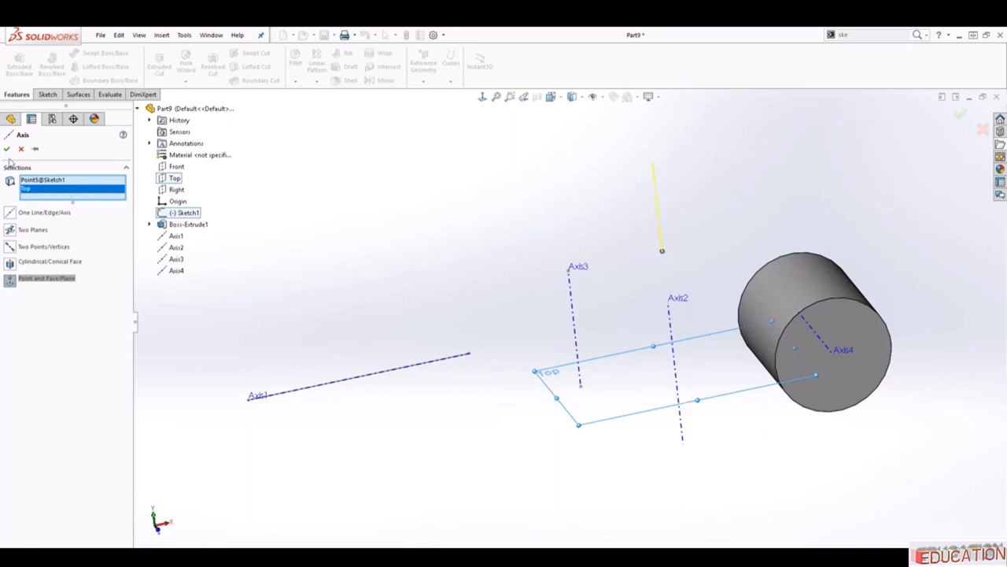
click(6, 147)
middle_drag(479, 257, 510, 286)
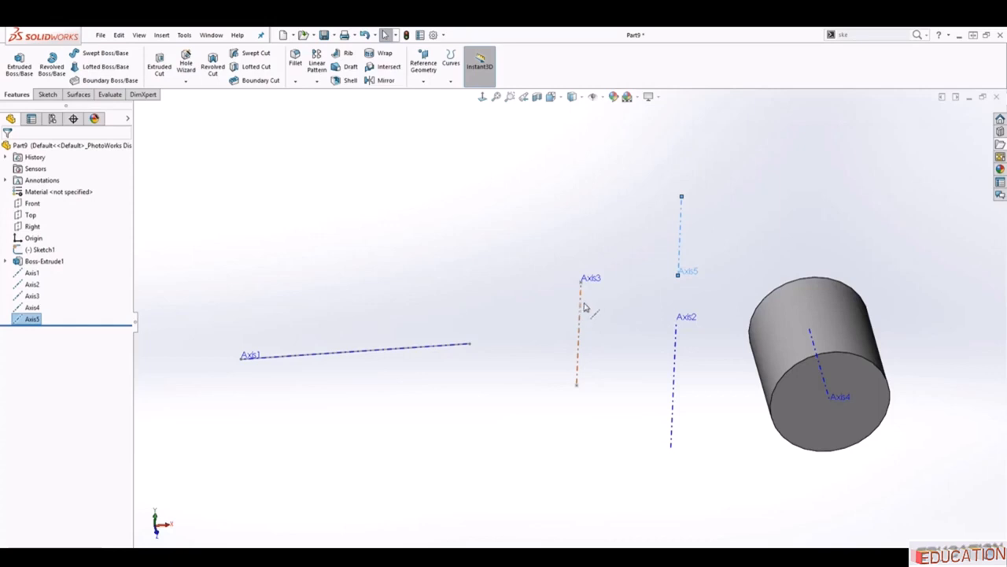
middle_drag(566, 232, 583, 189)
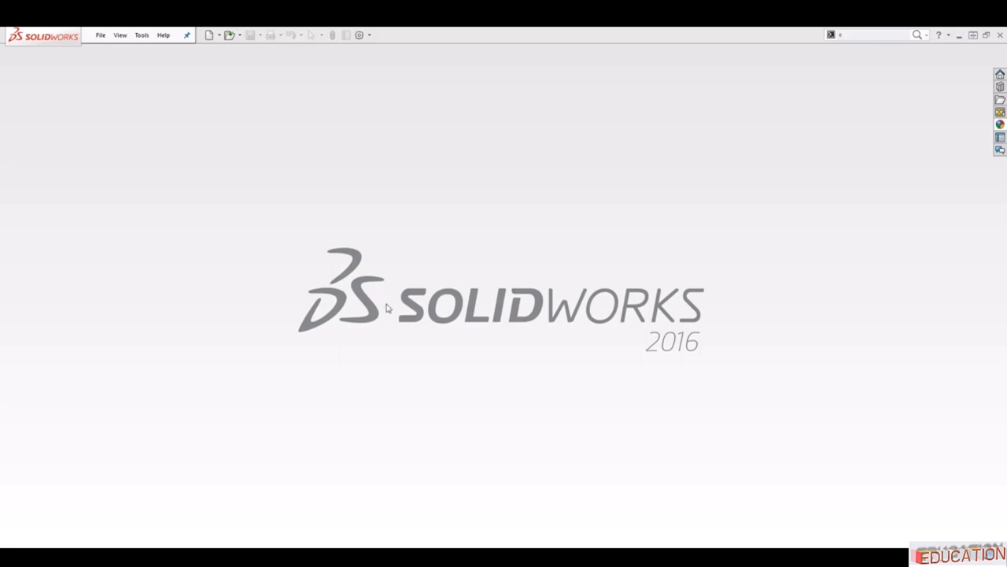
Step: Create a new part document and start a sketch on the Front plane
click(209, 36)
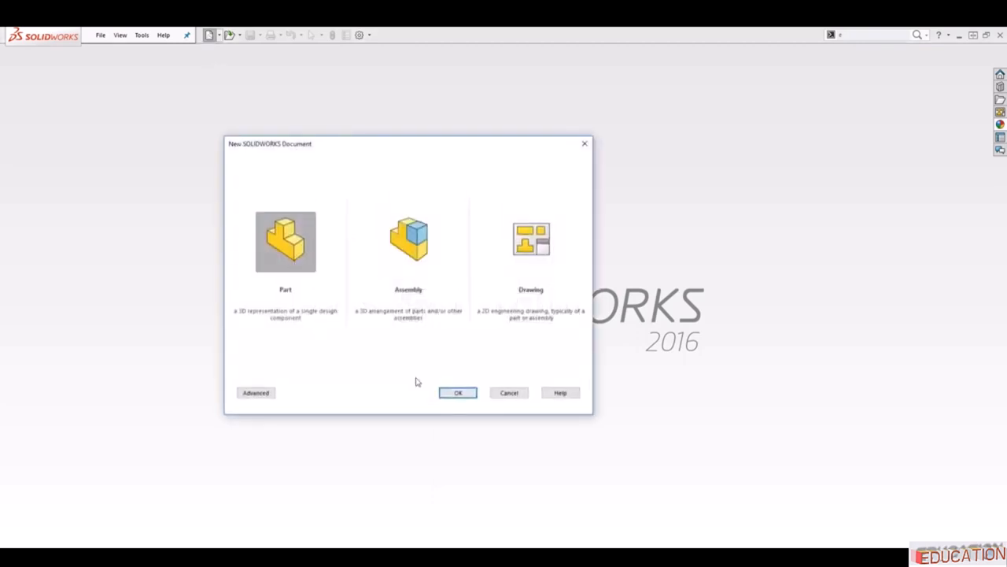
click(444, 392)
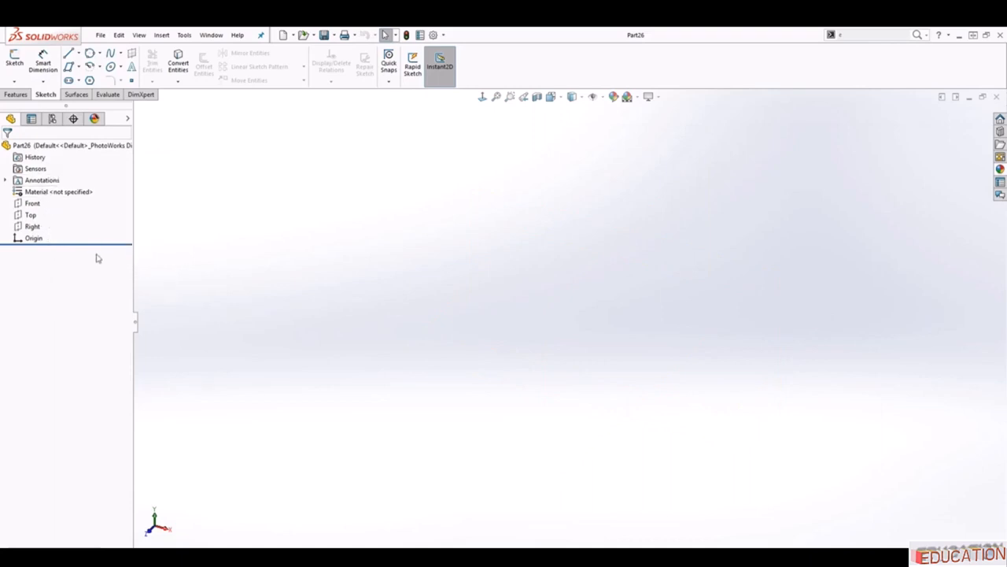
click(36, 206)
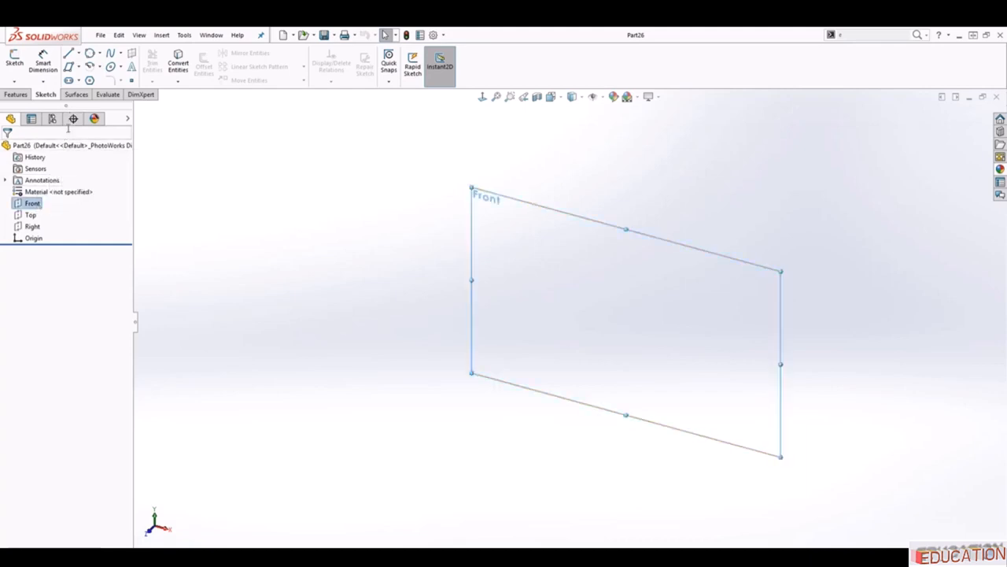
click(11, 57)
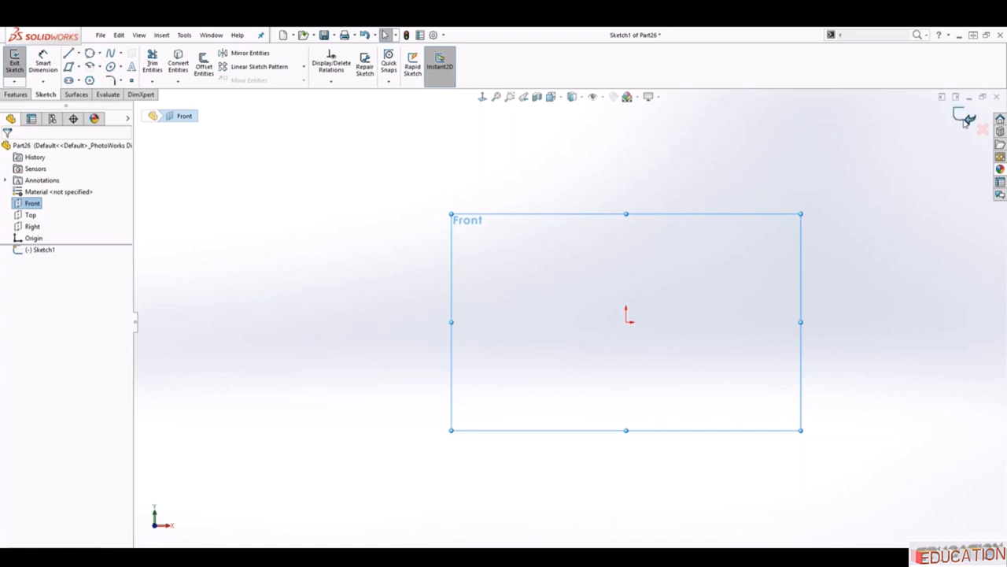
click(396, 339)
Step: Sketch a vertical line straight up from the origin
click(68, 53)
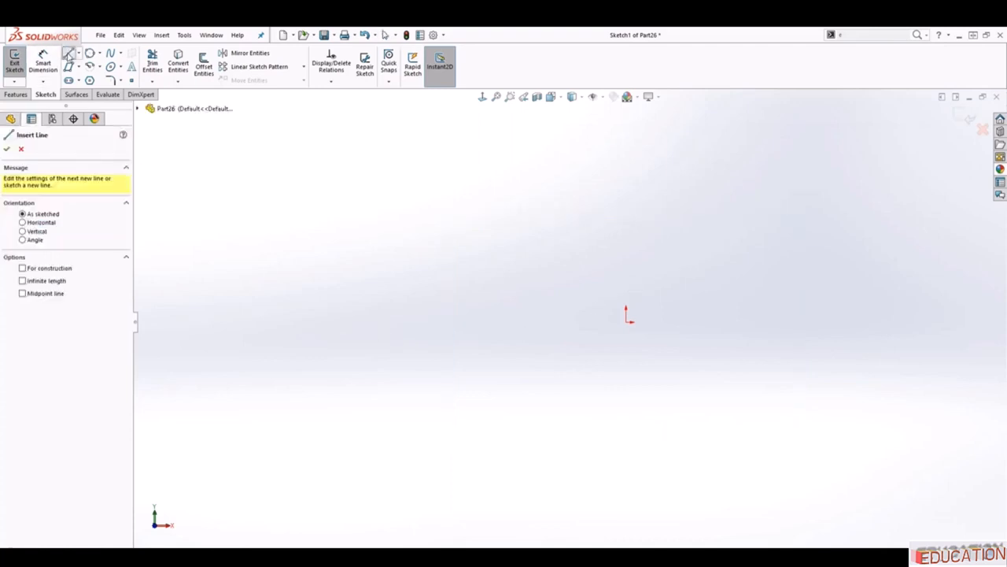
click(627, 321)
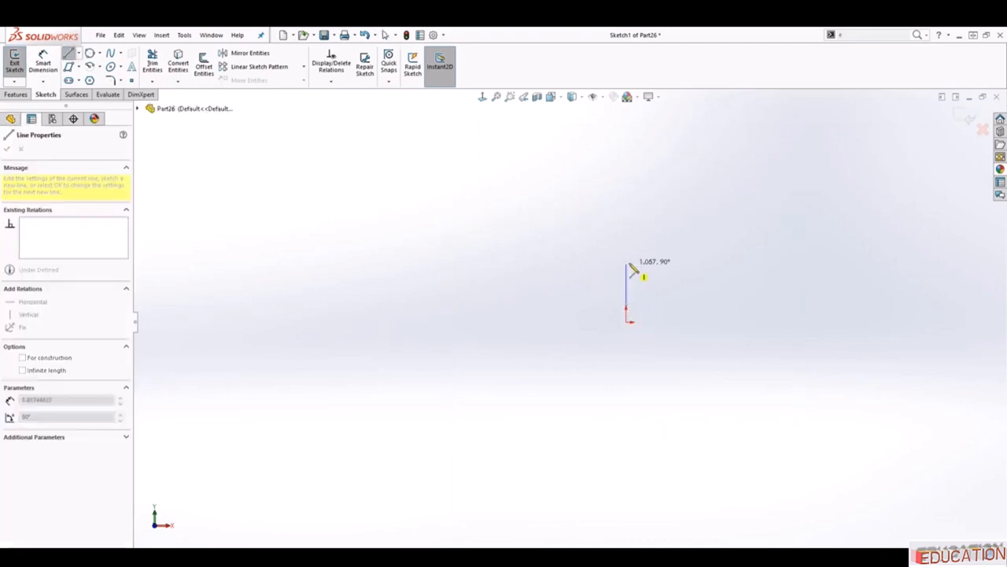
click(627, 148)
key(Escape)
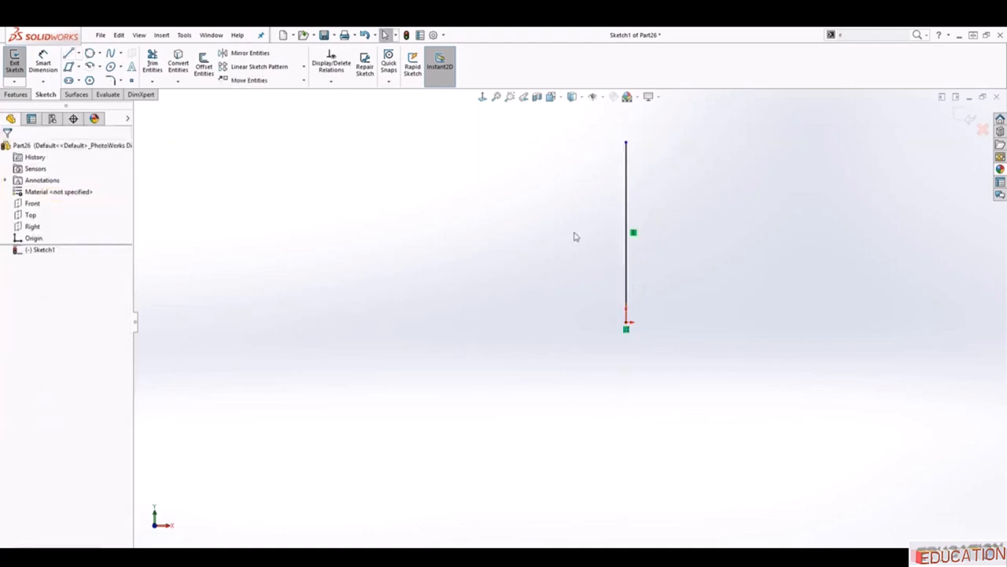
Step: Sketch a slightly sloping centerline leftward from the upper end of the vertical line
click(78, 53)
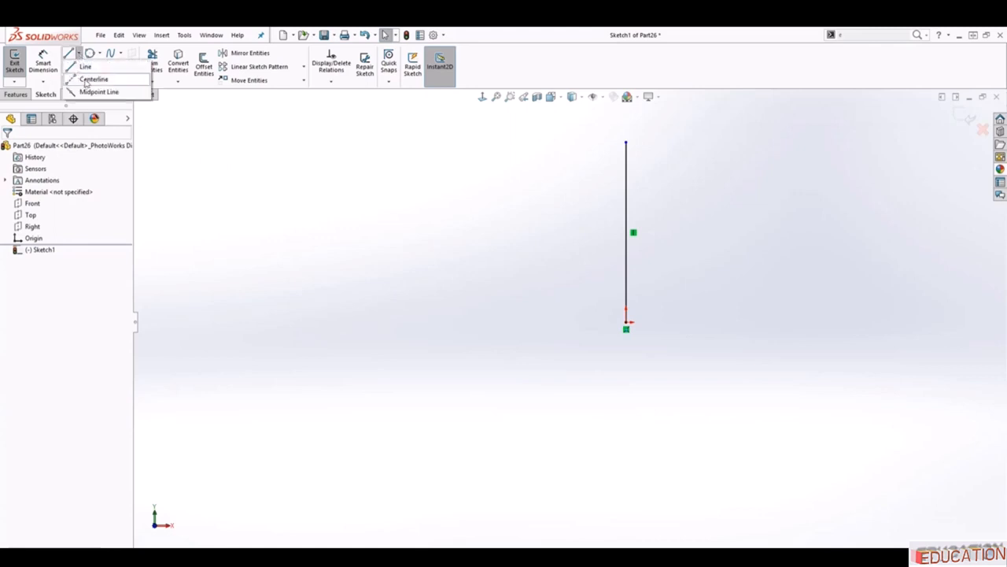
click(88, 79)
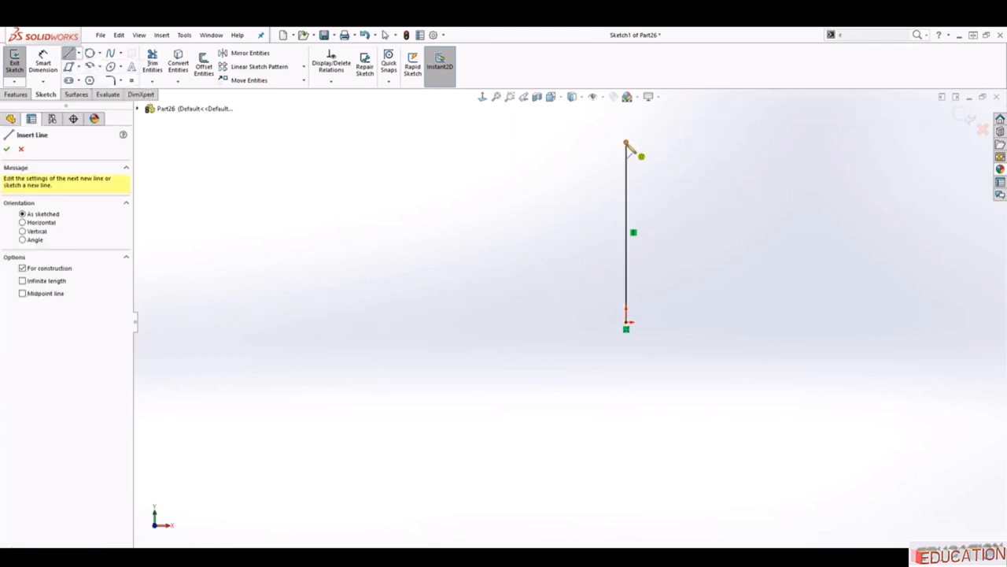
click(627, 142)
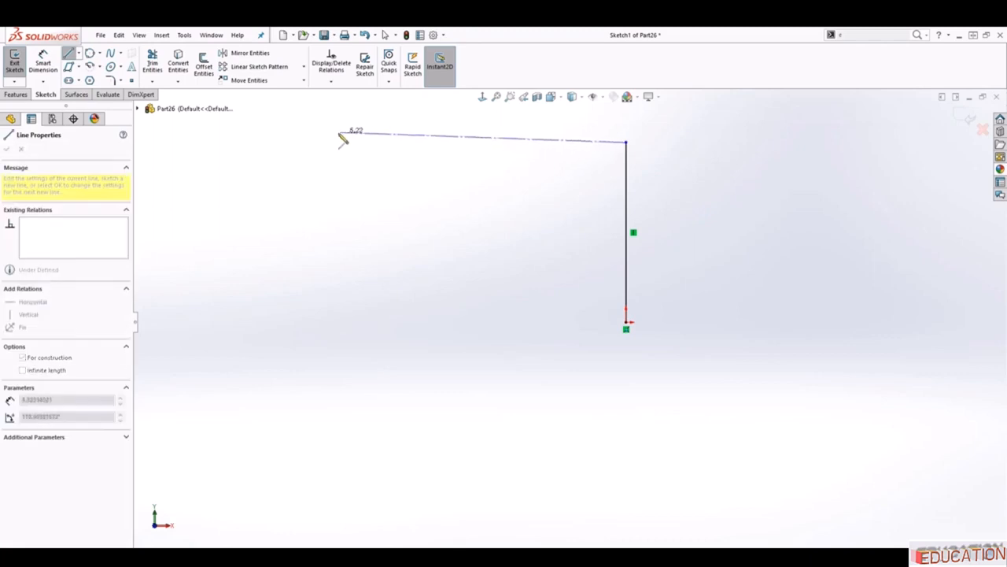
drag(343, 138, 304, 111)
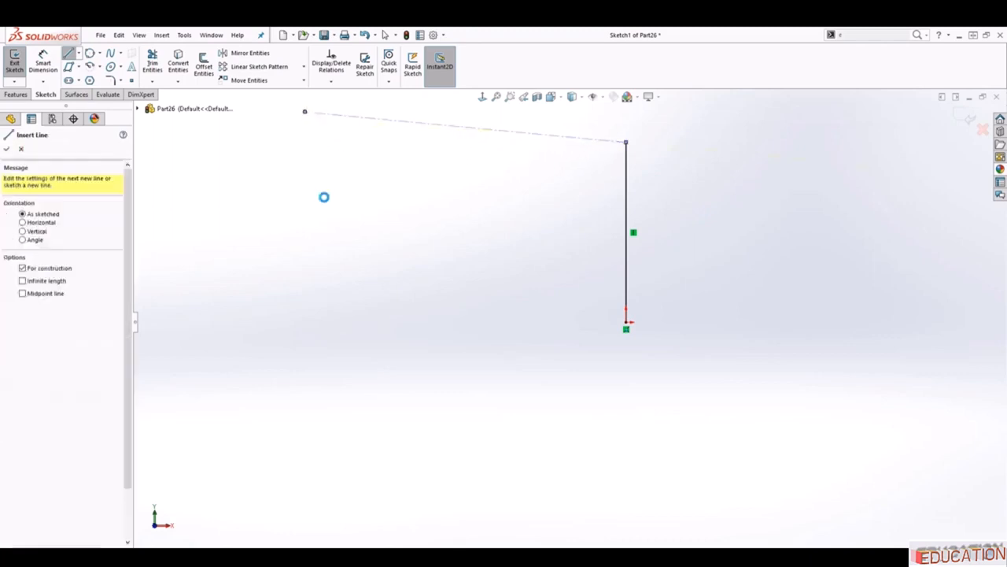
key(Escape)
scroll(405, 265, up, 1)
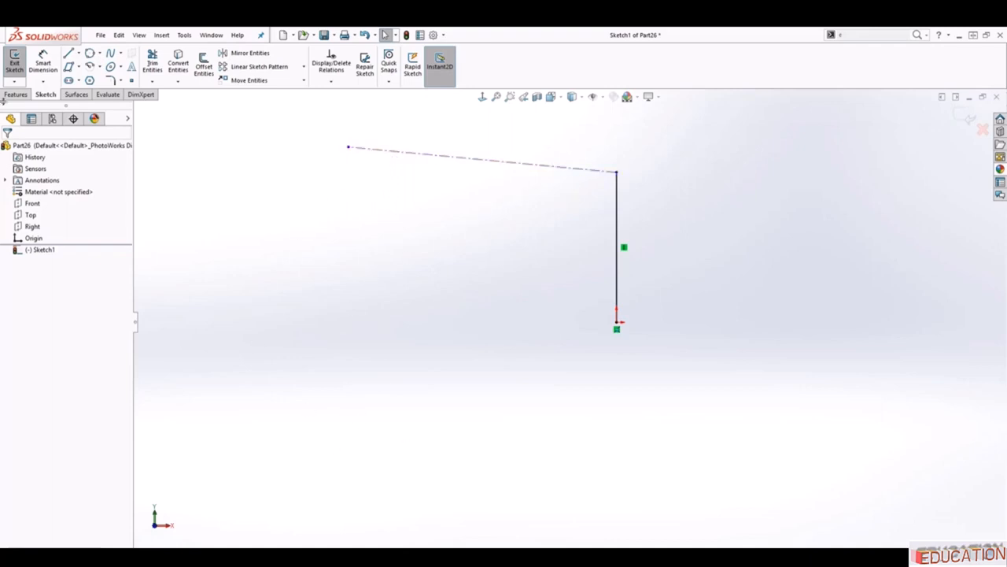
Step: Sketch a vertical midpoint line centred on the centerline's free end, extending about 1.83 to each side
click(78, 53)
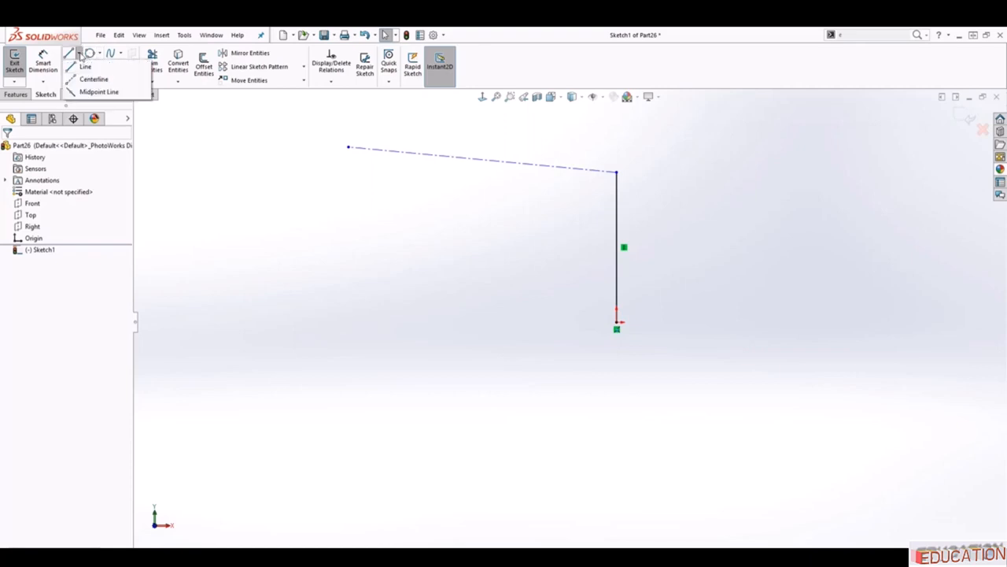
click(90, 92)
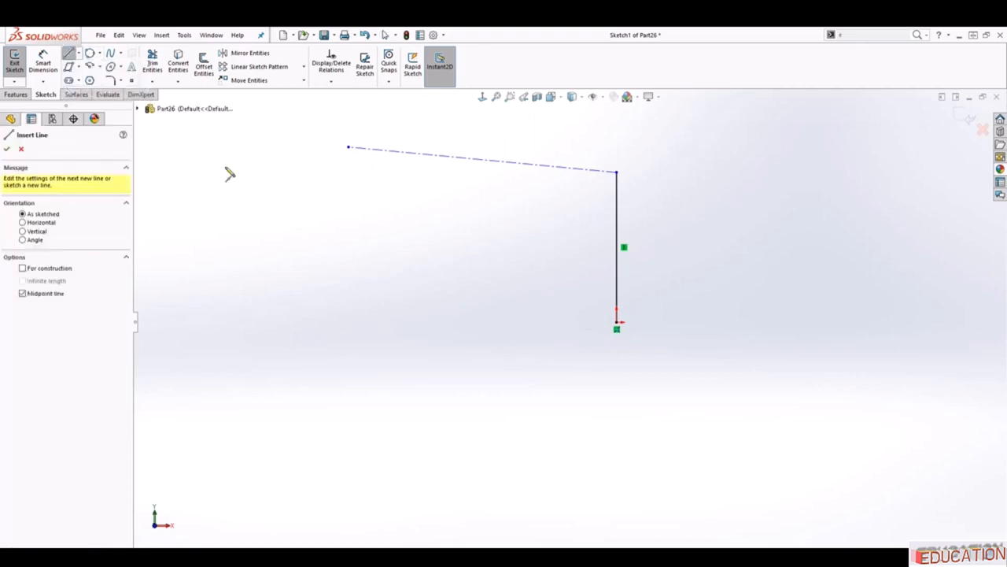
click(349, 147)
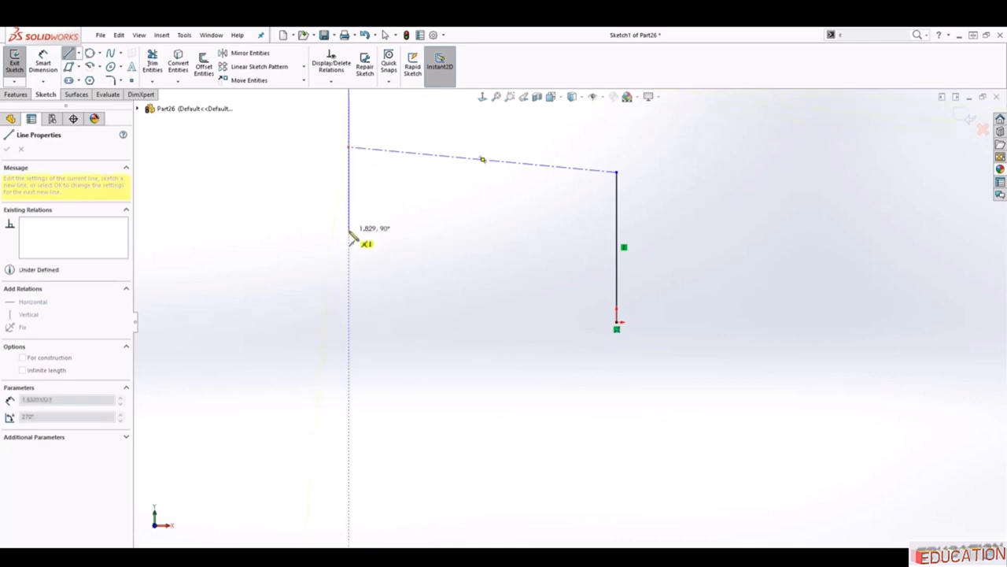
click(350, 232)
scroll(354, 229, up, 3)
key(Escape)
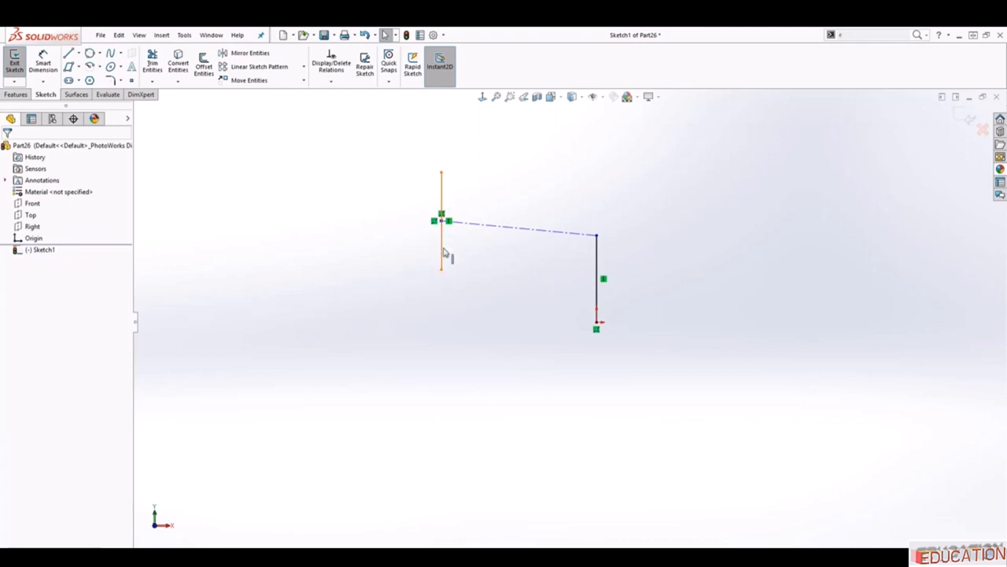
Step: Sketch a horizontal line about 5.86 long leftward from the origin, ending below the vertical midpoint line
scroll(453, 265, down, 1)
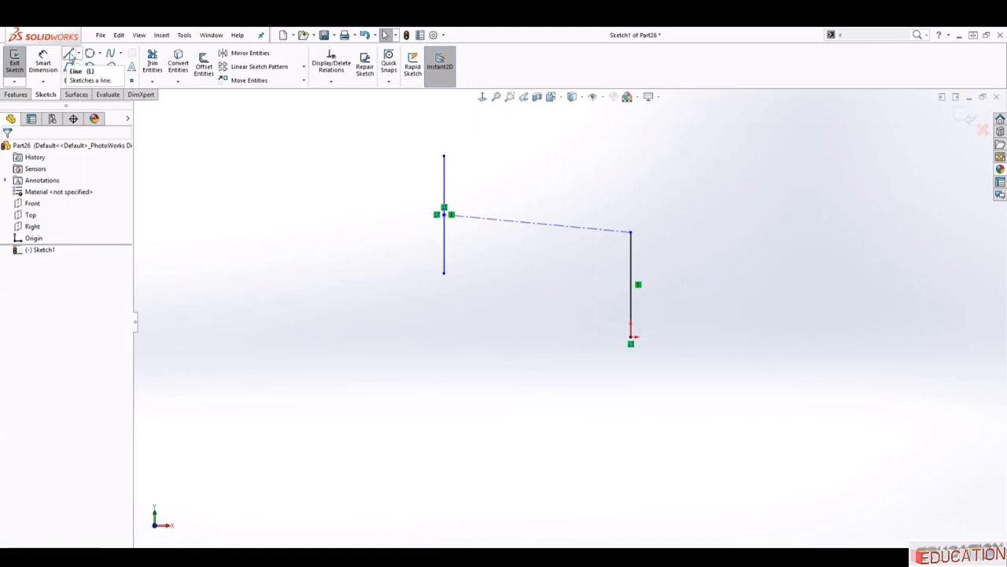
click(69, 53)
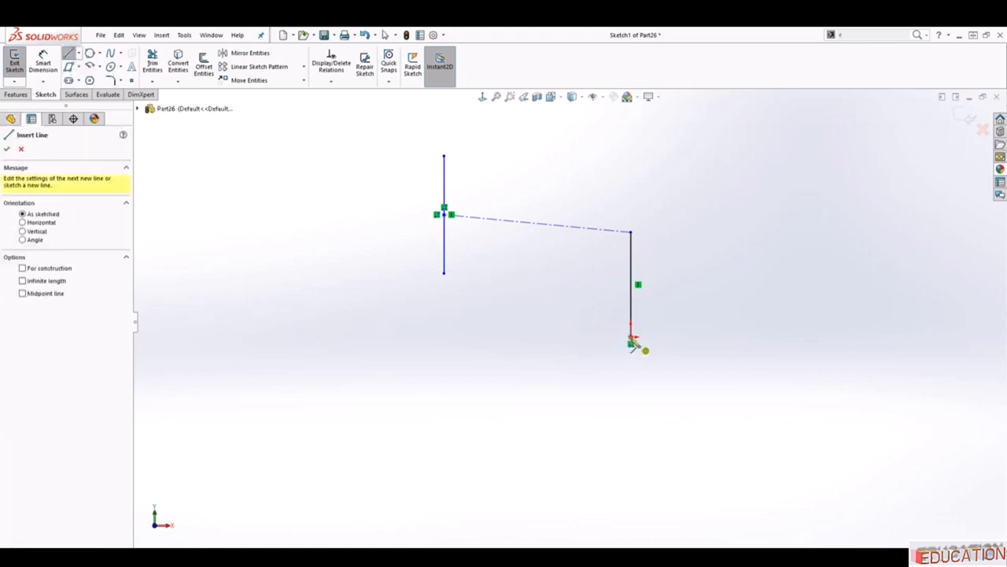
click(630, 339)
click(446, 338)
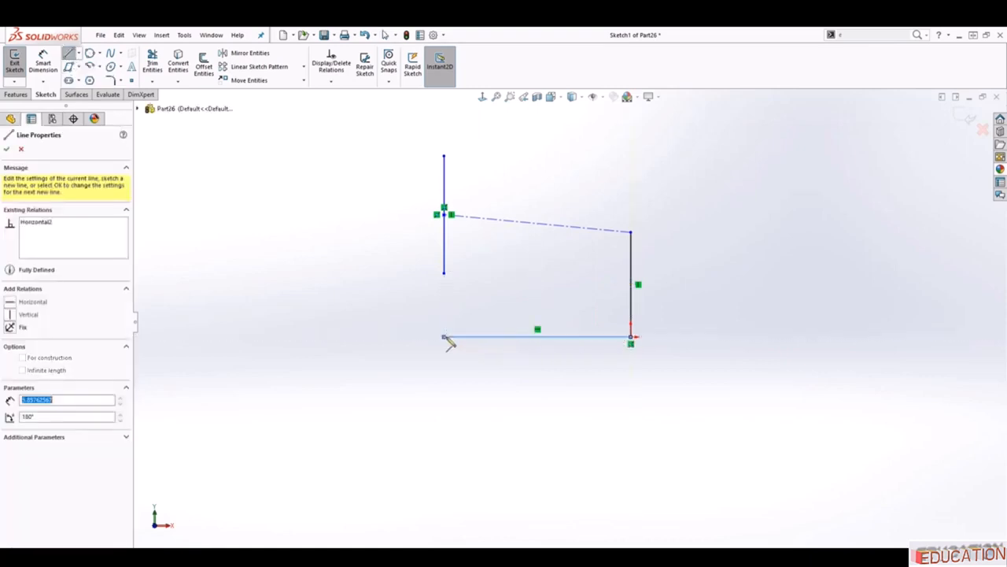
Step: Delete the vertical midpoint line at the centerline's free end
key(Escape)
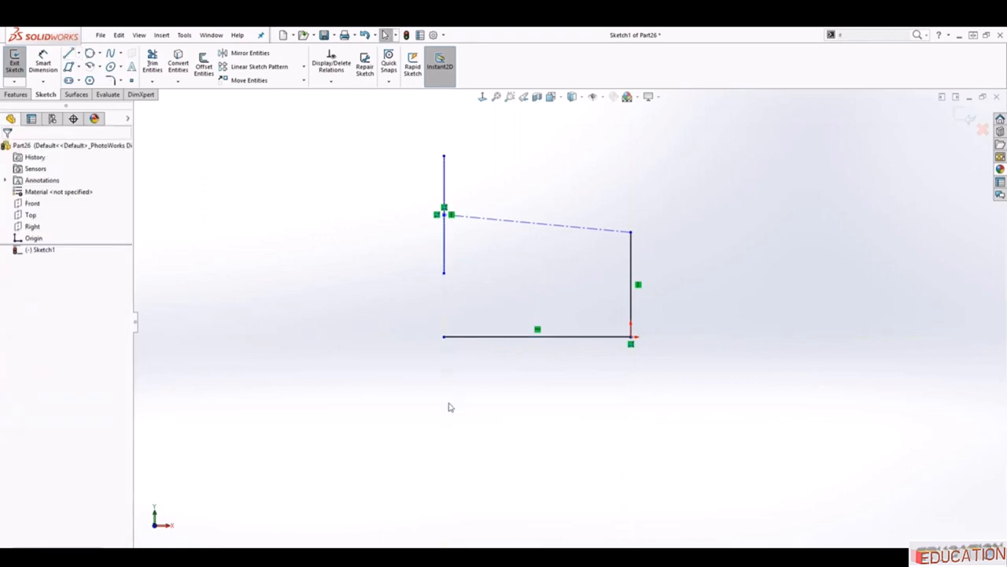
click(444, 237)
key(Delete)
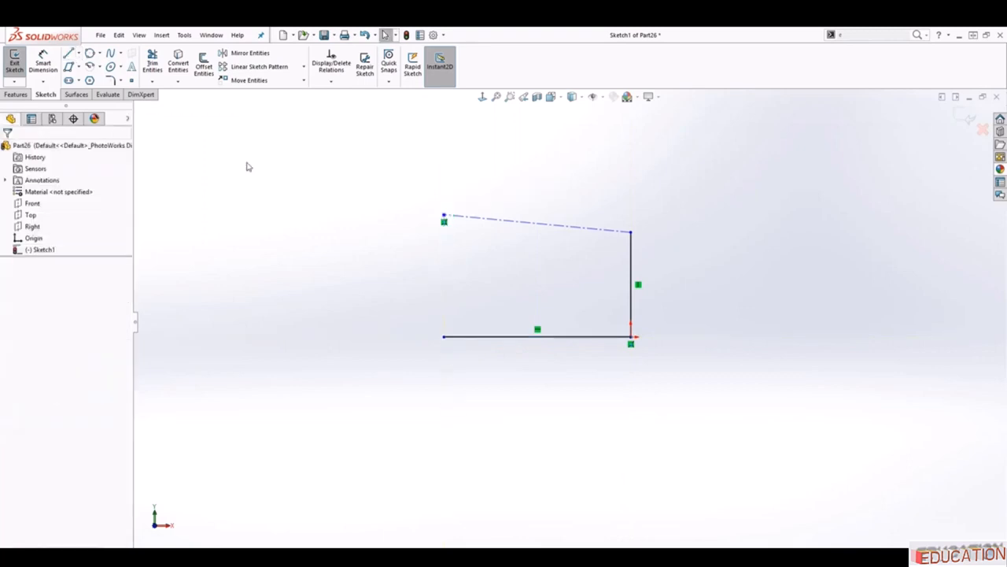
Step: Sketch a separate horizontal midpoint line about 4.64 long in the empty area left of the existing profile
click(78, 53)
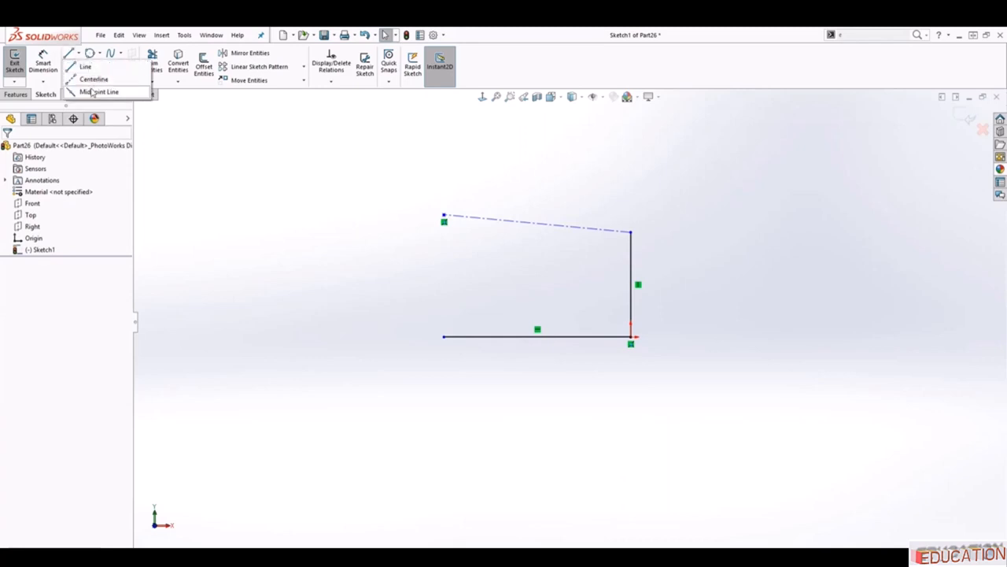
click(79, 93)
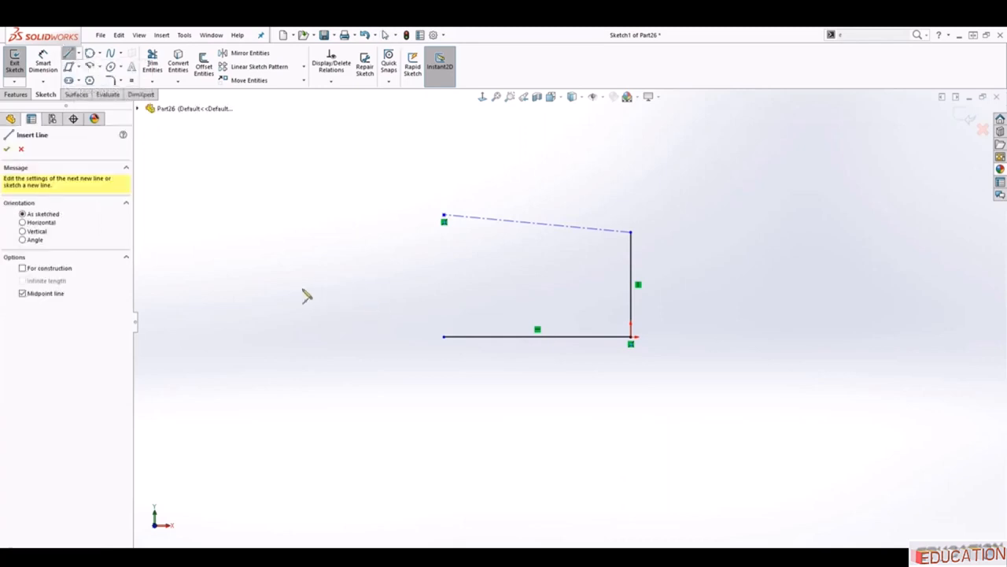
click(302, 289)
click(377, 289)
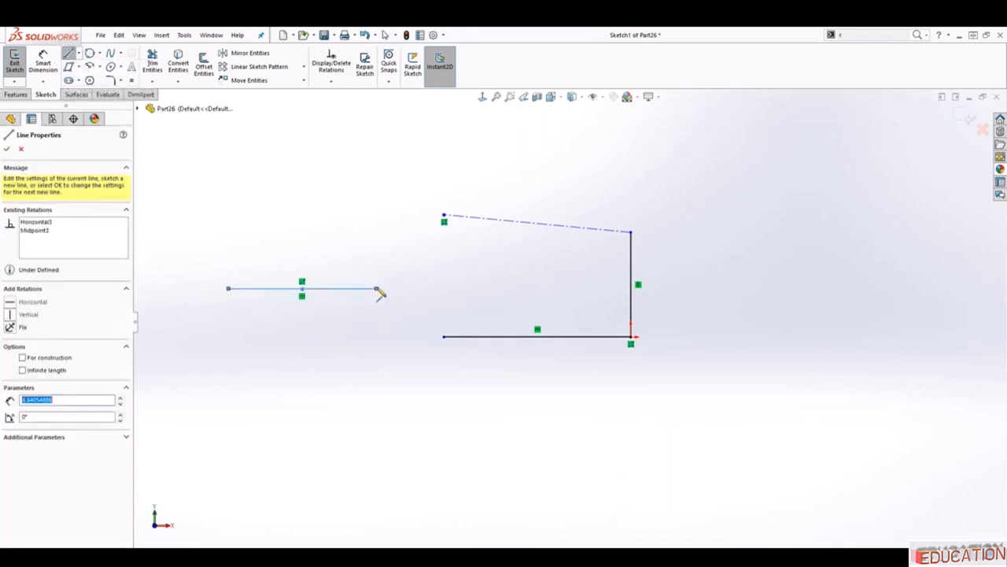
key(Escape)
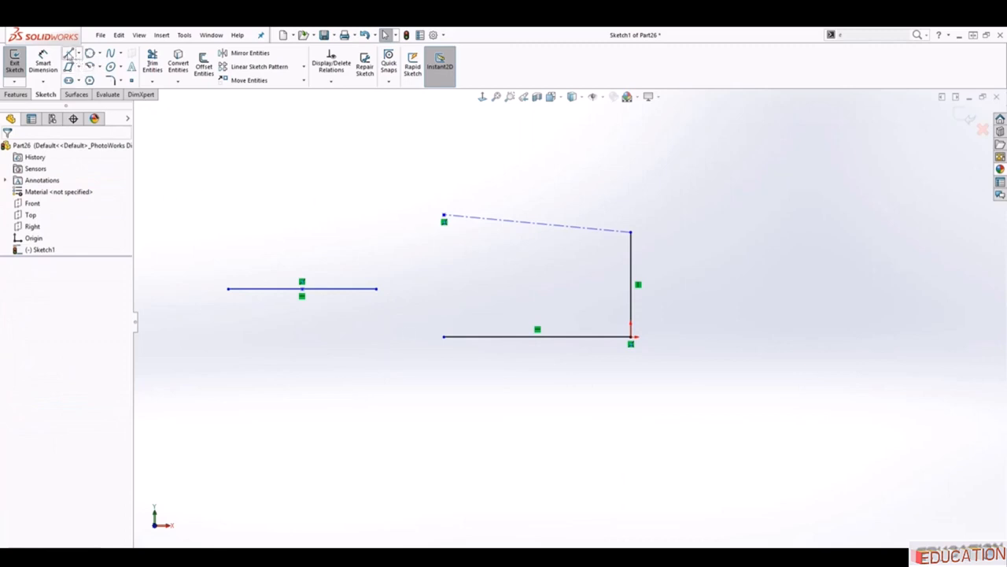
Step: Sketch a separate horizontal line above the midpoint line, ending above the sloping centerline's free end
click(79, 54)
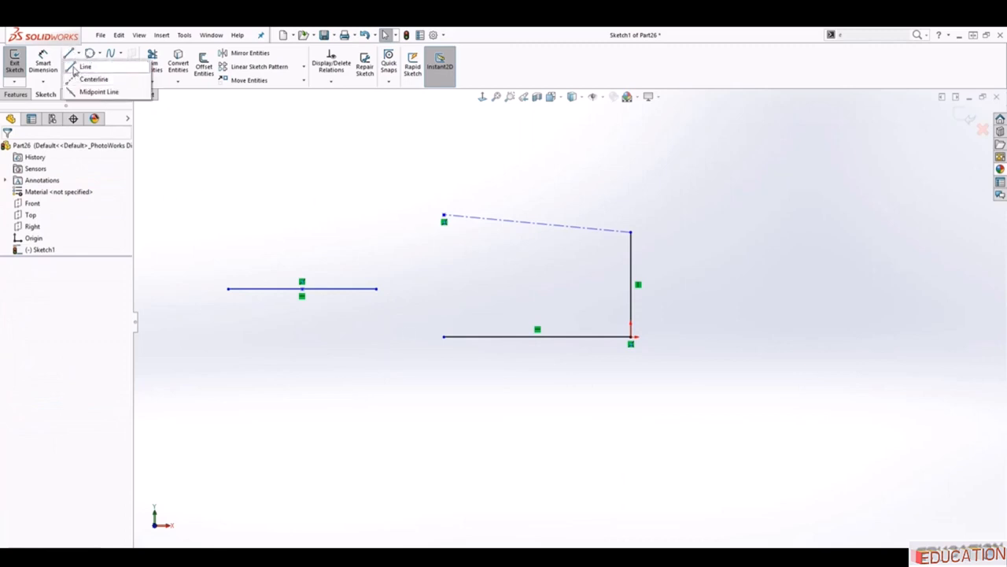
click(74, 68)
click(259, 184)
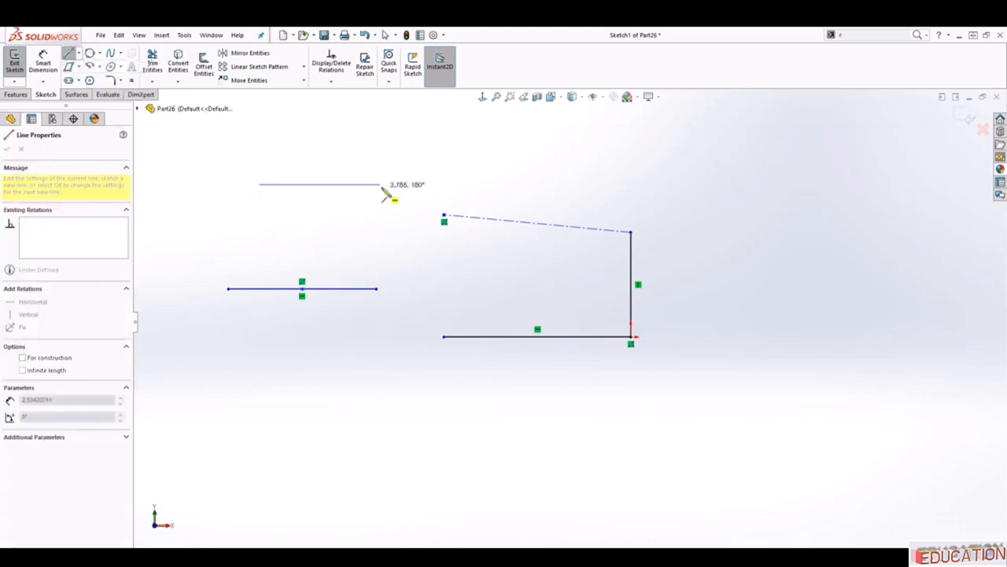
click(441, 184)
key(Escape)
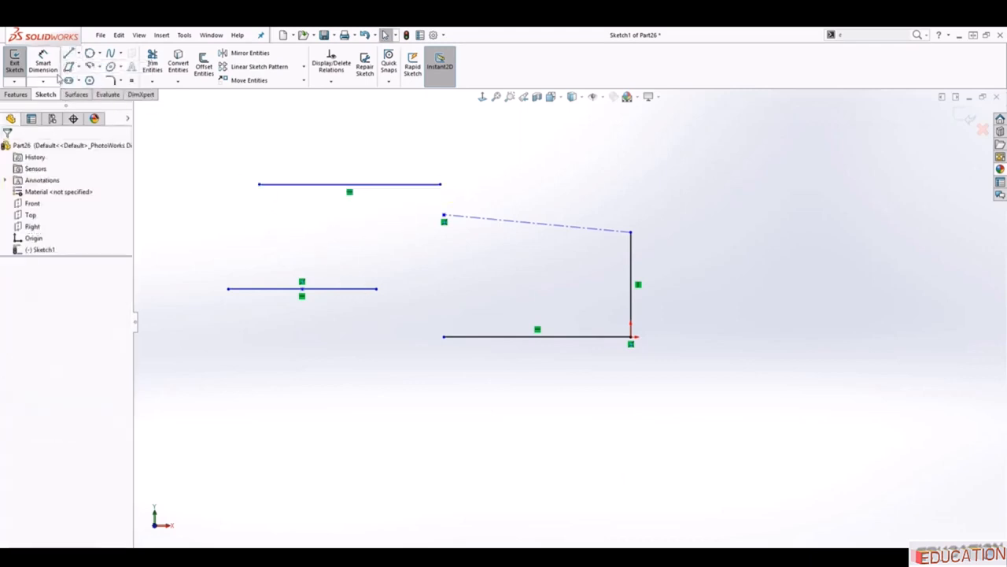
Step: Sketch a horizontal centerline between the upper separate line and the midpoint line
click(78, 53)
click(75, 81)
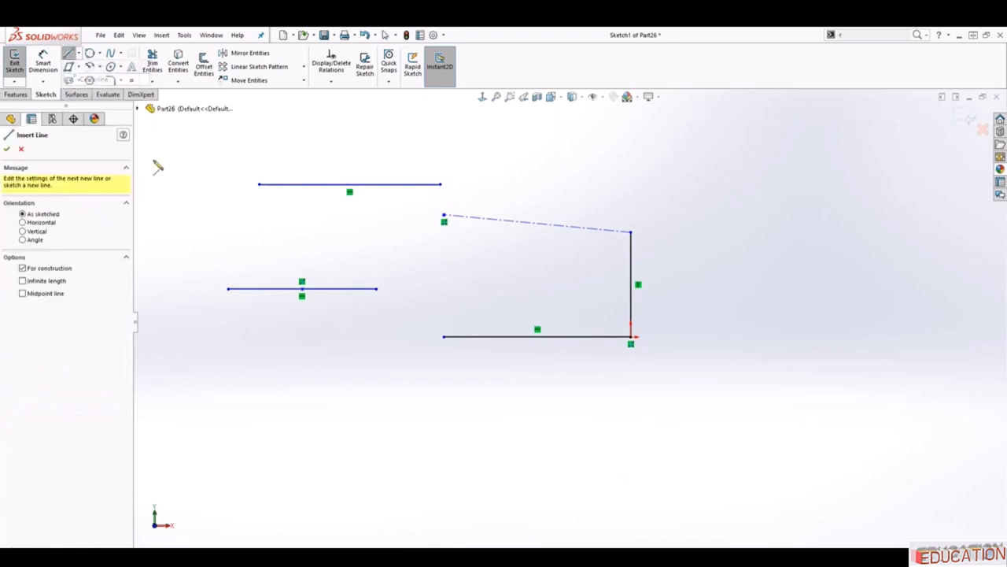
click(252, 236)
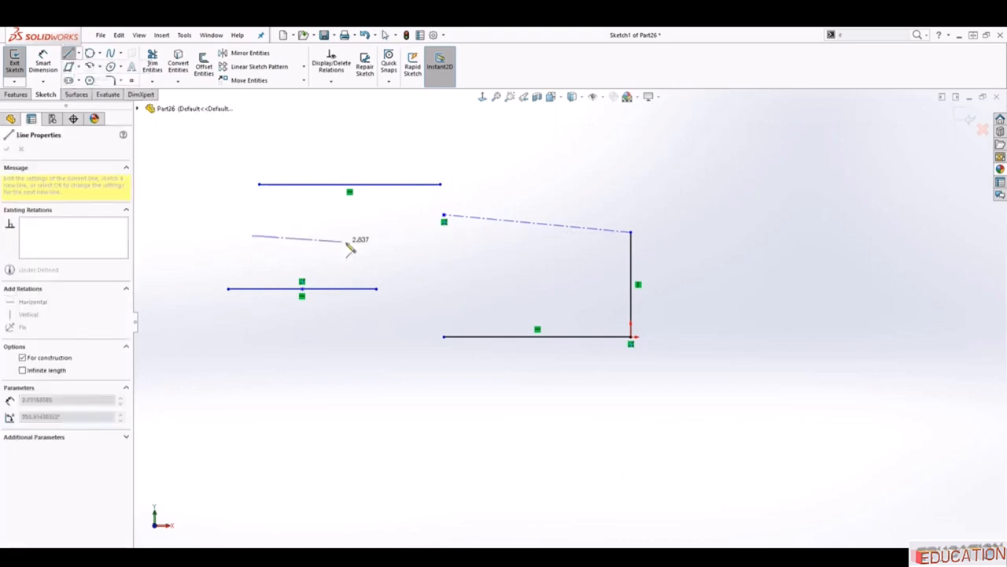
click(435, 235)
key(Escape)
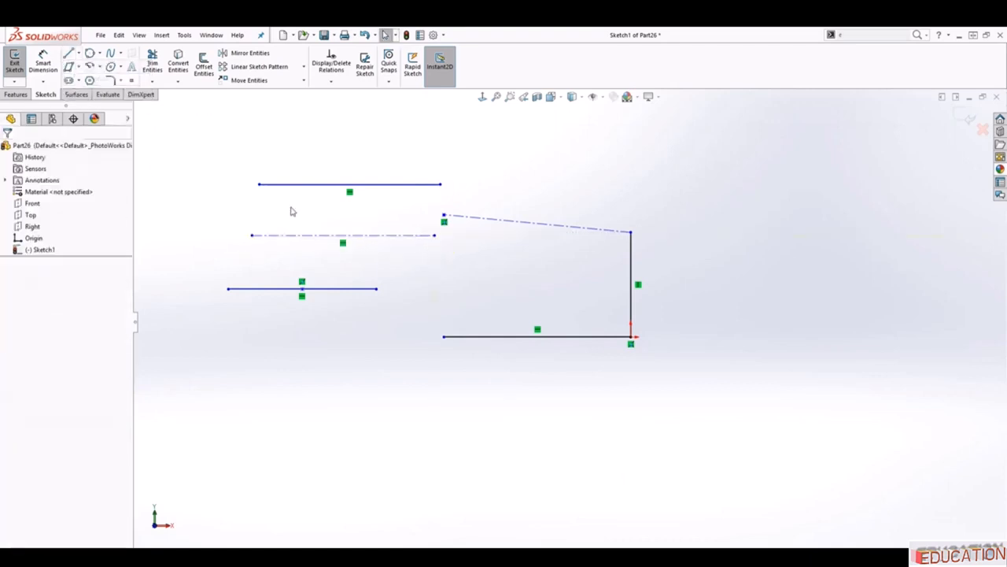
Step: Sketch a second horizontal midpoint line just above the first one, extending about 3.67 to each side
click(78, 52)
click(87, 91)
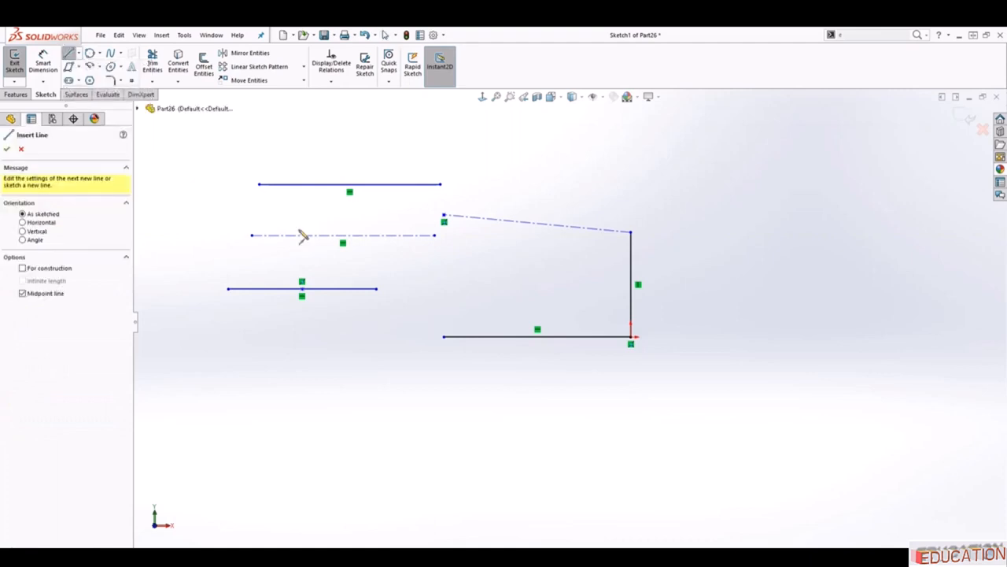
click(274, 271)
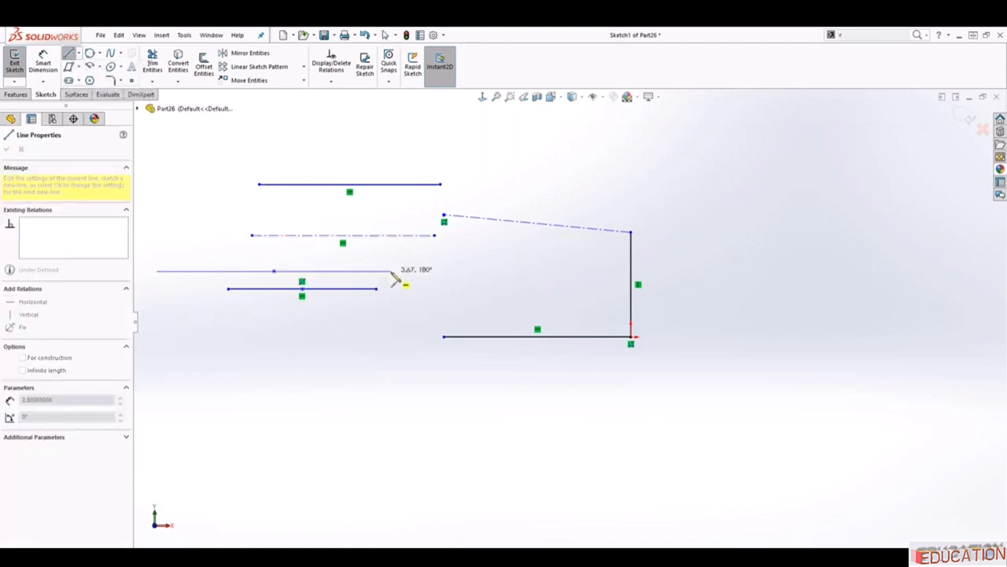
click(392, 272)
key(Escape)
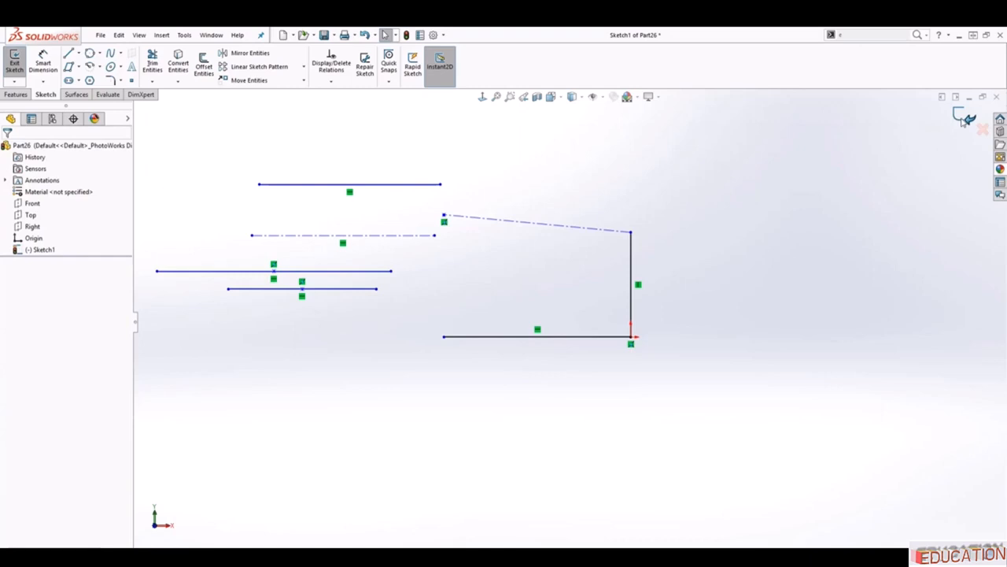
Step: Exit the sketch keeping its changes, and reopen Sketch1 for editing
click(964, 118)
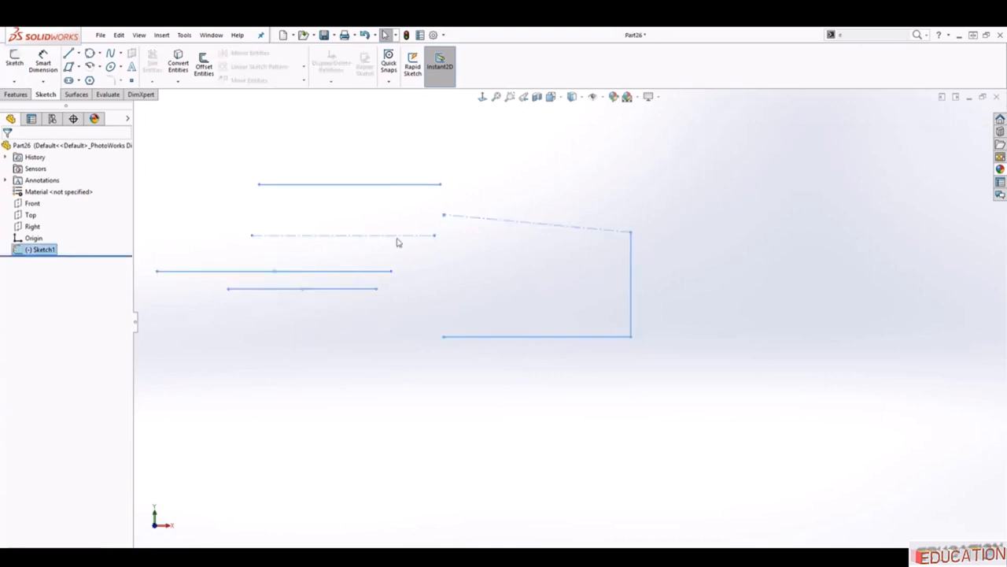
click(489, 314)
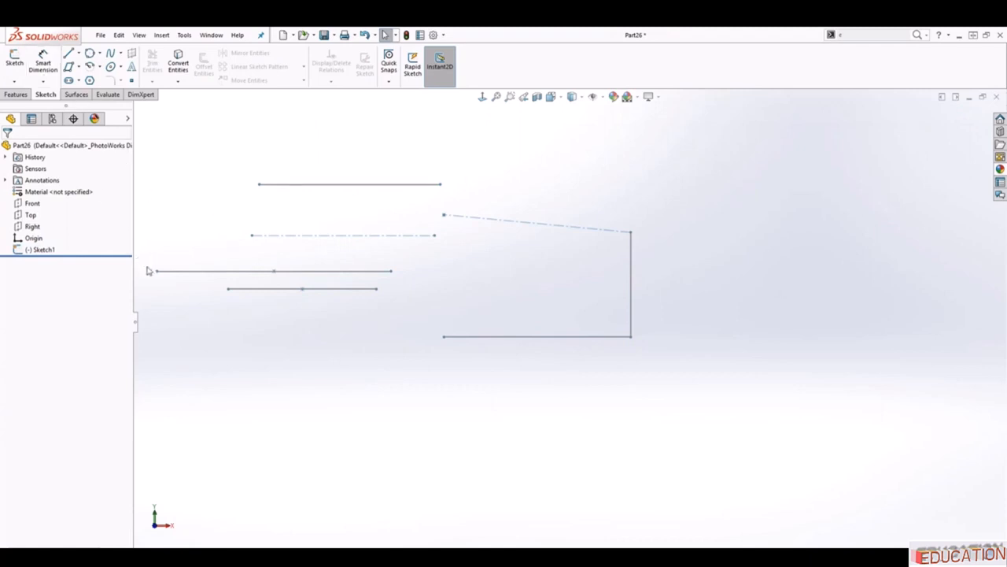
click(44, 249)
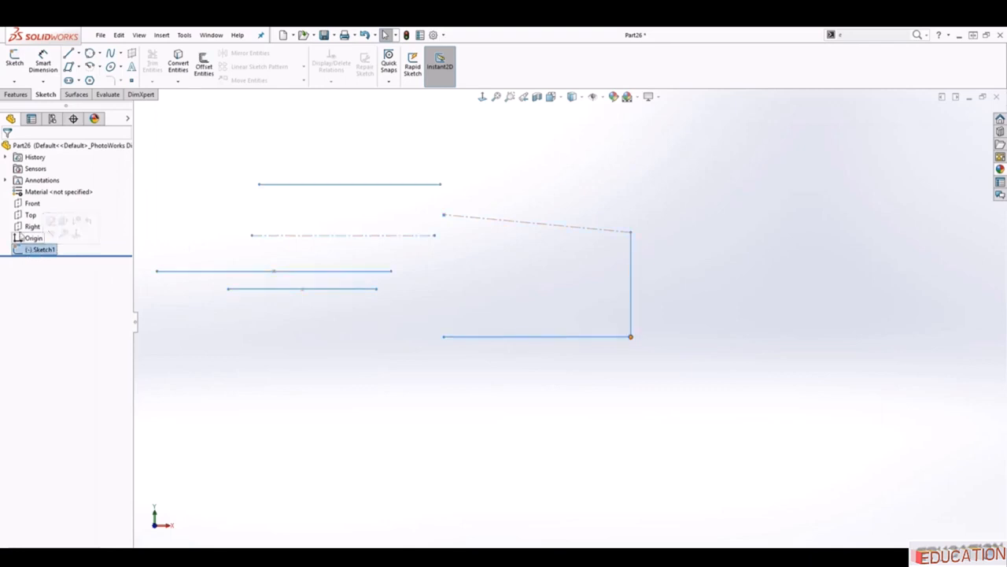
right_click(28, 250)
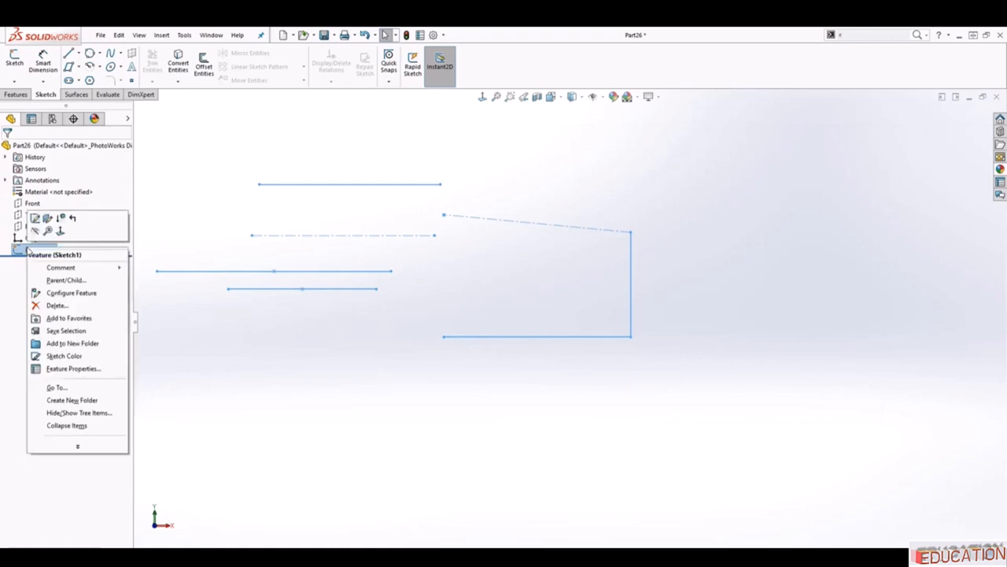
click(34, 221)
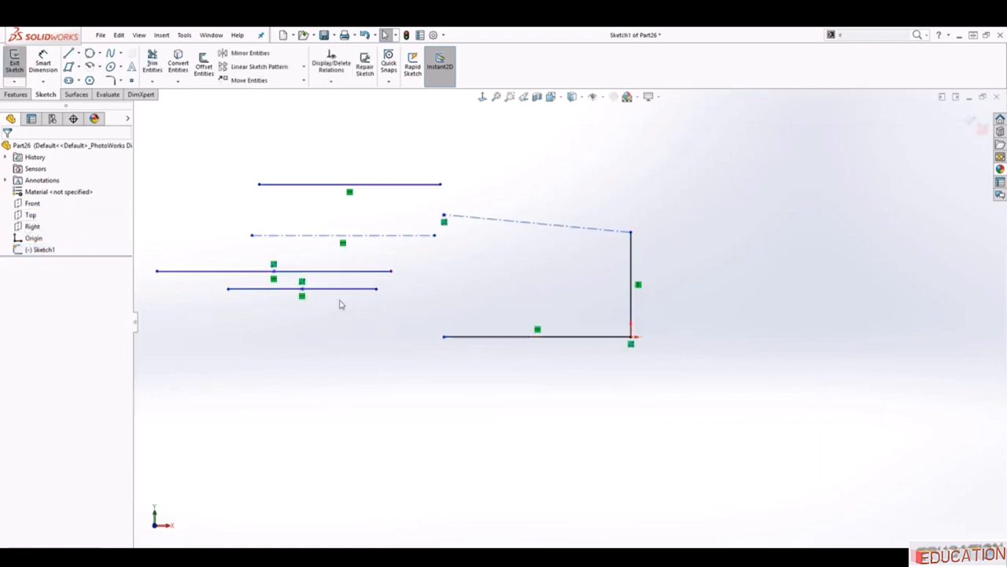
Step: Delete the four separate horizontal lines, and exit the sketch discarding the changes
drag(355, 360, 211, 156)
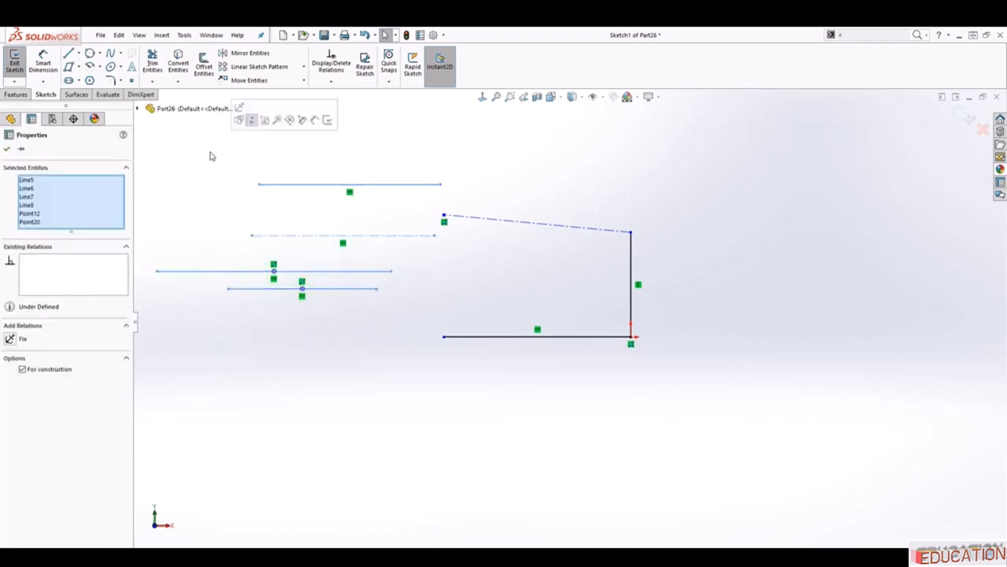
key(Delete)
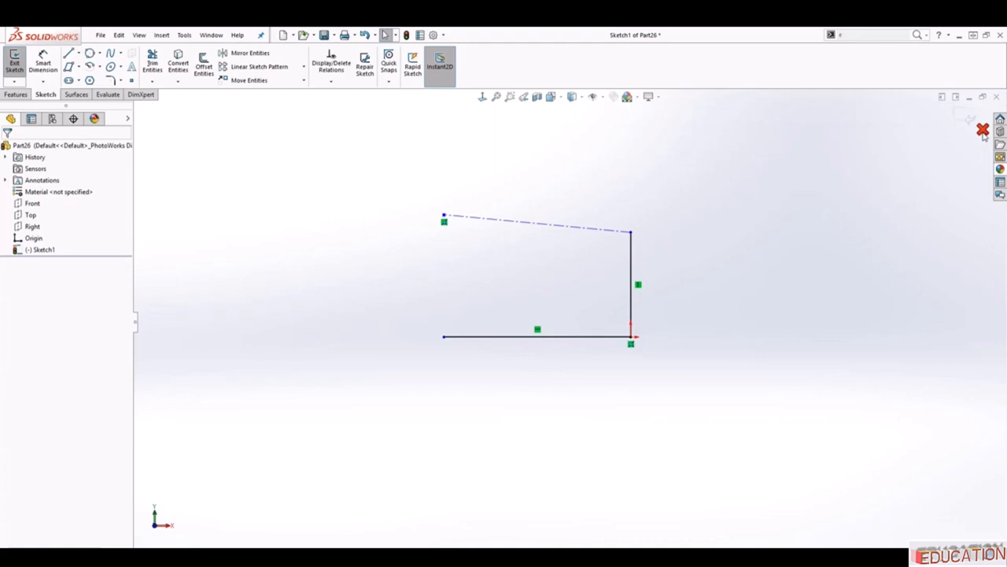
click(983, 131)
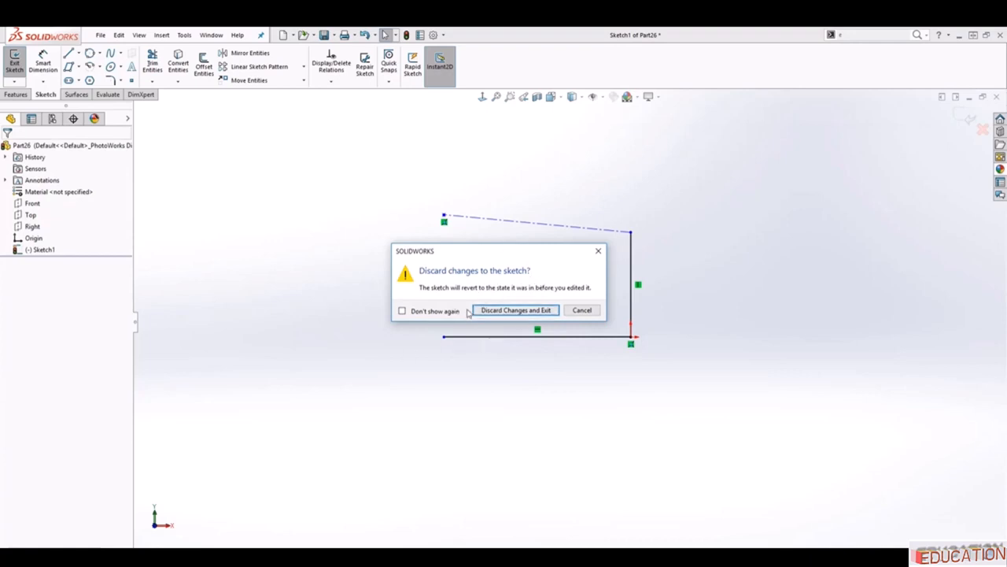
click(509, 311)
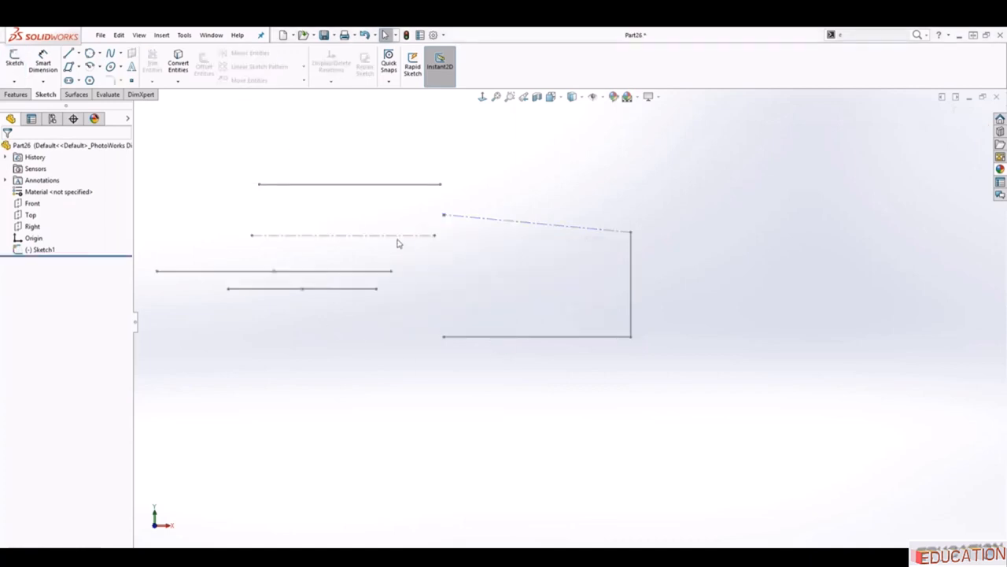
Step: Reopen Sketch1 for editing and delete the four separate horizontal lines left of the profile
right_click(41, 250)
click(49, 225)
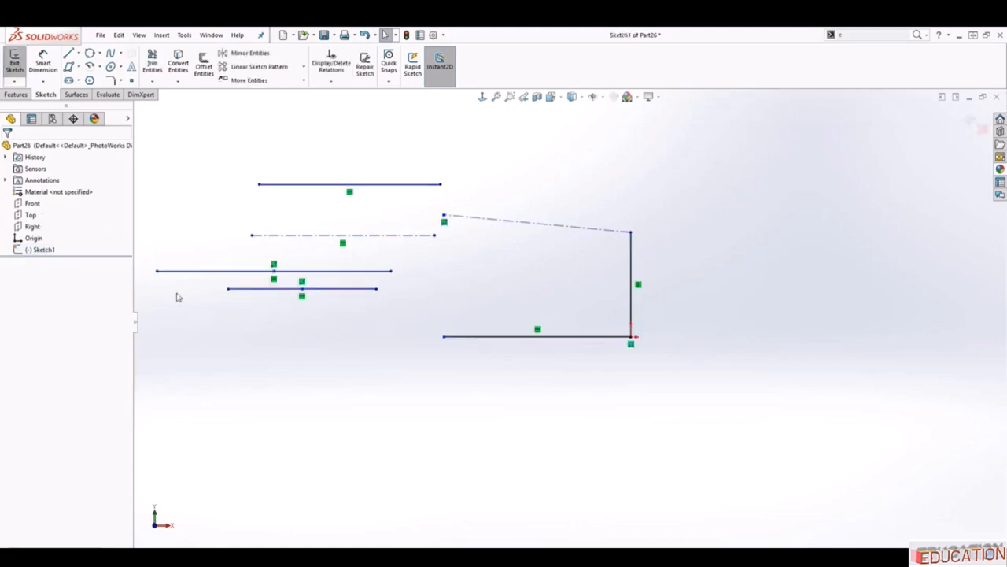
drag(335, 379, 205, 141)
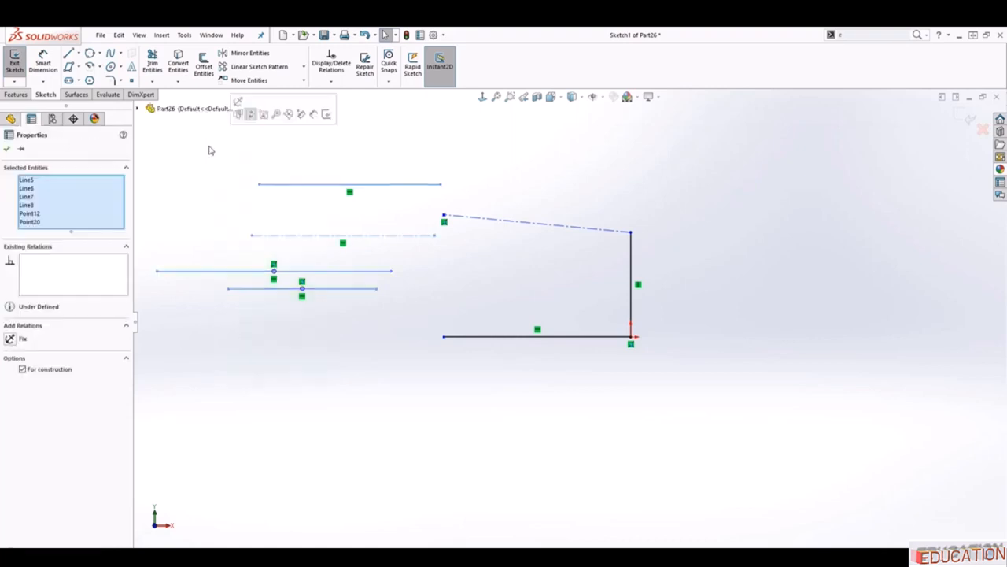
key(Delete)
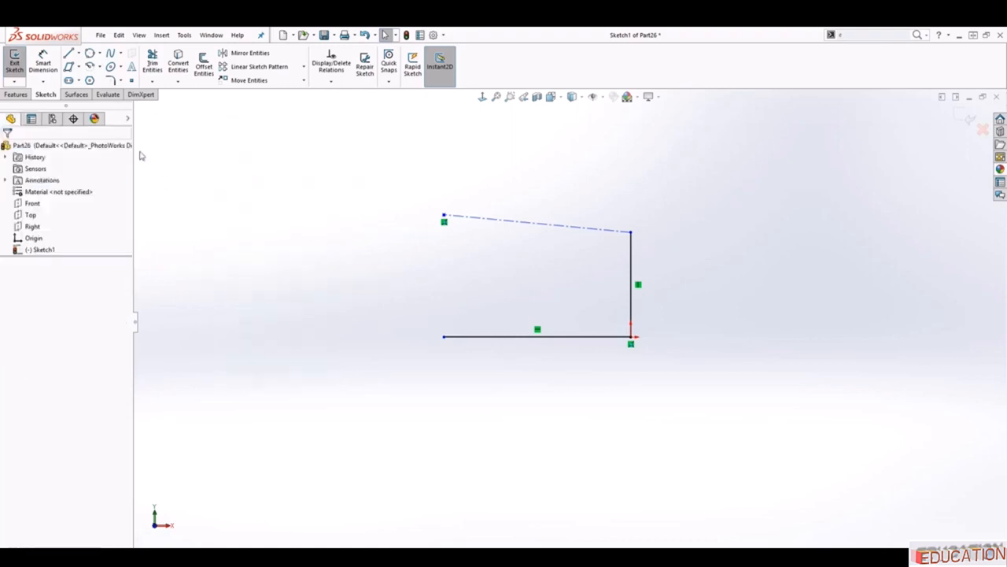
Step: Close the profile with a vertical line about 3.82 long from the centerline's free end to the horizontal line's end, and exit the sketch
click(68, 53)
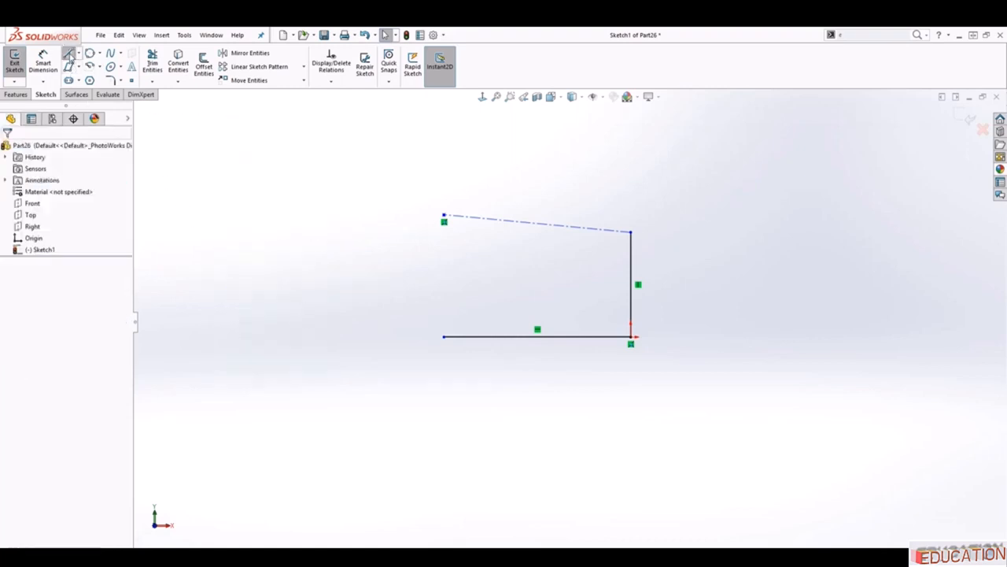
click(444, 215)
click(444, 337)
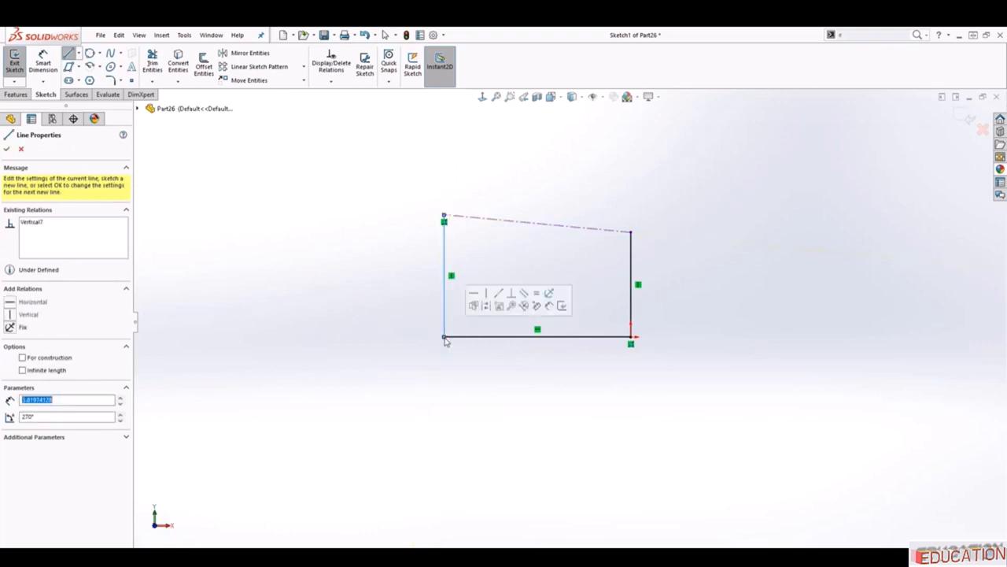
key(Escape)
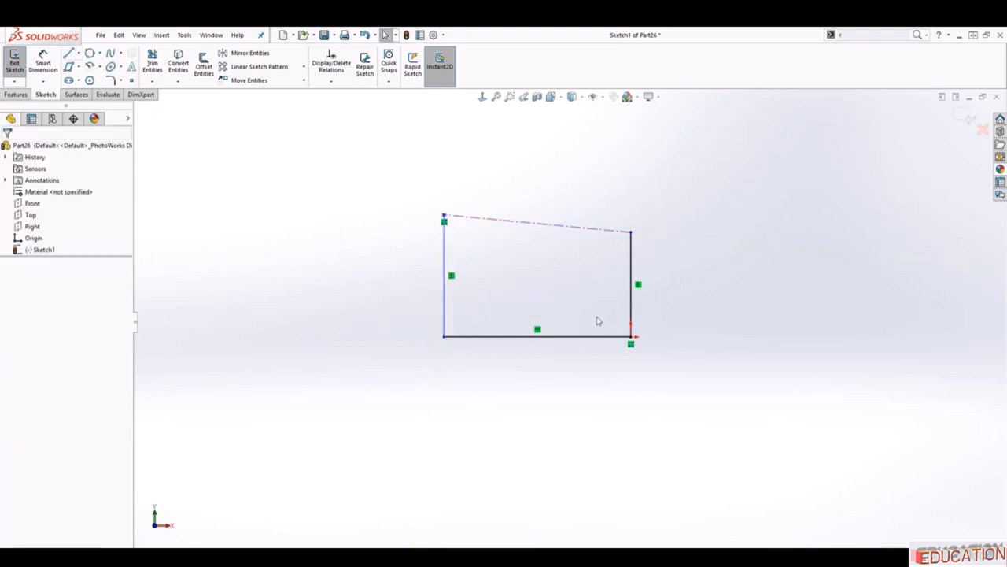
click(960, 116)
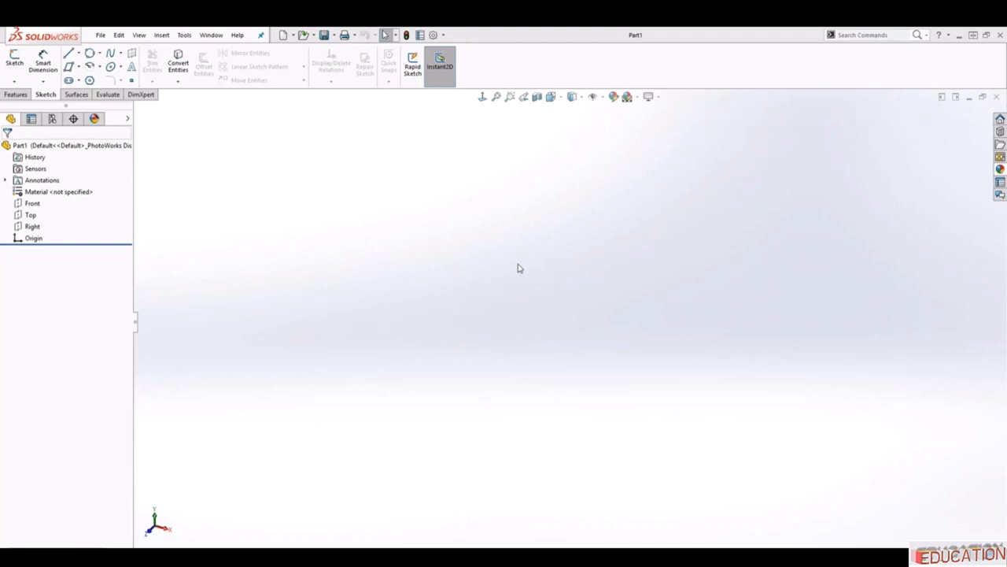
Step: Start a sketch on the Front plane and draw a corner rectangle about 3.46 by 2.09 left of the origin
click(32, 203)
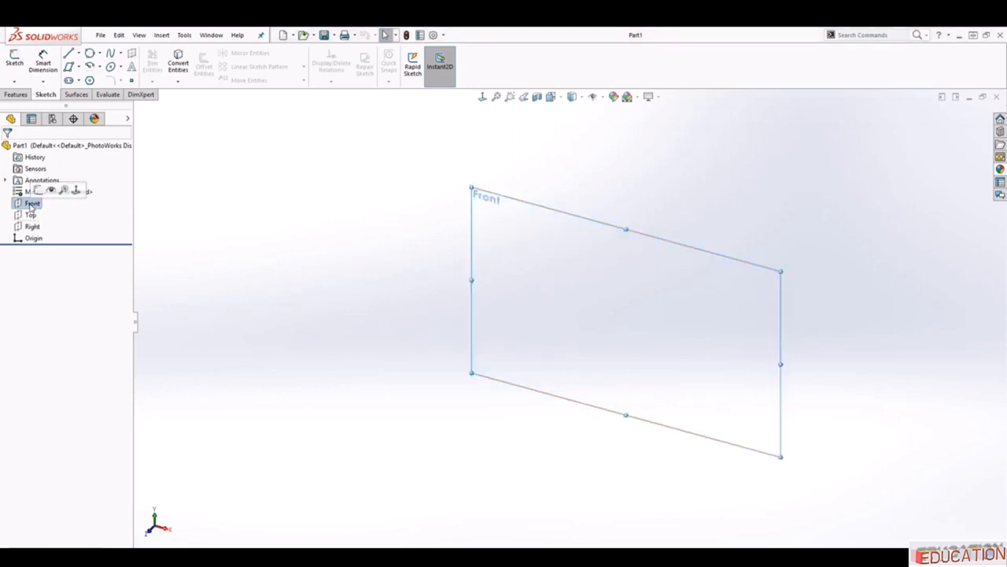
click(14, 58)
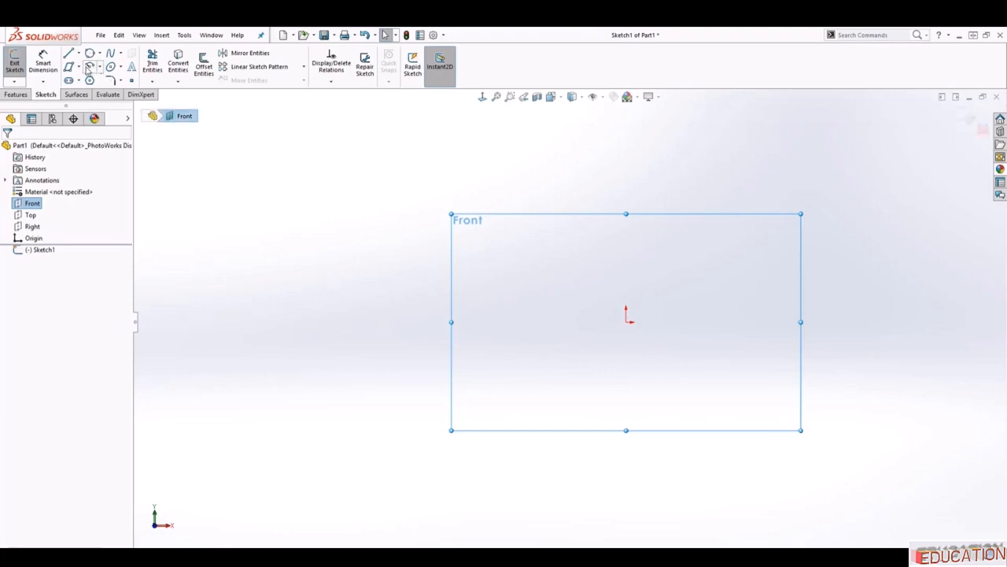
click(79, 70)
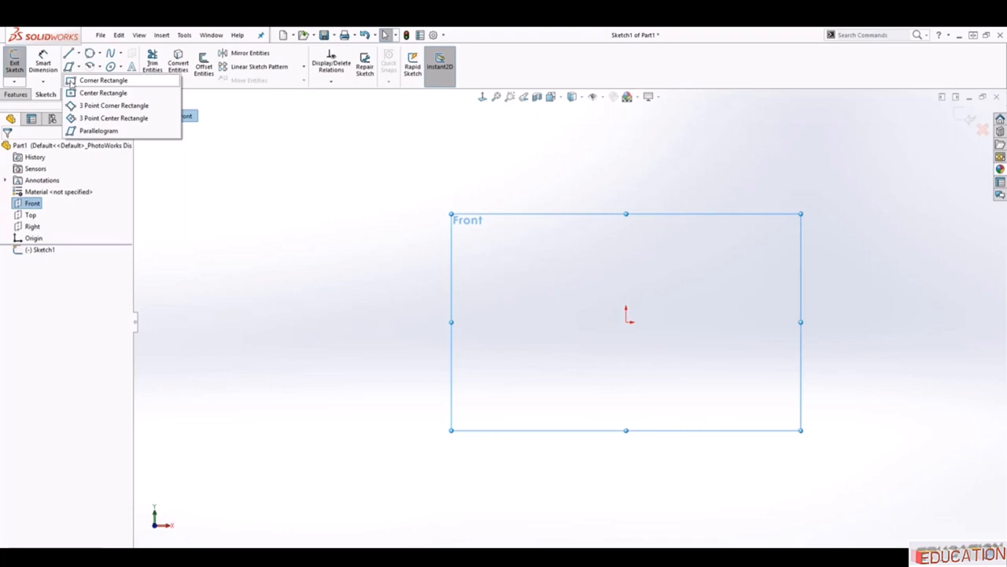
click(71, 81)
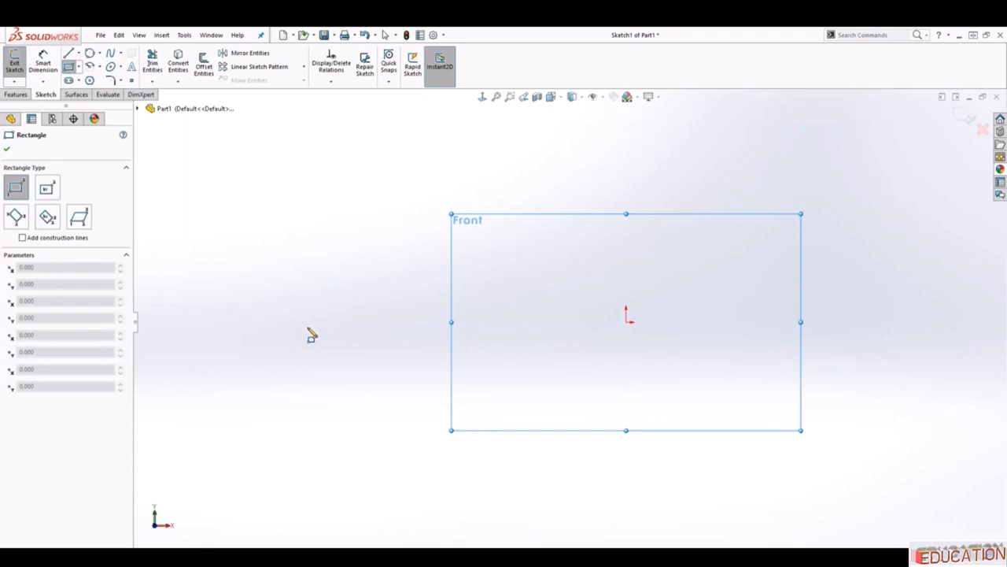
click(308, 327)
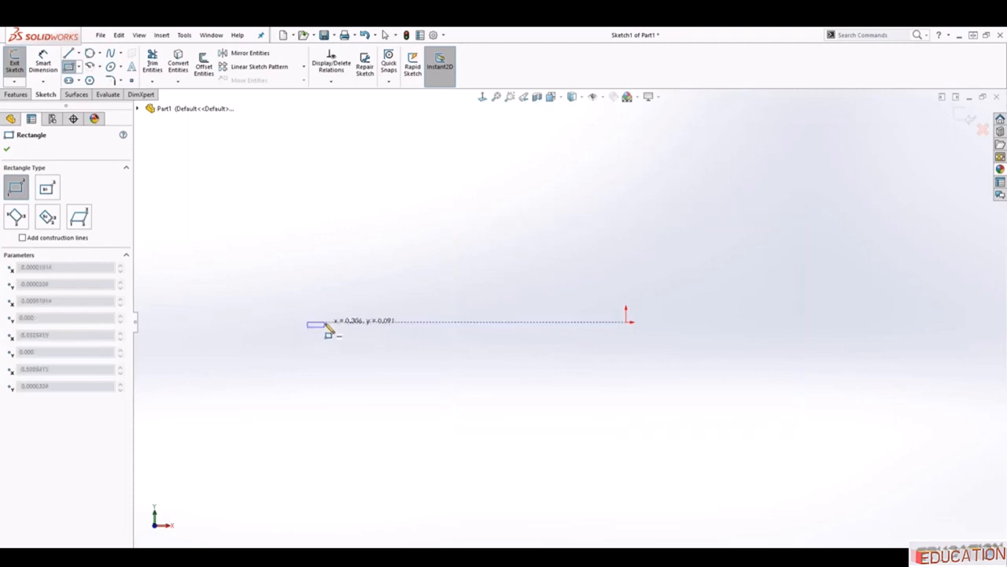
click(497, 212)
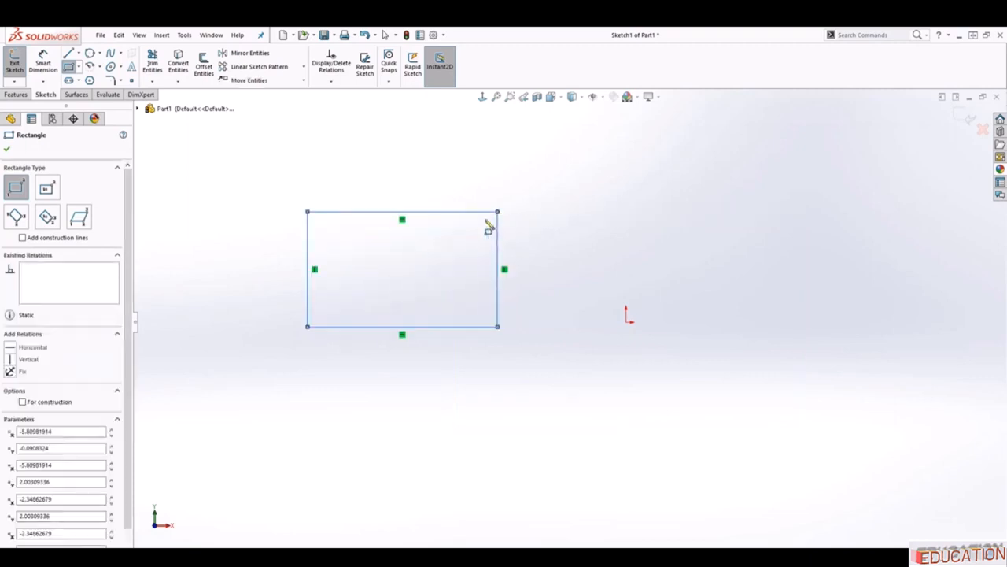
Step: Draw a second corner rectangle about 2.58 by 1.65 above the origin, beside the first one, and end the rectangle command
click(660, 250)
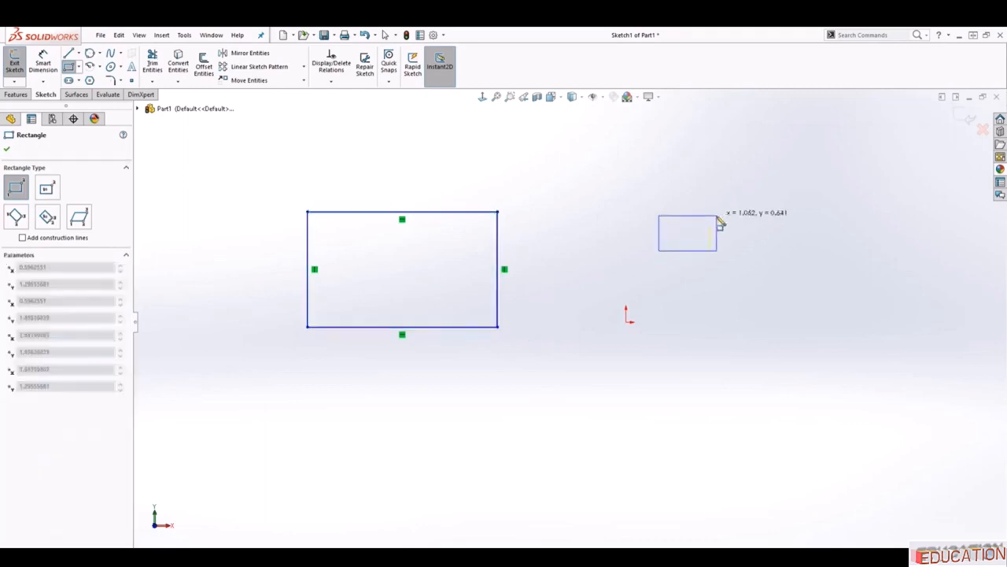
click(517, 160)
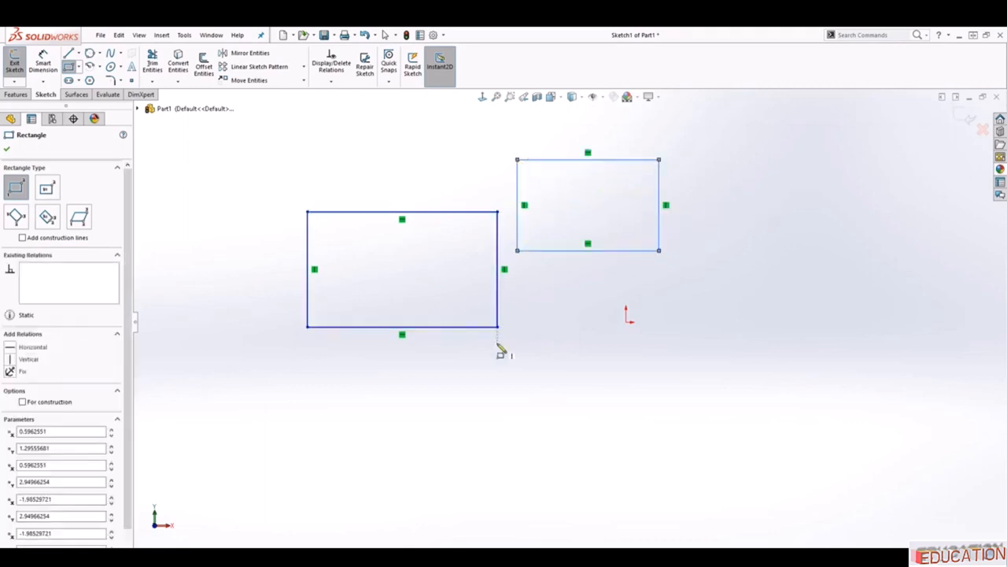
click(80, 67)
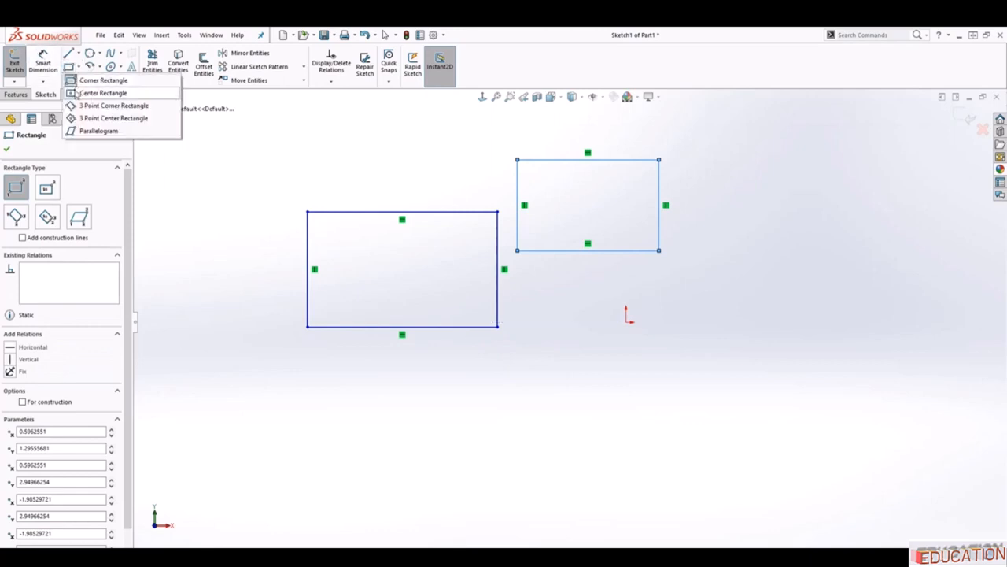
click(77, 52)
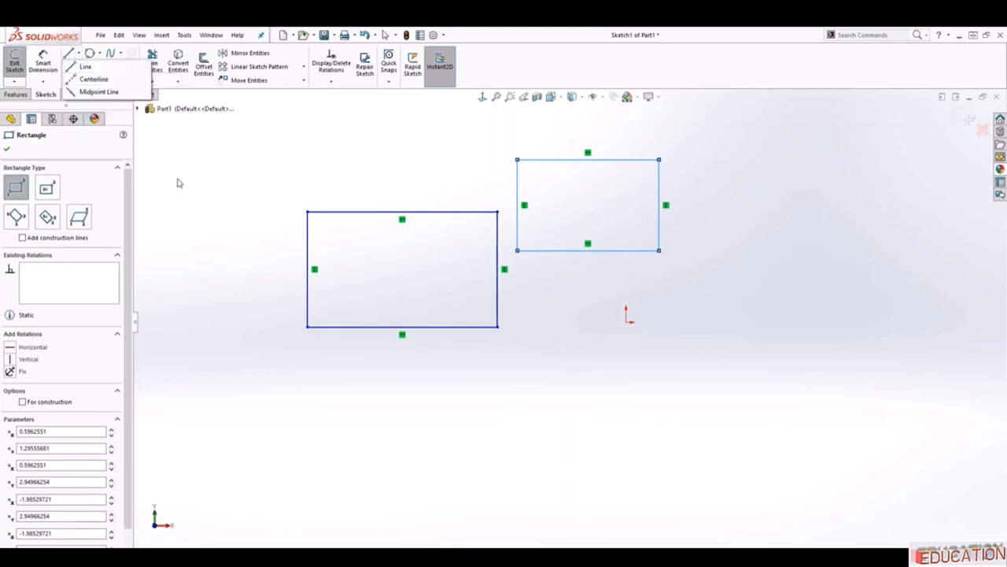
click(178, 179)
key(Escape)
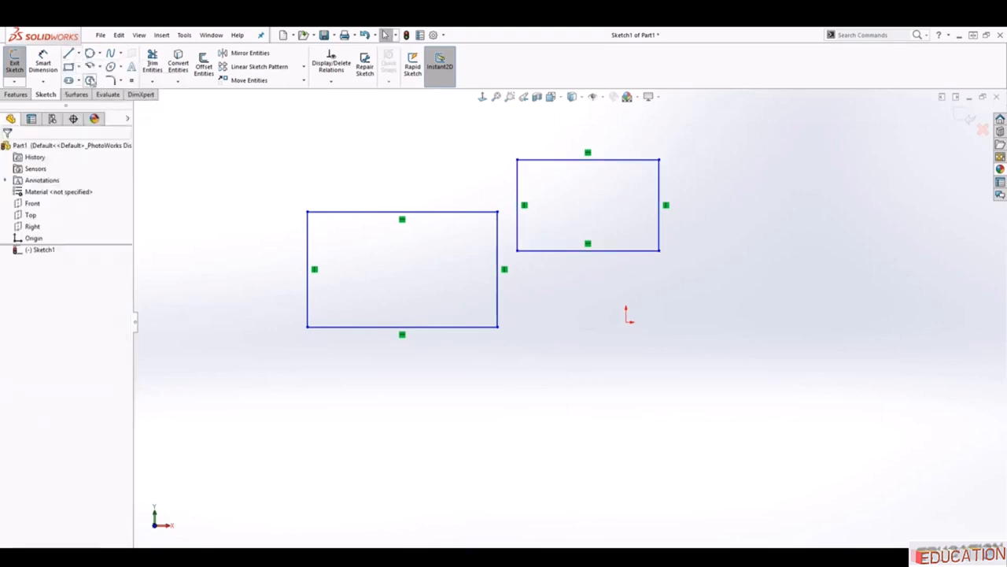
Step: Draw a center rectangle about 6.46 by 3.69, with diagonals from corners, far left of the two corner rectangles
click(80, 69)
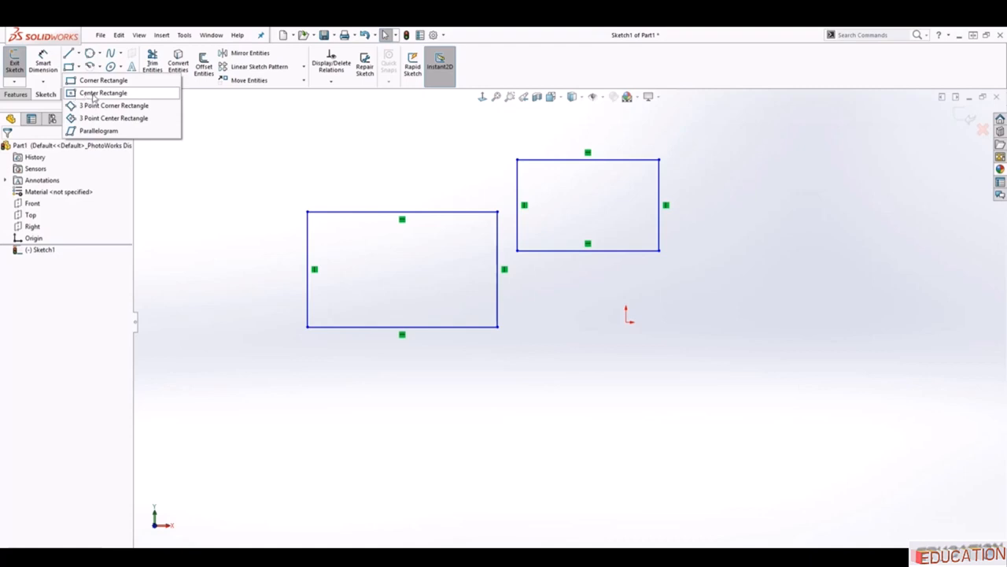
click(94, 97)
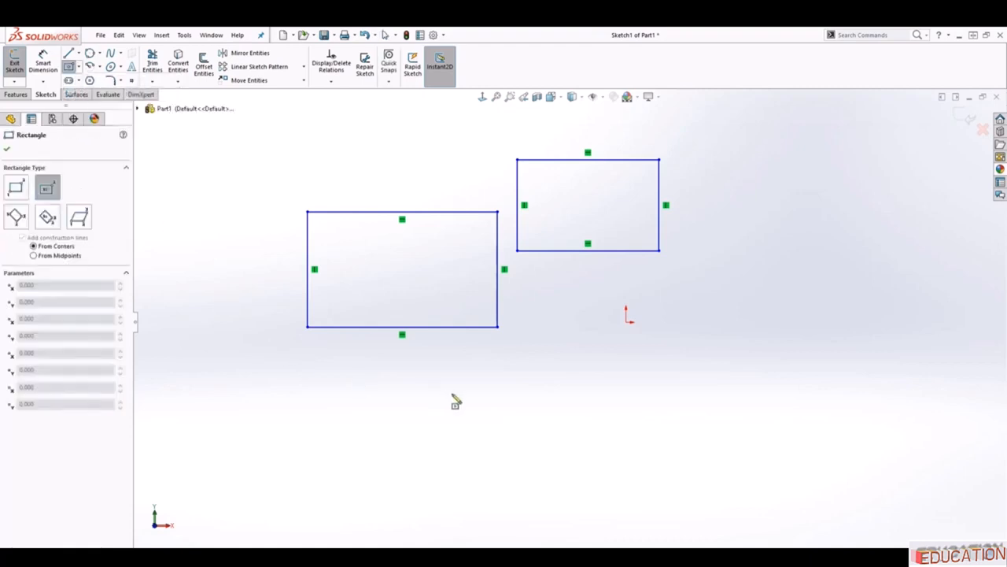
scroll(469, 401, up, 2)
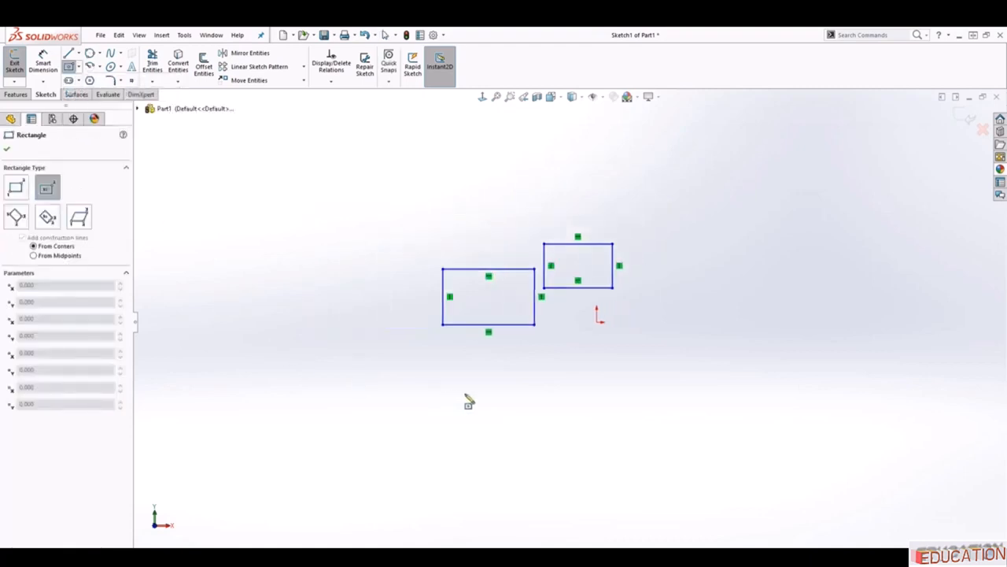
click(233, 305)
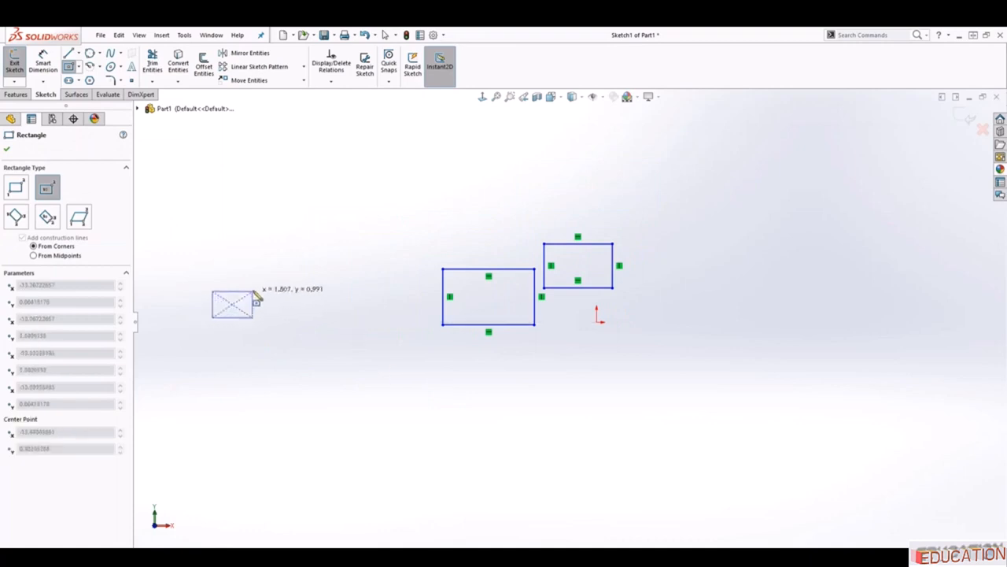
click(318, 256)
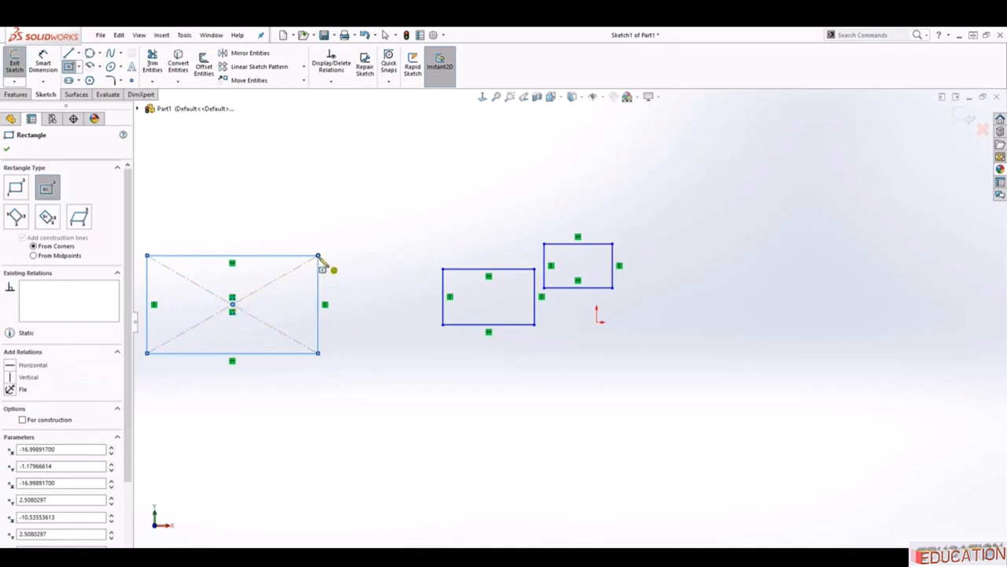
key(Escape)
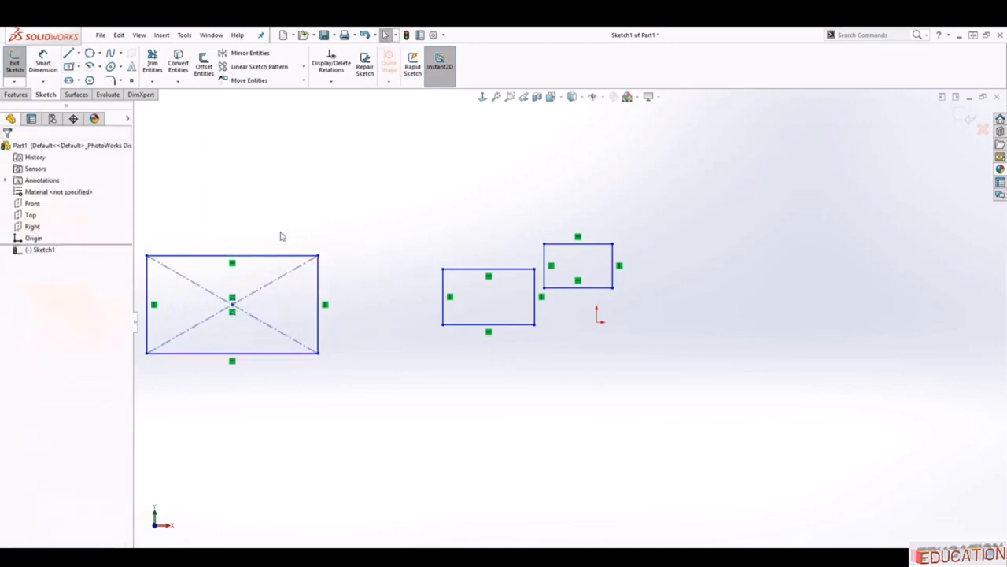
Step: Draw another center rectangle about 4.6 by 2.62 above the larger center rectangle
click(69, 66)
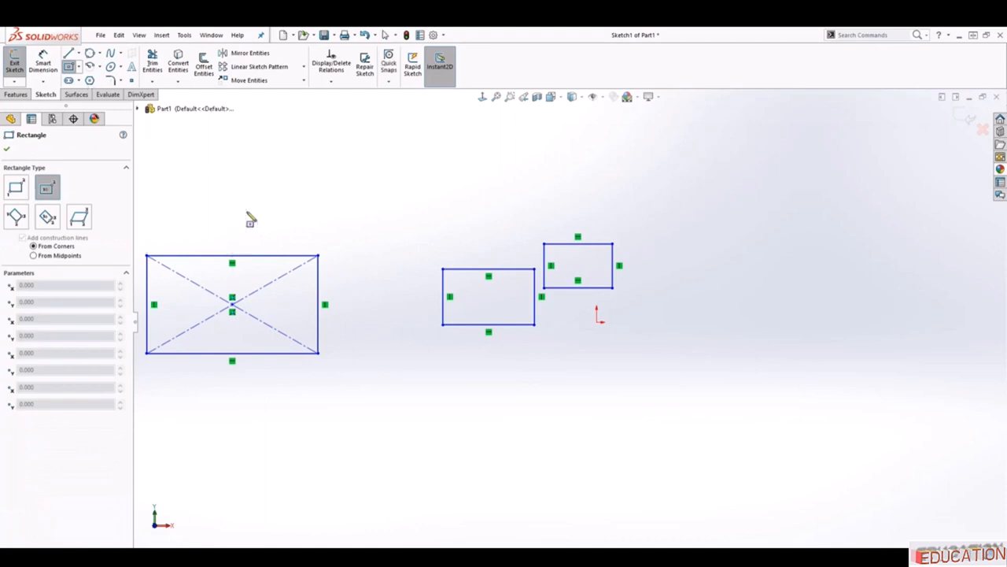
click(243, 179)
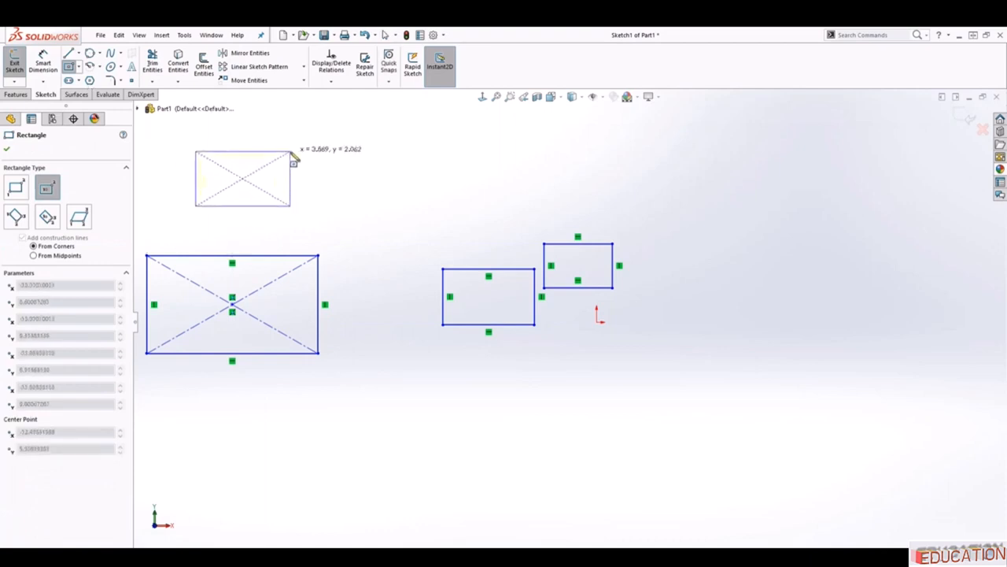
click(305, 145)
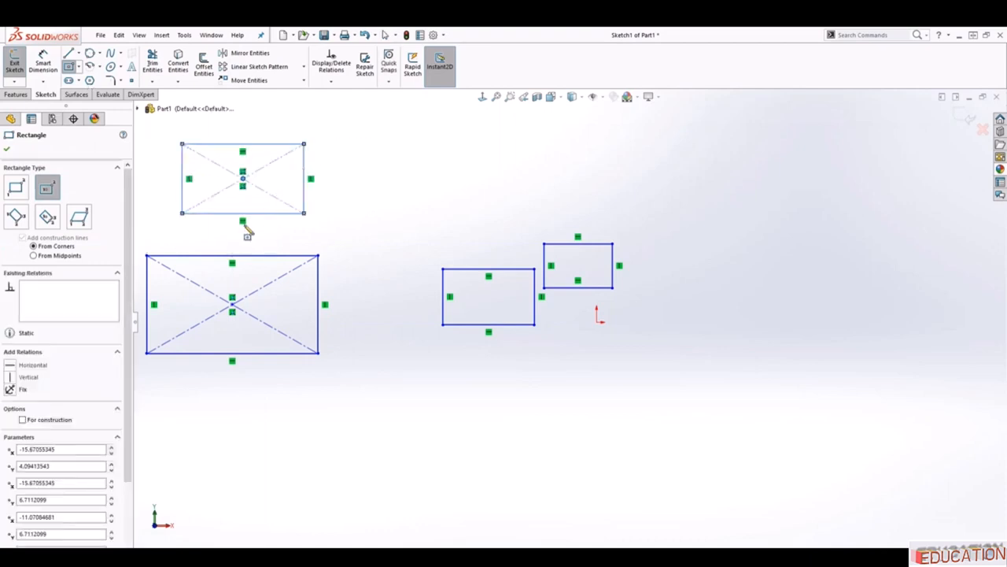
key(Escape)
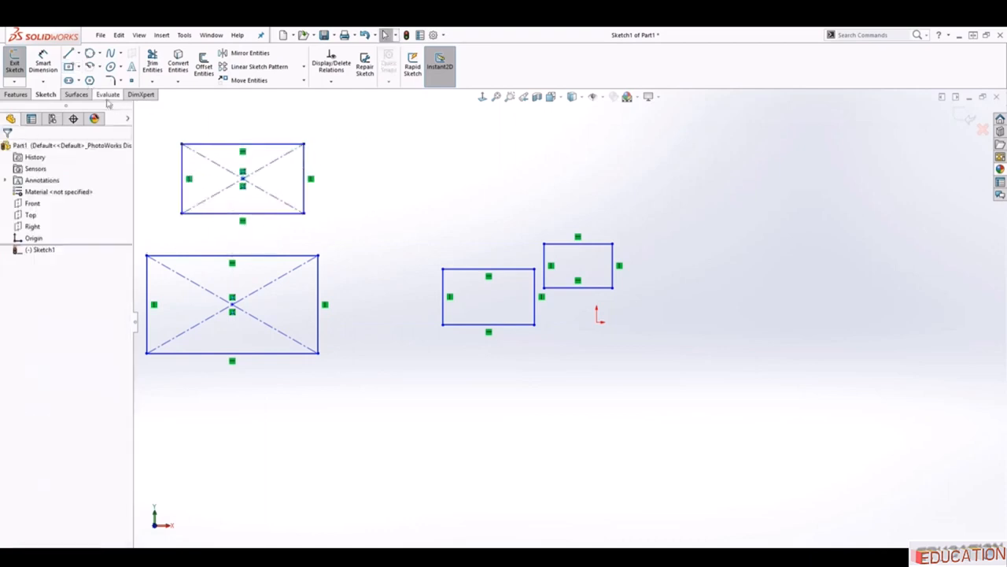
Step: Draw an upright 3 Point Corner Rectangle about 4.04 by 4 above the two corner rectangles
click(80, 69)
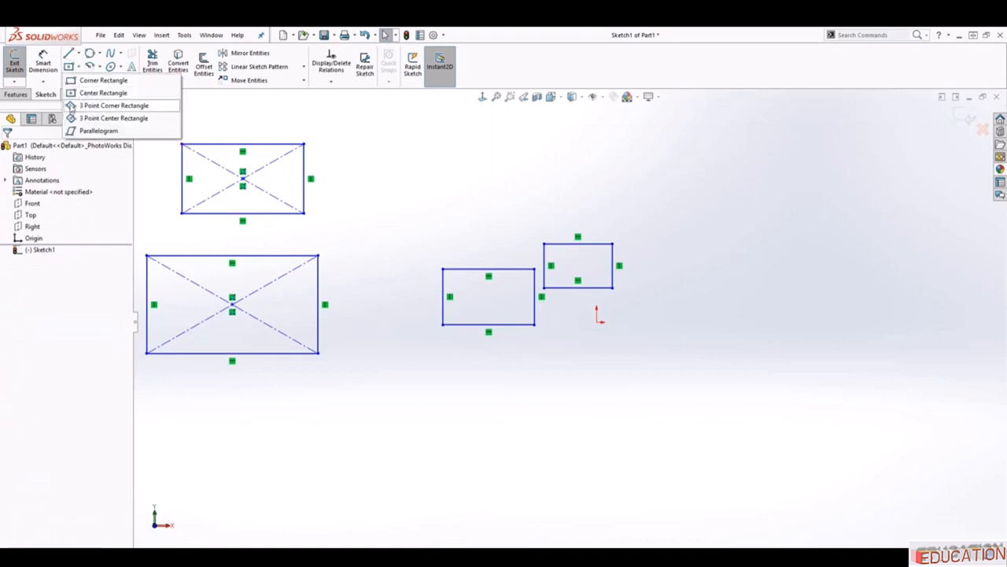
click(72, 106)
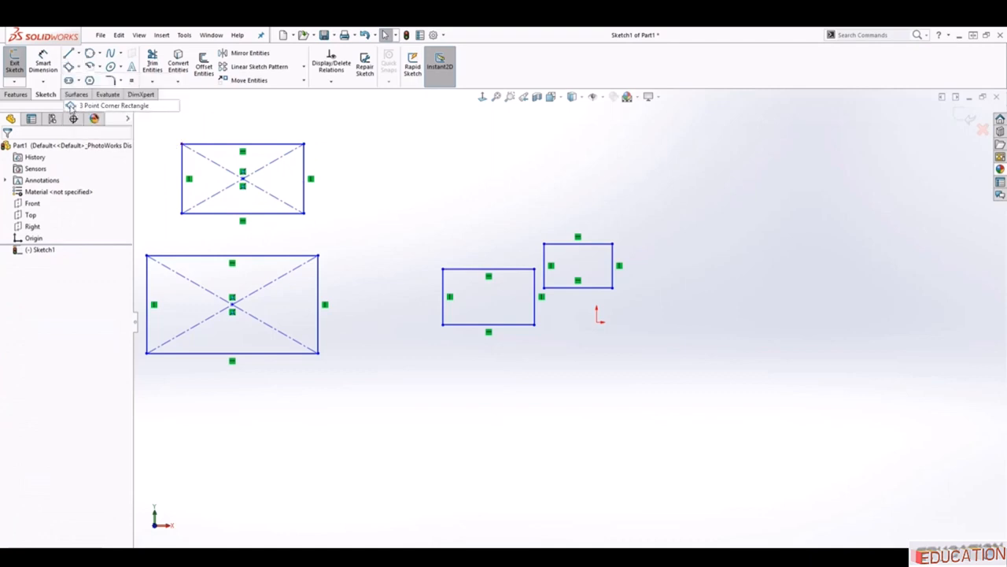
scroll(464, 346, up, 3)
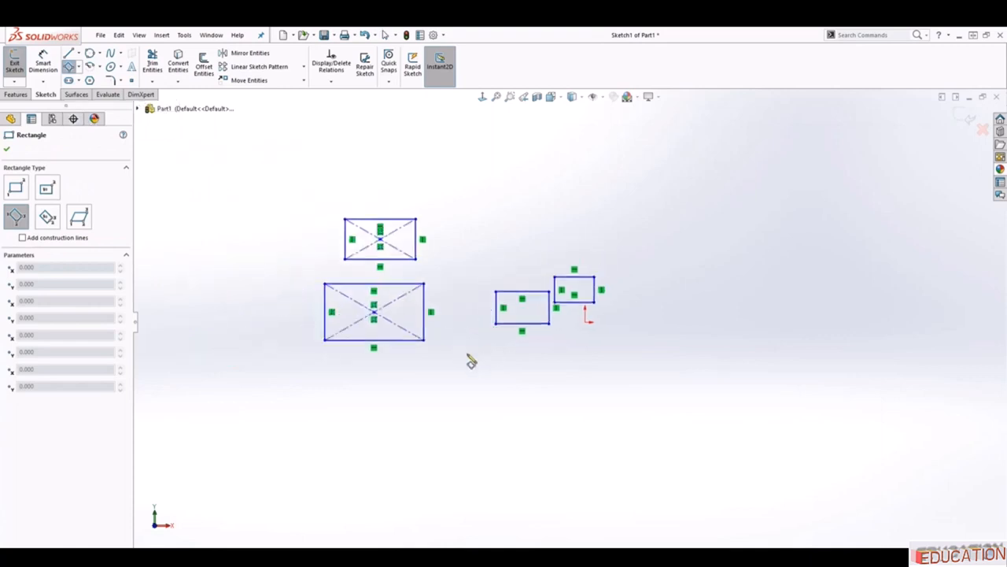
click(514, 219)
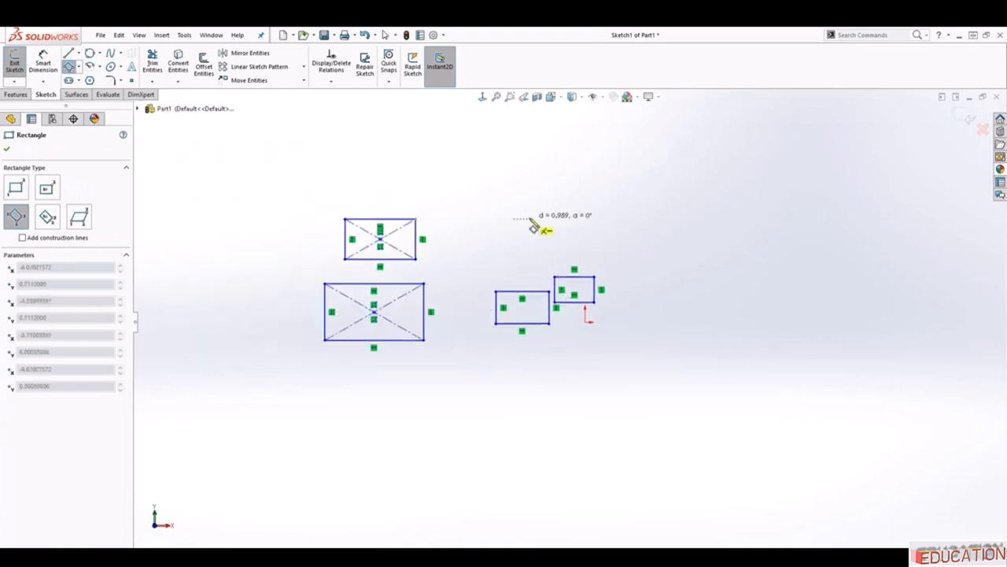
click(575, 220)
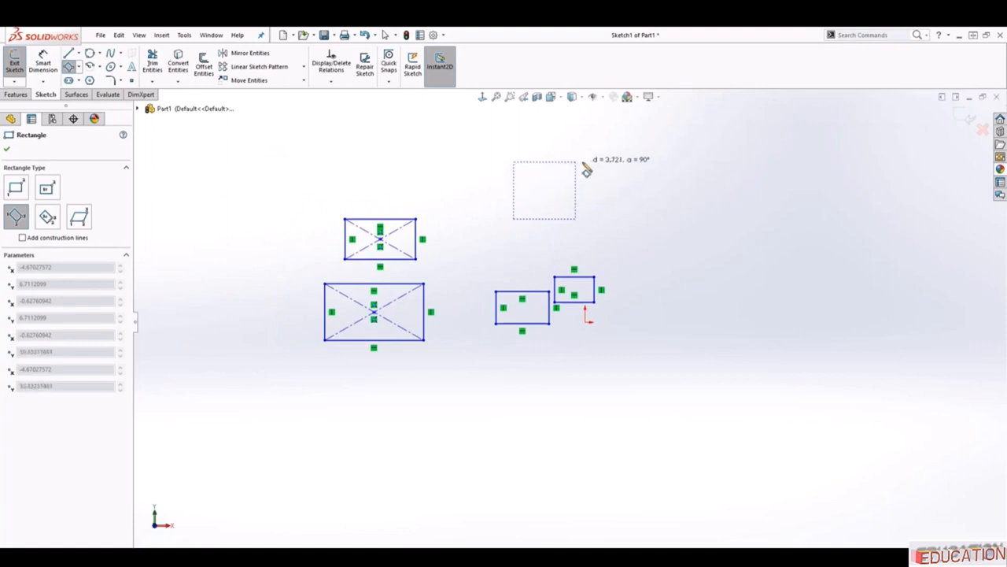
click(585, 165)
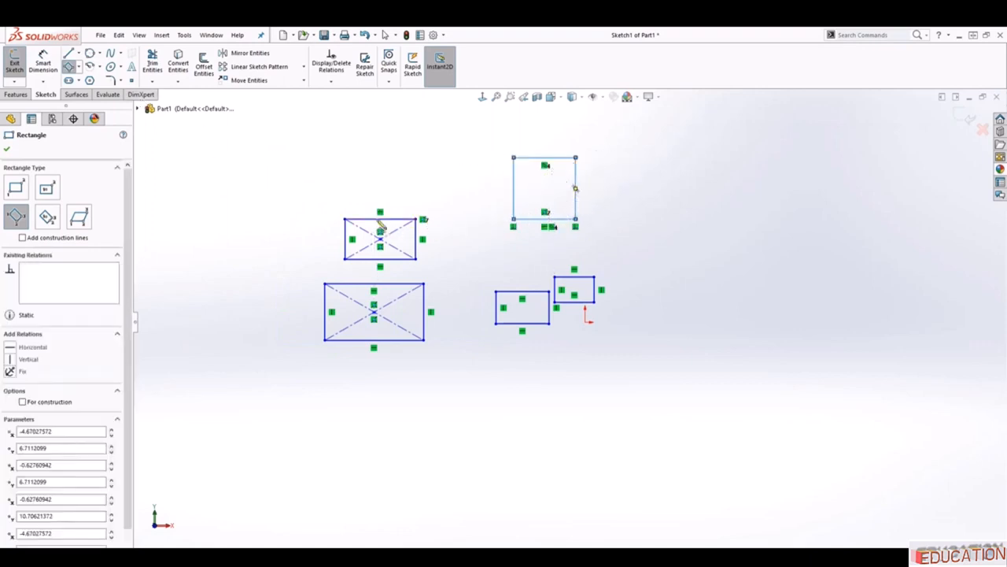
Step: Draw a tilted 3 Point Corner Rectangle about 5.39 by 5.04 to the right of the other rectangles
click(673, 240)
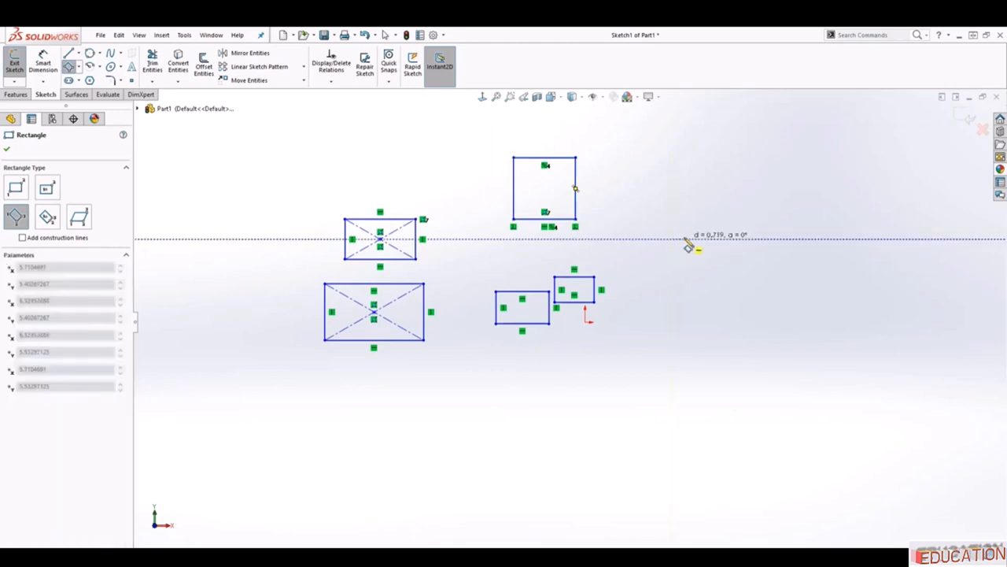
click(727, 305)
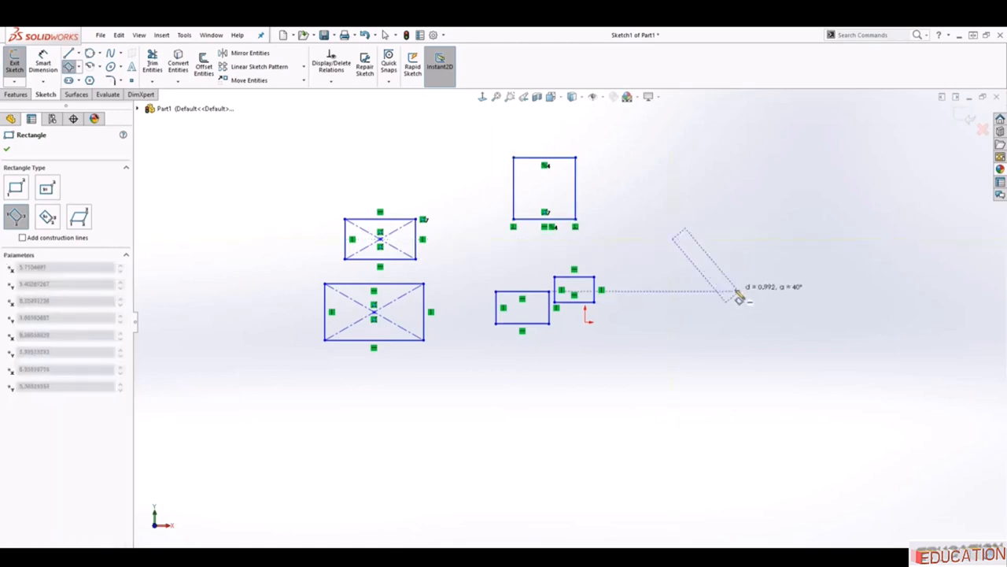
click(790, 264)
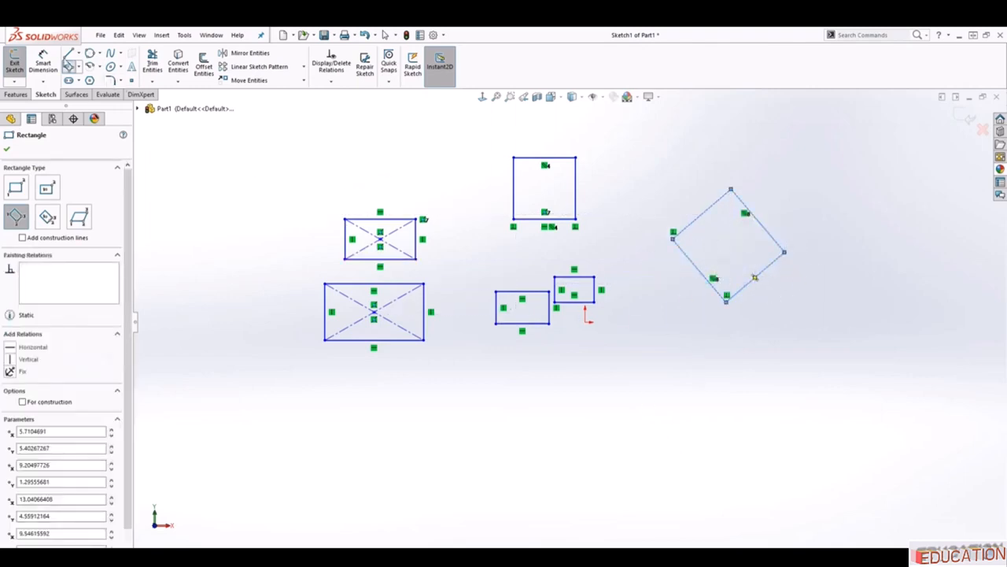
Step: Draw a horizontal 3 Point Center Rectangle about 12.3 by 7 below the center rectangles
click(79, 69)
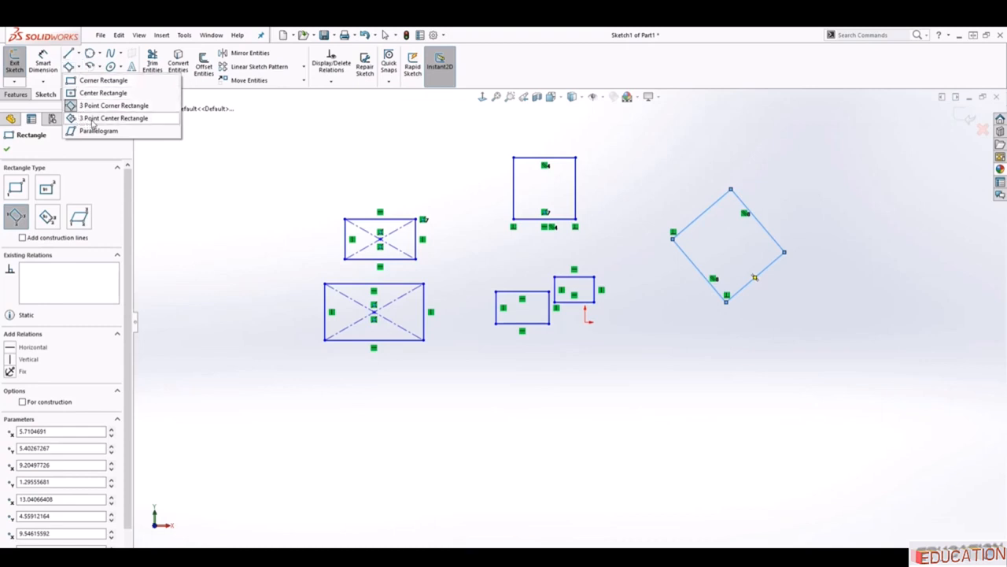
click(92, 119)
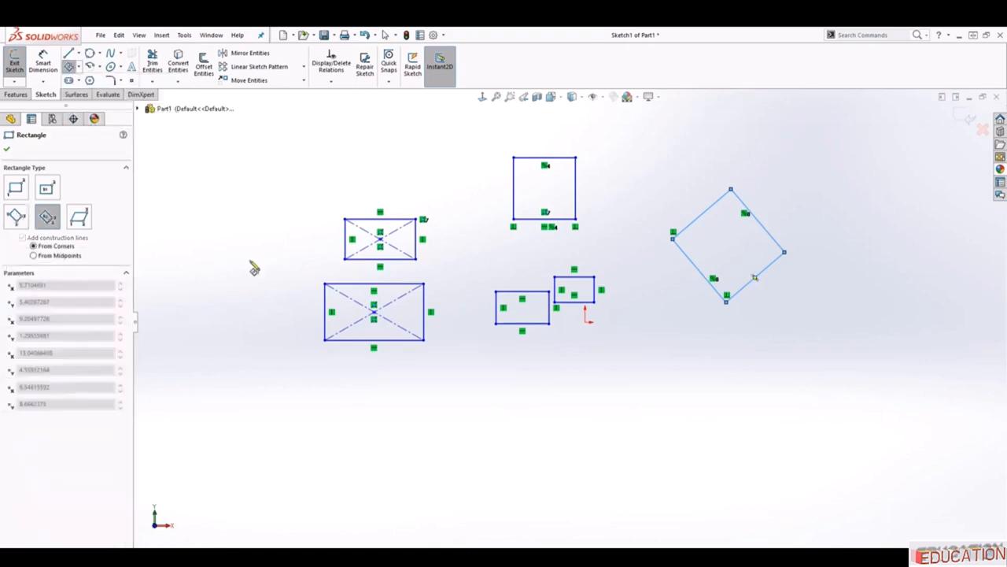
click(405, 457)
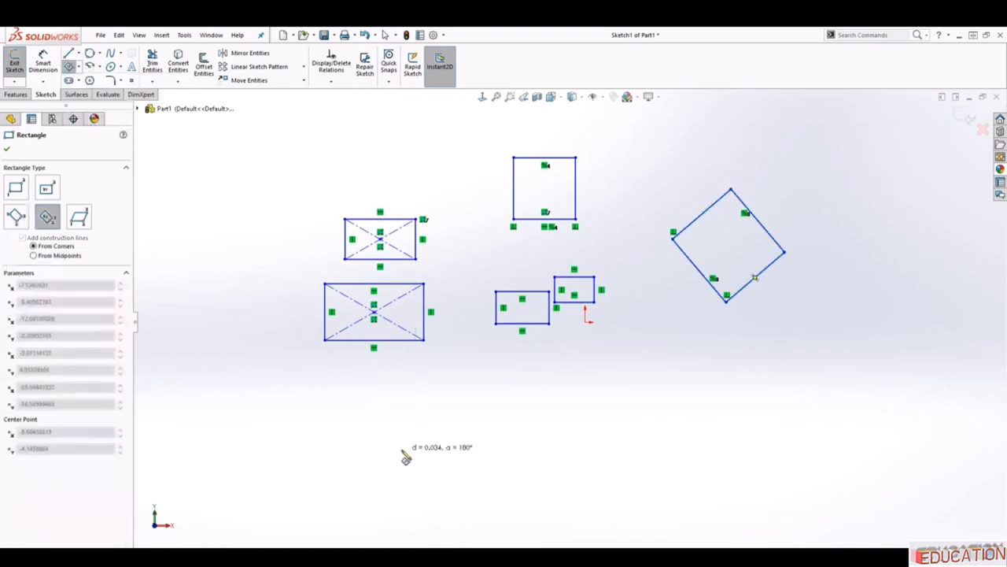
click(496, 450)
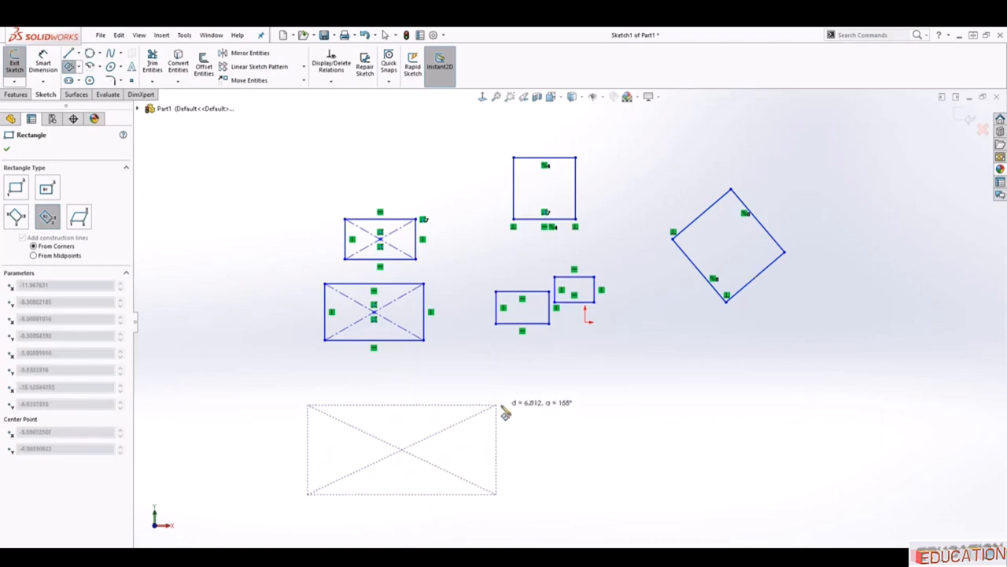
click(498, 398)
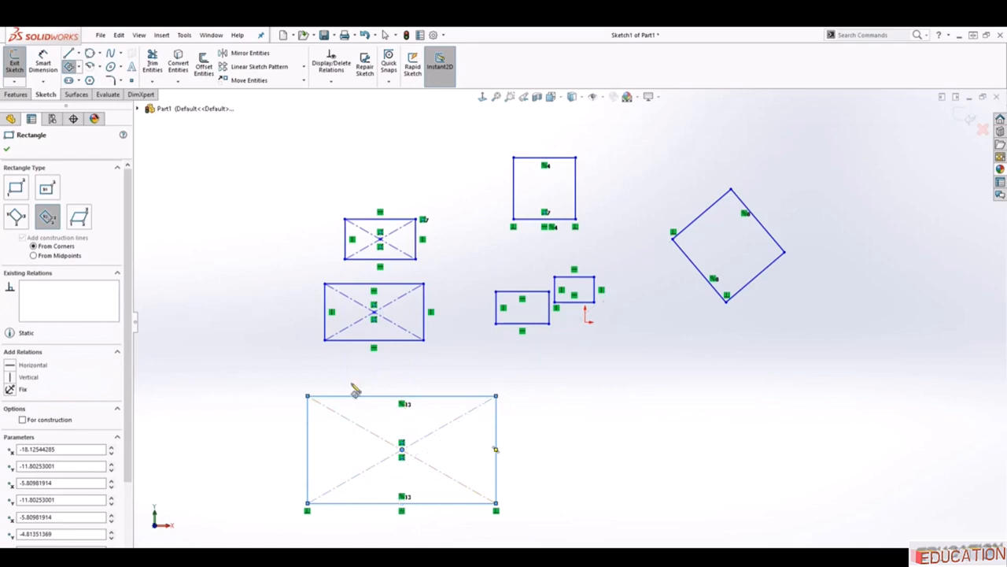
Step: Draw a horizontal 3 Point Center Rectangle about 16.3 by 5.69 beside the existing one and move it right, clear of the overlap
click(612, 428)
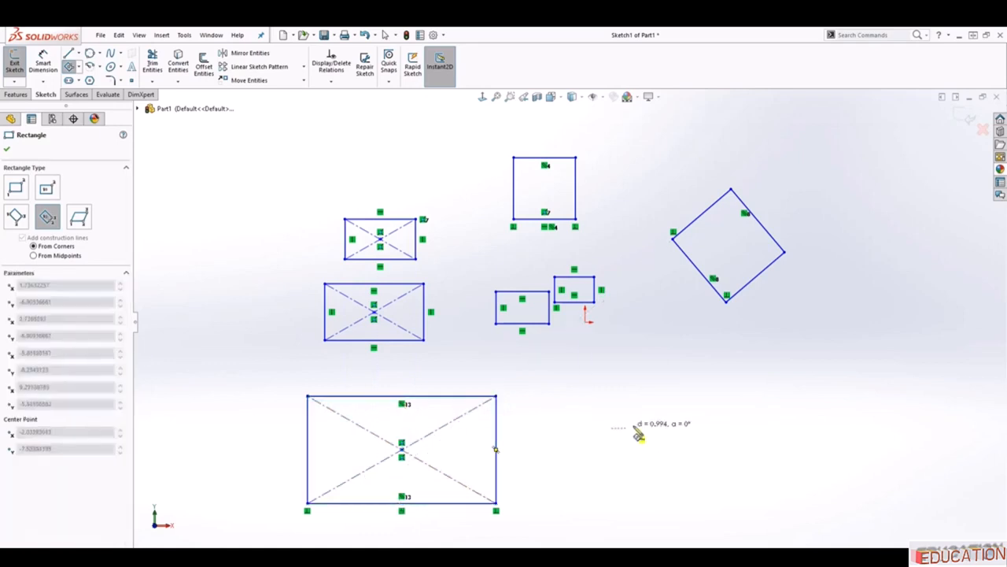
click(738, 429)
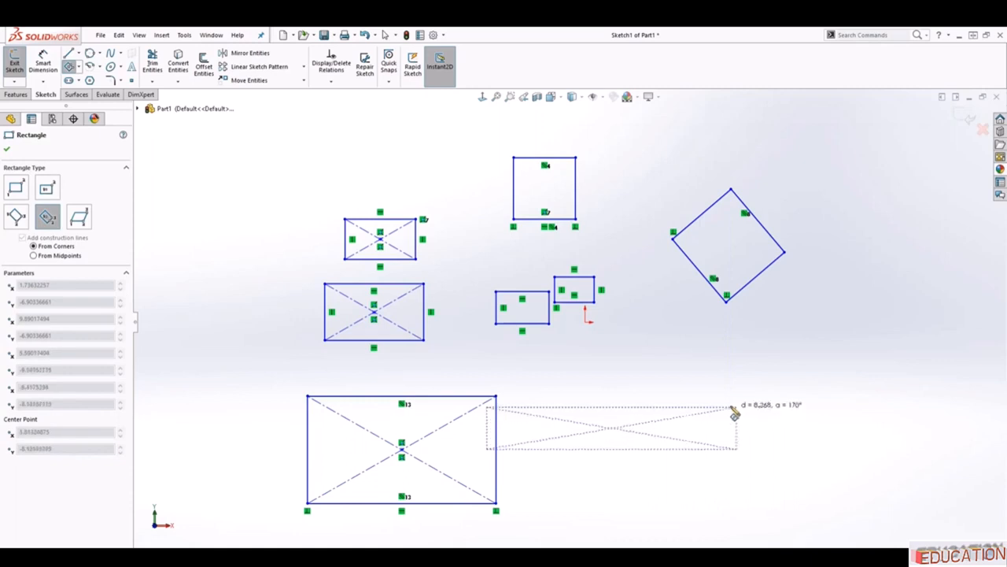
click(725, 391)
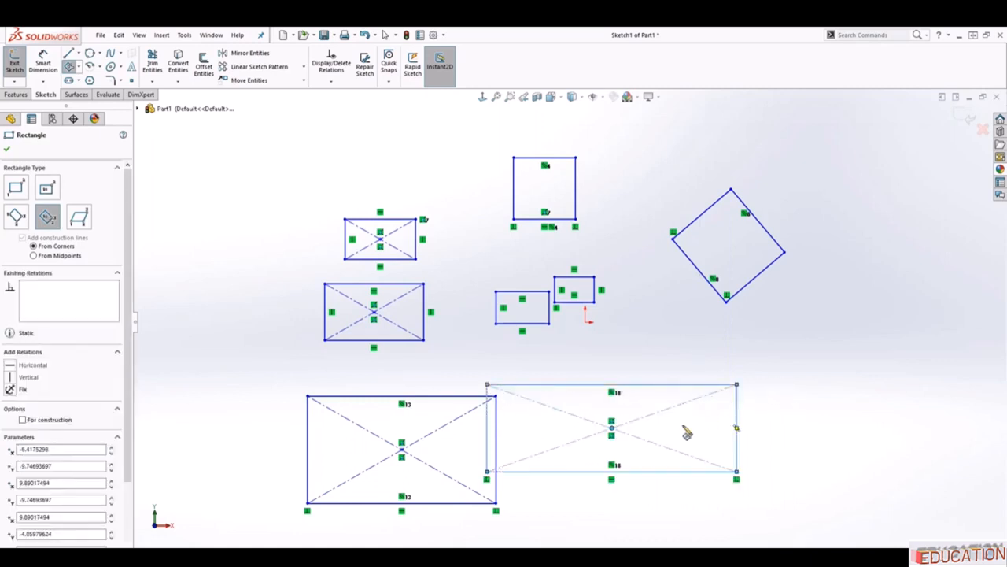
key(Escape)
drag(612, 428, 673, 425)
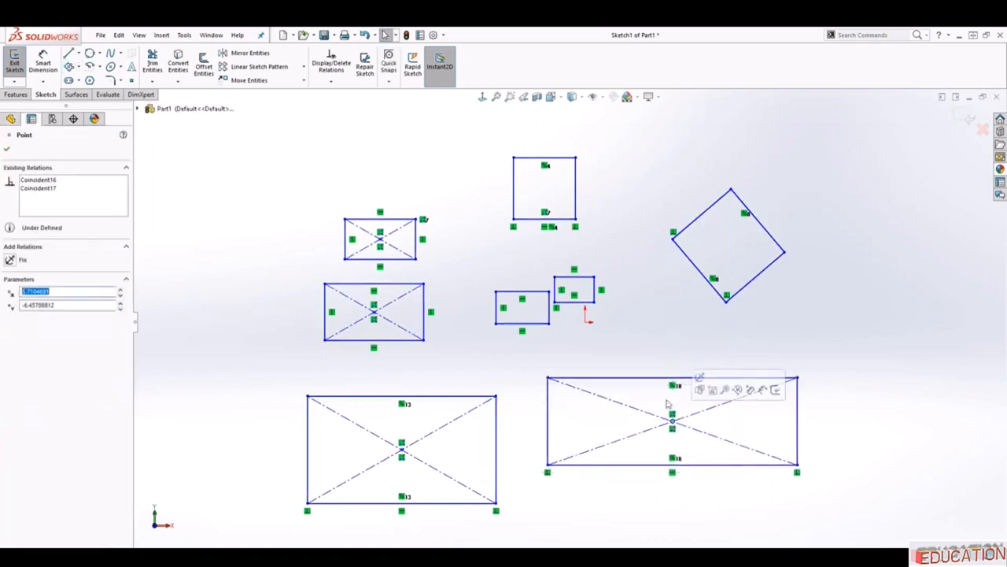
Step: Draw a Parallelogram at the sketch's upper left with a horizontal side about 6.29 and a slanted side about 7.92 at 39°
click(78, 67)
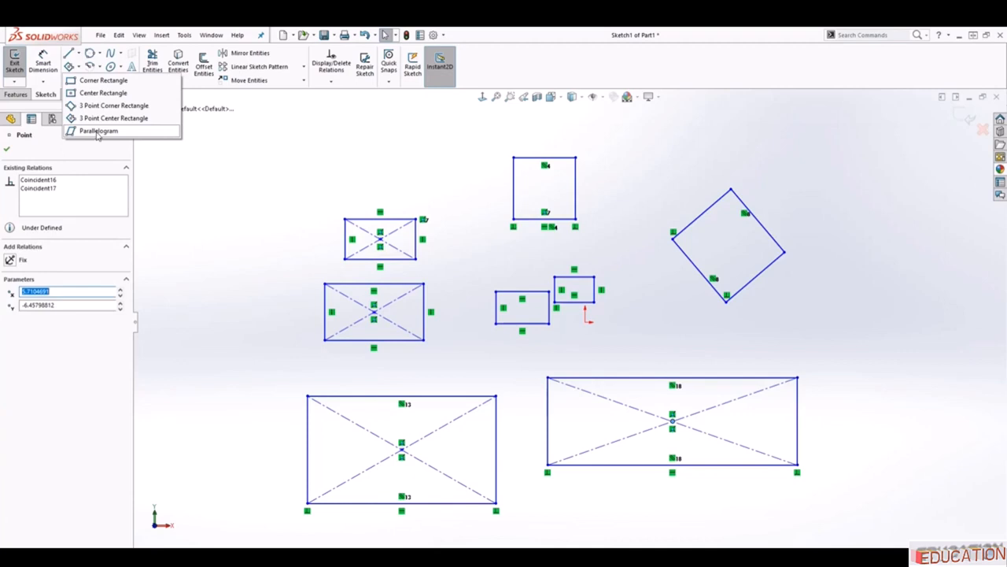
click(97, 131)
scroll(669, 289, up, 2)
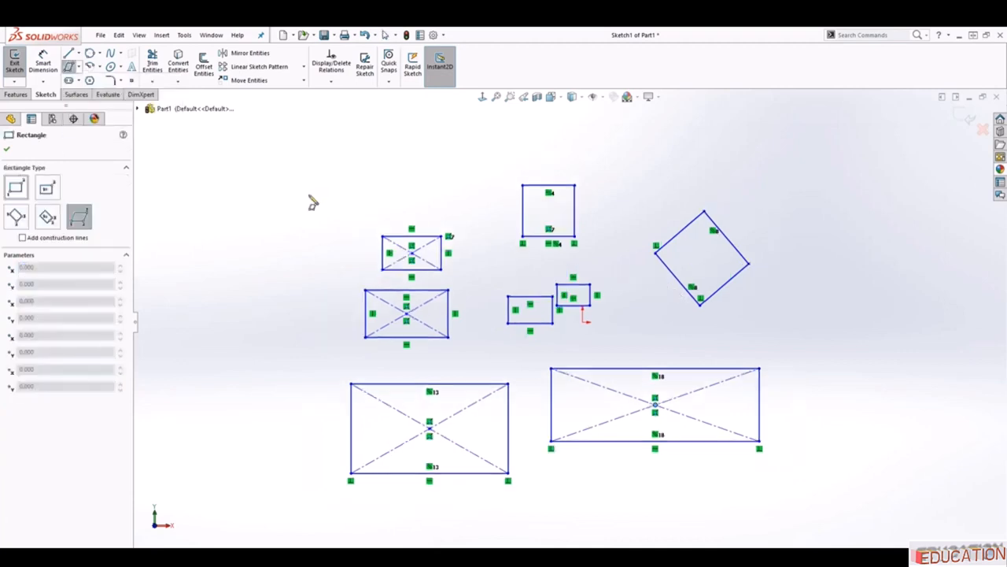
click(232, 193)
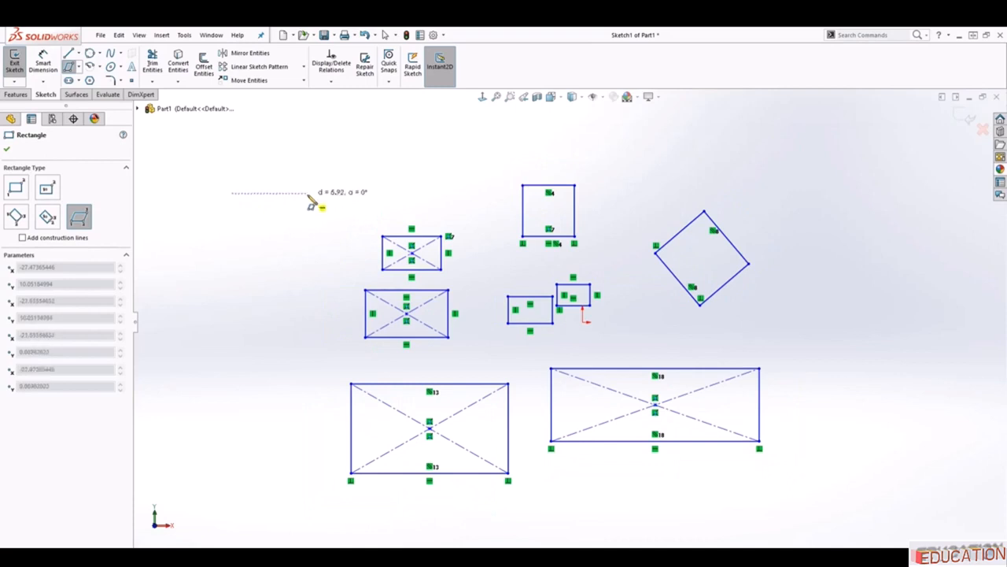
click(312, 196)
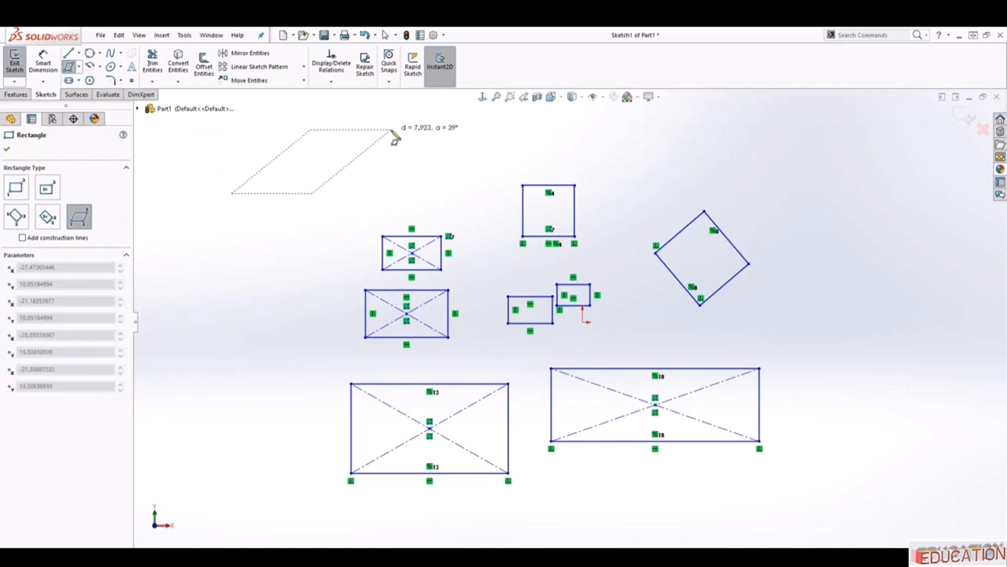
click(394, 137)
key(Escape)
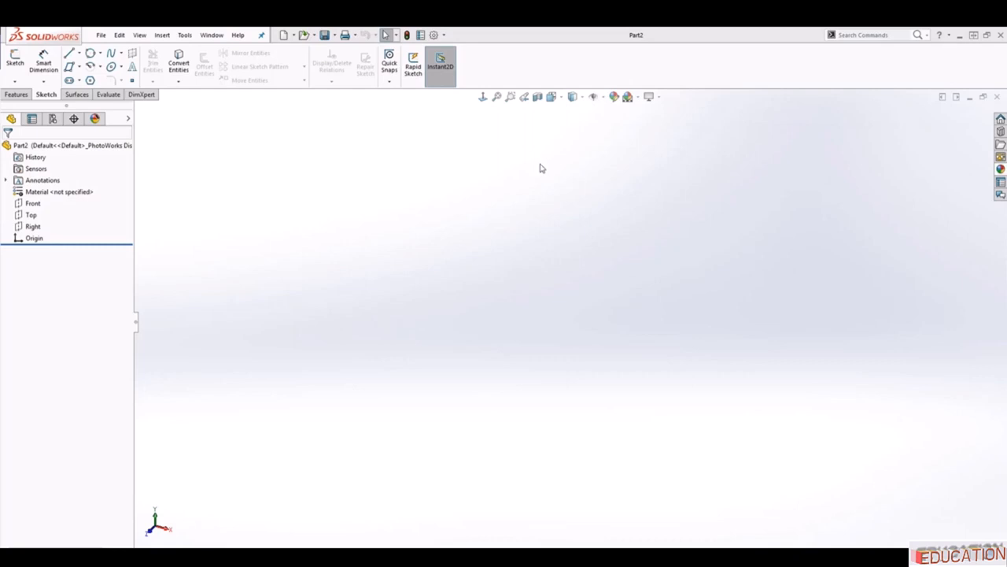
Step: Start a sketch on the Top plane and draw a center Circle at the origin with a radius of about 2
click(32, 216)
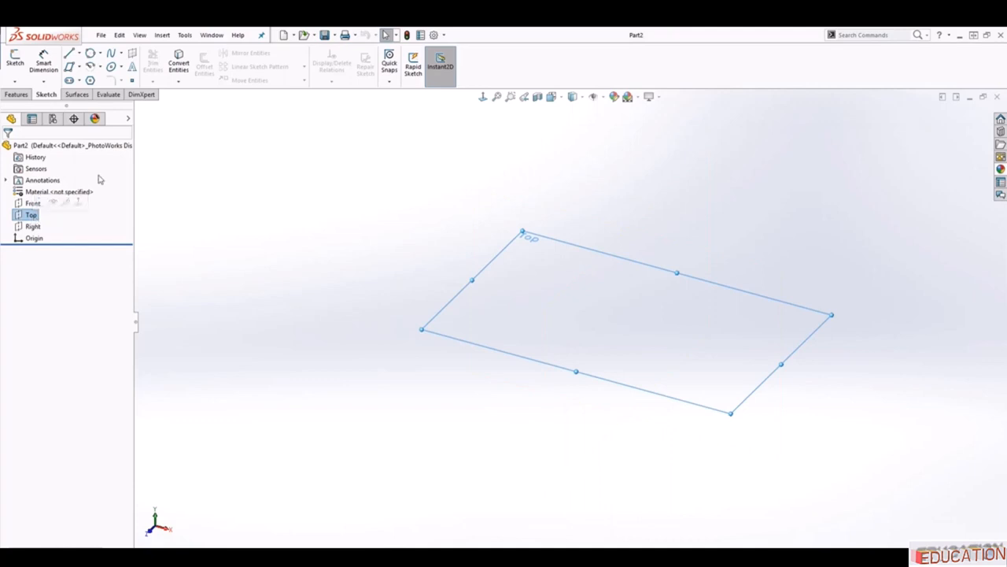
click(98, 54)
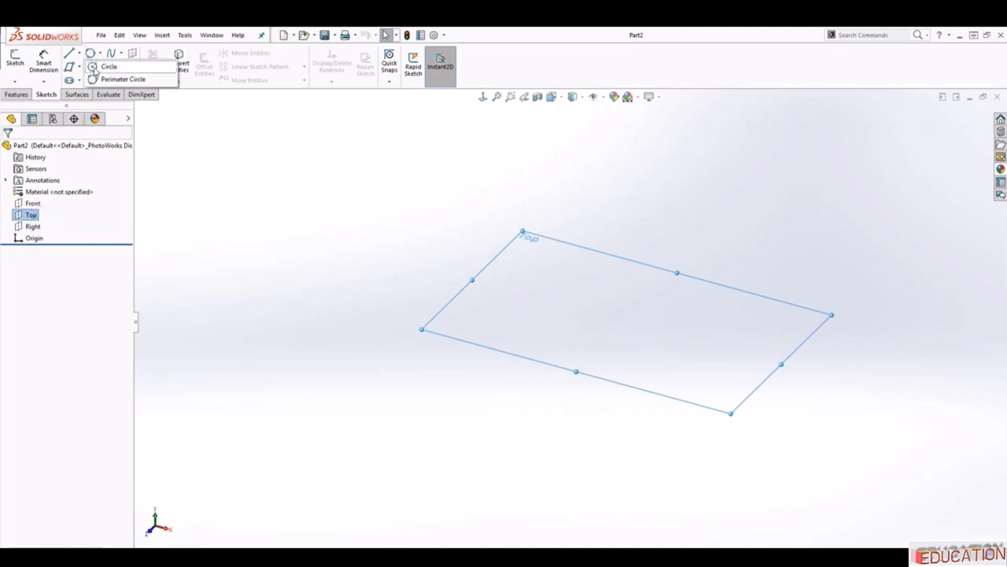
click(95, 66)
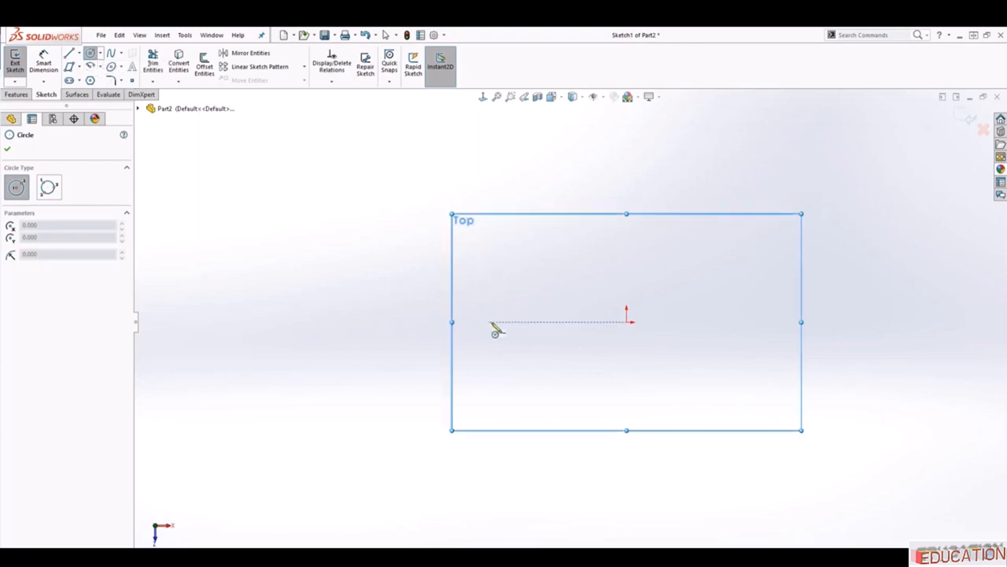
click(628, 317)
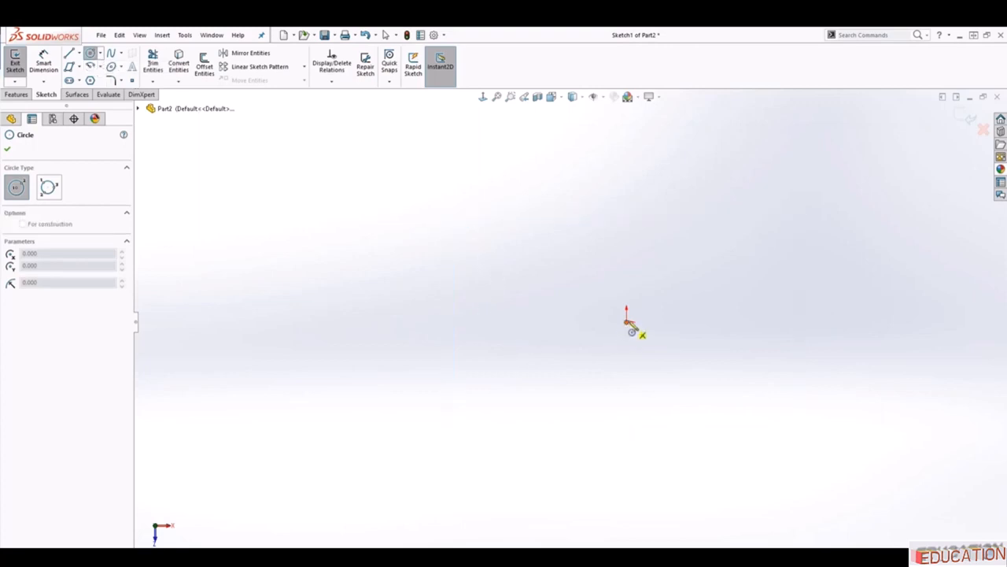
click(702, 250)
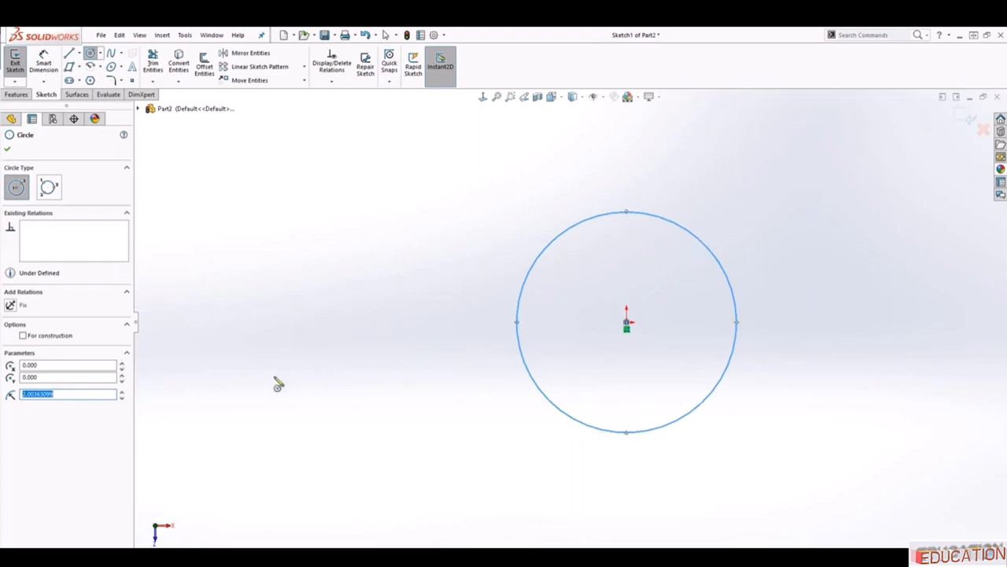
Step: Draw a second center Circle to the left of the origin circle with a radius of about 2.19
click(274, 375)
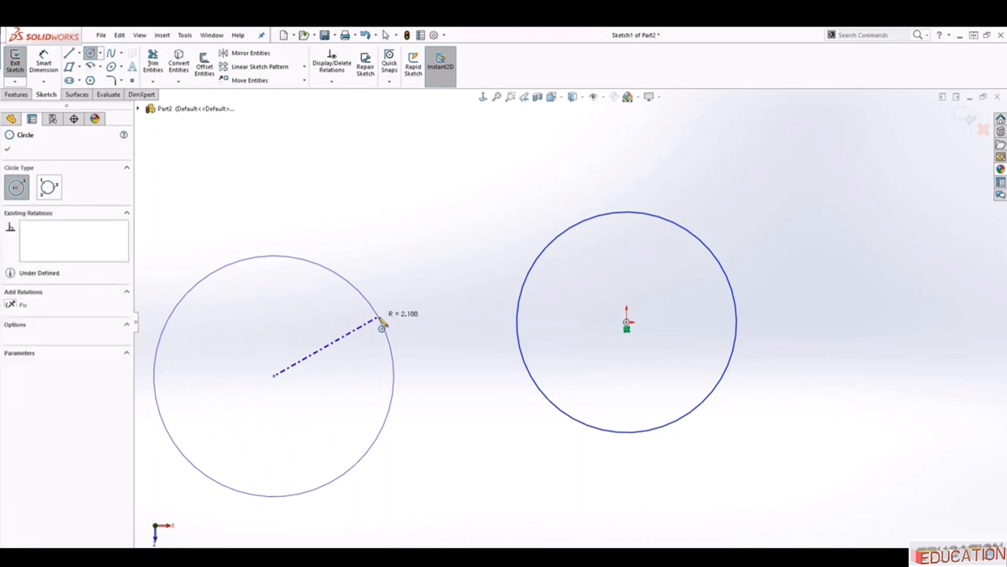
click(380, 323)
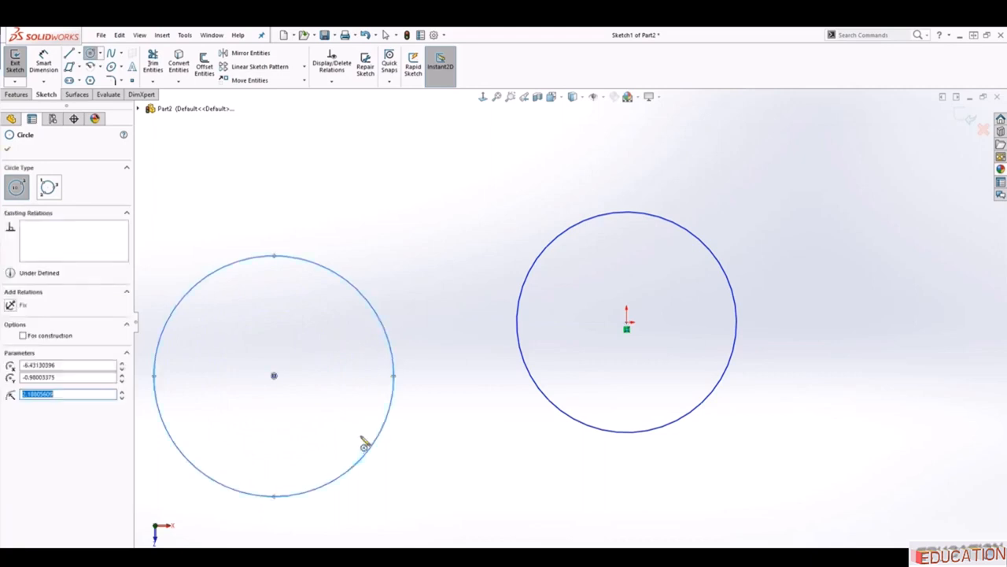
key(Escape)
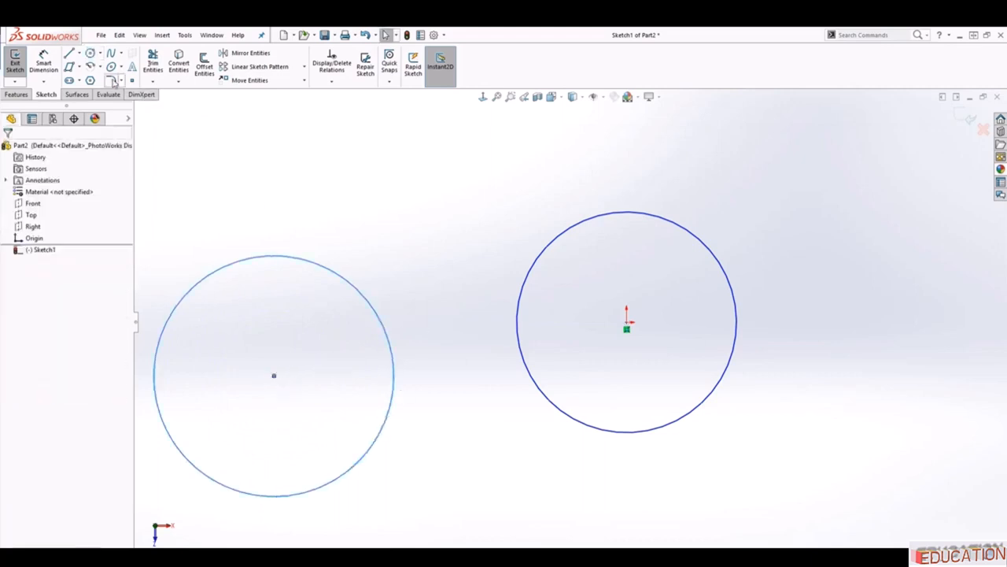
Step: Draw a three-point Perimeter Circle with a radius of about 2.33 above the left circle
click(101, 53)
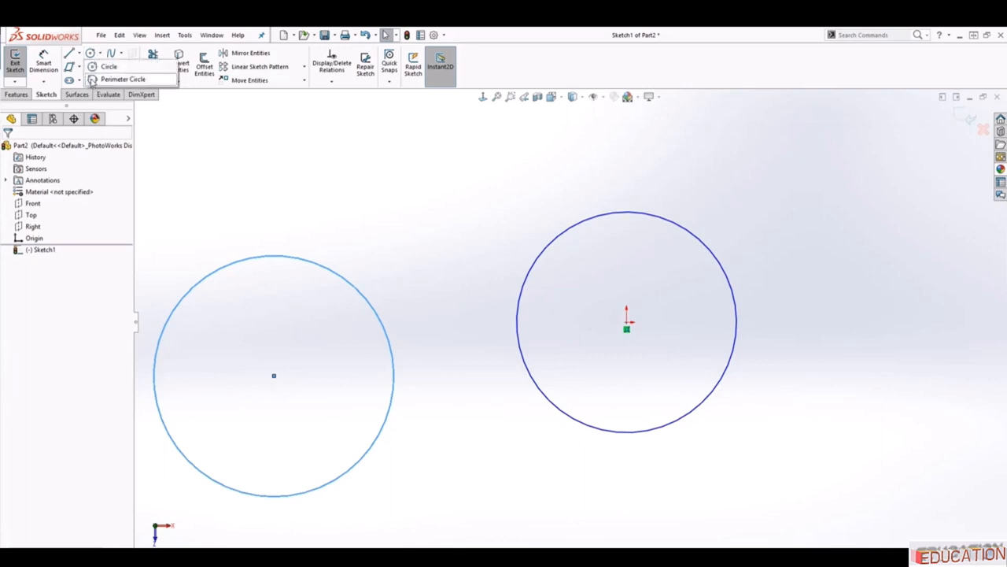
click(92, 80)
scroll(425, 280, up, 3)
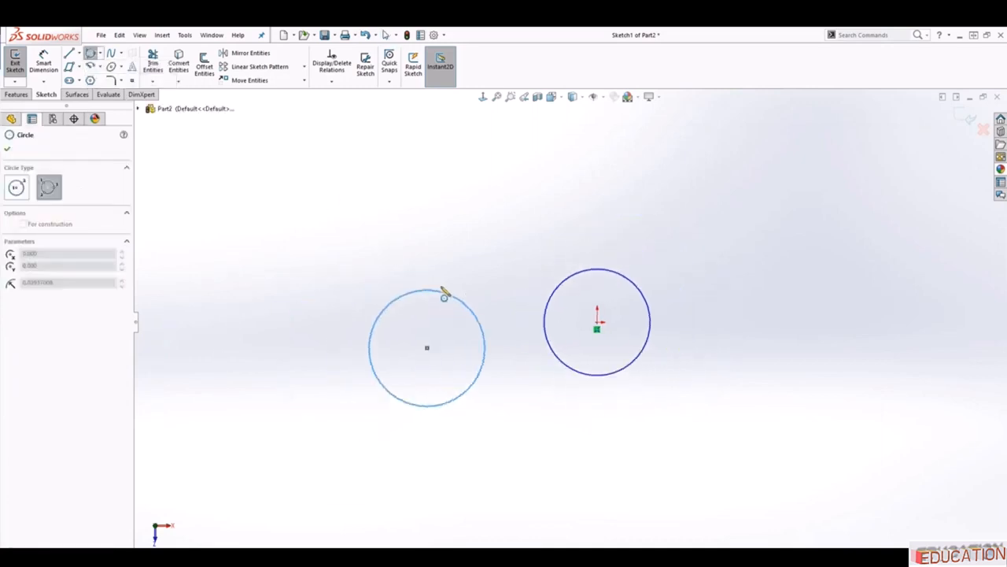
click(349, 218)
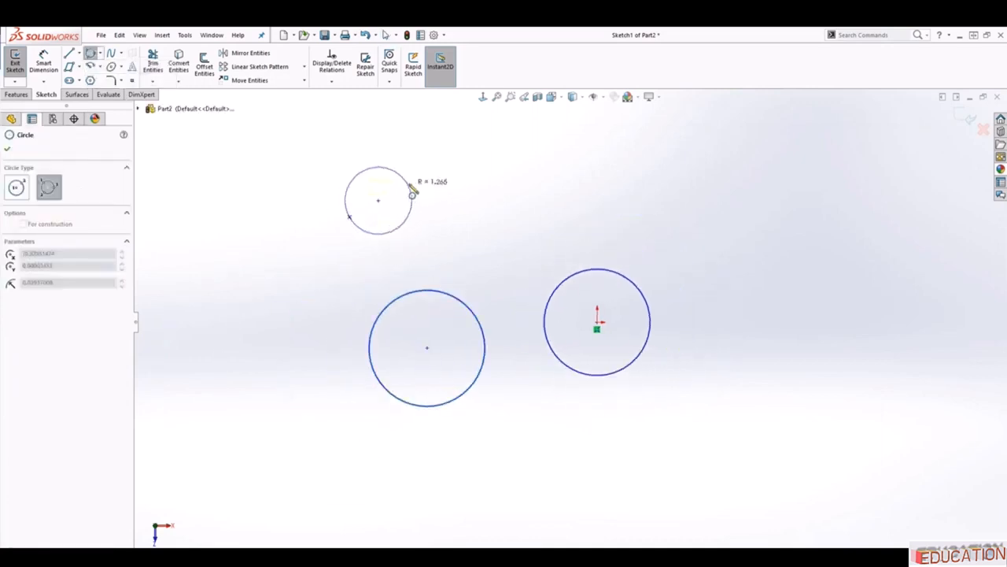
click(456, 163)
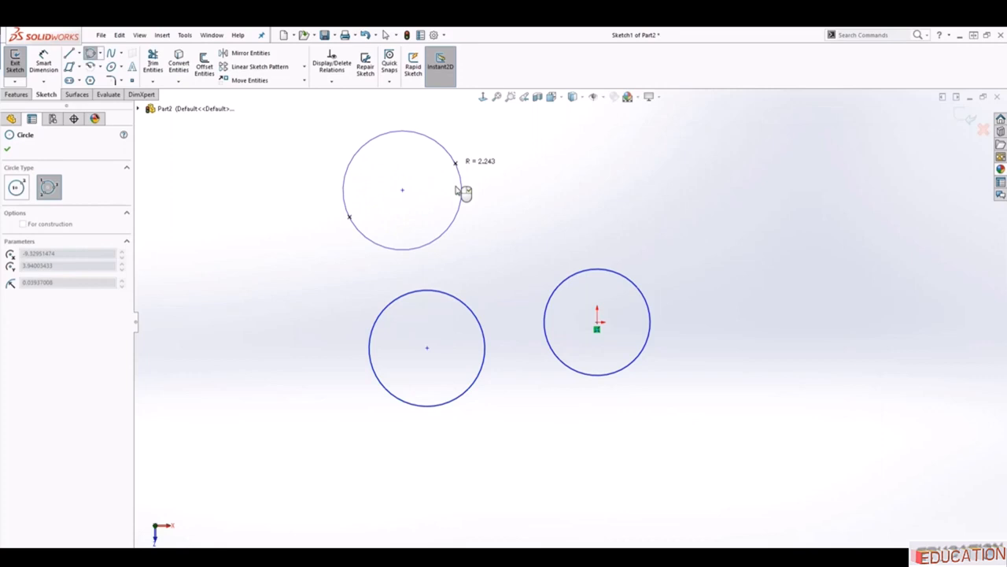
click(454, 264)
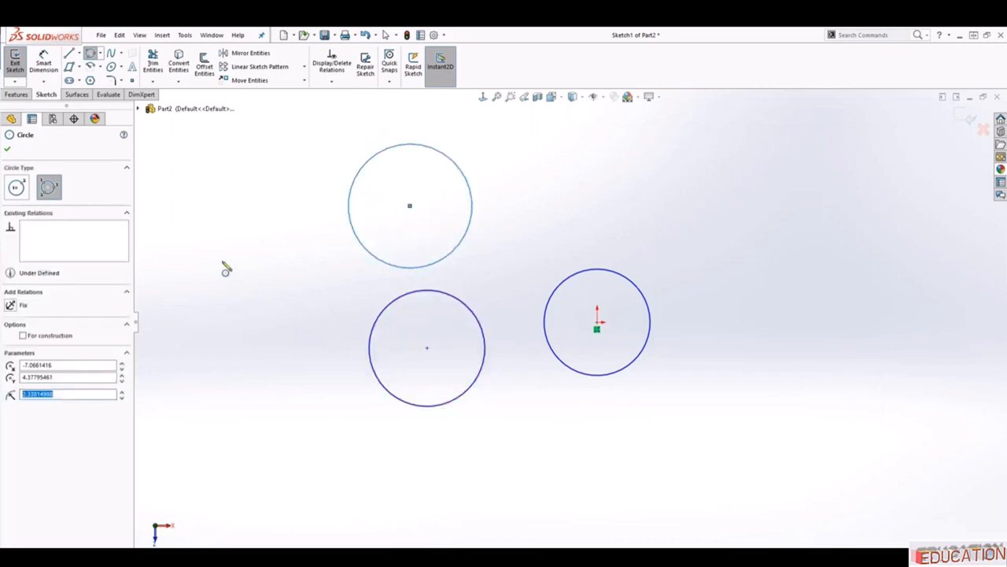
Step: Draw another Perimeter Circle with a radius of about 2.75 to the left of the existing circles
click(203, 309)
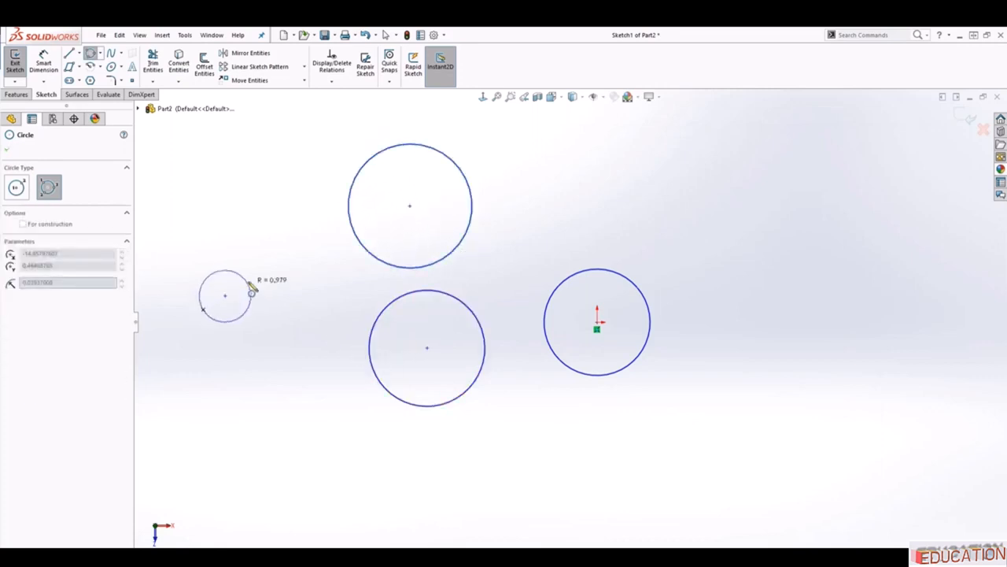
click(319, 250)
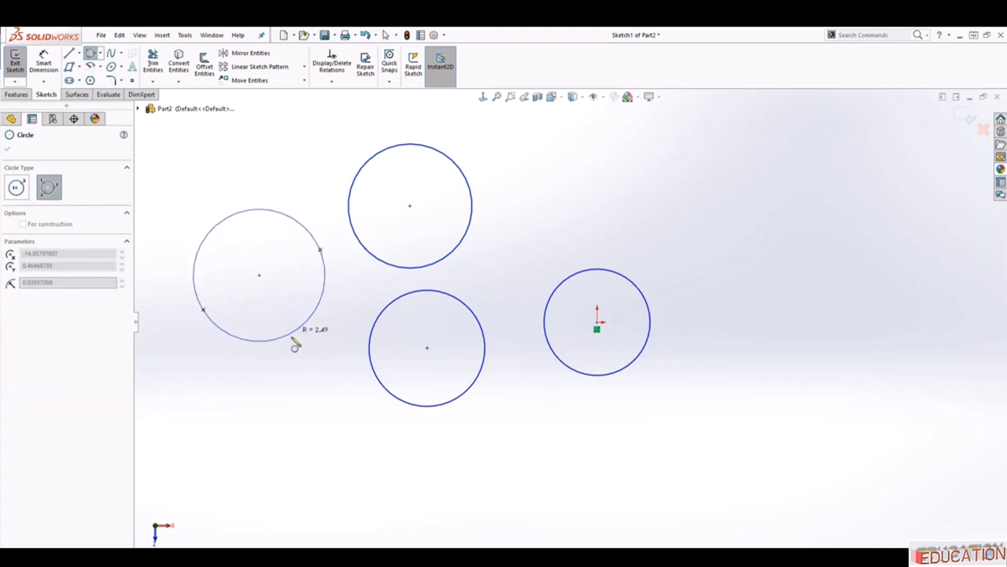
click(295, 386)
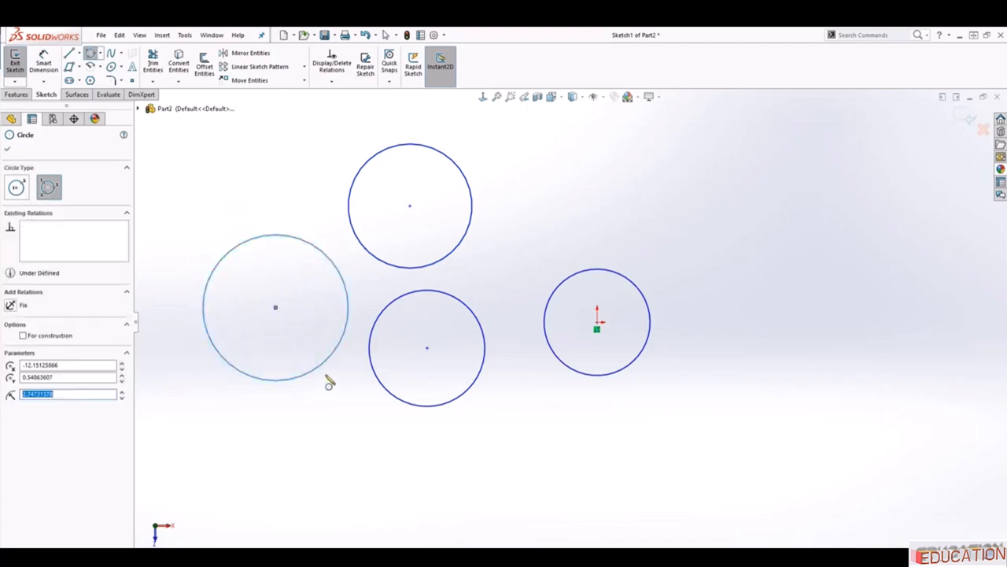
key(Escape)
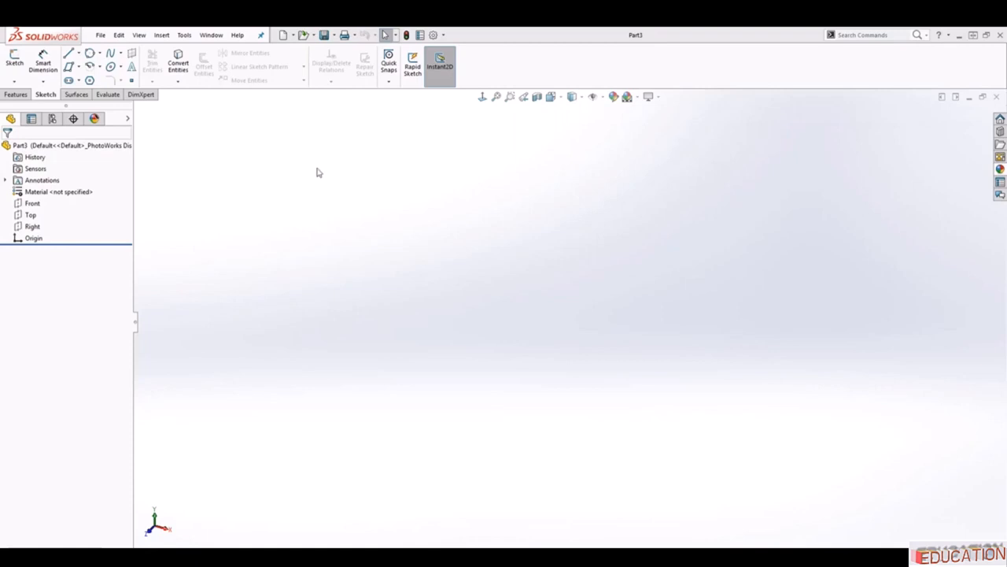
Step: Start a sketch on the Right plane and draw a horizontal Straight Slot near the origin, about 2.49 in between centers and 1.15 in wide
click(33, 226)
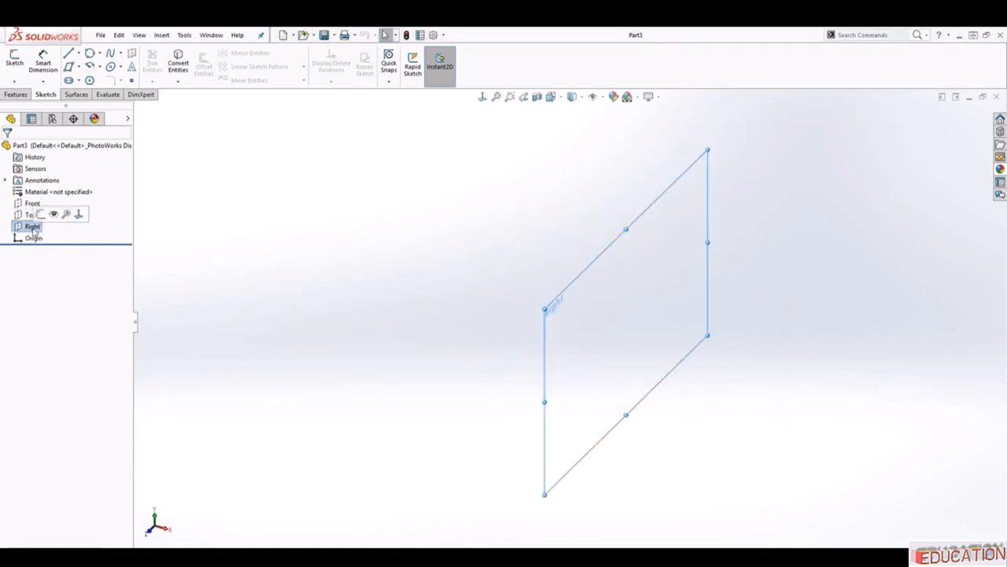
click(14, 60)
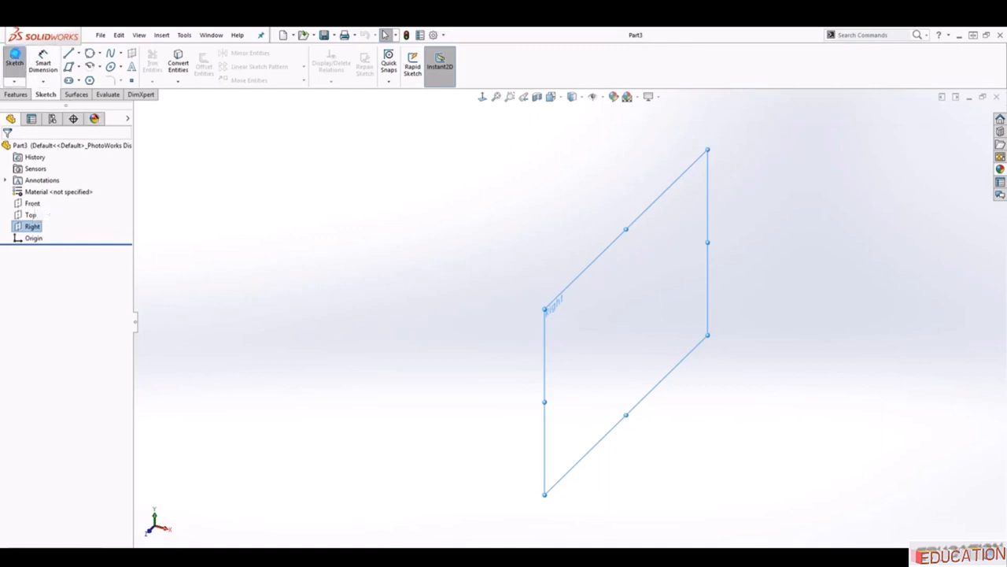
click(78, 81)
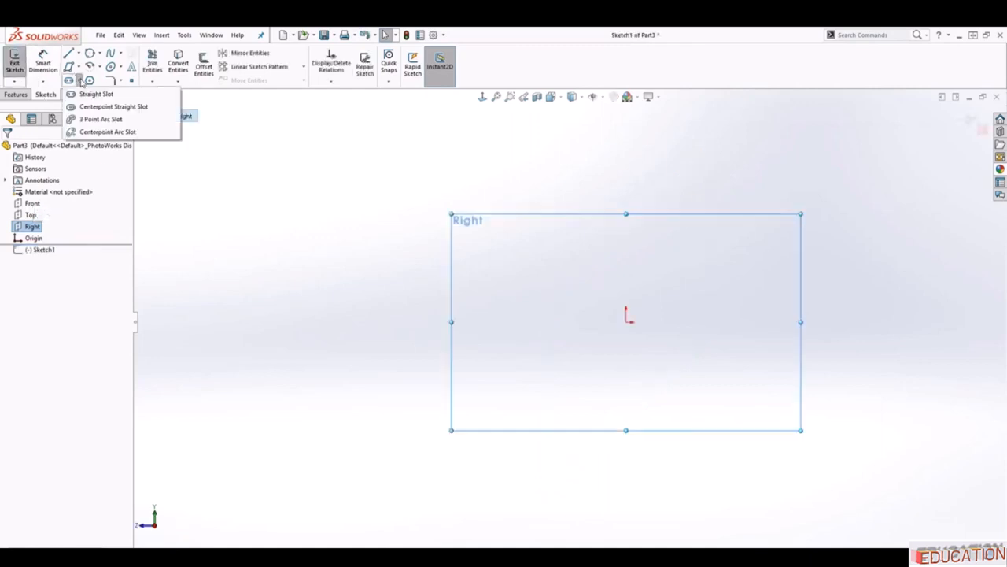
click(86, 94)
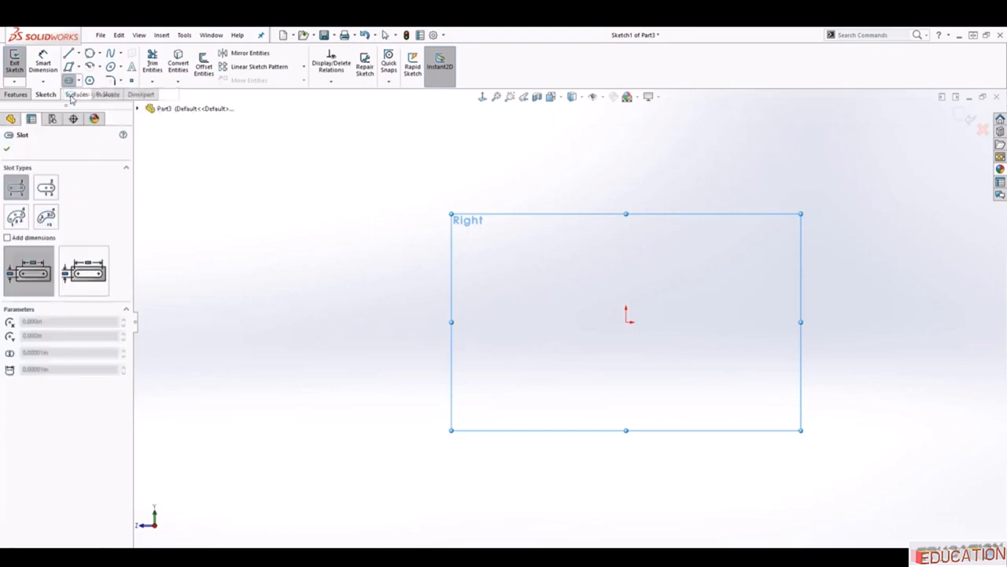
click(532, 288)
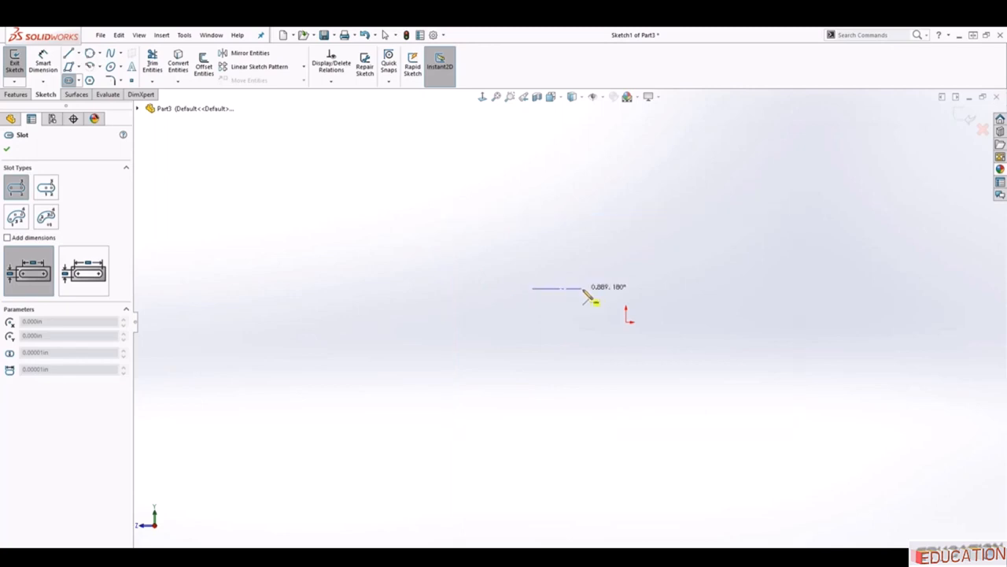
click(669, 288)
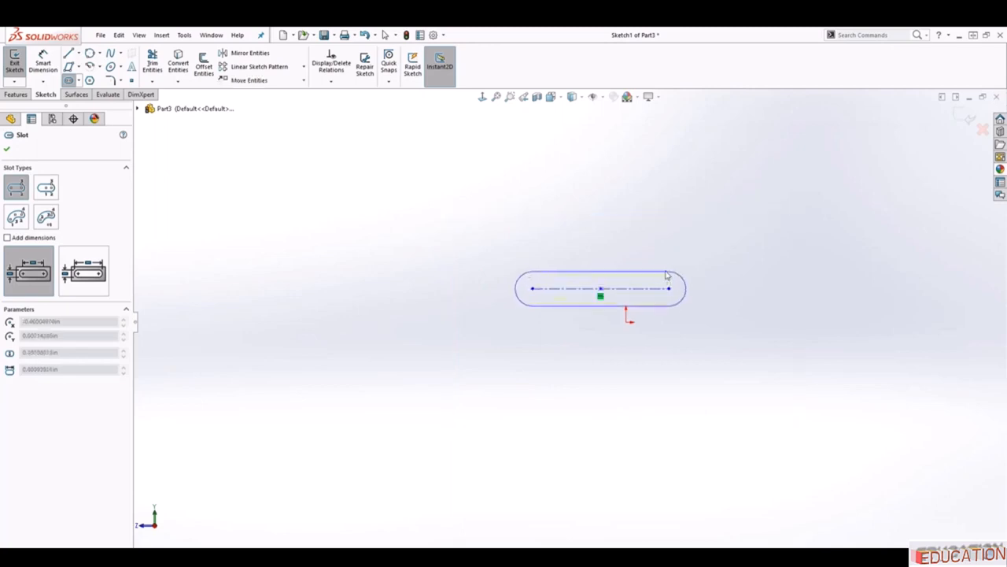
click(664, 261)
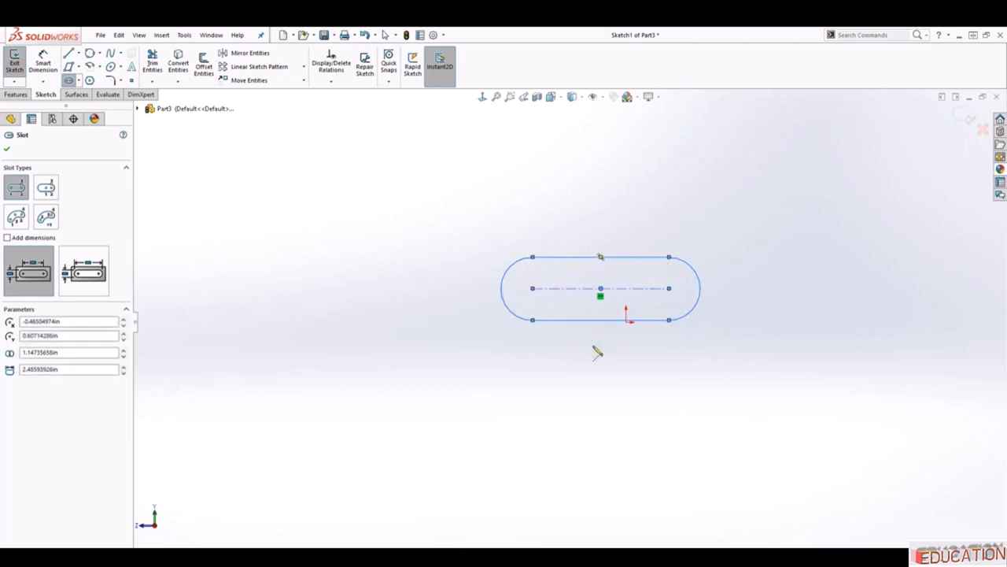
Step: Draw a second horizontal Straight Slot above the first, about 2.84 in between centers and 0.98 in wide
click(490, 190)
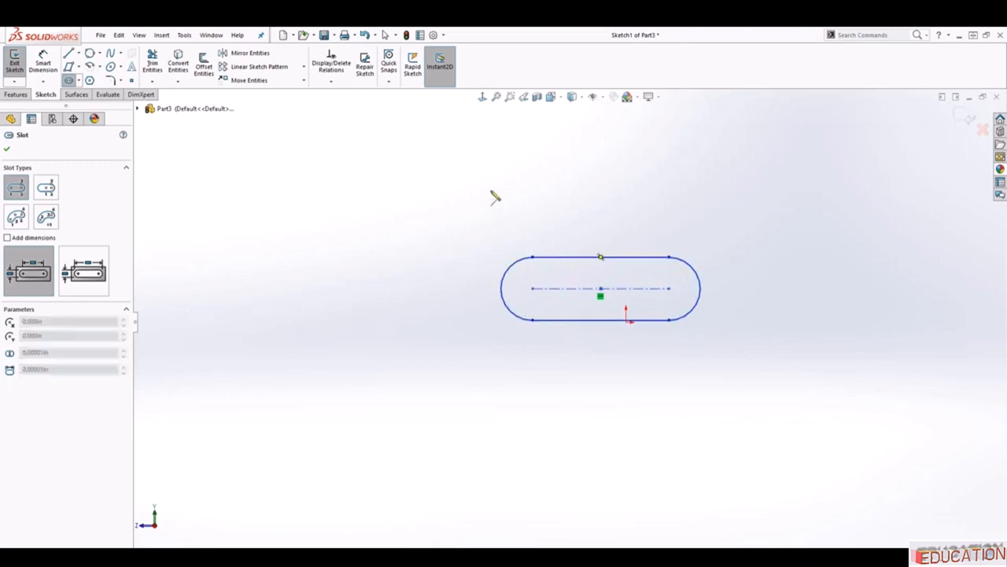
click(647, 190)
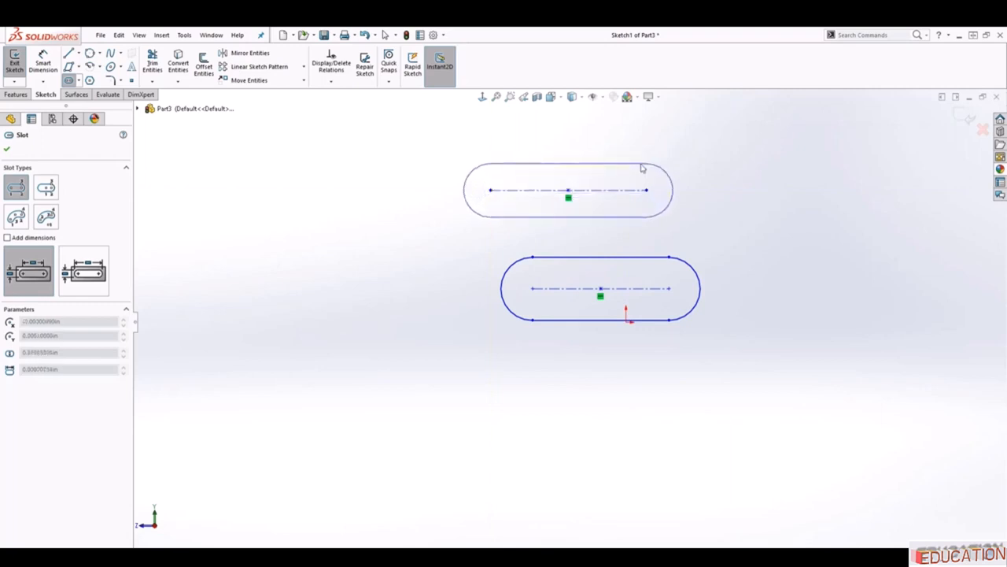
click(642, 166)
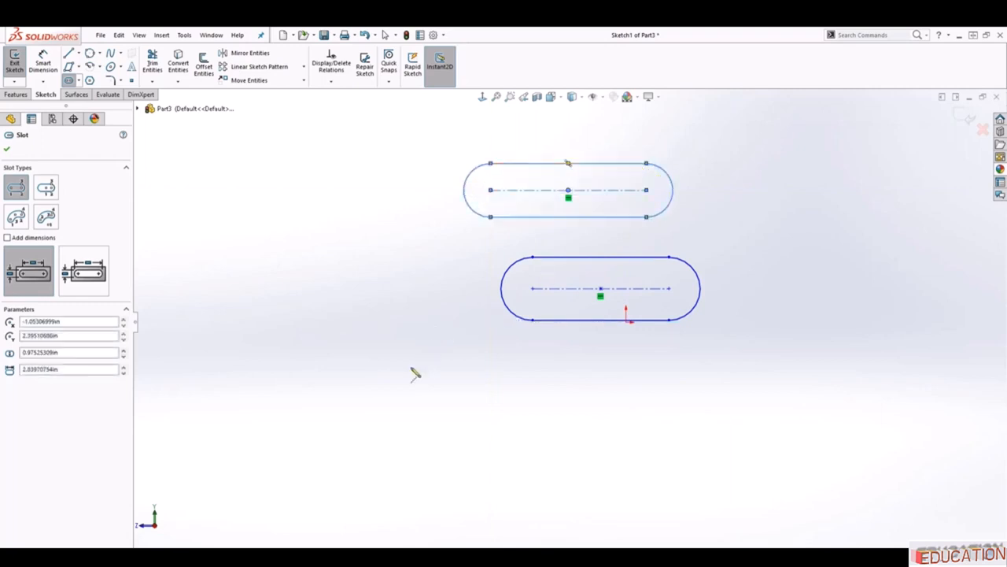
Step: Draw a horizontal Centerpoint Straight Slot below and to the left of the existing slots, about 3.96 in between centers and 1.07 in wide
click(78, 81)
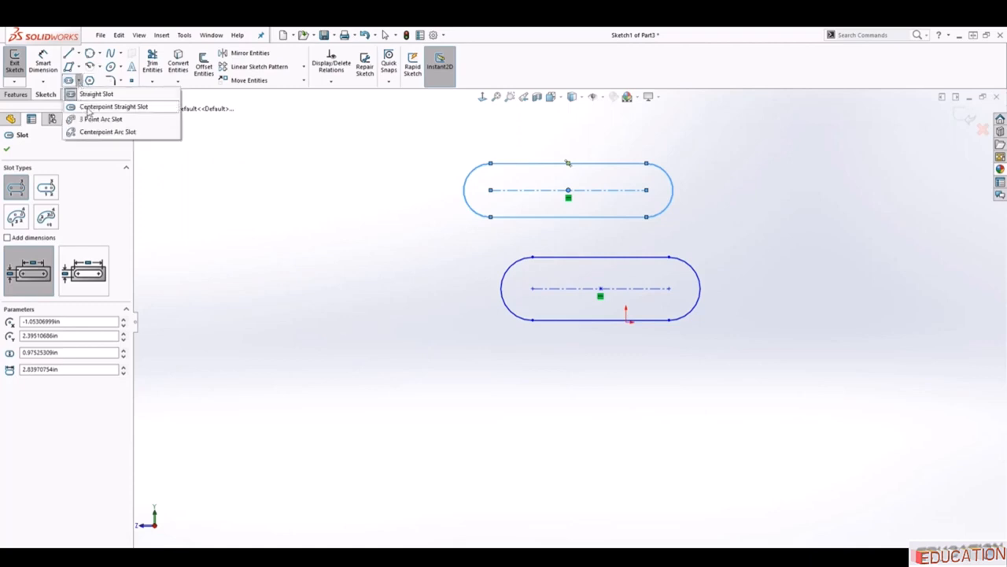
click(89, 107)
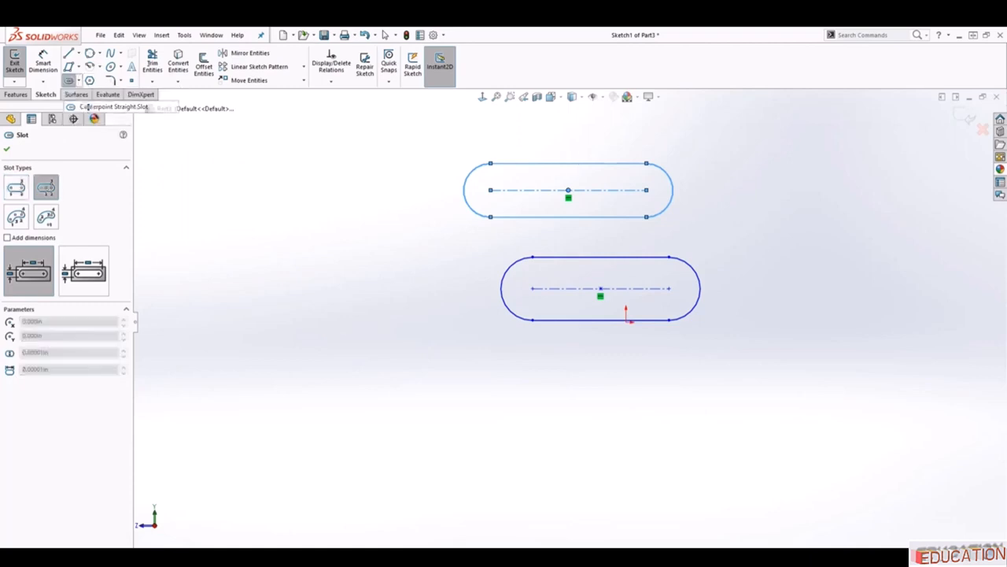
click(293, 378)
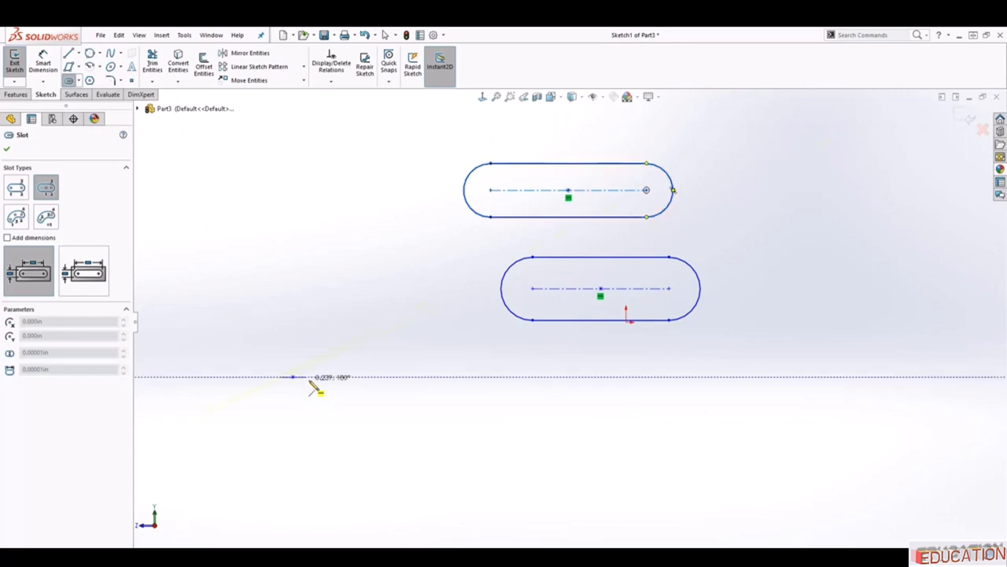
click(402, 377)
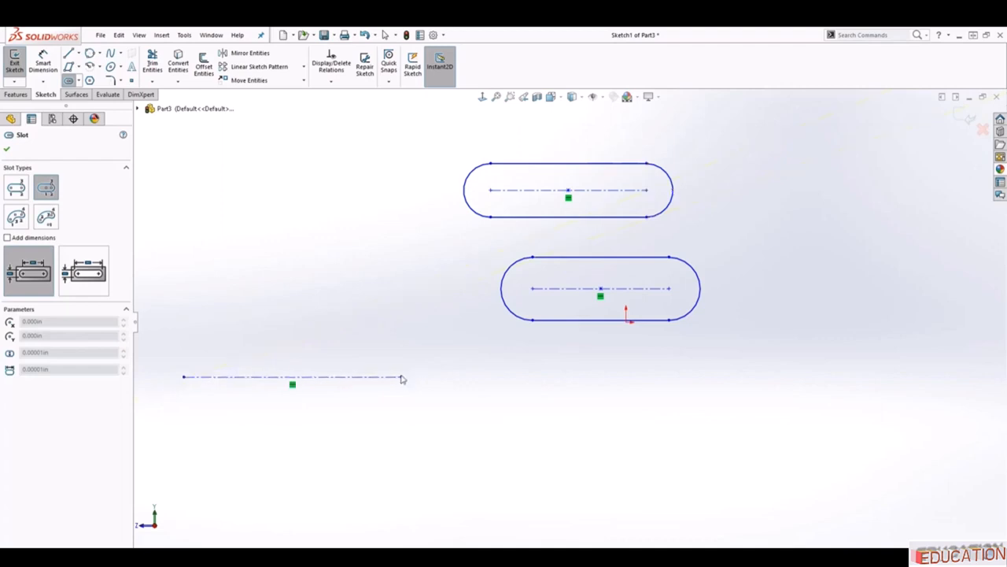
click(400, 349)
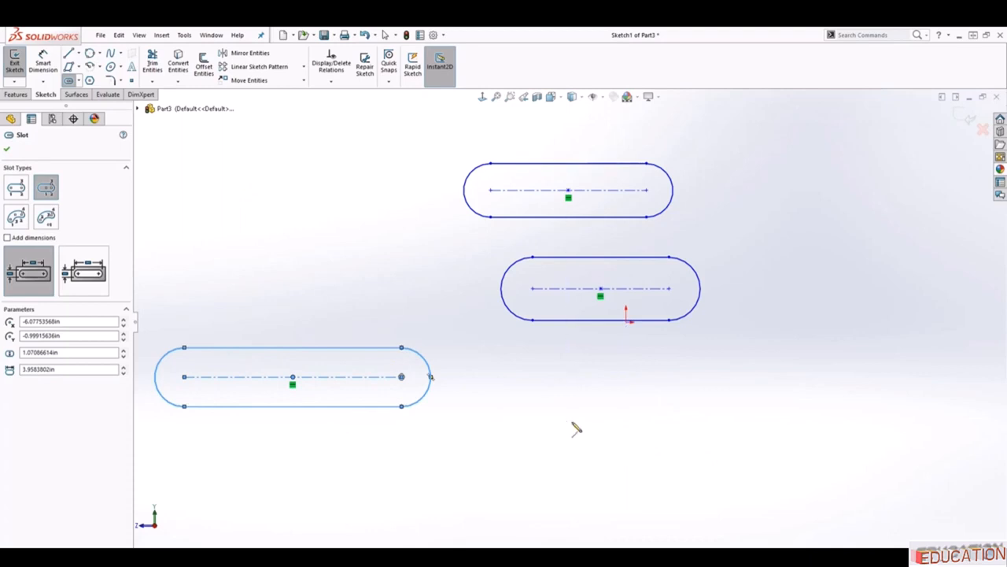
Step: Draw another horizontal Centerpoint Straight Slot below the origin, about 3.46 in between centers and 0.86 in wide
click(573, 454)
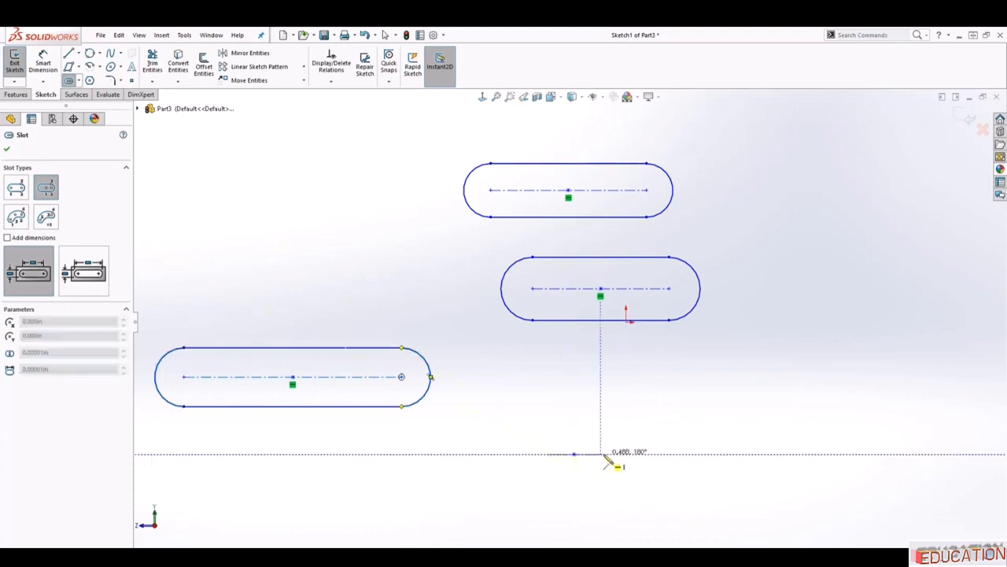
click(669, 454)
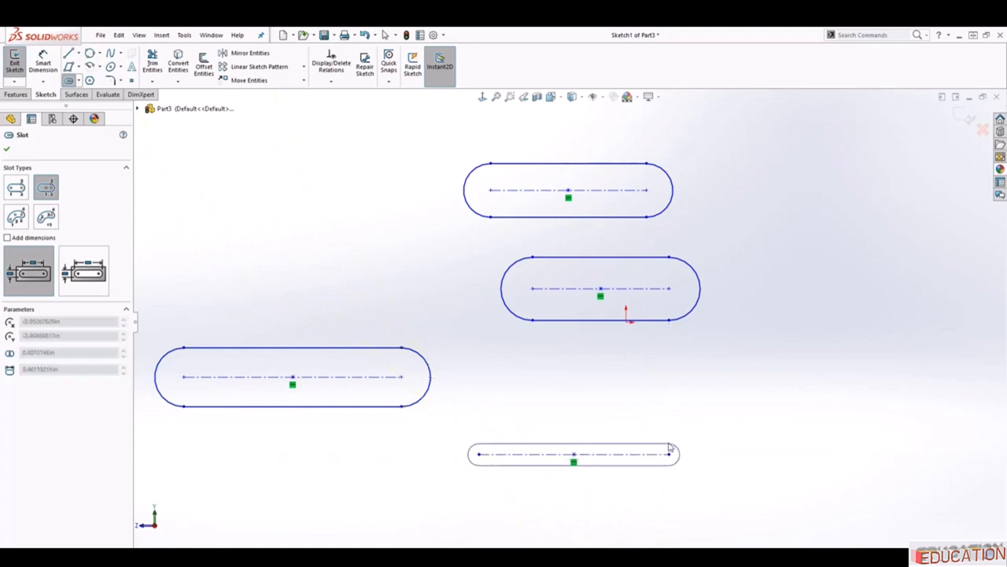
click(692, 454)
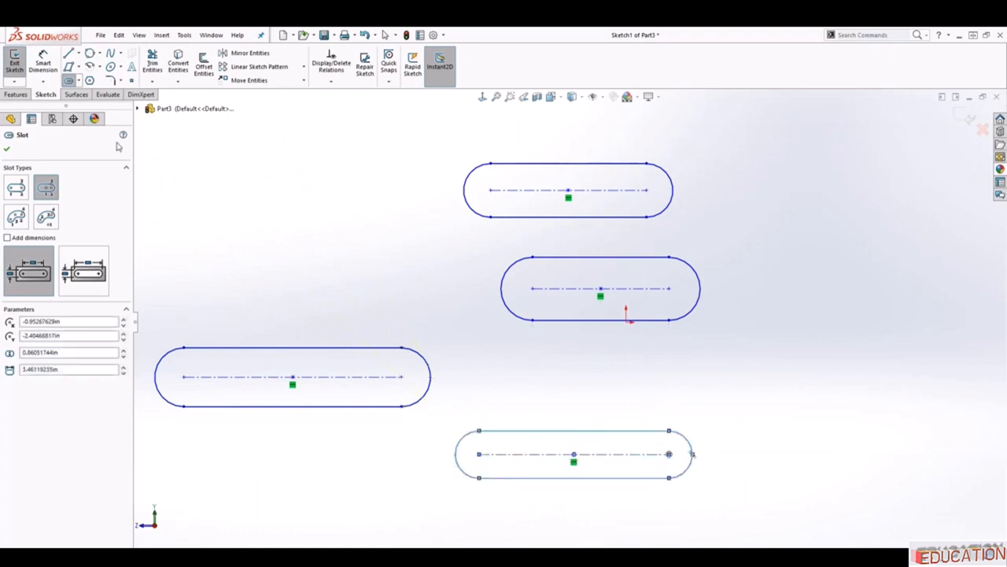
Step: Draw an upward-arching 3 Point Arc Slot above the leftmost straight slot, with about 1.59 in radius, 122° arc and 0.86 in width
click(78, 81)
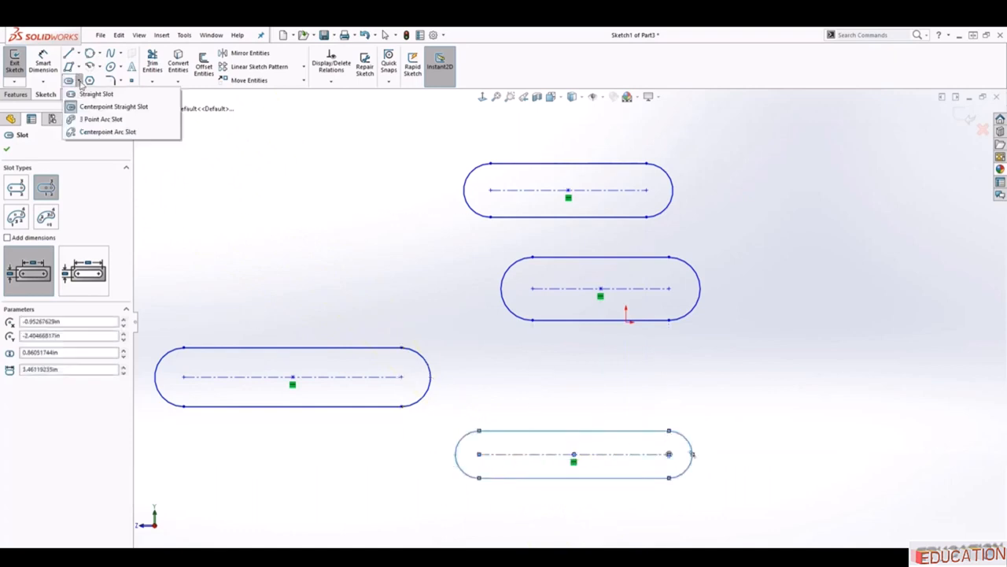
click(91, 120)
scroll(322, 271, up, 2)
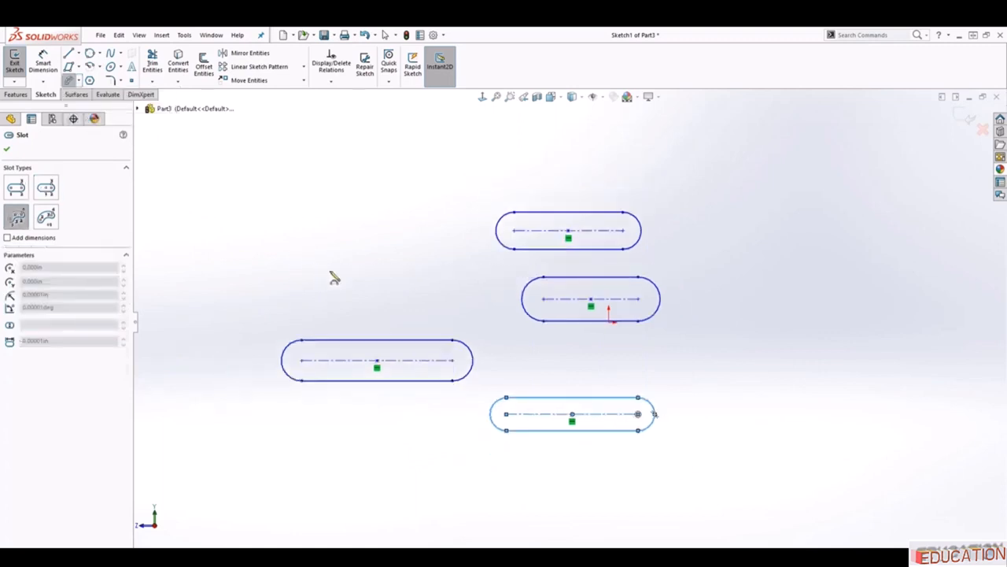
click(279, 265)
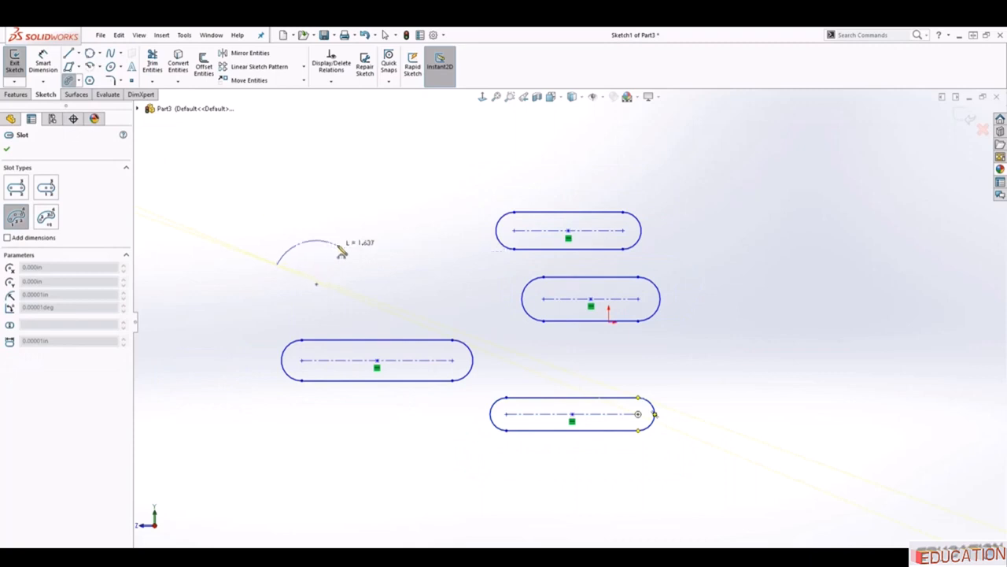
click(384, 248)
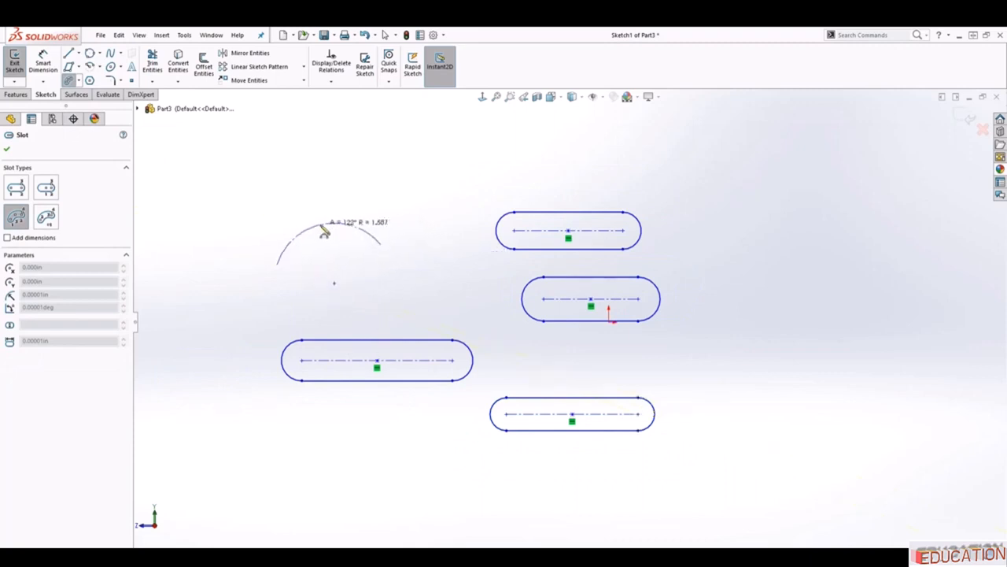
click(321, 228)
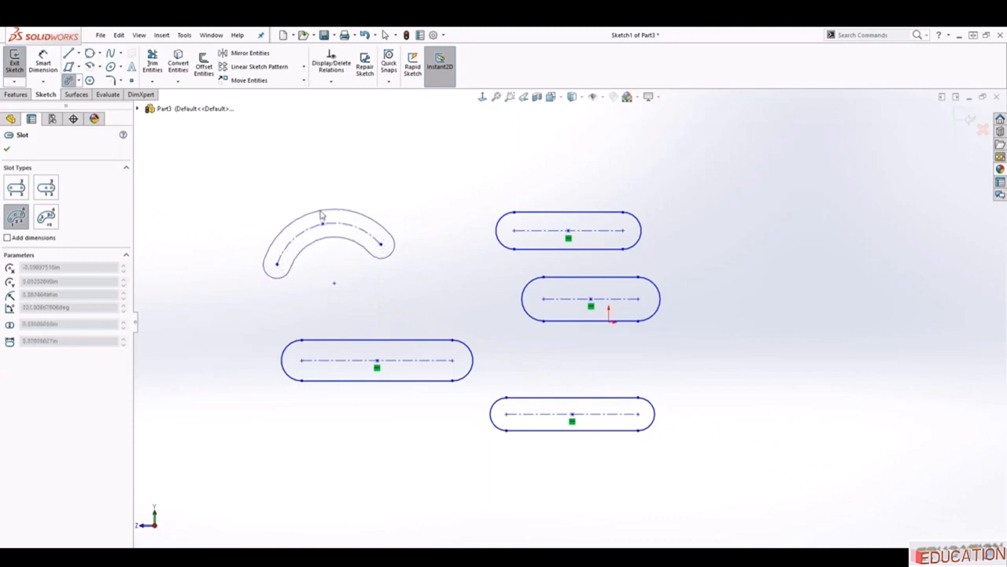
click(319, 209)
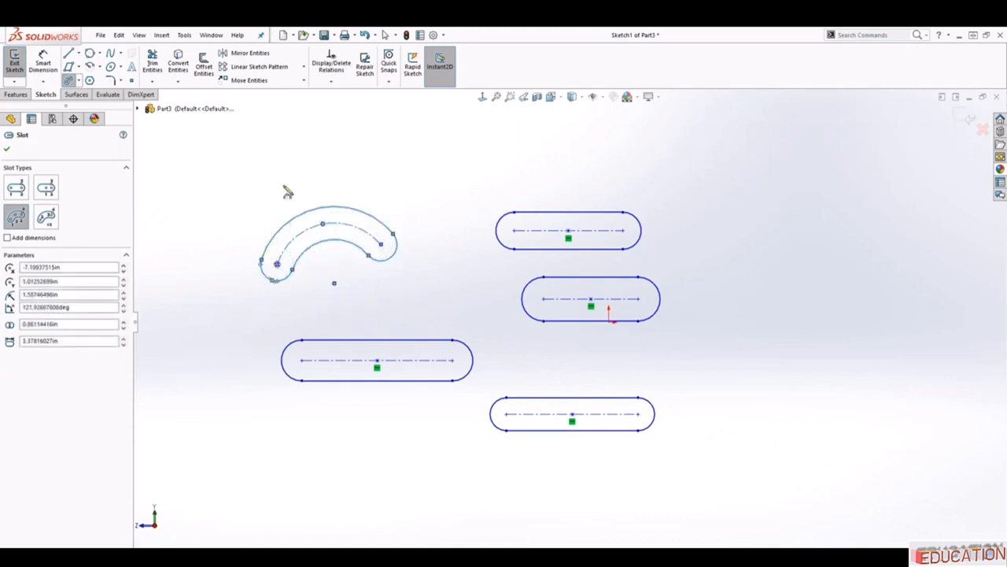
Step: Draw a second 3 Point Arc Slot above the first arc slot, with about 1.50 in radius, 141° arc and 0.71 in width
click(235, 172)
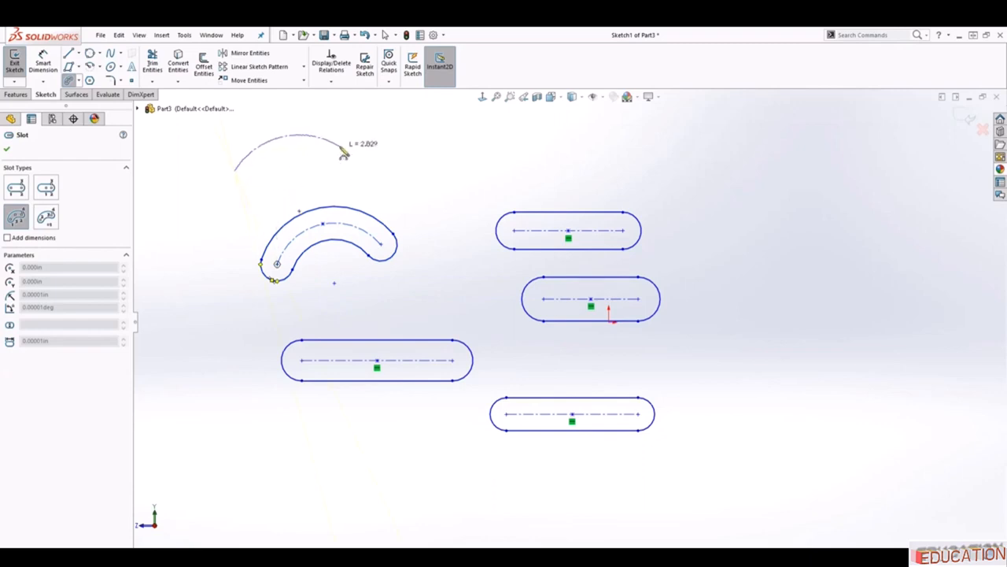
click(339, 146)
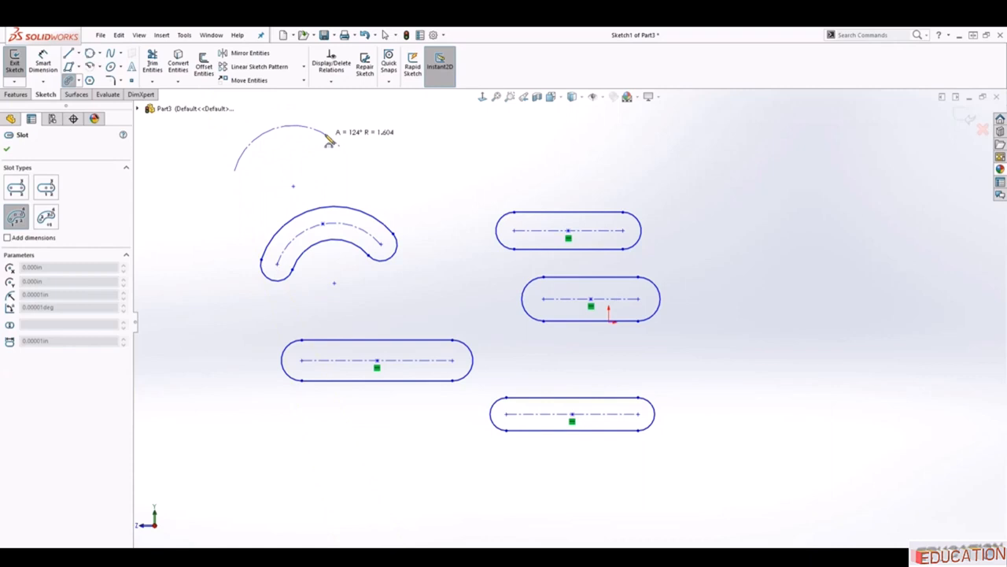
click(285, 124)
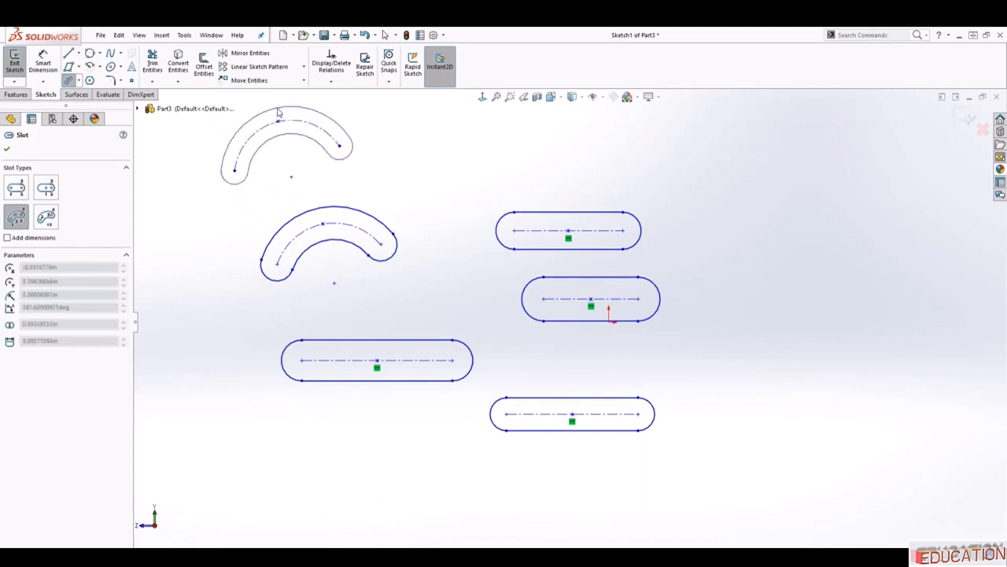
click(233, 183)
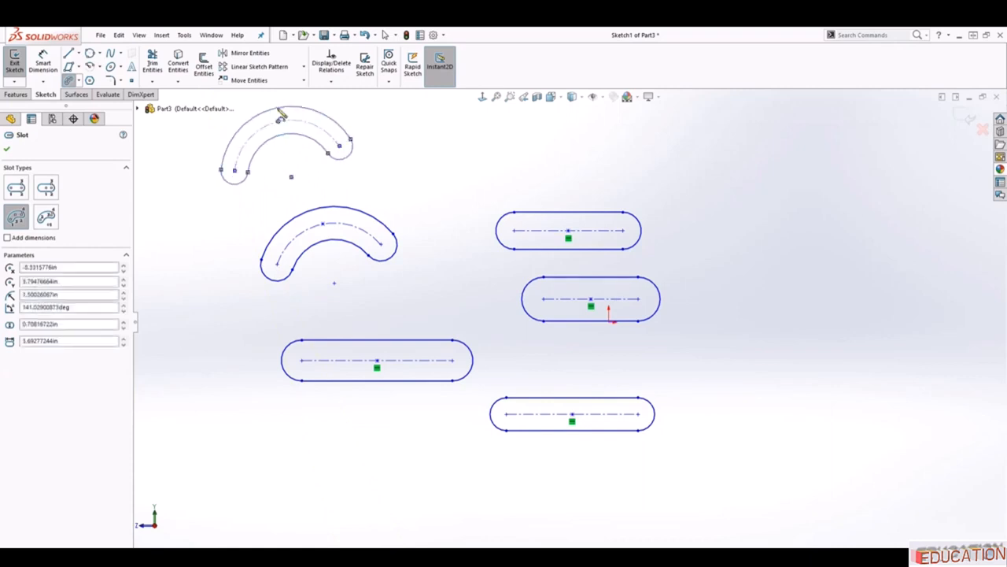
Step: Draw a 180° Centerpoint Arc Slot above and right of the straight slots, with about 2.41 in radius and 1.38 in width
click(78, 81)
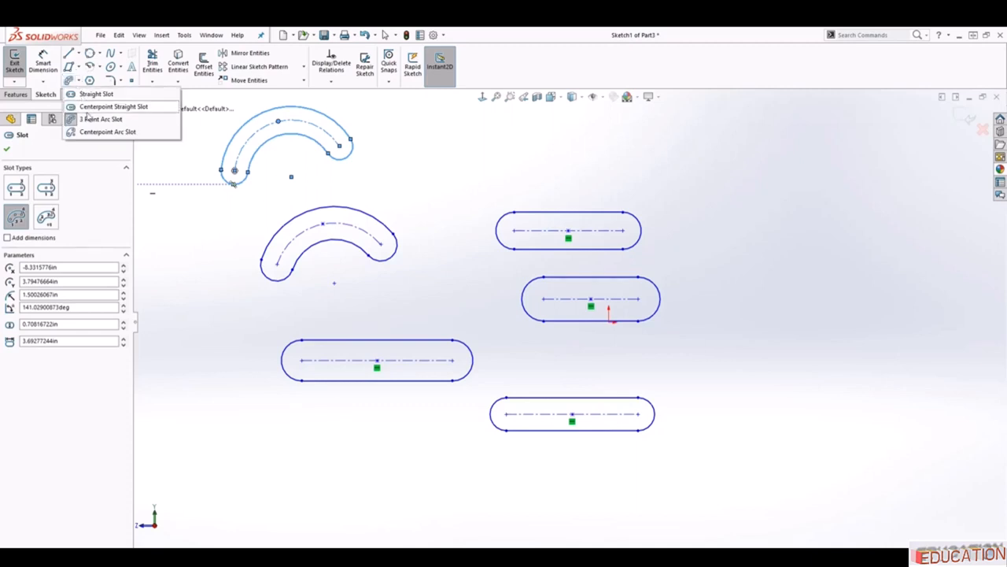
click(101, 132)
scroll(824, 454, up, 10)
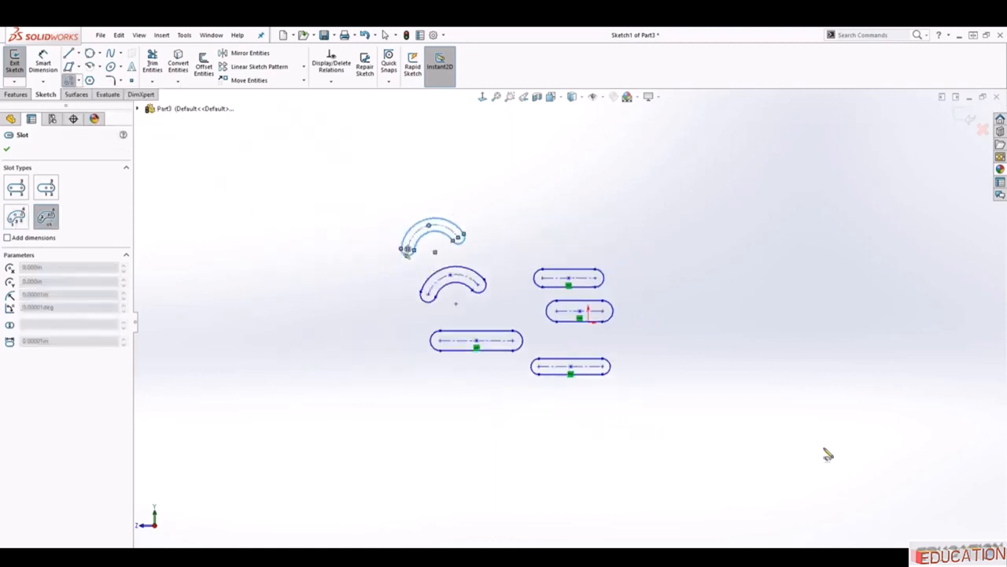
scroll(542, 306, down, 8)
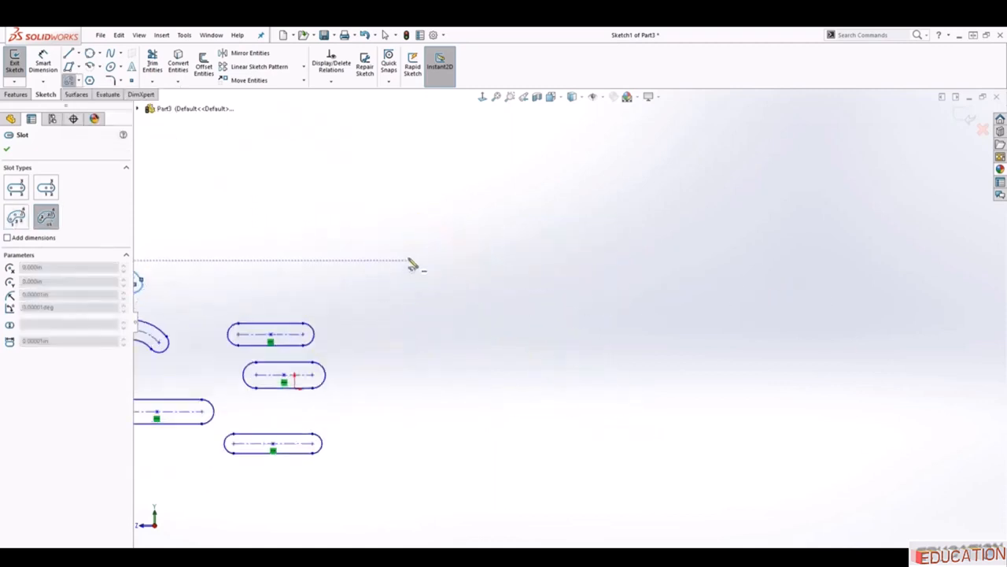
click(371, 258)
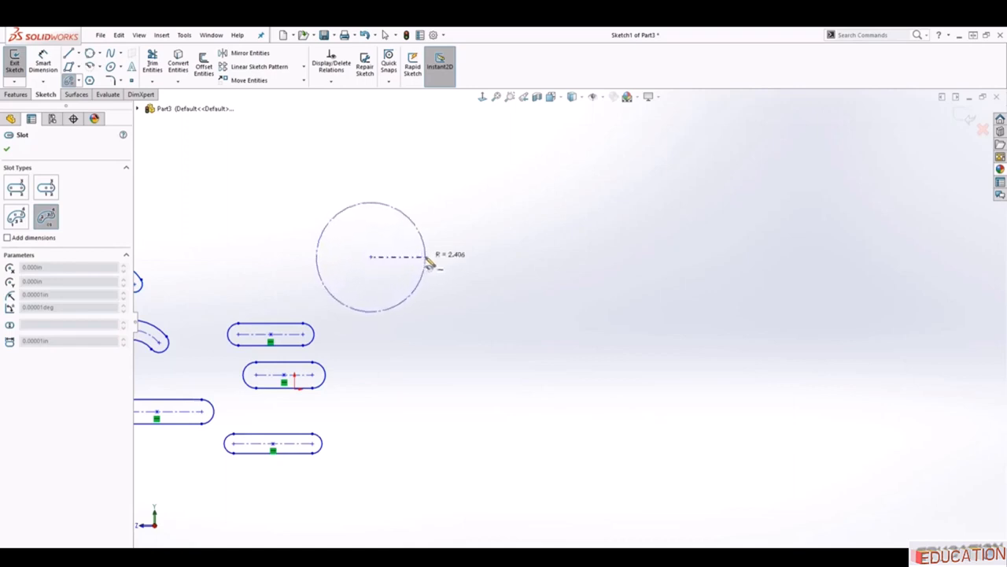
click(426, 257)
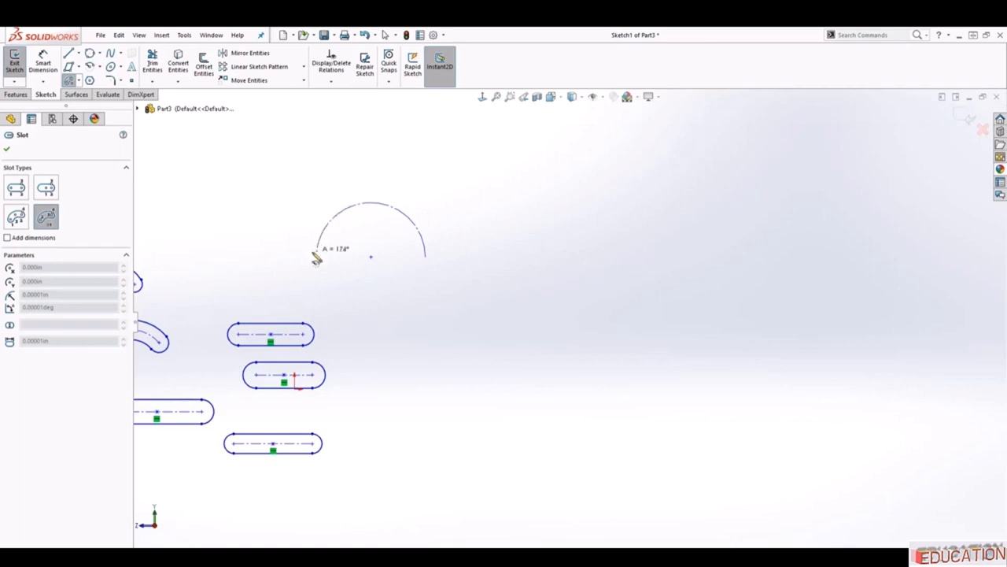
click(315, 260)
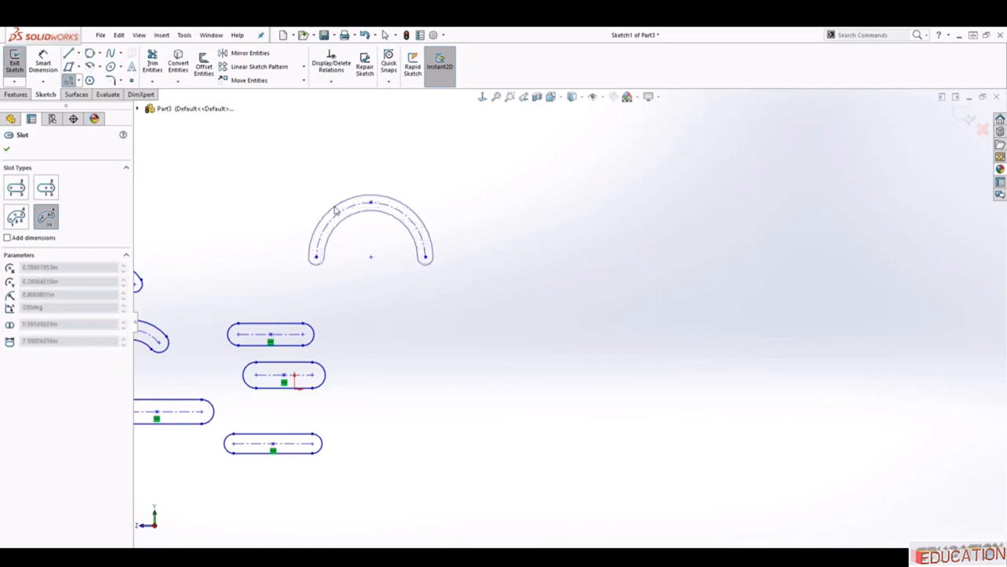
click(343, 199)
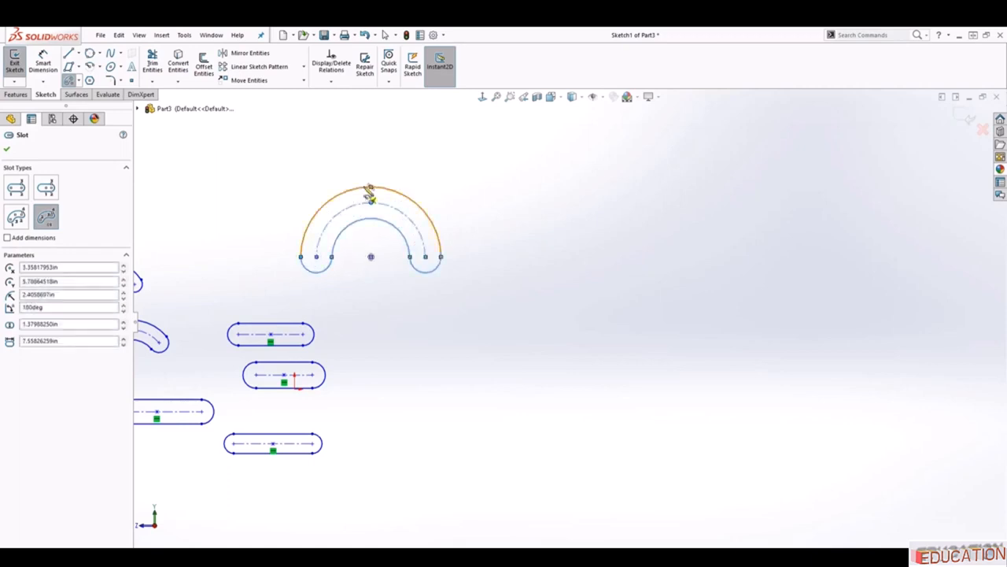
Step: Draw another 180° Centerpoint Arc Slot below and right of the previous one, with about 2.48 in radius and 2.42 in width
click(470, 324)
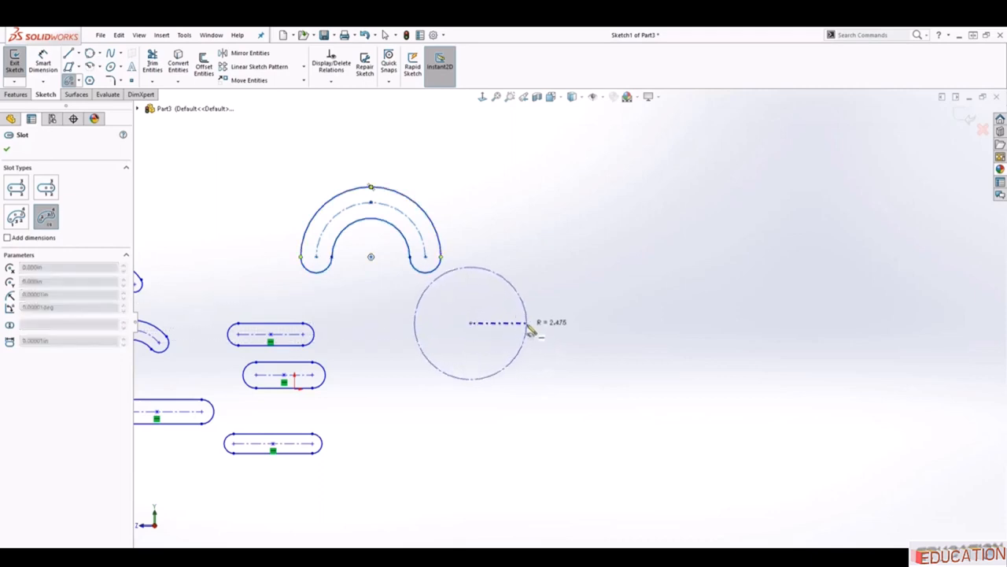
click(527, 323)
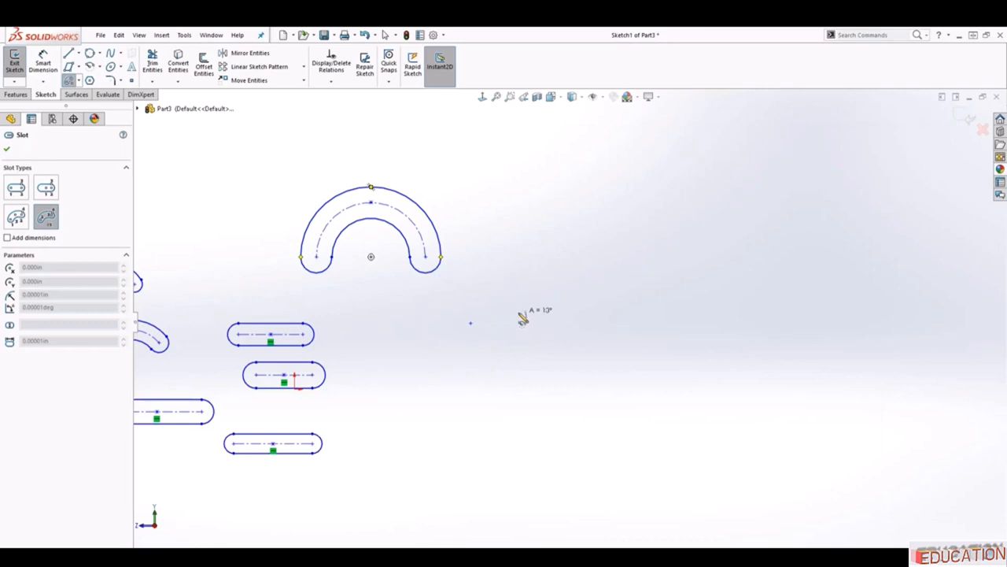
click(423, 328)
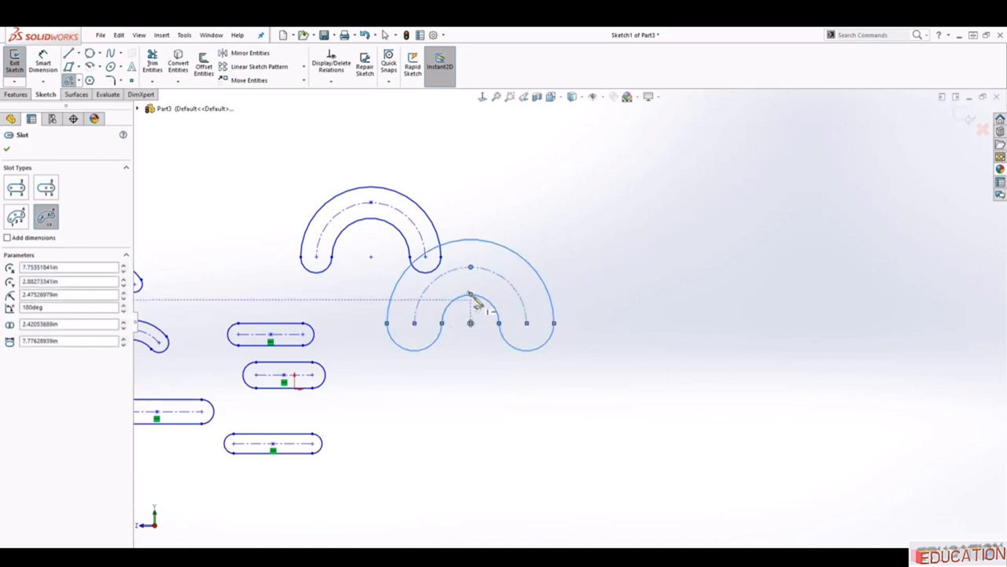
click(472, 297)
Step: Reshape the lower centerpoint arc slot to an arc of about 157° that swings downward, and finish editing it
drag(478, 290, 488, 361)
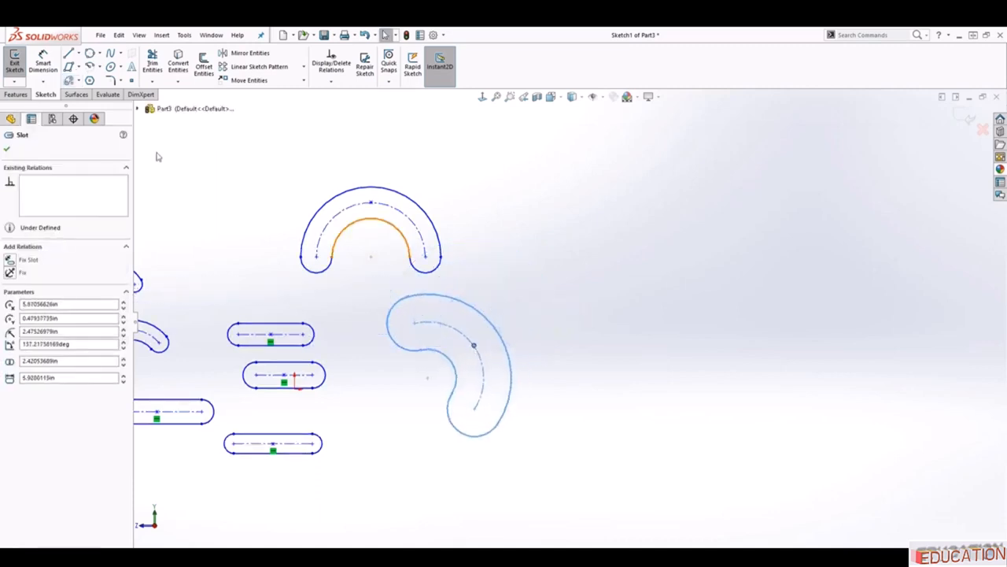
click(7, 149)
scroll(264, 222, up, 1)
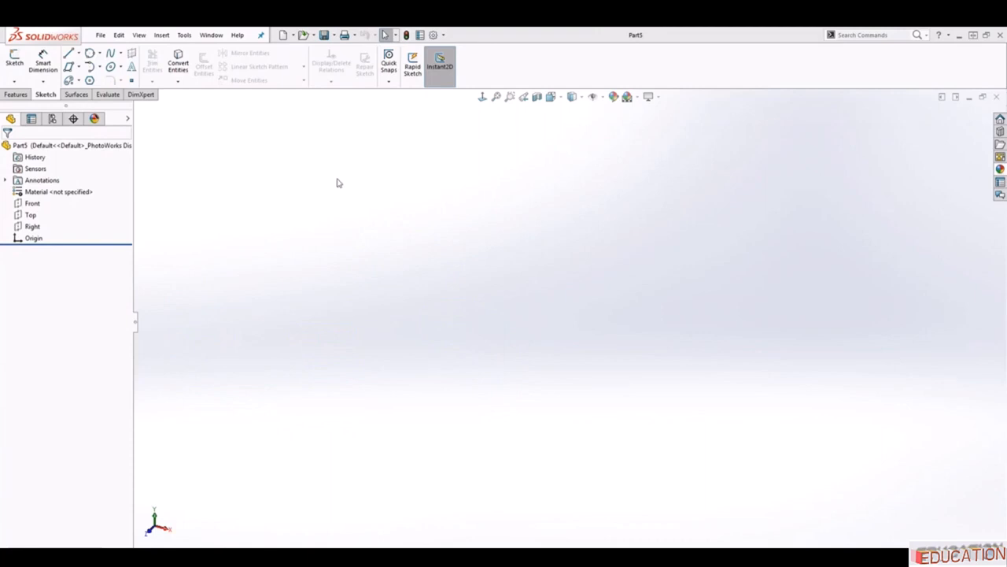
Step: Start a sketch on the Right plane and draw a downward-bulging 180° Centerpoint Arc with about 2.10 in radius, well left of the origin
click(32, 227)
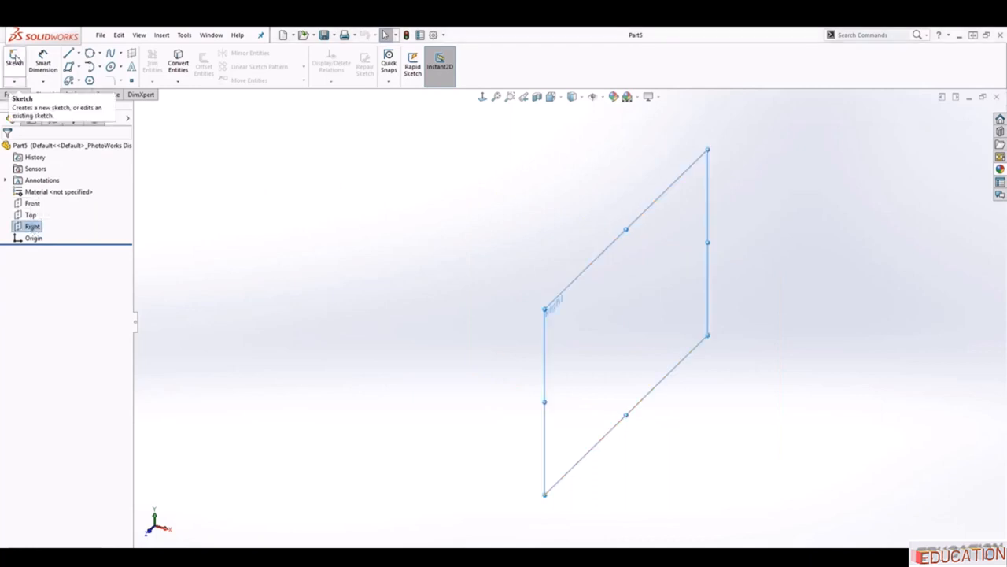
click(15, 62)
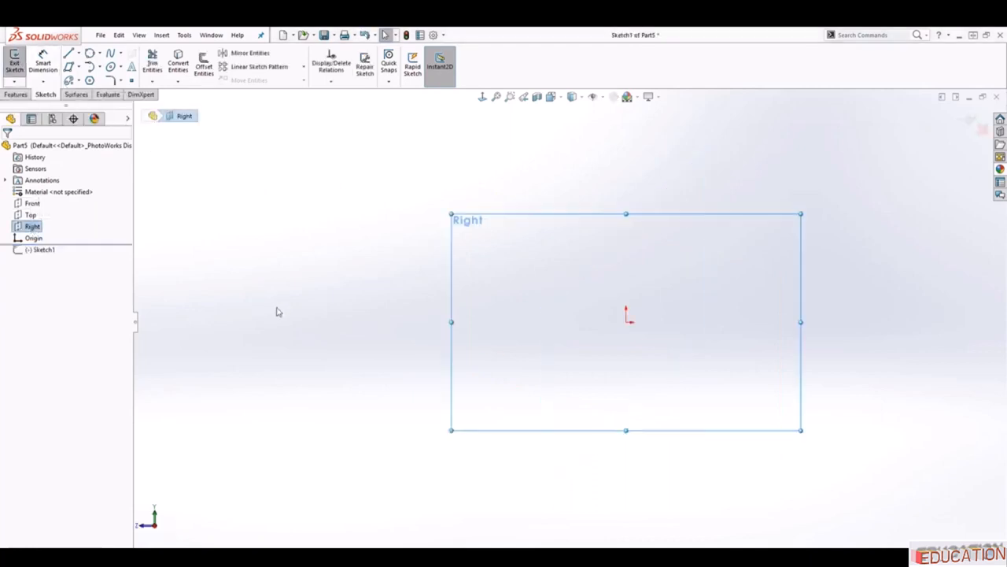
click(99, 68)
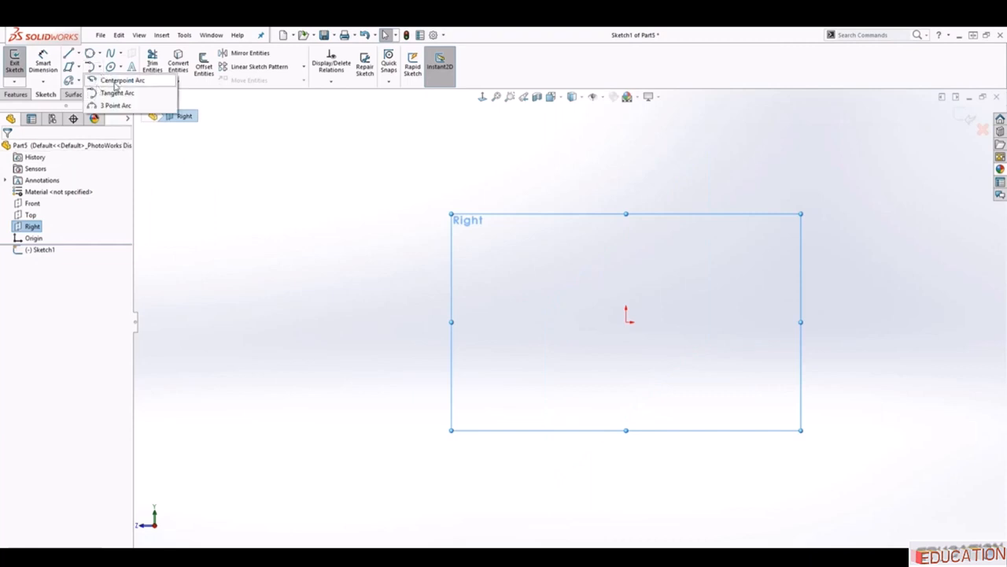
click(114, 84)
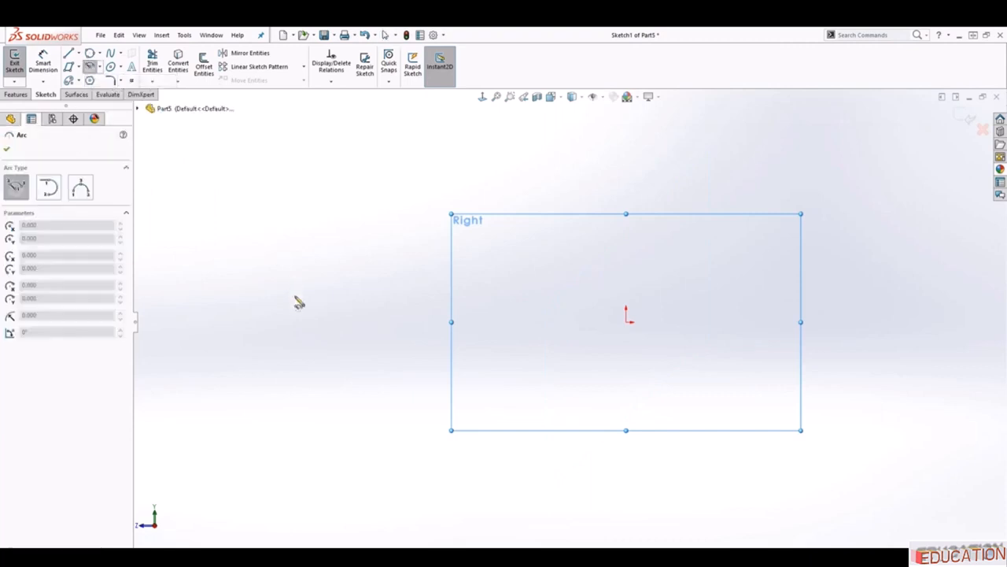
click(294, 297)
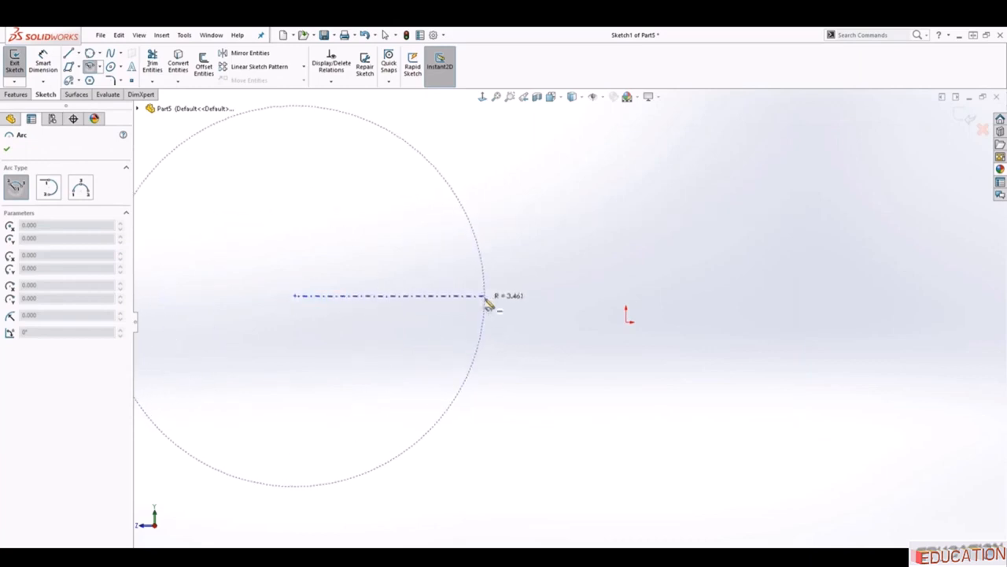
click(412, 297)
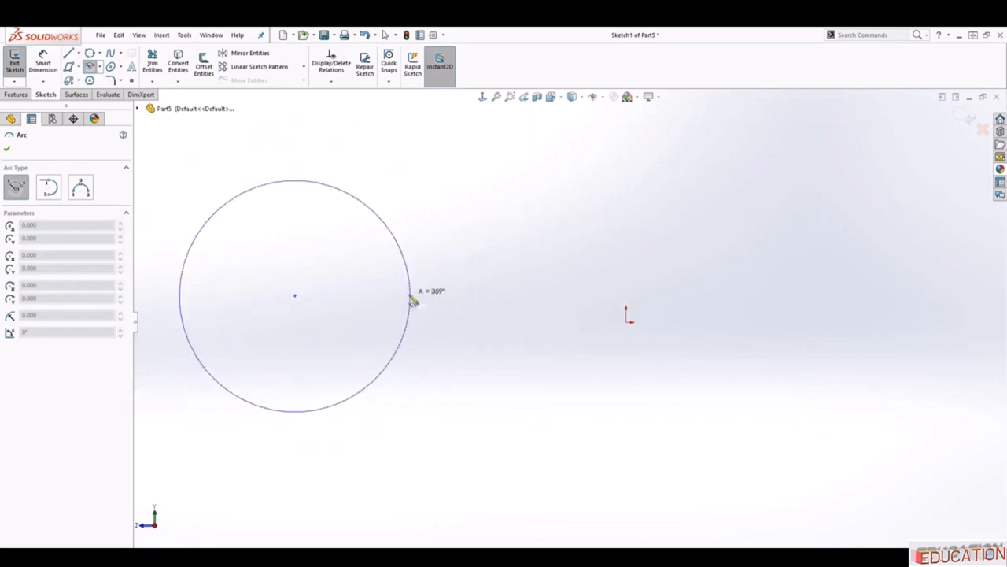
click(181, 297)
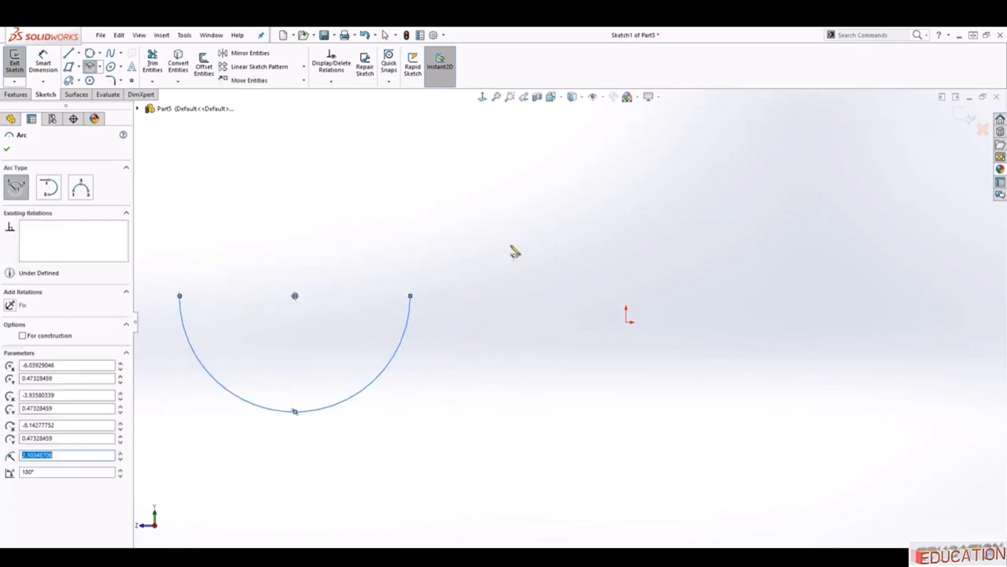
Step: Draw two upward-bulging Centerpoint Arcs above and right of the first, about 1.28 in radius and 184°, and about 1.13 in radius and 176°
click(493, 222)
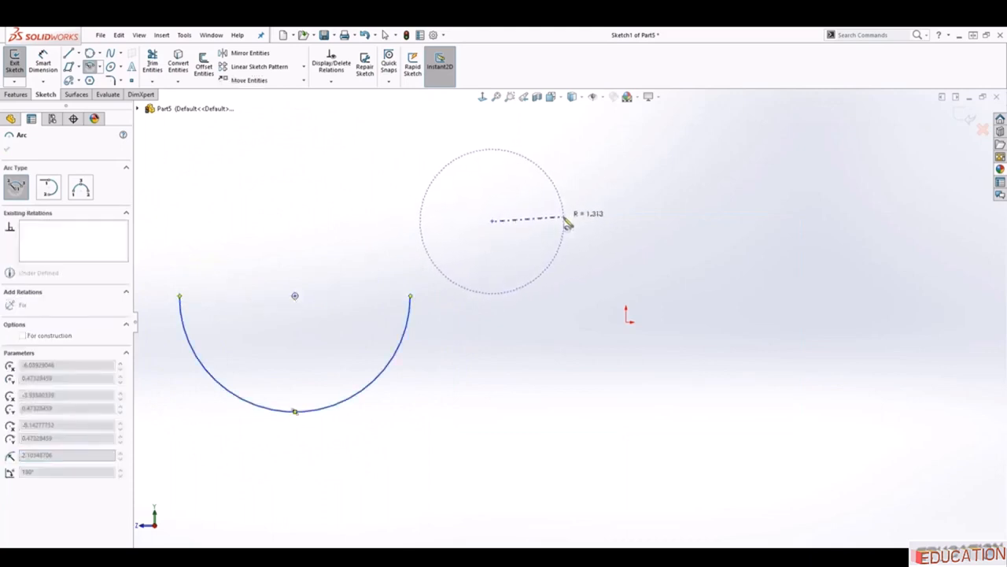
click(563, 222)
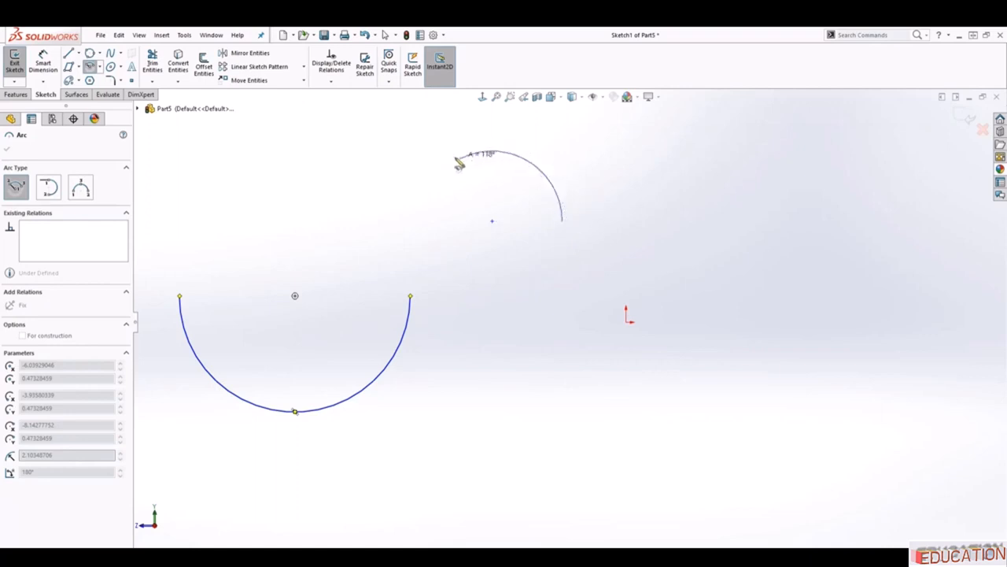
click(409, 229)
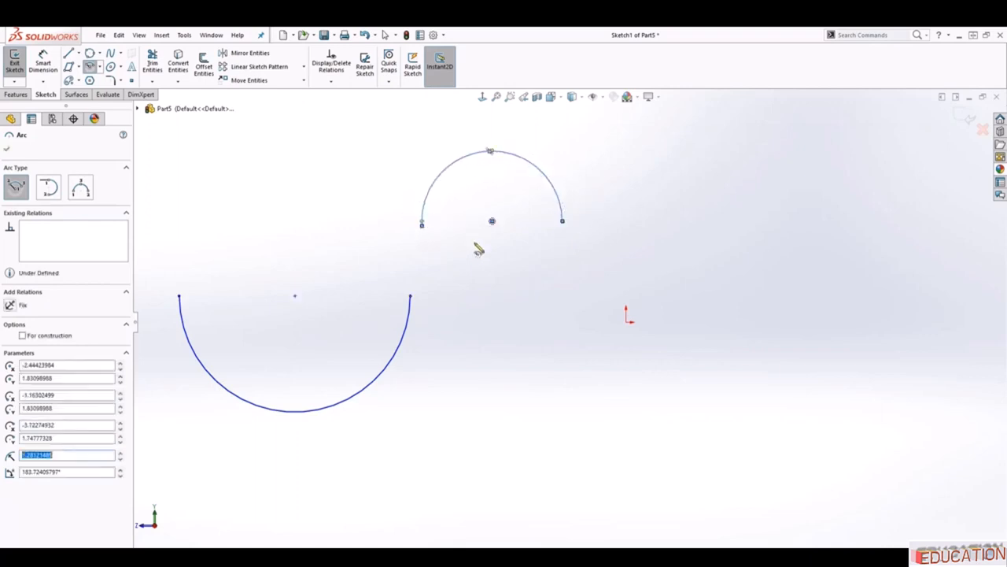
click(650, 233)
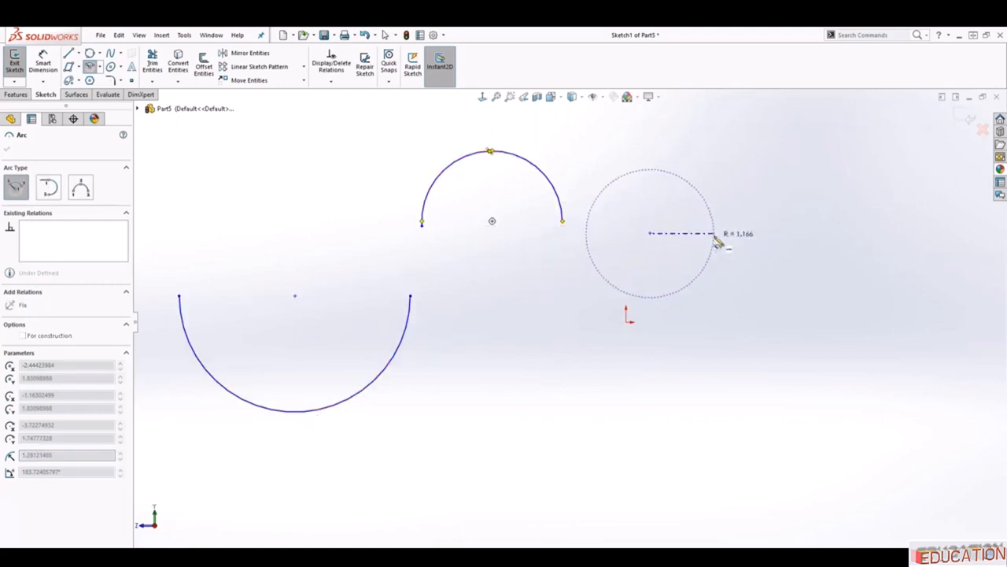
click(713, 234)
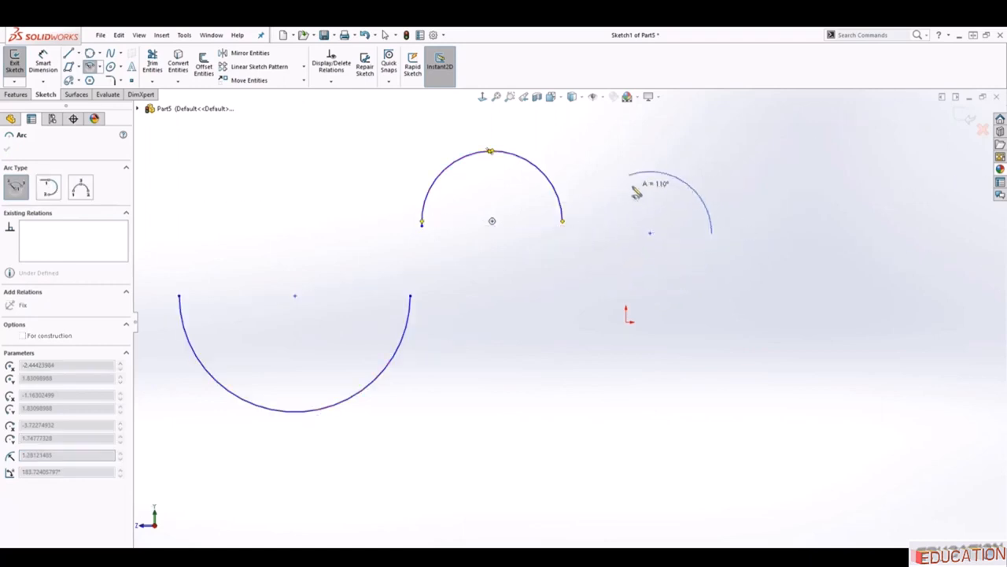
click(593, 233)
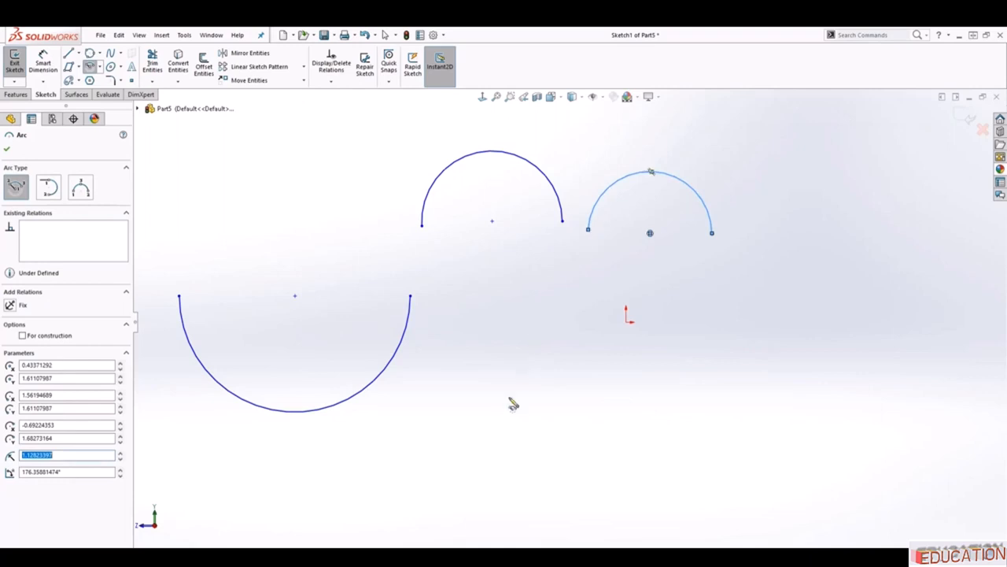
Step: Draw two chained Tangent Arcs from the large lower arc's left endpoint, one sweeping right beneath it and one returning left below
key(z)
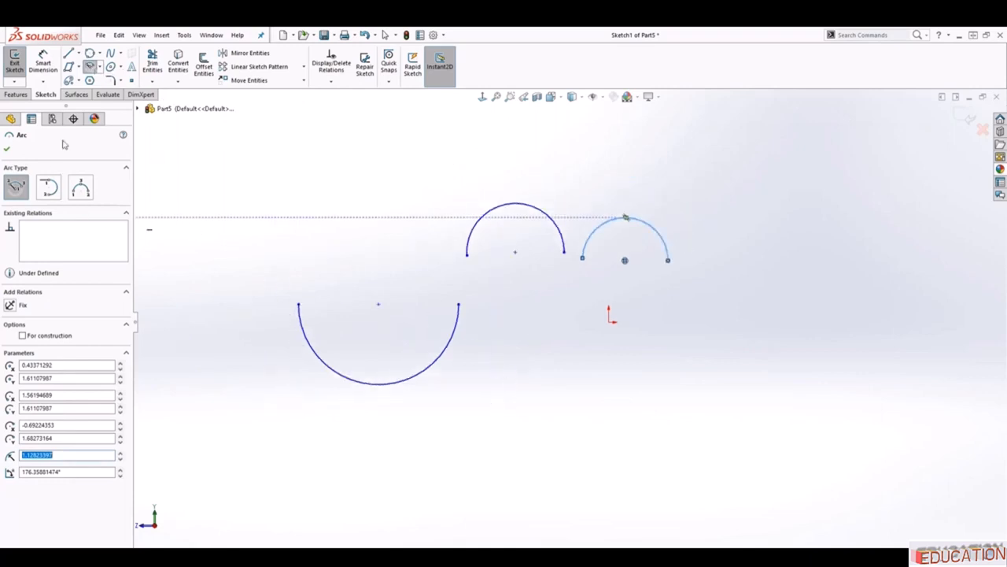
click(100, 66)
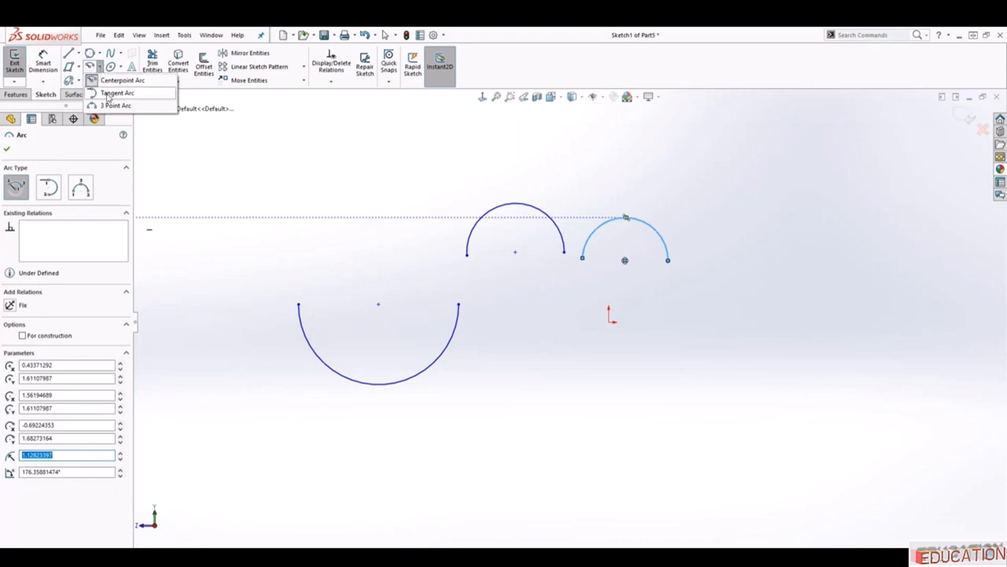
click(108, 95)
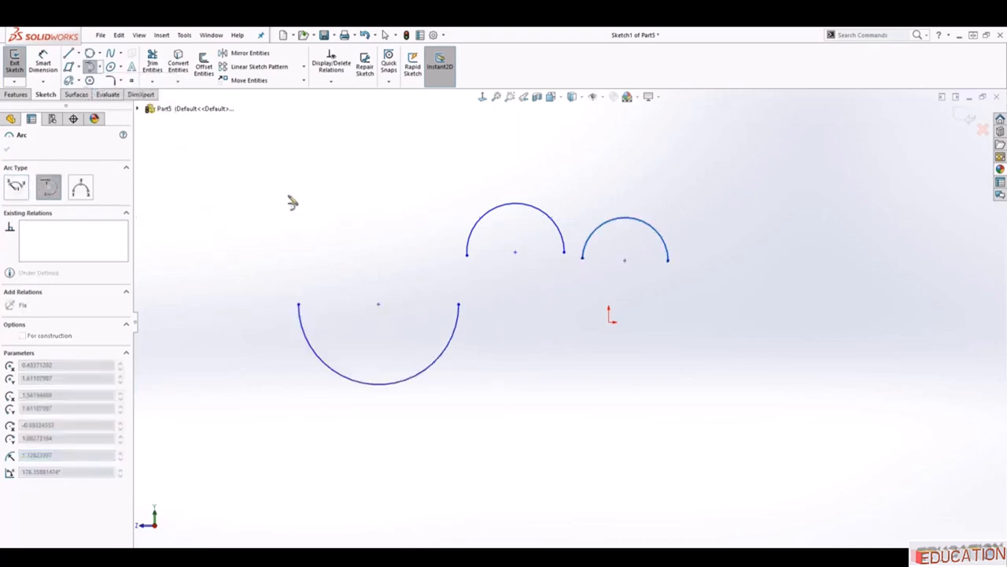
click(299, 305)
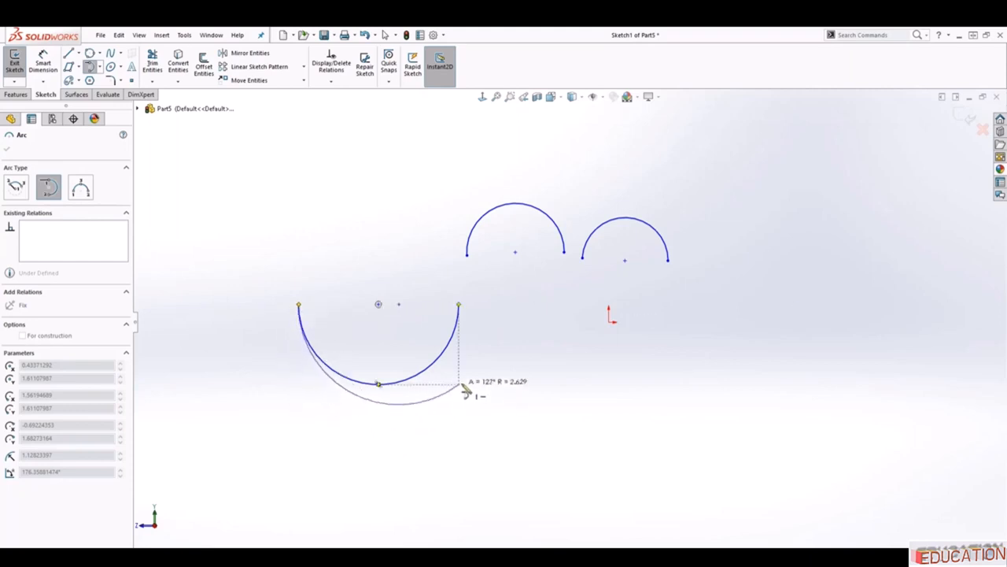
click(483, 355)
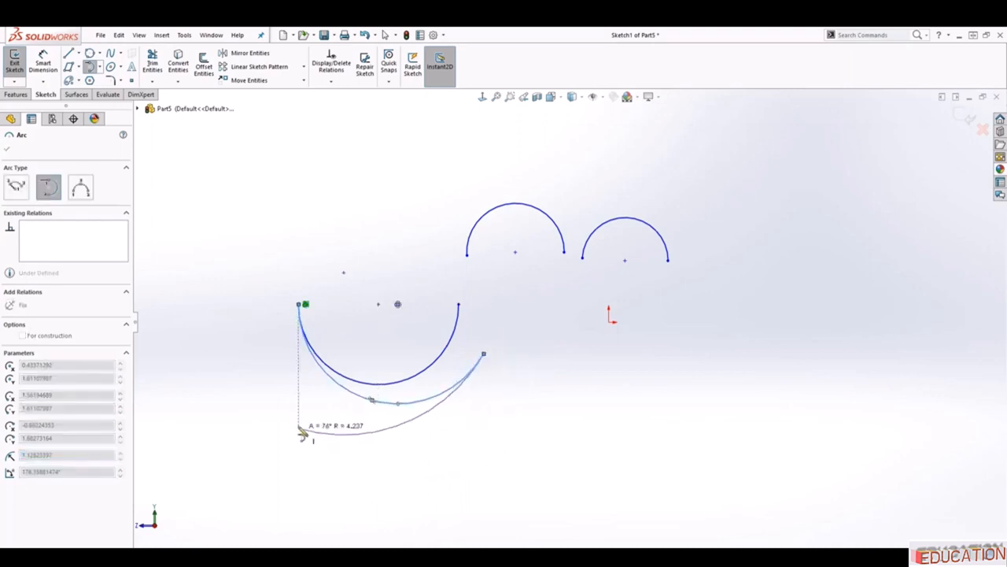
click(286, 401)
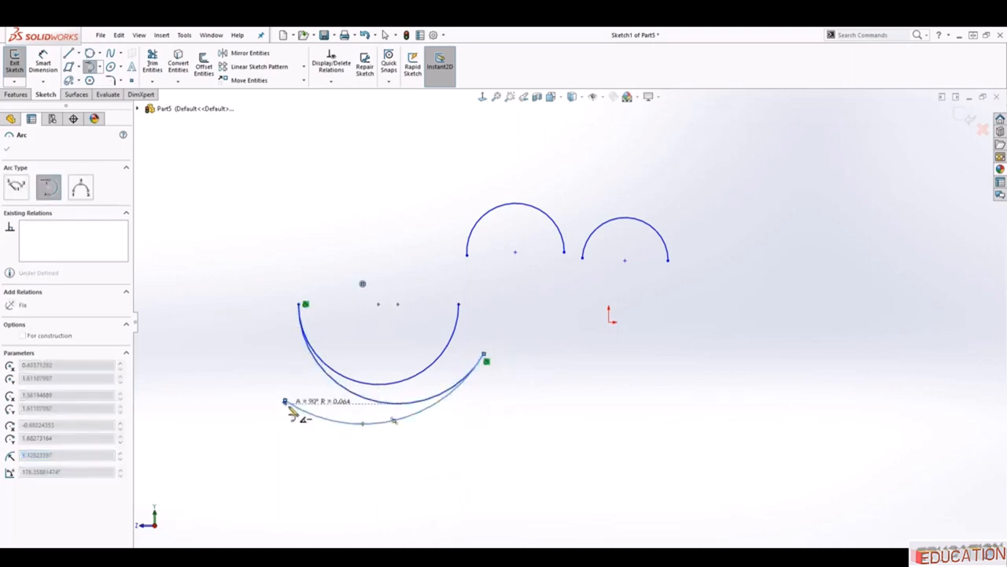
key(Escape)
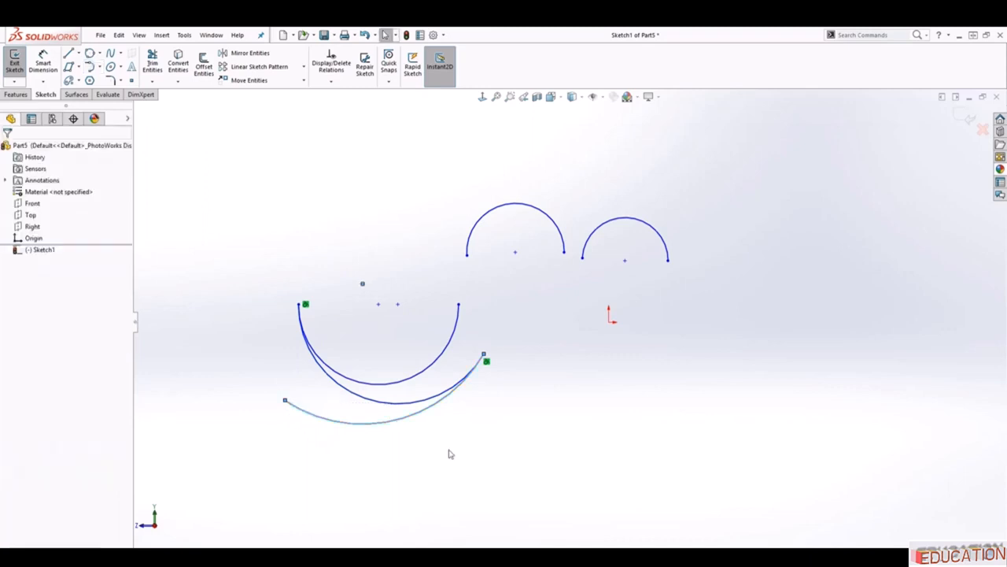
Step: Draw an upward-bulging 3 Point Arc above and left of the existing arcs, with about 1.84 in radius and 172°
click(100, 68)
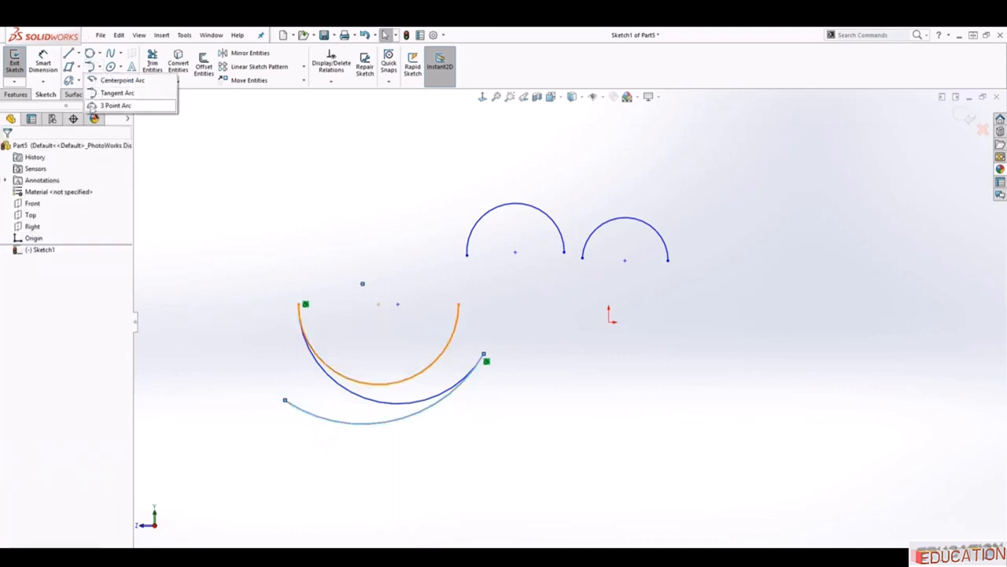
click(92, 107)
scroll(550, 216, up, 2)
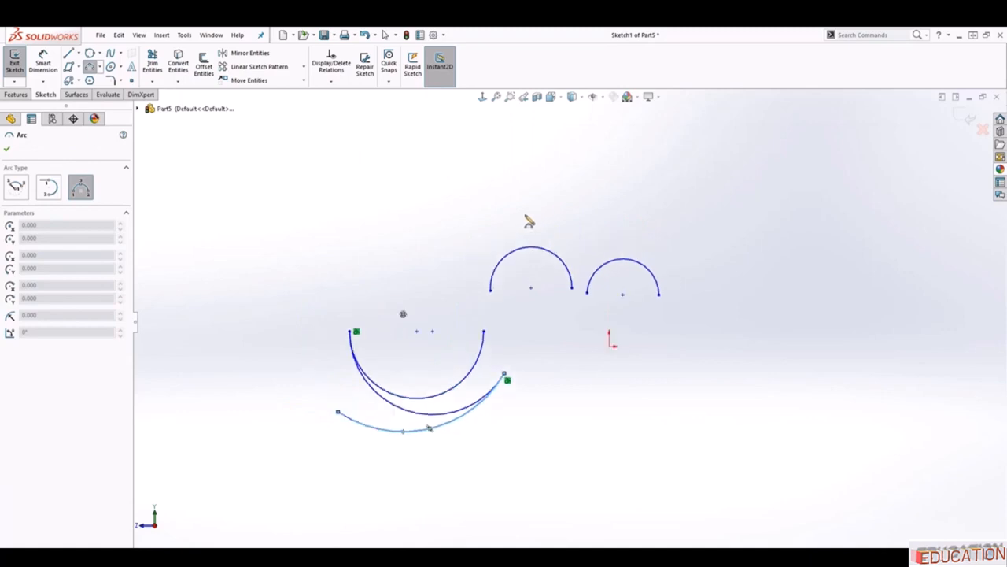
click(268, 238)
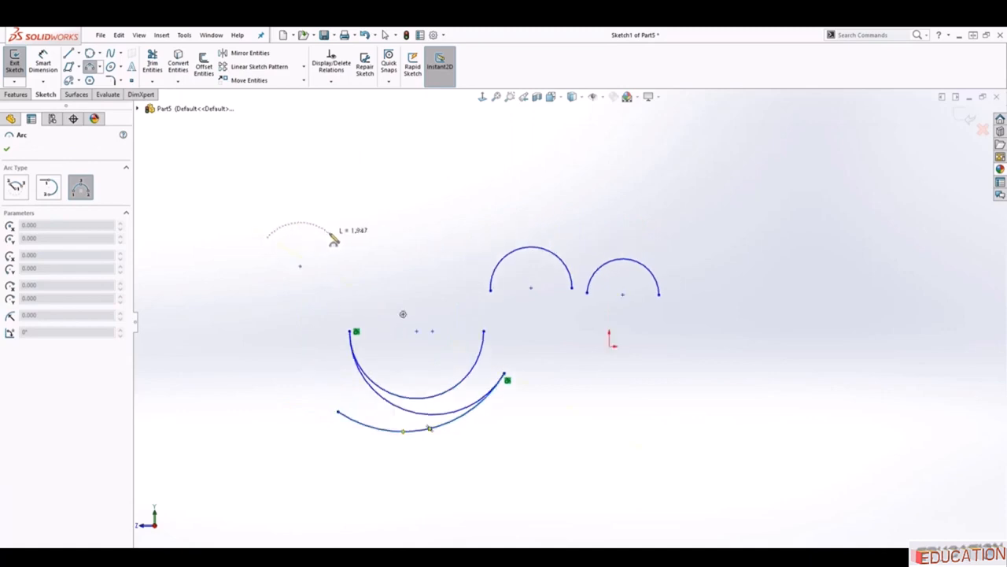
click(384, 237)
click(329, 186)
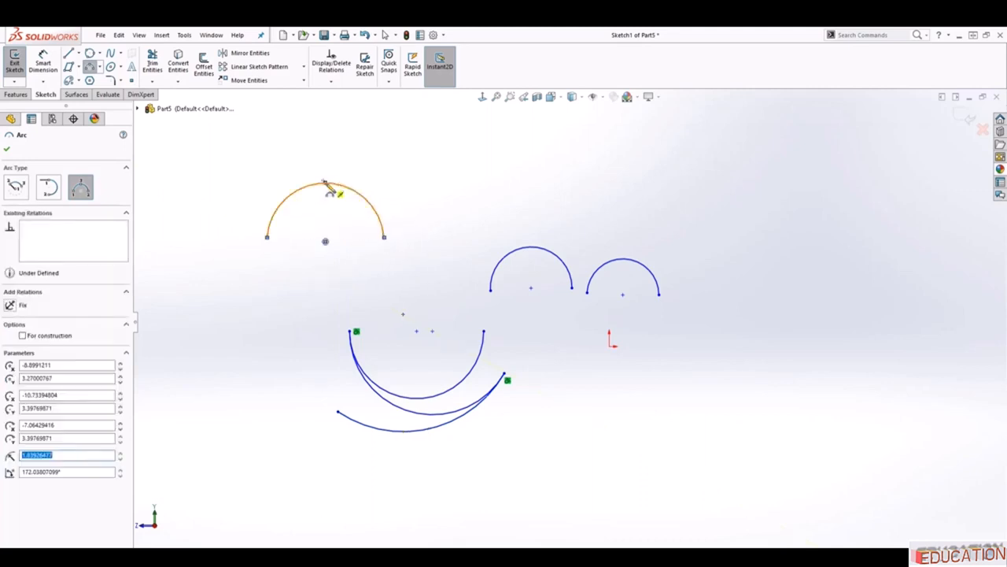
Step: Draw a second upward-bulging 3 Point Arc above the two small centerpoint arcs, with about 2.08 in radius and 158°
scroll(434, 202, up, 1)
scroll(435, 202, down, 1)
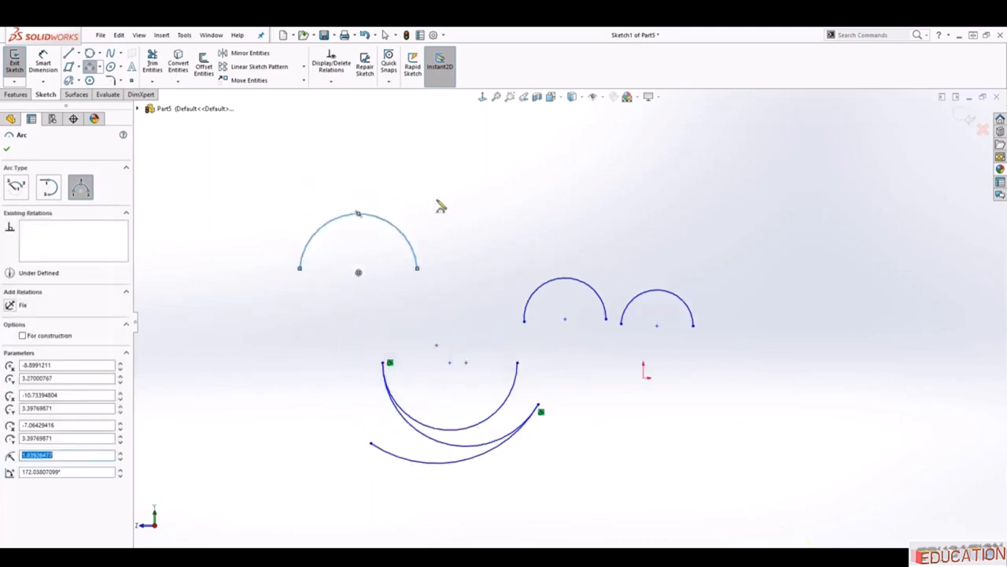
click(492, 220)
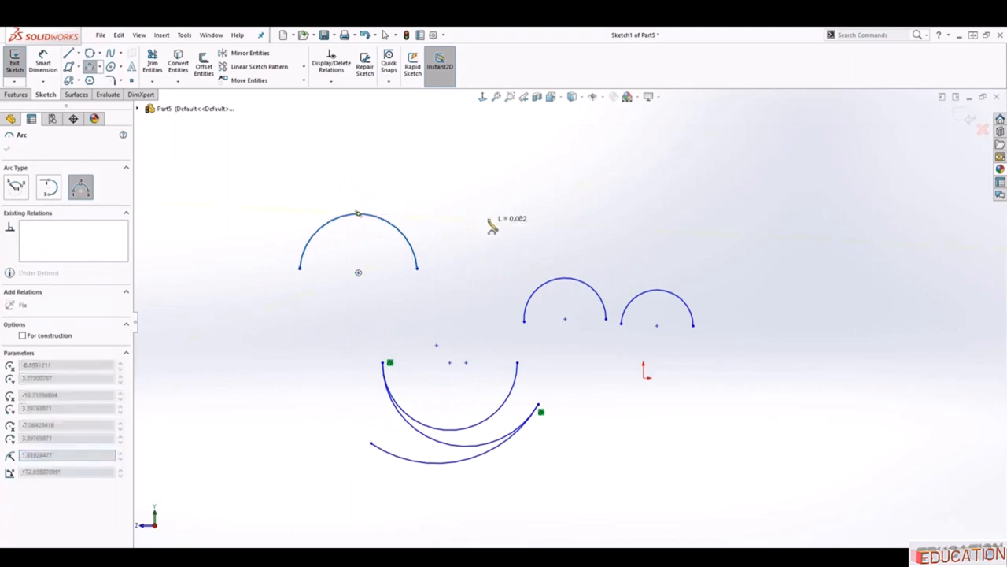
click(621, 221)
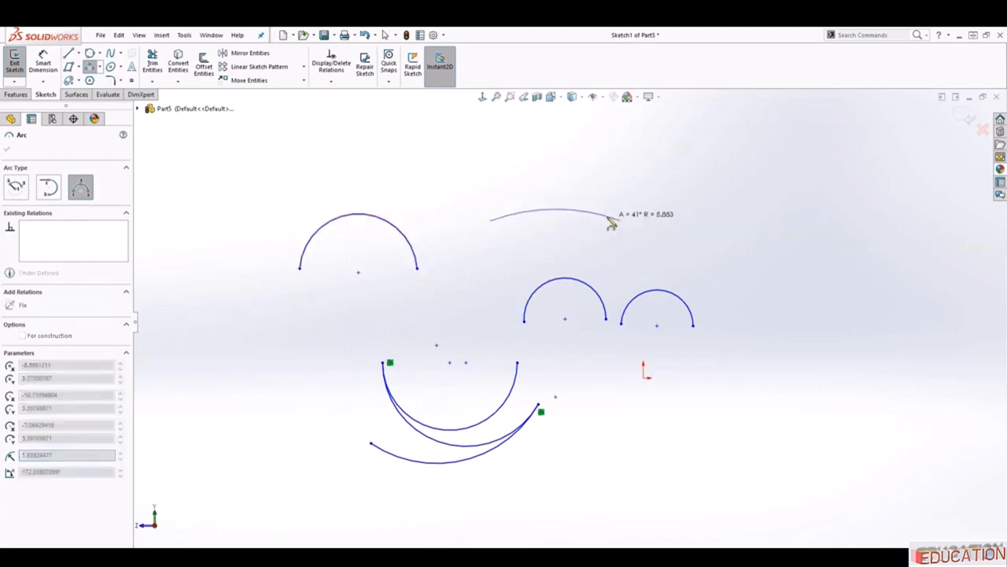
click(556, 169)
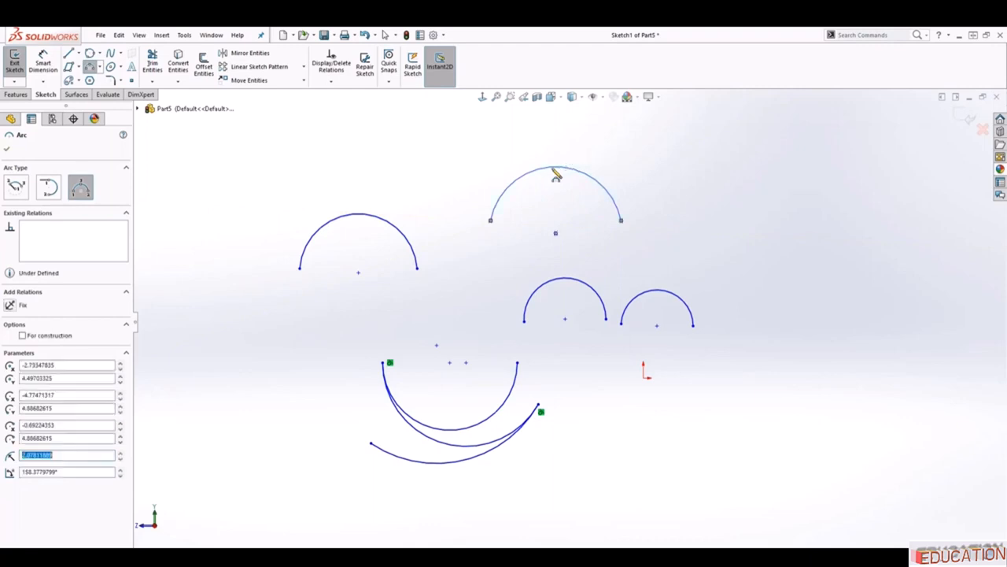
Step: Draw two more 3 Point Arcs at the upper left: one bulging downward, about 2.19 in radius and 146°, and one bulging rightward, about 171°
click(243, 158)
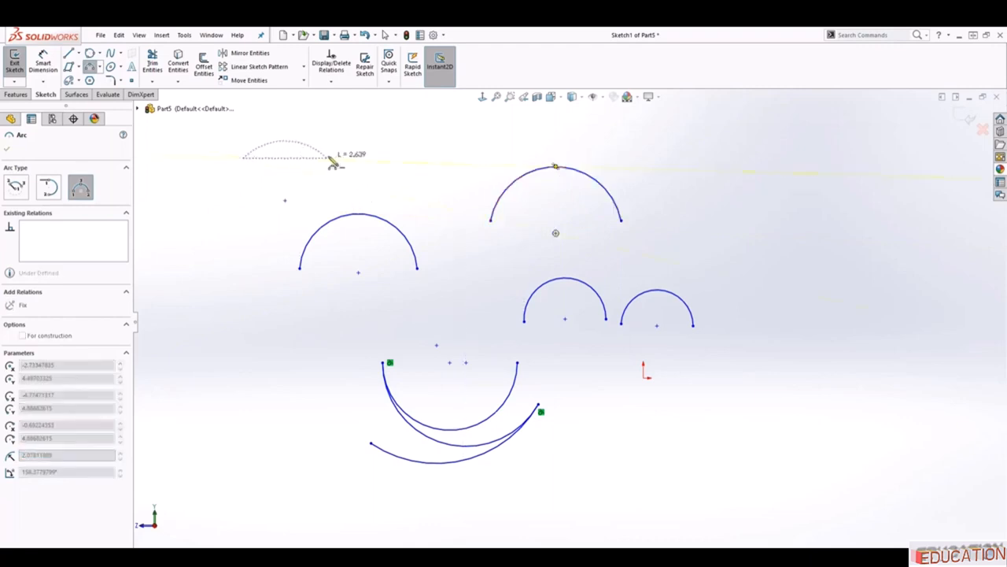
click(378, 158)
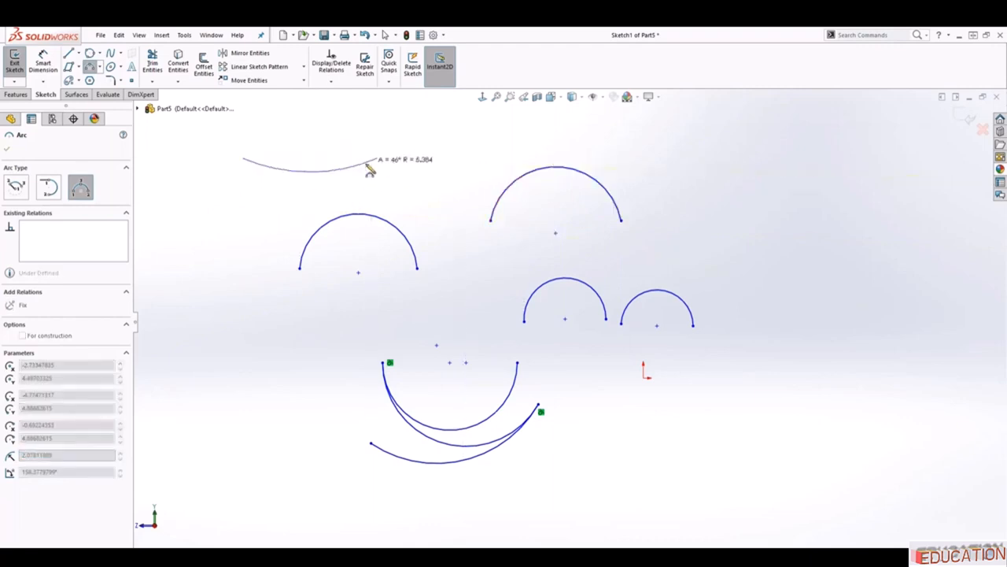
click(327, 211)
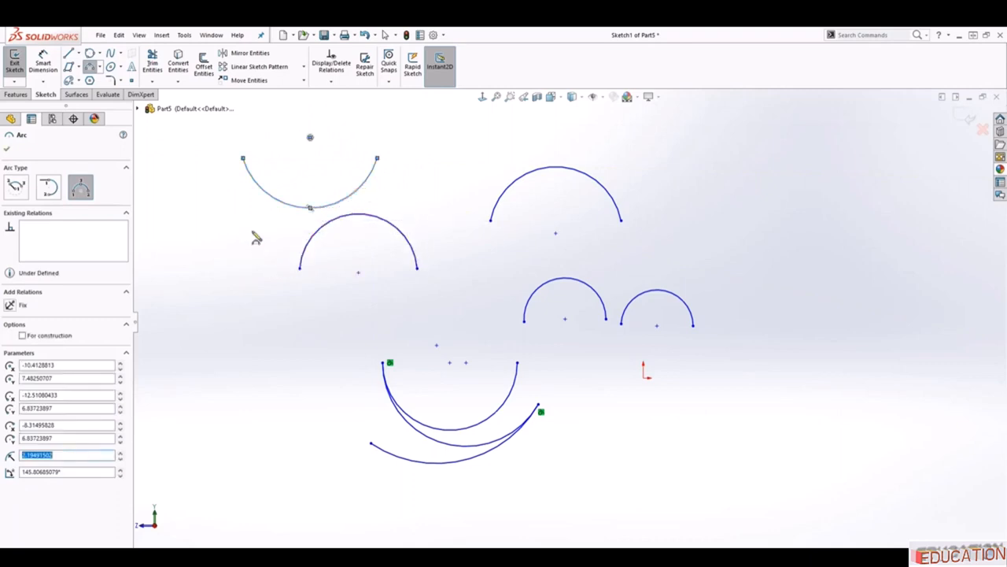
click(214, 204)
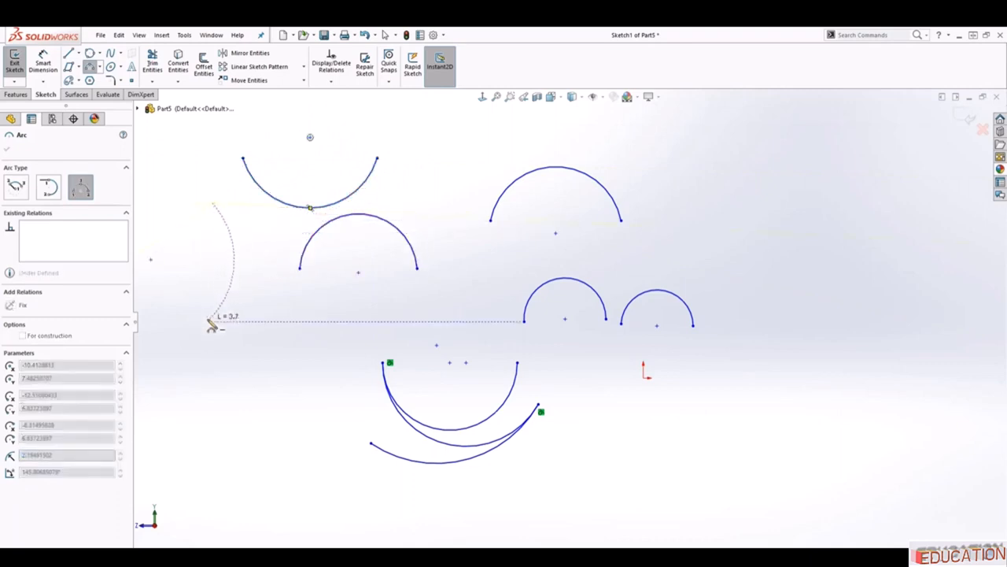
click(208, 321)
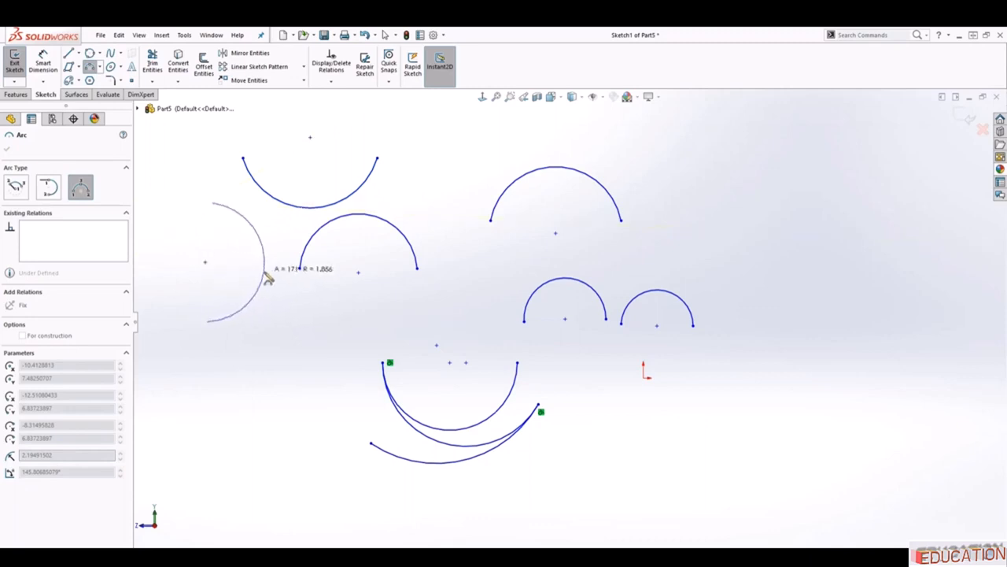
click(266, 271)
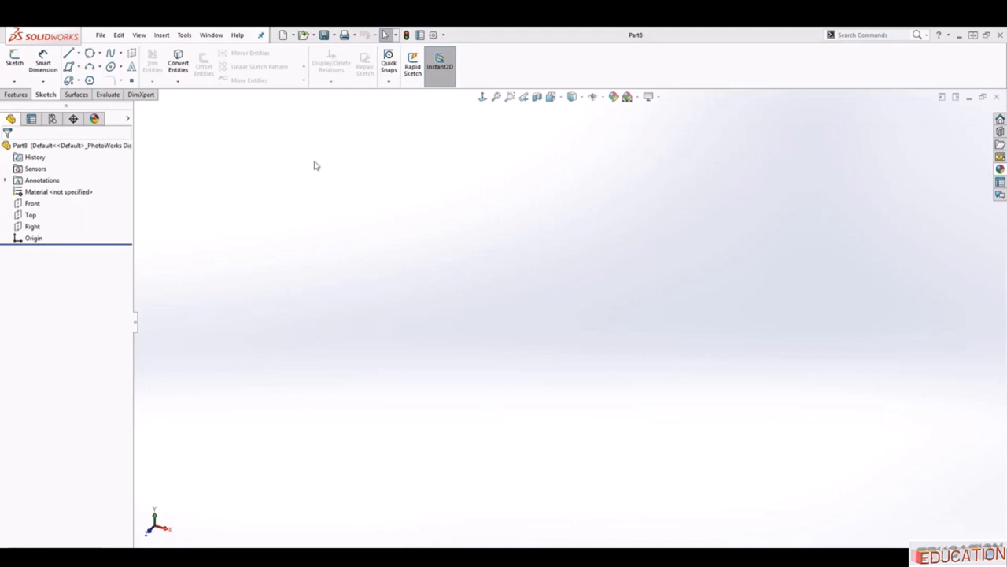
Step: Start a sketch on the Right plane and draw an eight-sided inscribed-circle Polygon far left of the origin, with about 3.92 in circle diameter
click(32, 227)
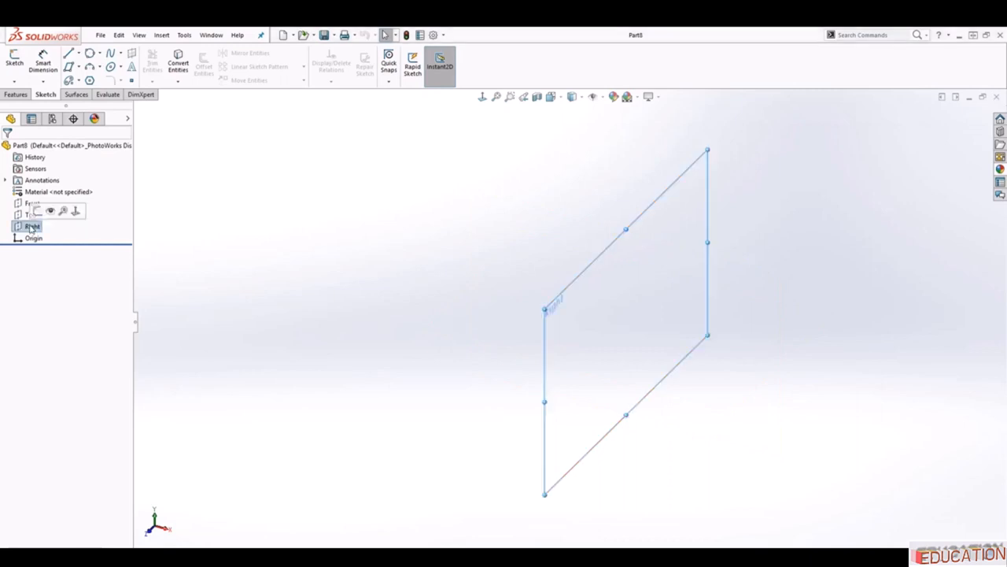
click(14, 60)
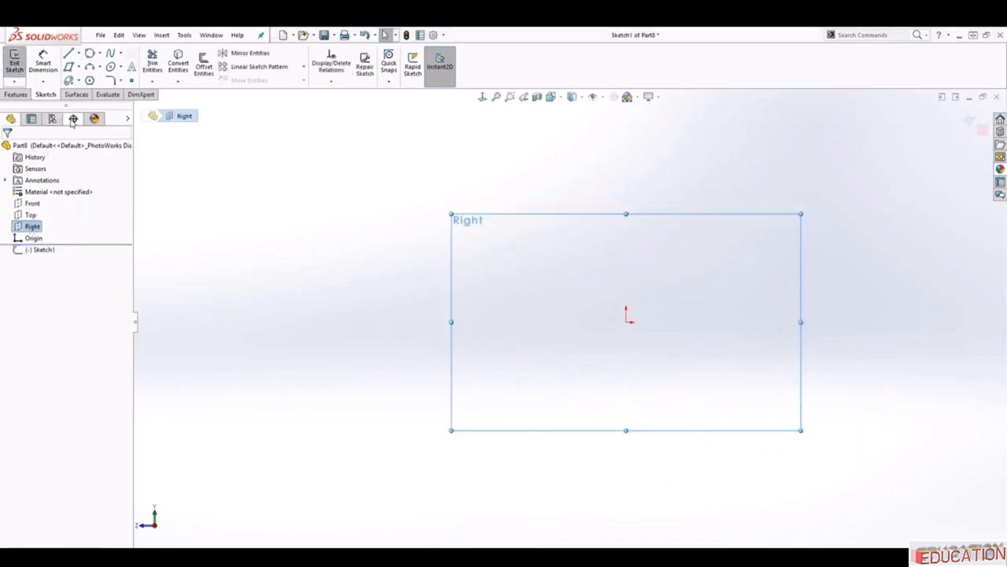
click(90, 81)
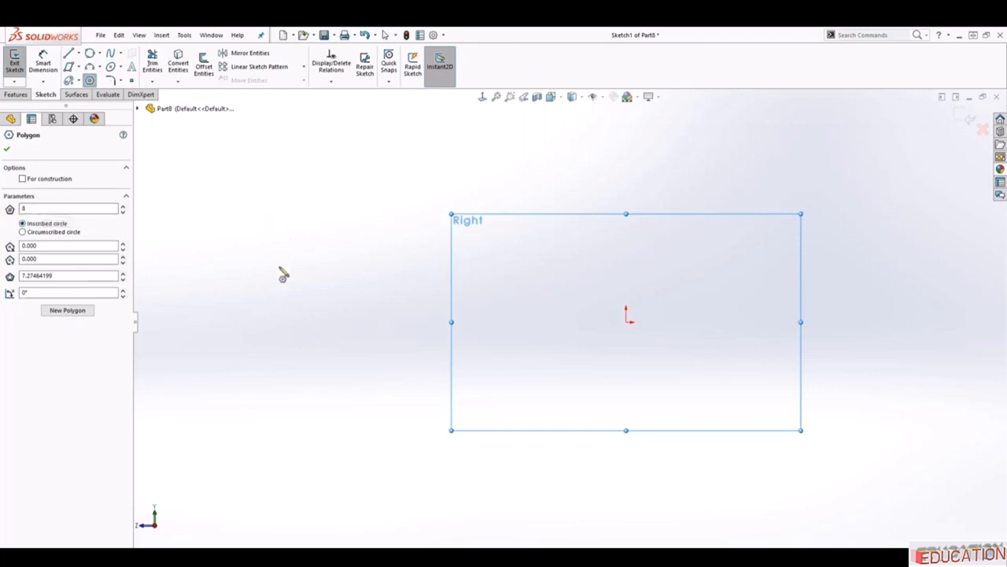
click(279, 266)
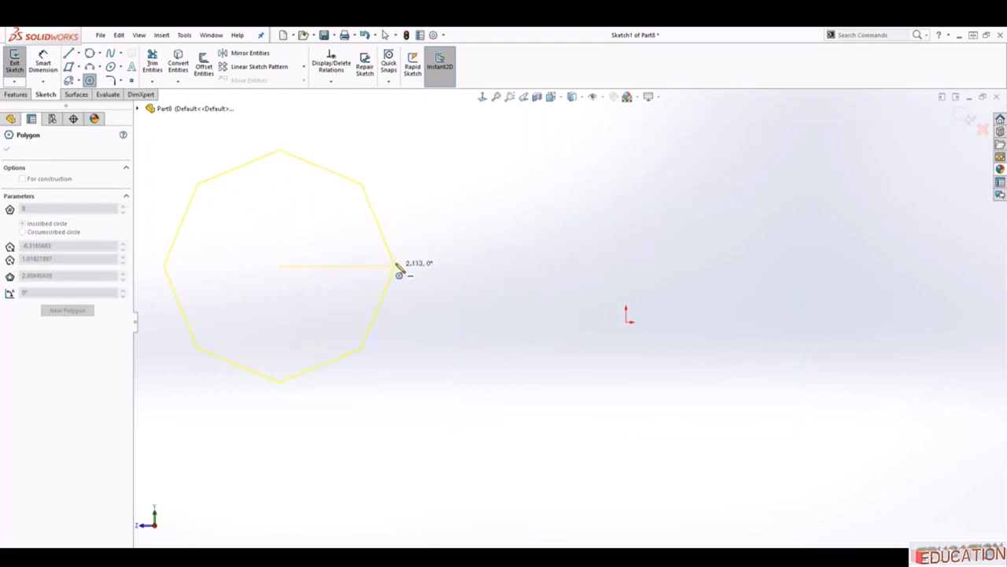
click(397, 266)
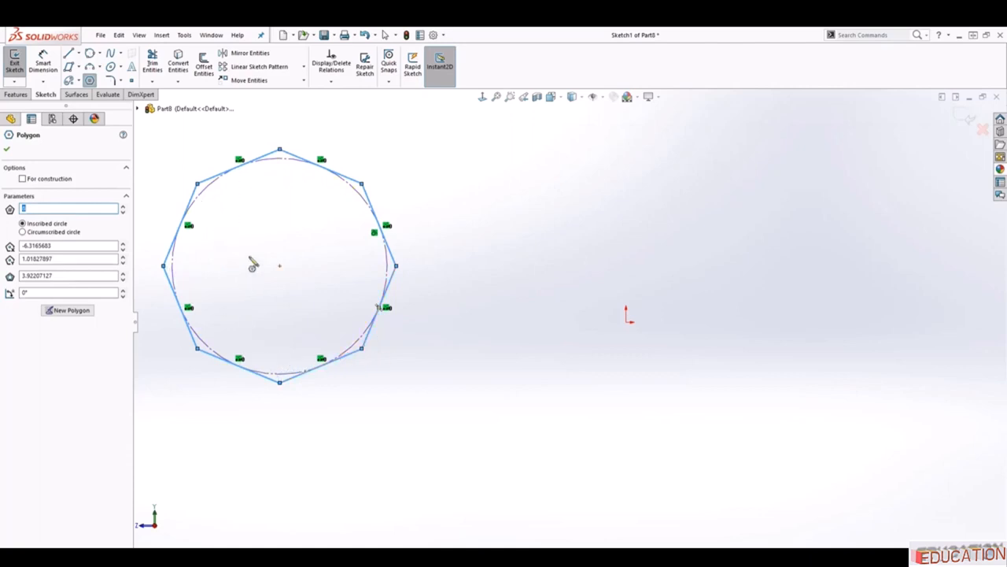
Step: Draw a smaller eight-sided inscribed-circle Polygon between the first octagon and the origin, with about 2.74 in circle diameter
click(507, 247)
click(588, 246)
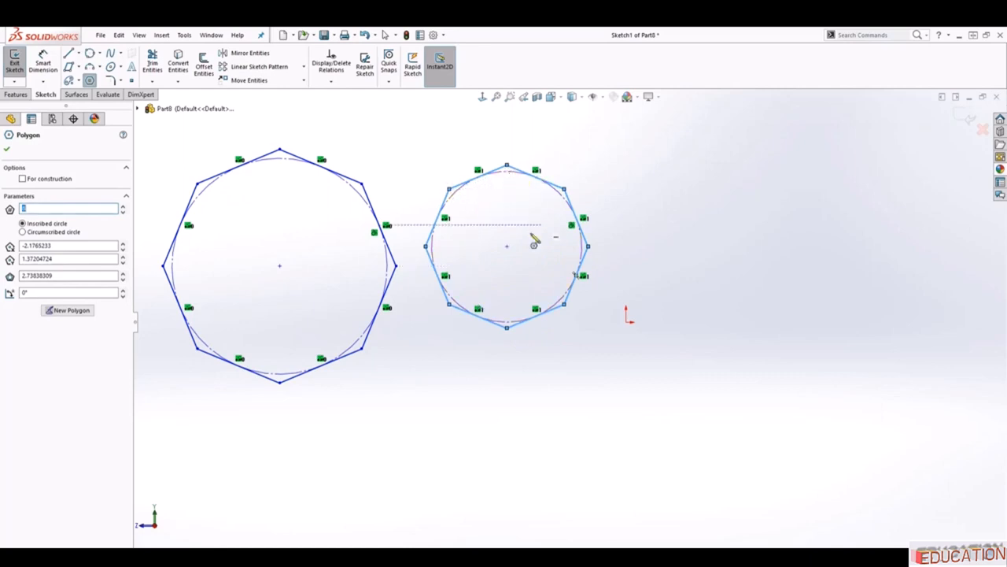
click(6, 148)
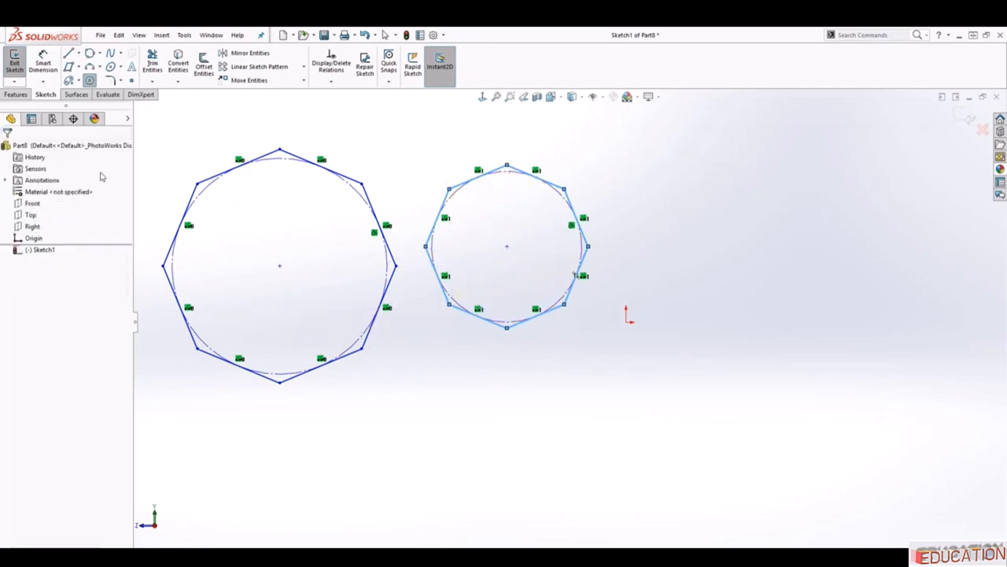
Step: Draw a 10-sided Polygon with the Circumscribed circle option right of the origin, with about 4.24 in circle diameter
click(91, 82)
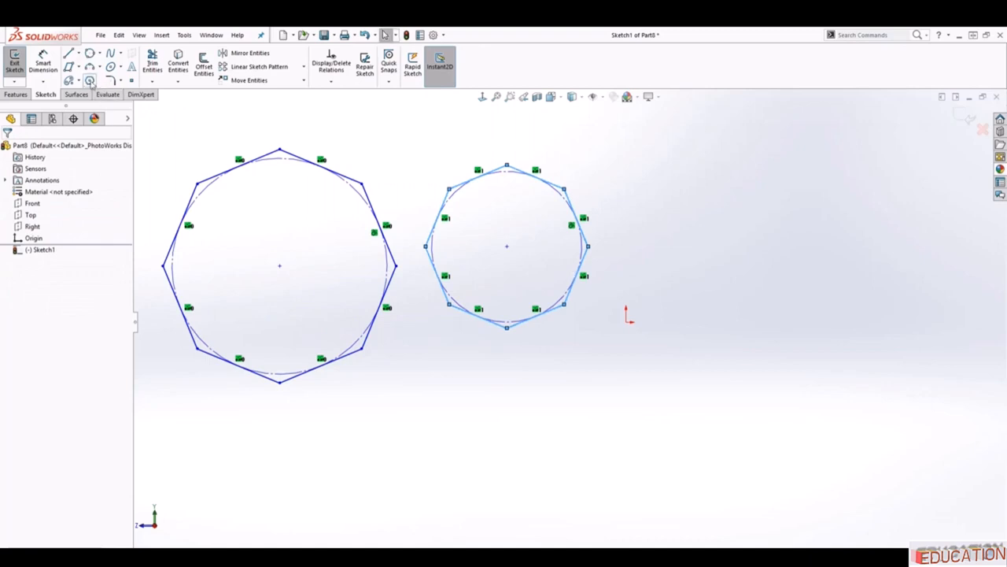
click(90, 81)
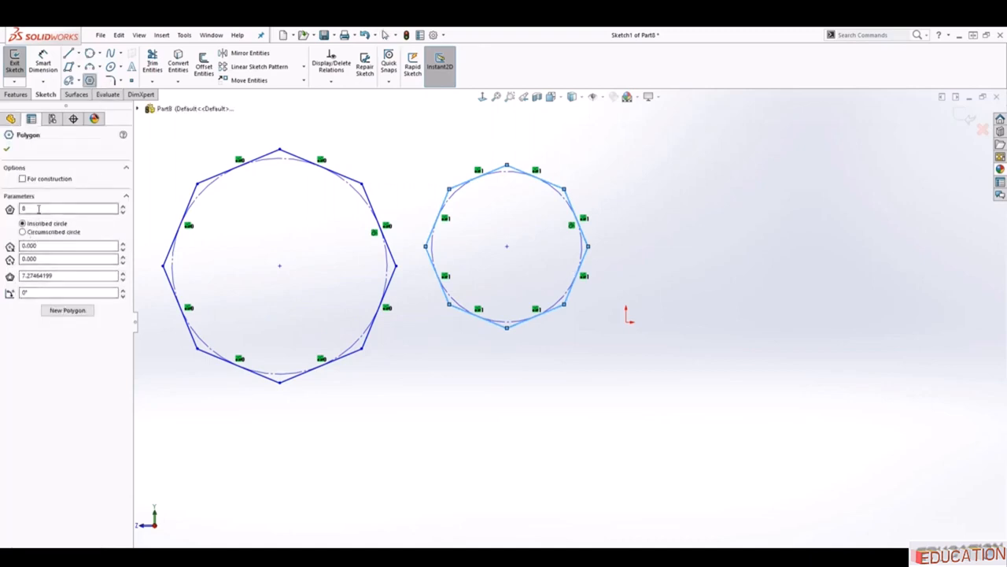
click(123, 206)
click(122, 206)
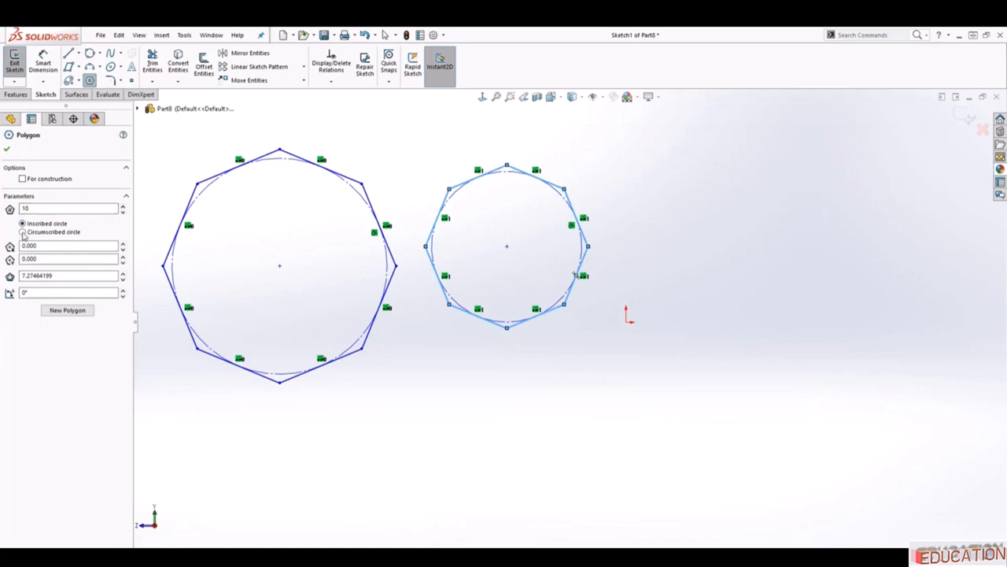
click(22, 231)
scroll(630, 310, up, 2)
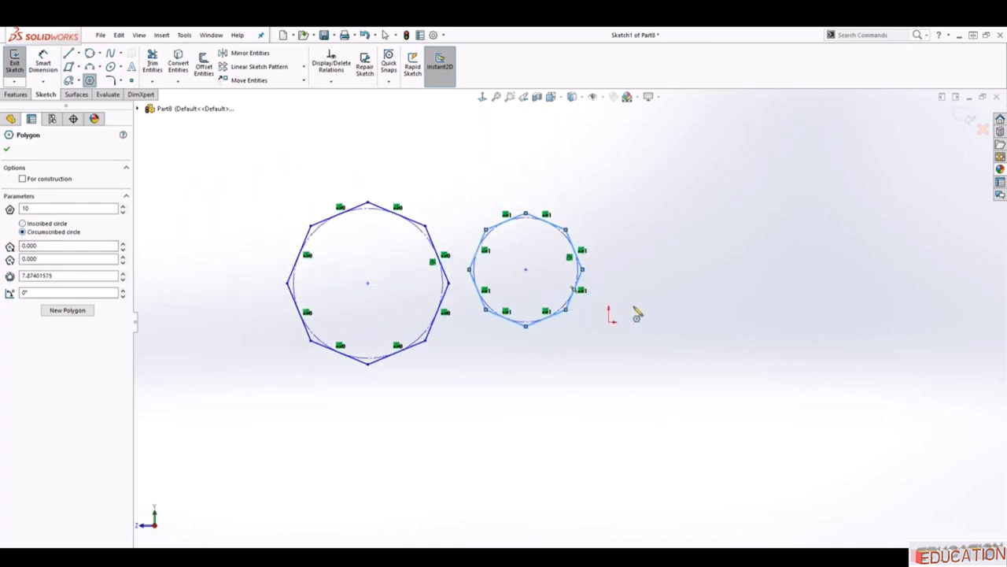
click(716, 282)
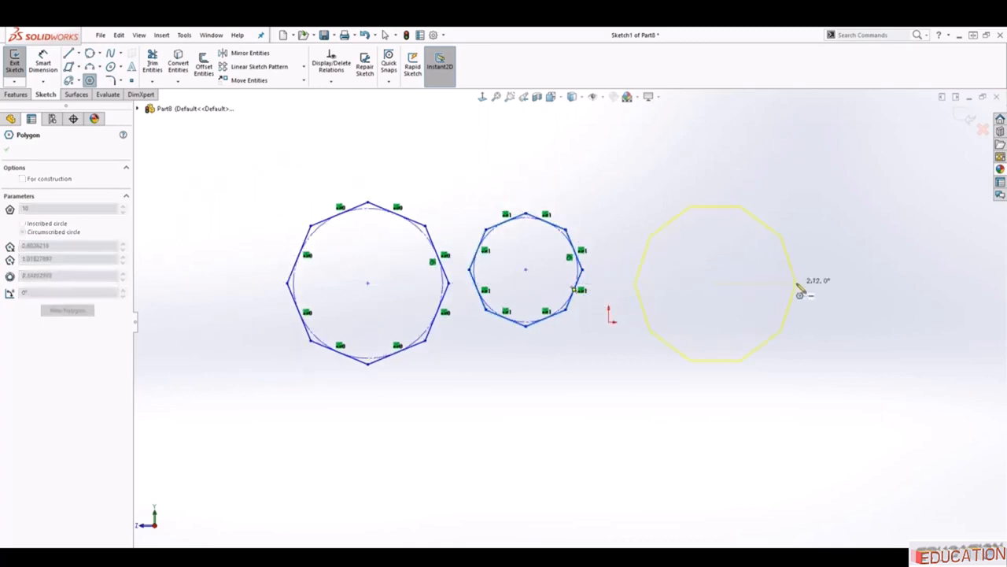
click(796, 285)
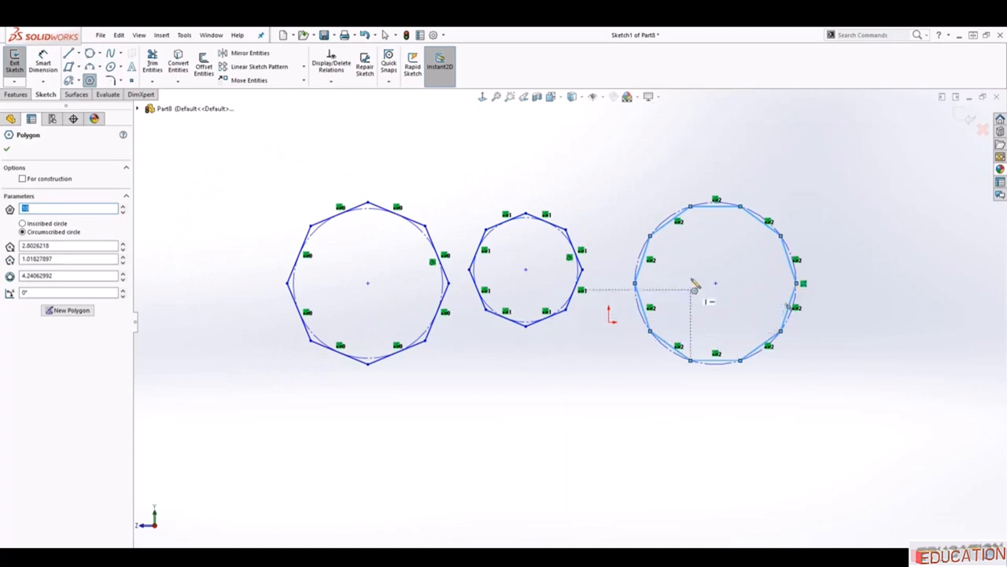
key(Escape)
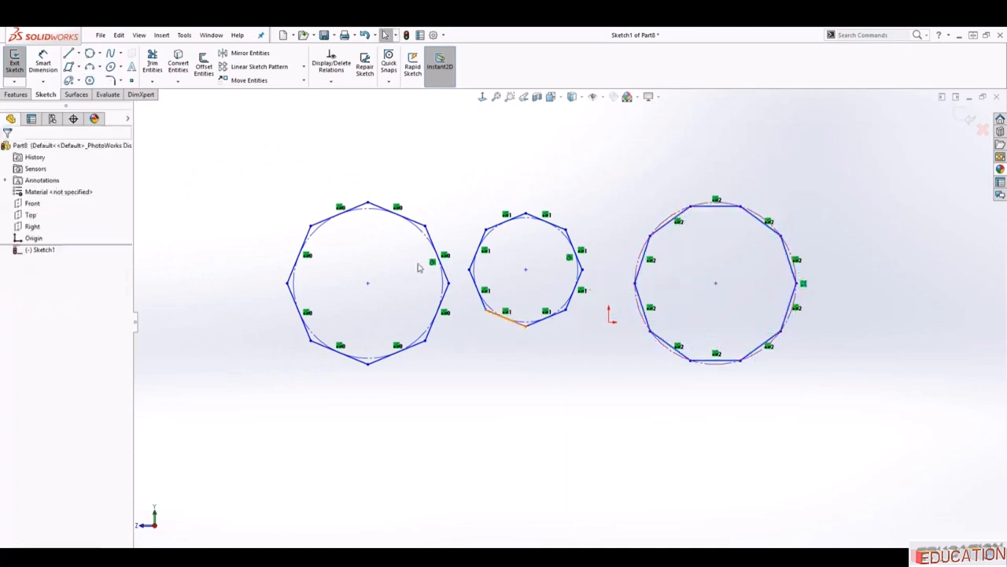
Step: Draw another 10-sided circumscribed-circle Polygon below the large octagon, with about 3.35 in circle diameter
click(89, 80)
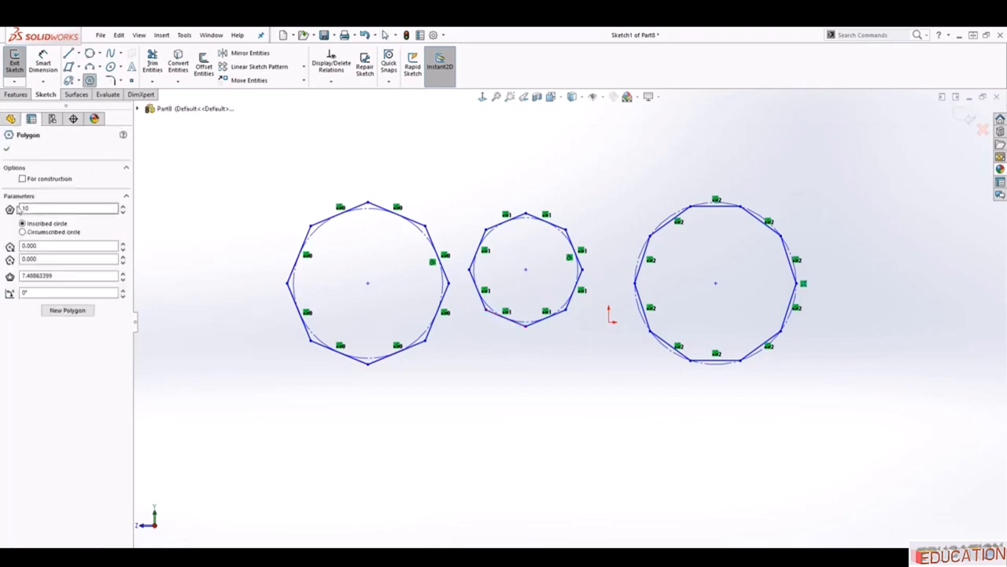
click(23, 232)
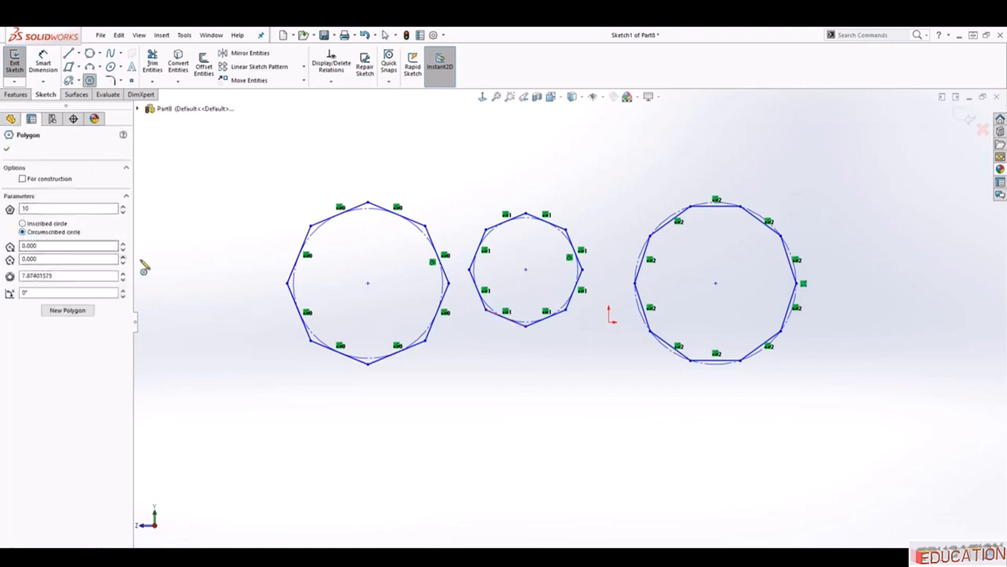
click(405, 439)
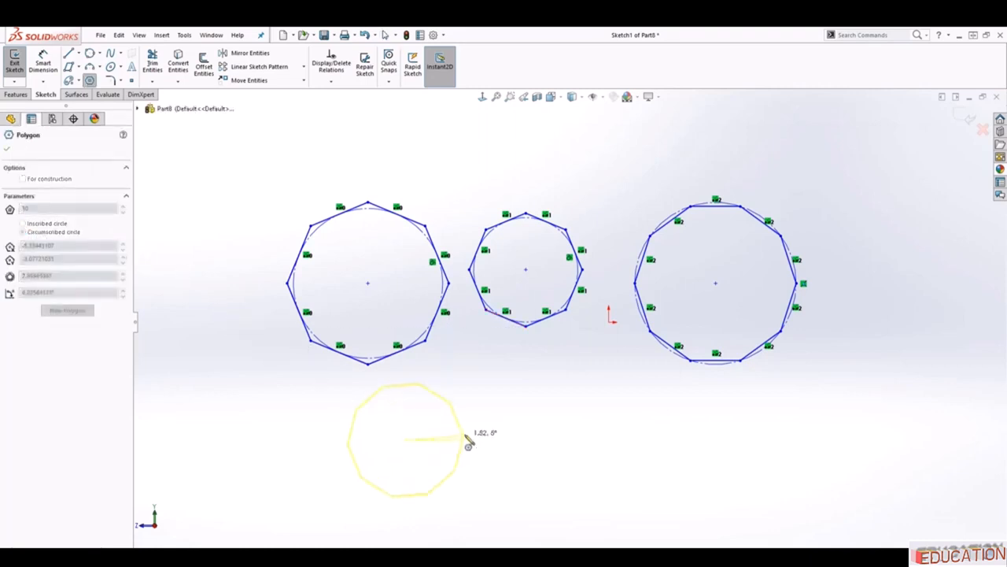
click(473, 443)
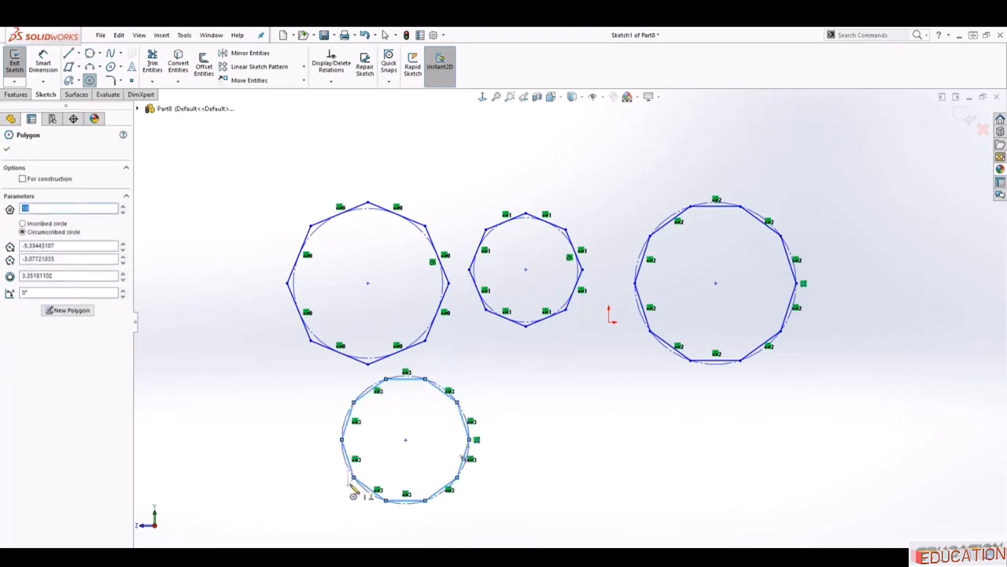
key(Escape)
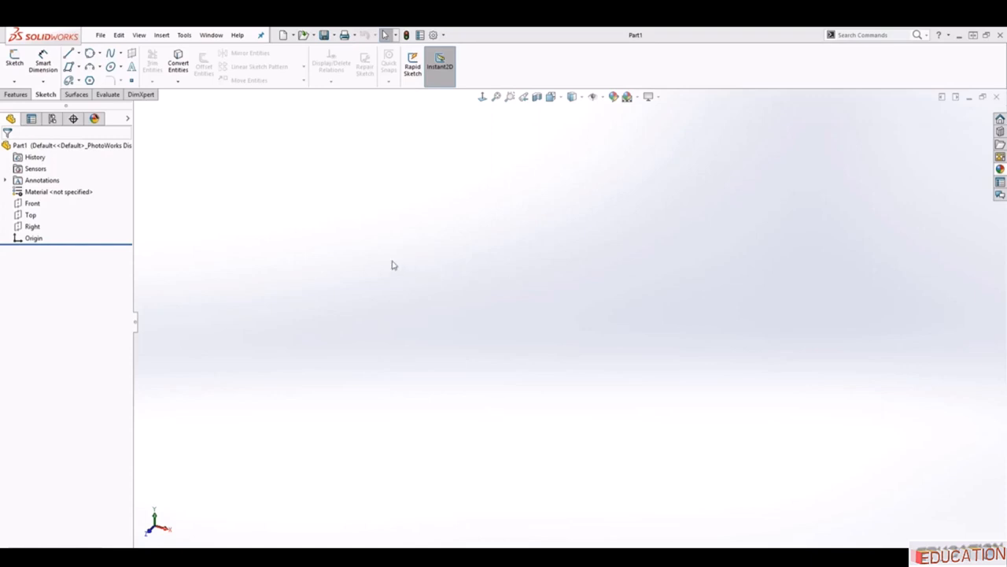
Step: Start a sketch on the Front plane and draw an open, wavy eight-point Spline above the origin, curling back left at its right end
click(32, 203)
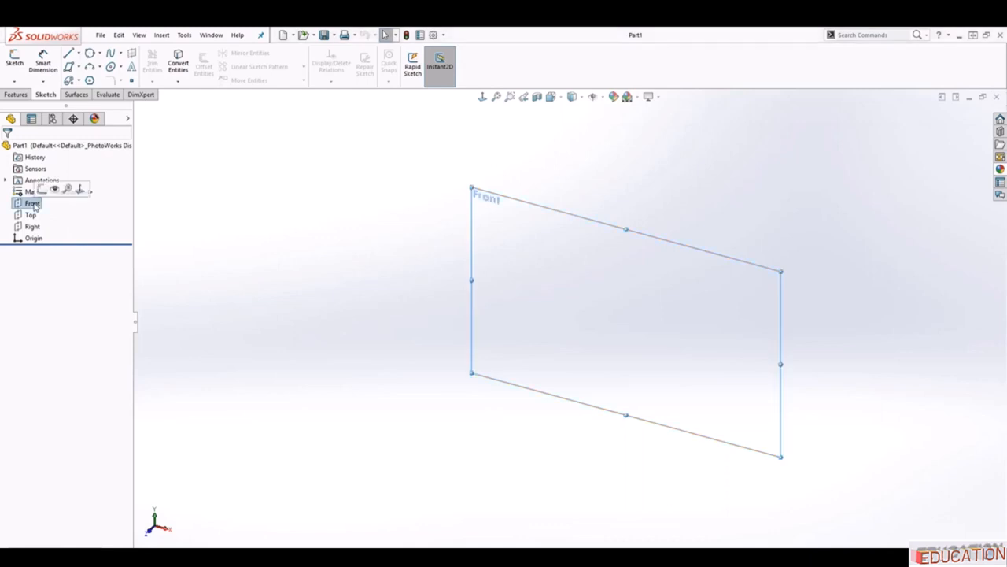
click(14, 57)
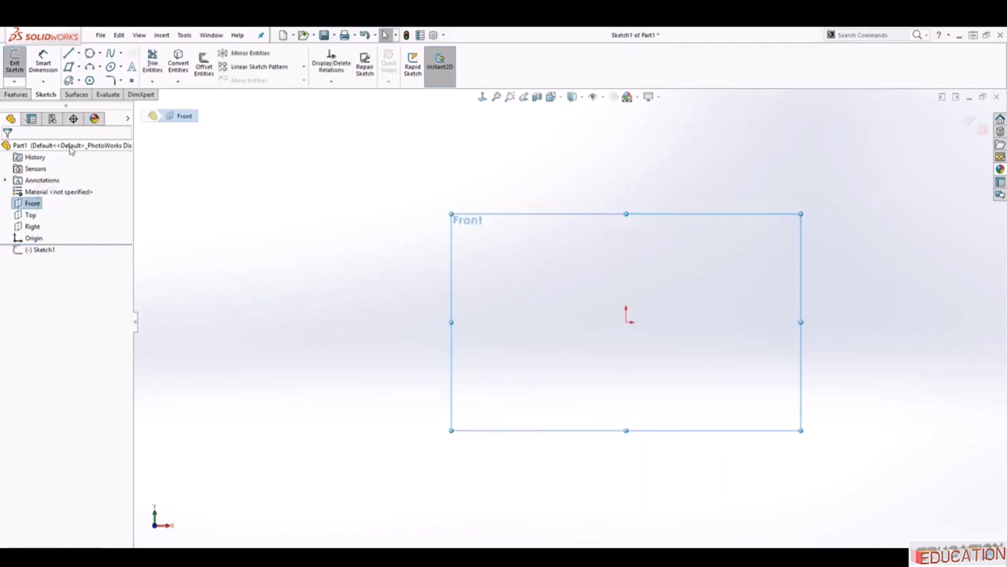
click(121, 54)
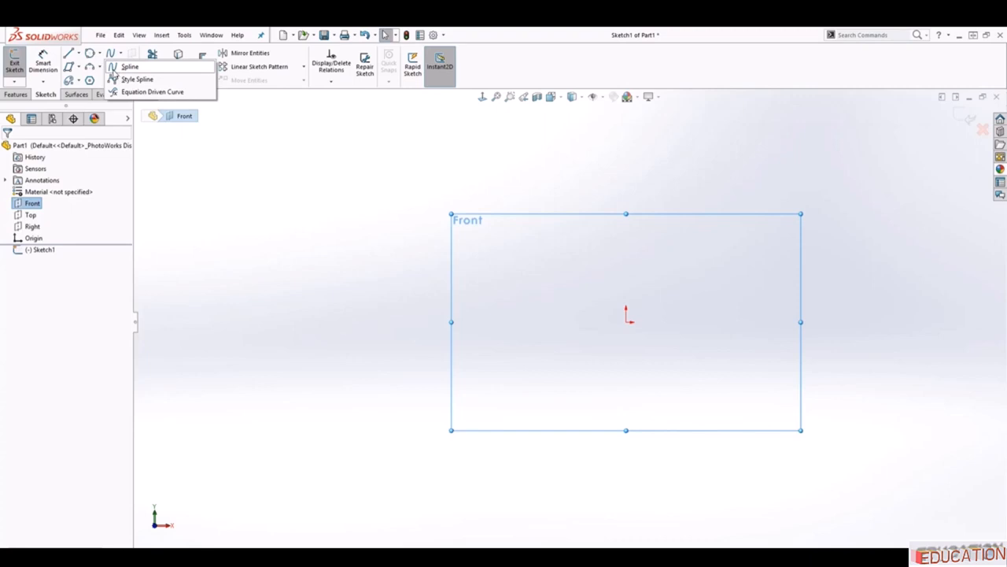
click(113, 69)
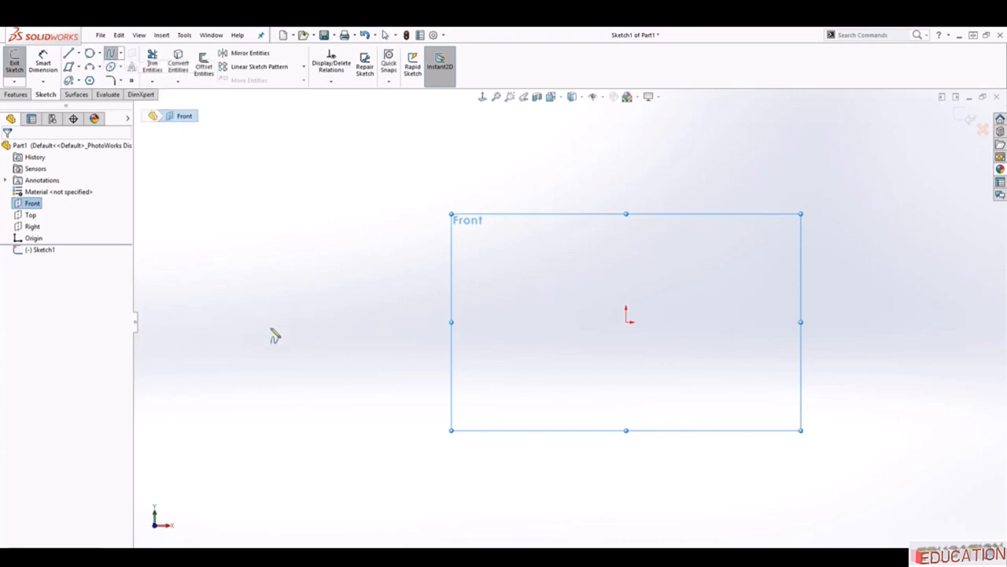
click(270, 326)
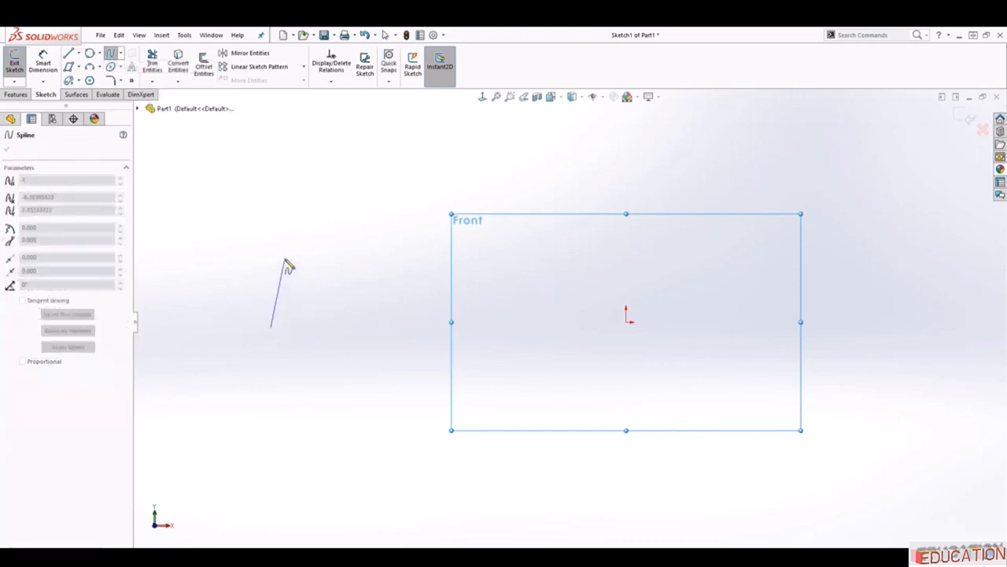
click(283, 208)
click(408, 189)
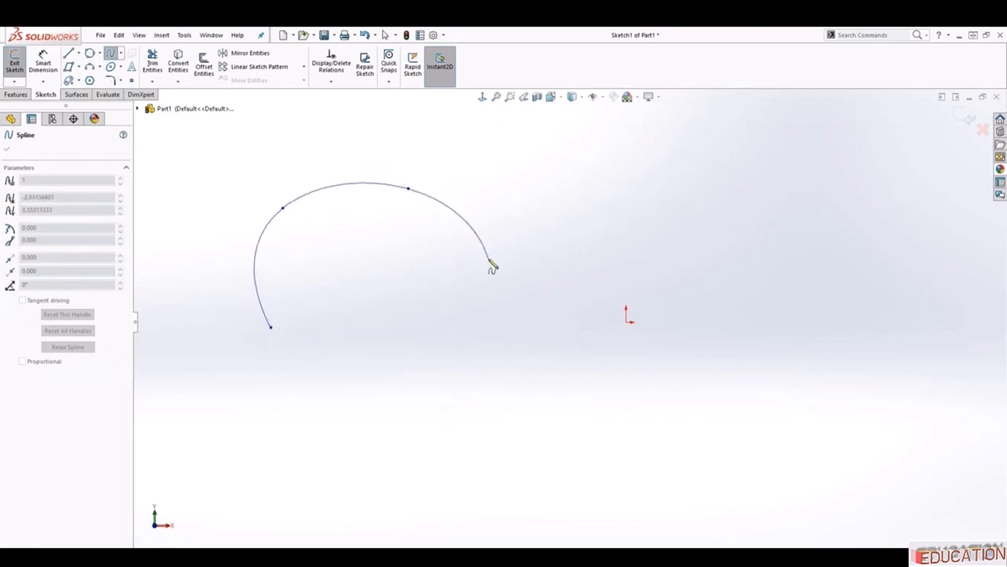
click(488, 258)
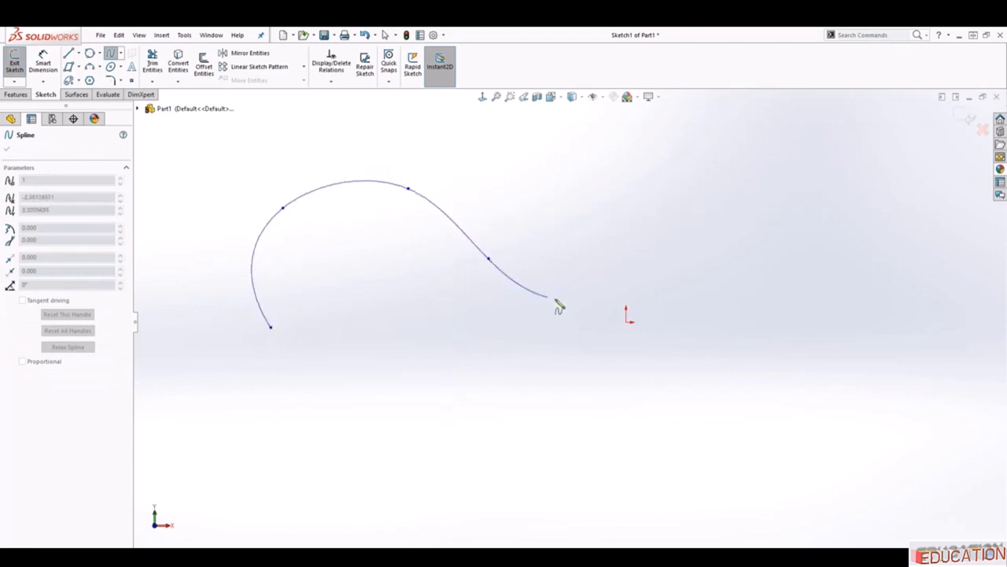
click(698, 215)
click(810, 276)
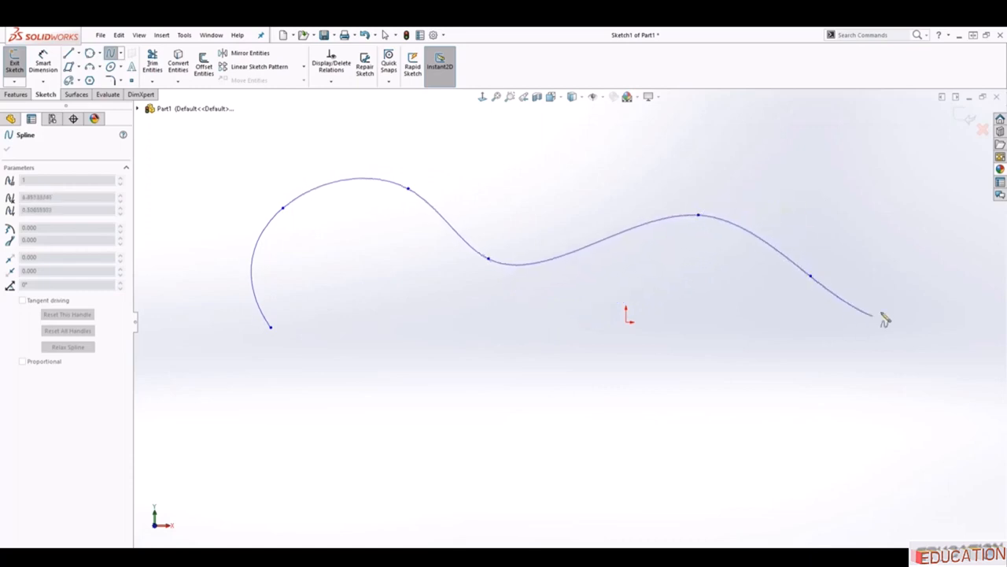
click(941, 201)
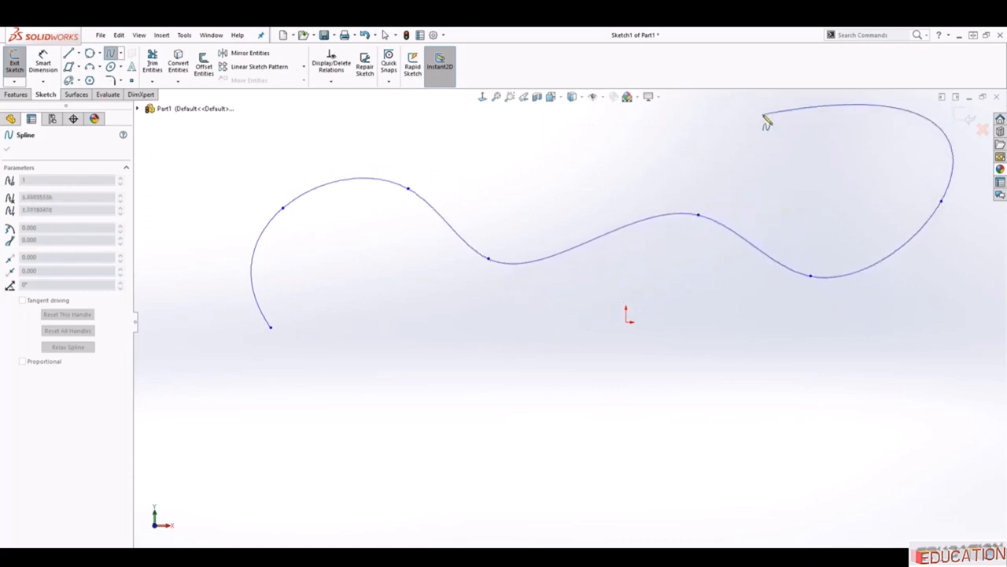
click(763, 113)
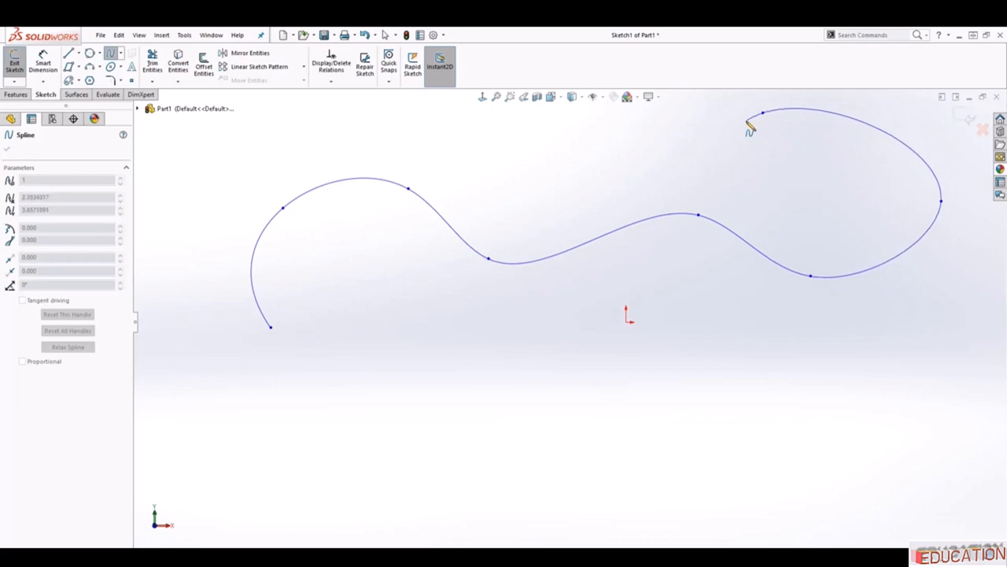
right_click(748, 123)
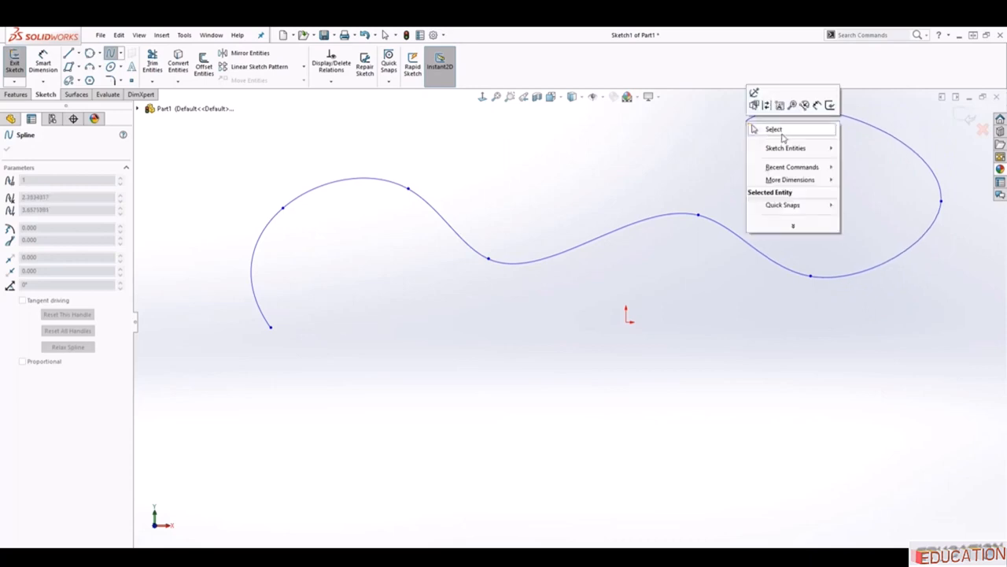
click(784, 135)
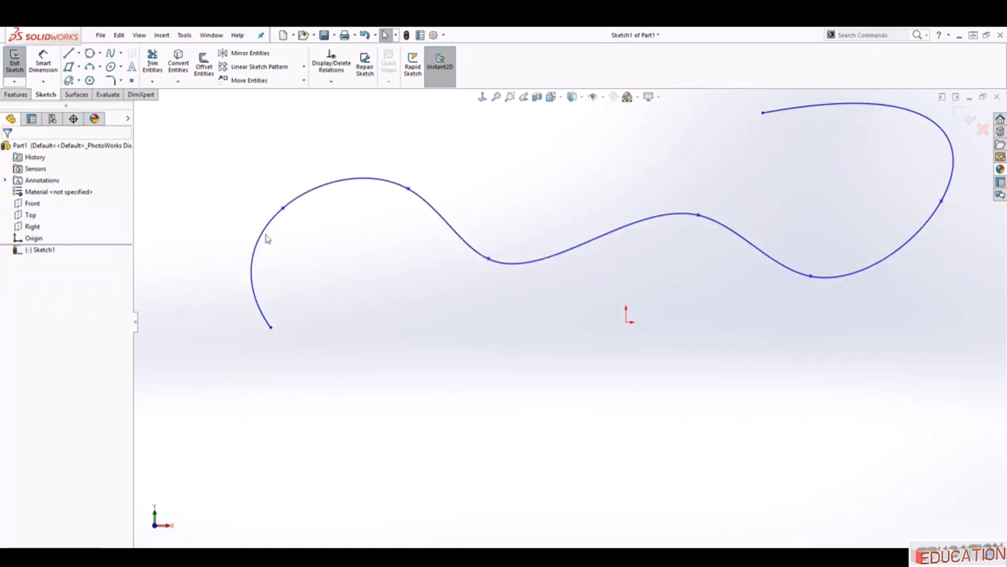
Step: Reshape the spline by moving its second point up and left, its third down and left, and its fourth up and right
drag(282, 208, 253, 154)
drag(406, 195, 367, 241)
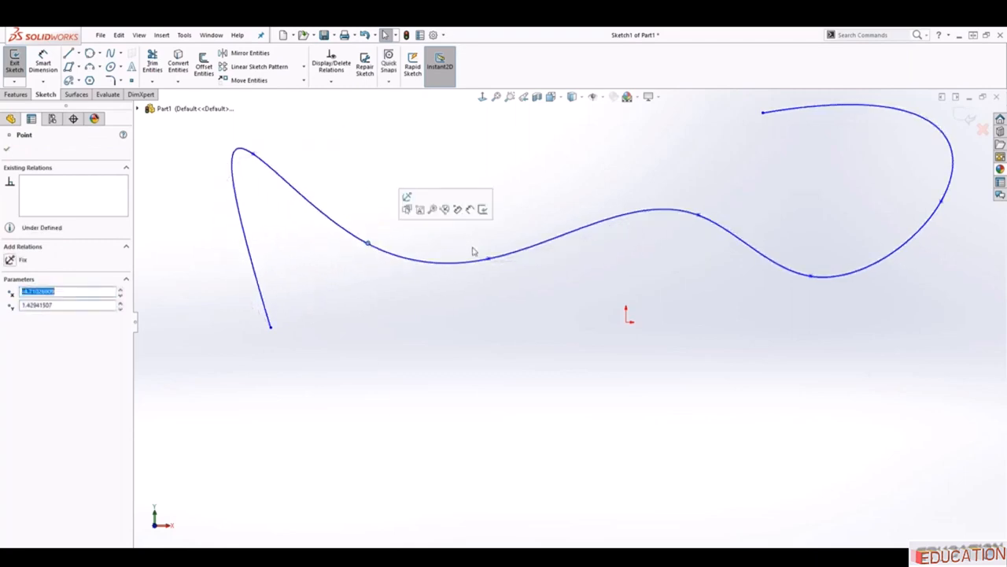
drag(488, 259, 535, 170)
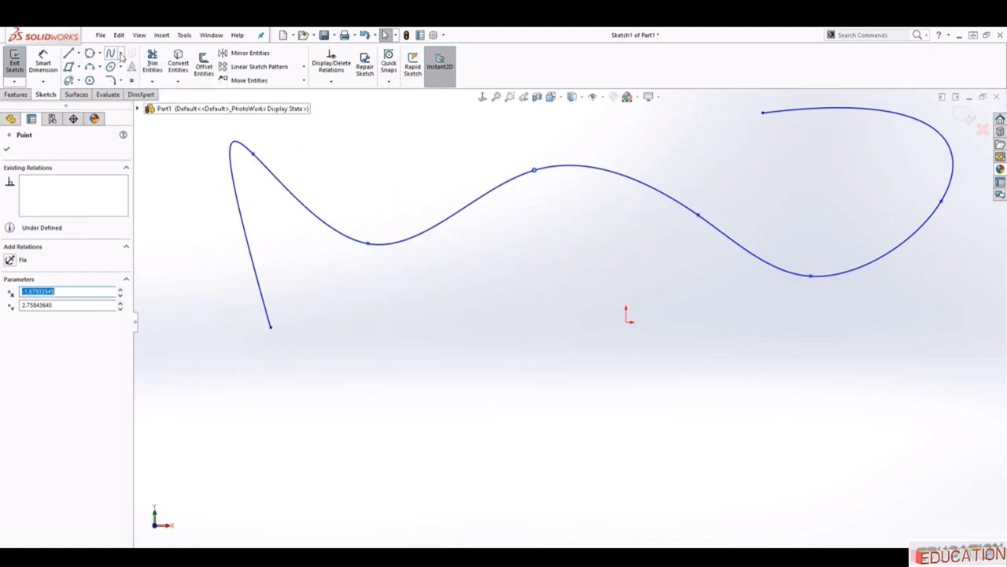
Step: Draw a zigzag six-vertex Bezier Style Spline below the existing spline, starting at its lower-left and ending right of the origin
click(121, 55)
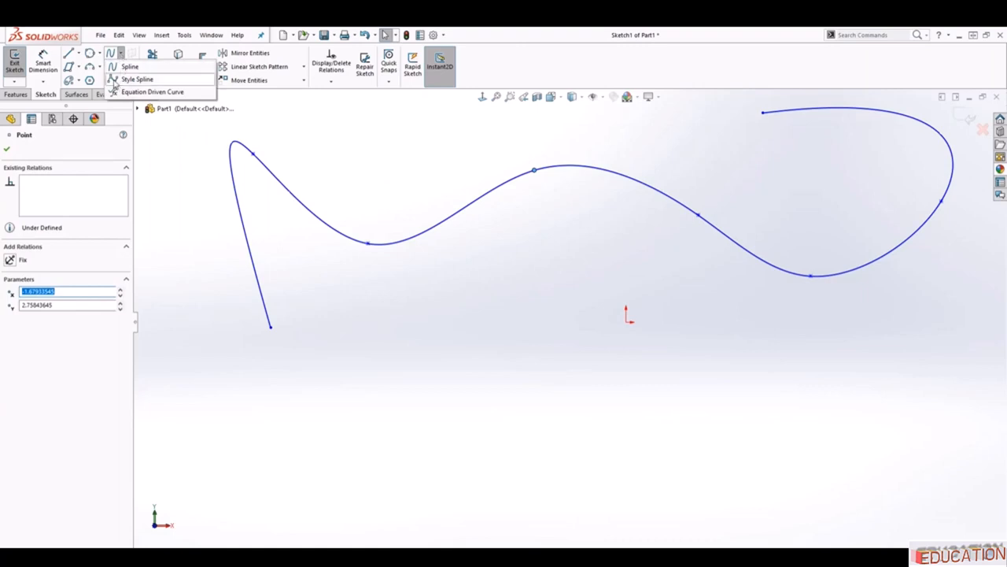
click(115, 81)
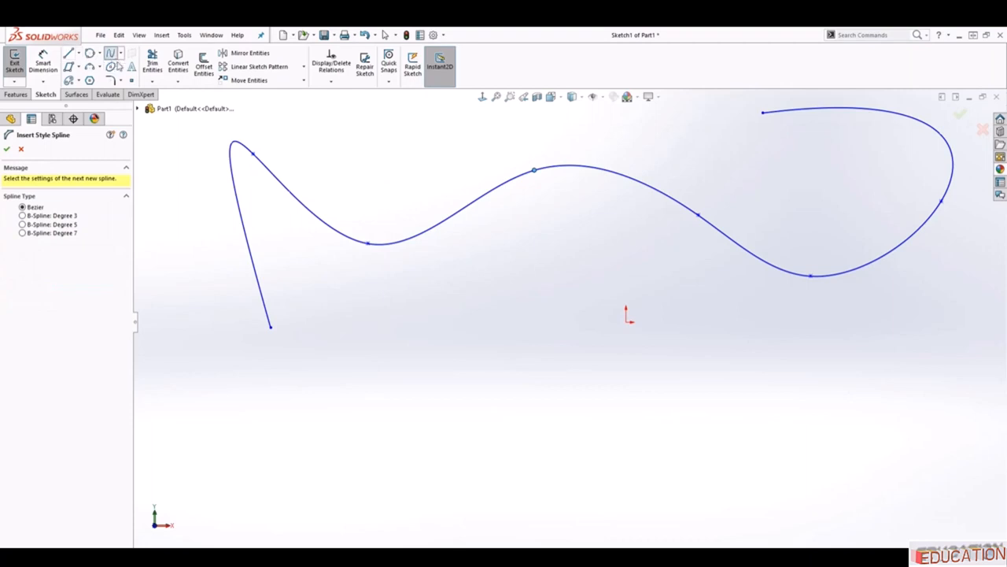
click(258, 475)
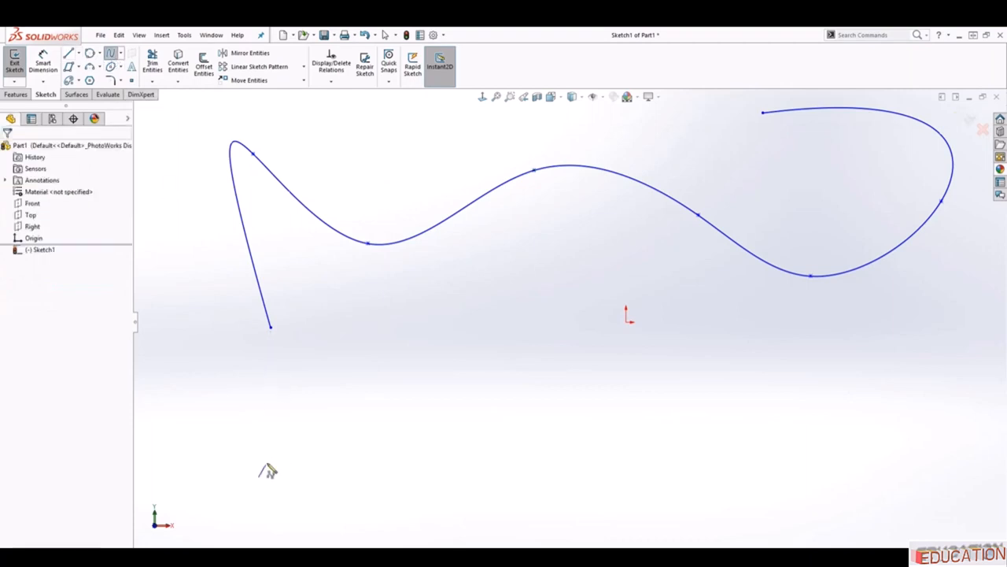
click(360, 369)
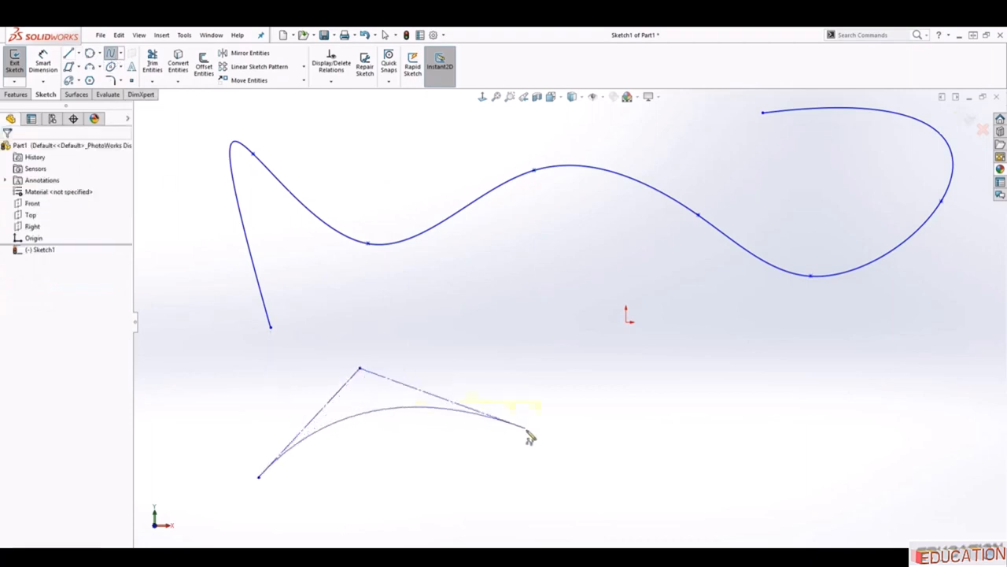
click(532, 469)
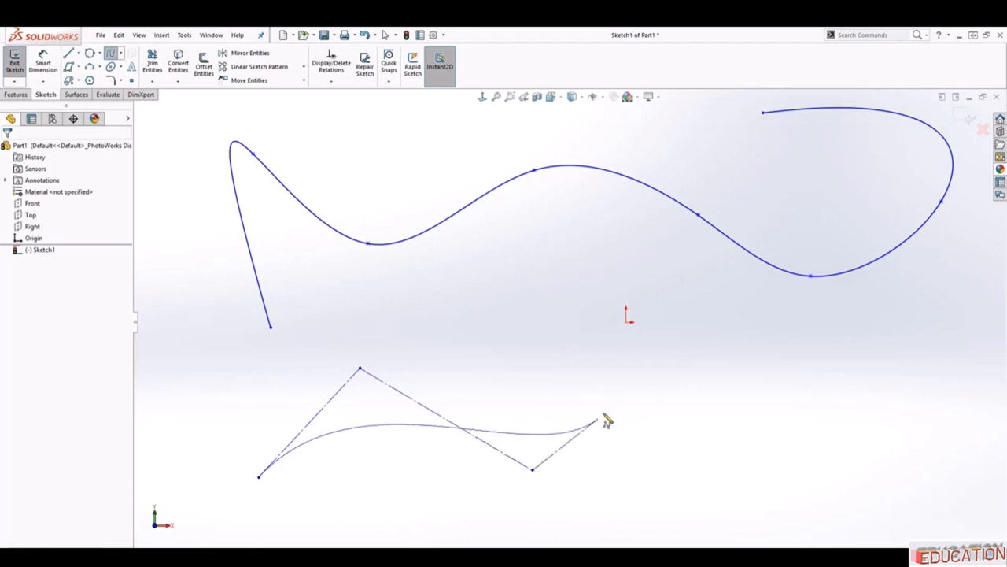
click(678, 358)
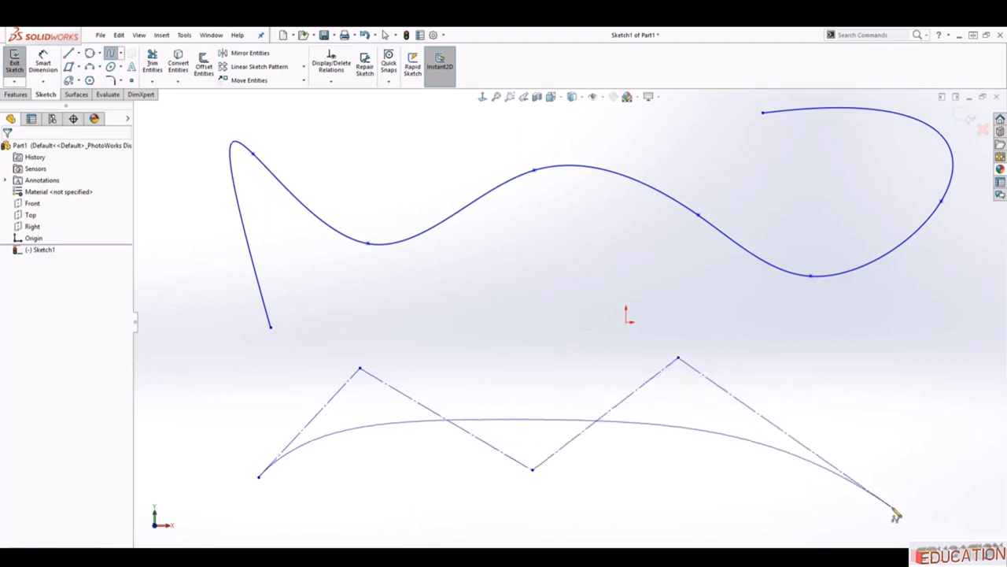
click(894, 510)
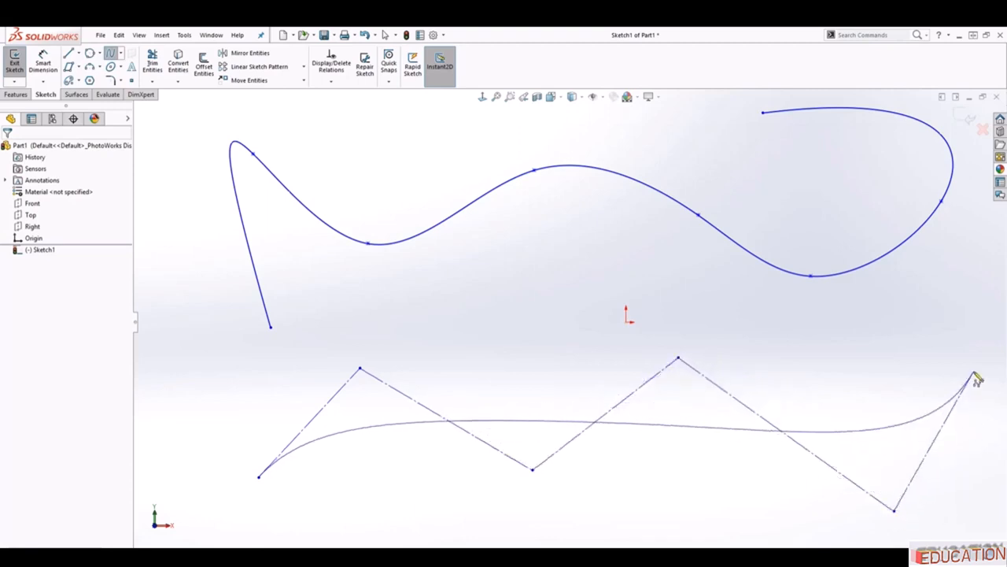
right_click(976, 380)
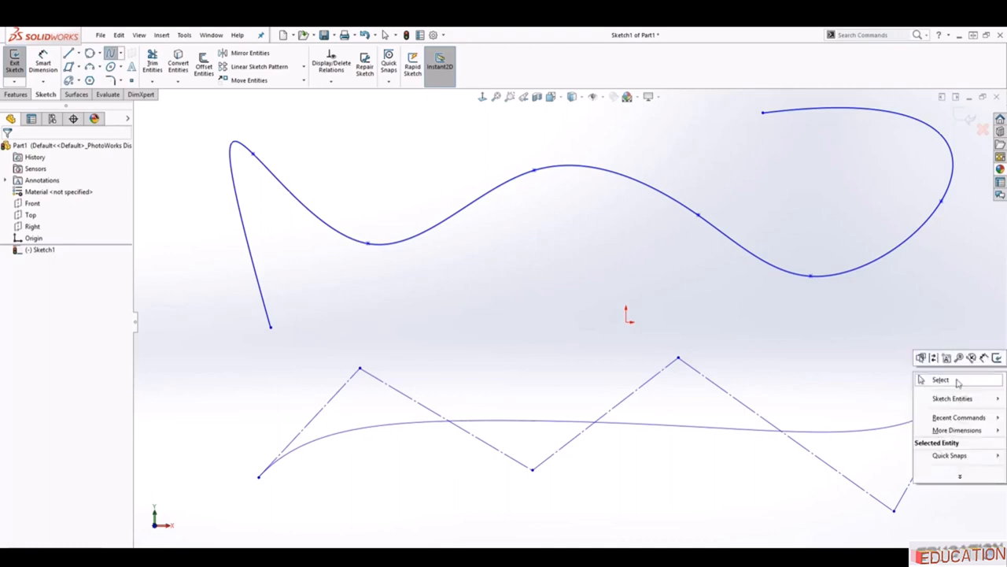
click(942, 380)
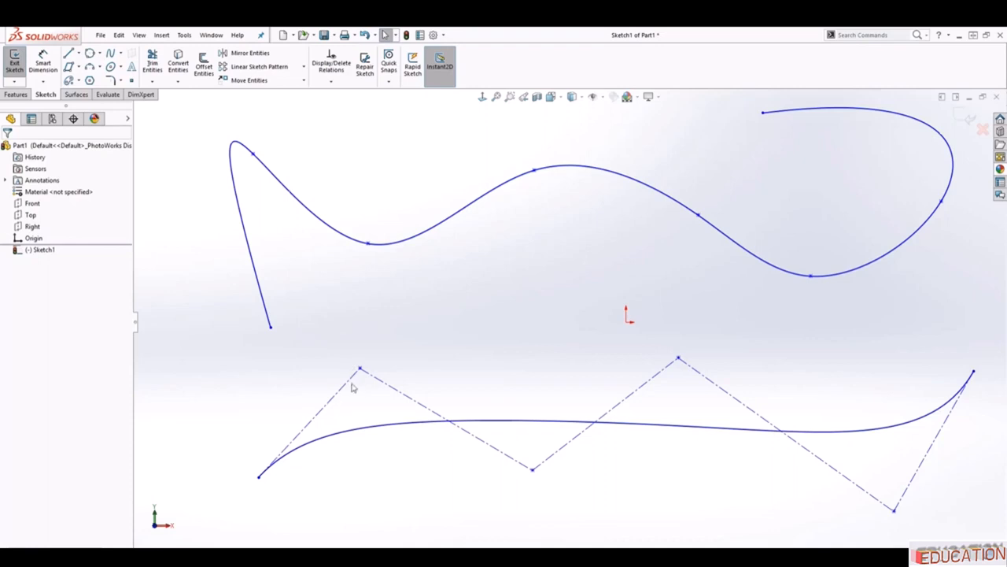
Step: Raise the style spline's second and fourth control vertices, and pull the upper spline's second point down and left
drag(360, 370, 357, 284)
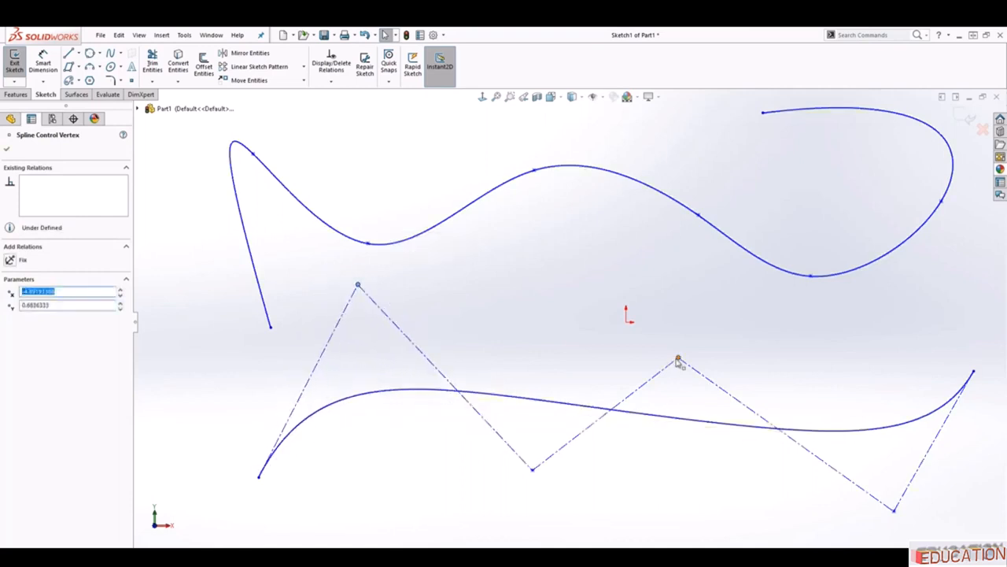
drag(673, 362, 673, 289)
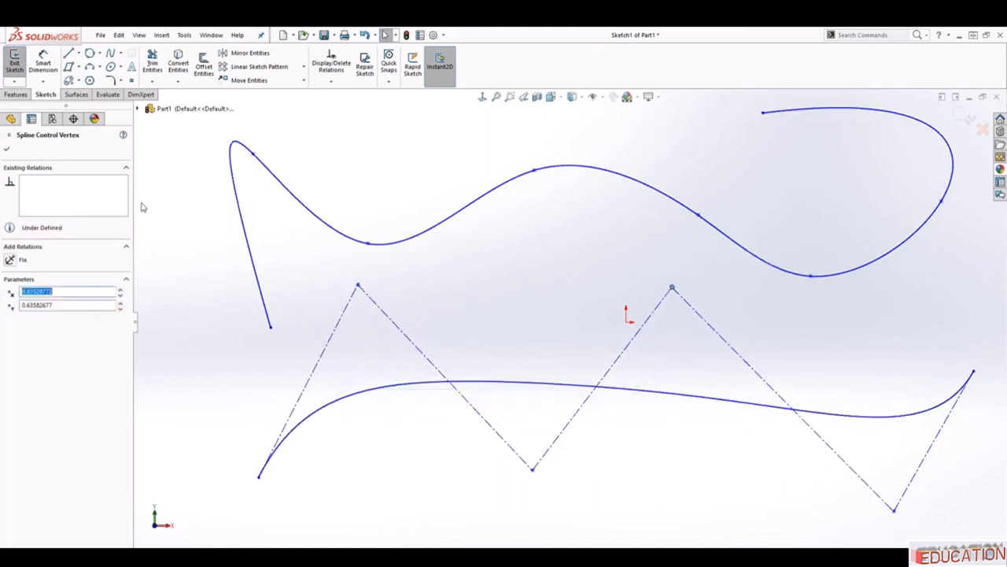
click(254, 156)
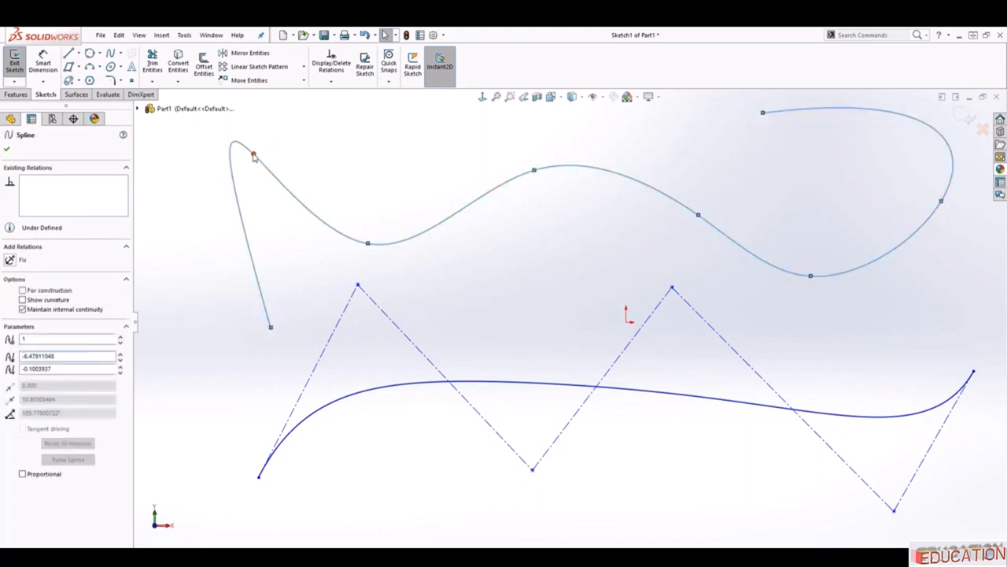
drag(254, 157, 230, 223)
drag(267, 191, 271, 214)
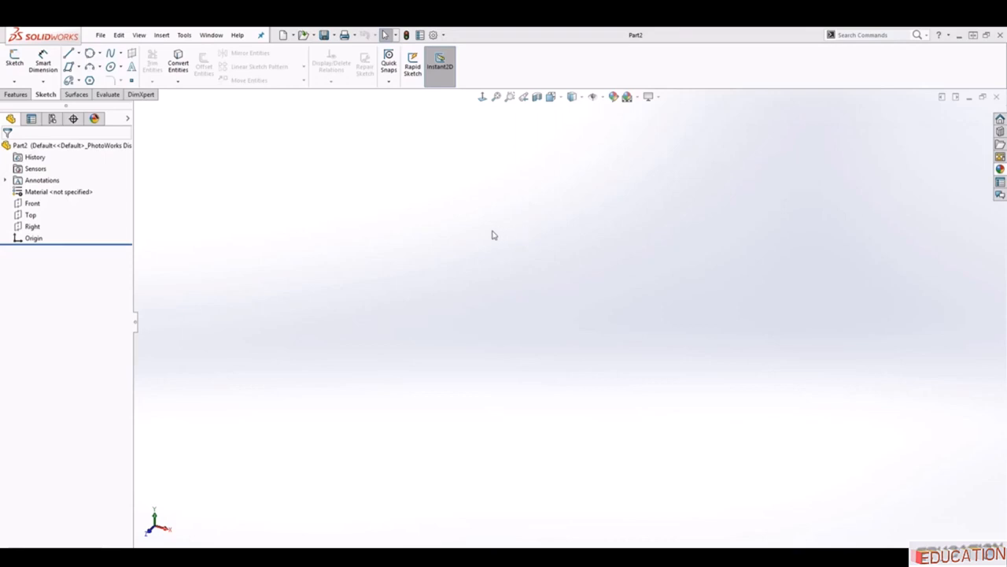
Step: Start a sketch on the Top plane and draw a horizontal Ellipse left of the origin, with radii of about 2.09 in and 1.16 in
click(30, 214)
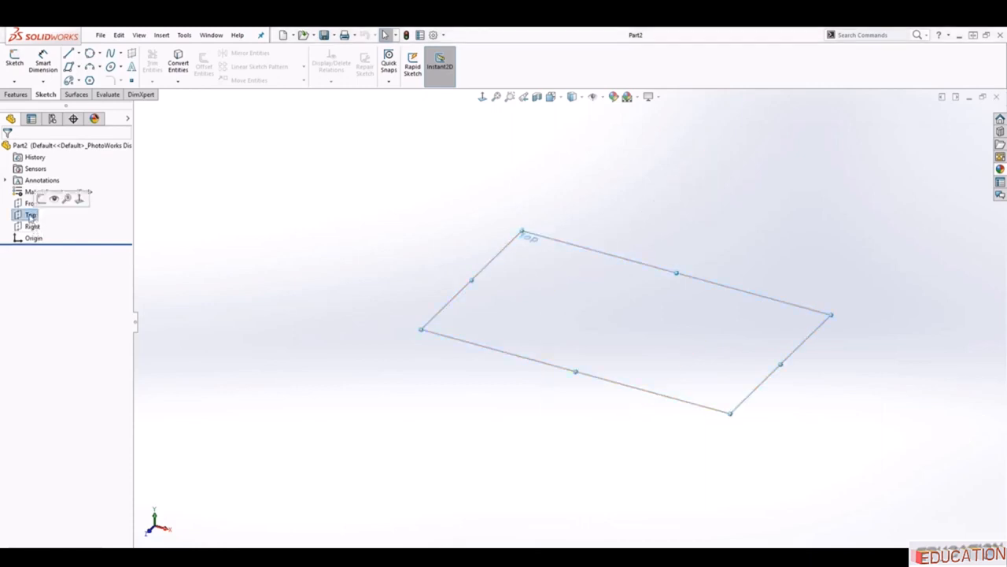
click(15, 61)
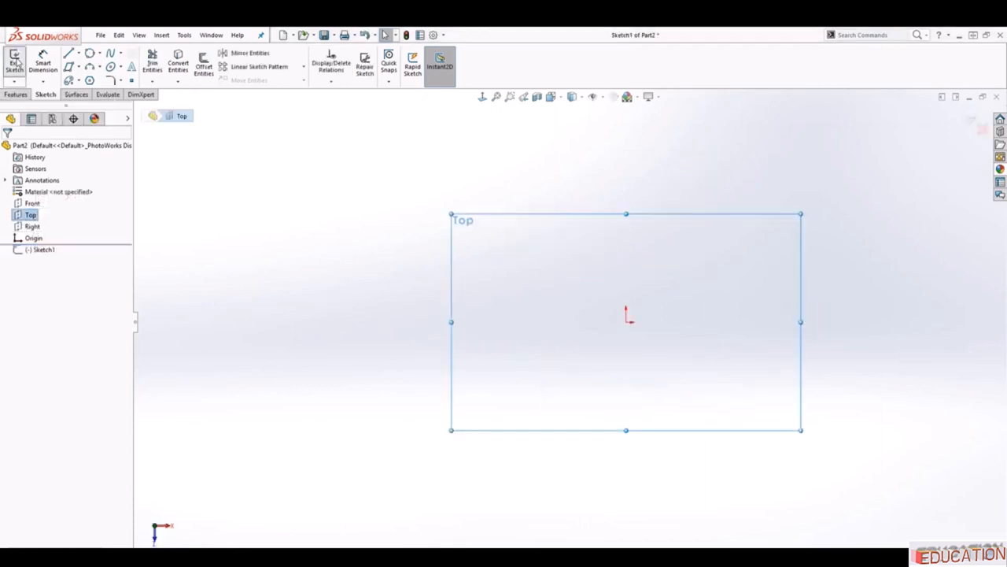
click(121, 67)
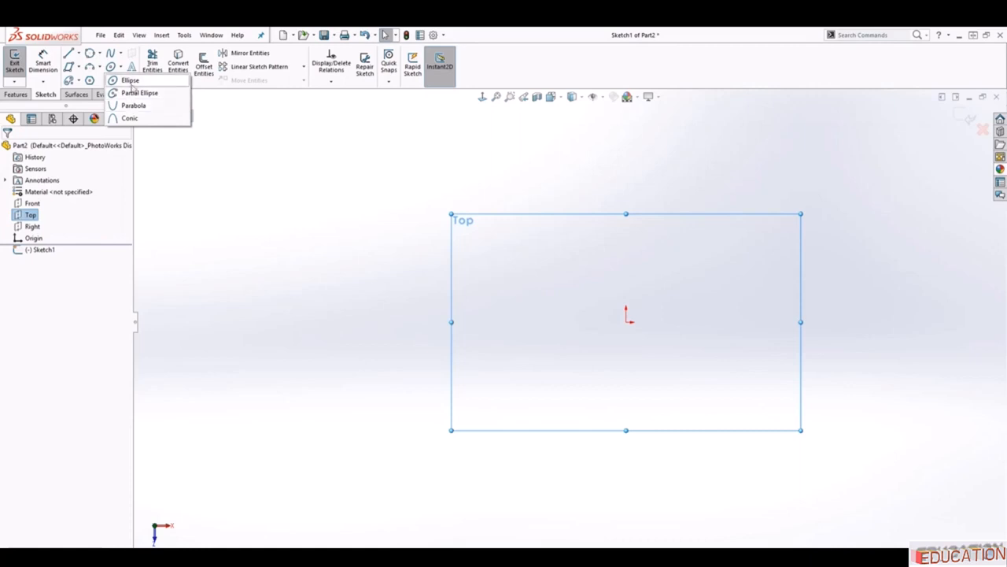
click(130, 81)
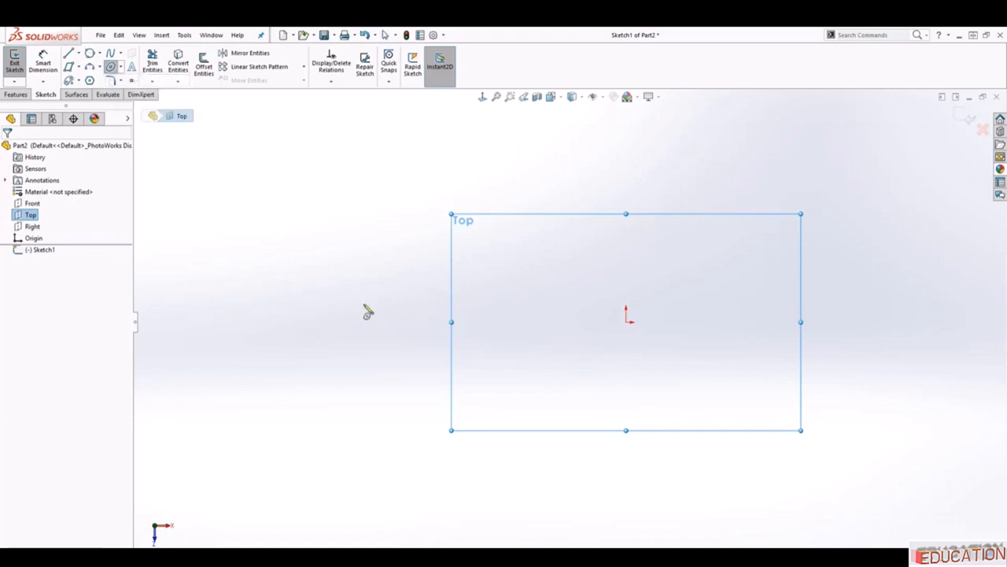
click(347, 309)
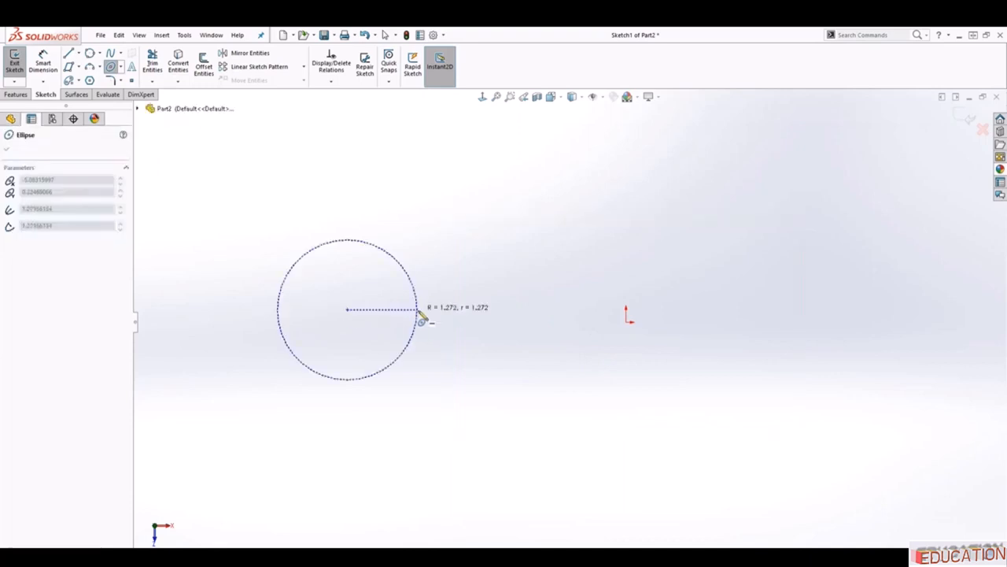
click(461, 311)
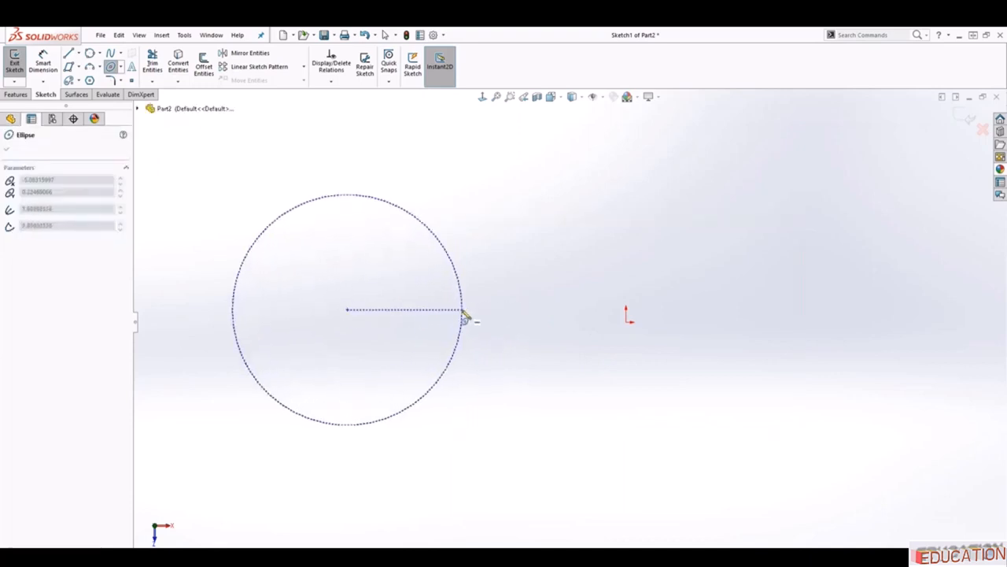
click(419, 254)
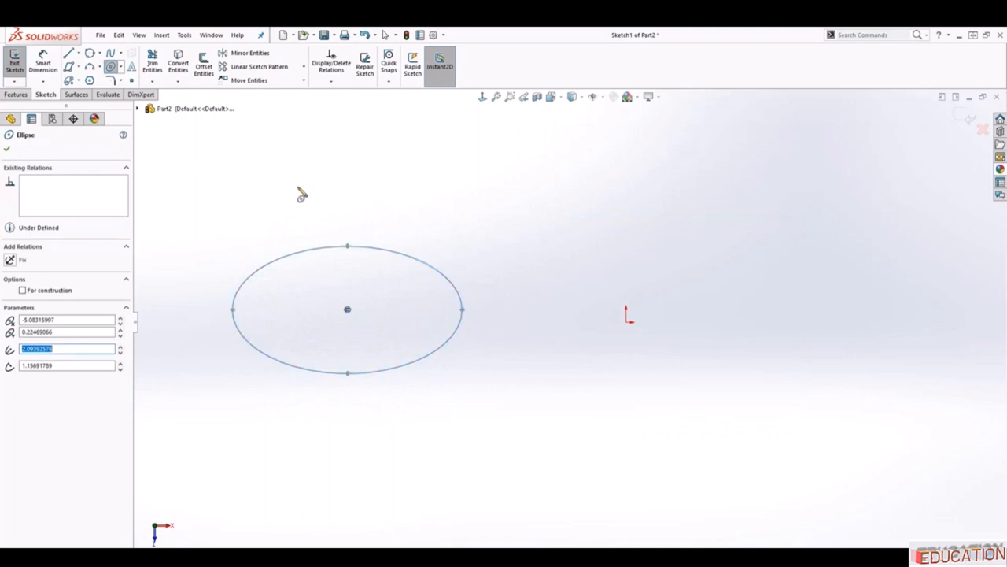
Step: Draw a smaller horizontal Ellipse above the first one, with radii of about 0.94 in and 0.55 in
click(295, 183)
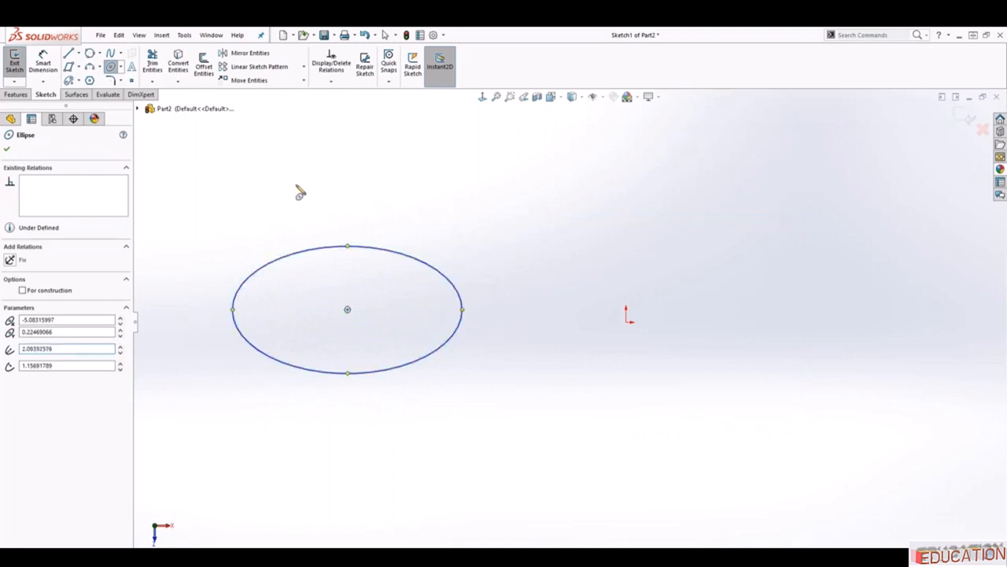
click(348, 185)
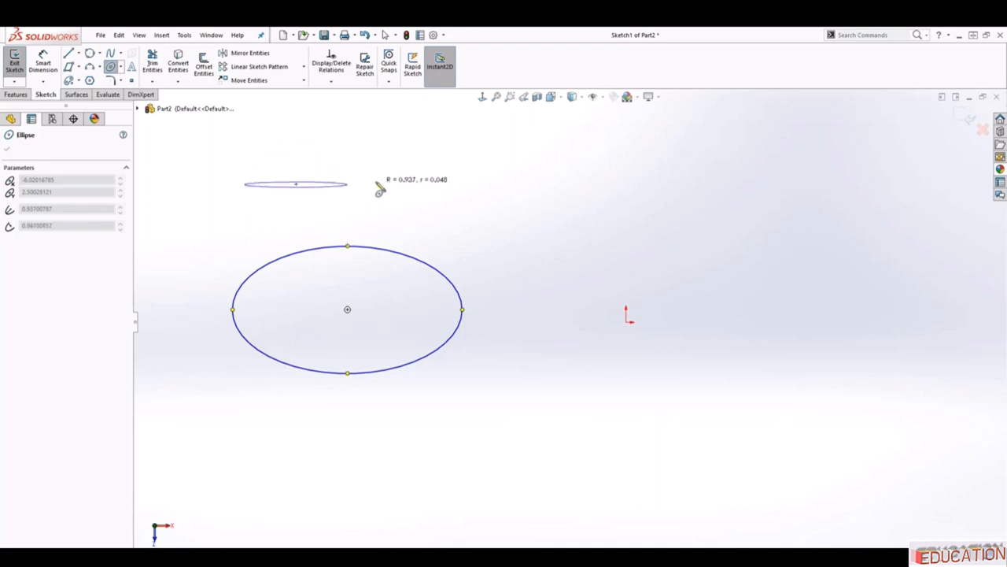
click(321, 157)
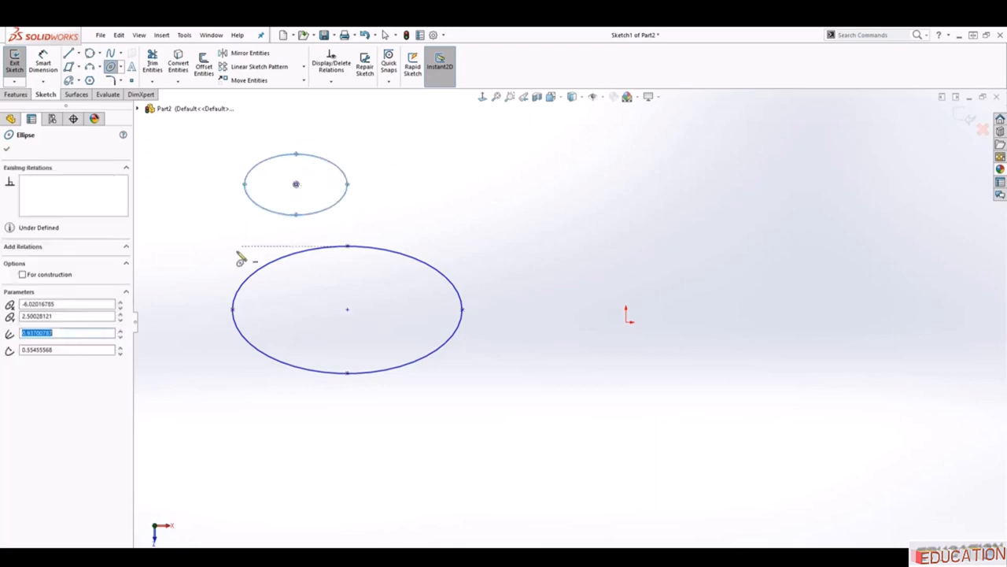
Step: Draw a Partial Ellipse centred above the origin, radii about 1.95 in and 1.11 in, spanning about 337° with an upper-right gap
click(122, 68)
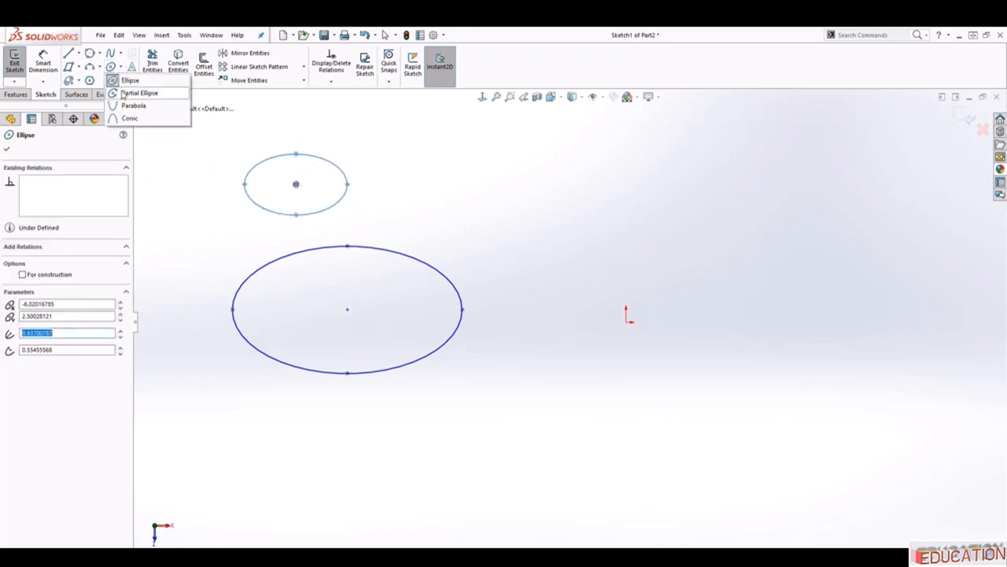
click(116, 93)
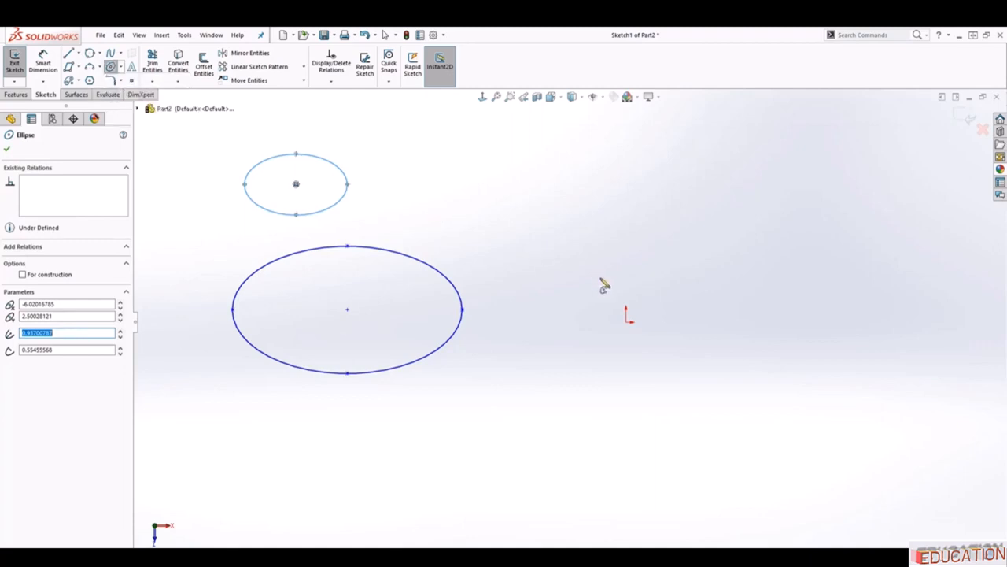
scroll(603, 279, up, 2)
click(608, 248)
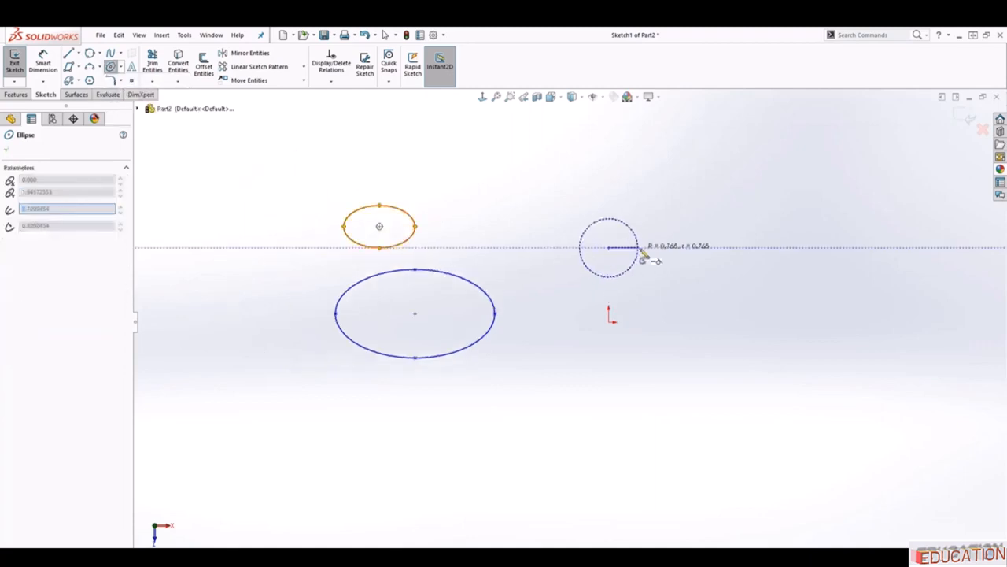
click(683, 249)
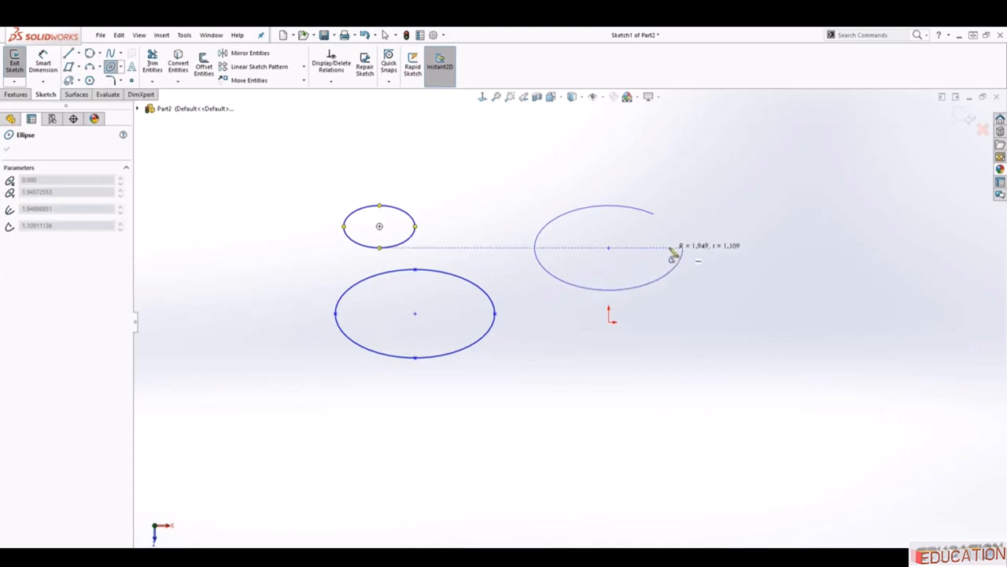
click(675, 232)
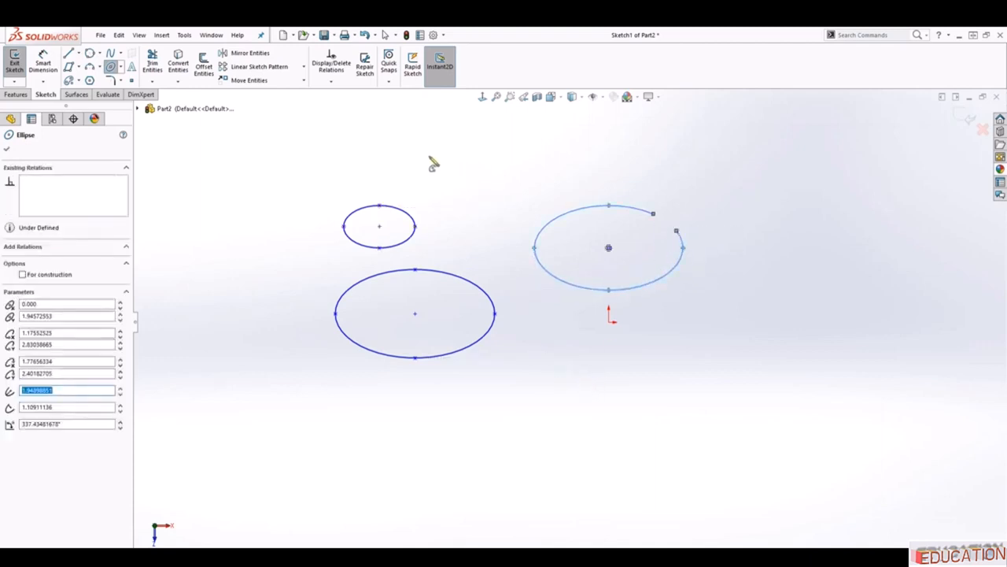
Step: Draw another Partial Ellipse above the small ellipse, radii about 2.11 in and 1.08 in, leaving a small gap at its upper right
key(z)
scroll(502, 174, down, 2)
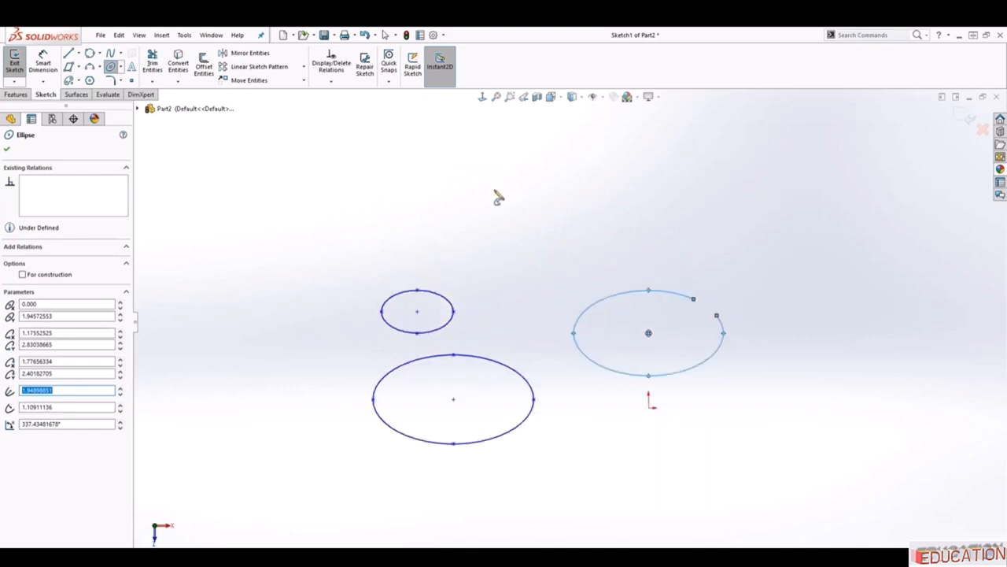
click(418, 207)
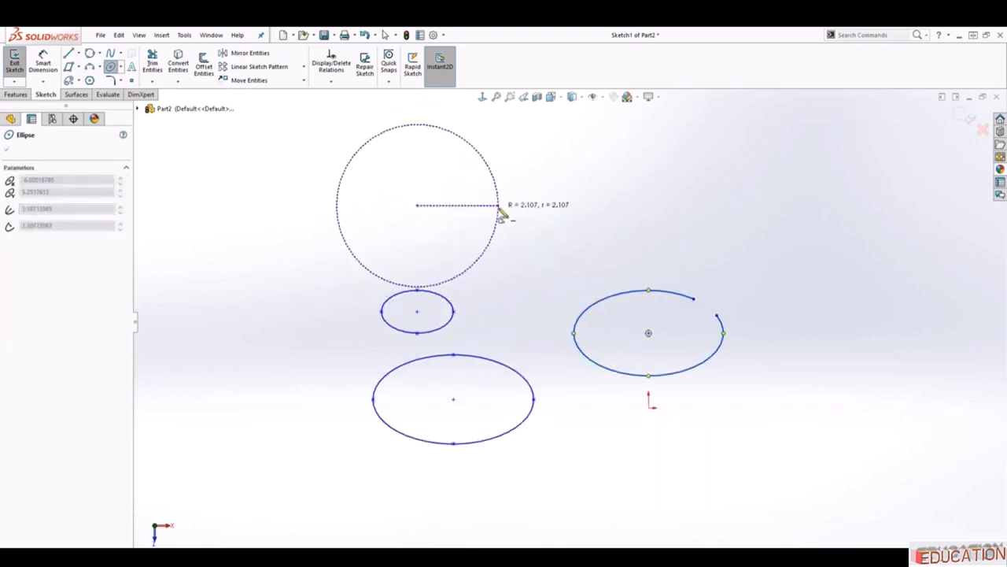
click(499, 206)
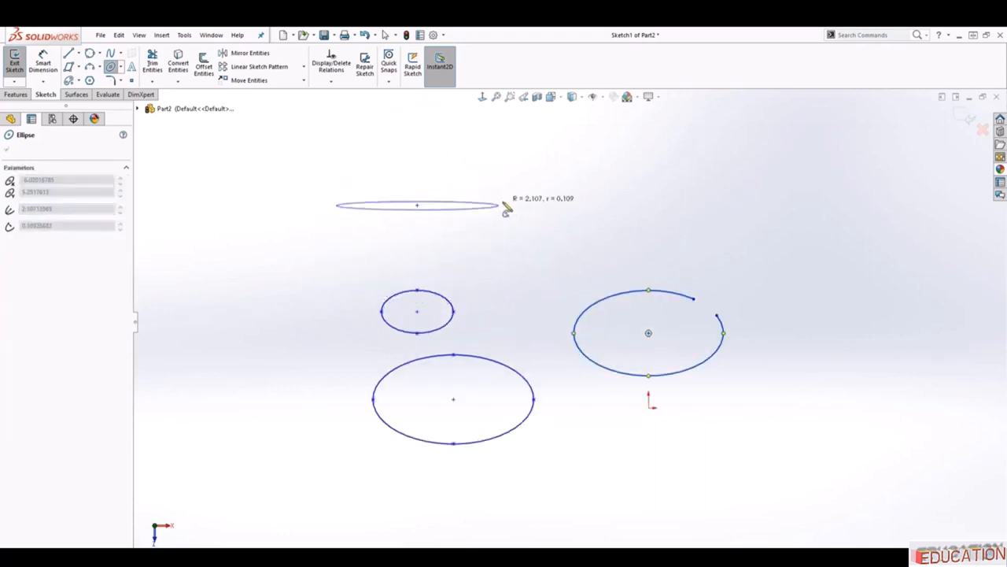
click(457, 167)
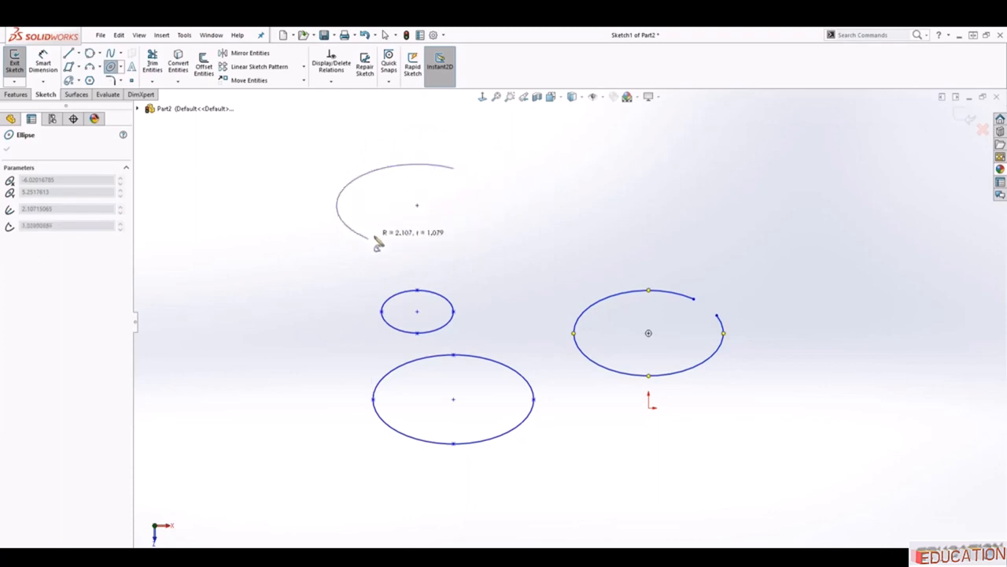
click(481, 181)
scroll(654, 218, down, 2)
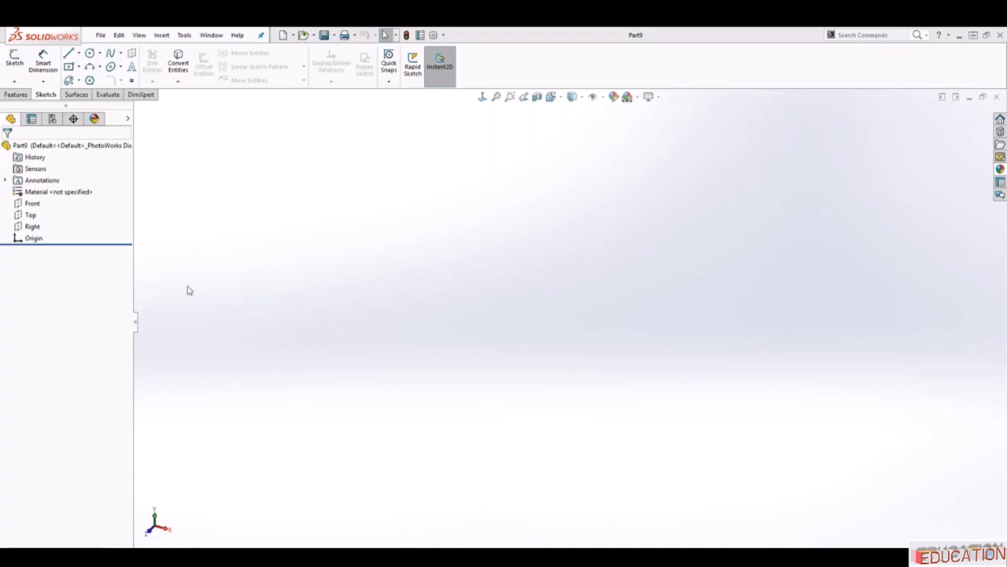
Step: Start a sketch on the Front plane and draw a Center Rectangle centred on the origin
click(33, 204)
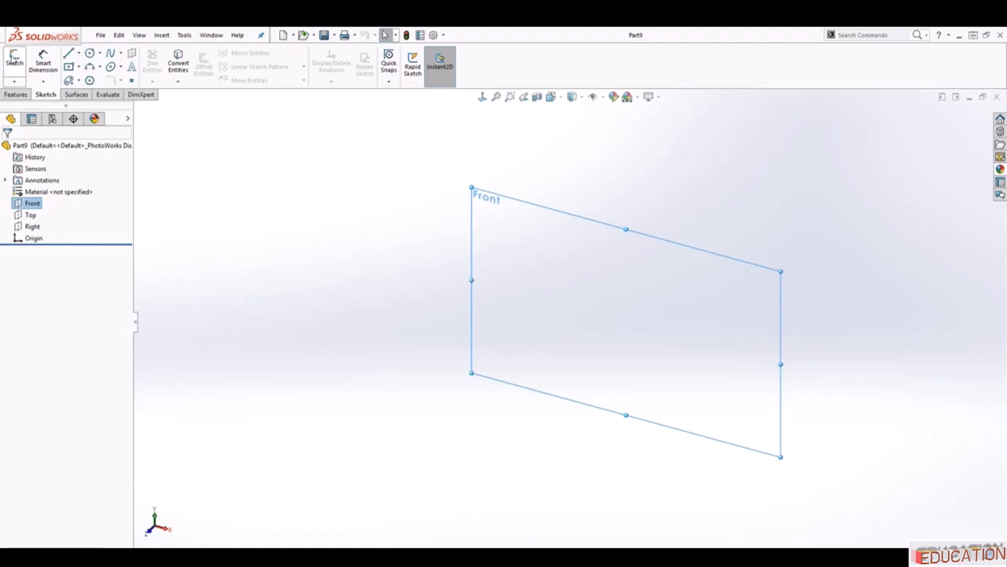
click(14, 62)
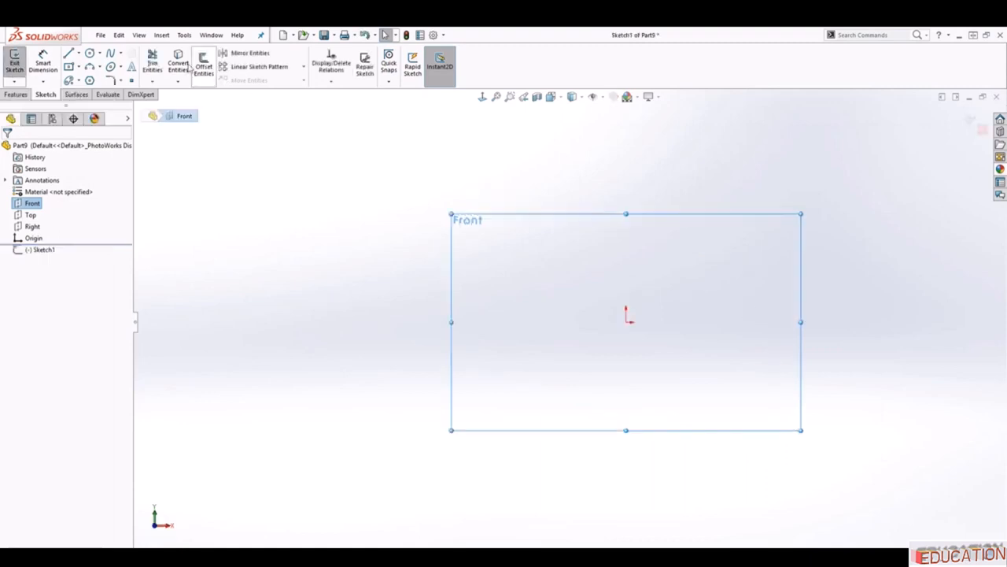
click(68, 67)
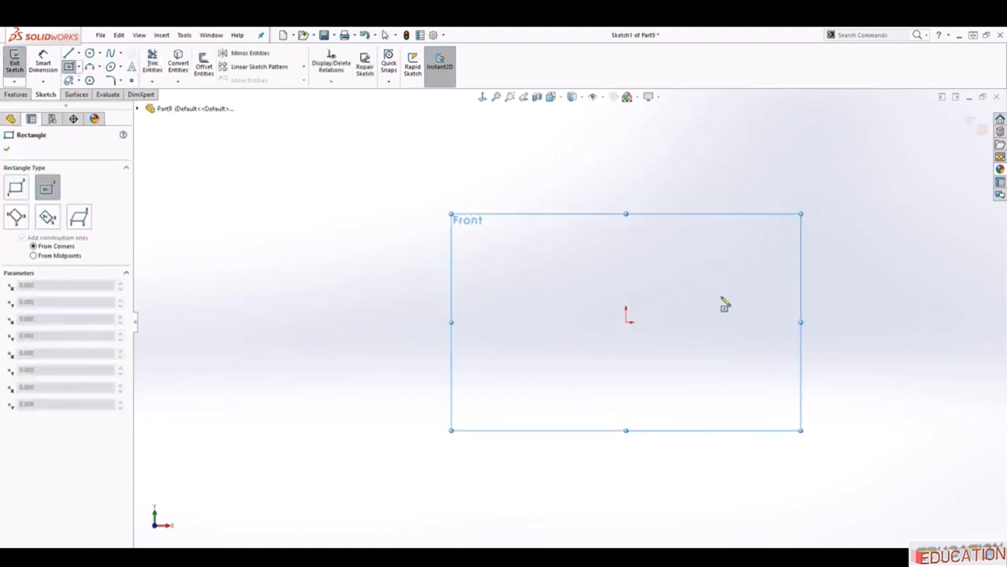
click(625, 321)
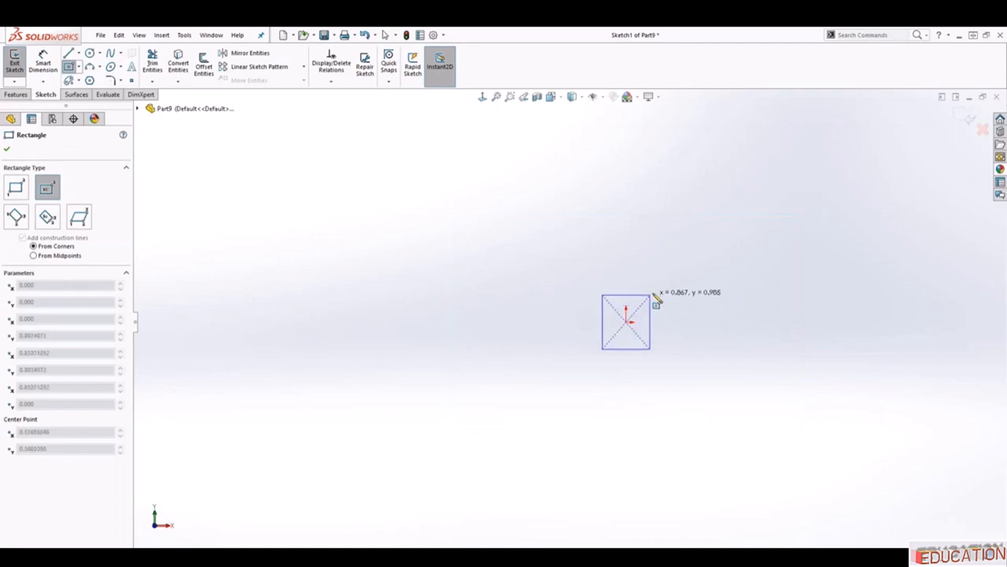
click(718, 244)
key(Escape)
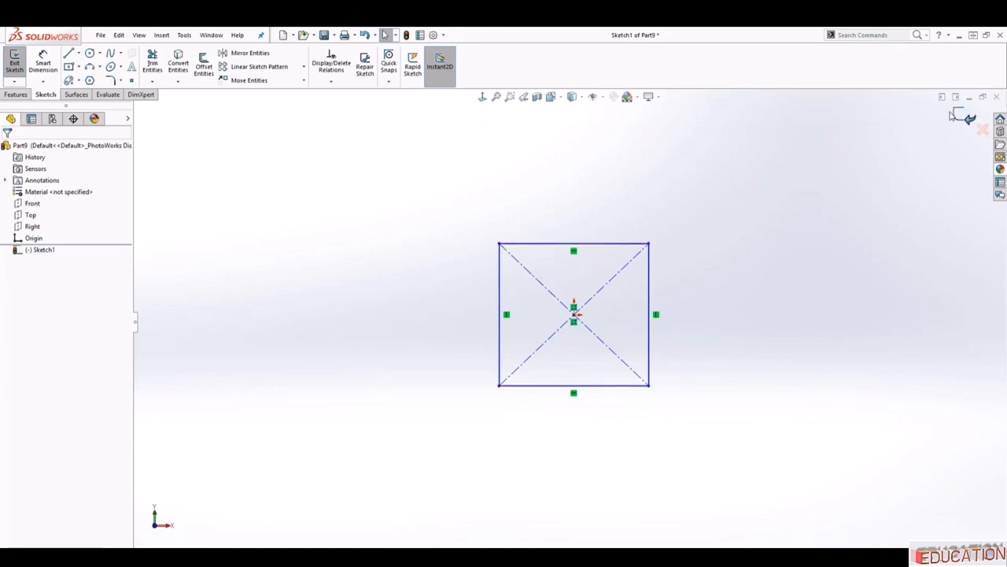
Step: Exit the rectangle sketch and reopen Sketch1 for editing
click(964, 116)
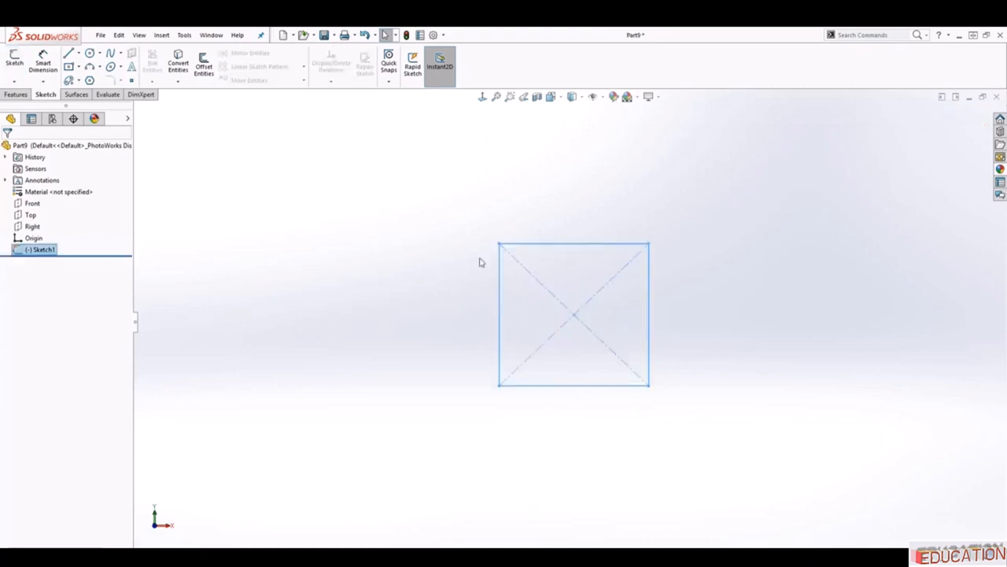
right_click(44, 251)
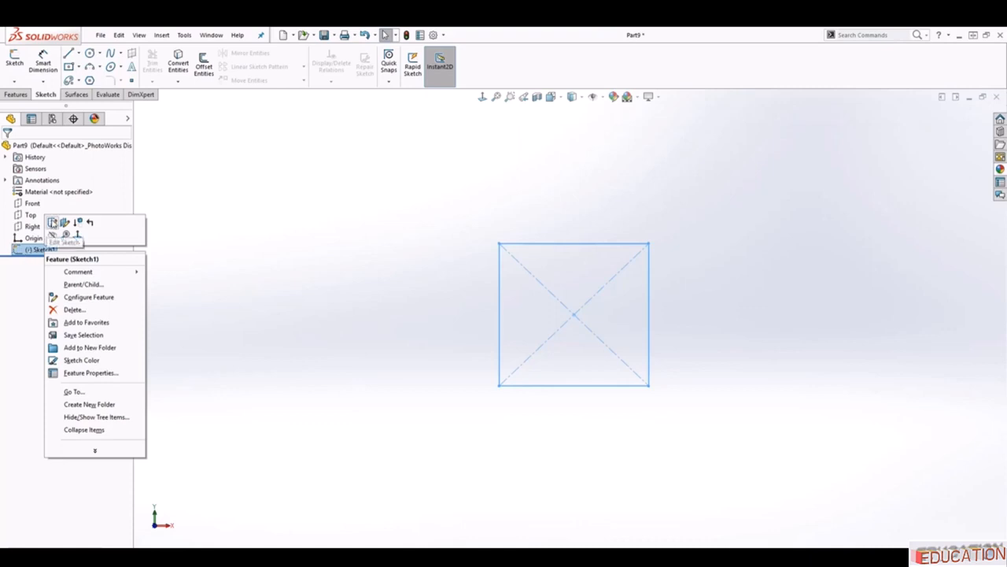
click(52, 223)
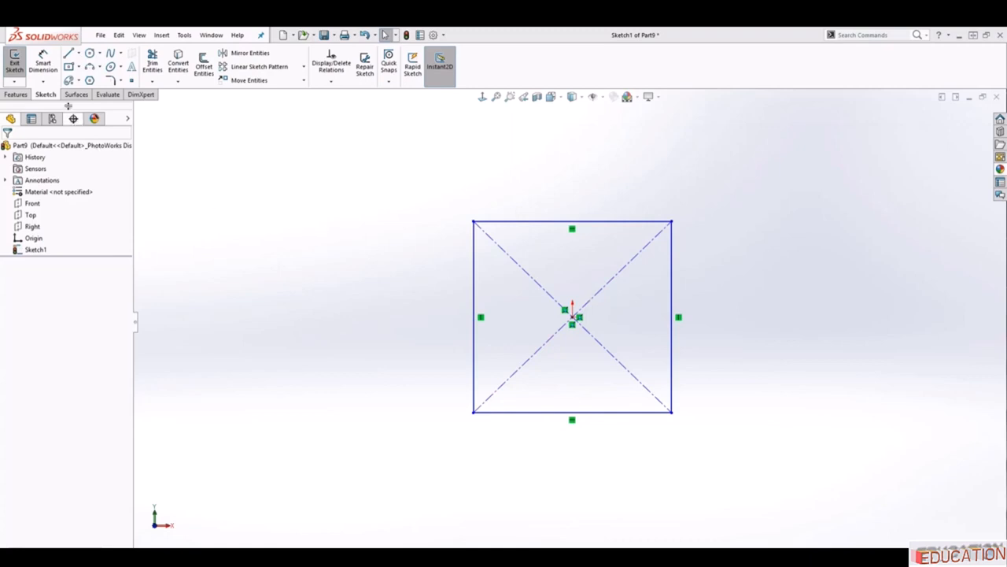
Step: Add a Smart Dimension above the rectangle's top edge and set its width to 6 in
click(45, 63)
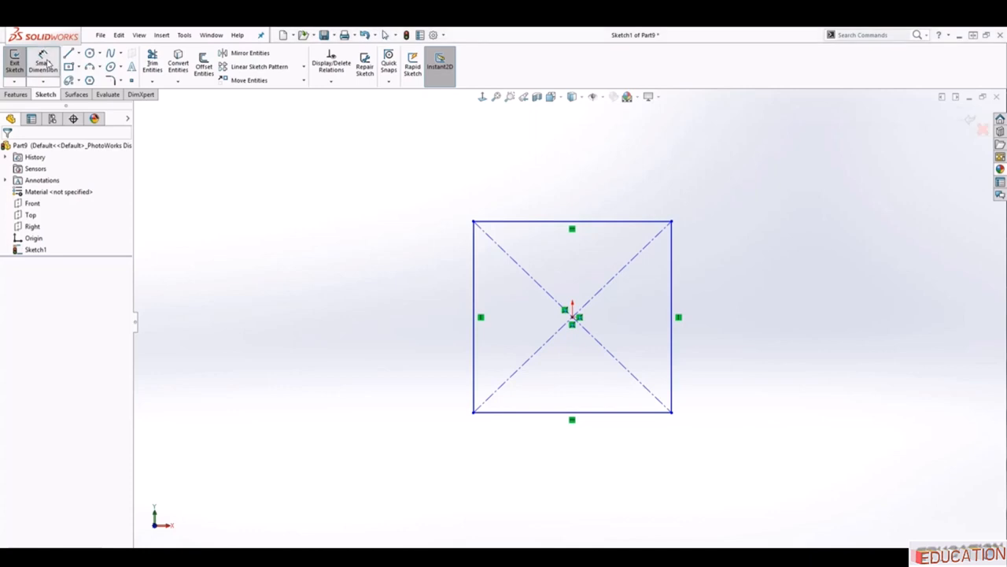
click(518, 221)
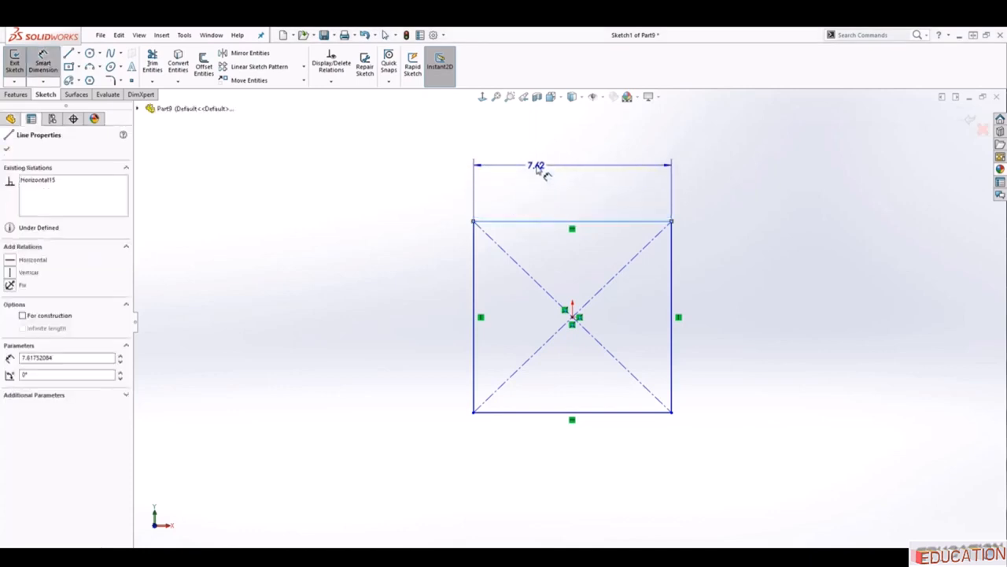
click(536, 165)
text(6)
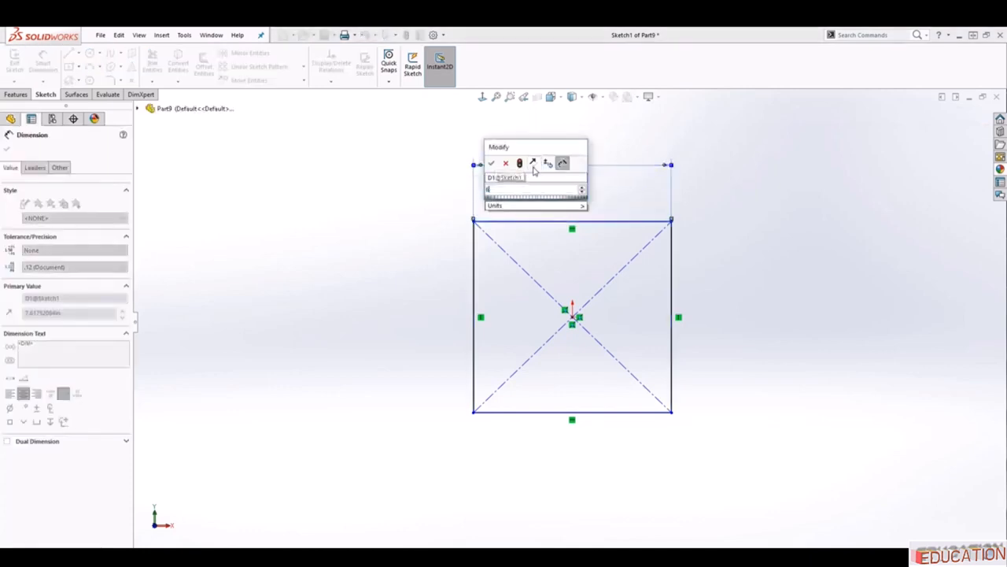
key(Return)
click(585, 190)
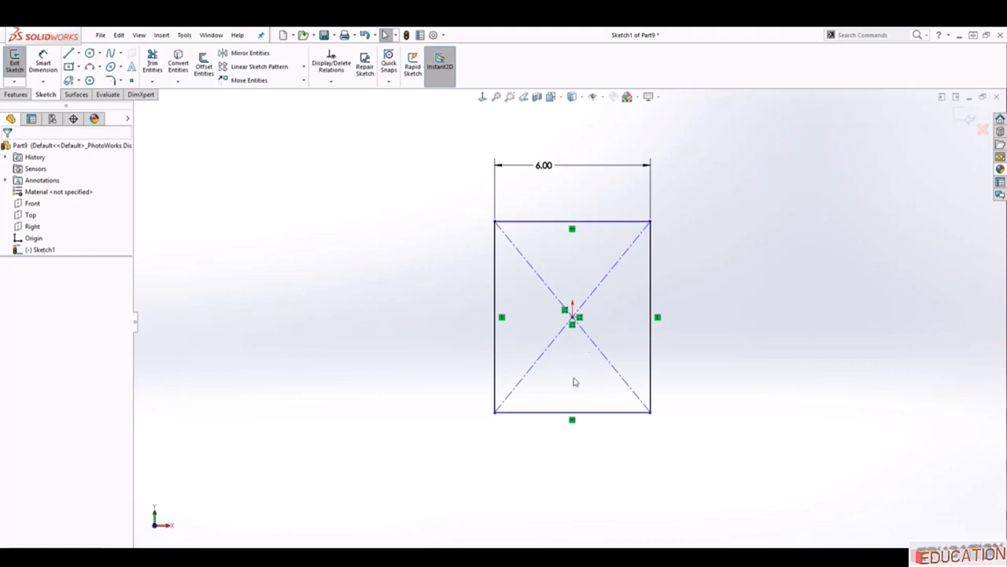
Step: Stretch the rectangle taller, dimension the distance between its top and bottom edges, and set the height to 5 in
drag(650, 222, 607, 218)
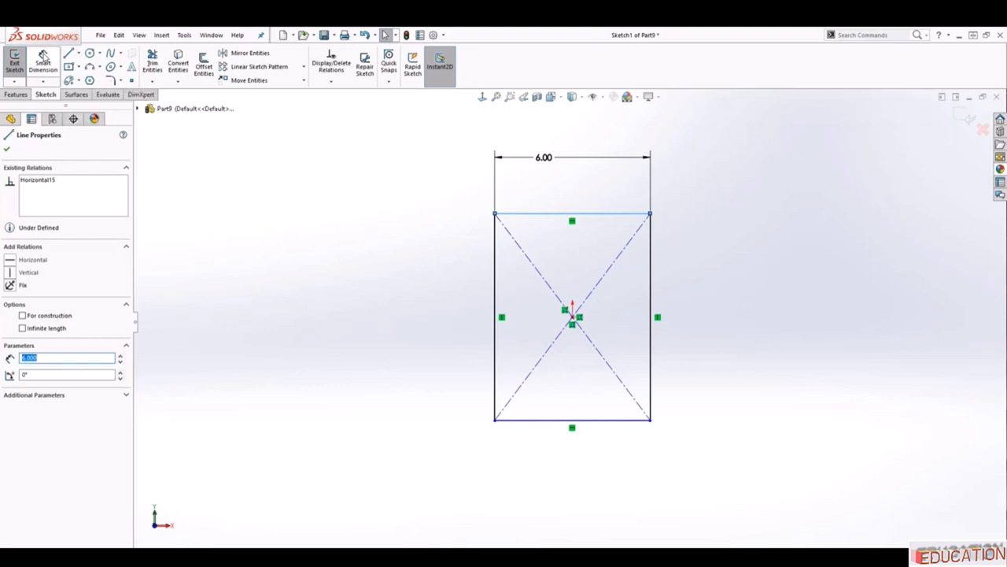
click(43, 57)
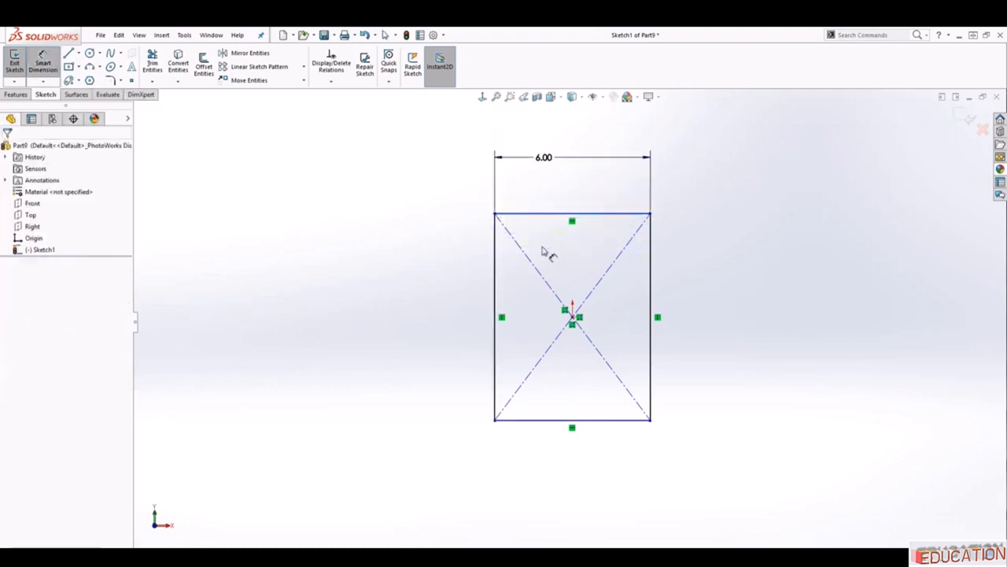
key(Escape)
click(43, 61)
click(587, 216)
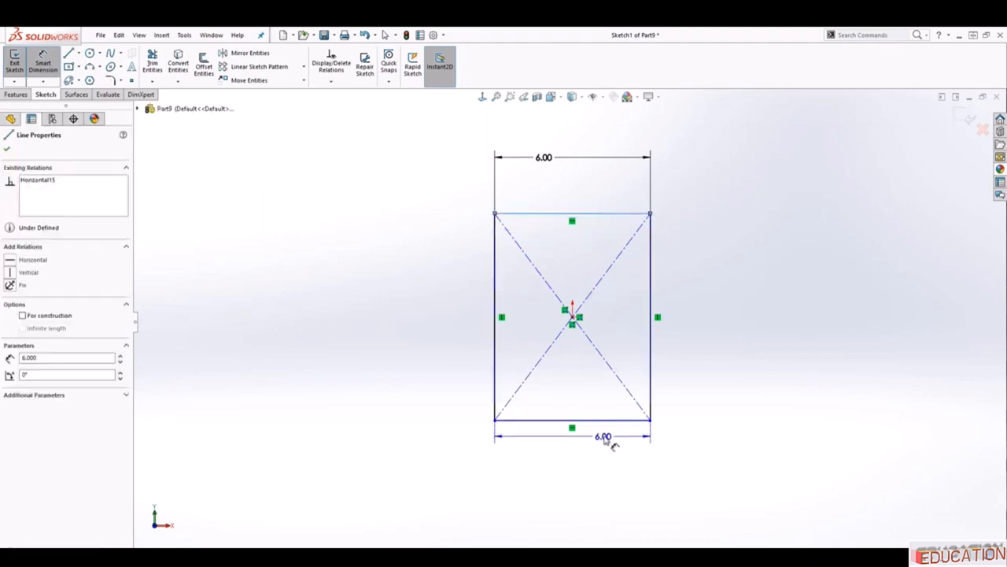
click(607, 421)
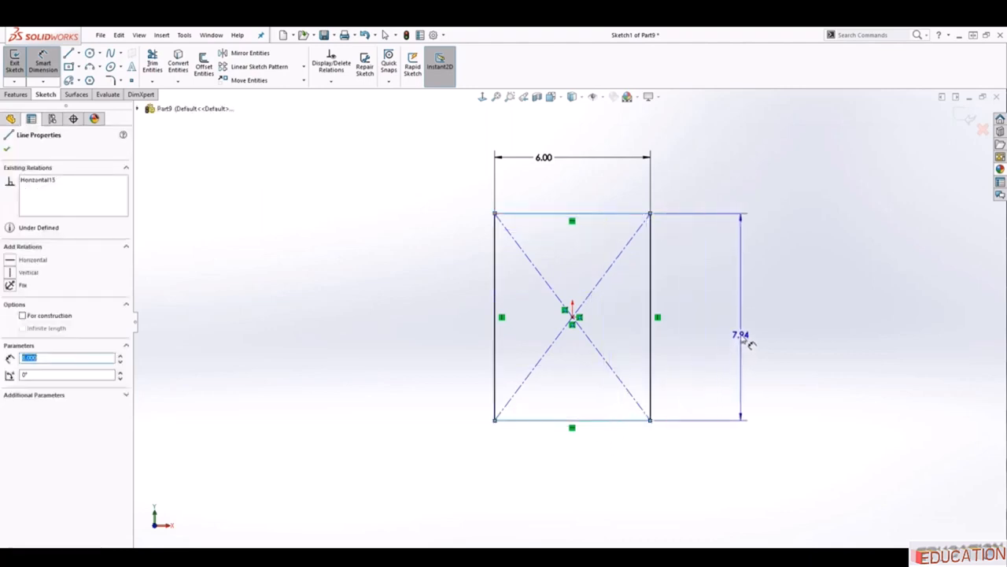
click(740, 335)
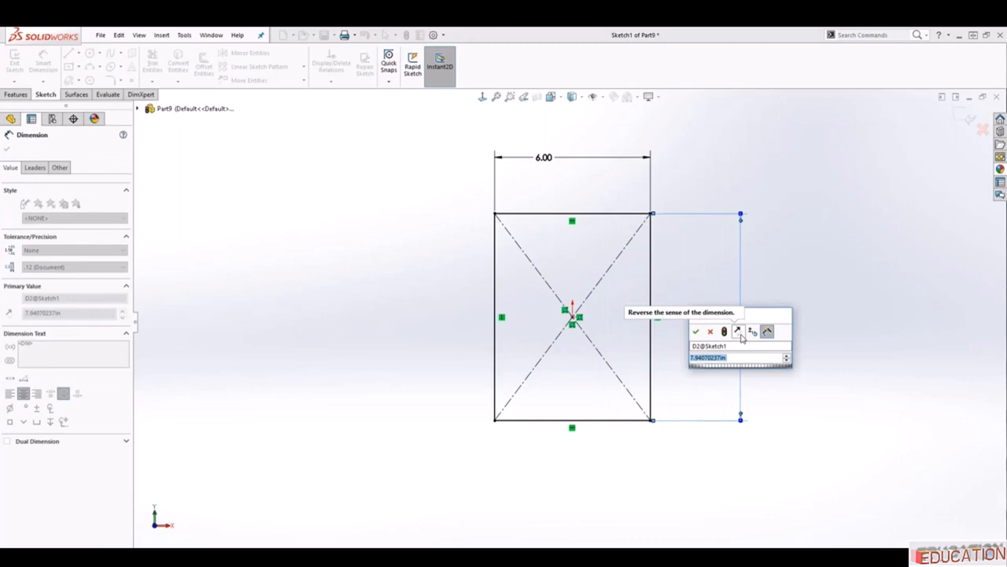
text(5)
key(Return)
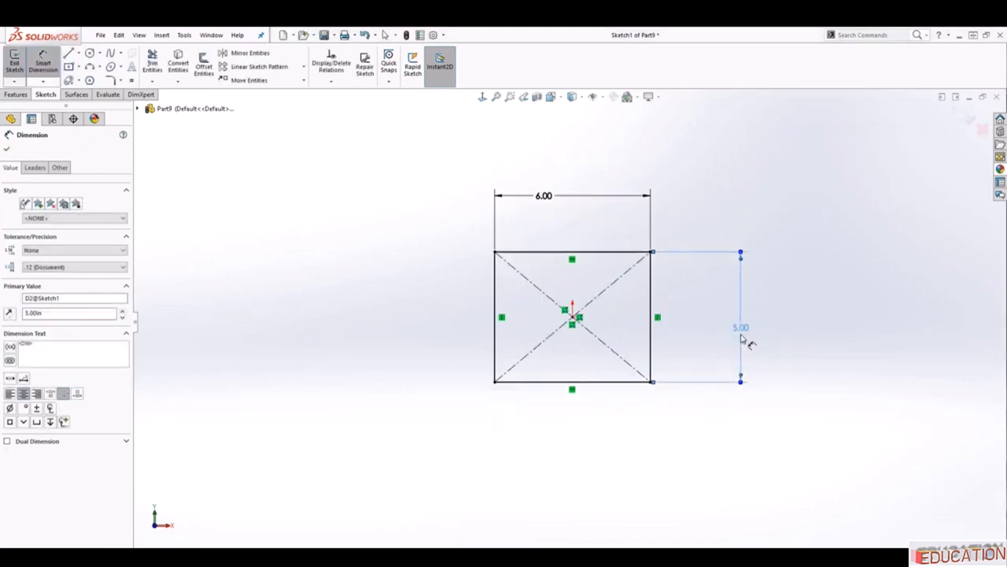
key(Escape)
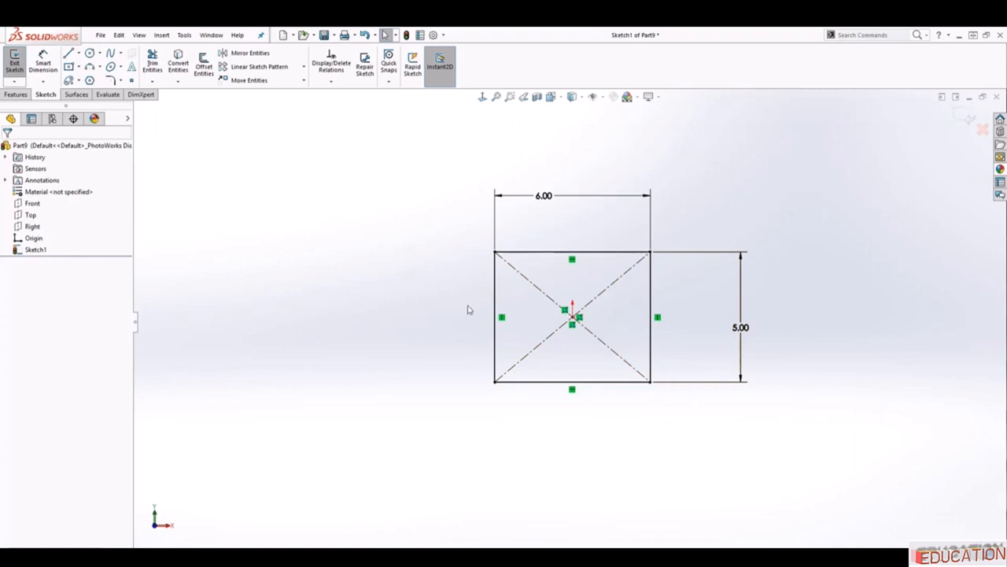
Step: Delete all the sketch geometry and draw a closed upright rectangle with the Line tool right of the origin, about 2.47 by 4.95 in
drag(407, 142, 807, 431)
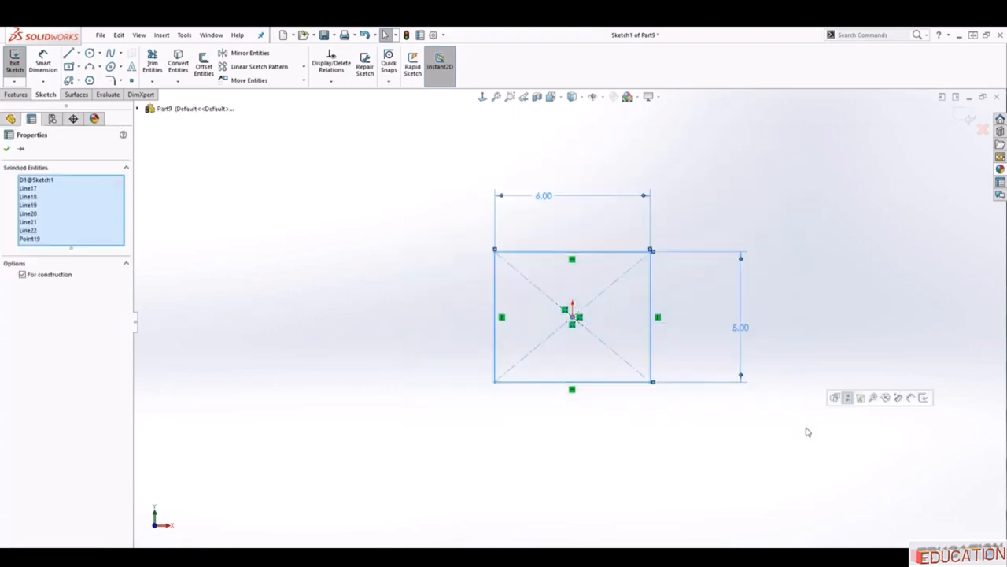
key(Delete)
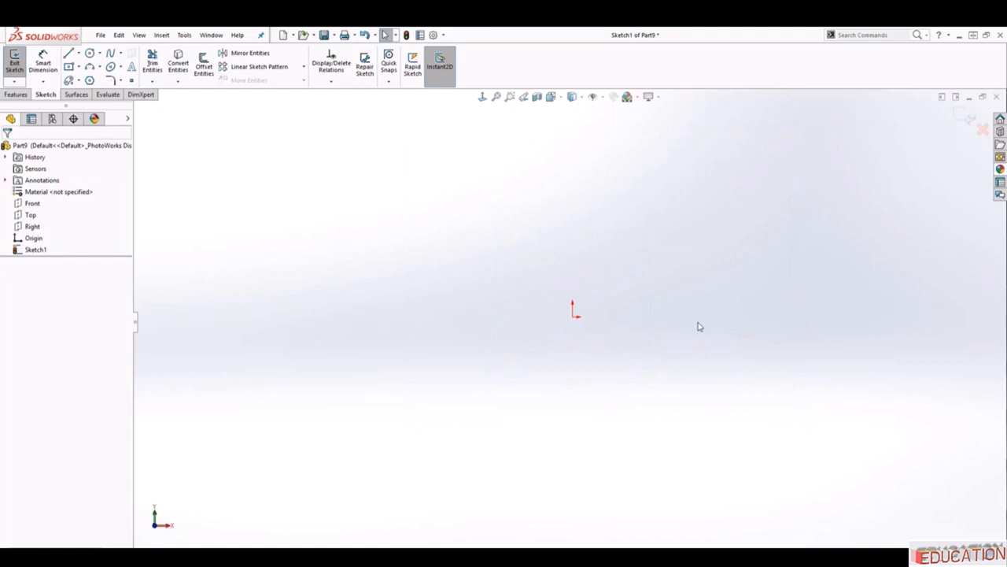
click(68, 53)
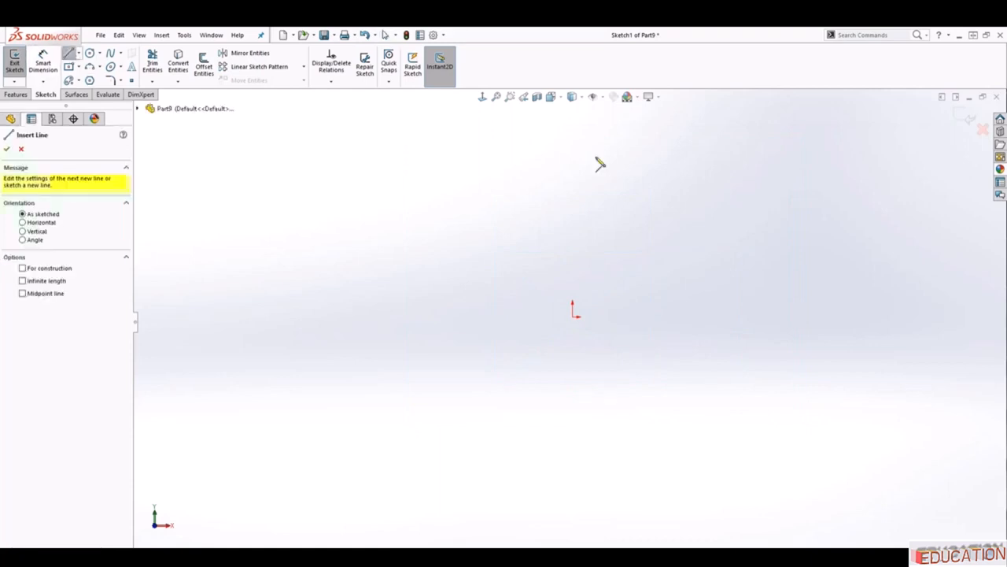
click(706, 181)
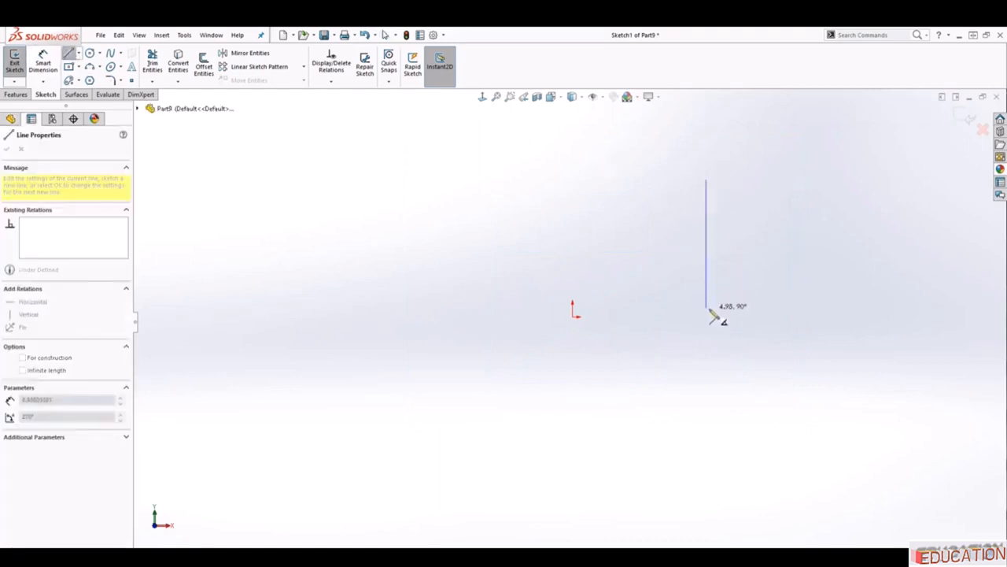
click(705, 308)
click(770, 308)
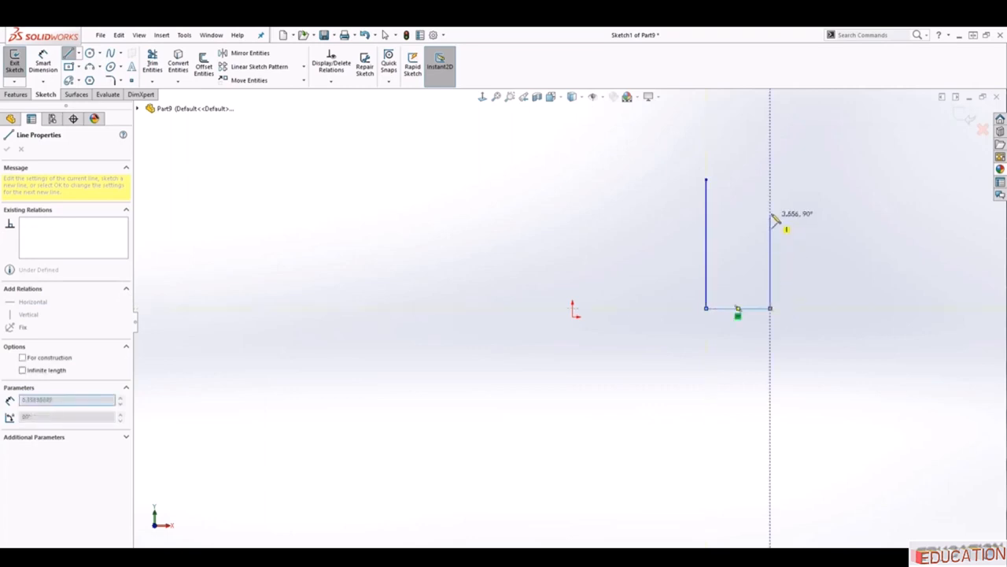
click(770, 180)
click(706, 181)
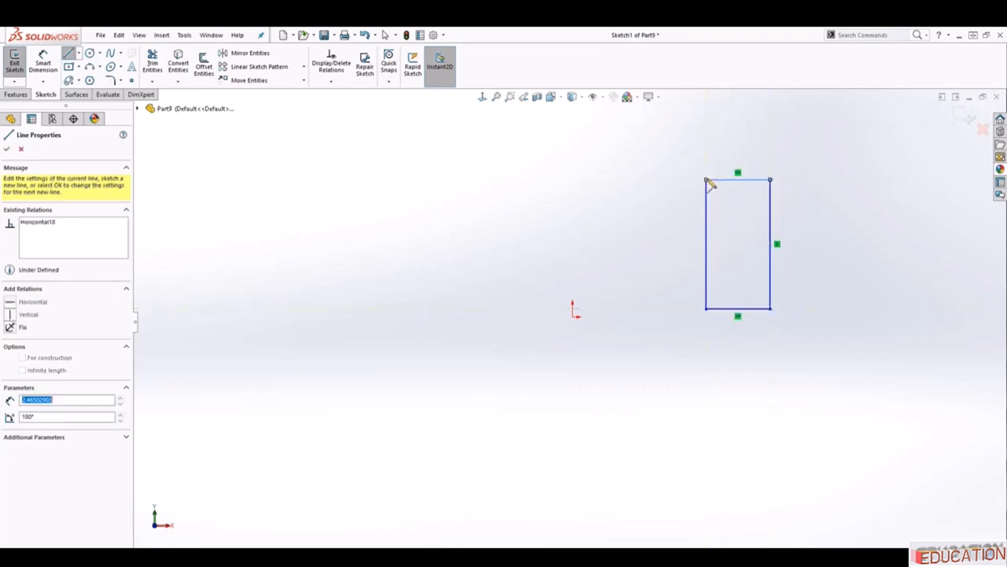
key(Escape)
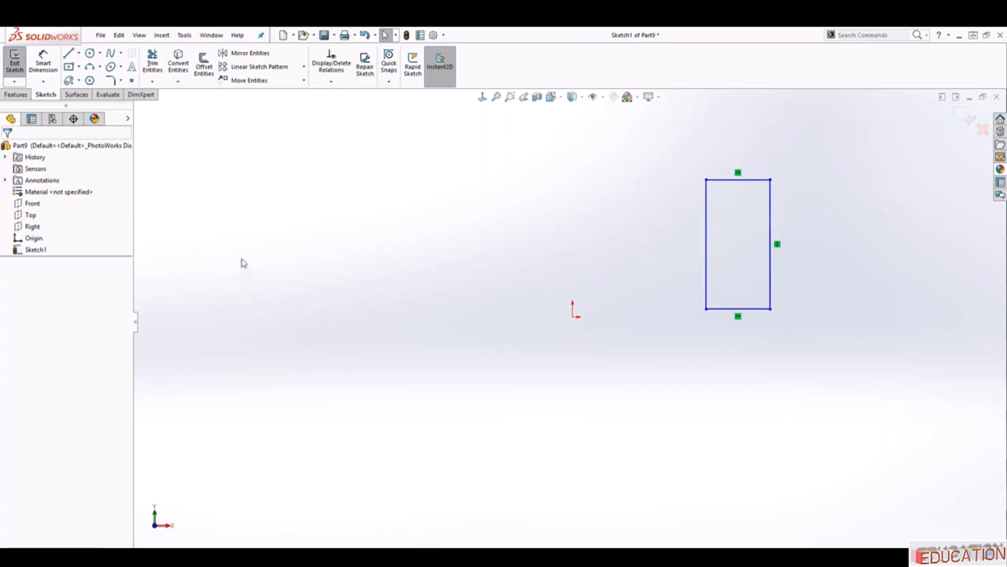
Step: Dimension the horizontal distance from the origin to the rectangle's left edge and set it to 5 in
click(43, 61)
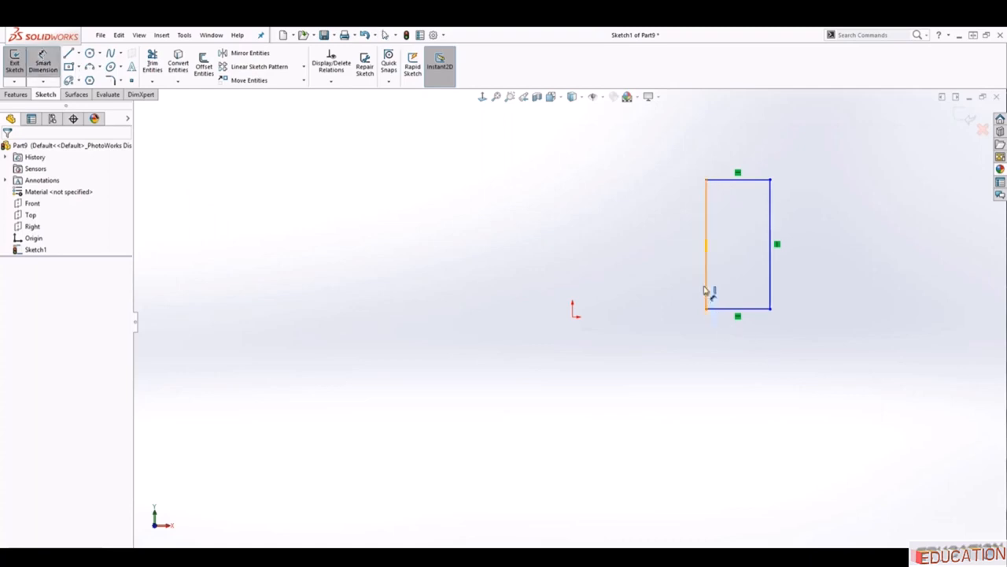
drag(708, 295, 573, 318)
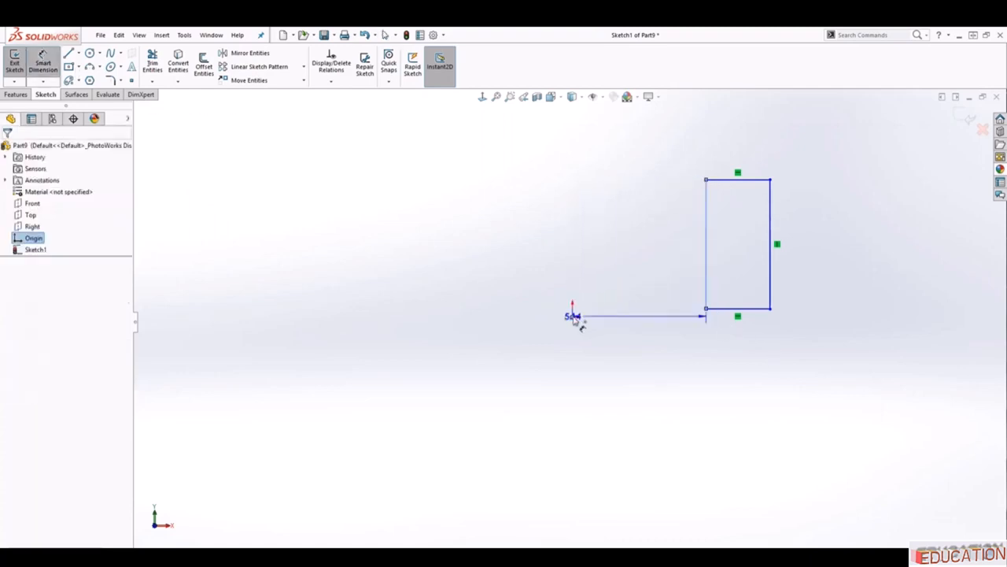
click(626, 377)
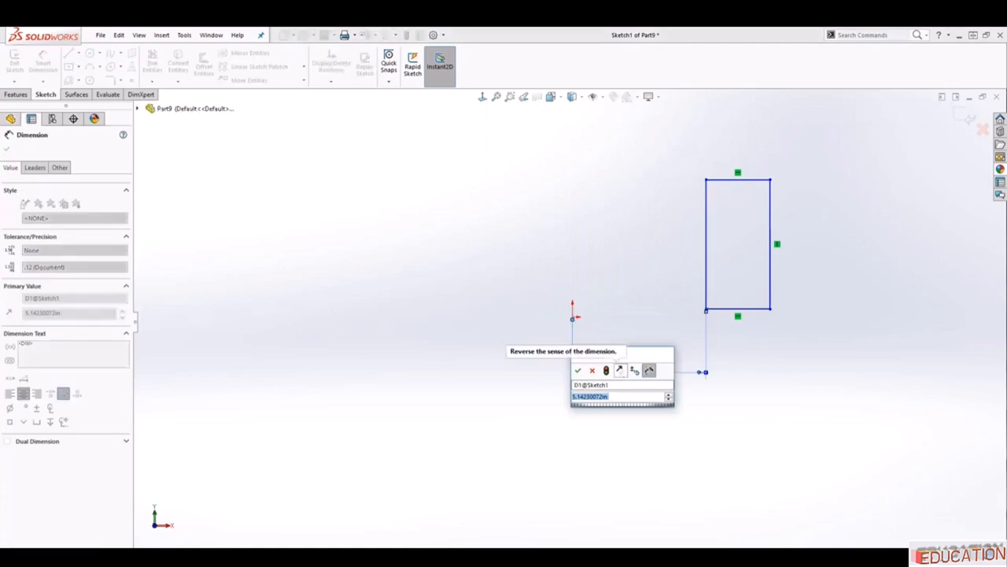
key(Return)
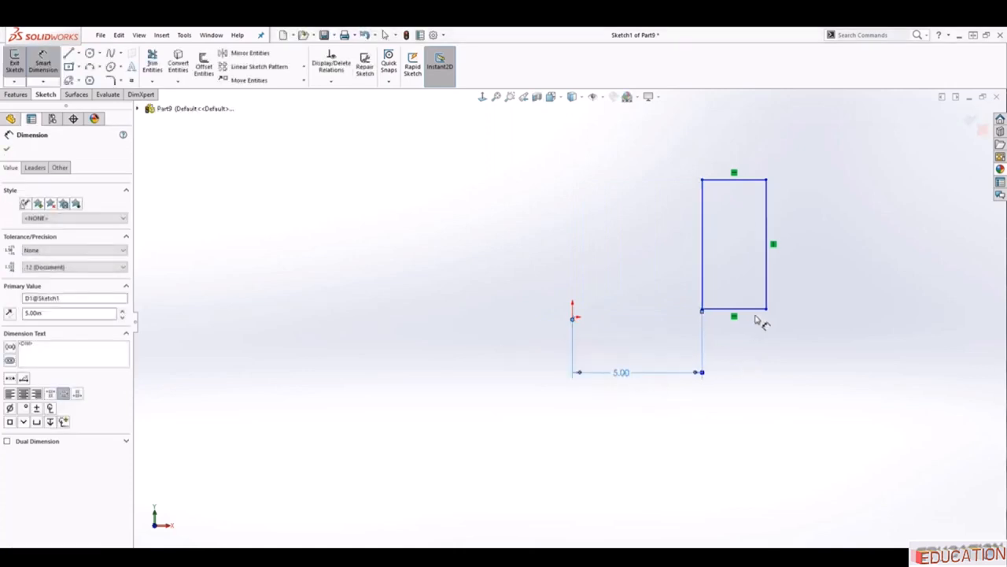
Step: Dimension the rectangle's left edge and set its length to 6 in
click(704, 233)
click(665, 235)
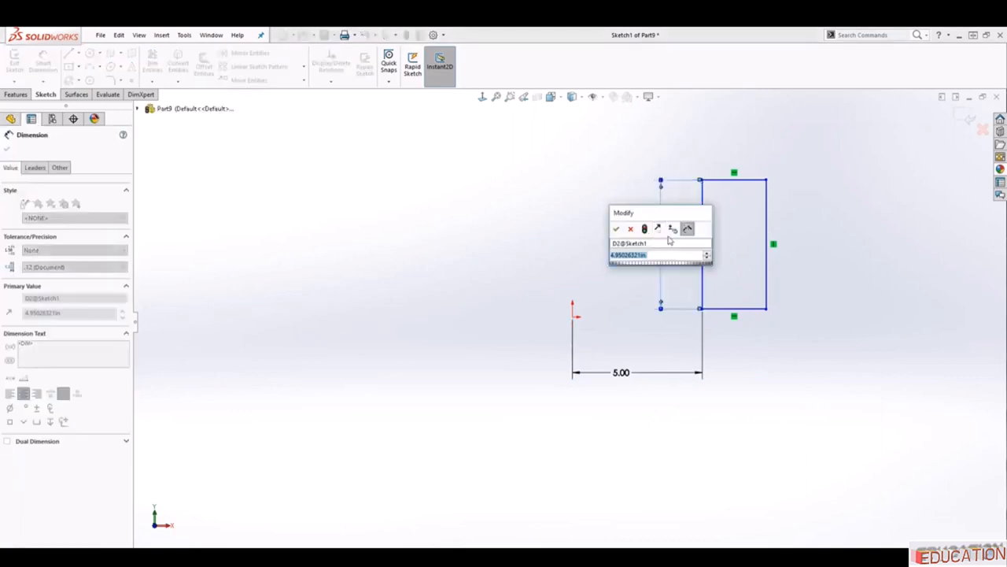
text(6)
key(Return)
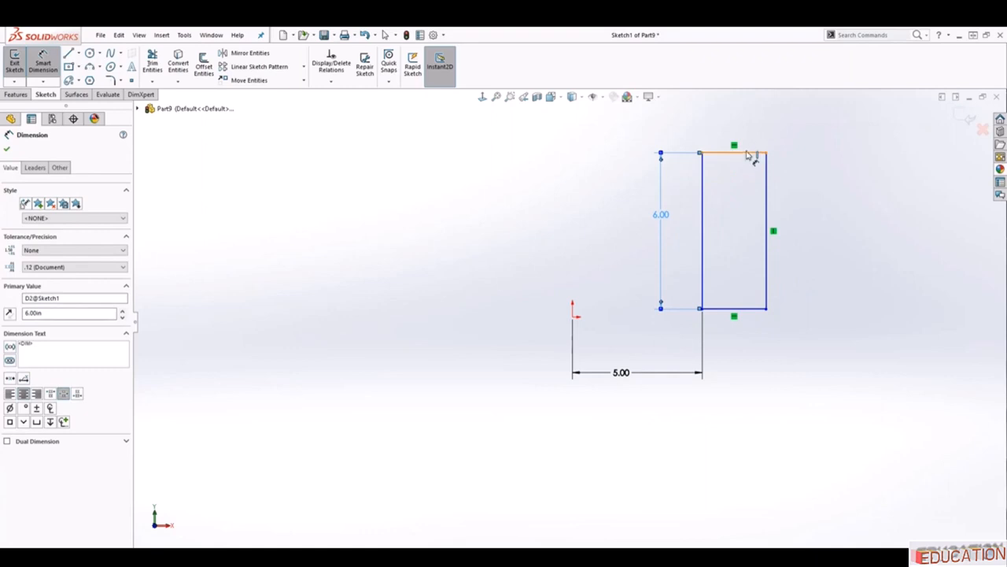
Step: Dimension the rectangle's bottom edge below the shape and set its length to 3 in
click(751, 313)
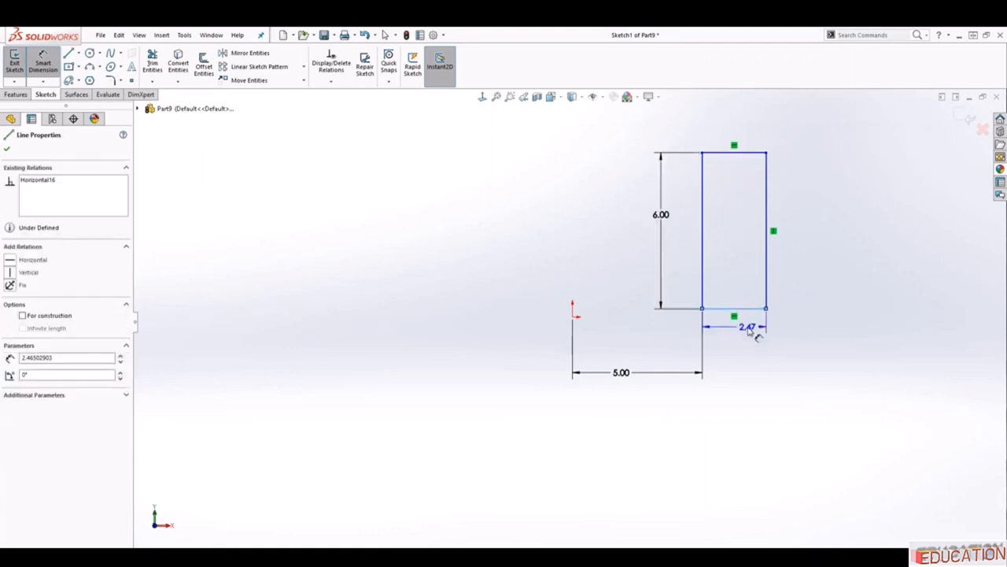
click(749, 343)
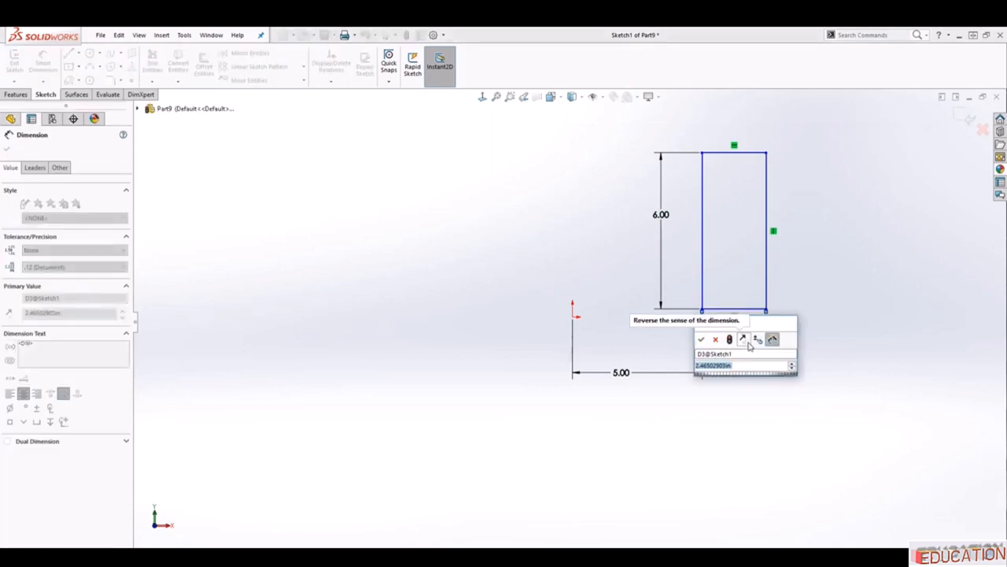
text(3)
key(Return)
key(Escape)
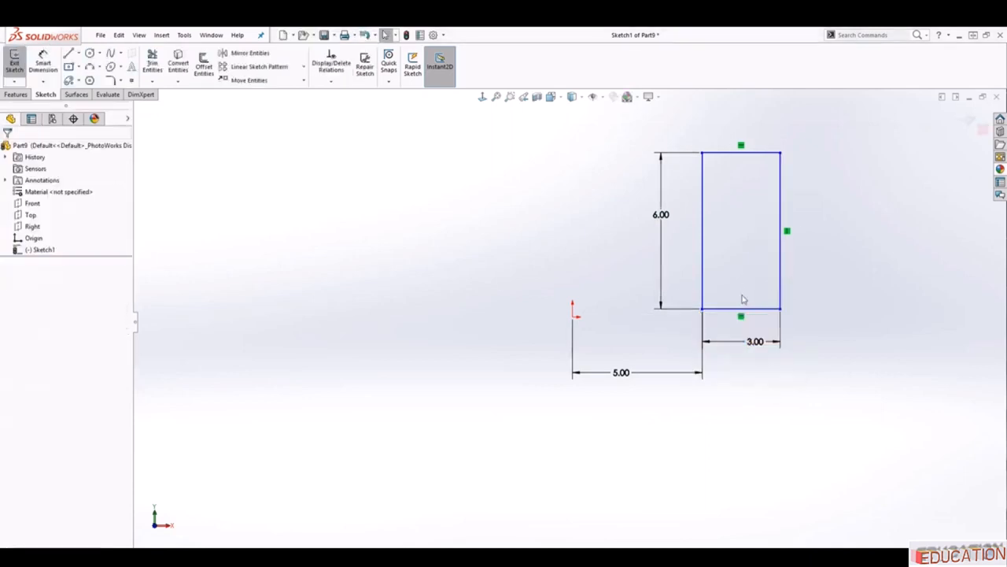
Step: Add a Horizontal relation between the rectangle's lower-left corner and the origin
click(703, 309)
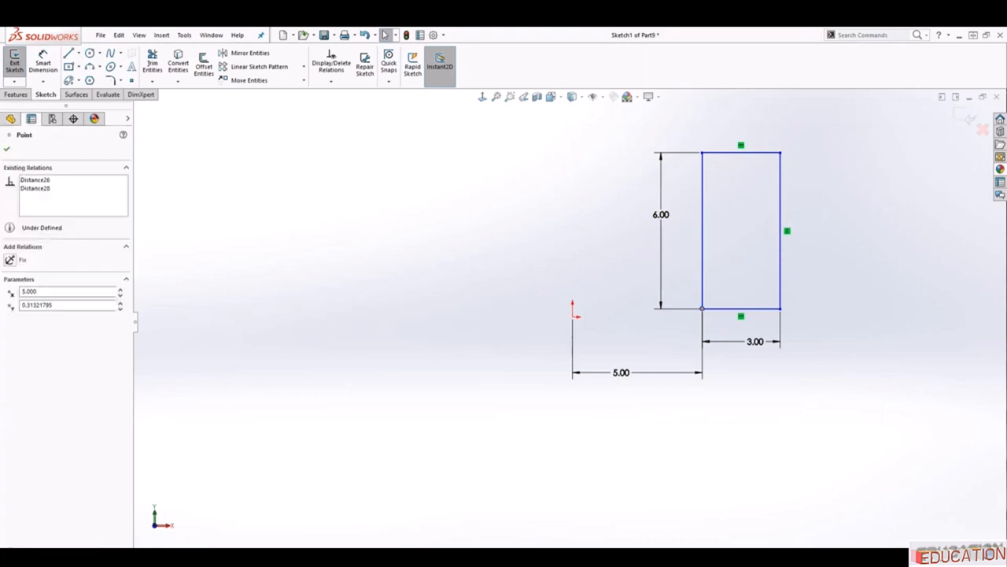
ctrl+click(574, 317)
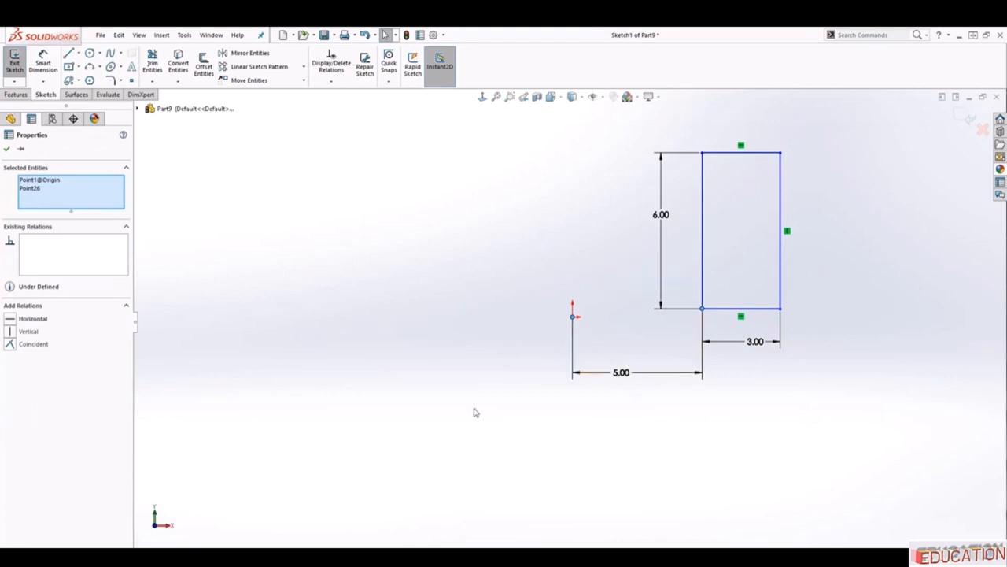
click(11, 319)
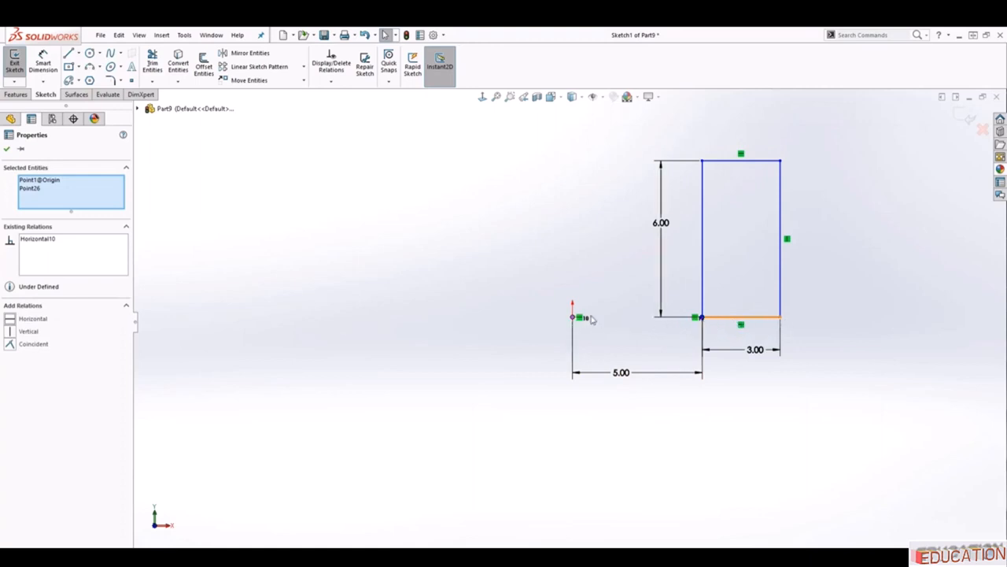
click(749, 407)
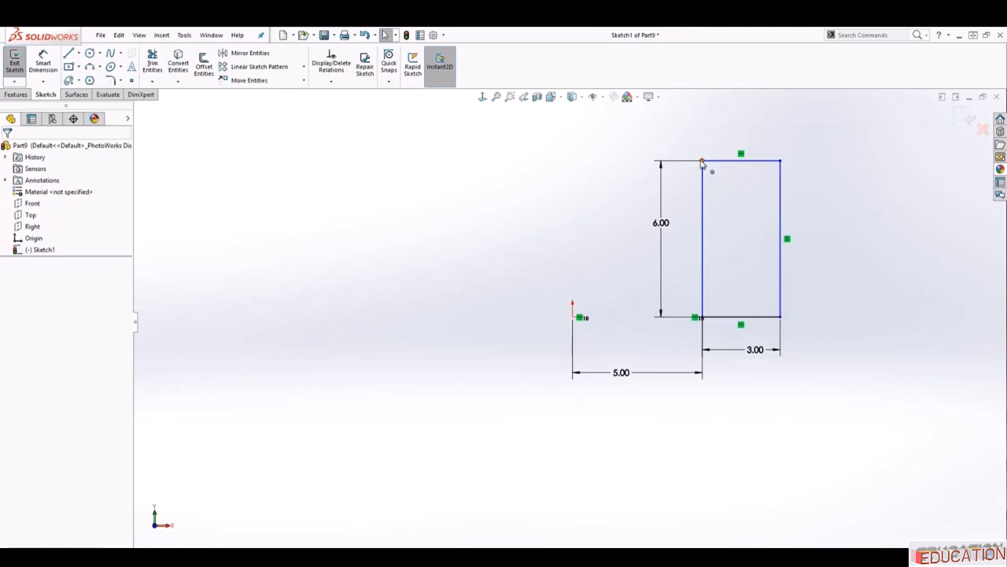
Step: Pull the rectangle's upper-left corner outward to tilt the left edge, then add a Vertical relation to that edge
drag(701, 161, 690, 143)
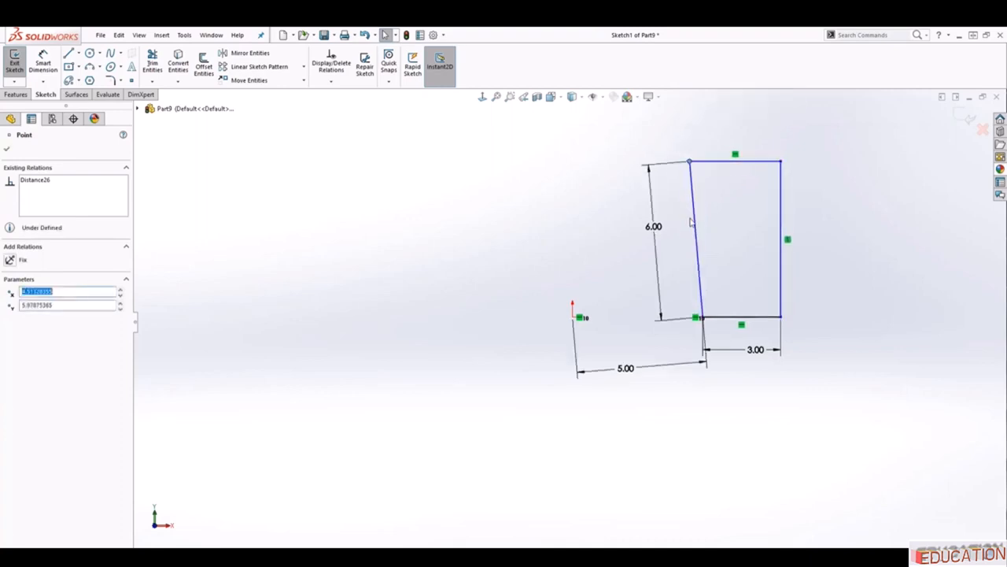
click(697, 203)
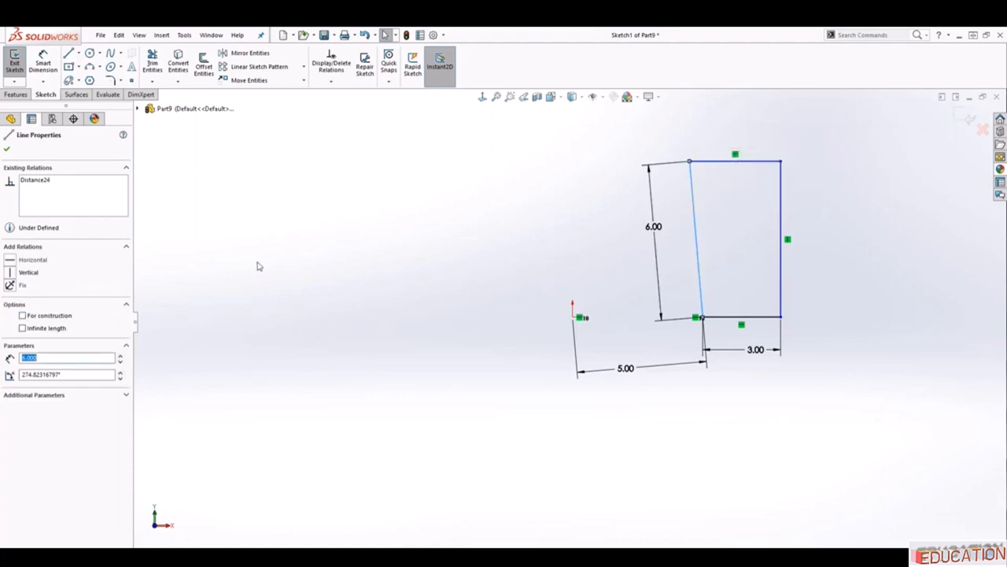
click(9, 272)
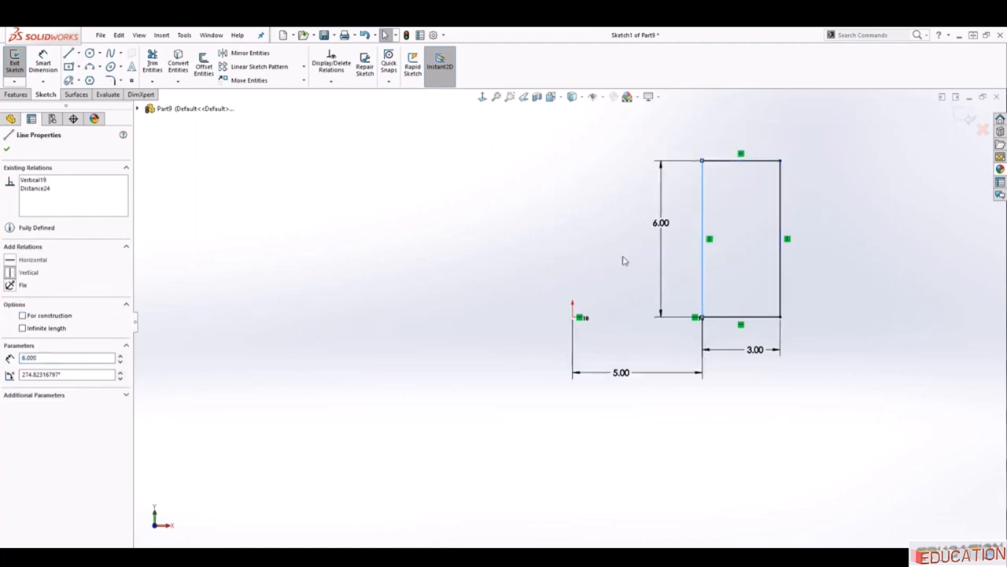
click(858, 352)
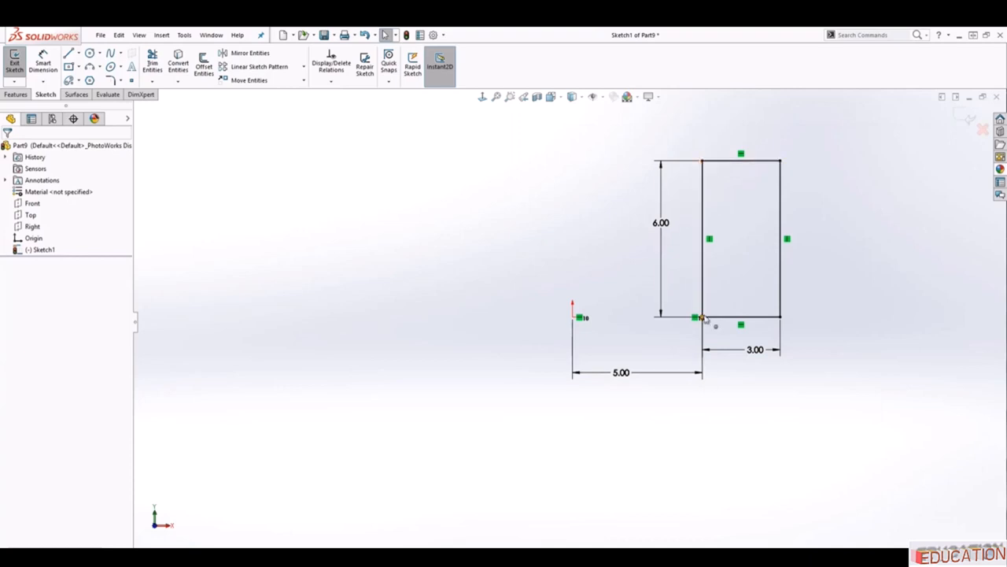
Step: Rebuild the part to close the rectangle sketch
click(406, 34)
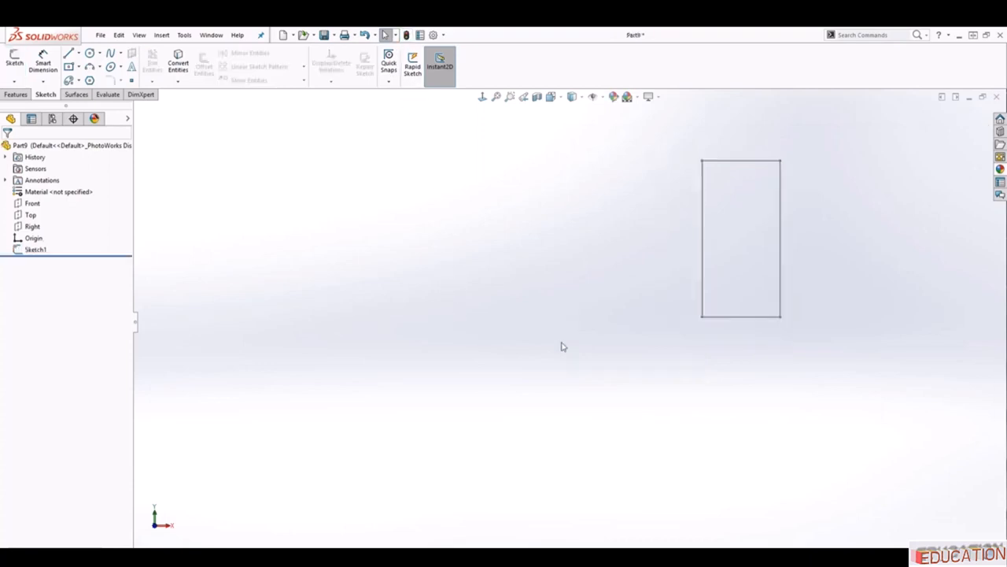
scroll(806, 206, down, 1)
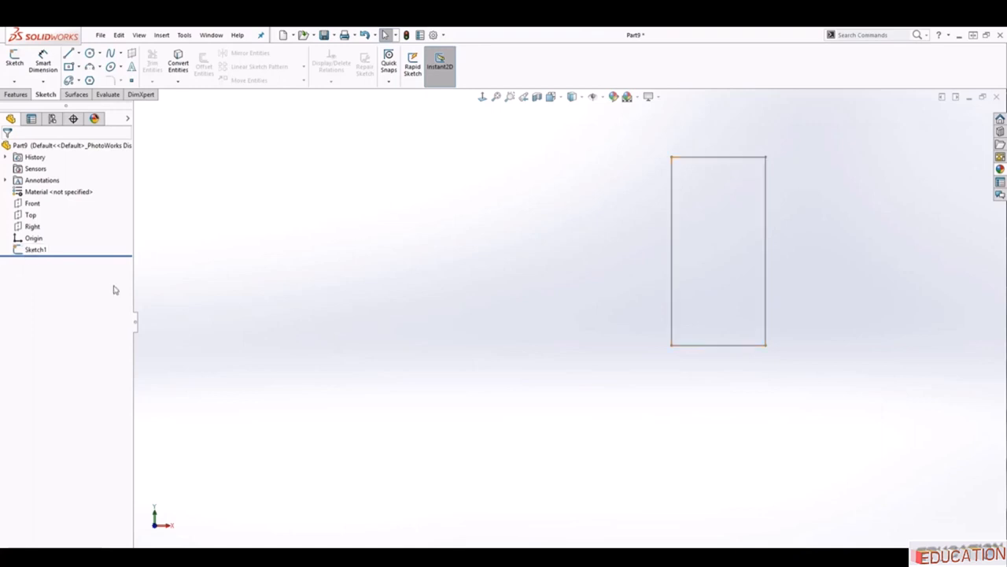
right_click(41, 250)
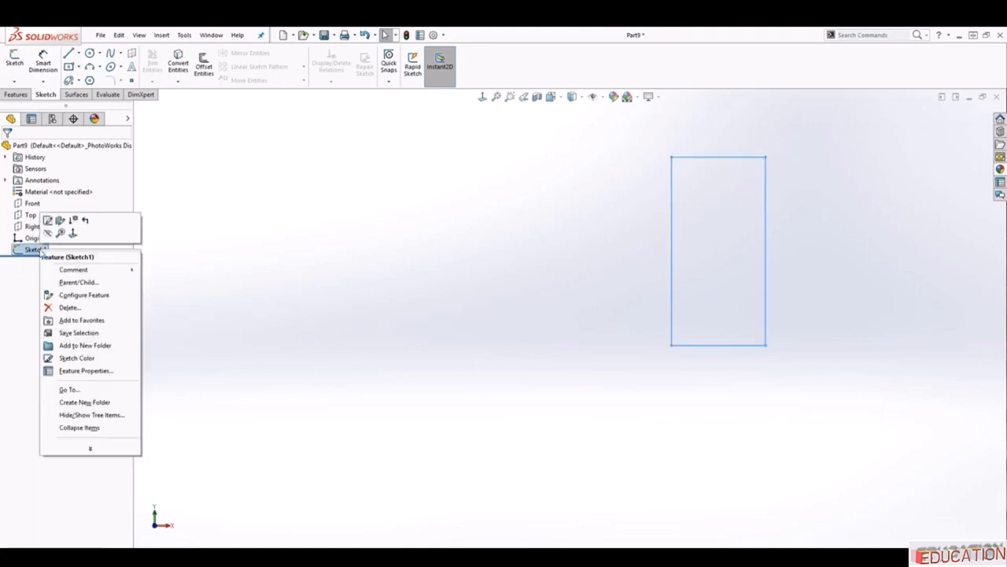
key(Escape)
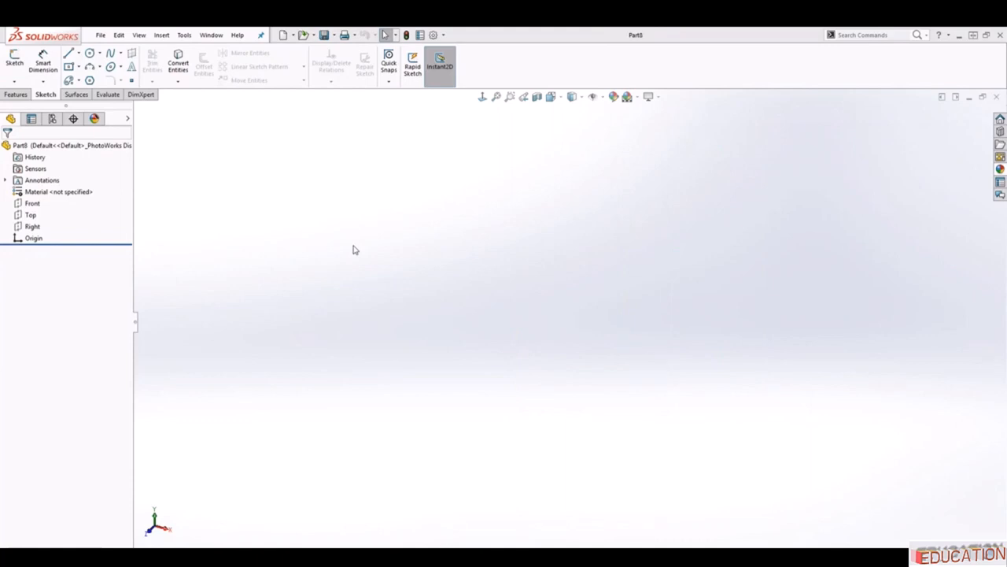
Step: In Part8, start a sketch on the Top plane and draw a vertical line about 2.65 in long upward from the origin
click(30, 215)
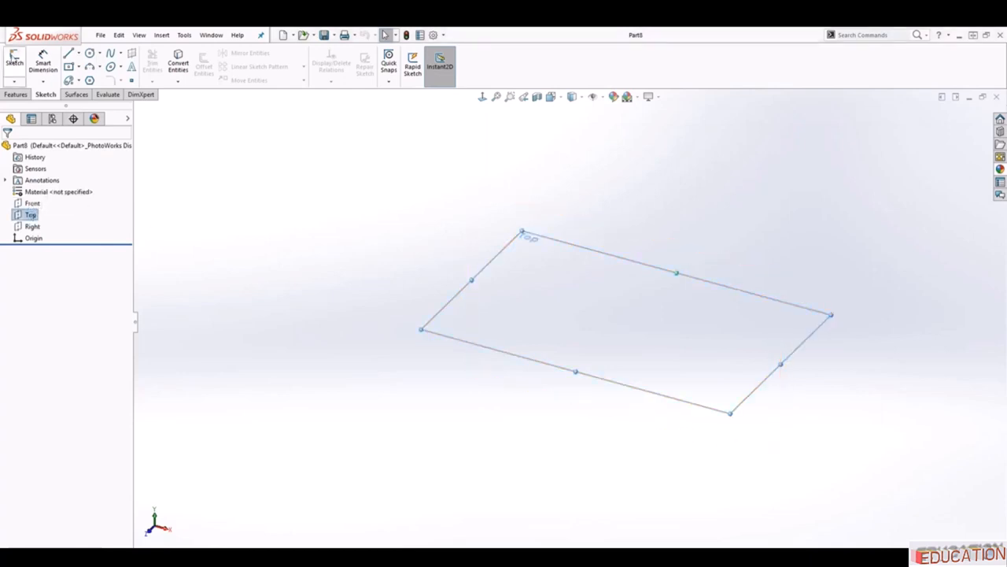
click(14, 59)
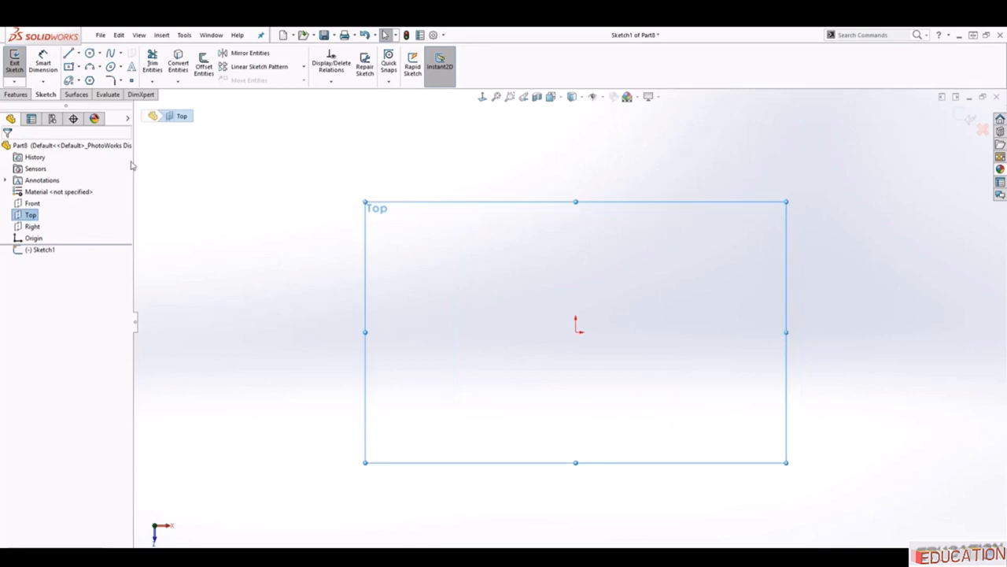
click(69, 55)
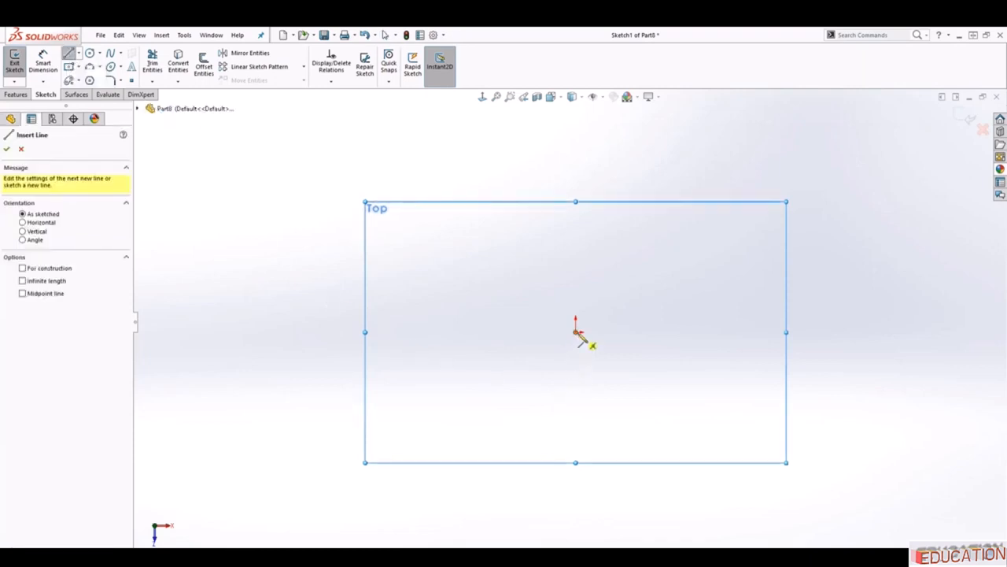
click(576, 332)
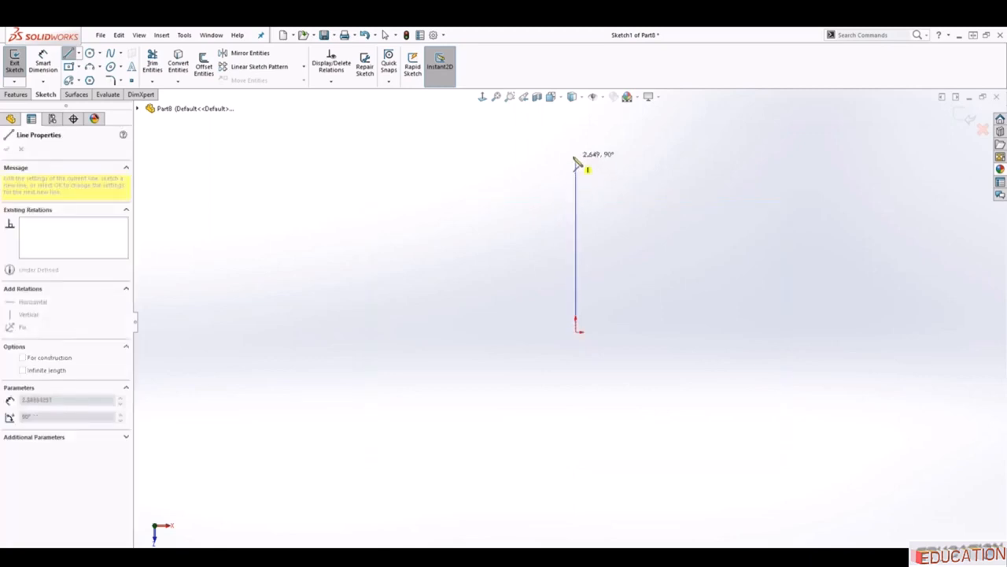
click(575, 158)
key(Escape)
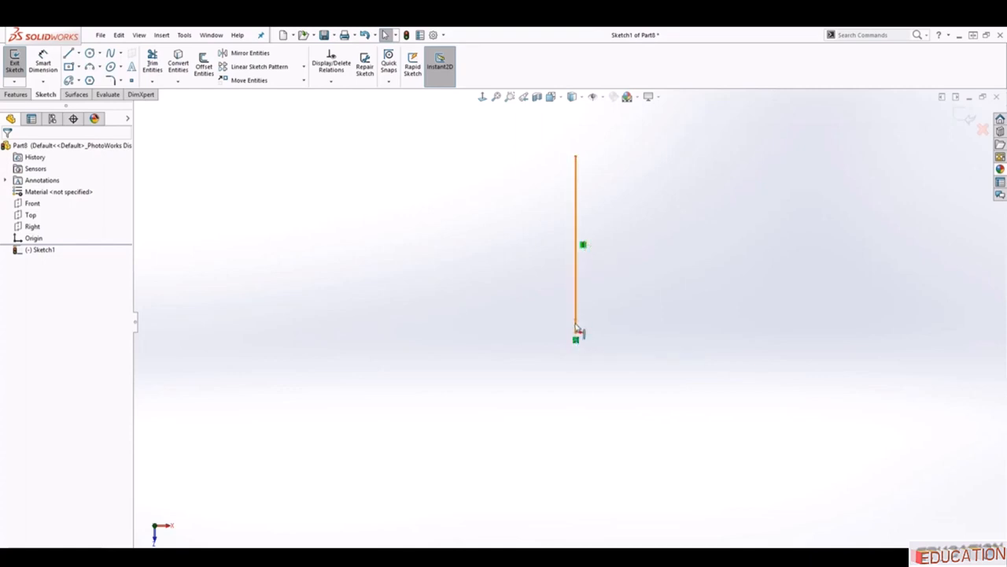
Step: Turn the display of sketch relations off and back on
click(602, 97)
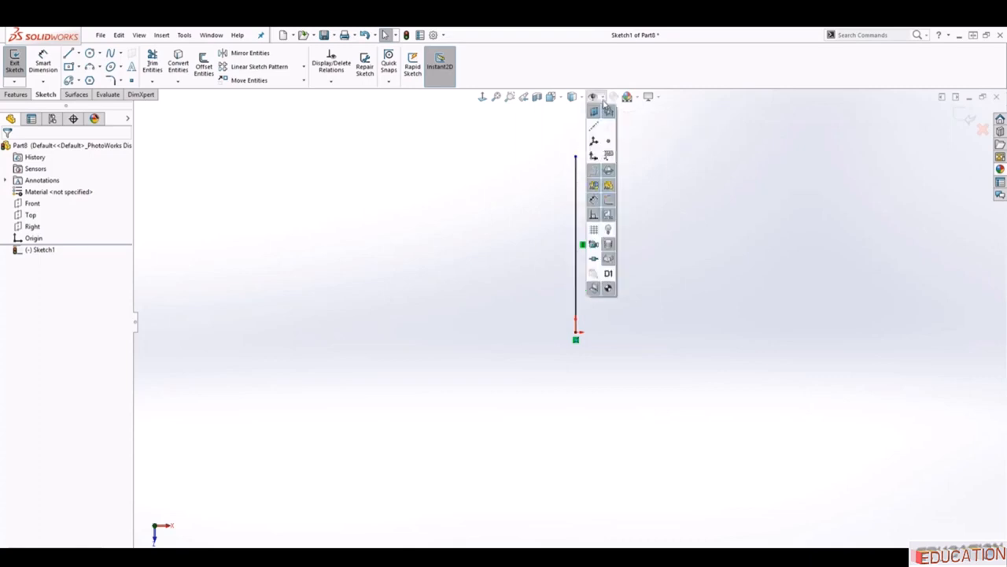
click(595, 217)
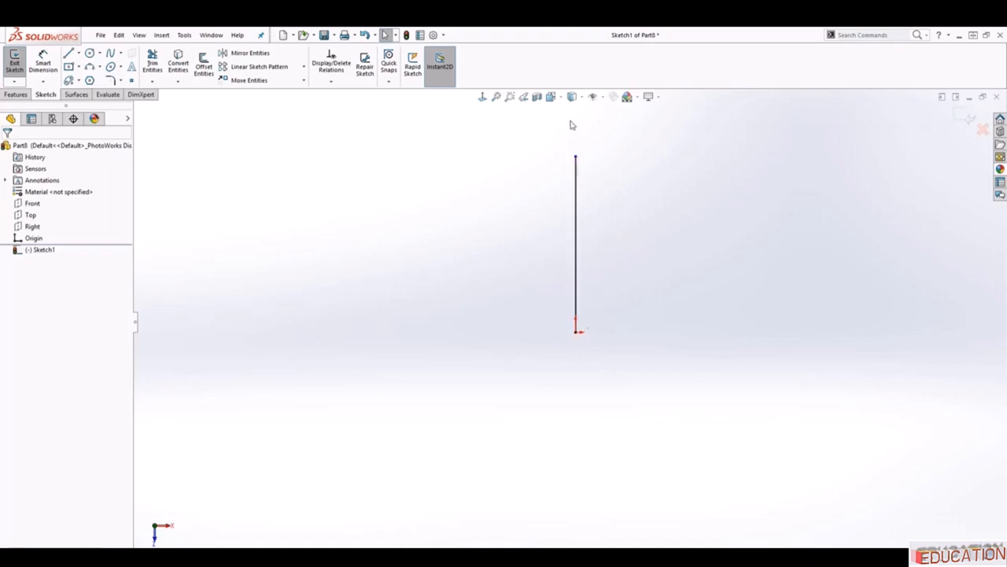
click(602, 97)
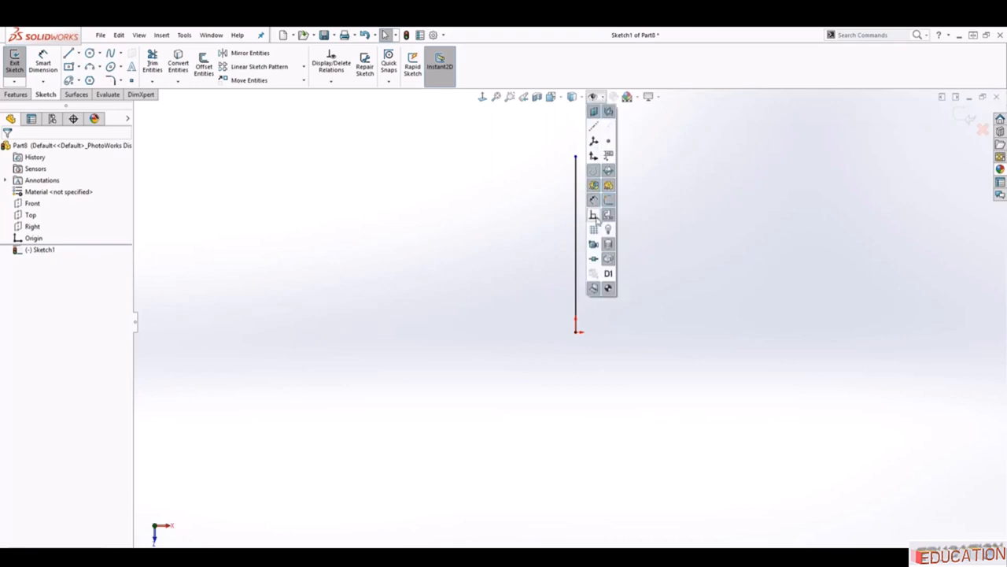
click(637, 363)
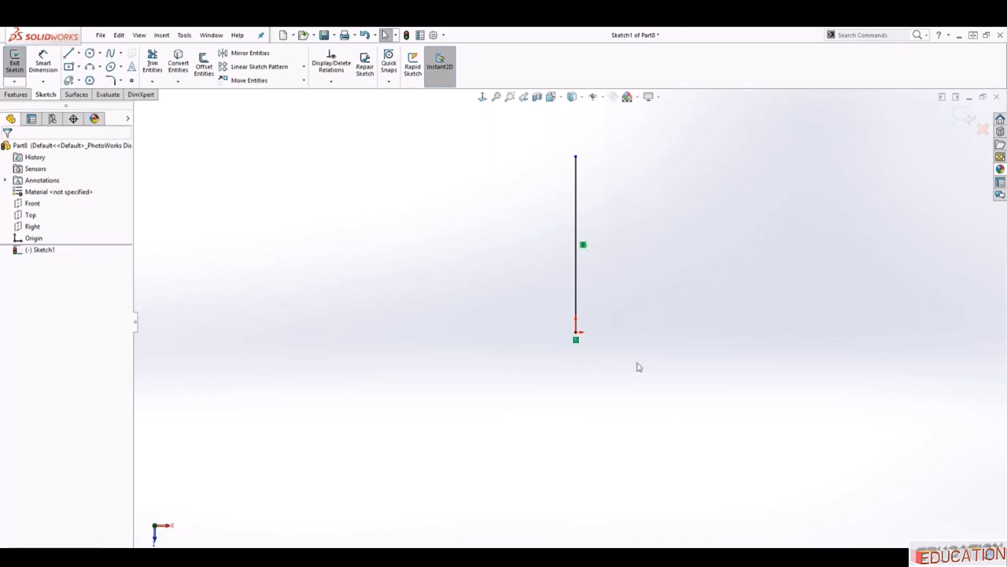
click(597, 97)
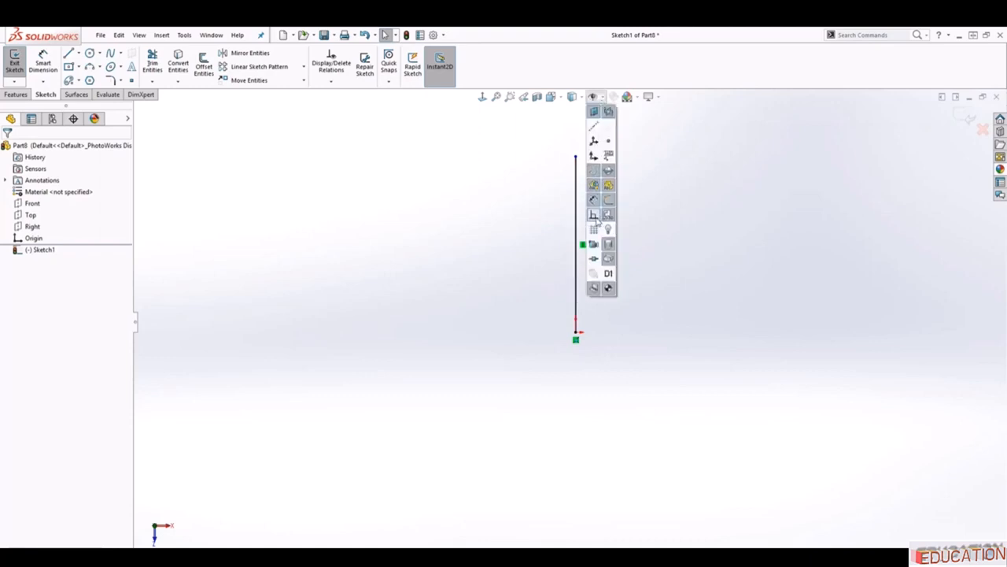
click(641, 321)
Step: Delete the line's Vertical relation and add a Horizontal relation to it instead
scroll(609, 163, down, 1)
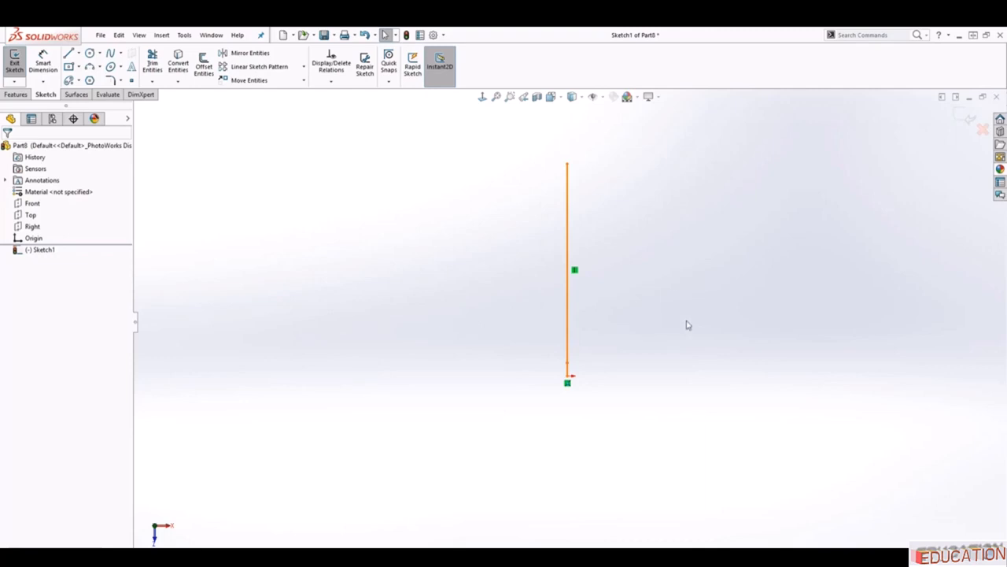
click(567, 236)
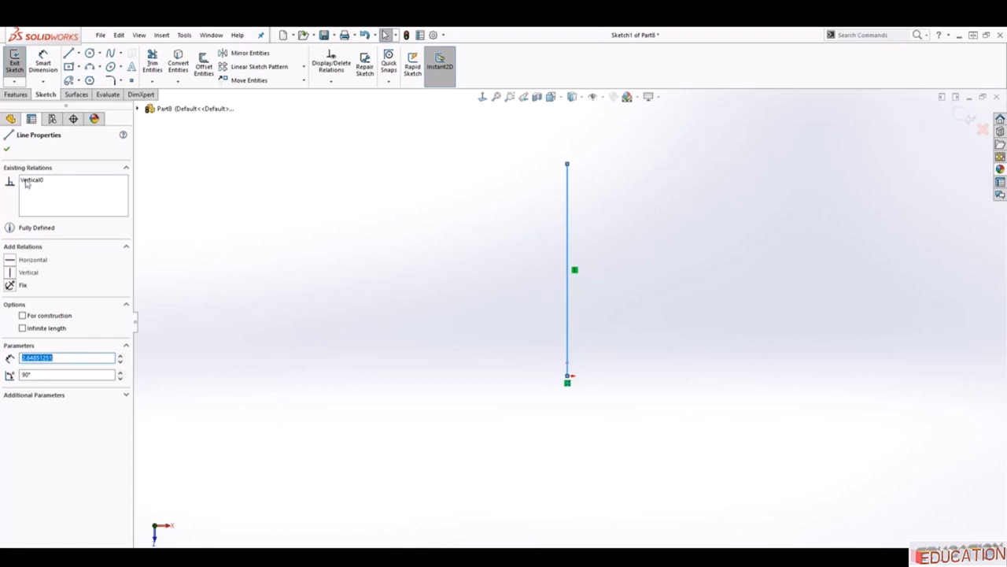
click(26, 181)
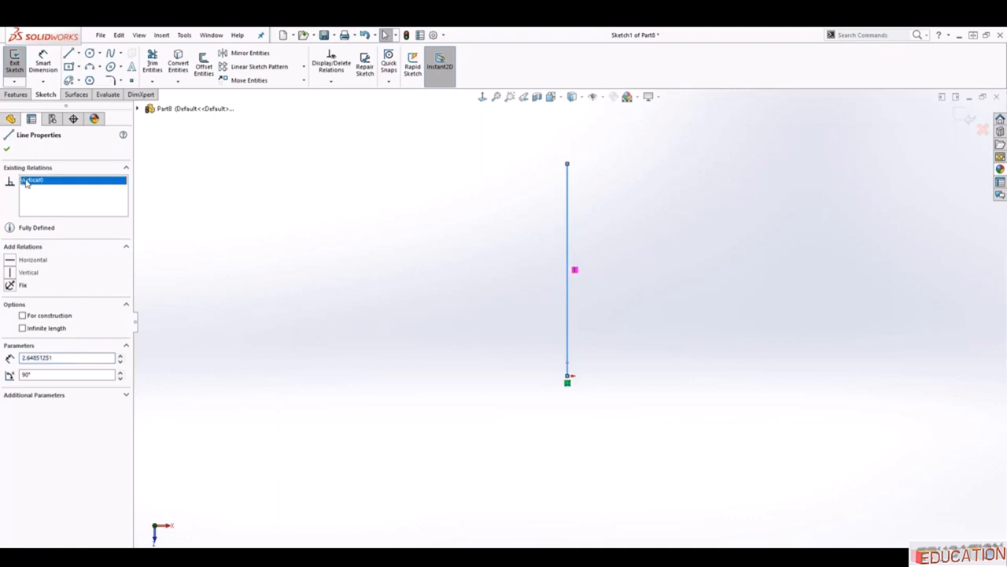
key(Delete)
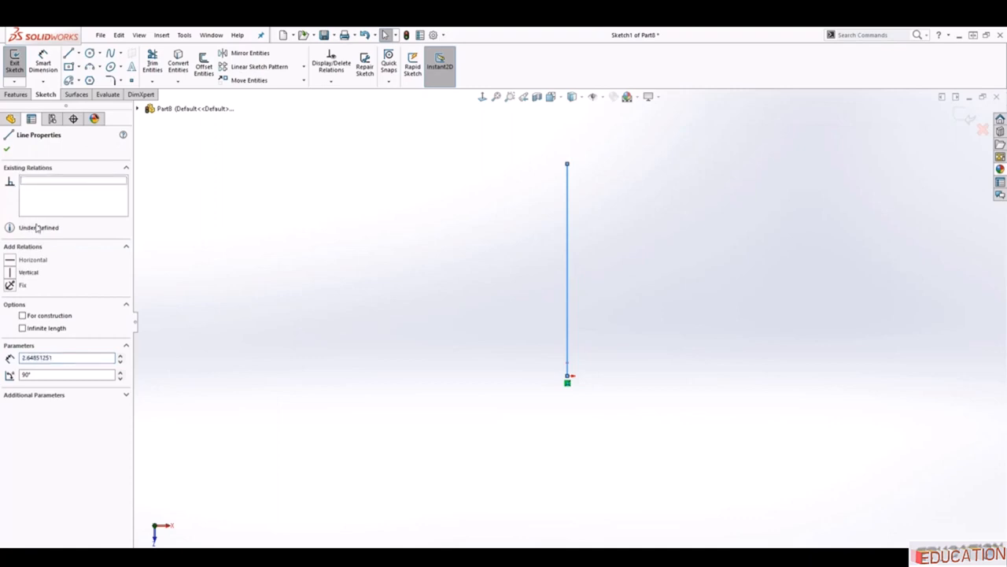
click(9, 260)
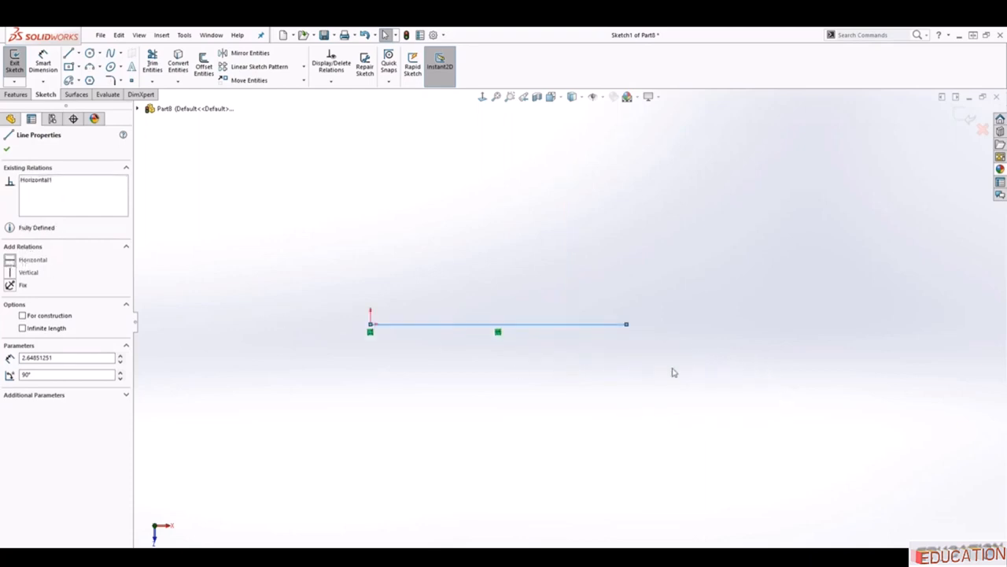
click(670, 374)
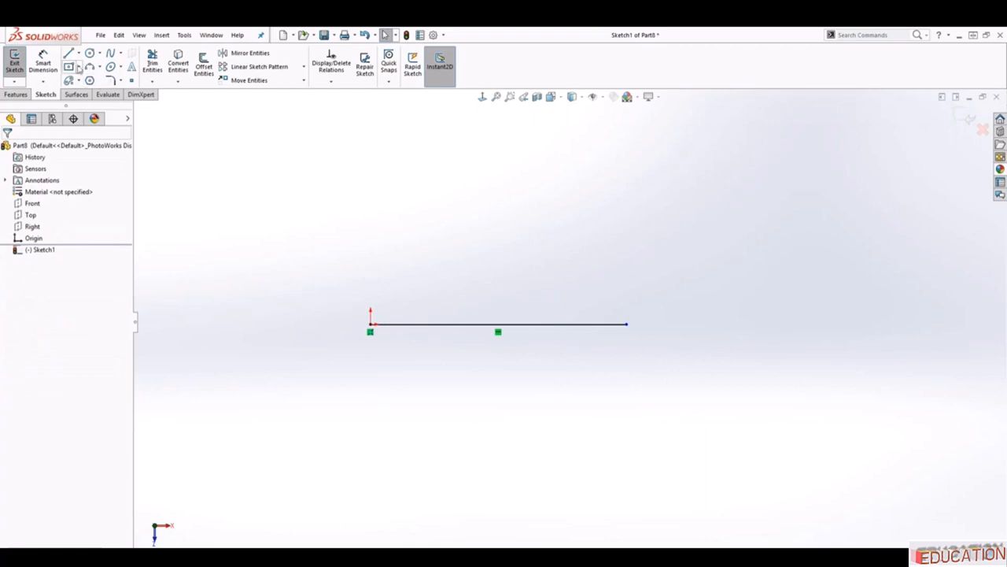
Step: Draw a separate vertical line about 1.66 in long to the left of the origin
click(69, 53)
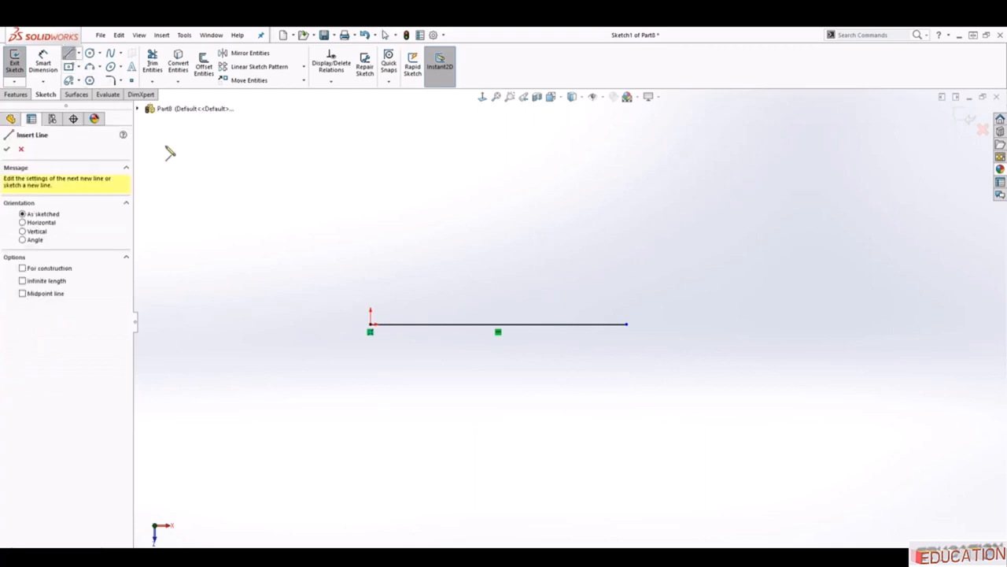
click(231, 331)
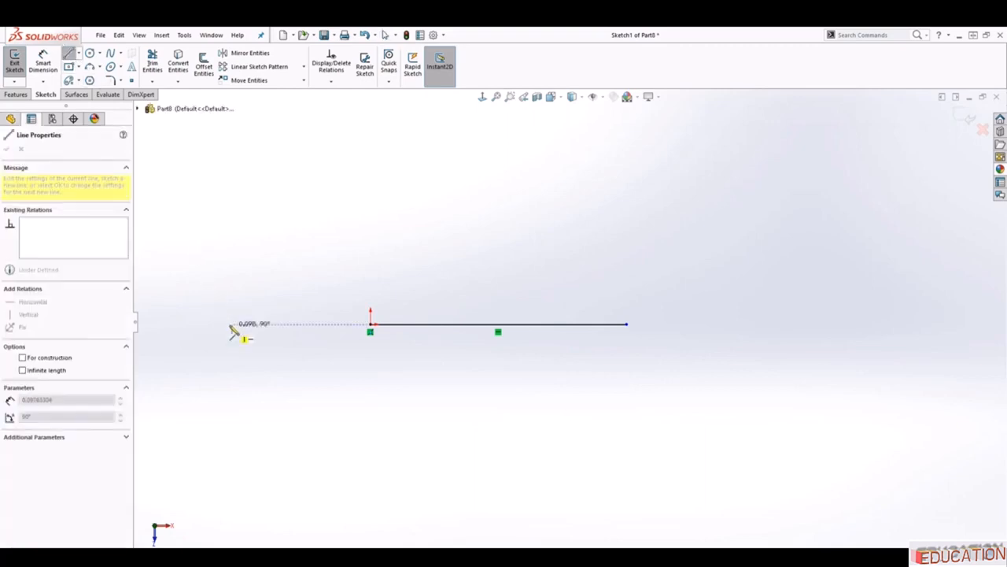
click(232, 172)
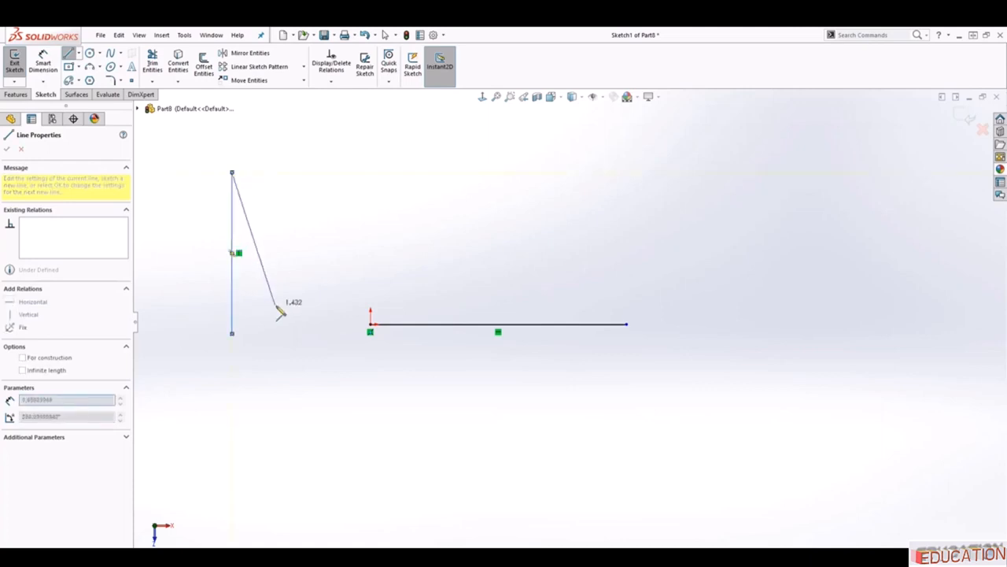
key(Escape)
Step: Delete the Vertical relation of the separate line left of the origin using its relation symbol
click(236, 177)
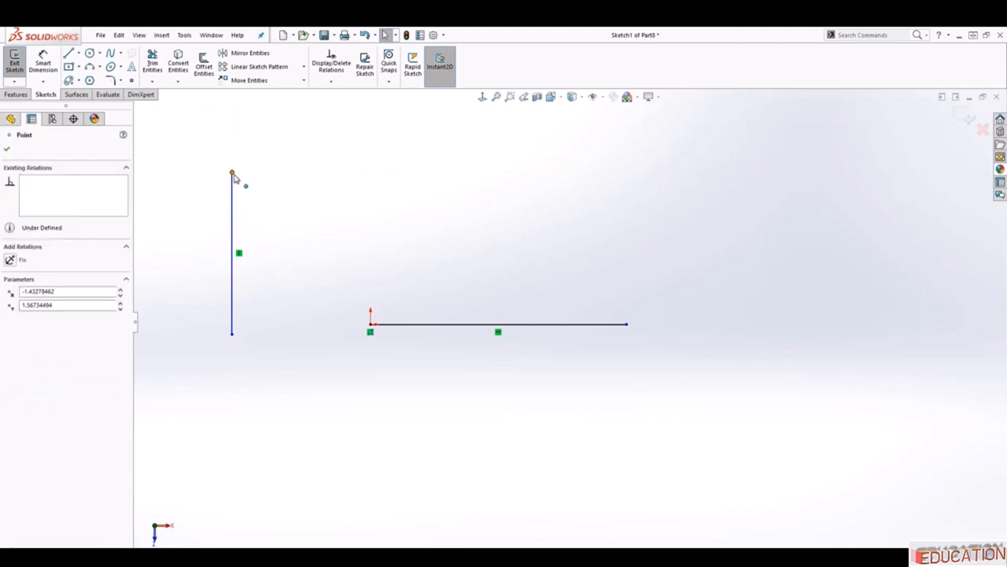
key(Escape)
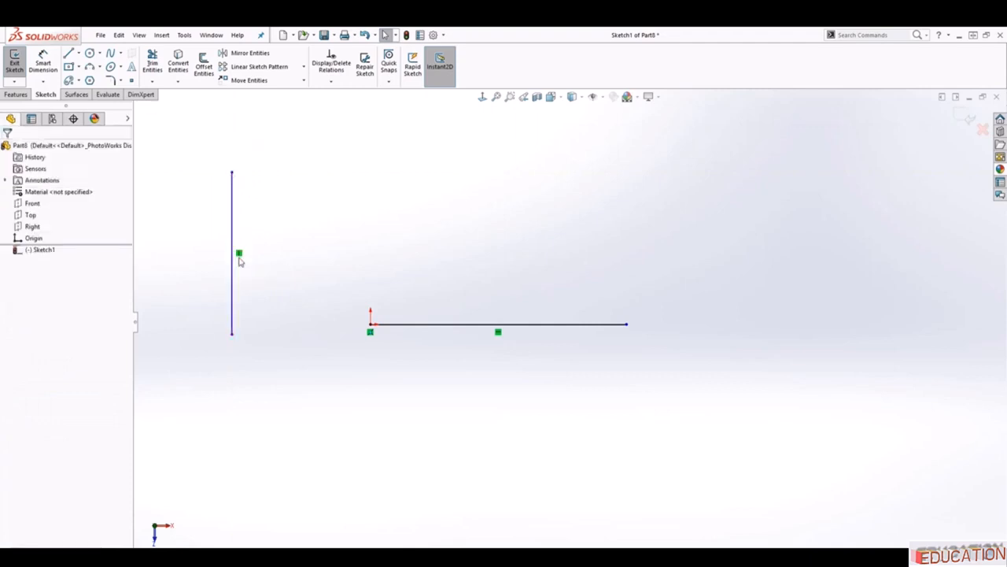
click(233, 231)
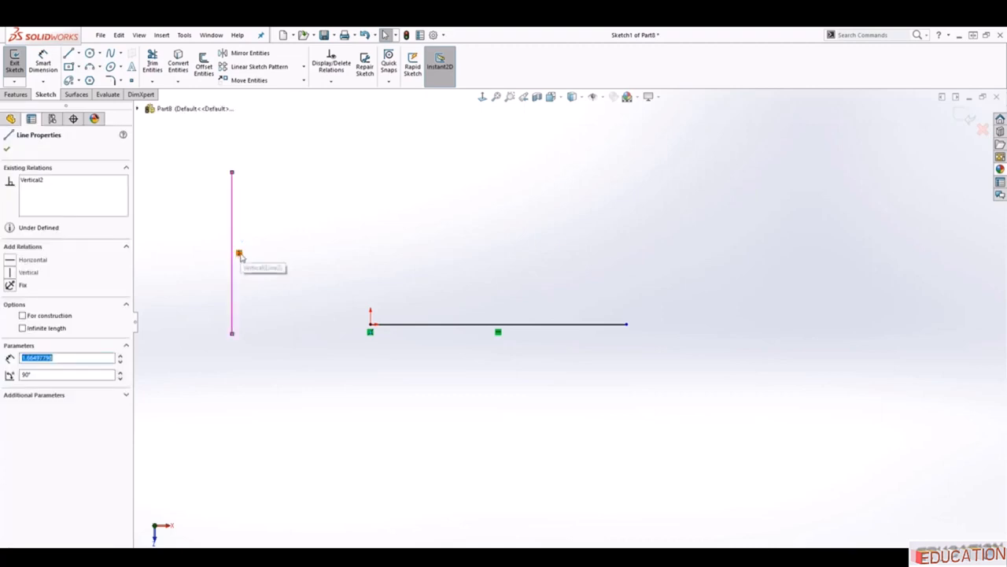
click(239, 254)
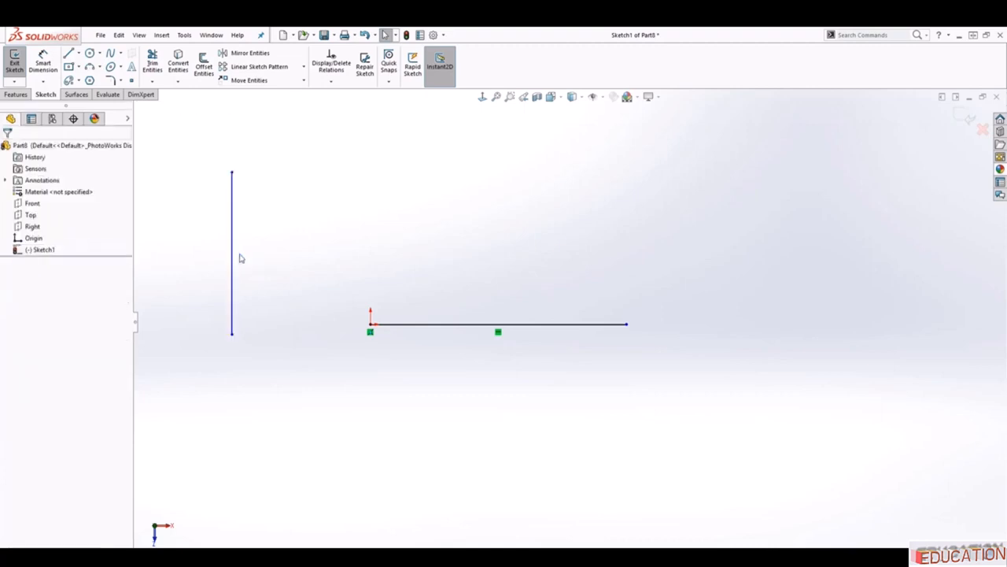
Step: Add a Vertical relation to the separate line left of the origin
click(231, 255)
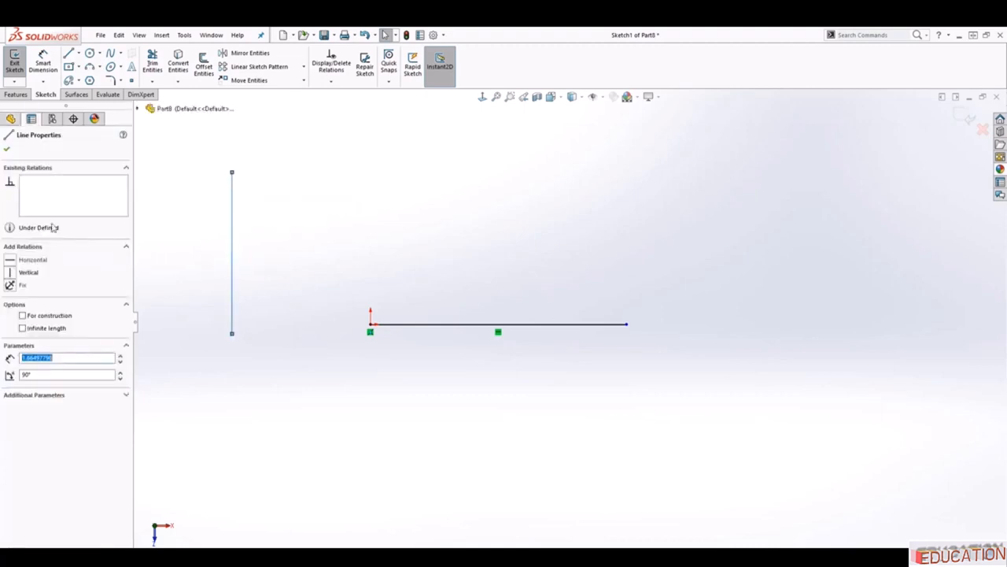
click(11, 271)
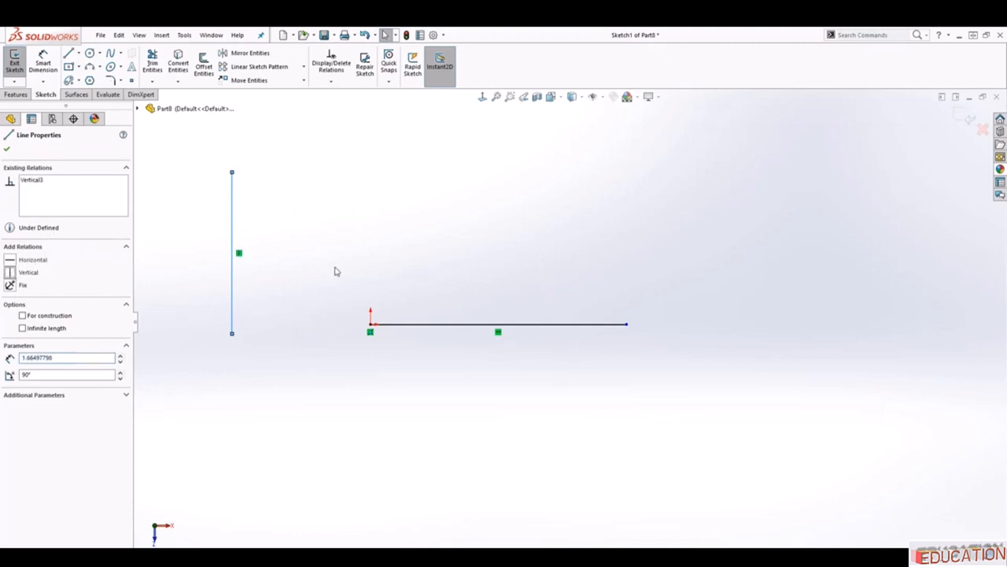
click(417, 273)
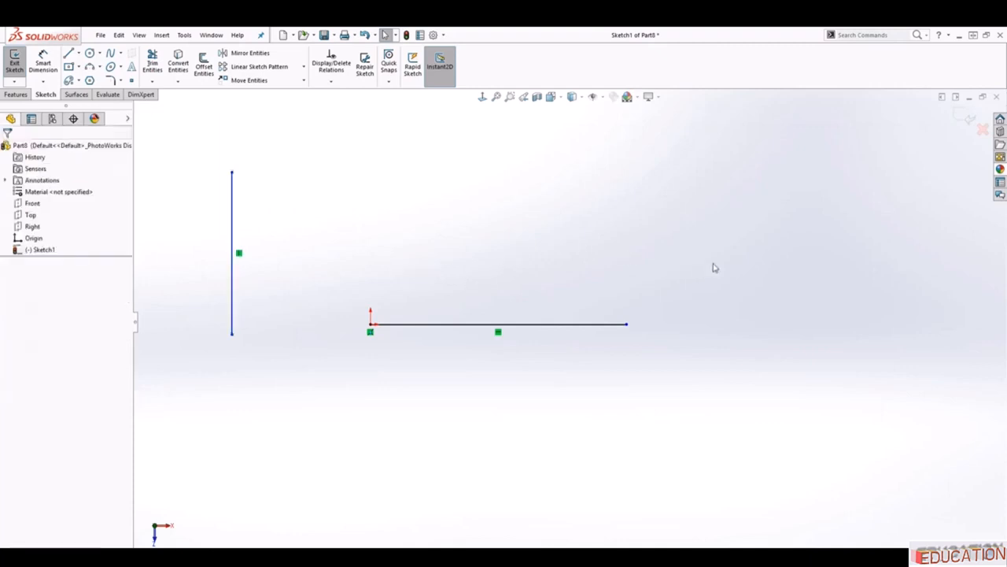
Step: Draw a horizontal line about 1.34 in long above the origin, level with the vertical line's upper end
click(69, 58)
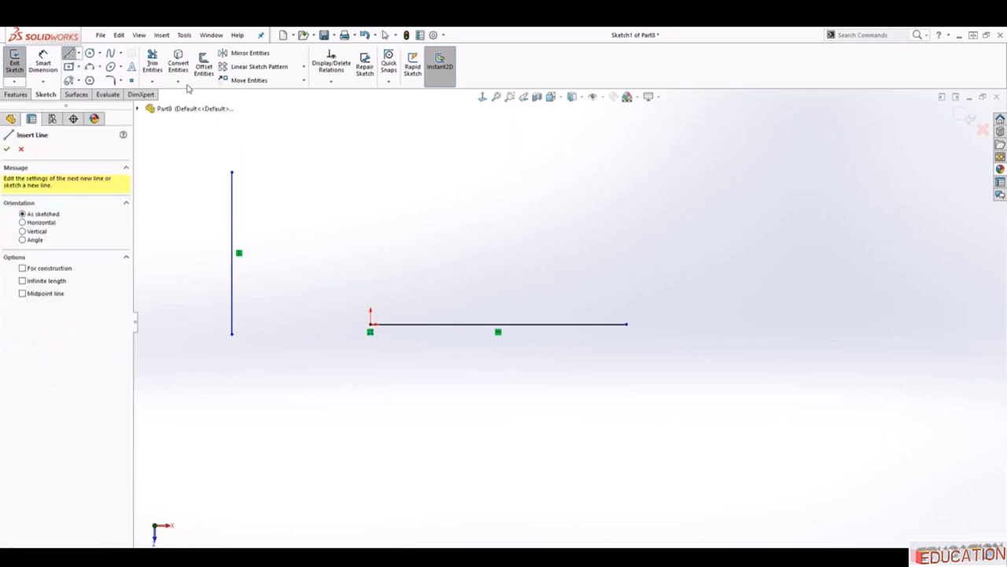
click(367, 172)
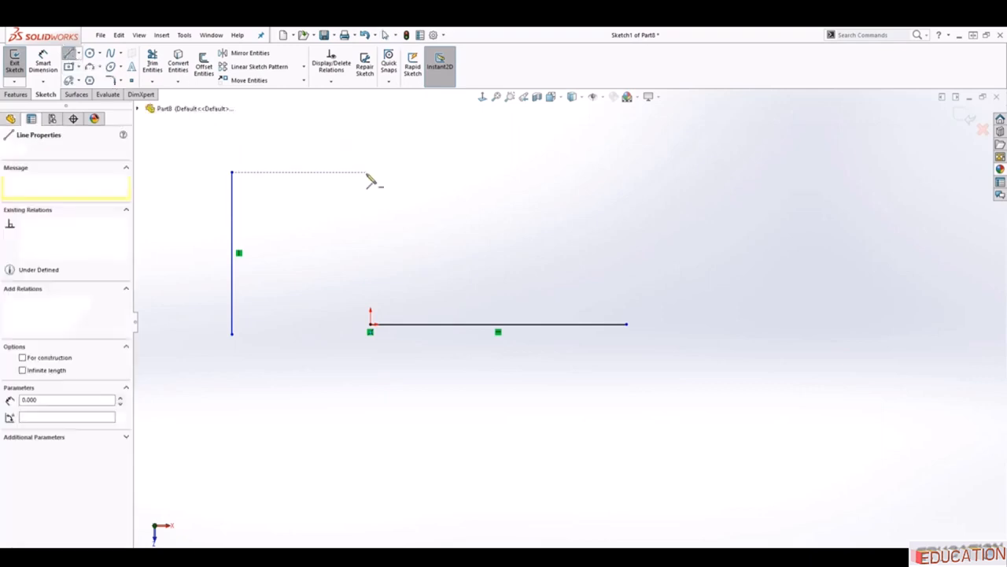
click(497, 174)
key(Escape)
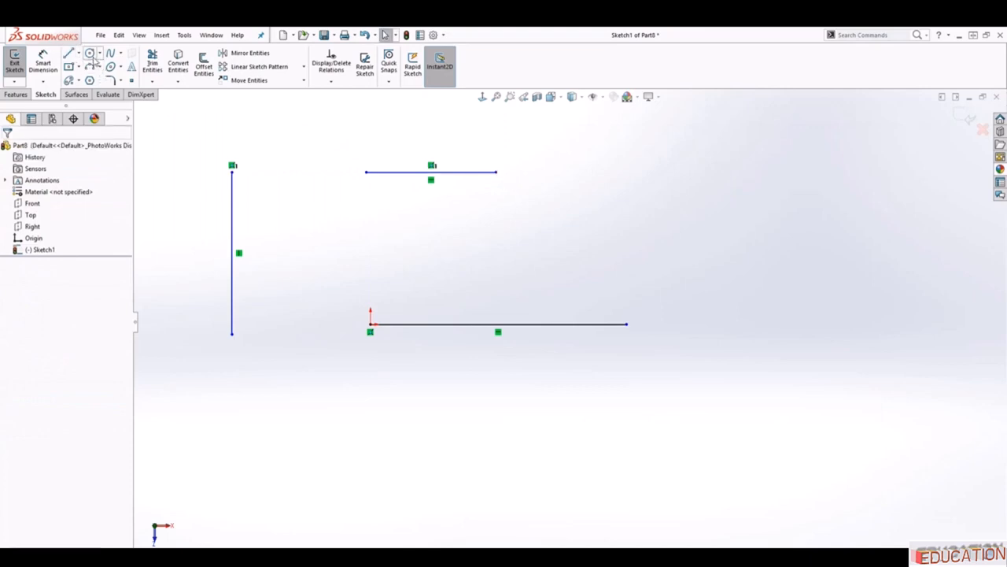
Step: Draw a three-point arc of about 0.48 in radius from the short horizontal line's right end, curving round below it
click(90, 67)
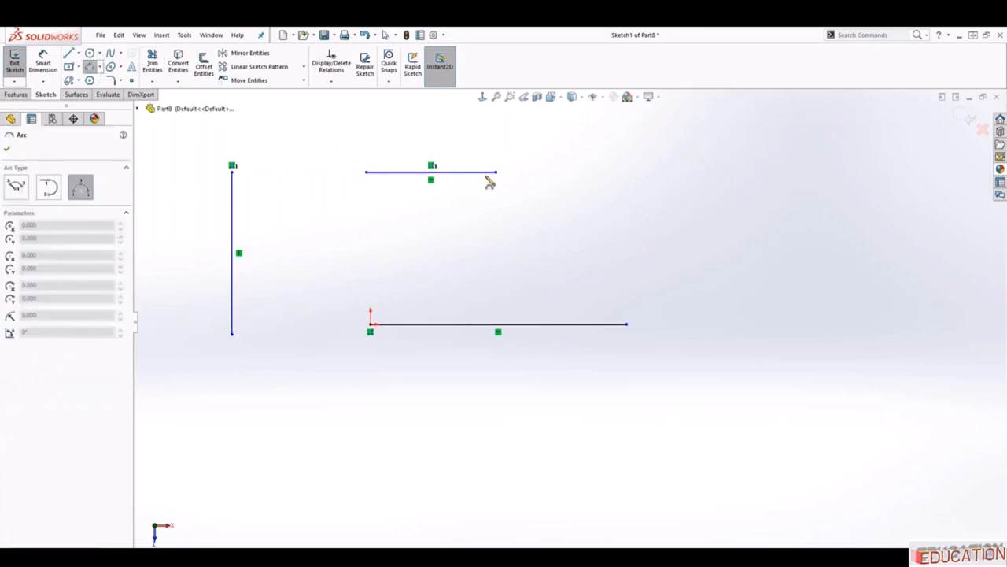
click(100, 69)
click(496, 173)
click(496, 264)
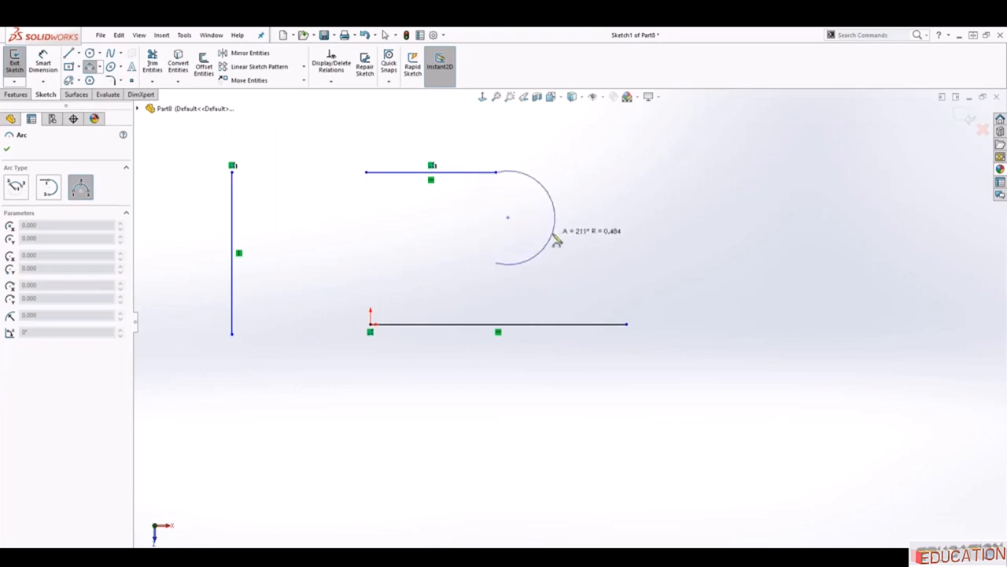
click(552, 243)
key(Escape)
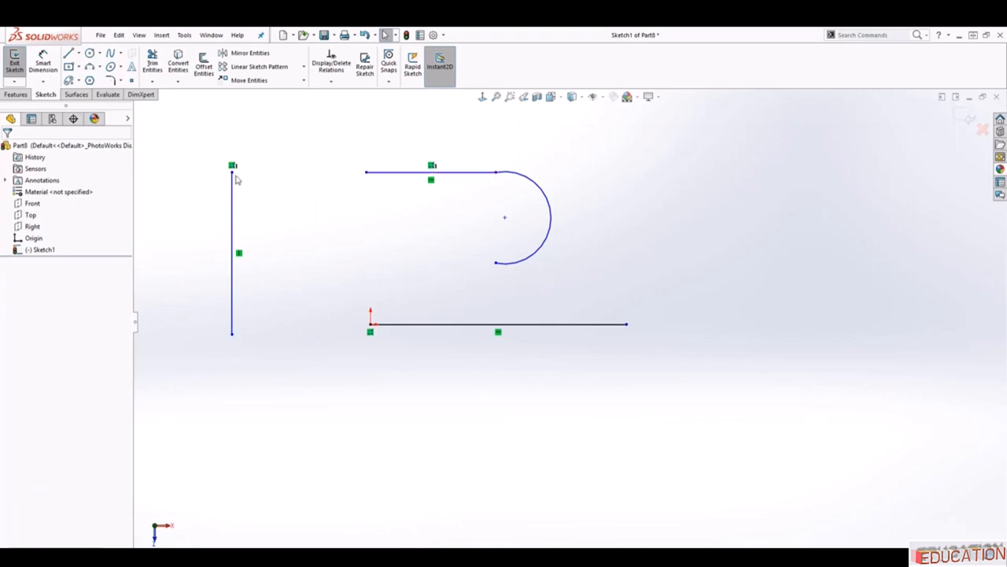
Step: Delete the relation linking the short horizontal line to the vertical line's end, and make that horizontal line tangent to the arc
click(432, 166)
key(Delete)
click(473, 176)
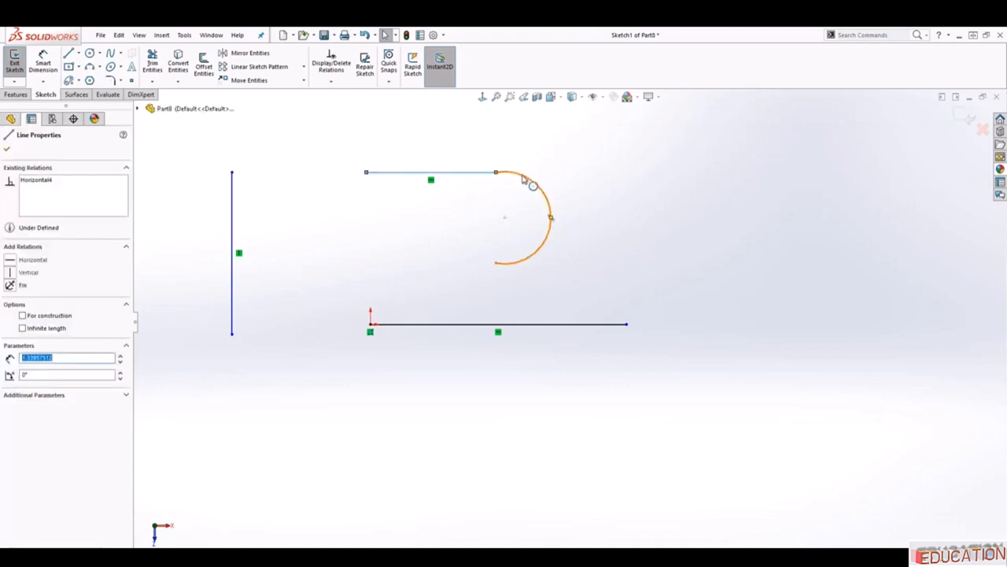
ctrl+click(532, 185)
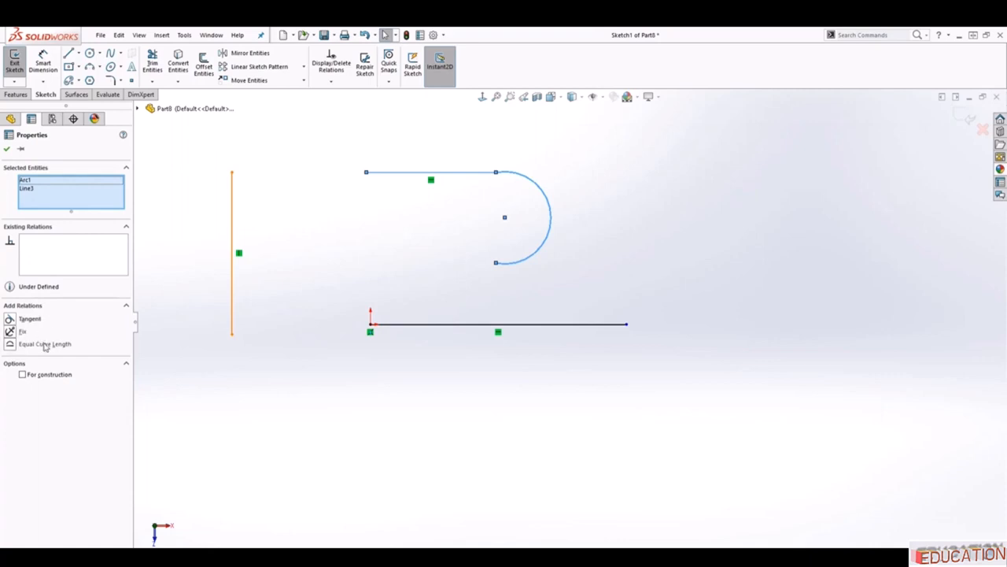
click(9, 319)
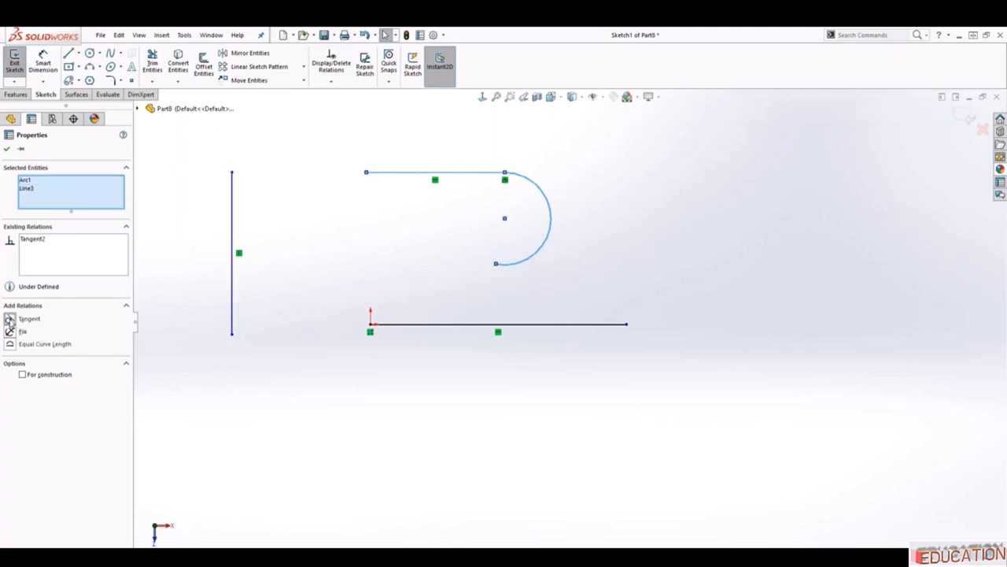
click(666, 214)
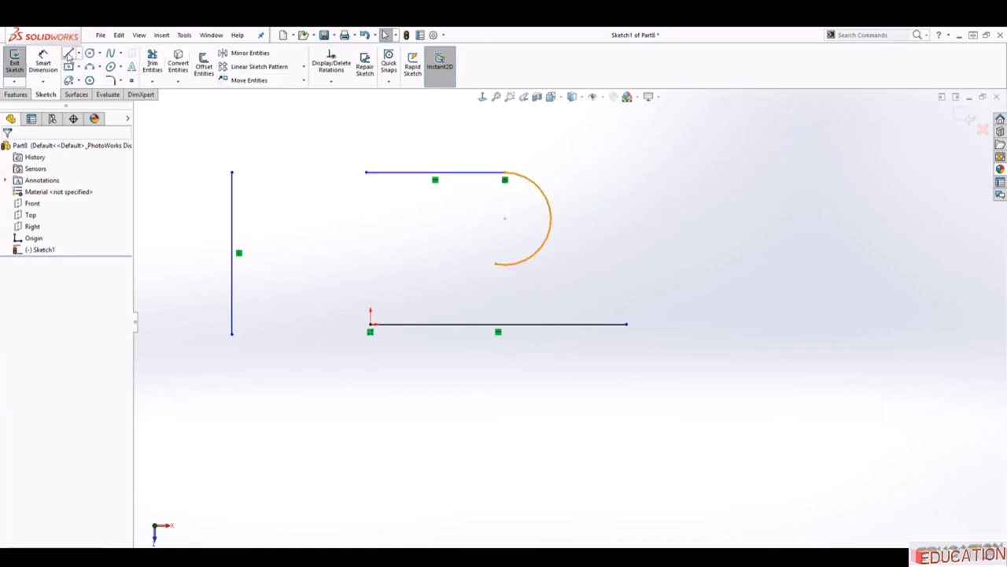
Step: Draw a separate horizontal line to the right of the arc
click(69, 52)
click(612, 179)
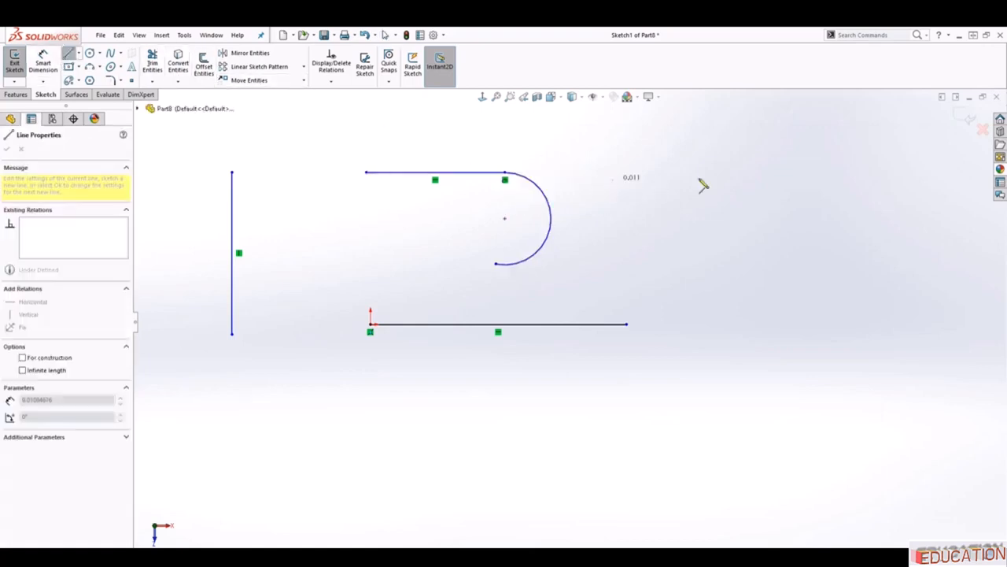
click(803, 179)
key(Escape)
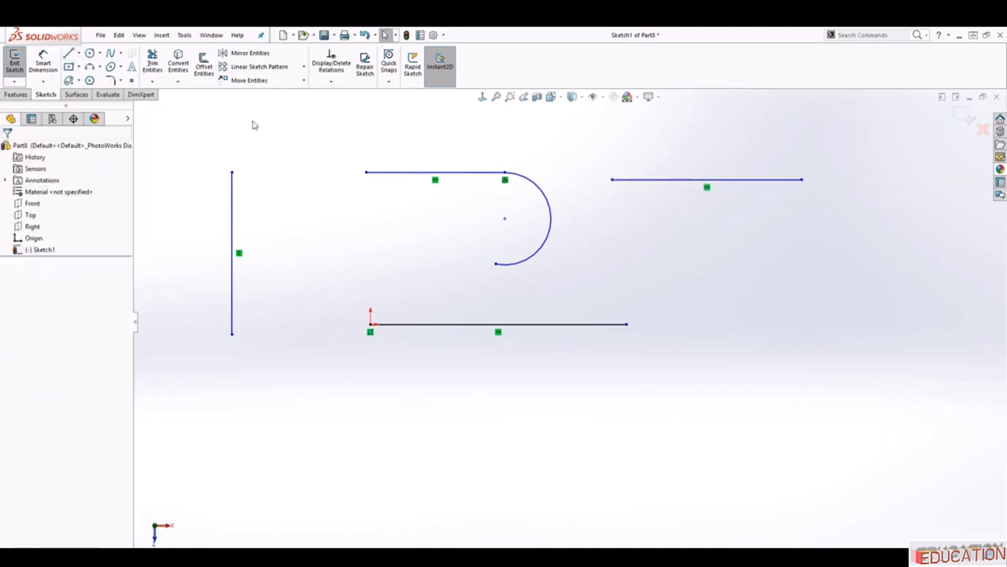
Step: Draw a circle of about 0.64 in radius below the rightmost horizontal line, without touching it
click(90, 53)
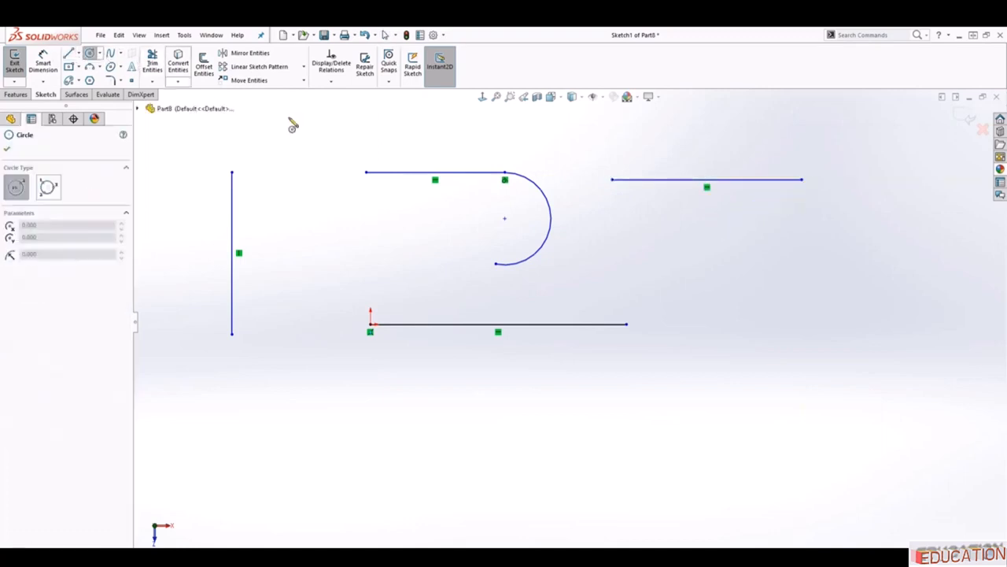
click(740, 287)
click(761, 235)
key(Escape)
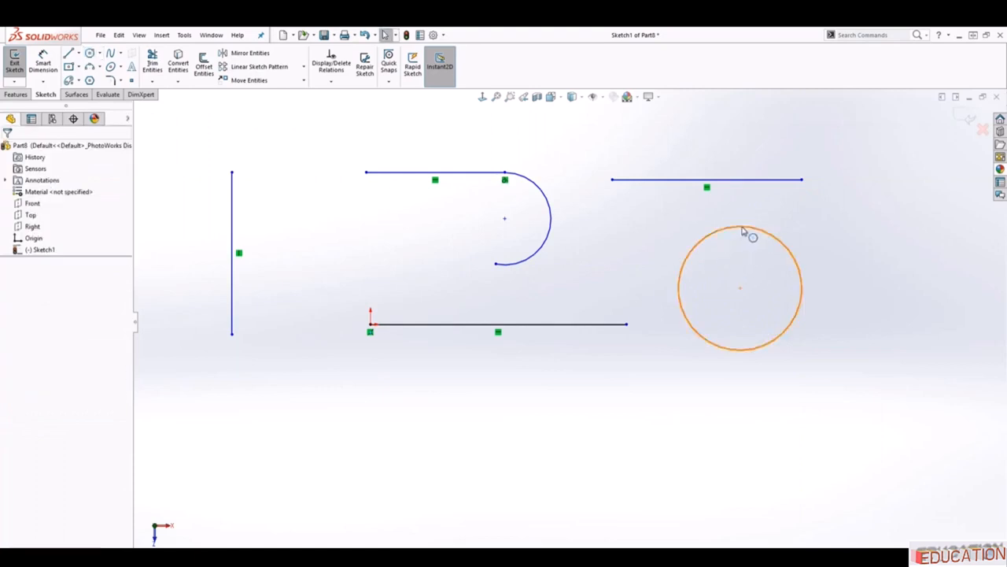
Step: Add a Tangent relation between the circle and the horizontal line above it
click(747, 233)
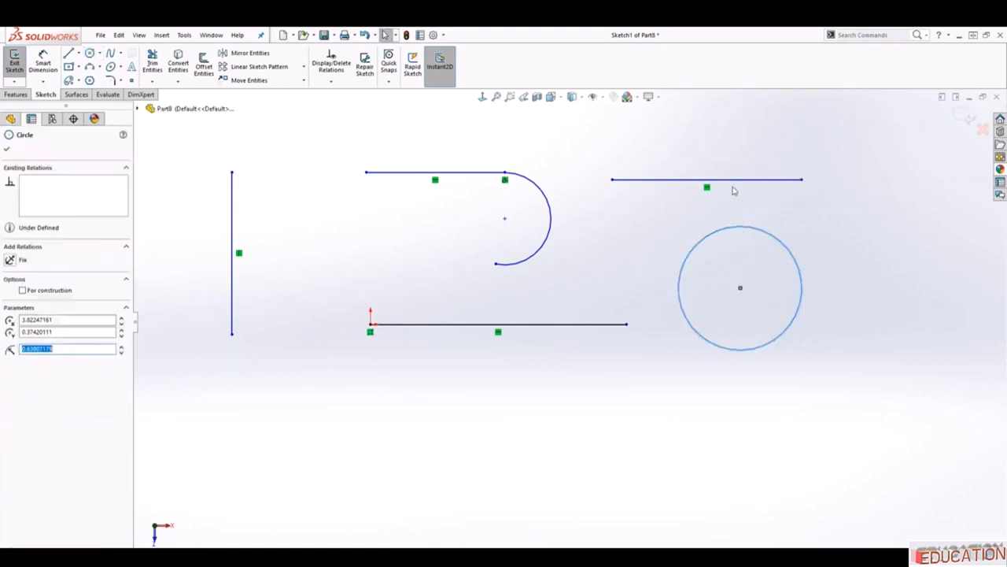
ctrl+click(735, 181)
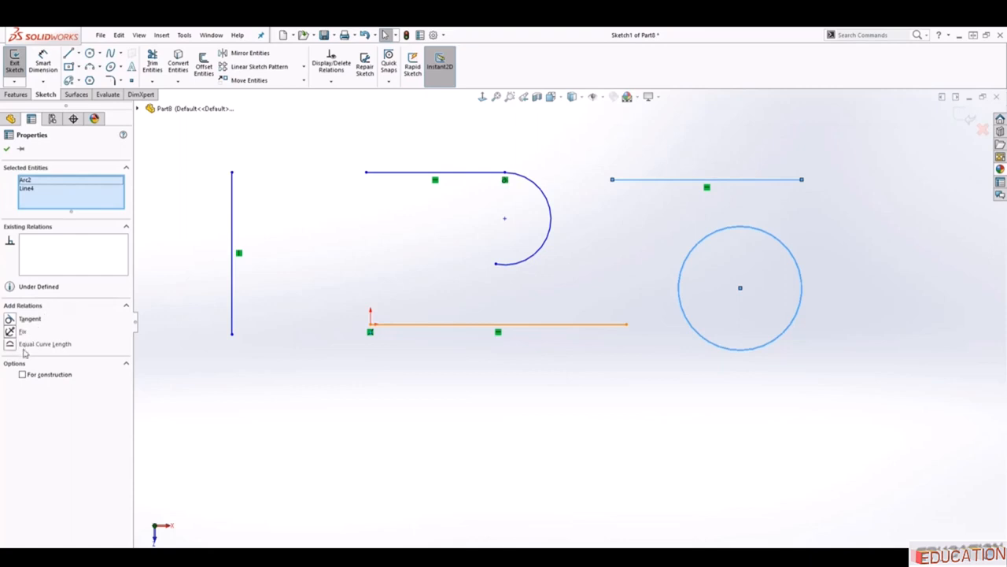
click(10, 319)
click(877, 385)
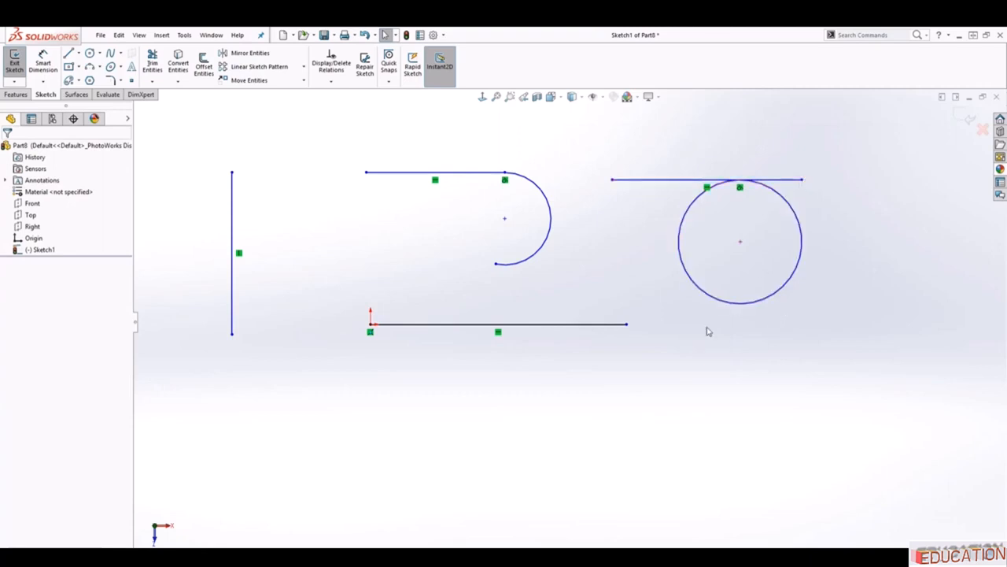
Step: Move the vertical line farther left, away from the other sketch entities
scroll(596, 381, up, 2)
scroll(606, 387, down, 1)
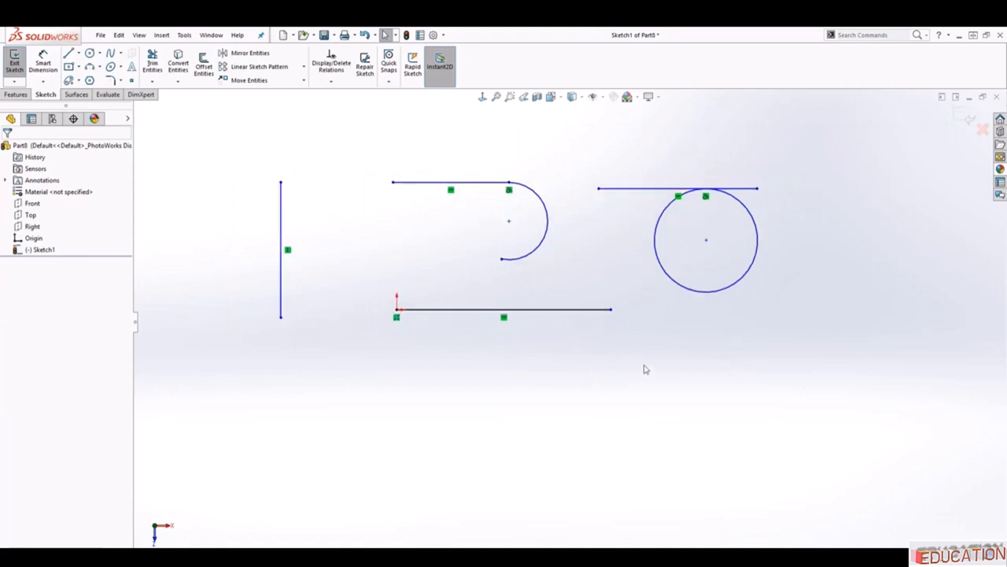
click(282, 195)
drag(282, 195, 220, 195)
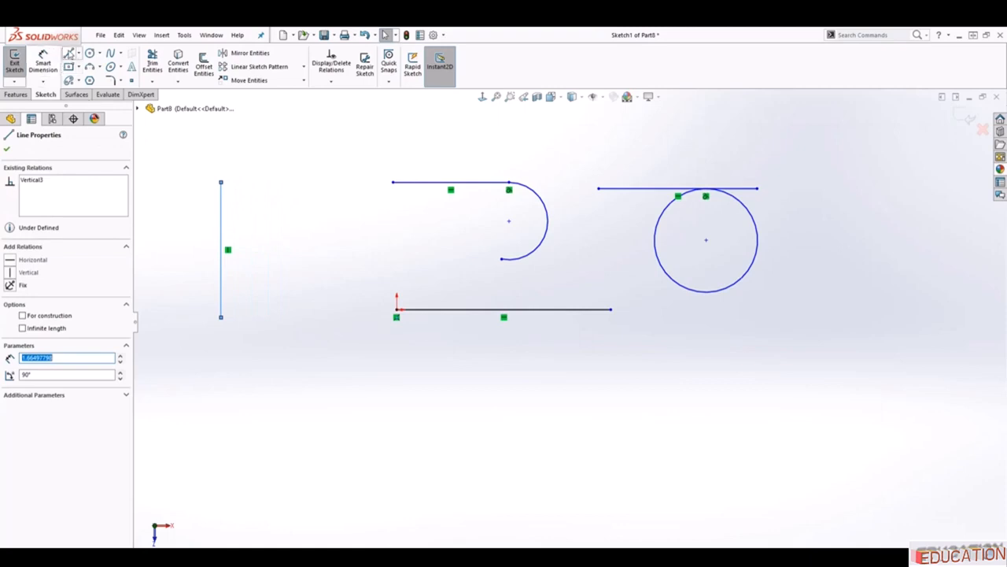
Step: Draw a horizontal line about 1.35 in long to the right from the vertical line's upper endpoint
click(69, 53)
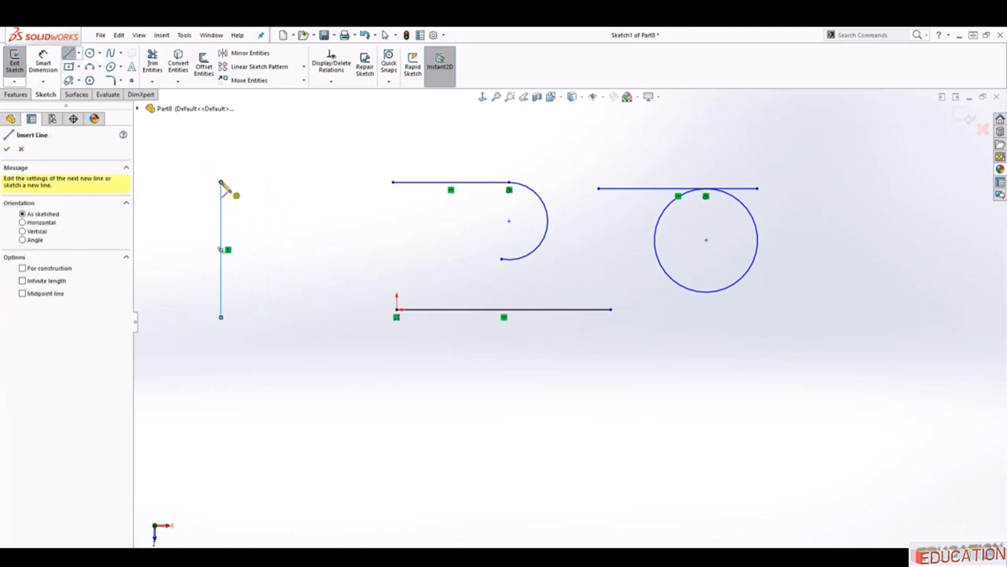
click(221, 182)
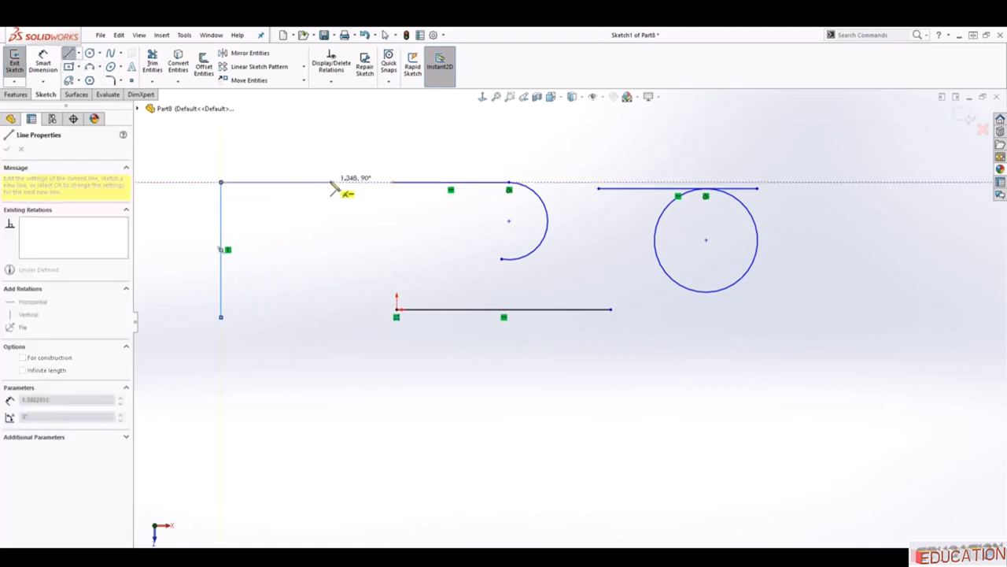
key(Escape)
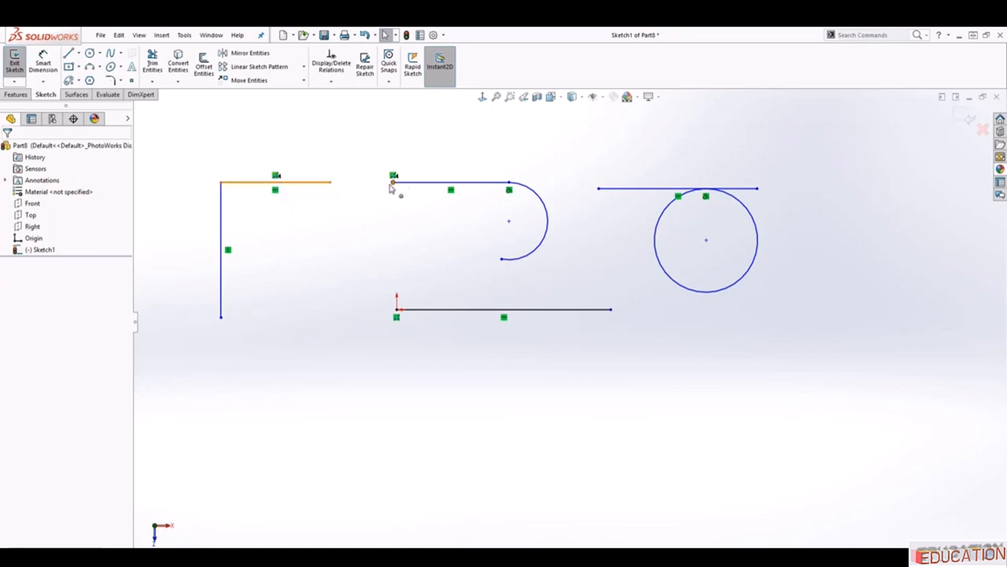
Step: Delete the relation linking the new horizontal line to the neighbouring line's end, and make it Perpendicular to the vertical line
click(276, 176)
key(Delete)
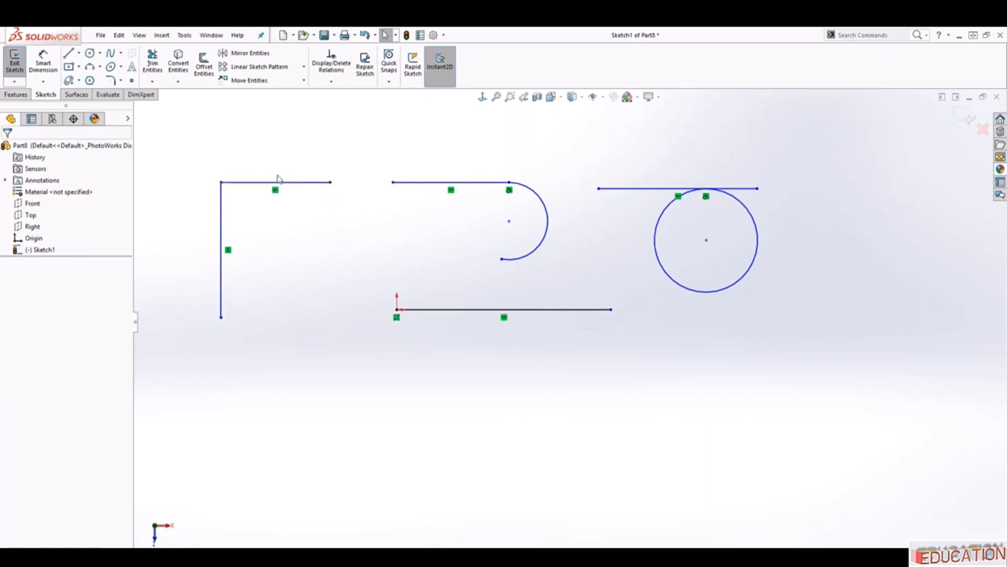
click(236, 187)
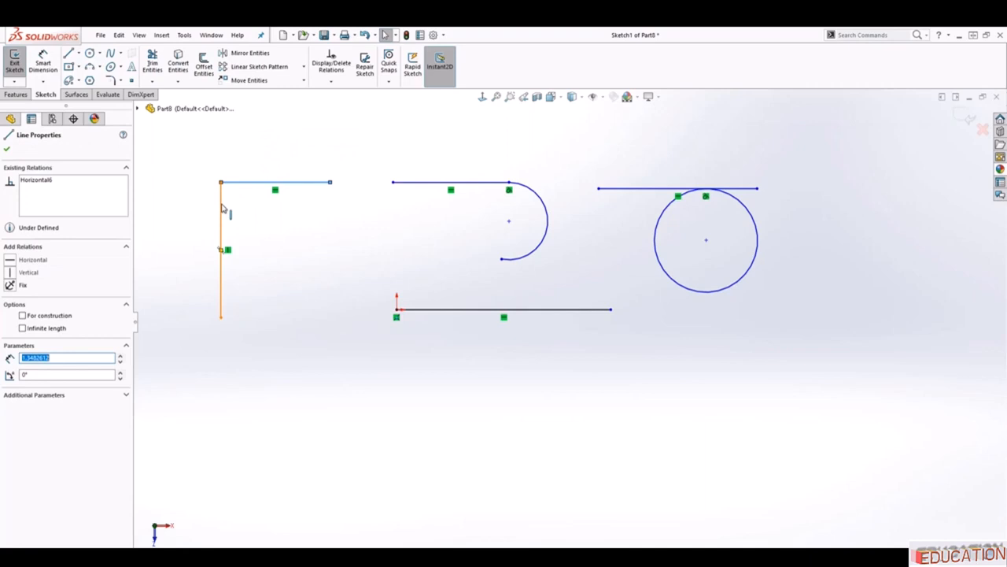
ctrl+click(222, 210)
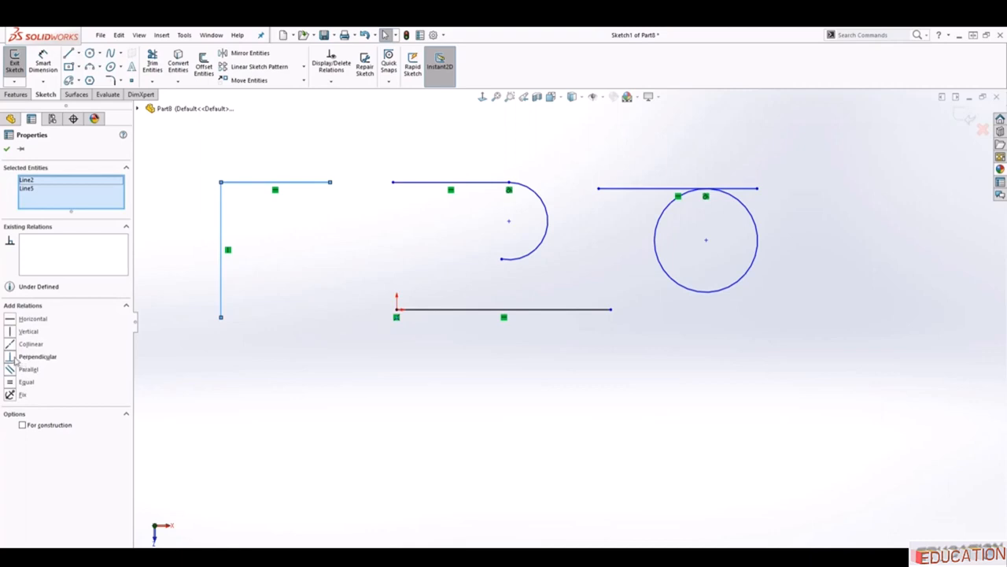
click(14, 358)
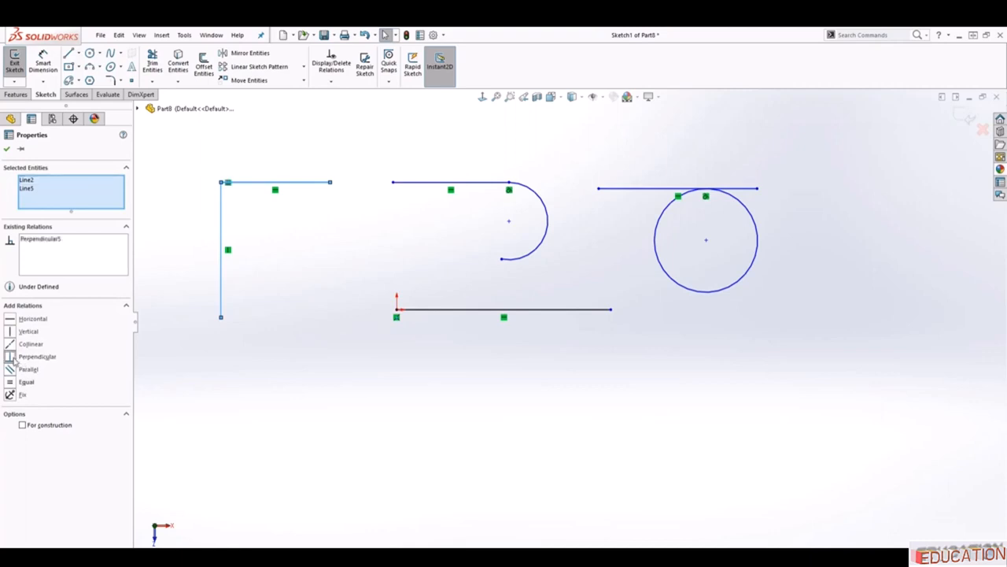
click(247, 246)
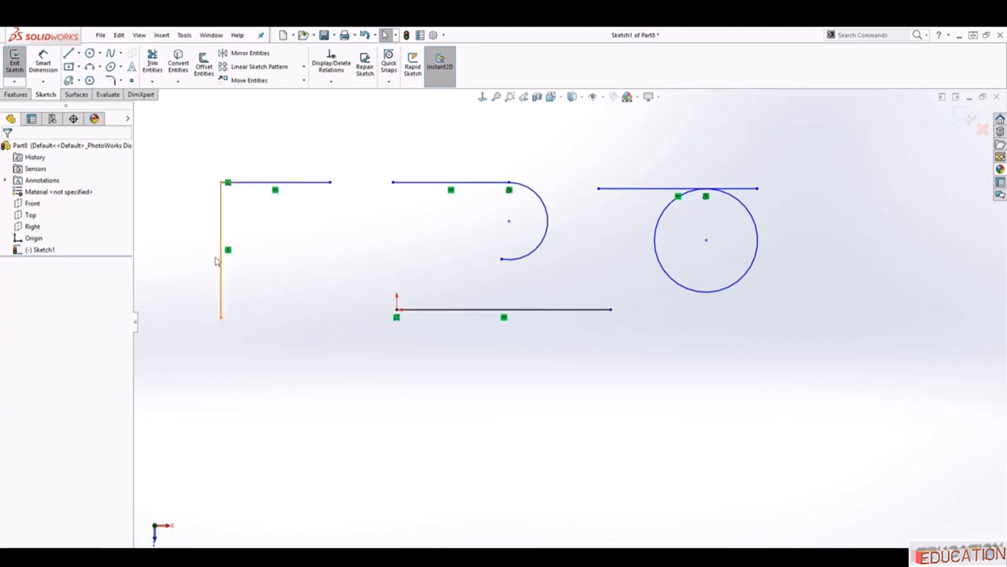
Step: Draw two separate slanted lines side by side below the vertical line, both rising to the right
click(70, 54)
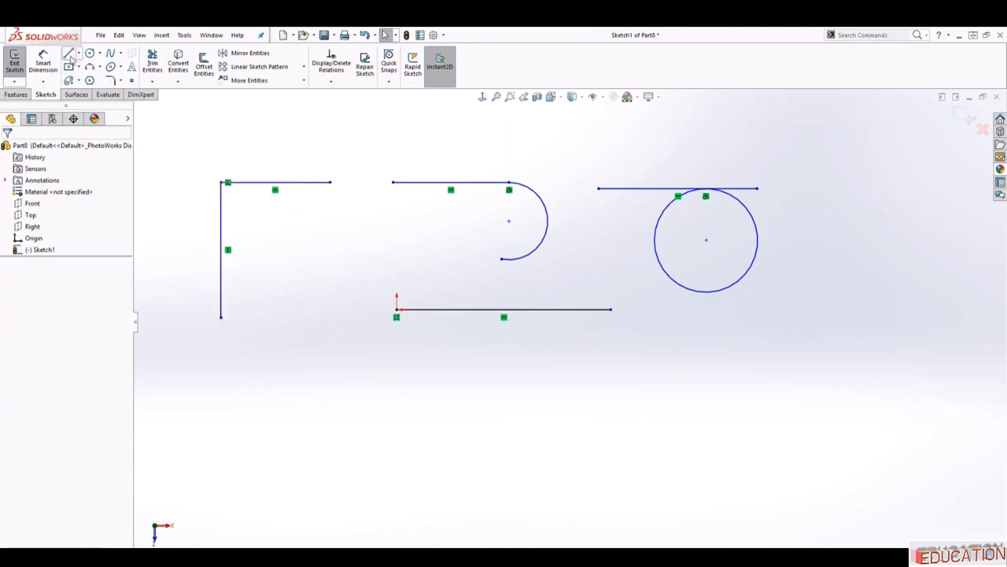
click(198, 419)
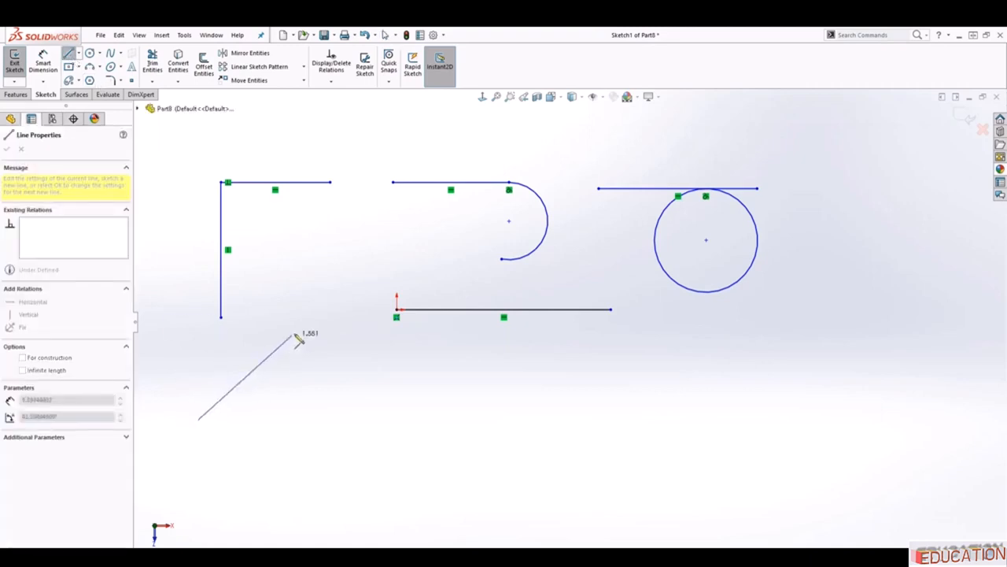
click(307, 324)
key(Escape)
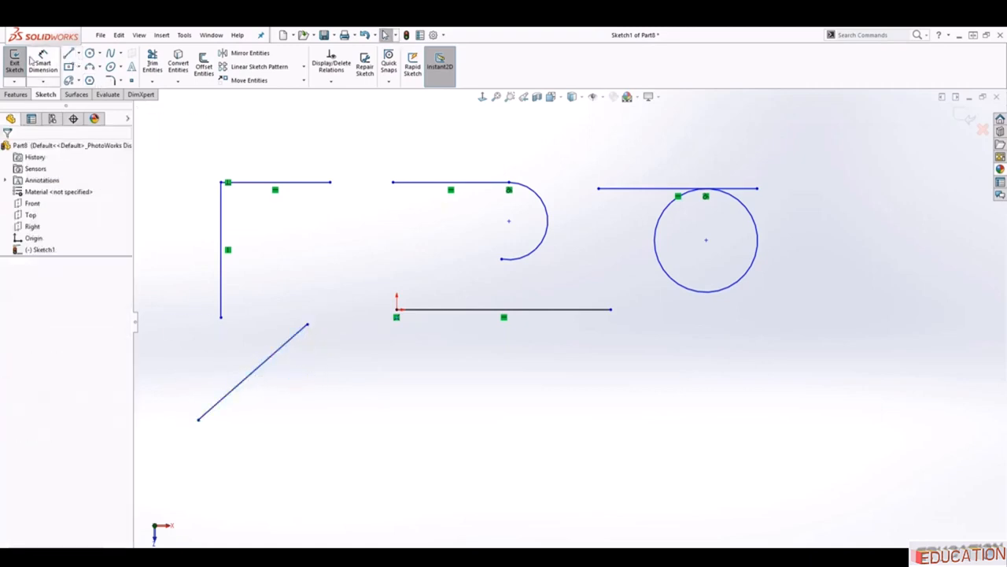
click(69, 53)
click(240, 458)
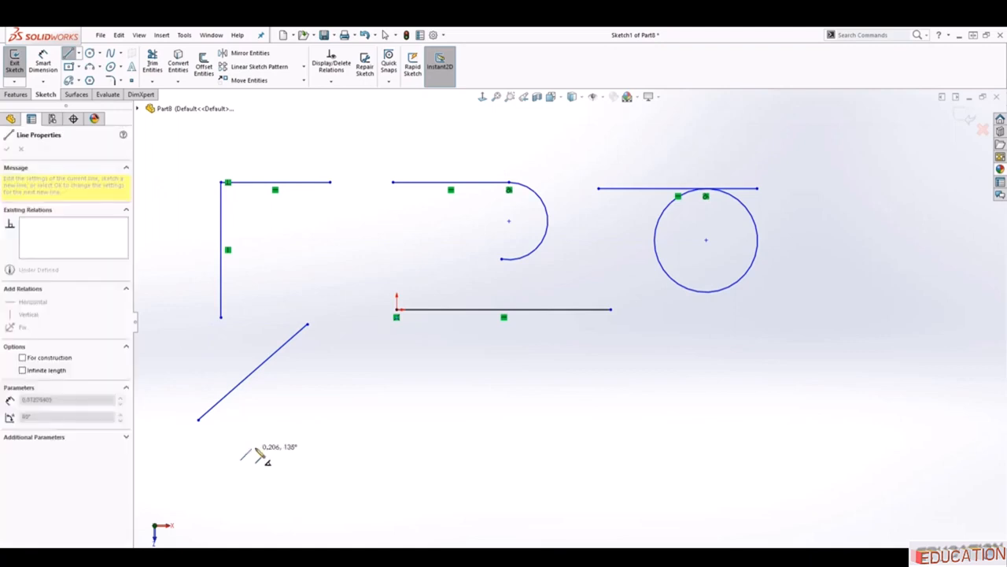
click(348, 352)
key(Escape)
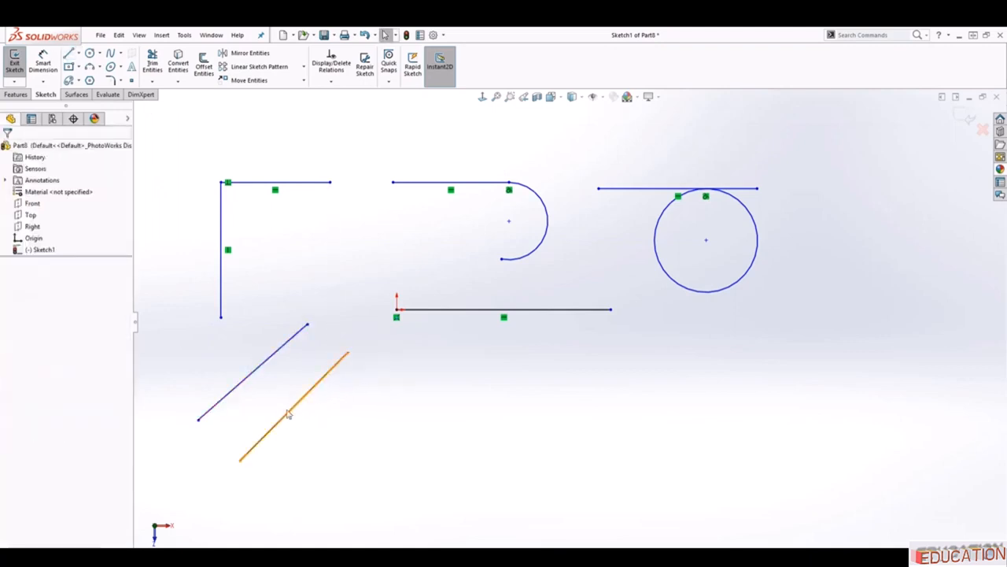
Step: Make the two slanted lines Parallel and move the lower one closer to the upper one
click(264, 368)
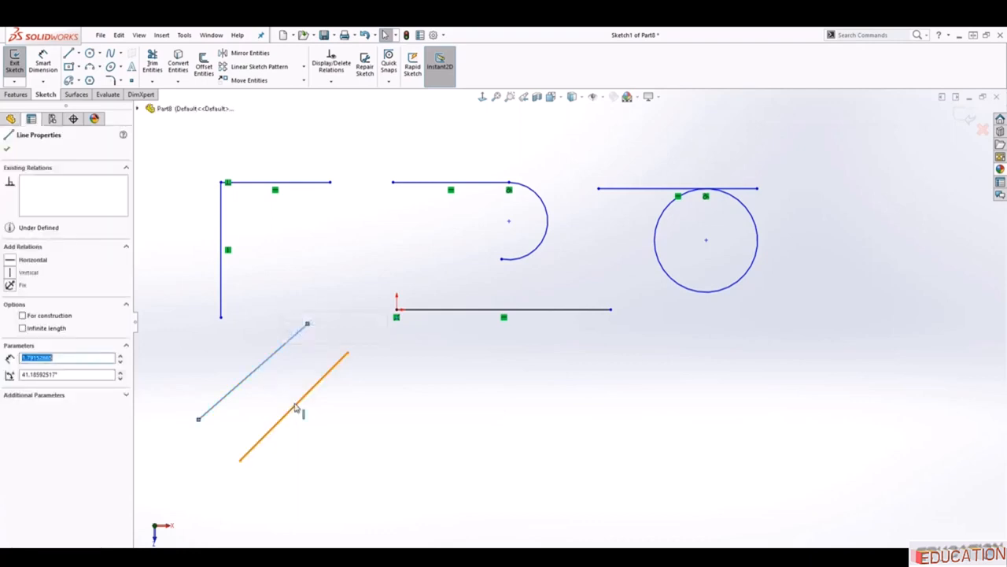
ctrl+click(299, 405)
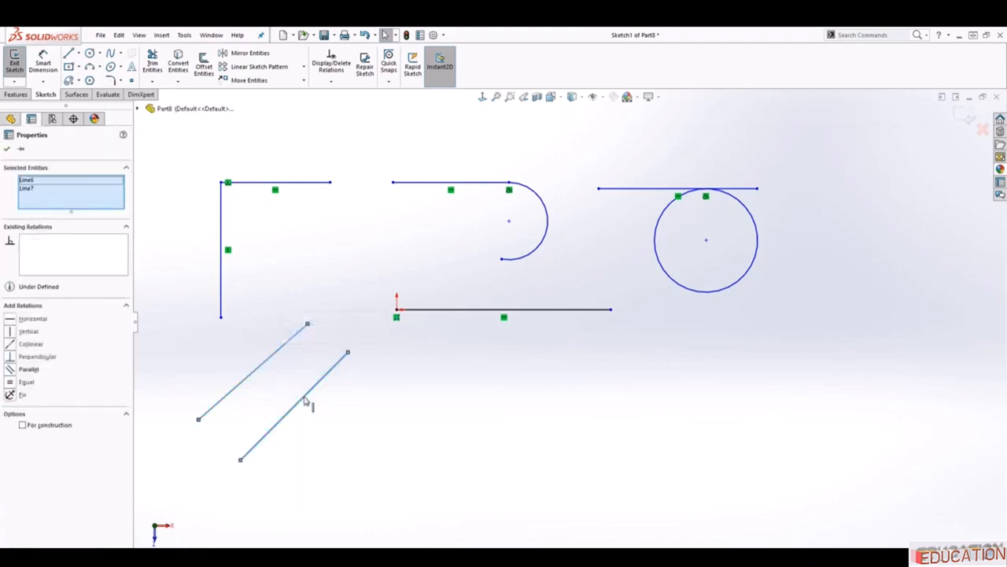
click(12, 370)
click(355, 478)
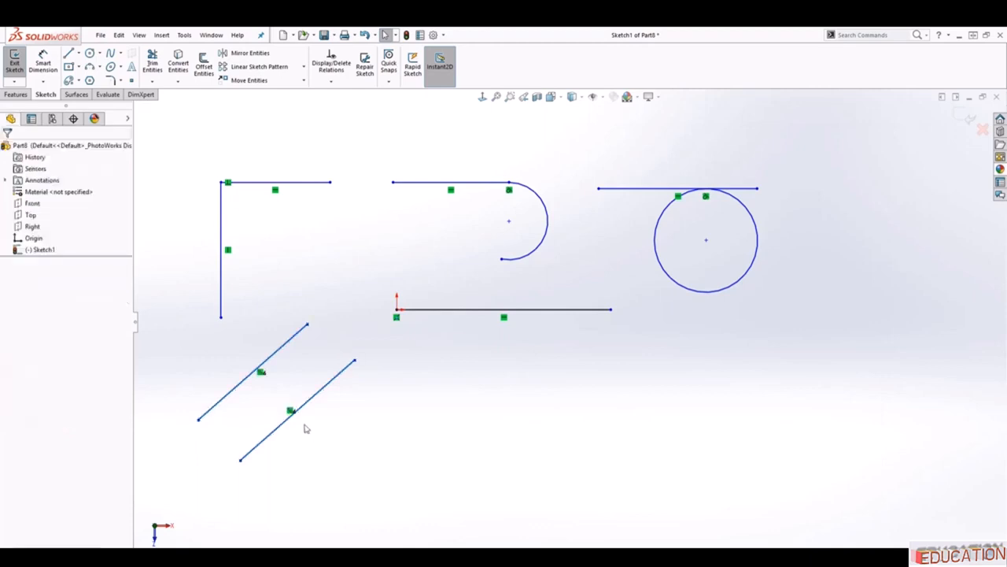
drag(293, 408, 277, 393)
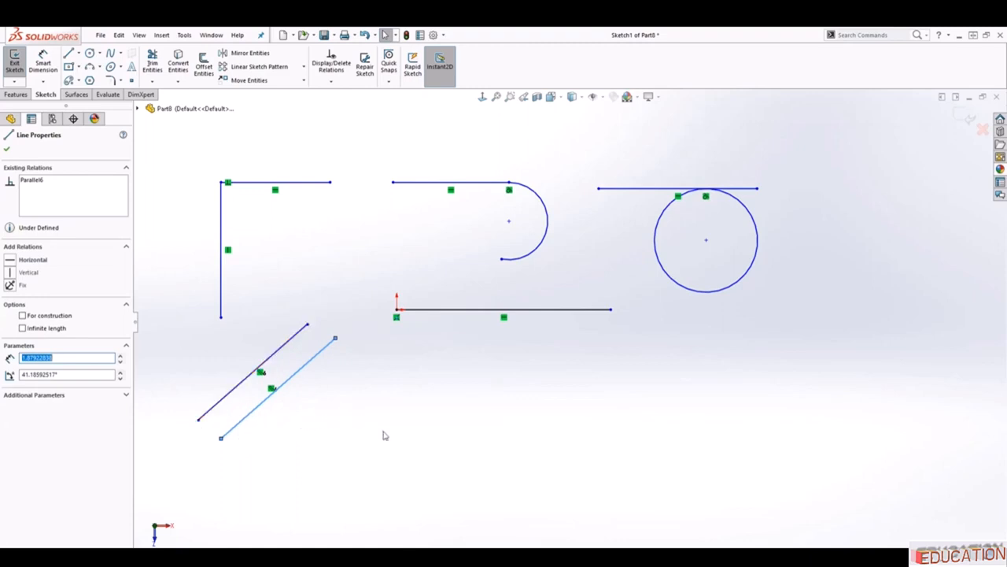
Step: Draw two circles from one shared centre point below the origin's horizontal line, with radii of about 0.81 in and 0.47 in
click(89, 53)
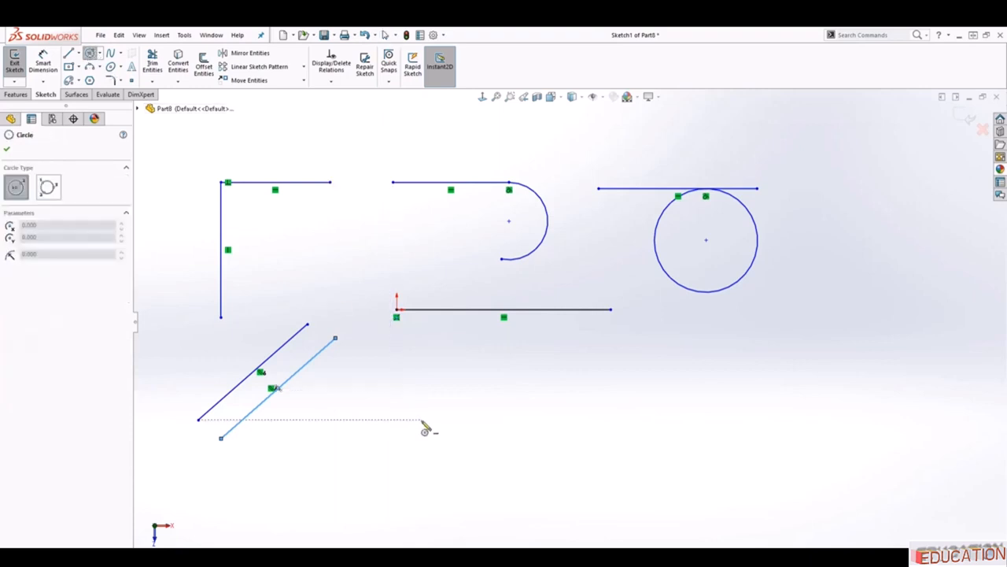
click(420, 422)
click(476, 393)
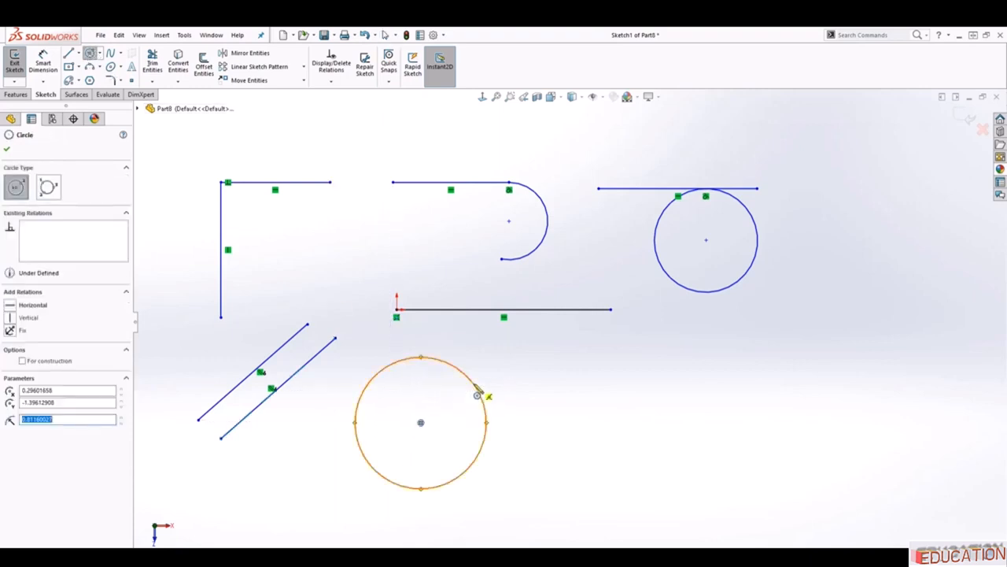
click(420, 423)
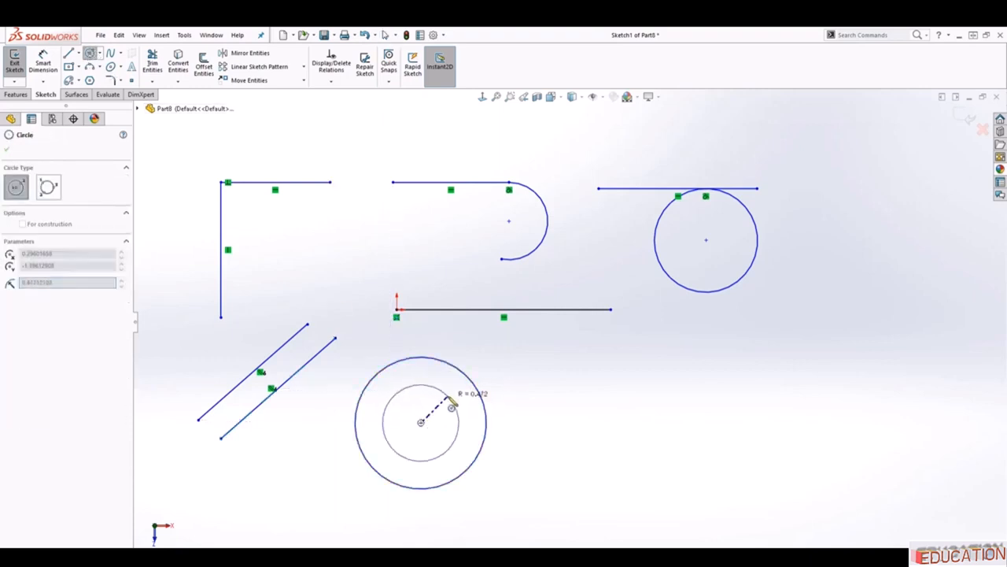
click(451, 406)
key(Escape)
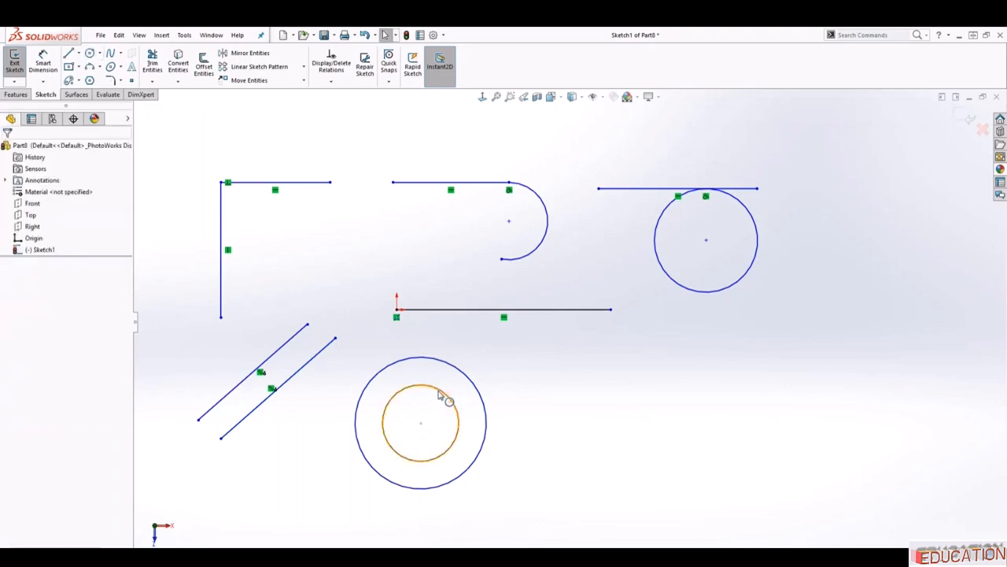
Step: Add a Concentric relation between the inner and outer circles
click(442, 397)
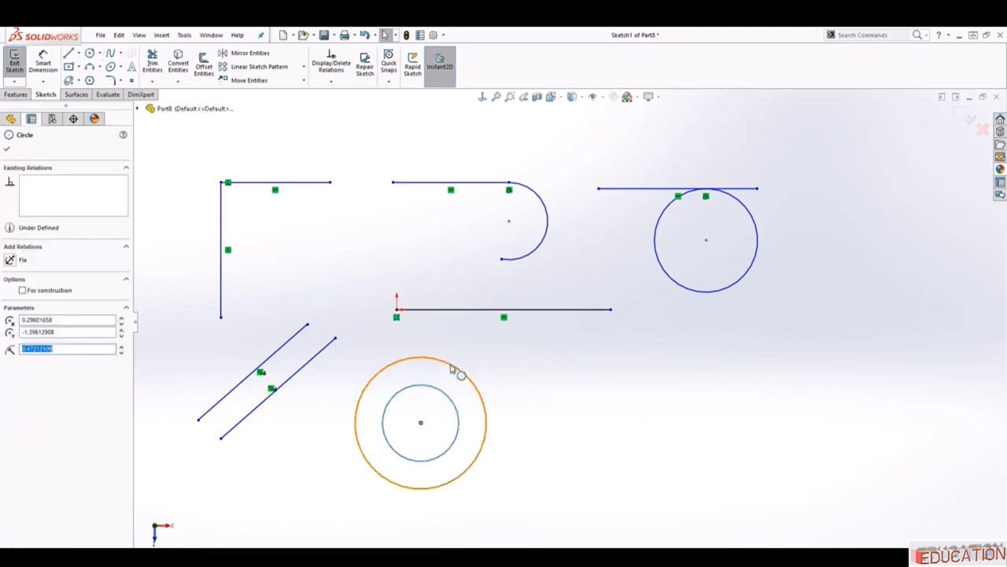
click(451, 368)
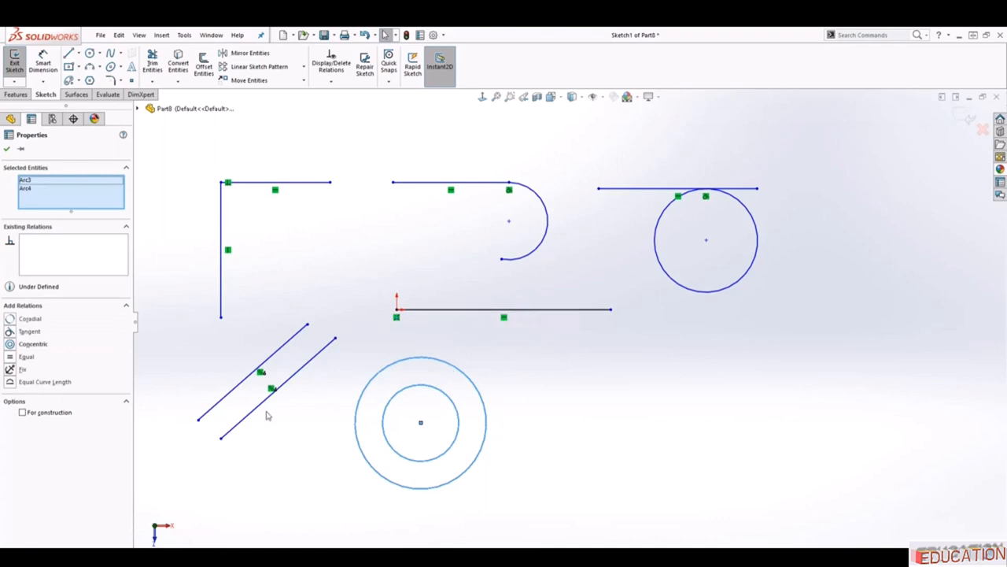
click(33, 343)
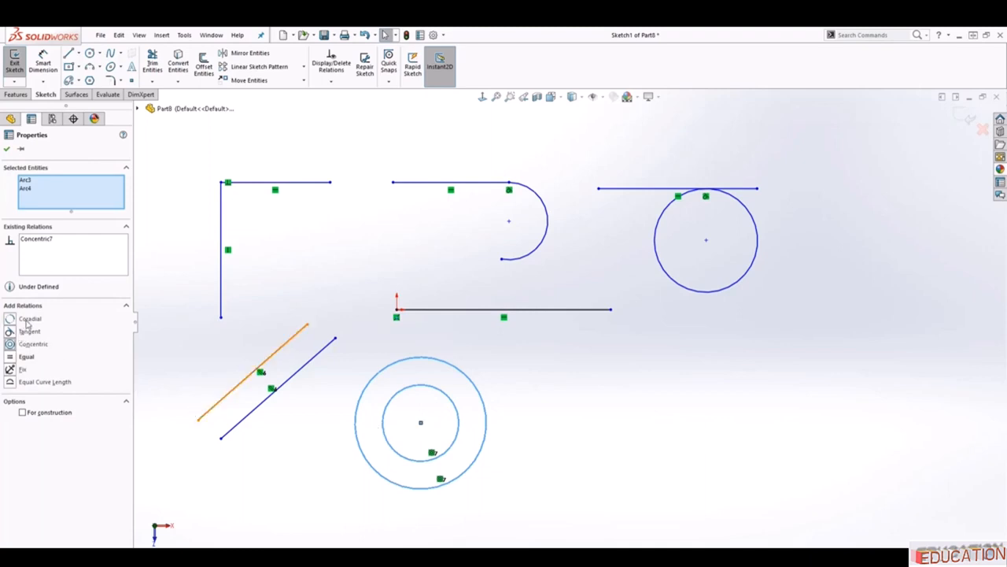
Step: Try Coradial and Tangent relations between the two concentric circles, and undo these attempts
click(29, 319)
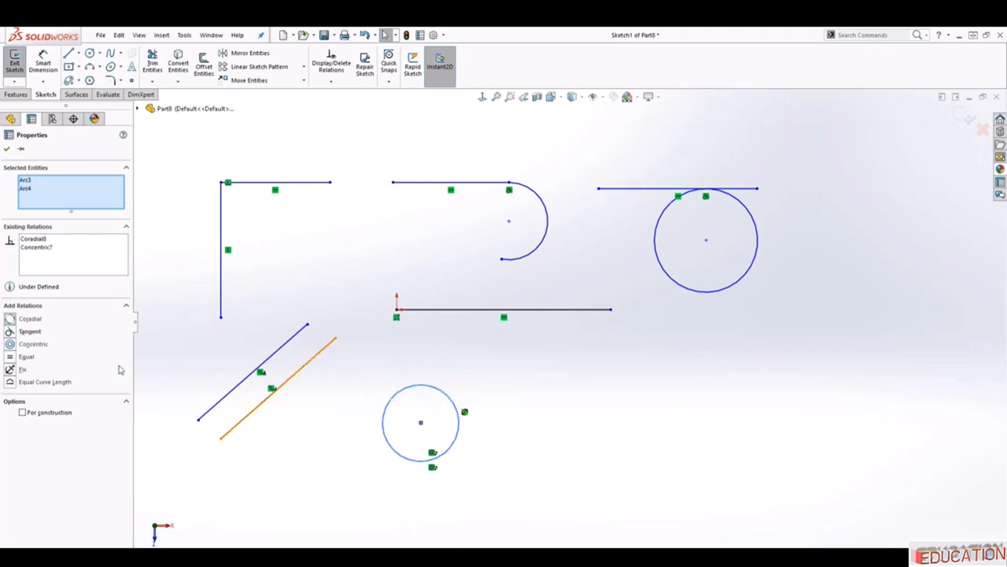
click(9, 332)
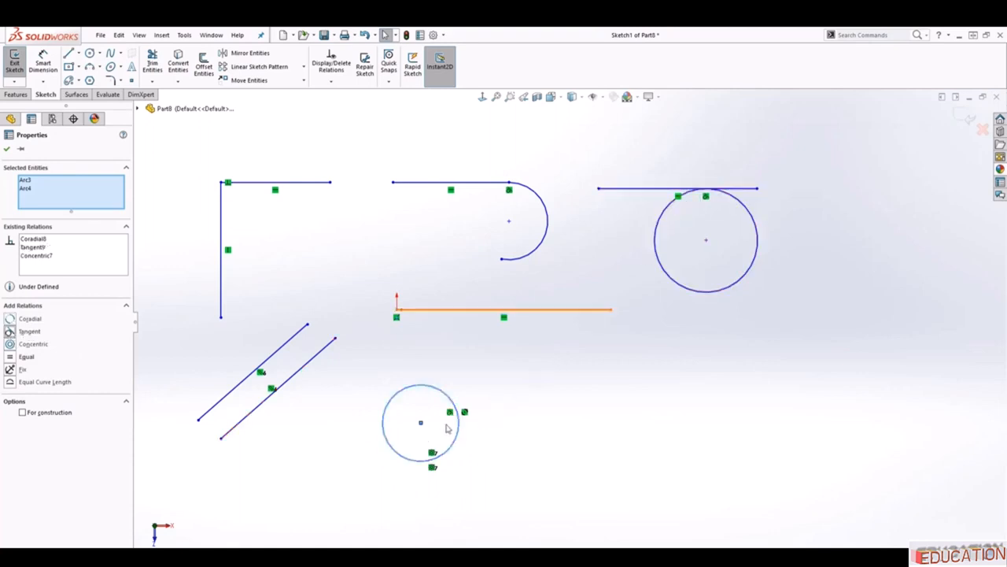
key(ctrl+z)
key(ctrl+z)
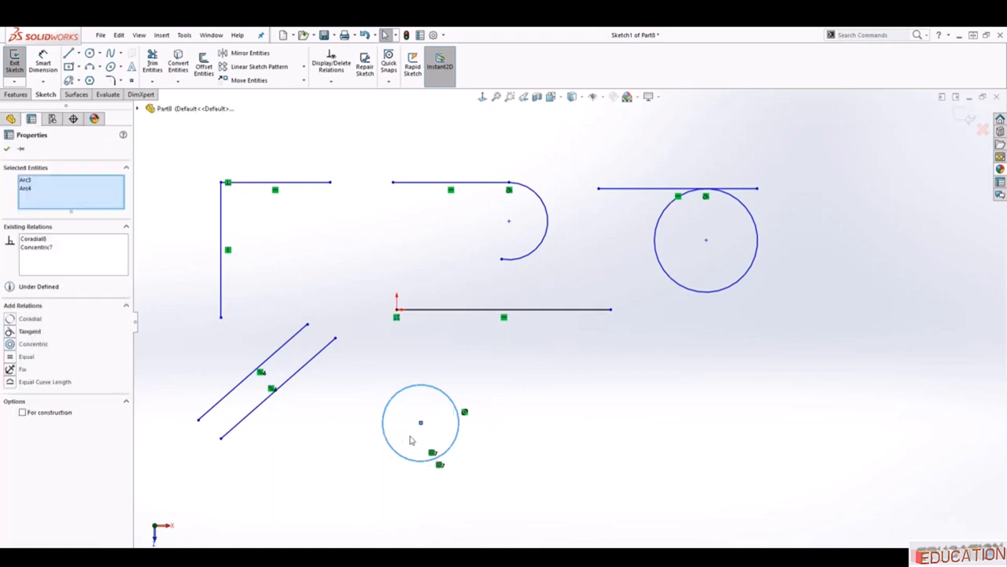
Step: Sketch two separate, slightly slanted near-vertical lines about 1.29 long, side by side to the right of the concentric circles
click(429, 441)
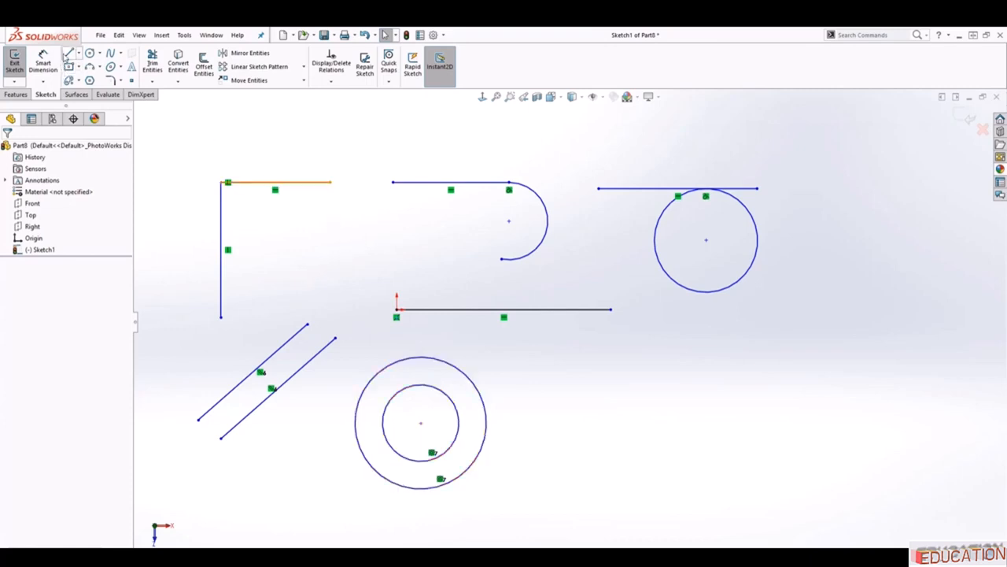
click(68, 53)
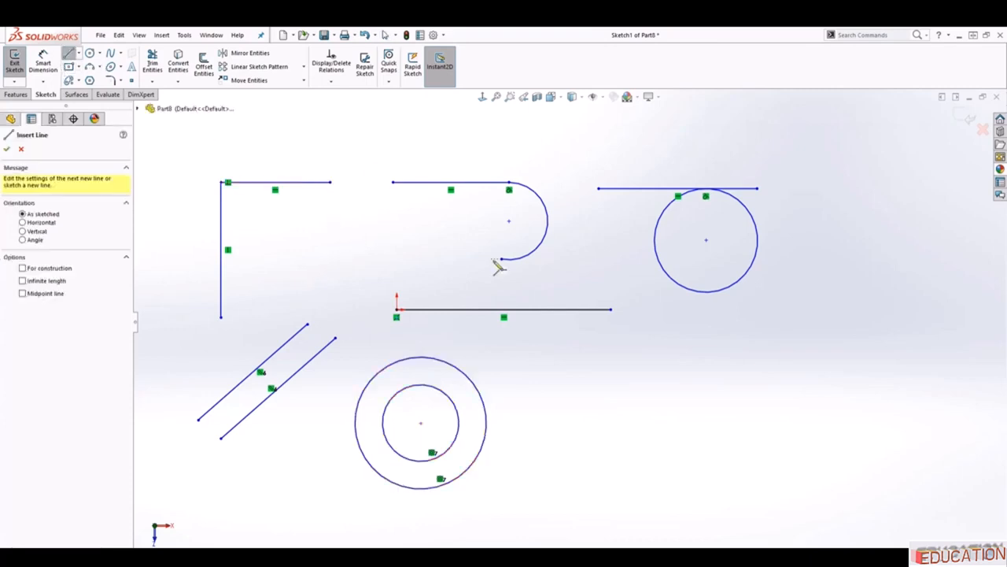
click(611, 372)
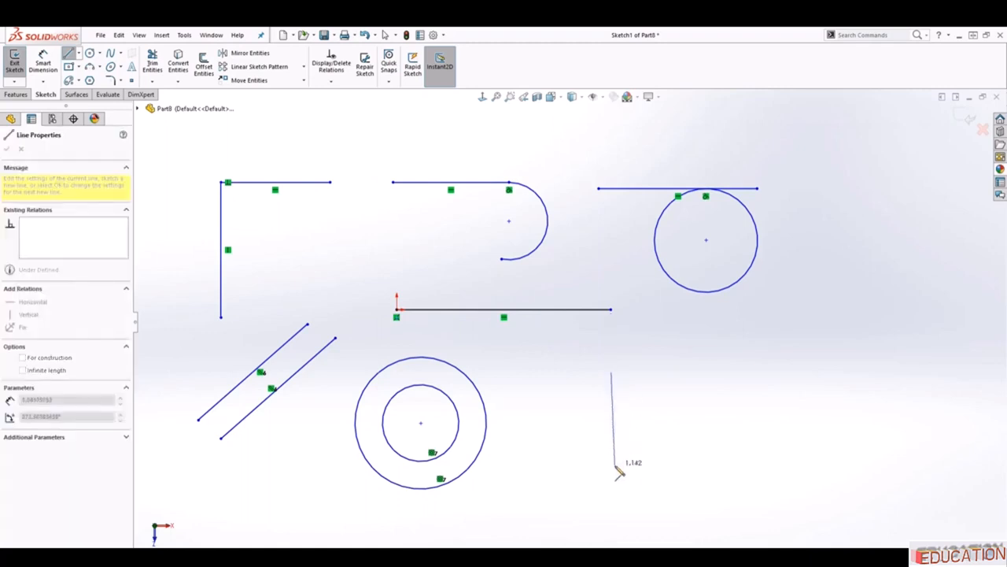
click(615, 477)
key(Escape)
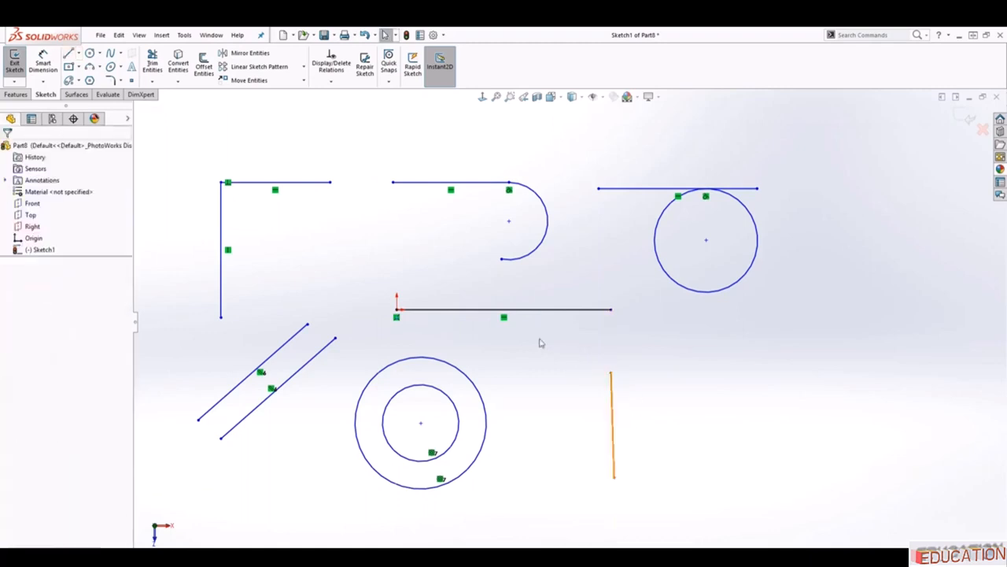
click(69, 54)
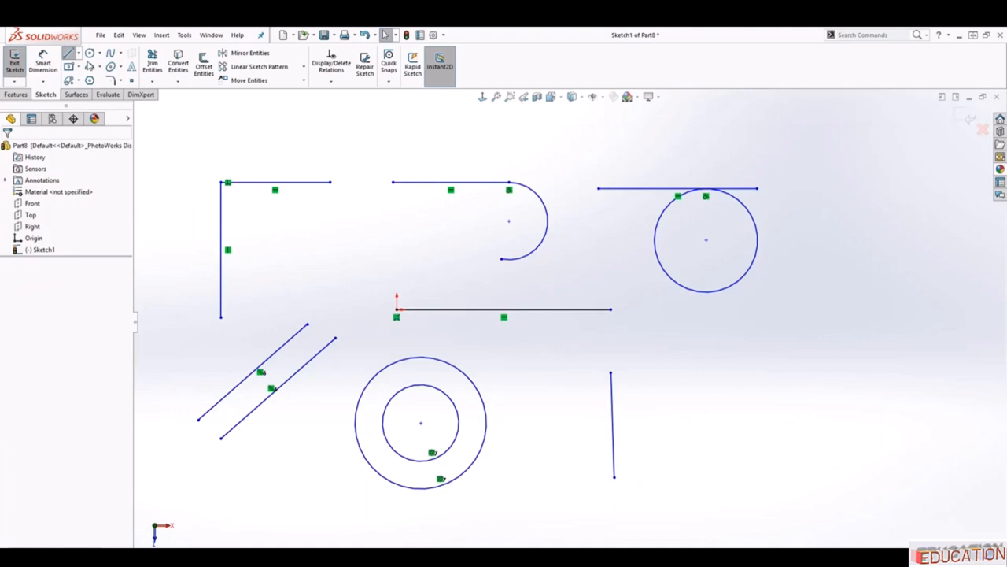
click(699, 373)
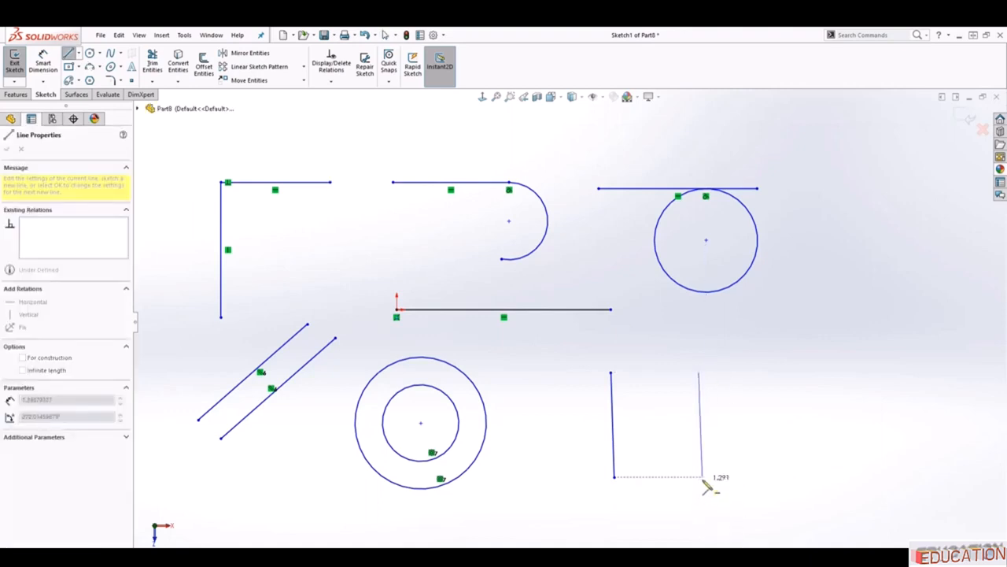
click(703, 477)
key(Escape)
Step: Sketch a third slightly slanted line, about 1.29 long, between the two near-vertical lines
click(69, 53)
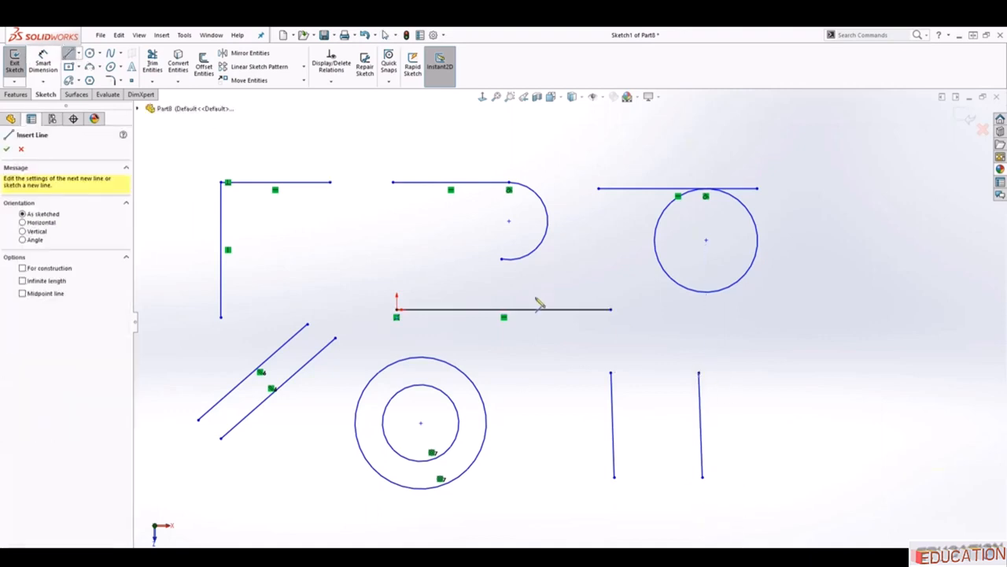
click(649, 373)
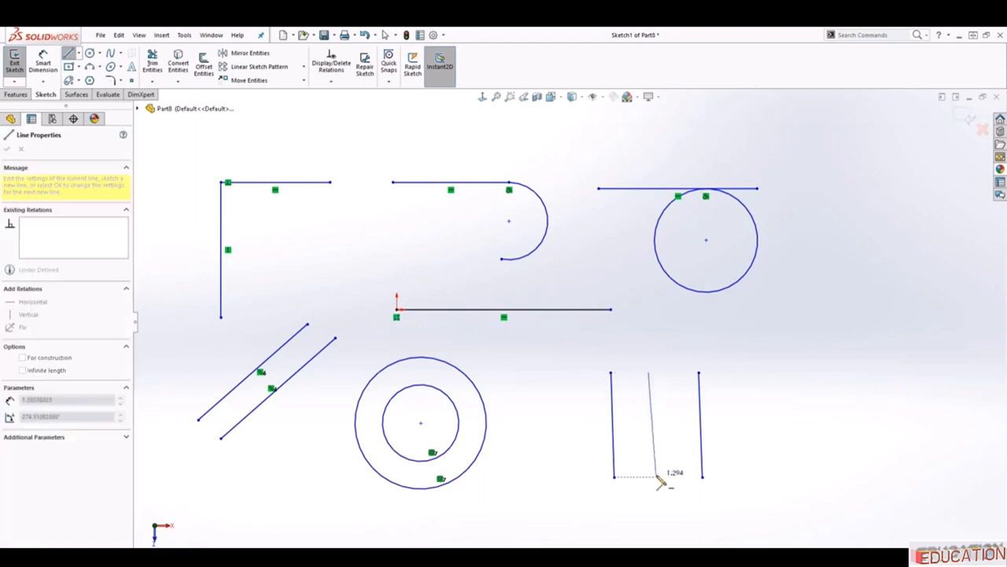
click(653, 476)
key(Escape)
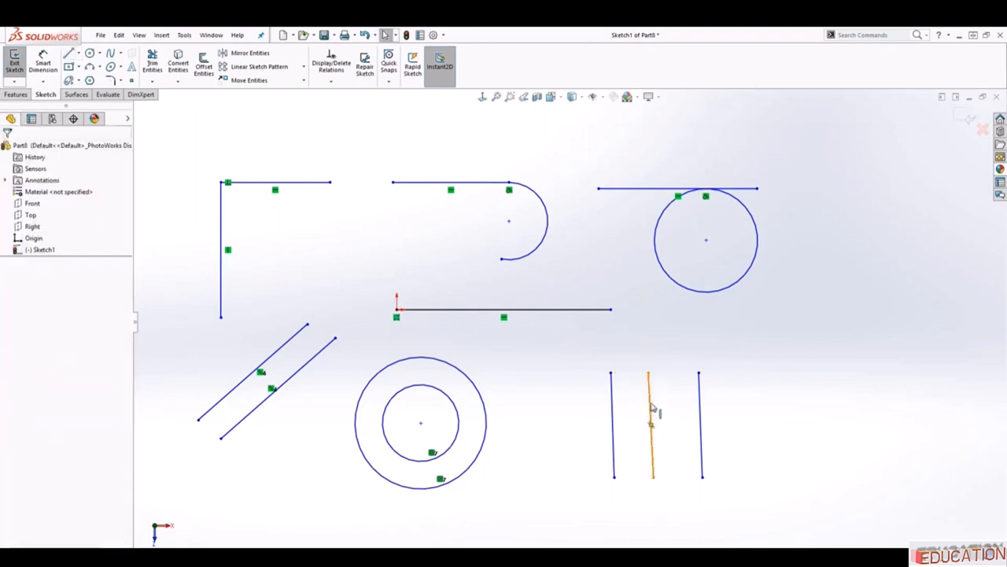
Step: Make the middle line a construction line and give it a Vertical relation
click(652, 412)
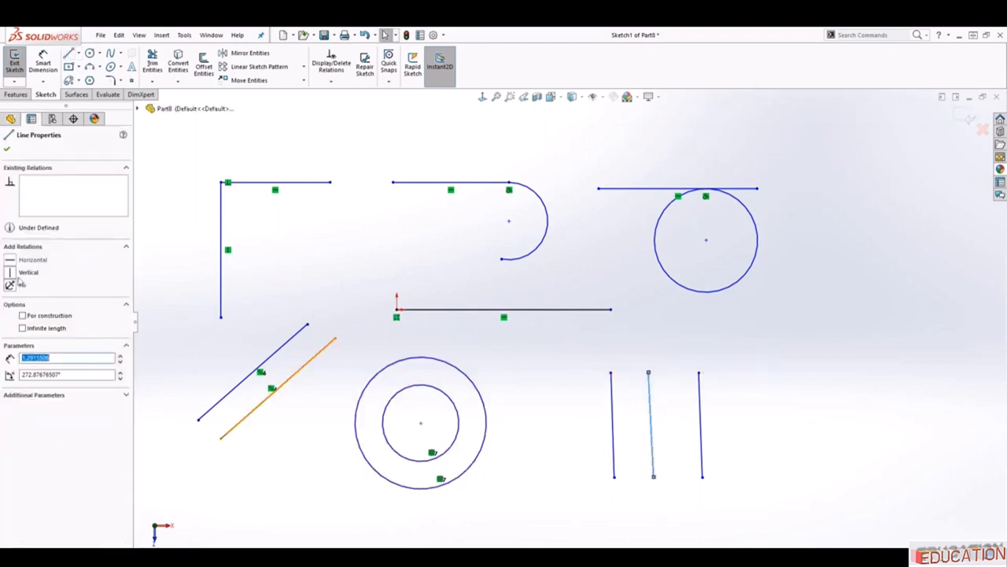
click(22, 315)
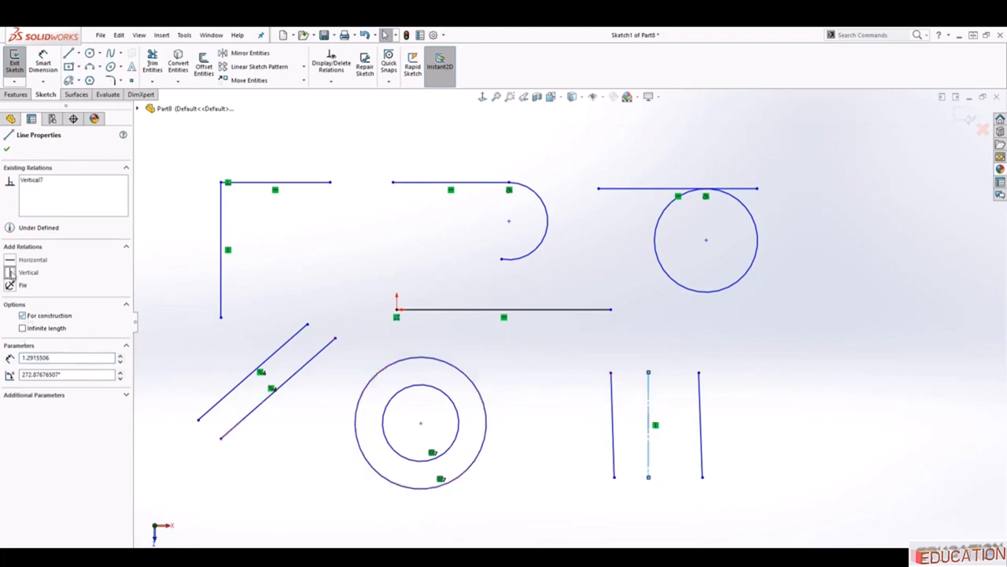
click(574, 405)
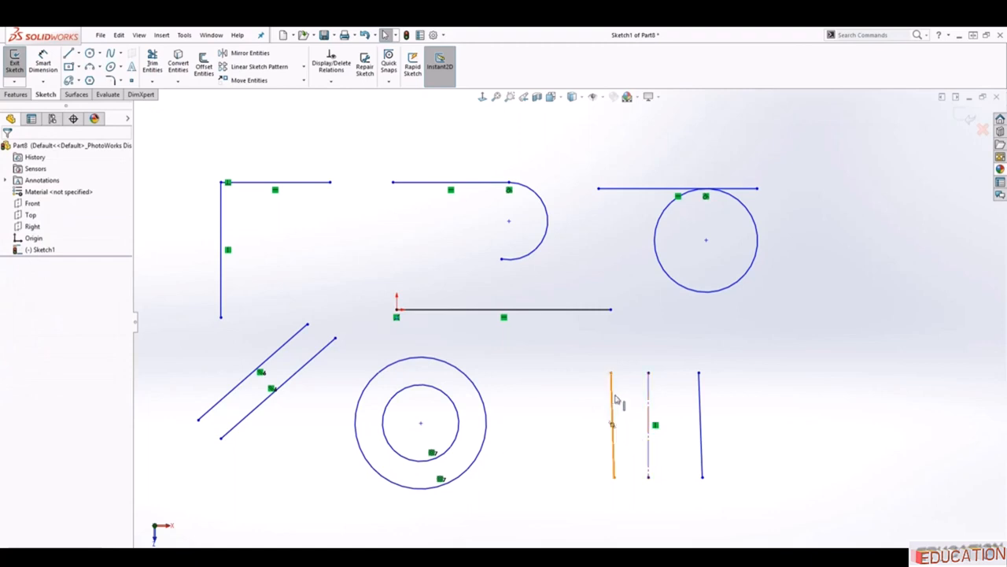
Step: Add a Symmetric relation between the two outer lines about the vertical construction line
click(613, 406)
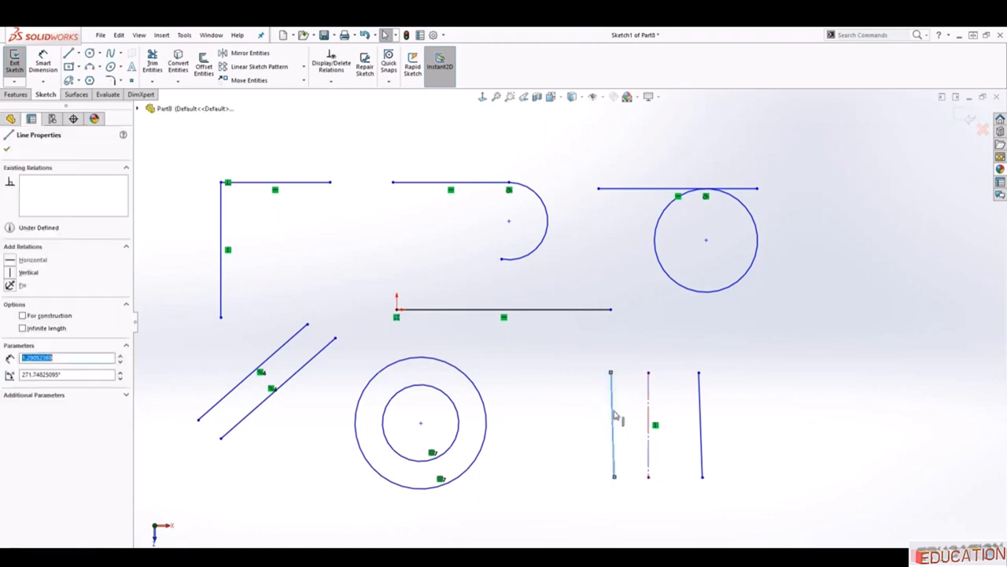
ctrl+click(698, 405)
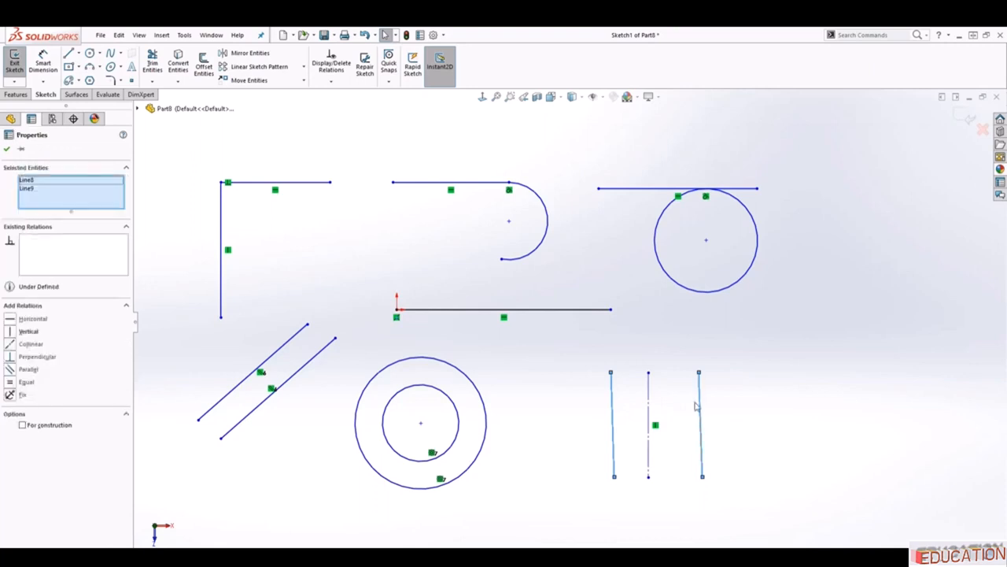
ctrl+click(650, 403)
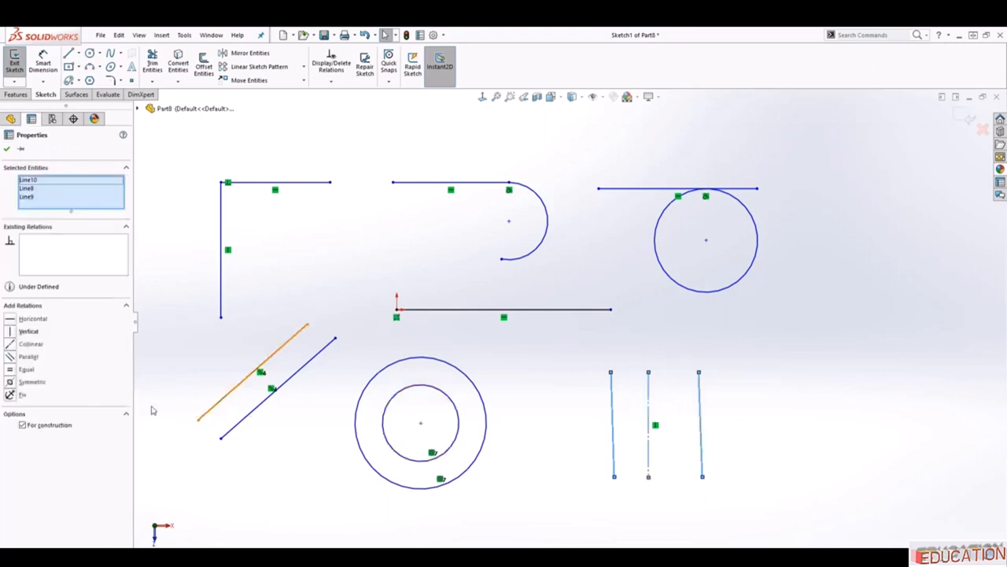
click(10, 384)
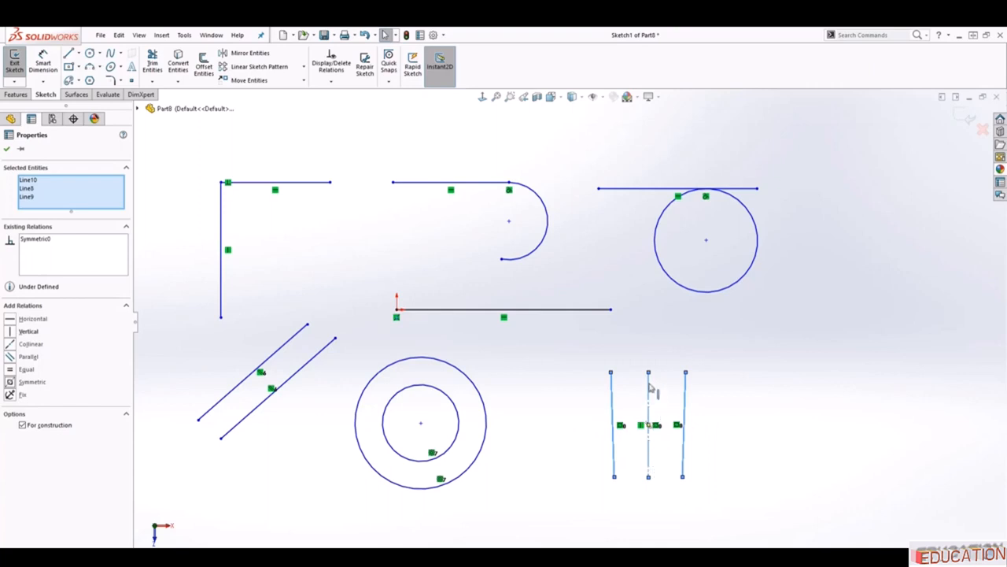
click(739, 431)
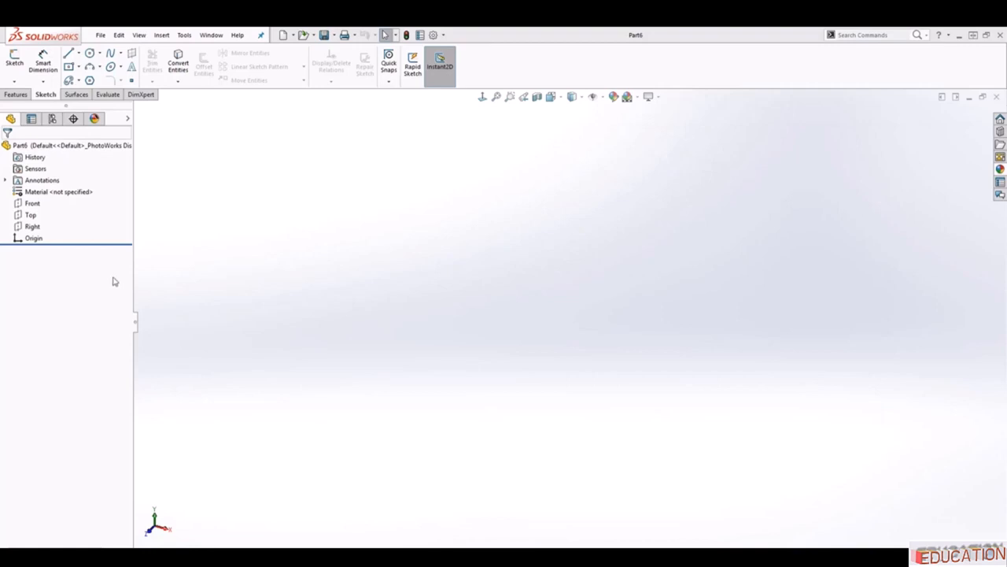
Step: Start a sketch on the Front plane of Part6 and draw a center rectangle about 4.55 by 3.82 in to the left of the origin
click(32, 203)
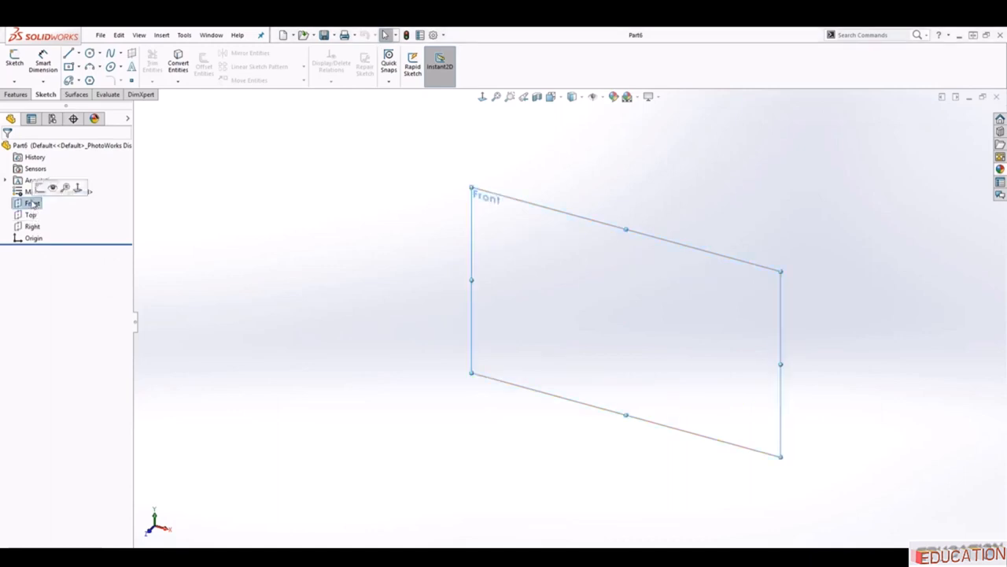
click(14, 61)
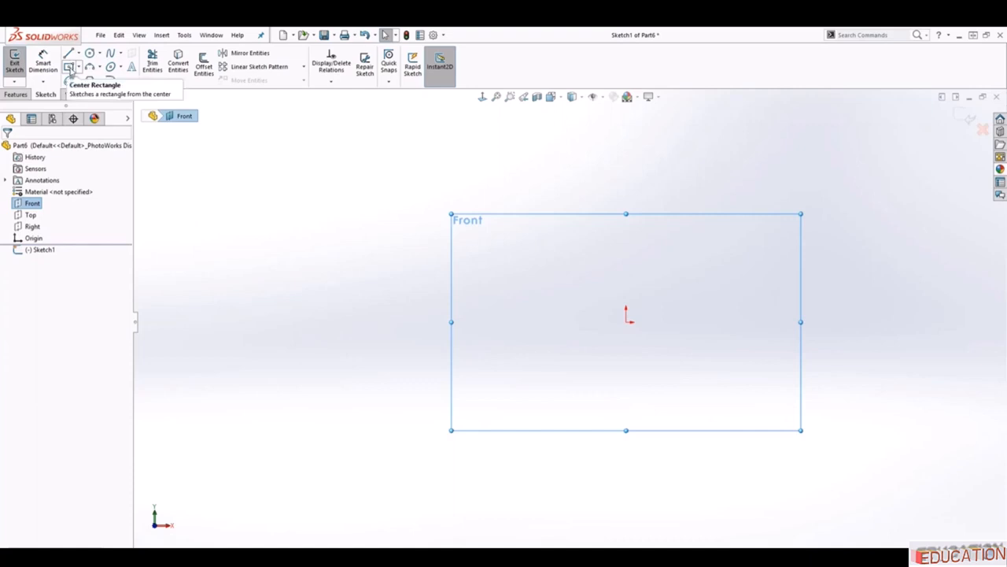
click(69, 66)
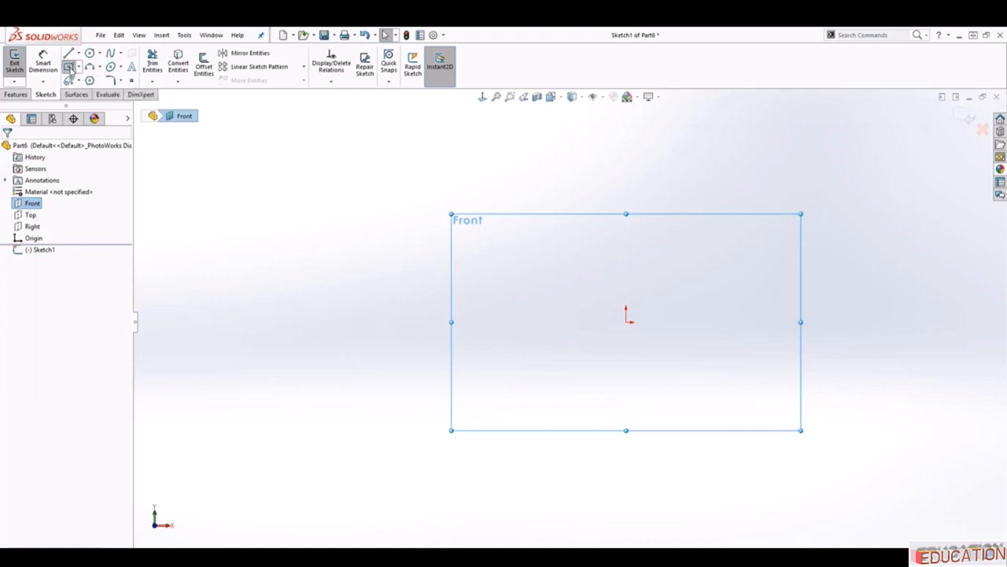
click(323, 310)
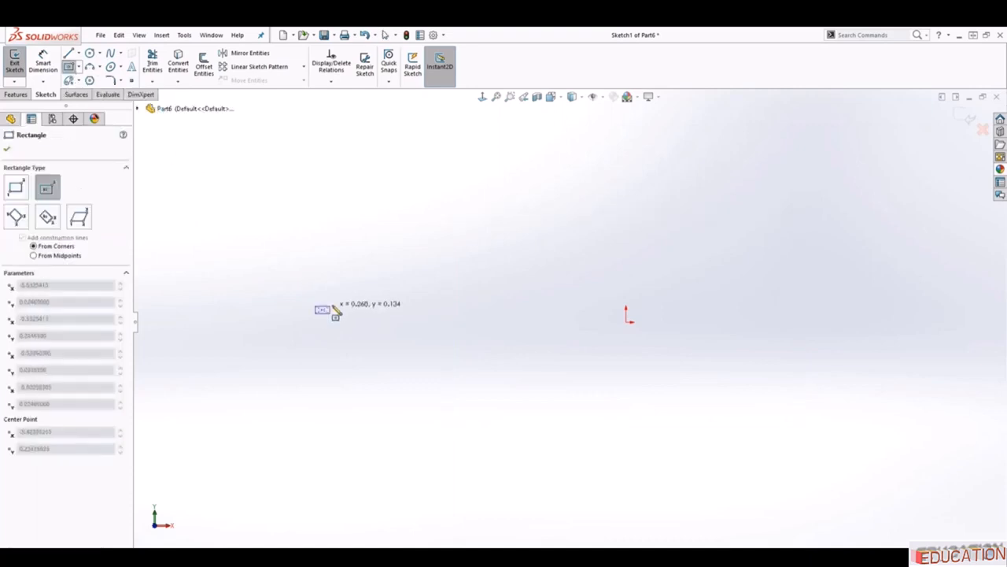
click(449, 215)
key(Escape)
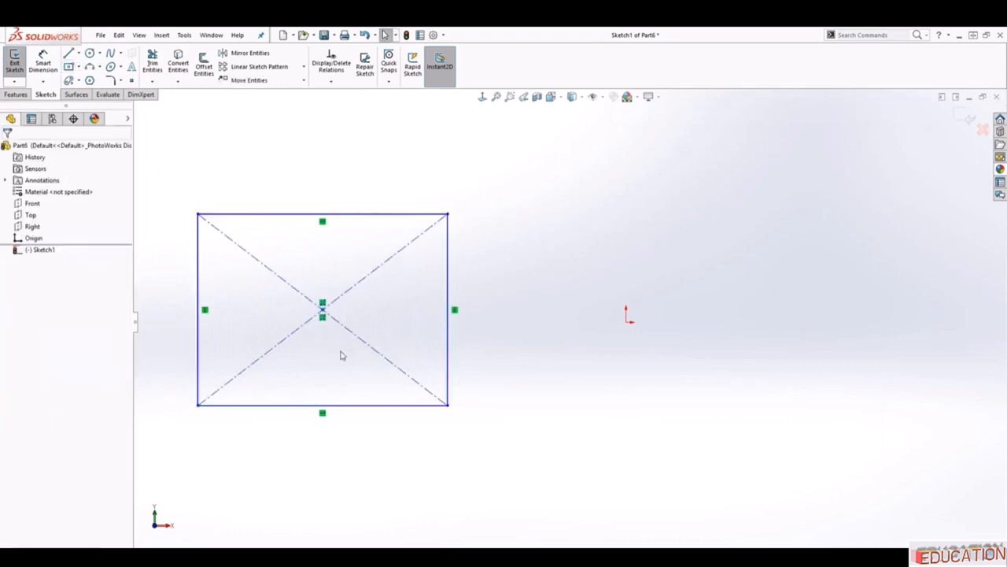
Step: Dimension the rectangle's upper edge and set its width to 5 in
click(45, 63)
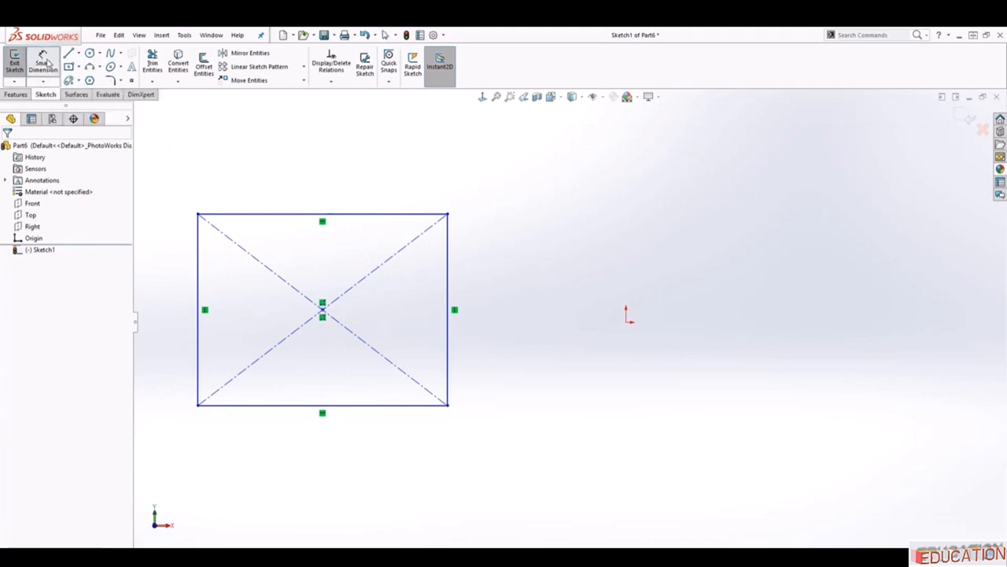
click(227, 219)
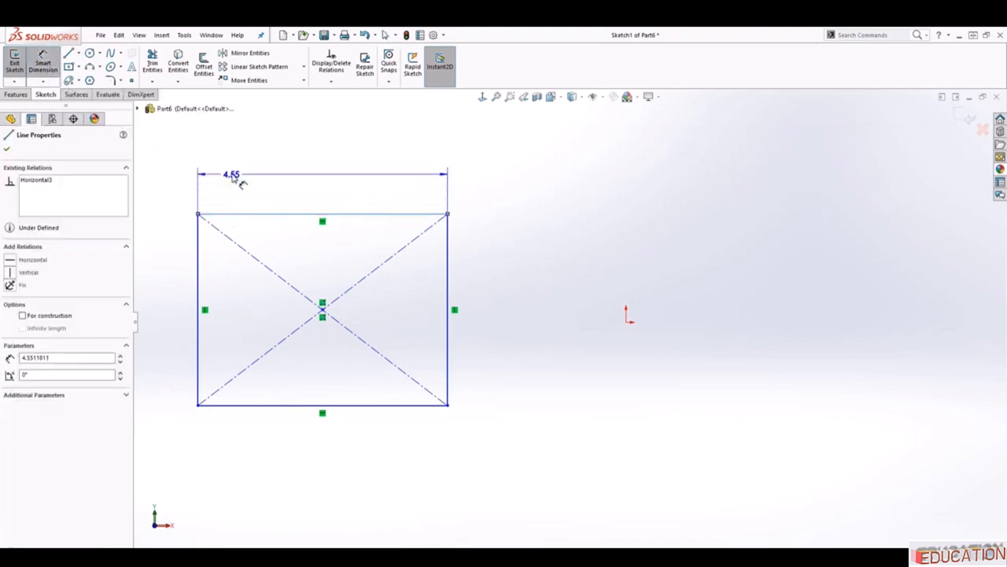
click(236, 173)
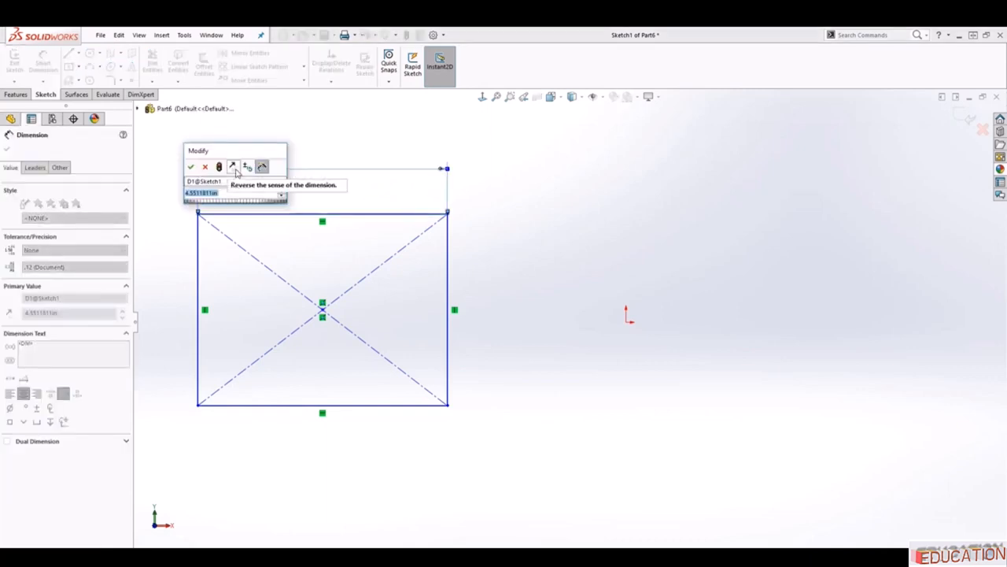
text(5)
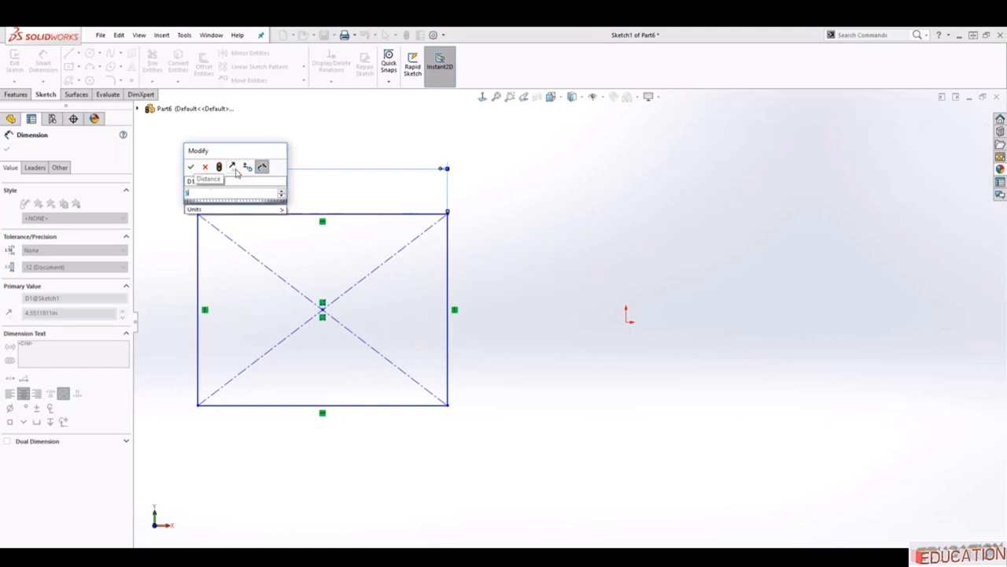
key(Return)
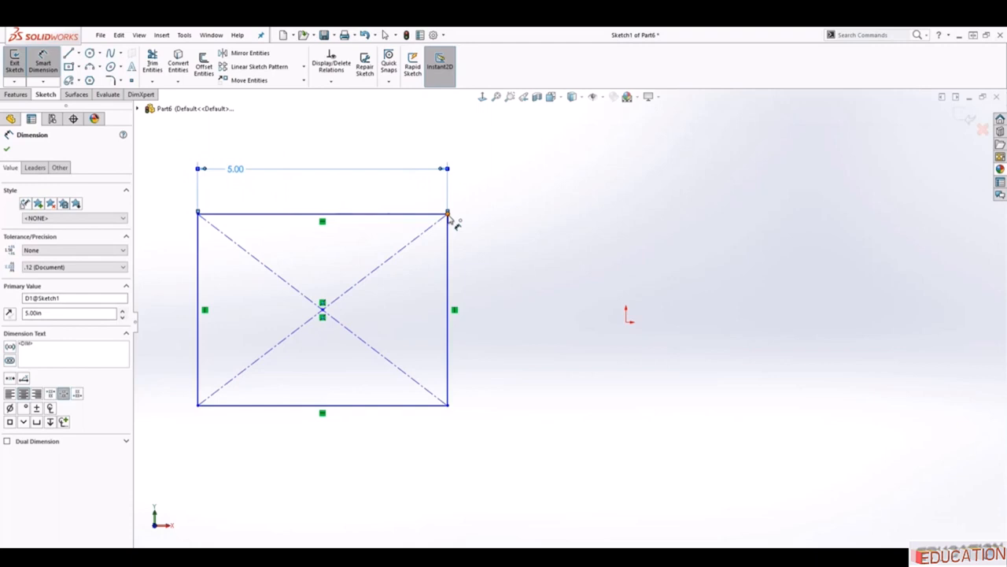
key(Escape)
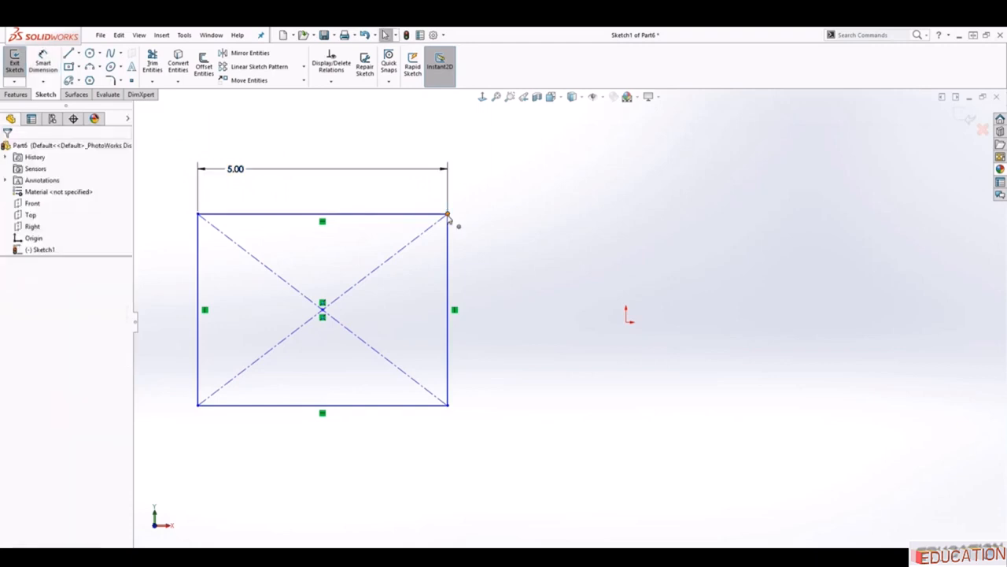
Step: Dimension the rectangle's height between its two right-hand corner points and set it to 4 in
click(44, 58)
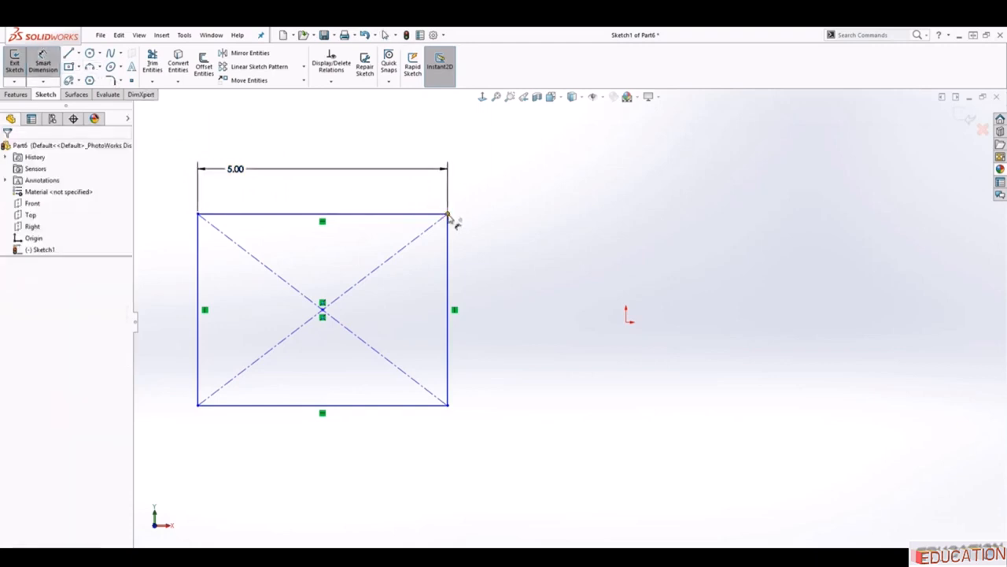
click(448, 215)
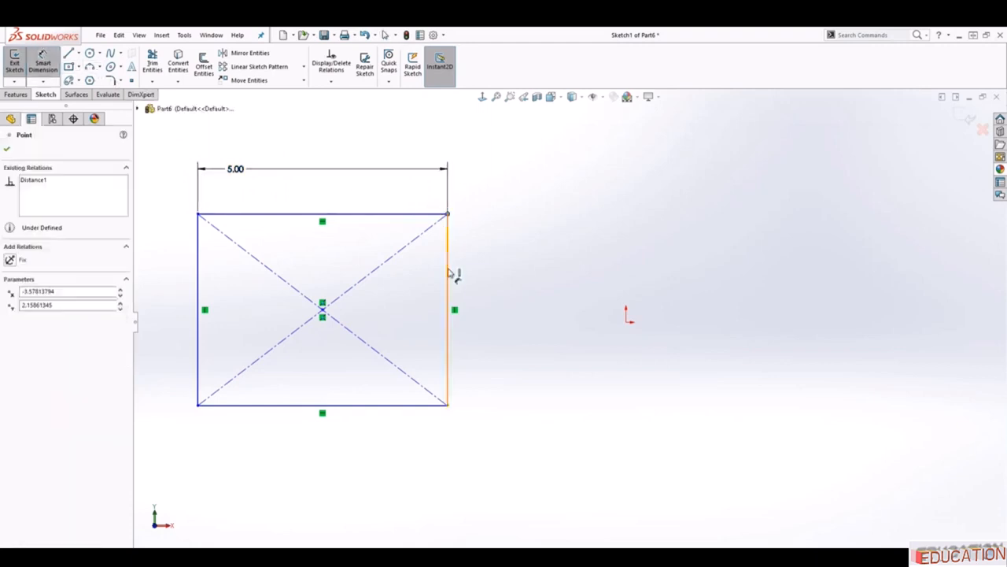
click(448, 406)
click(528, 332)
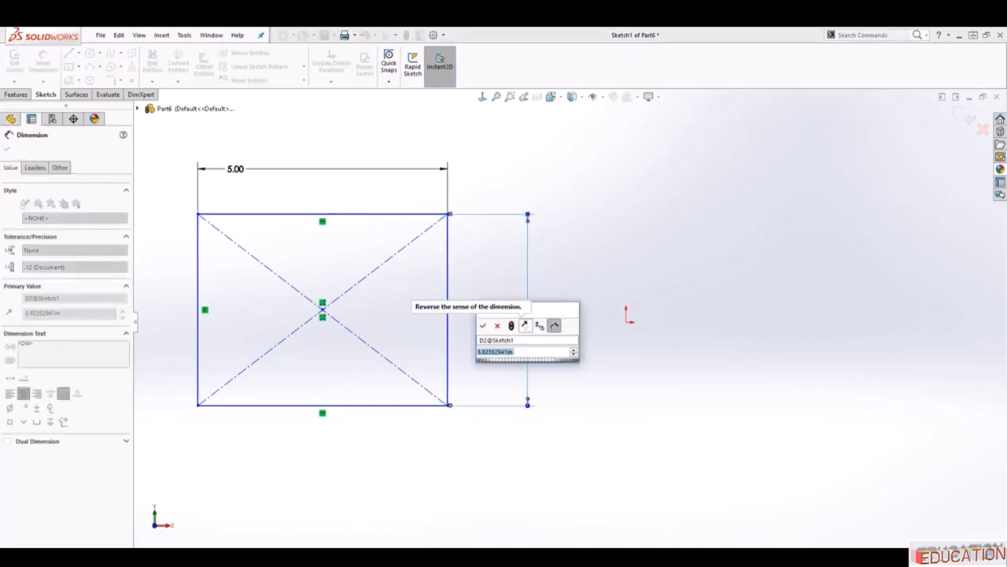
text(4)
key(Return)
key(Escape)
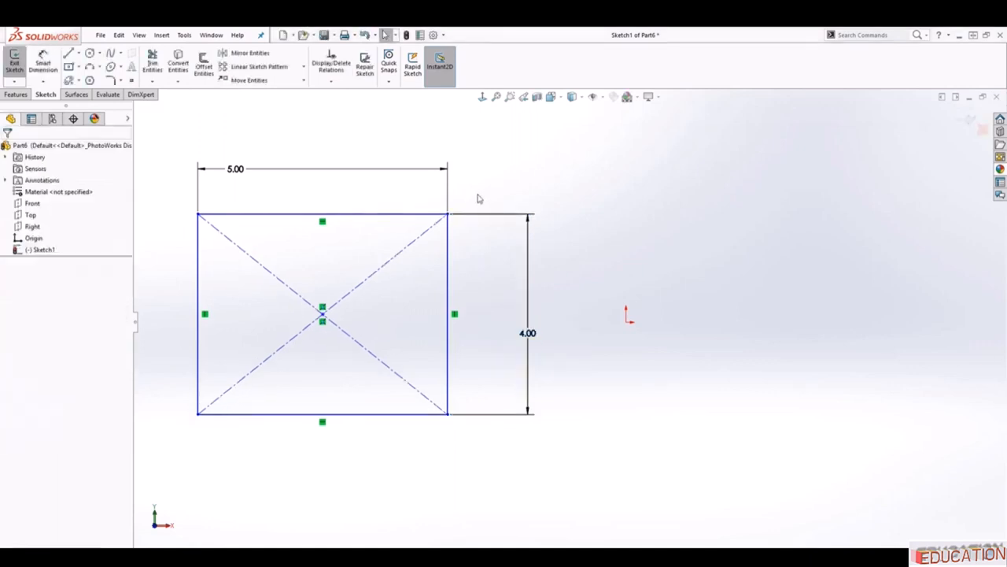
Step: Set the rectangle's width dimension to 6 in, and set it back to 5 in
click(375, 170)
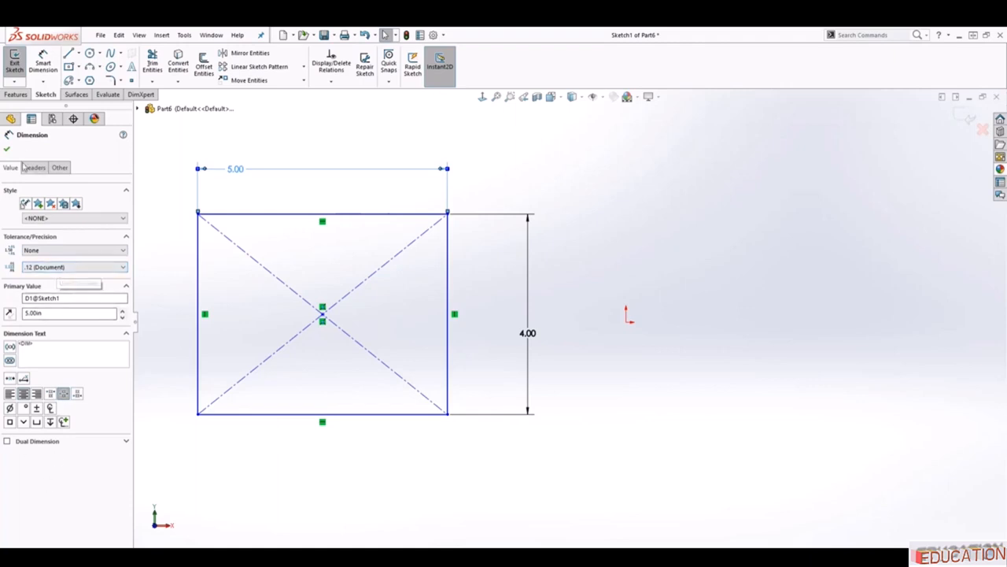
click(301, 232)
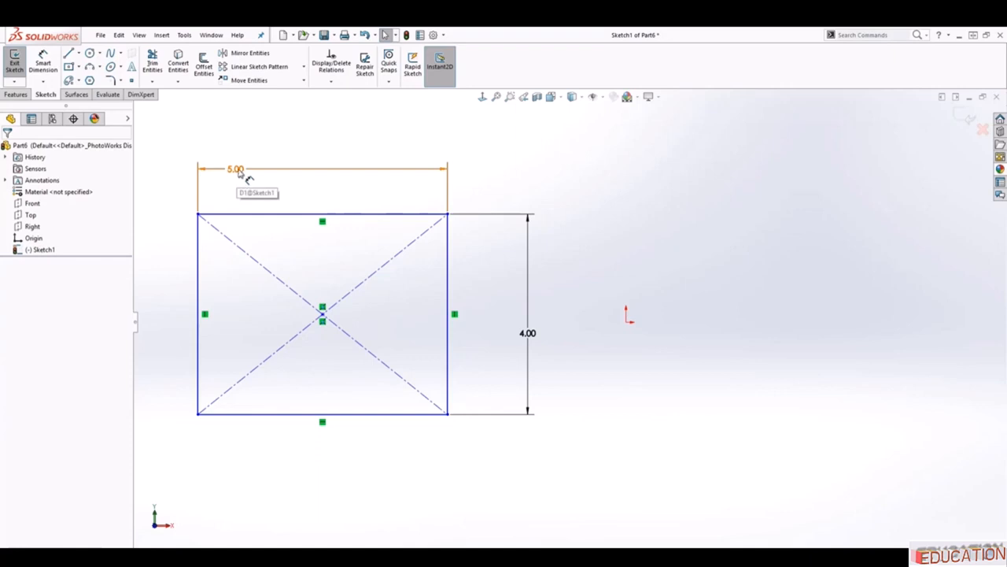
click(239, 171)
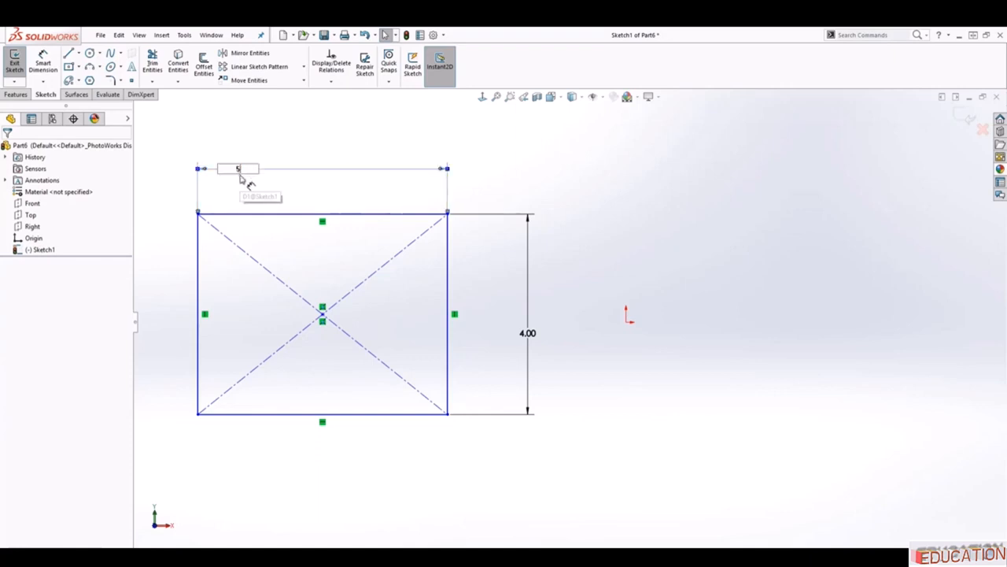
key(BackSpace)
text(6)
key(Return)
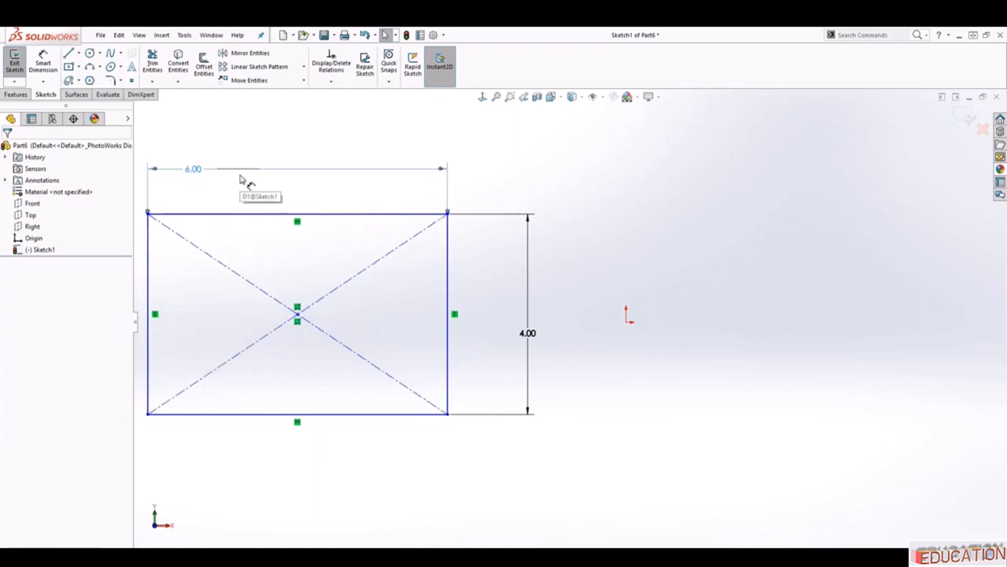
click(196, 172)
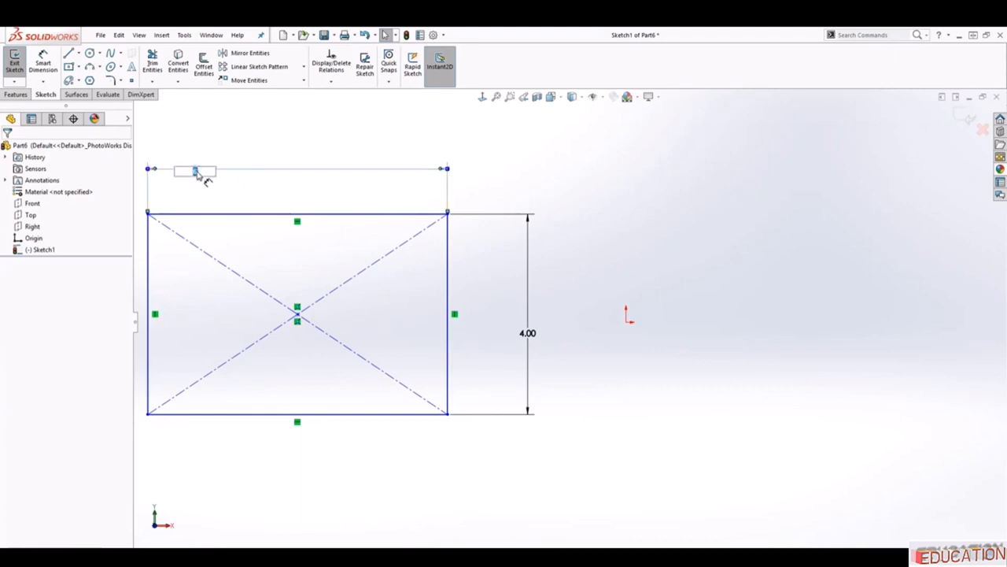
key(Return)
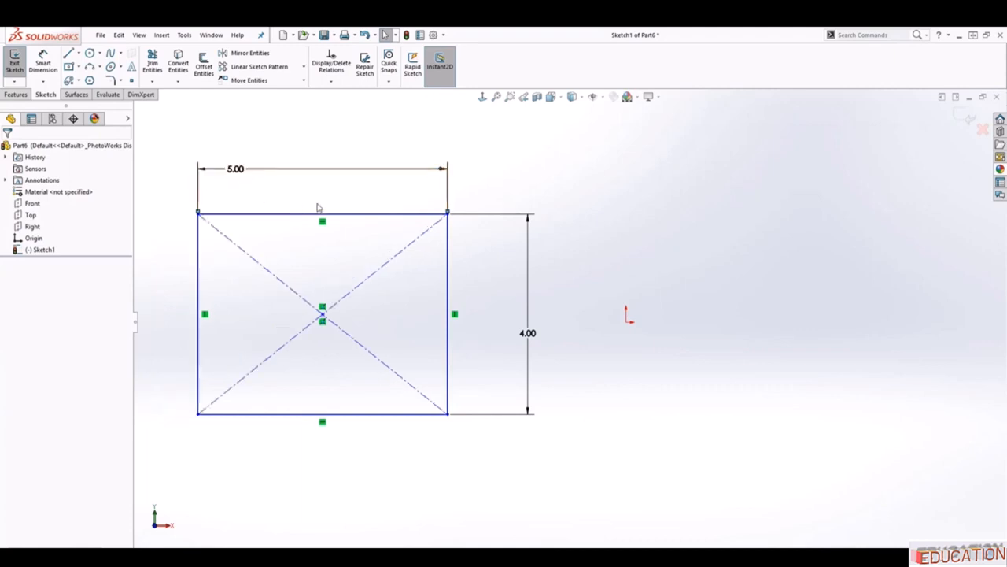
Step: Draw a circle about 3.51 in in diameter to the right of the rectangle, enclosing the origin
scroll(373, 273, up, 2)
scroll(375, 273, down, 1)
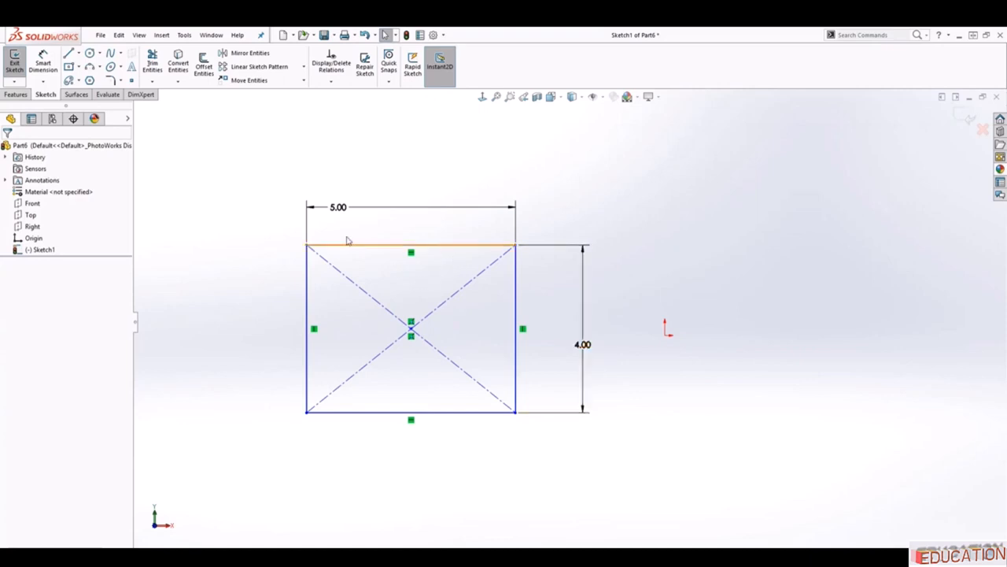
scroll(582, 383, down, 1)
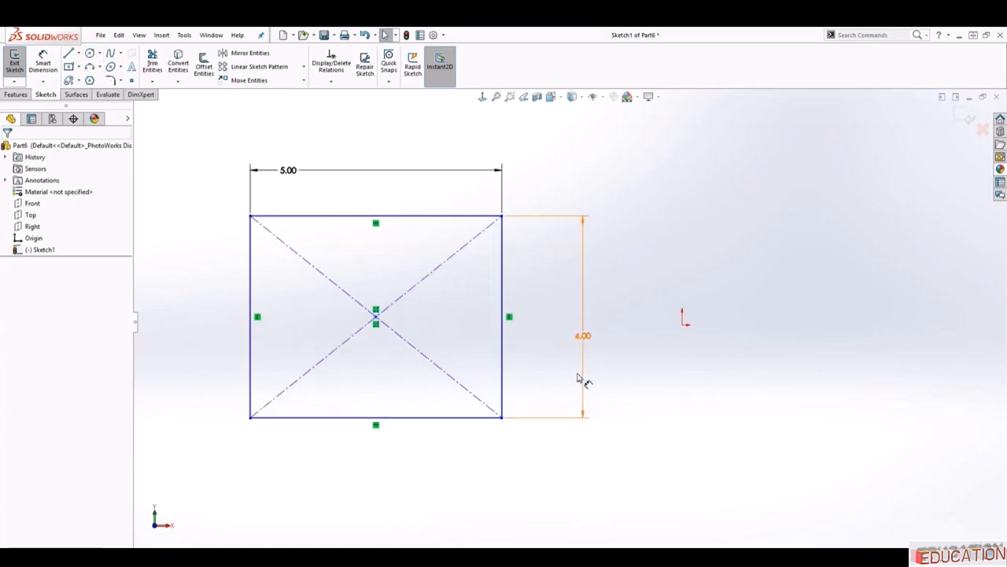
scroll(614, 376, up, 2)
scroll(700, 358, down, 2)
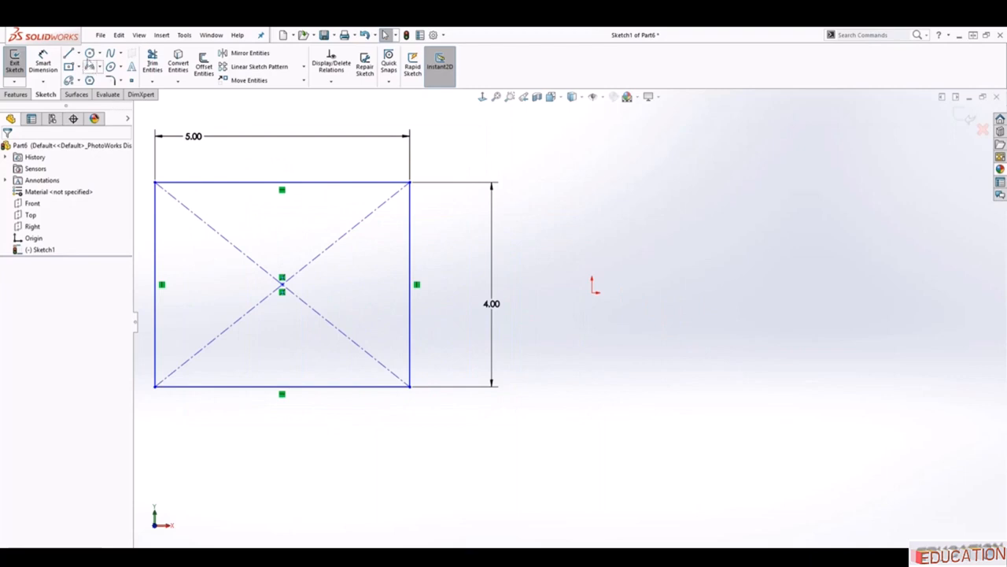
click(90, 54)
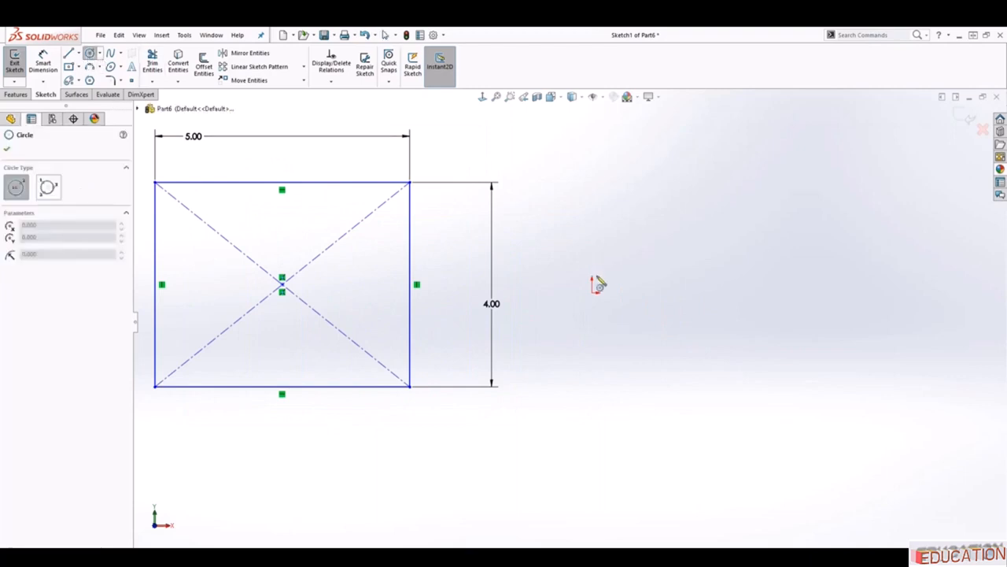
click(619, 233)
click(685, 176)
key(Escape)
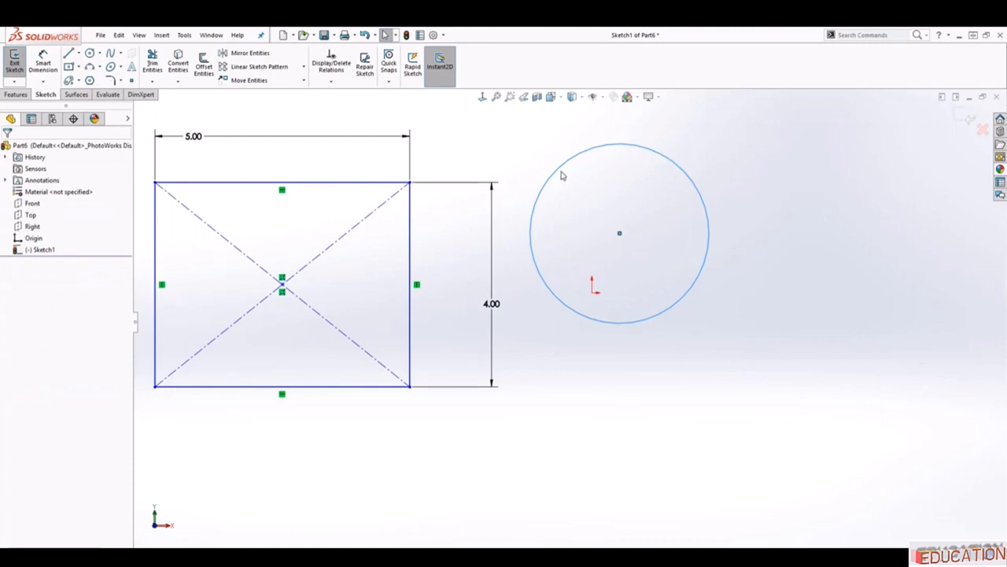
Step: Dimension the circle's diameter with Smart Dimension and set it to 4 in
click(43, 63)
click(586, 317)
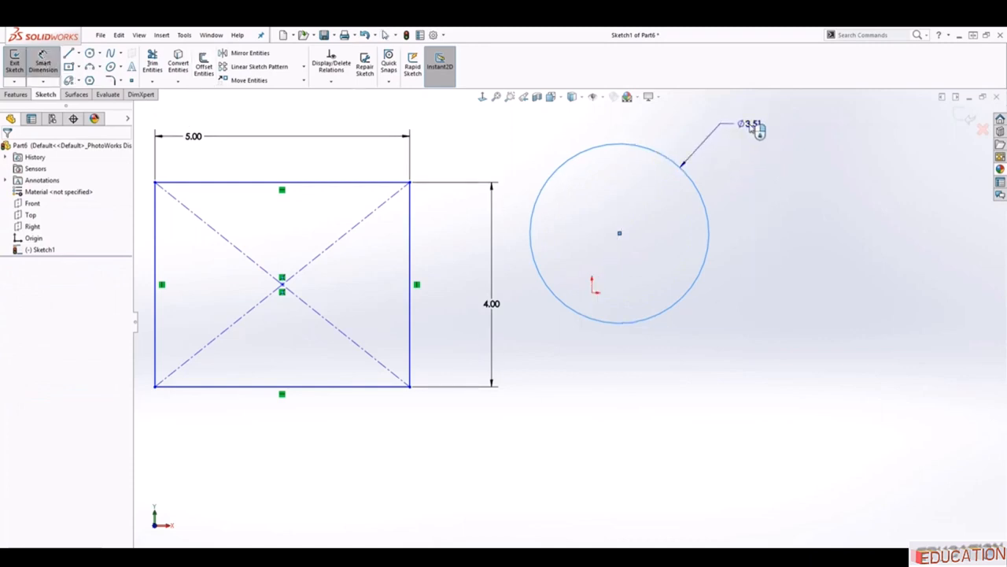
click(754, 127)
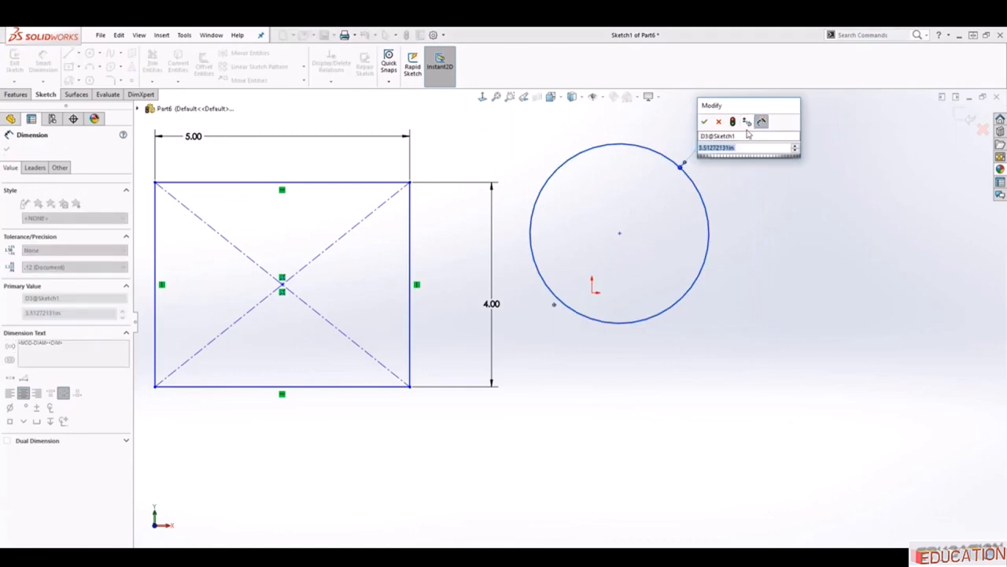
text(4)
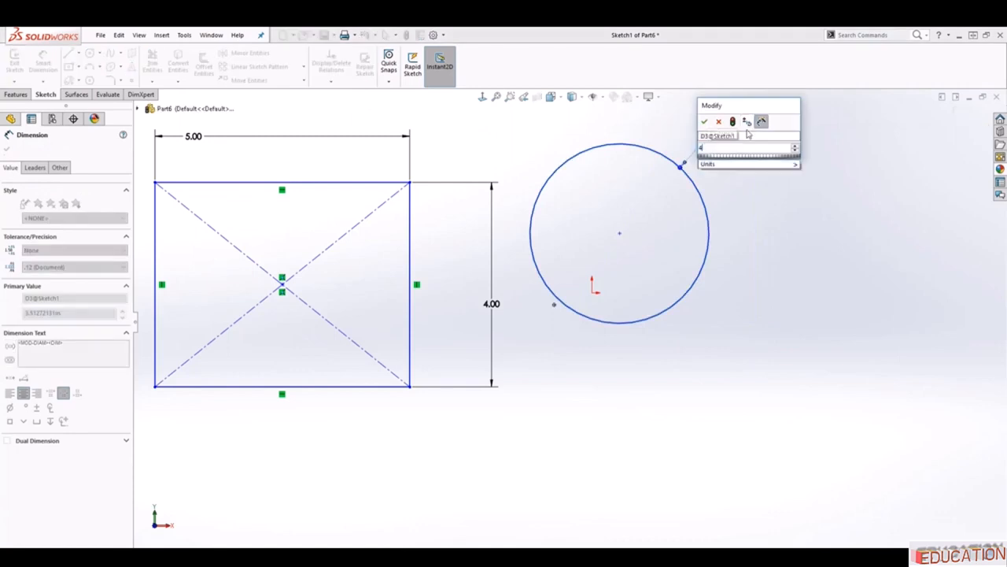
key(Return)
scroll(756, 250, up, 1)
scroll(756, 252, up, 1)
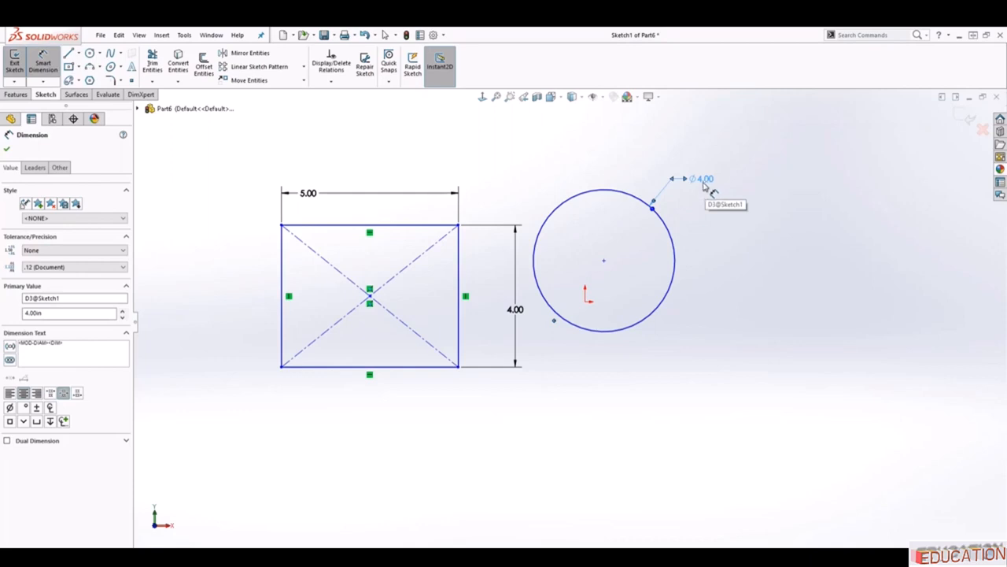
key(Escape)
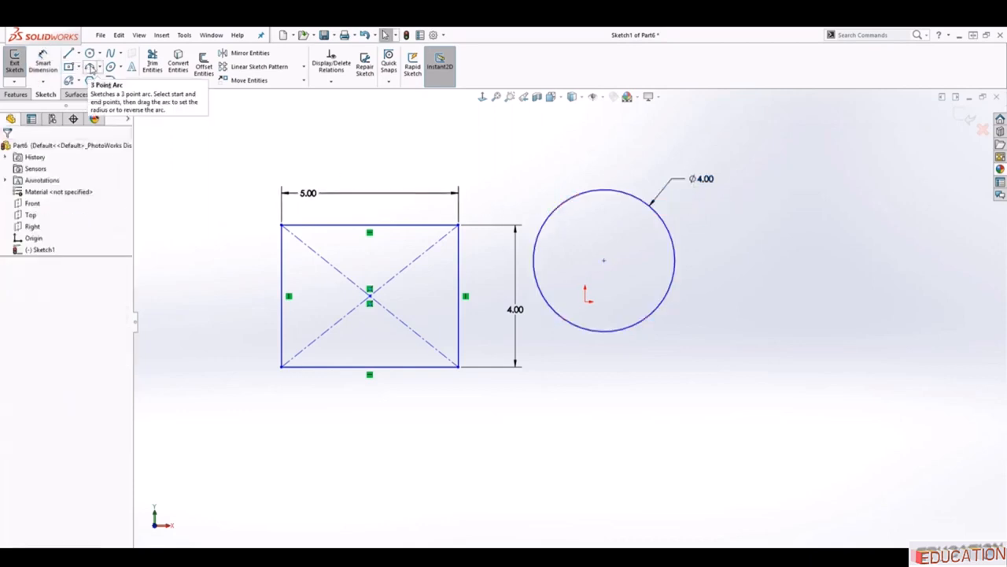
Step: Draw an upward-bulging semicircular 3 Point Arc of about 1.59 in radius to the right of the circle
click(92, 67)
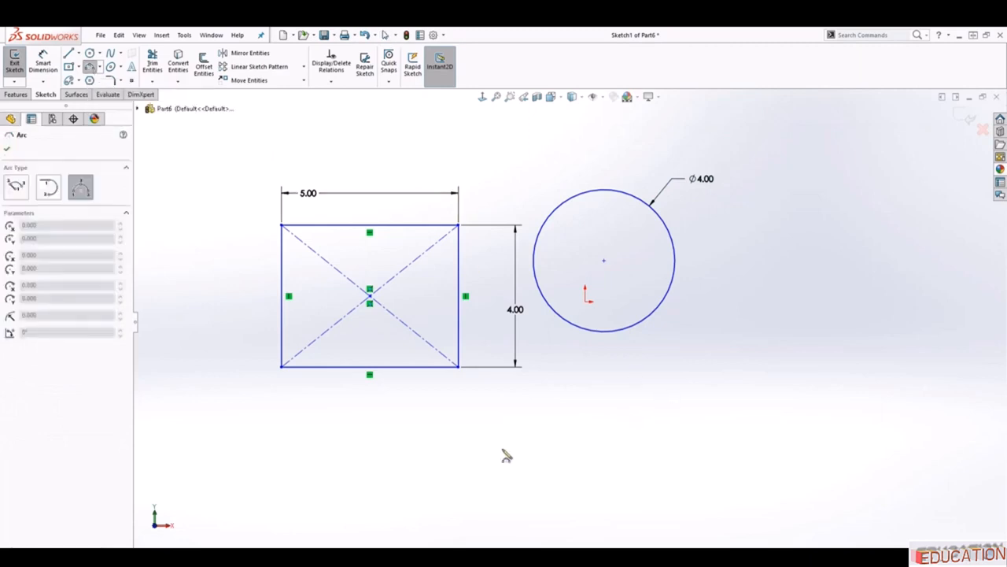
scroll(834, 304, down, 4)
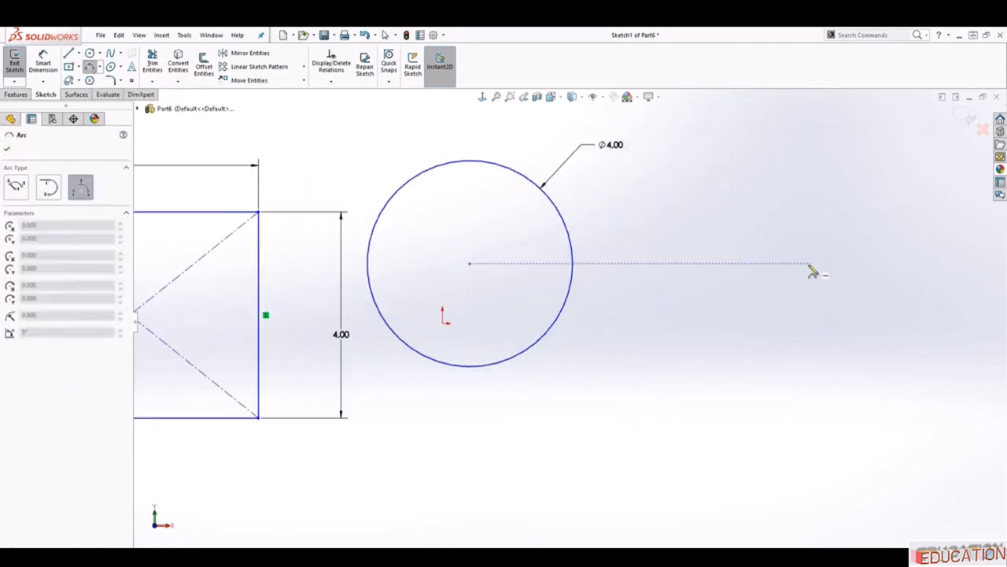
click(603, 332)
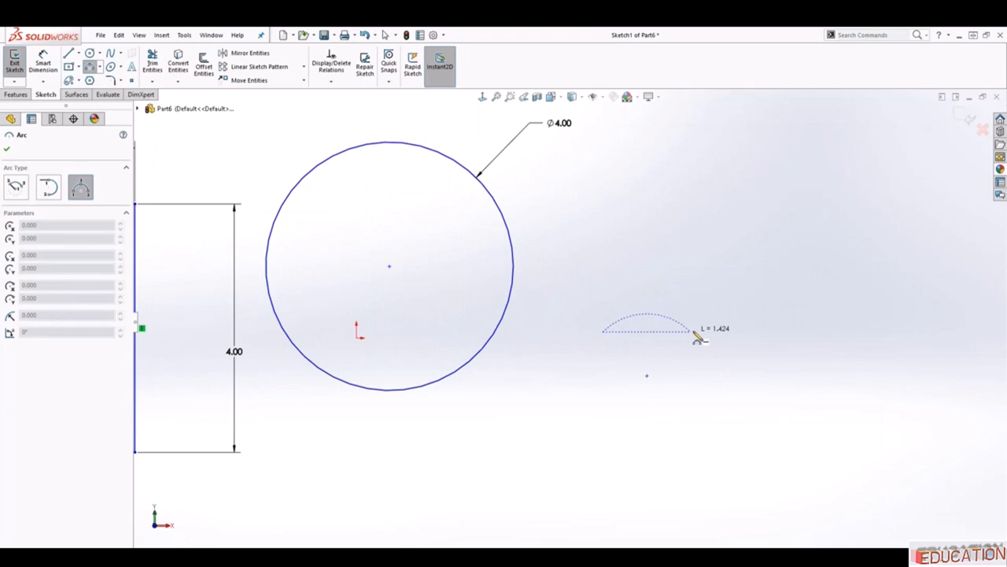
click(800, 331)
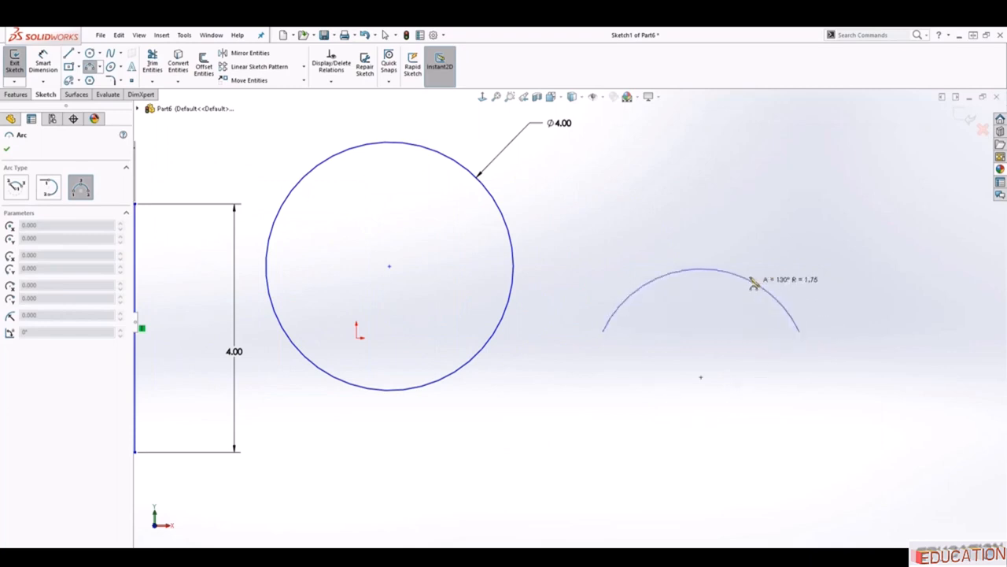
click(711, 258)
key(Escape)
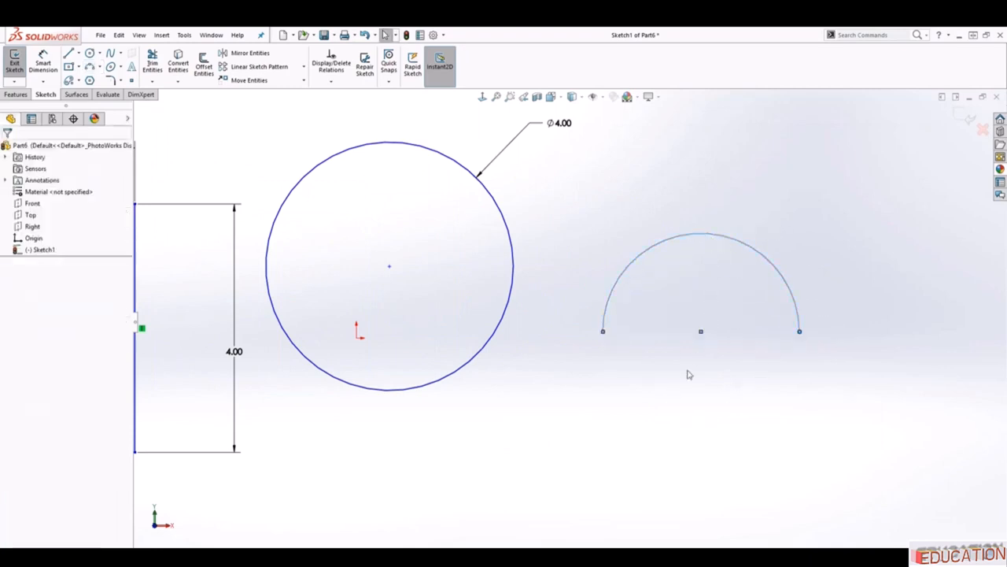
Step: Close the semicircle with a horizontal line between the arc's two endpoints
click(69, 53)
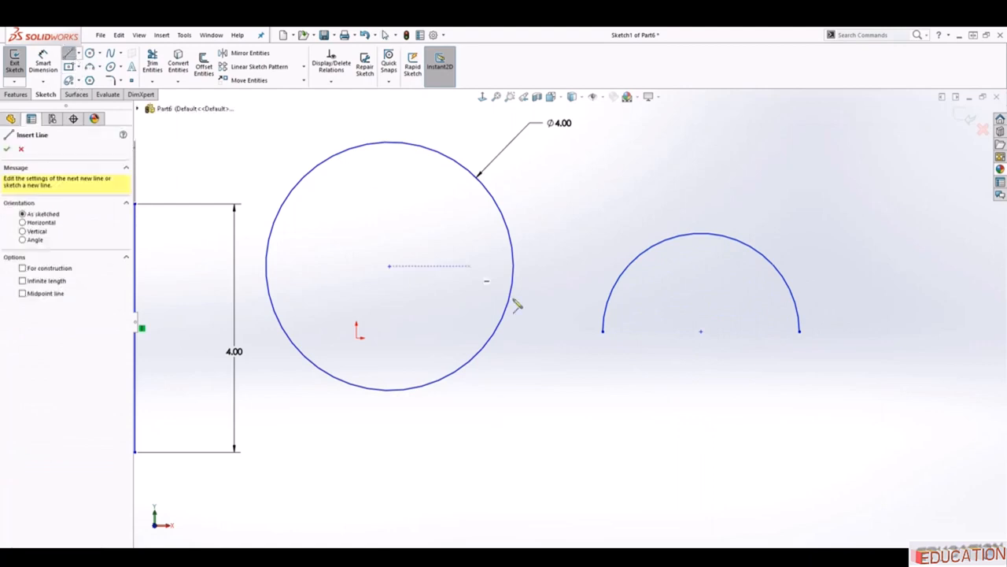
click(603, 331)
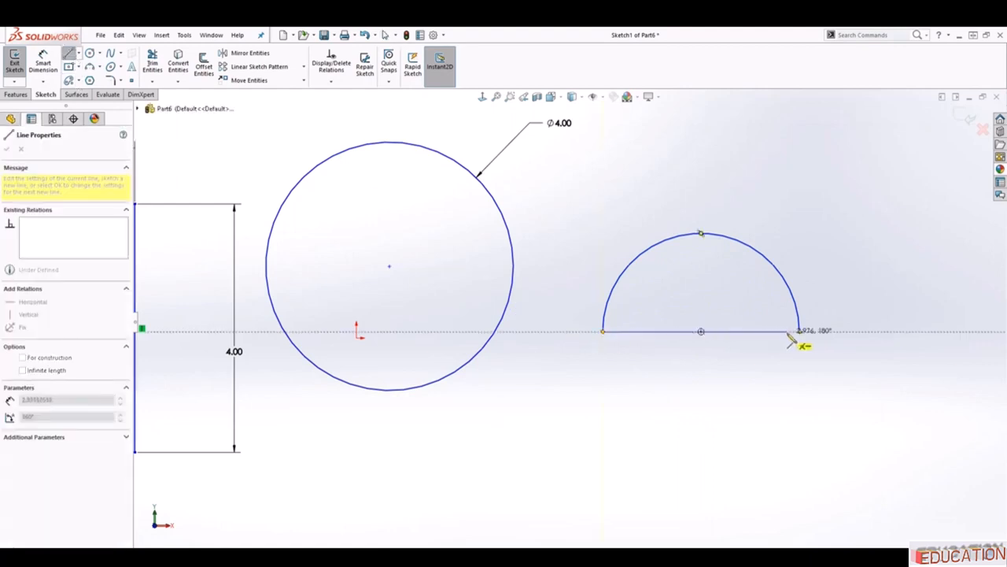
click(801, 332)
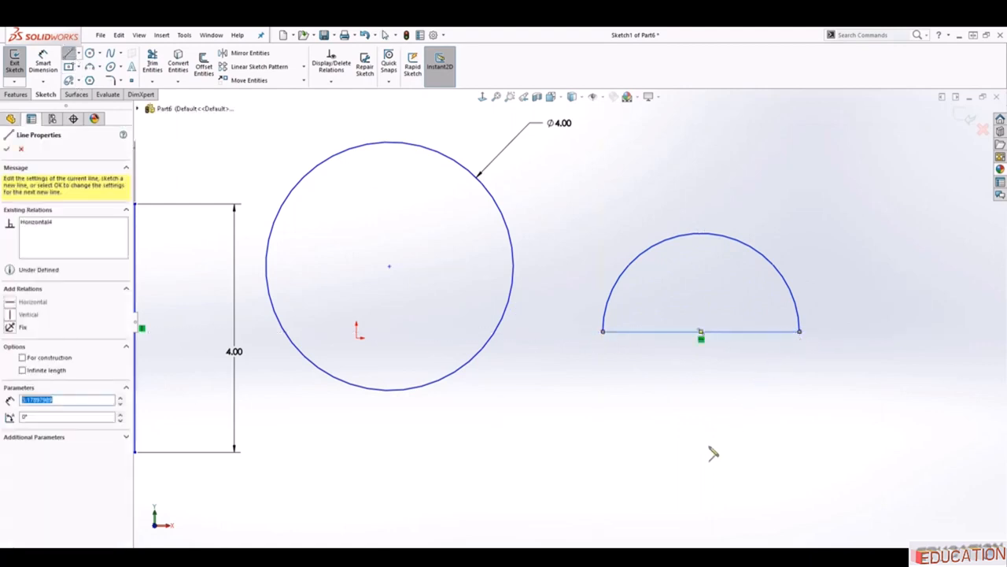
key(Escape)
Step: Dimension the semicircular arc's radius and set it to 2 in
click(42, 60)
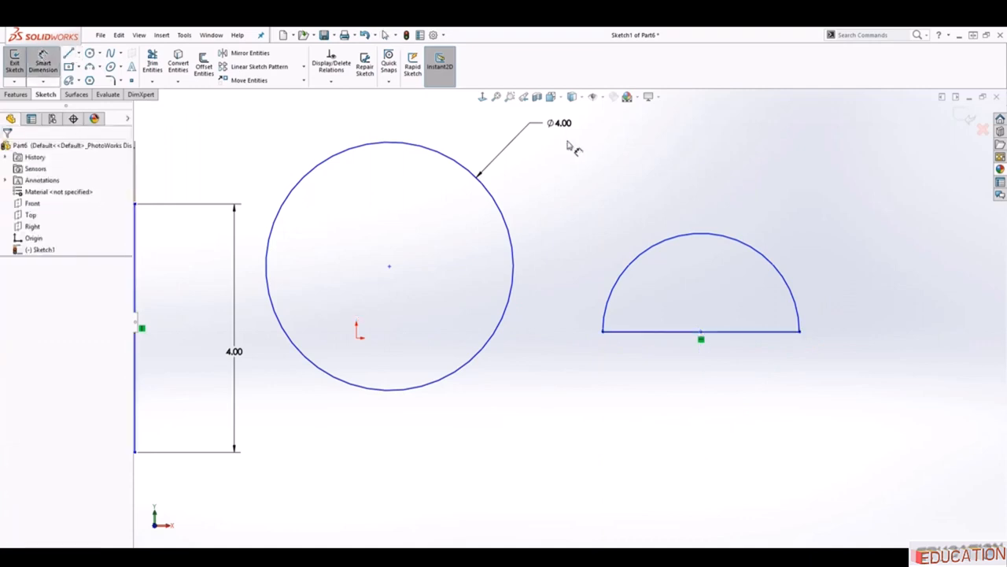
click(733, 243)
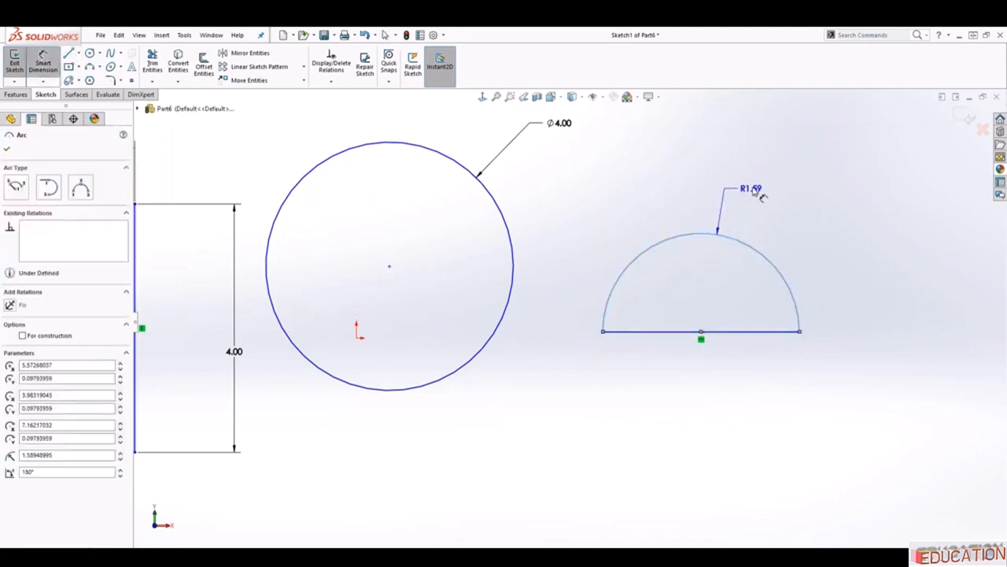
click(734, 171)
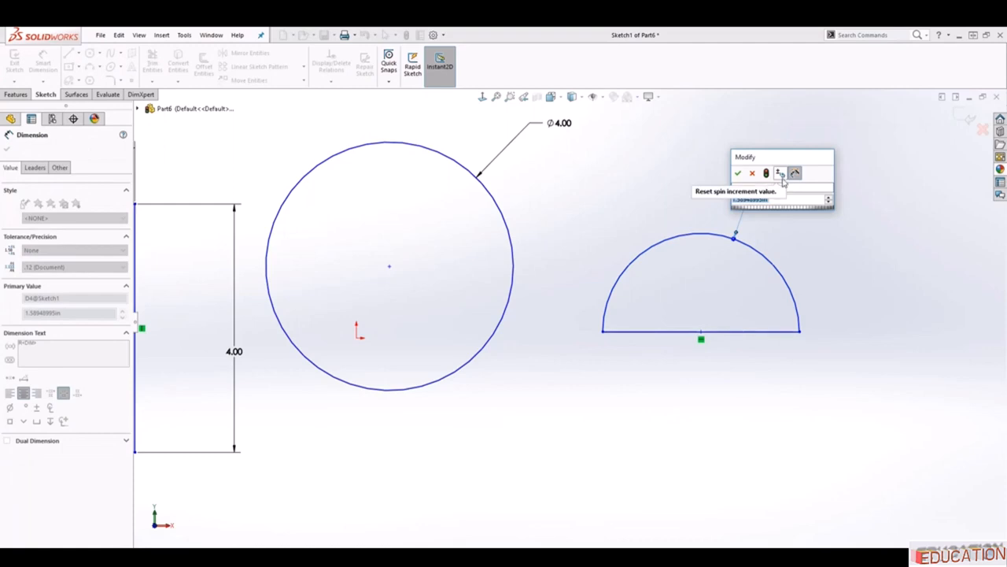
text(2)
key(Return)
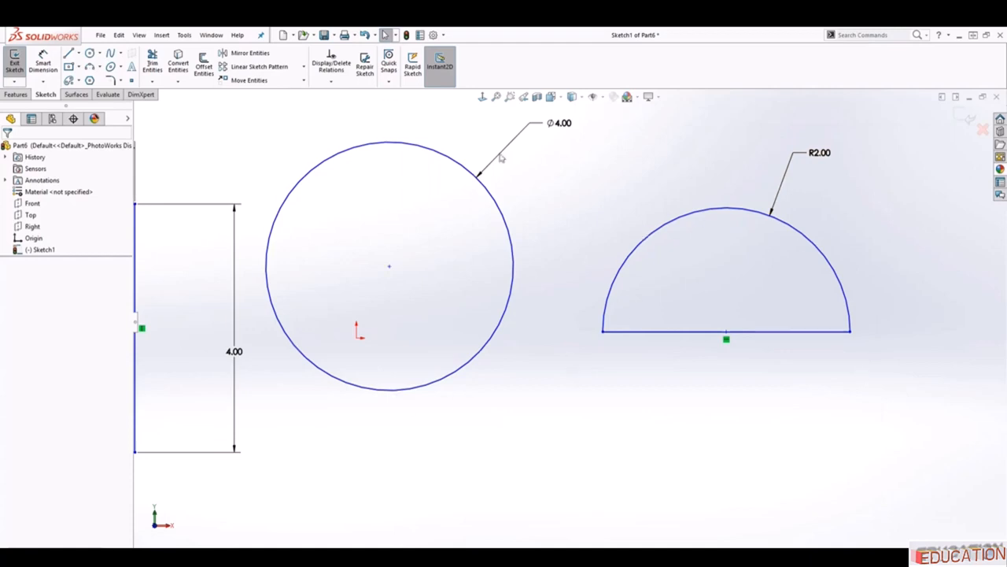
Step: Draw a closed four-sided outline below the other shapes, with horizontal lower and longer upper edges, a slanted right edge about 5.2 in long and a slightly slanted left edge
scroll(549, 312, up, 3)
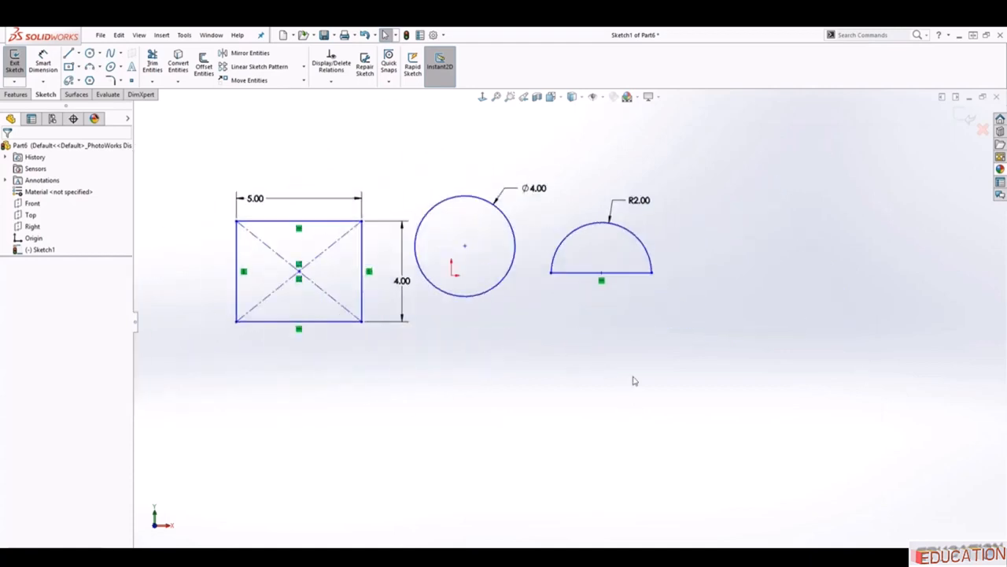
click(69, 52)
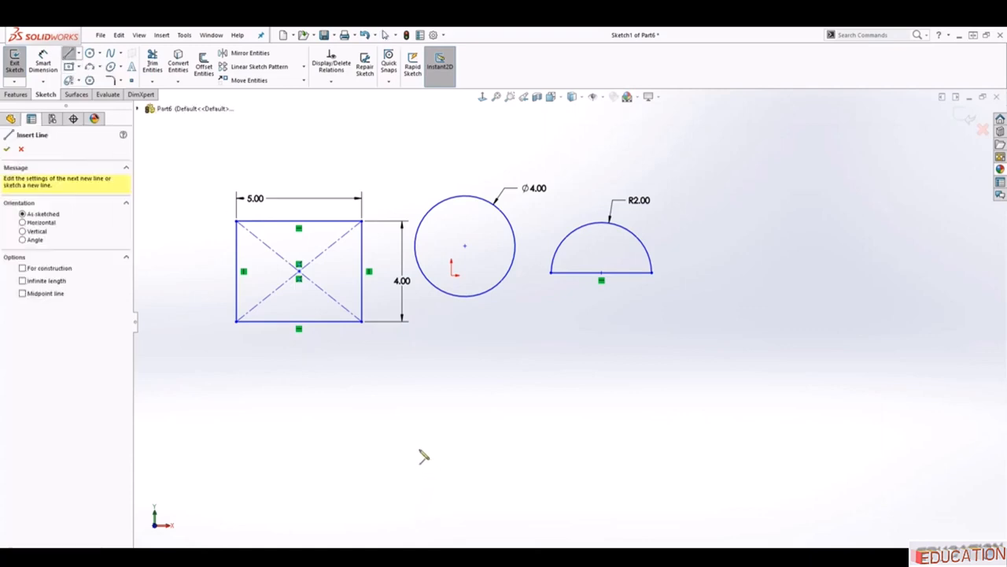
click(417, 447)
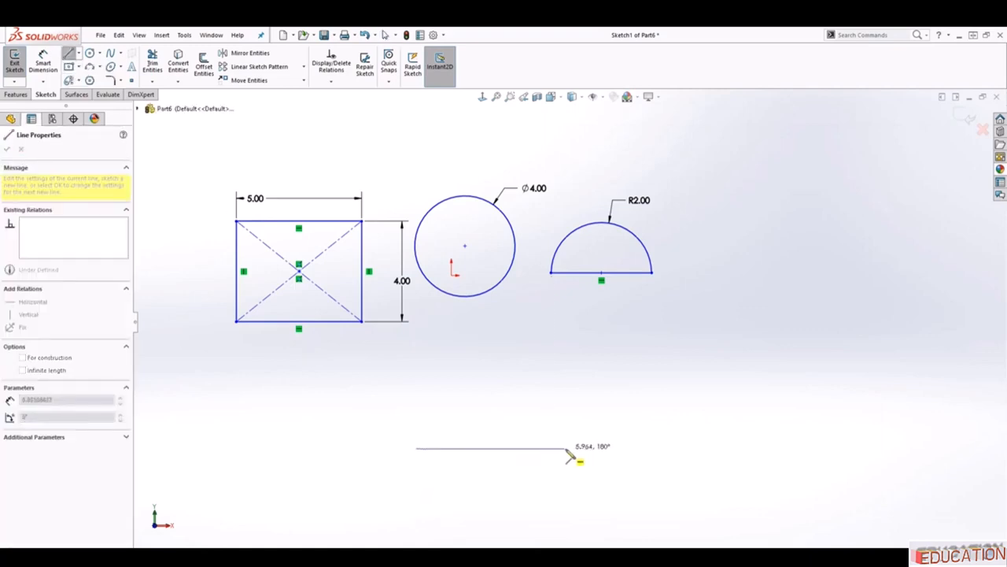
click(572, 449)
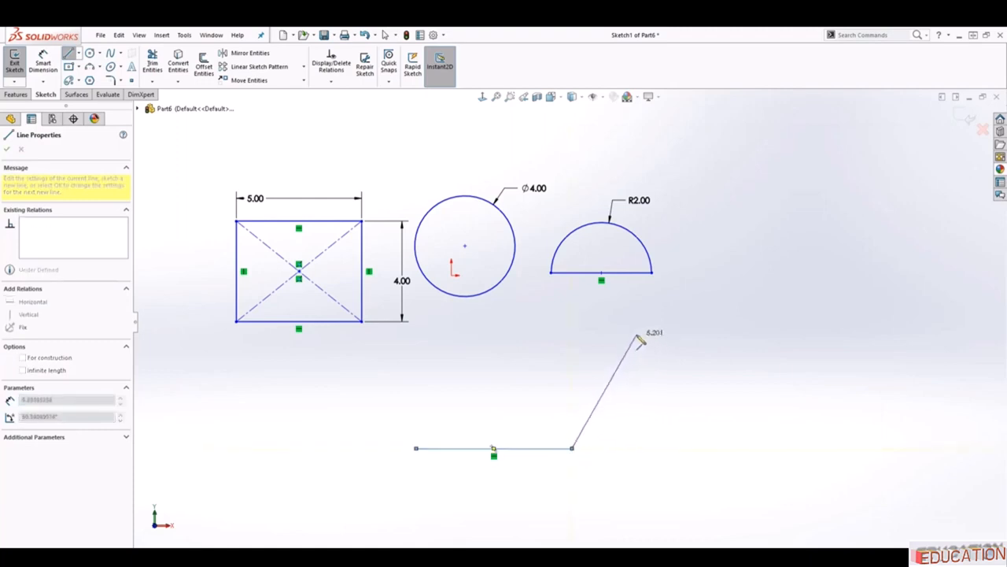
click(635, 335)
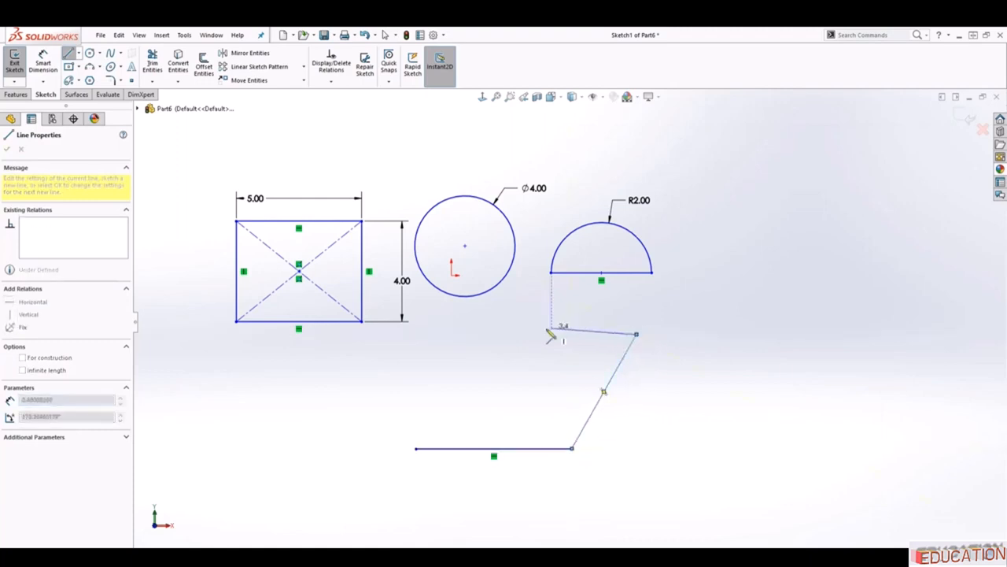
click(405, 334)
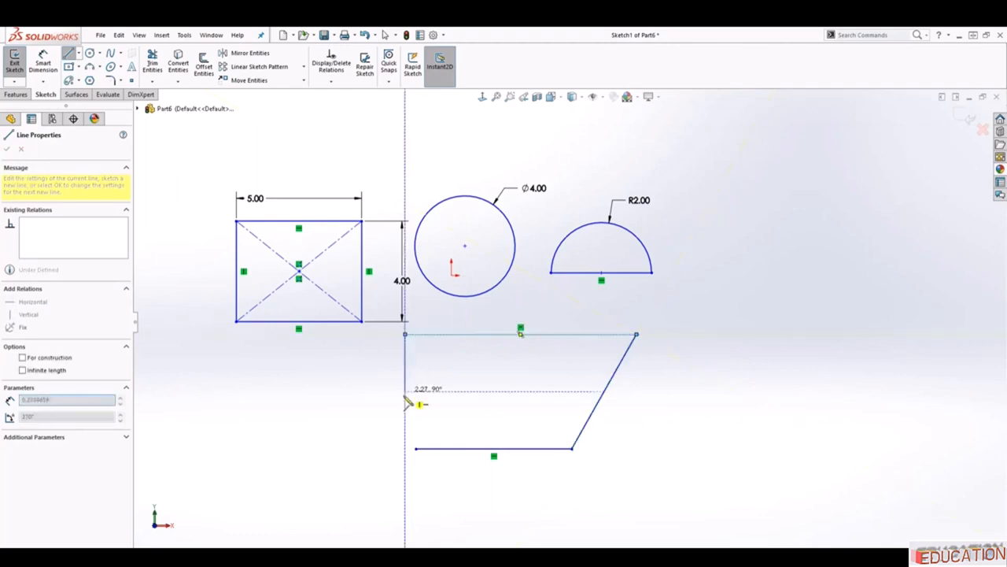
click(416, 448)
scroll(439, 362, down, 2)
key(Escape)
scroll(476, 386, up, 2)
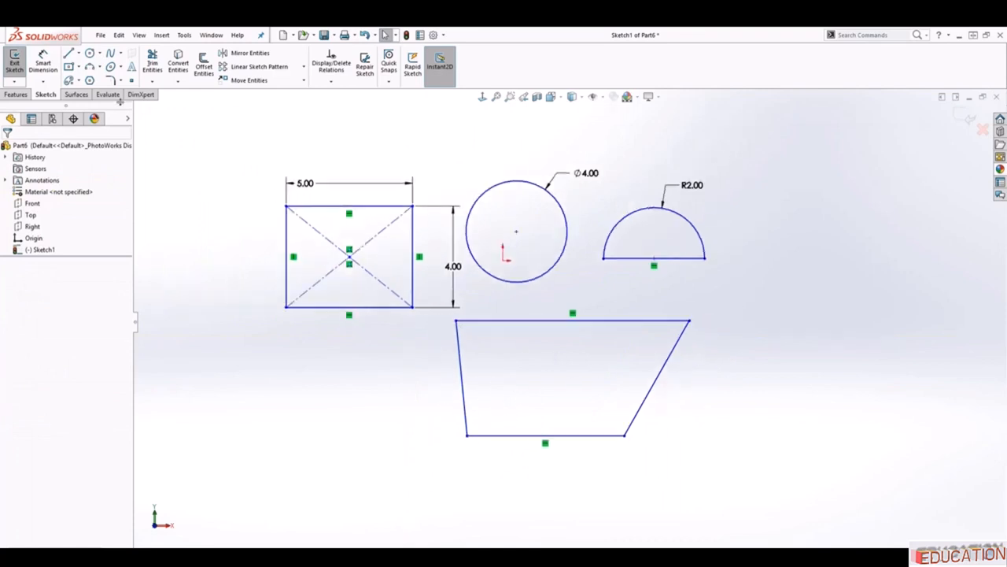
Step: Dimension the lower horizontal edge of the four-sided outline and set its length to 6 in
click(43, 63)
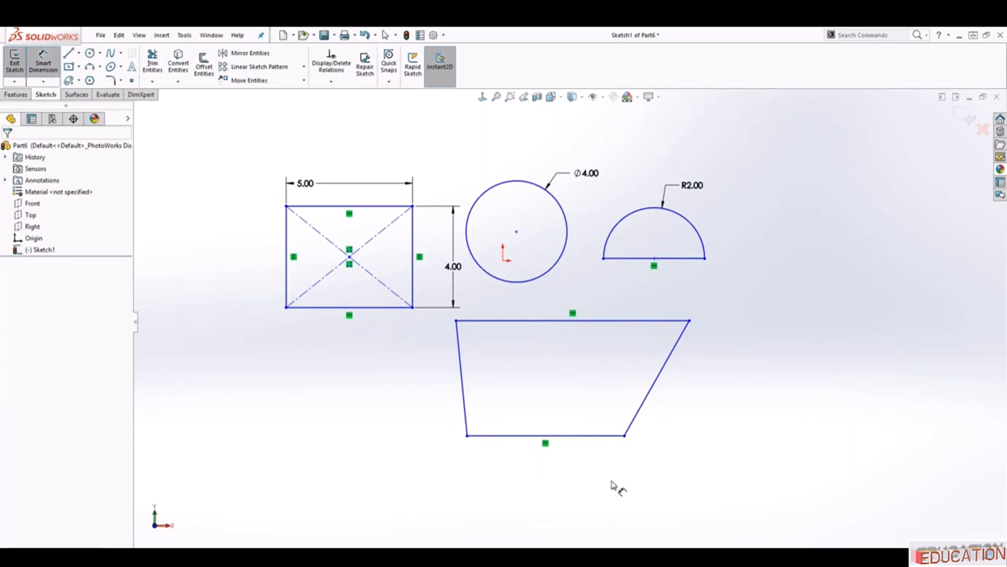
click(582, 437)
click(572, 486)
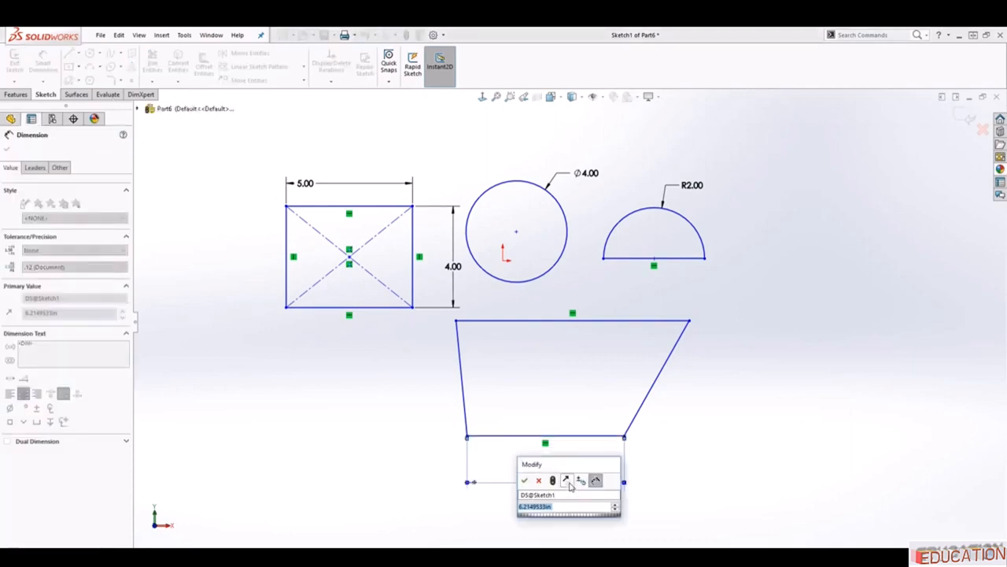
text(6)
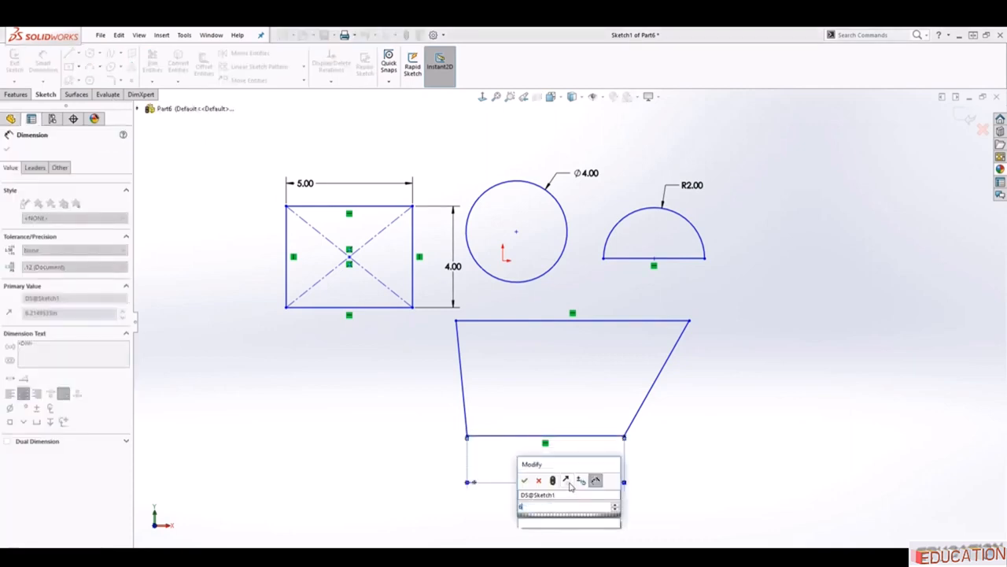
key(Return)
key(Escape)
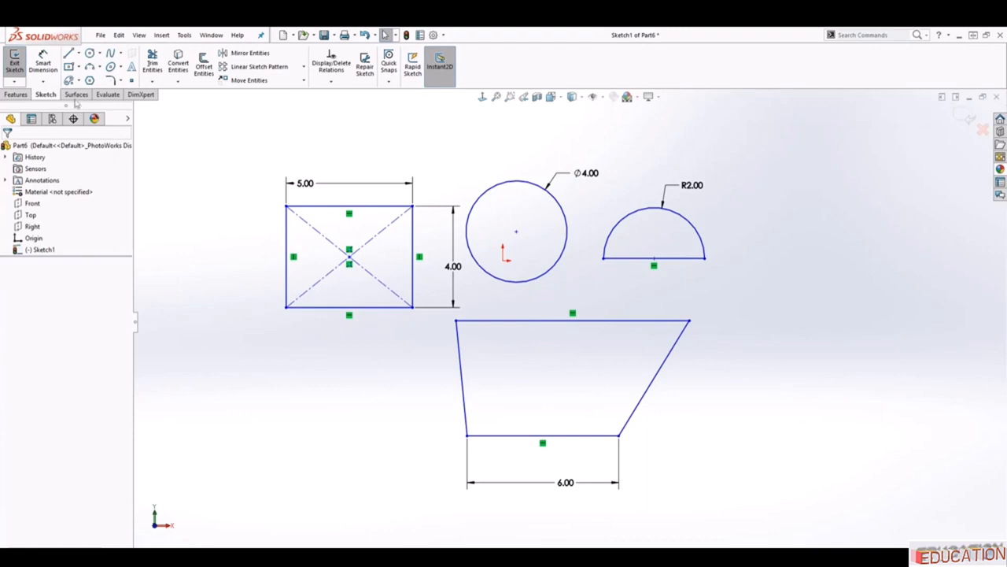
Step: Dimension the angle between the outline's lower edge and its right slanted edge and set it to 125°
click(43, 63)
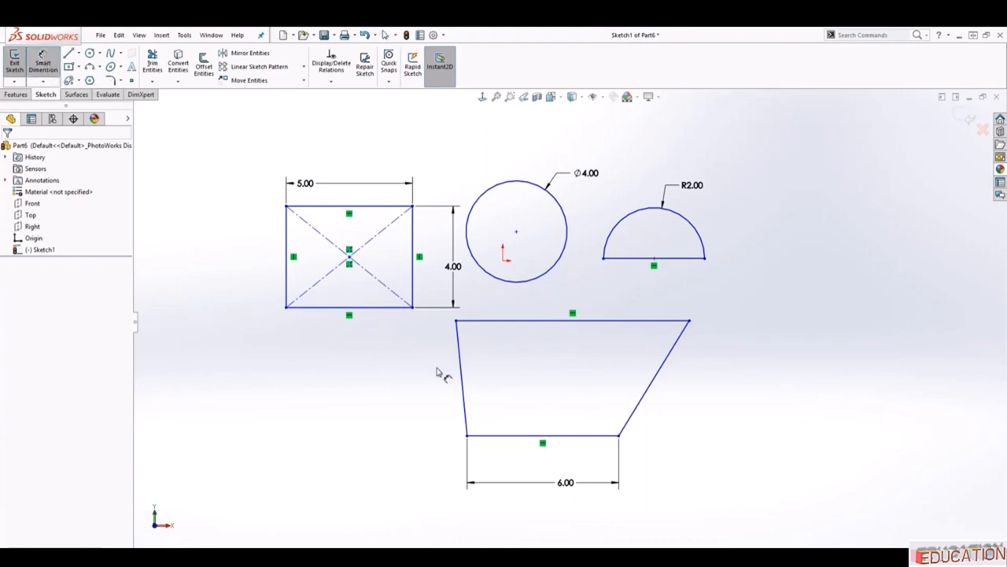
click(561, 438)
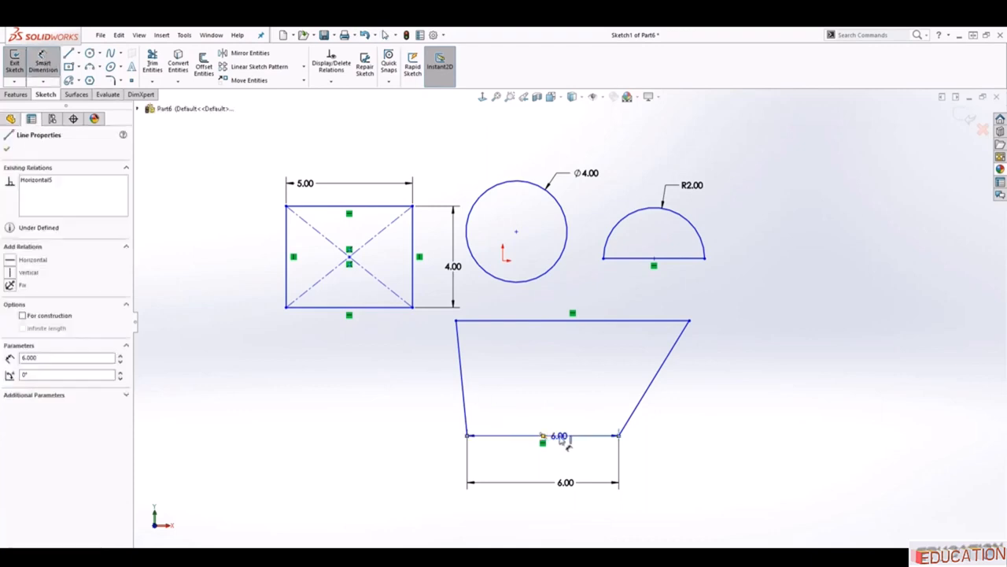
click(656, 378)
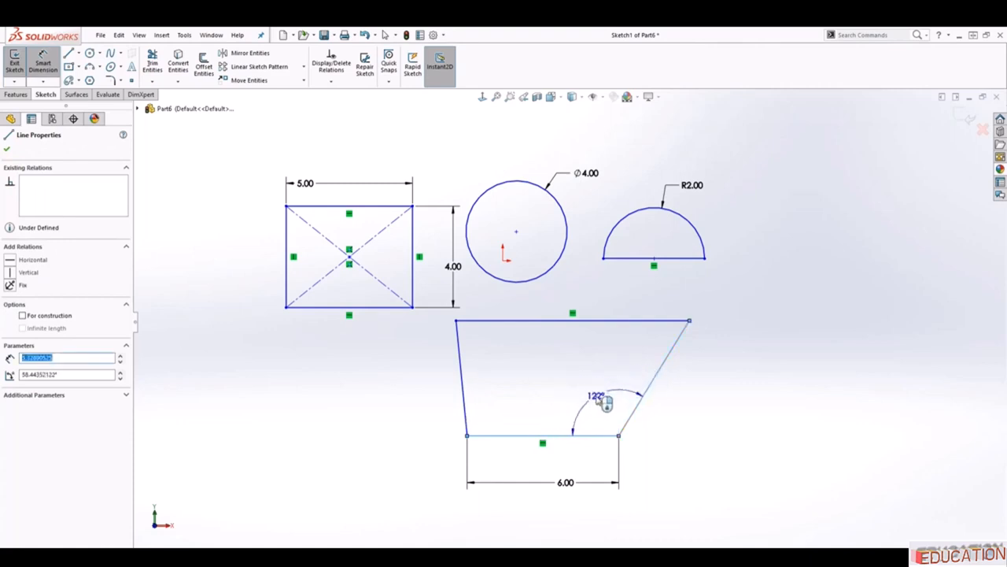
click(603, 403)
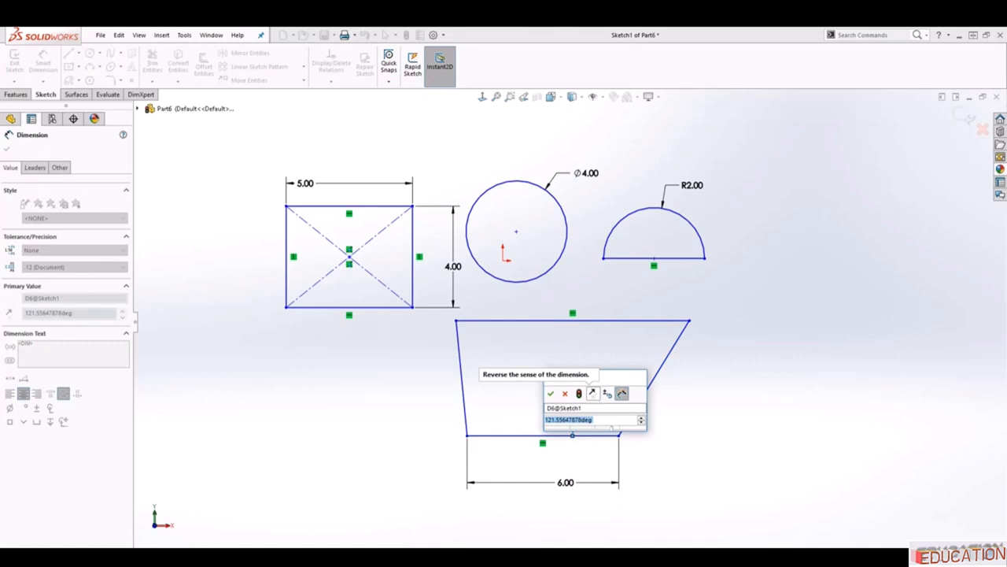
text(125)
key(Return)
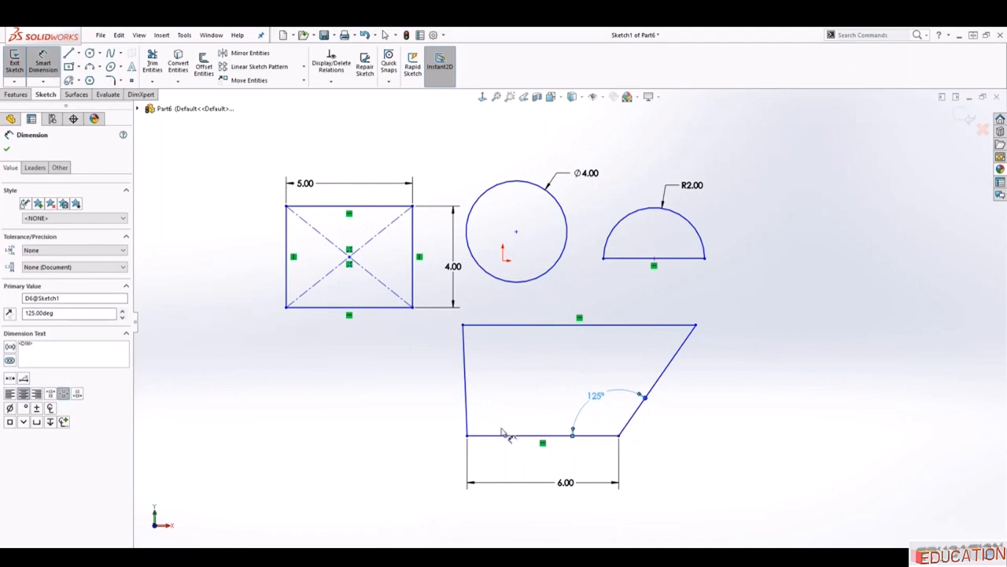
key(Escape)
Step: Move the outline's upper-left corner outward to about X -3.42, Y -2.99 in so the left edge slants outward
click(462, 326)
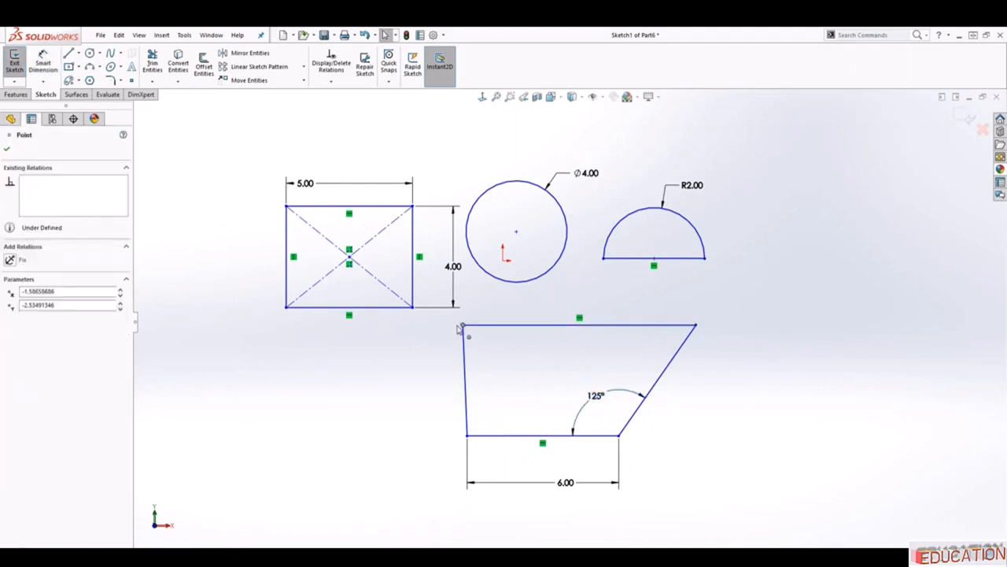
drag(462, 326, 416, 337)
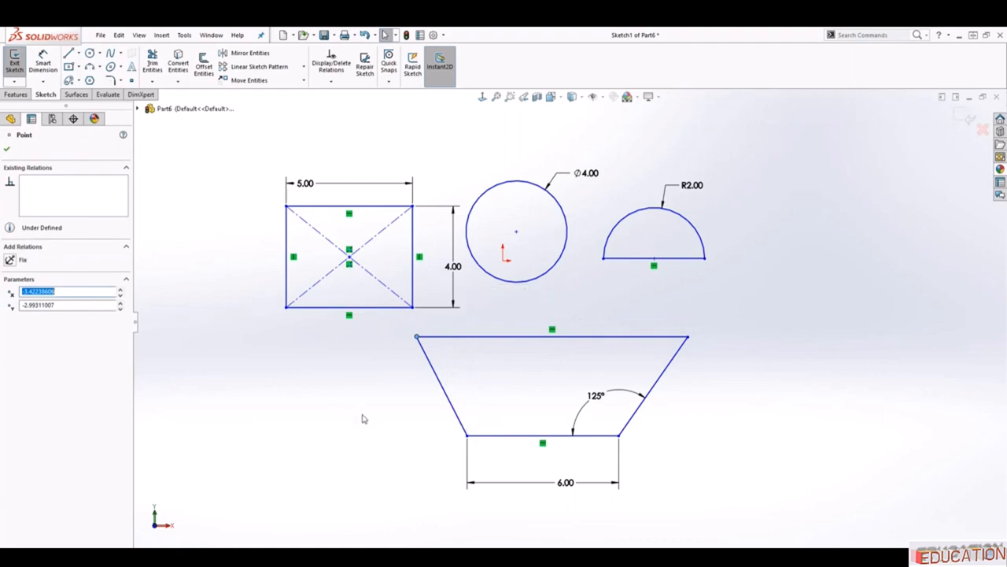
click(397, 423)
Step: Dimension the angle between the outline's lower edge and its left slanted edge and set it to 125°
click(42, 63)
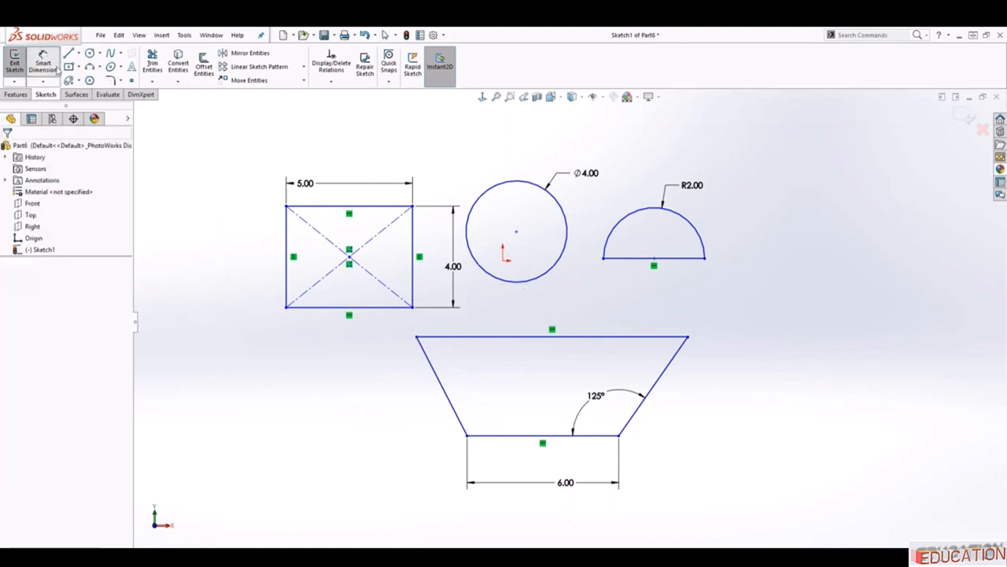
click(514, 435)
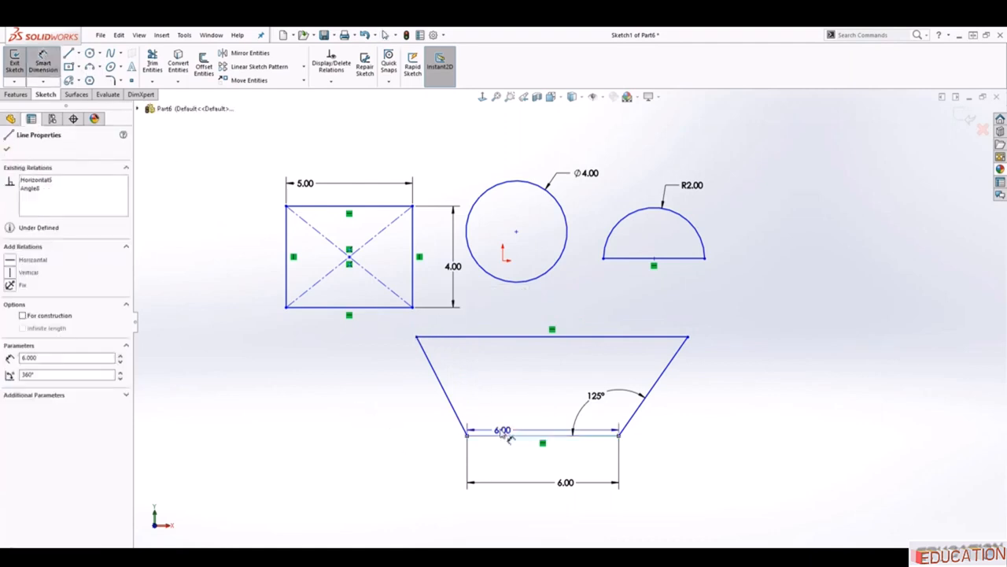
click(446, 395)
click(460, 384)
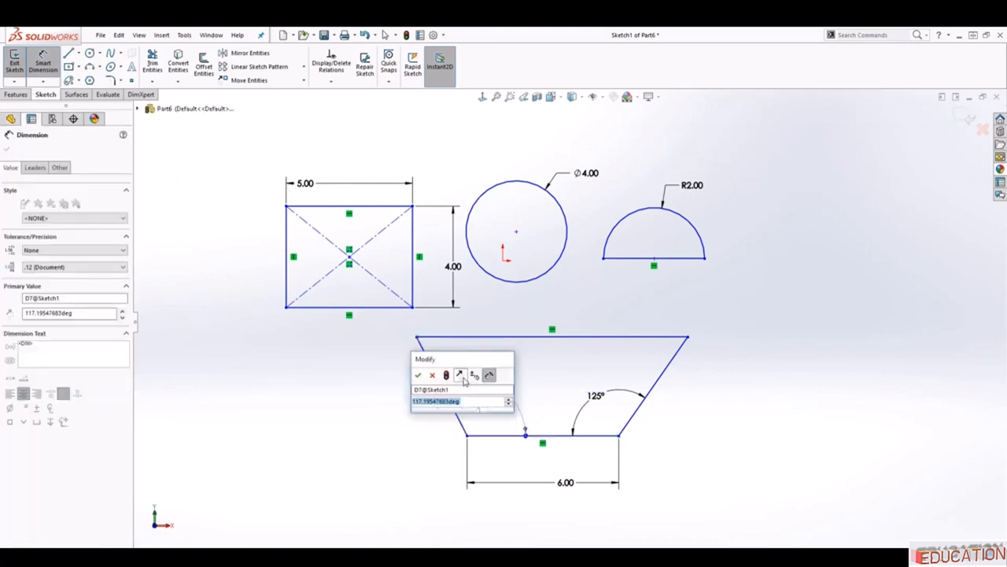
text(125)
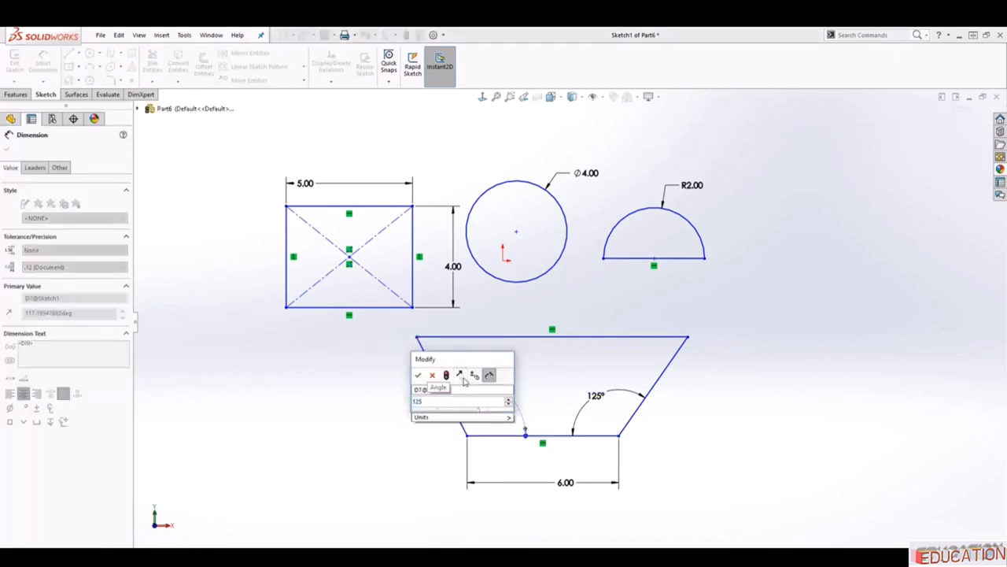
key(Return)
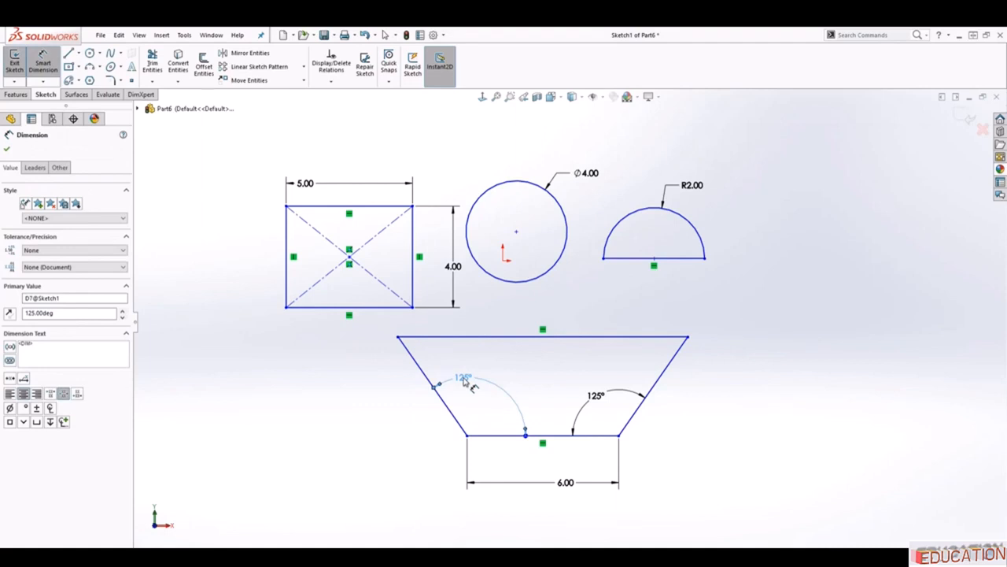
key(Escape)
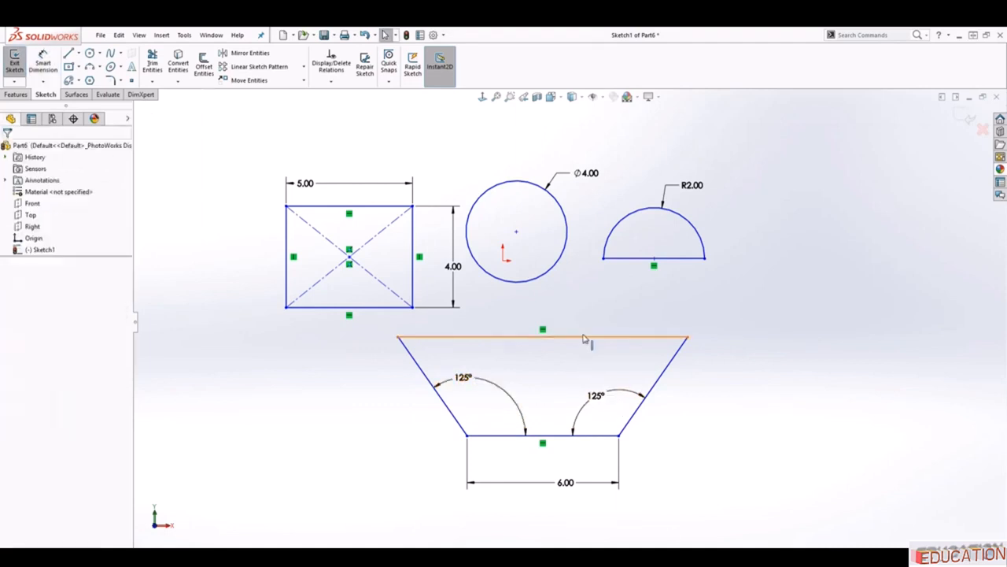
Step: Dimension the vertical distance between the outline's upper and lower edges and set it to 4 in
click(43, 61)
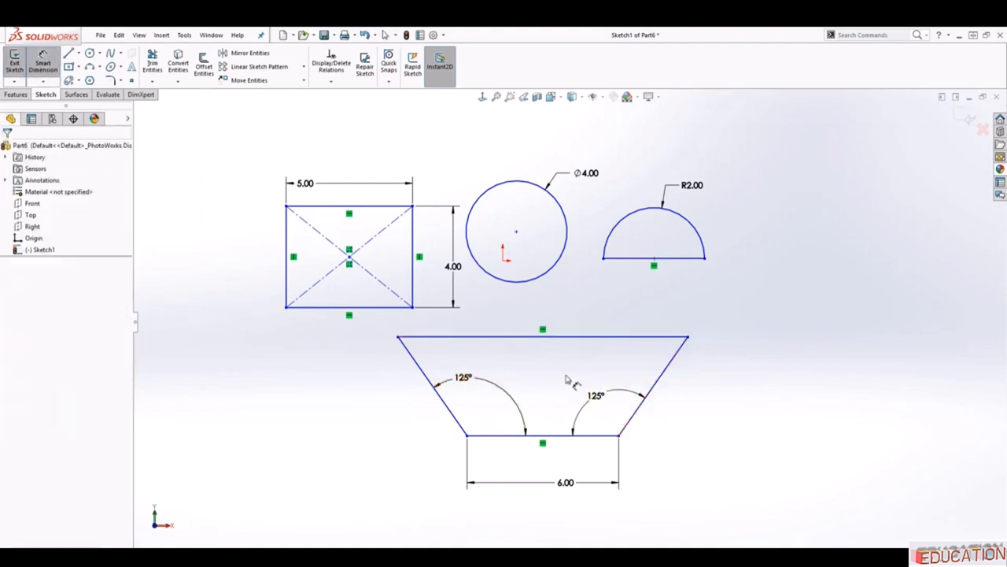
click(398, 338)
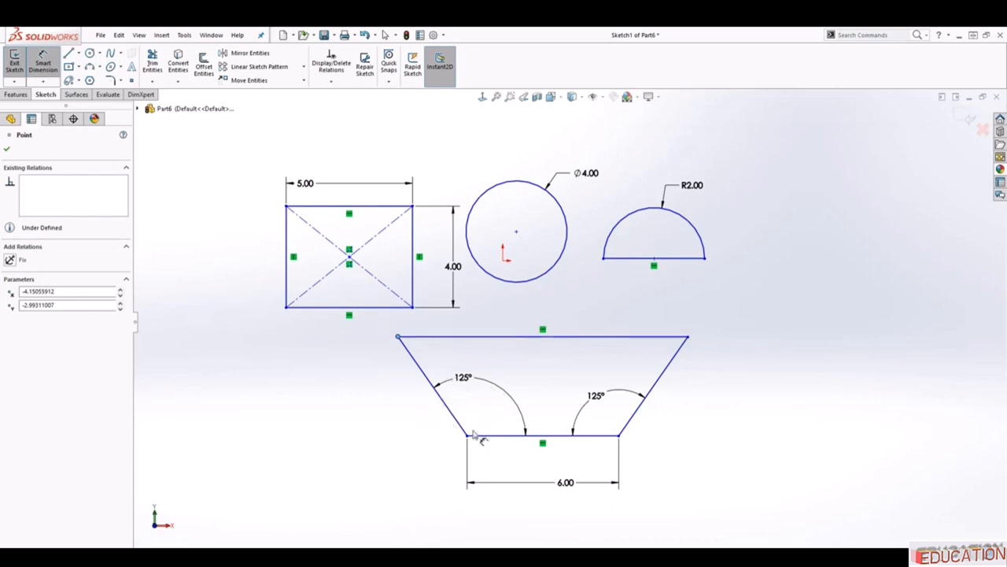
click(418, 349)
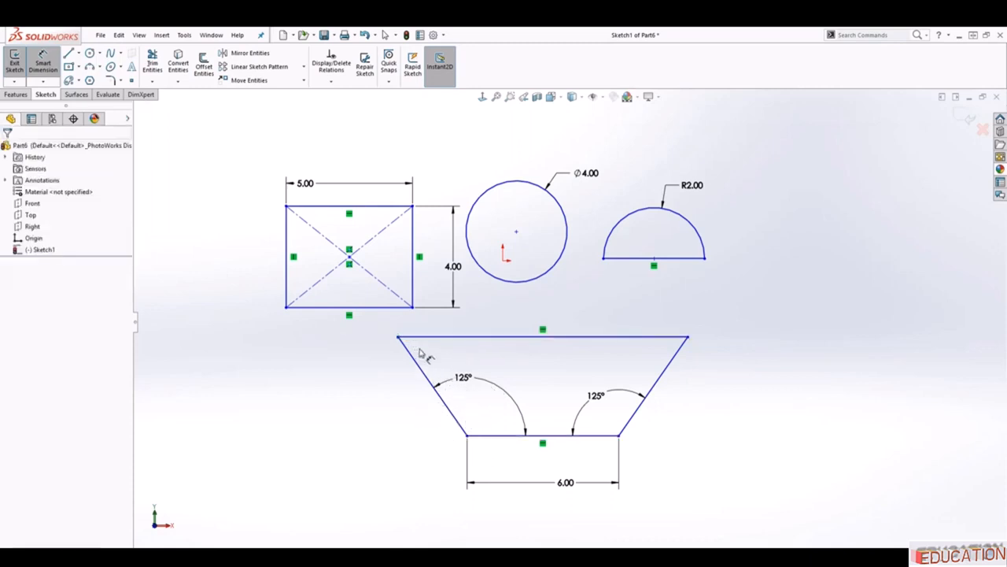
click(477, 339)
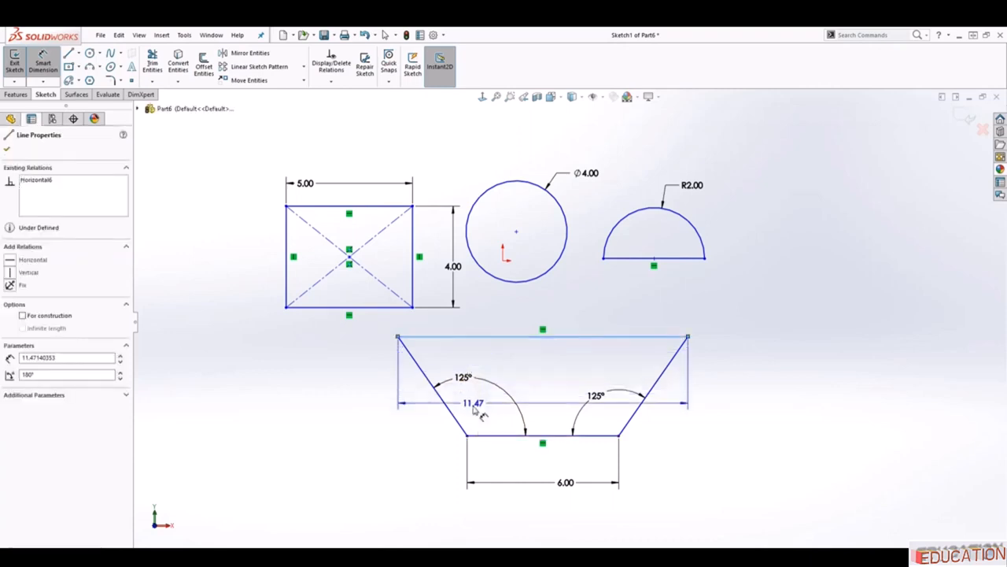
click(477, 434)
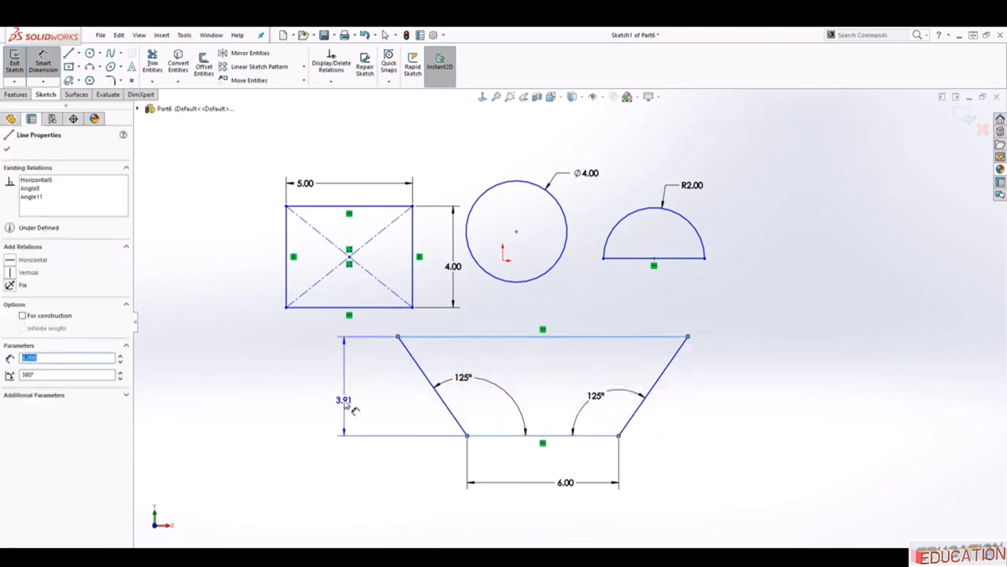
click(344, 406)
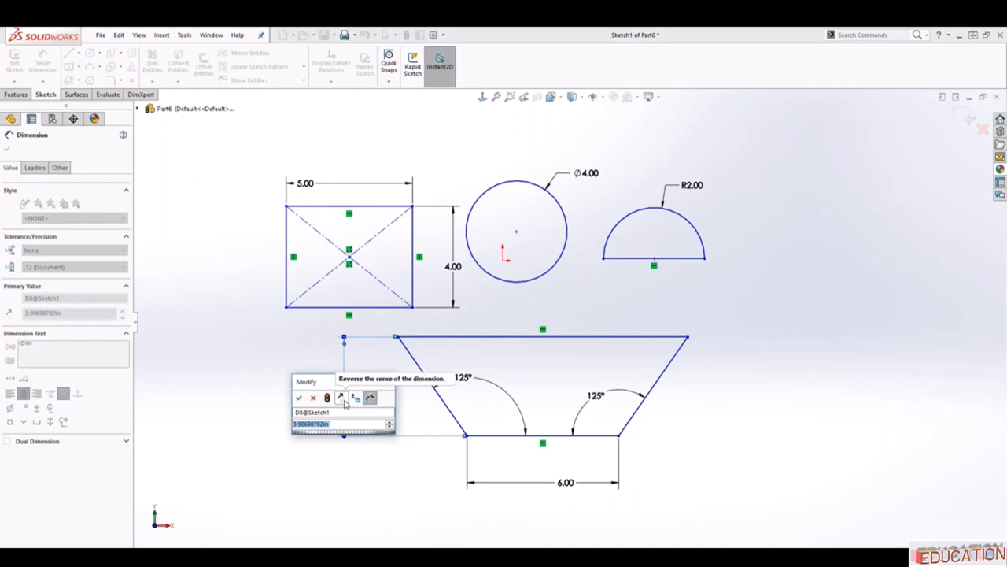
text(4)
key(Return)
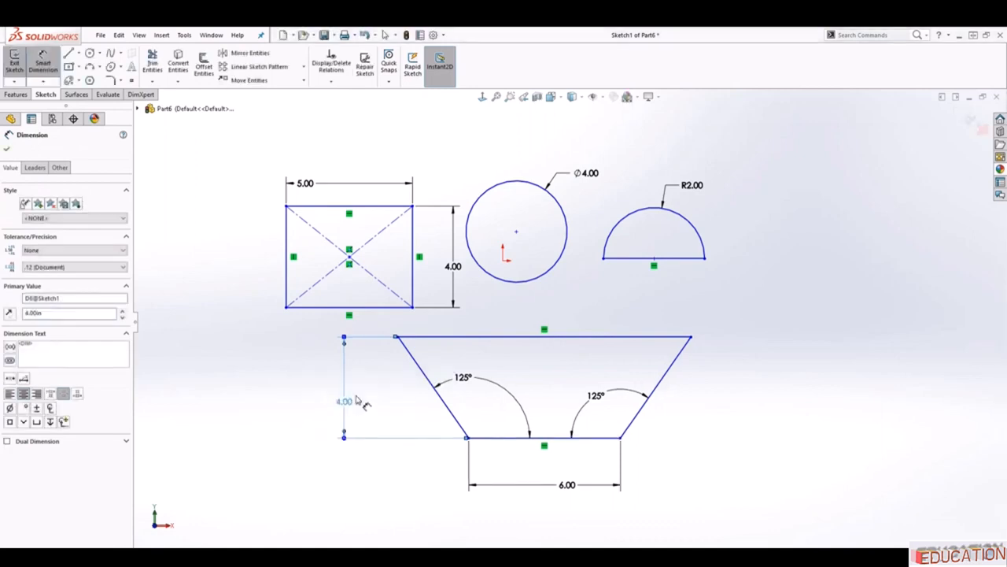
key(Escape)
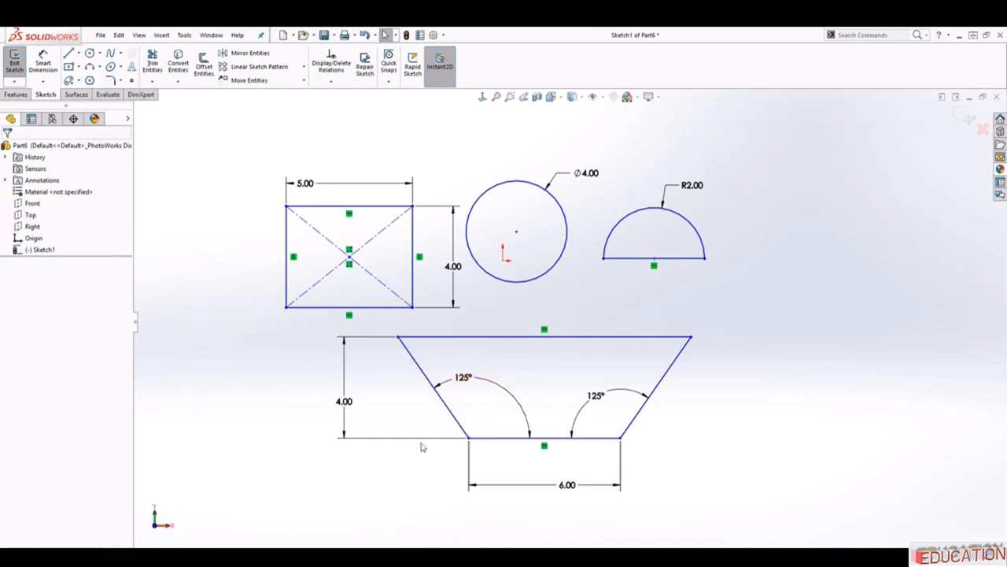
Step: Delete the vertical height dimension between the outline's upper and lower edges
drag(417, 468, 319, 367)
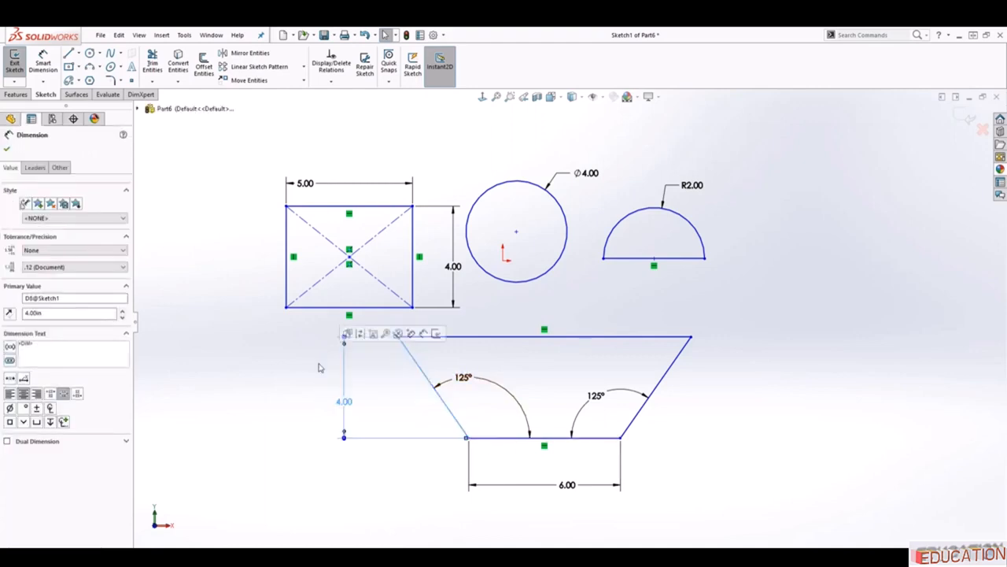
key(Delete)
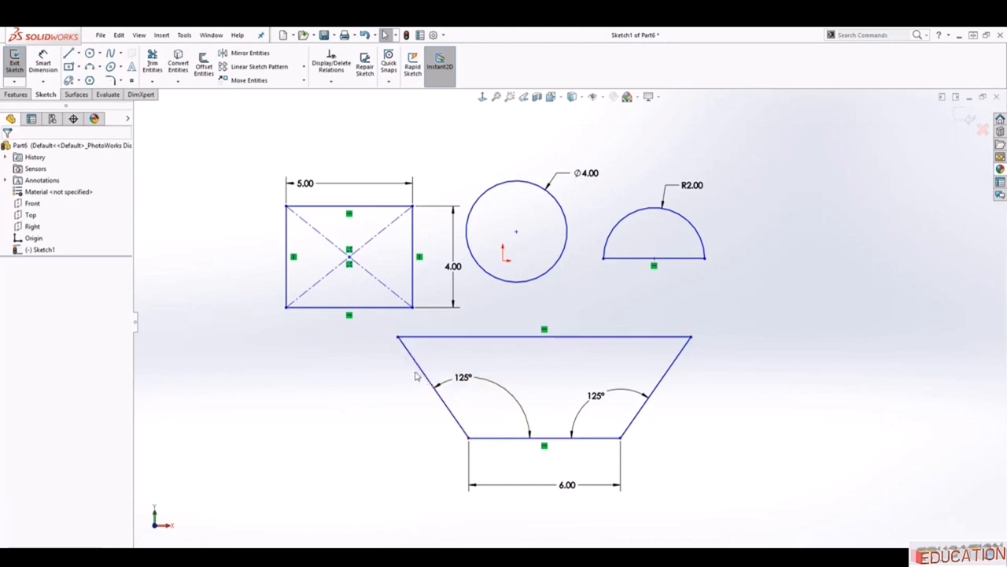
Step: Dimension the outline's left slanted edge along its length and set it to 5 in
click(45, 62)
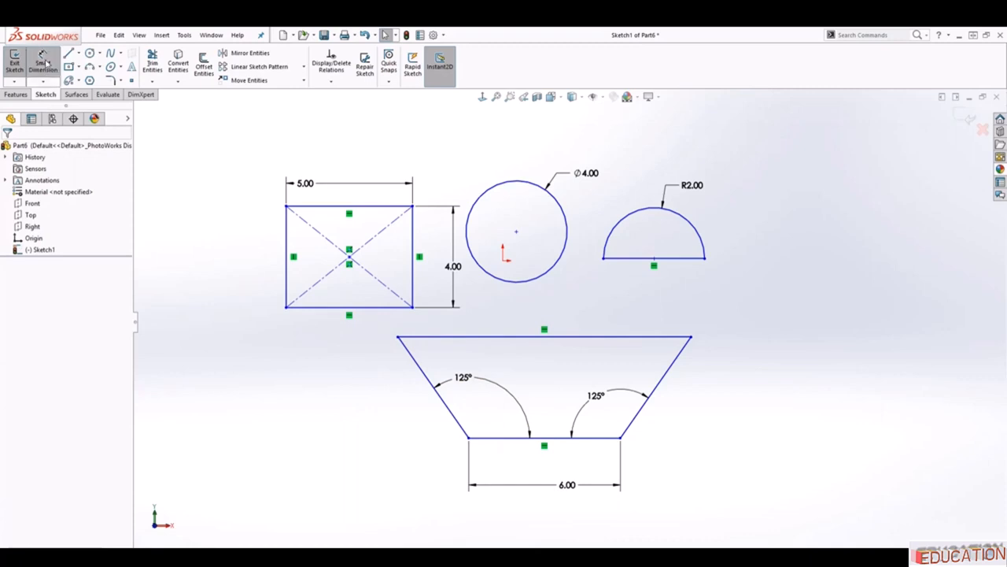
click(412, 359)
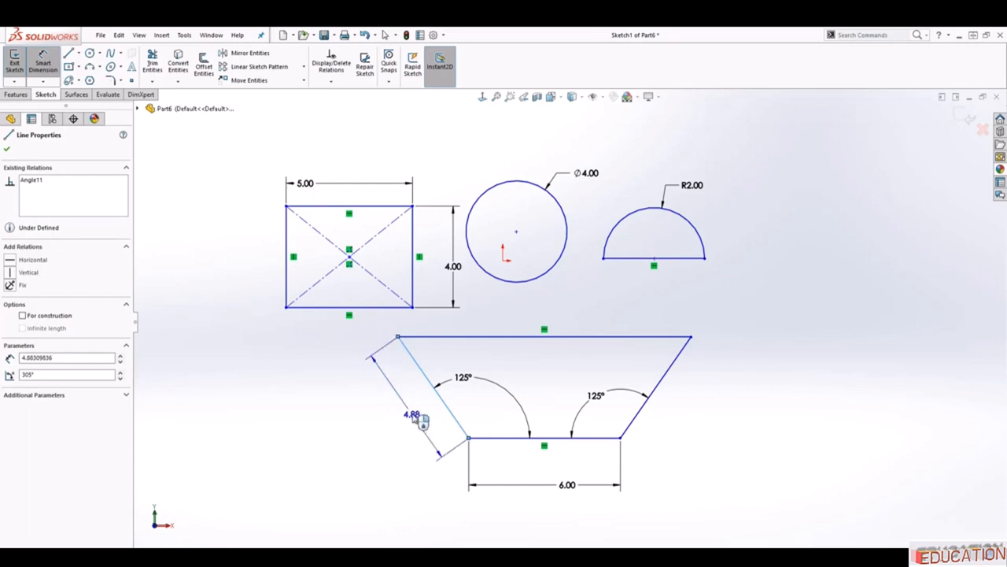
click(409, 424)
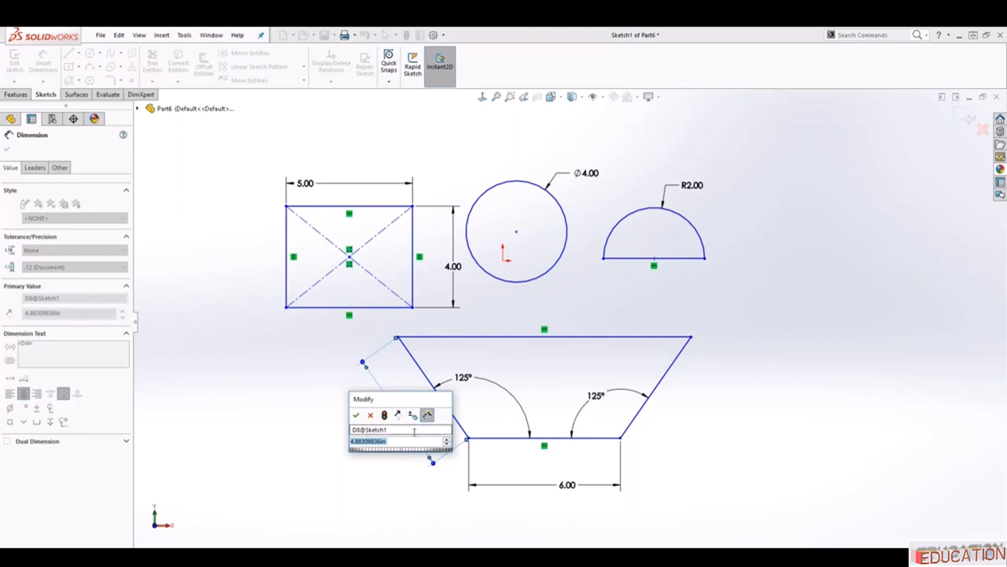
text(5)
key(Return)
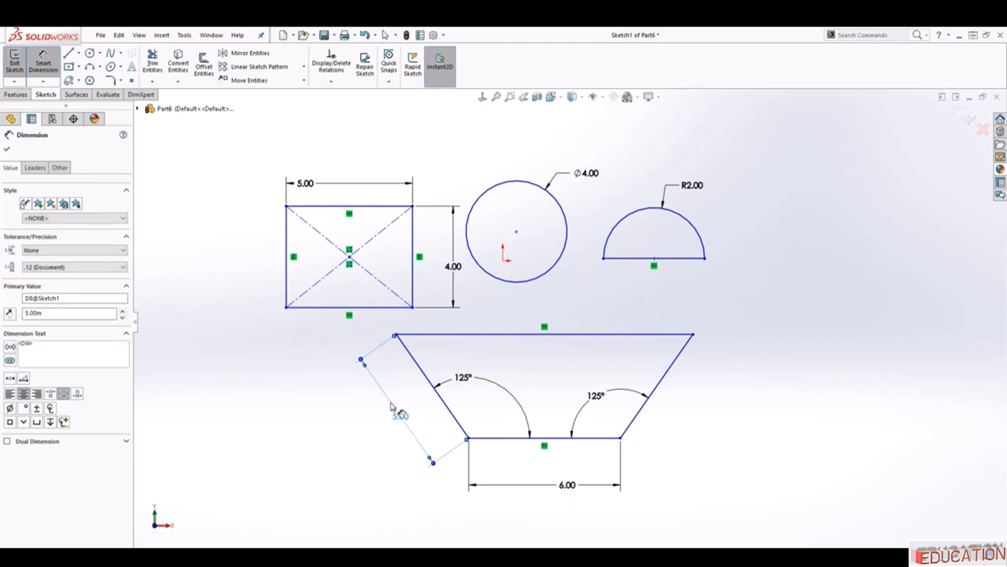
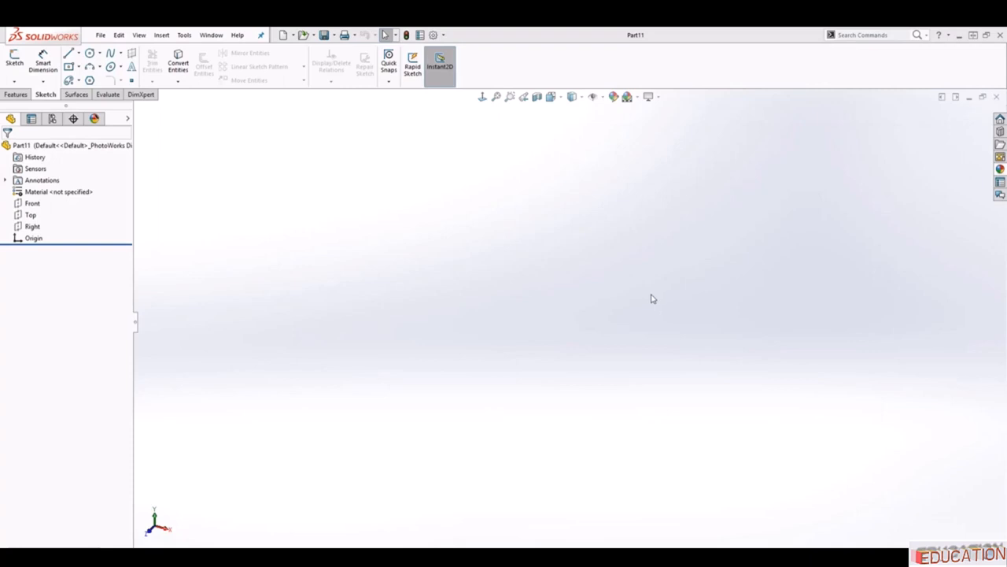
Step: Start a sketch on the Front plane and draw a center rectangle from the origin, about 6.53 in wide and 5.13 in high
click(33, 203)
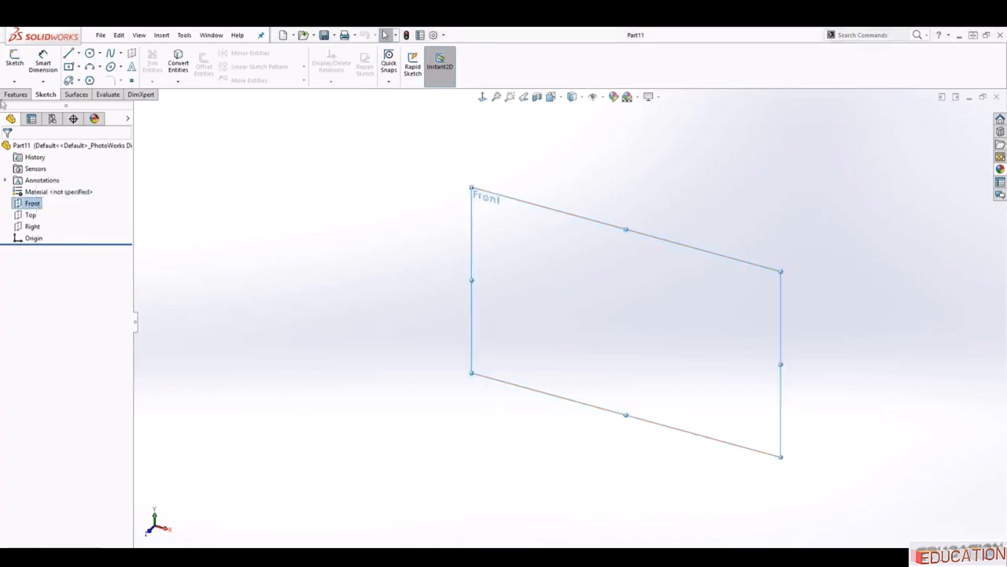
click(14, 61)
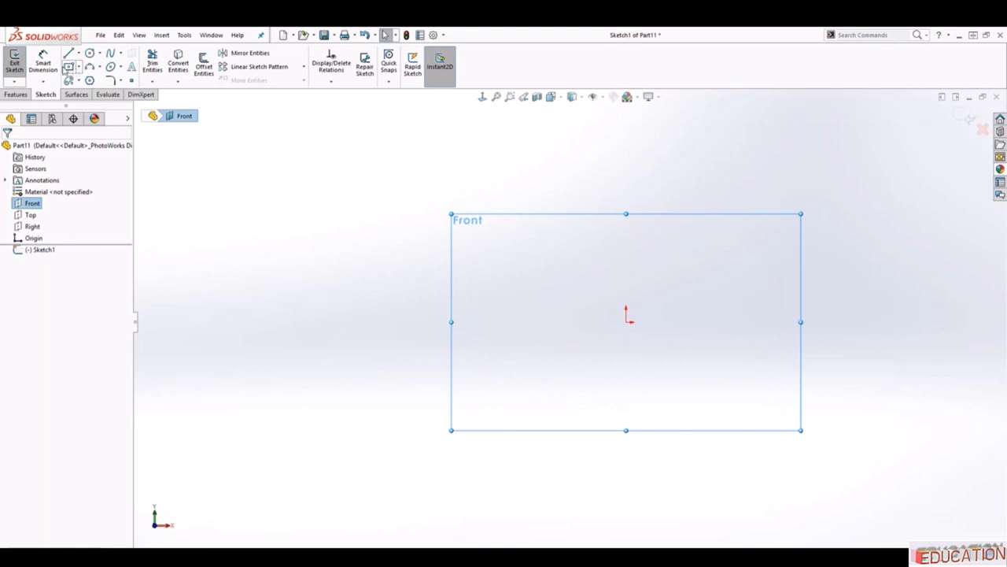
click(69, 67)
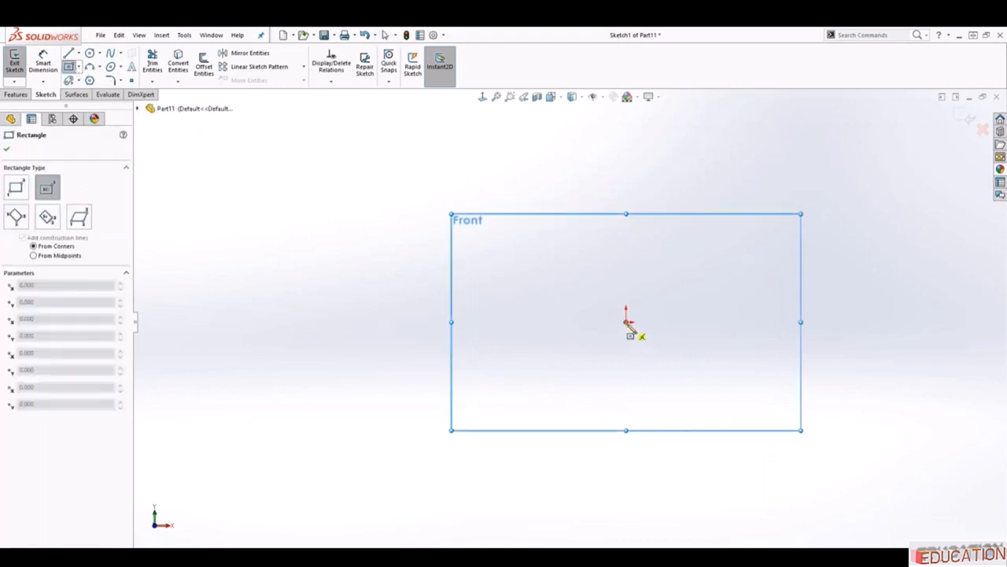
click(79, 68)
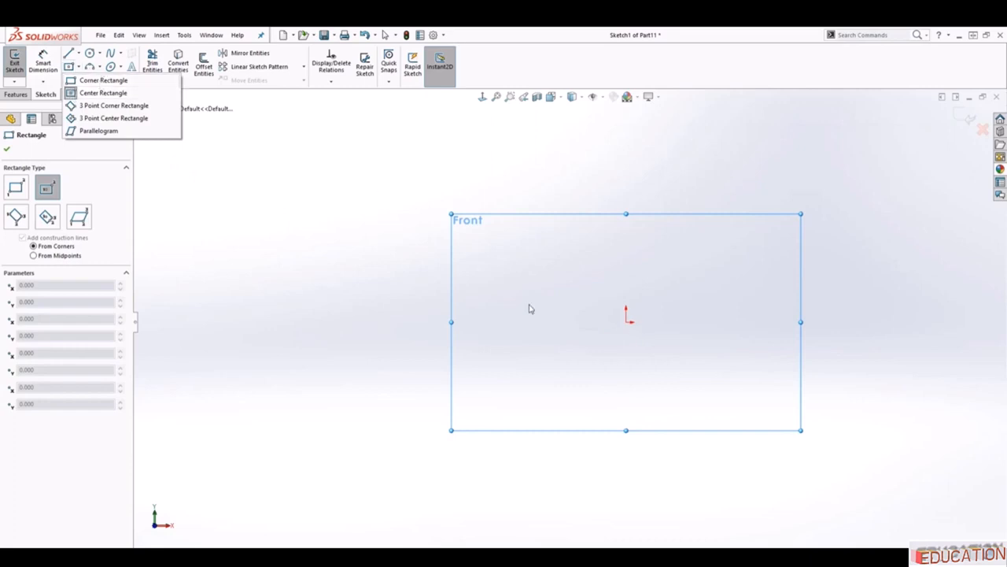
click(627, 319)
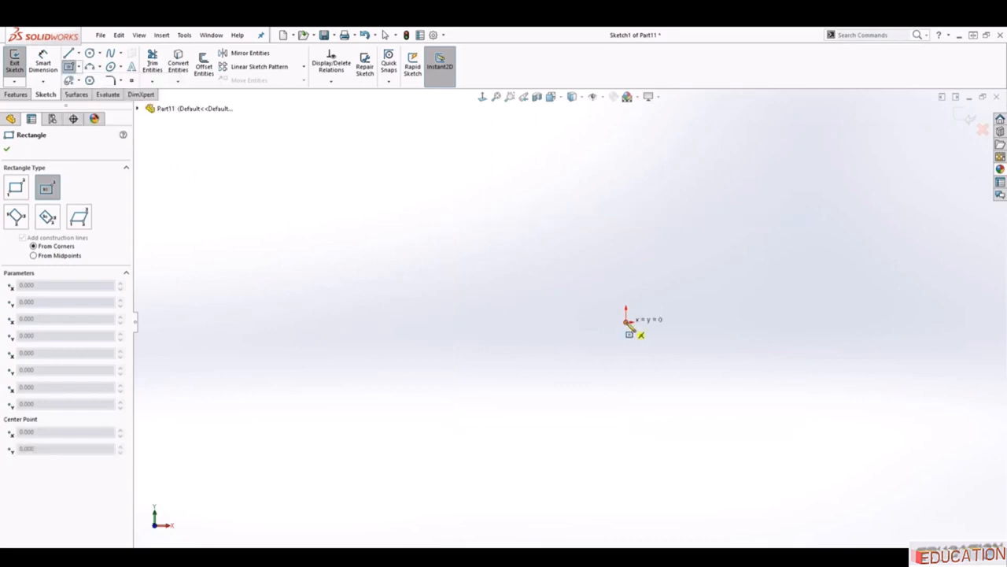
click(627, 318)
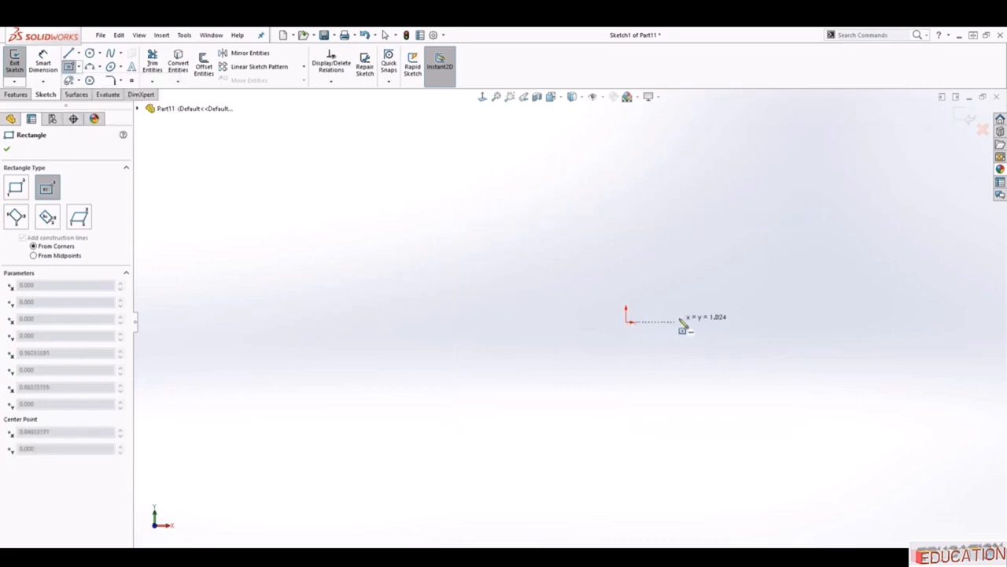
click(805, 181)
key(f)
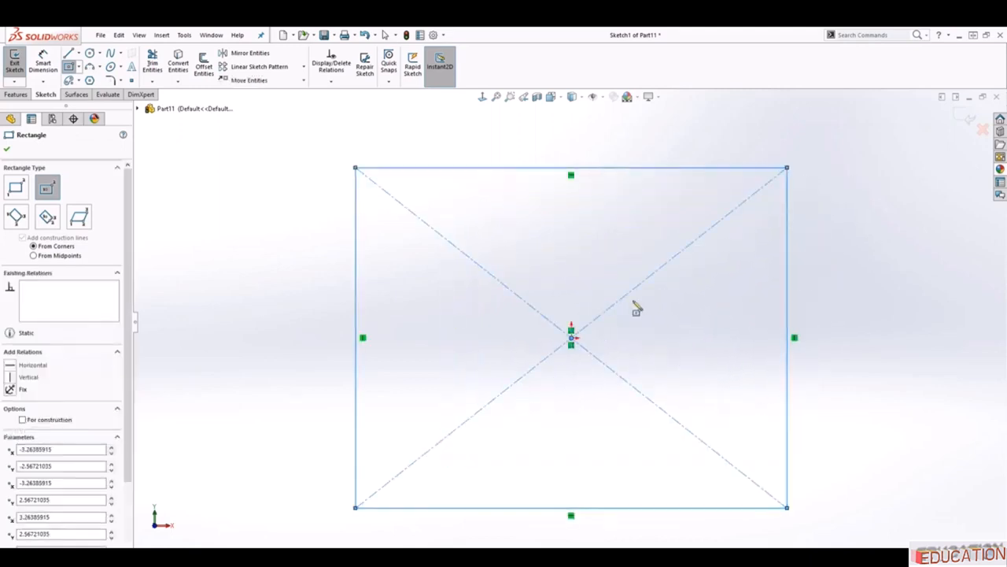
key(Escape)
key(z)
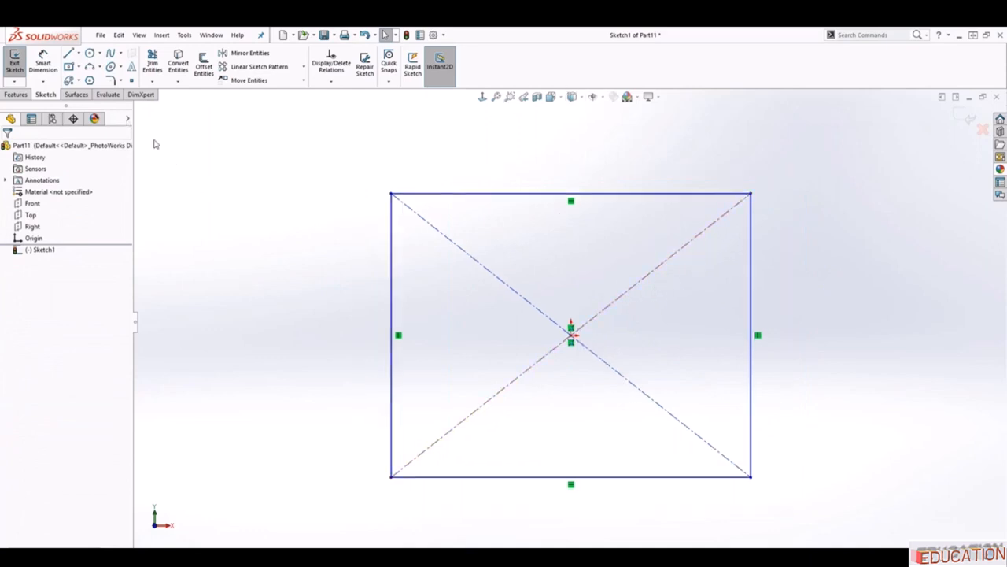
Step: Dimension the rectangle's upper edge and set the width to 6 in
click(42, 61)
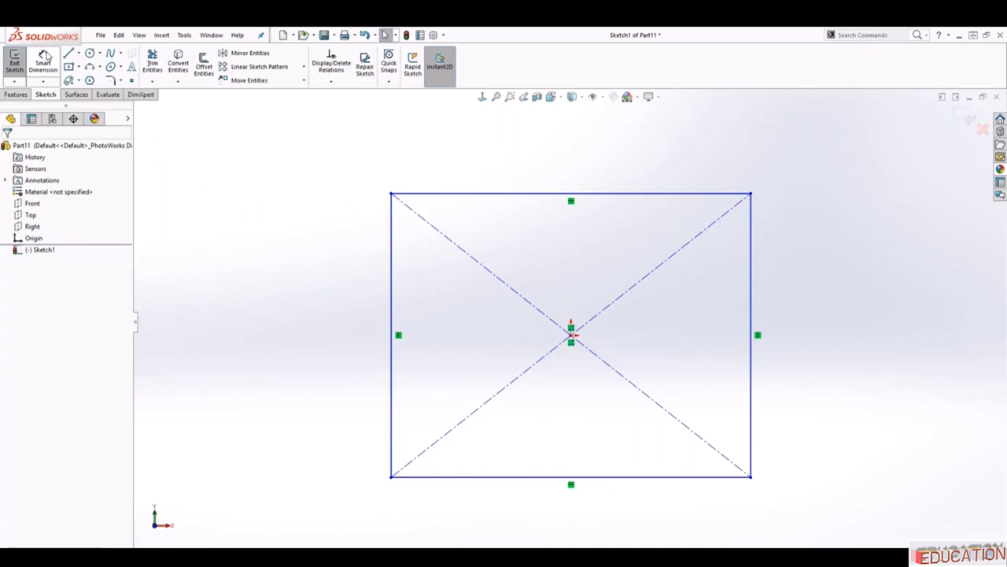
click(561, 196)
click(560, 152)
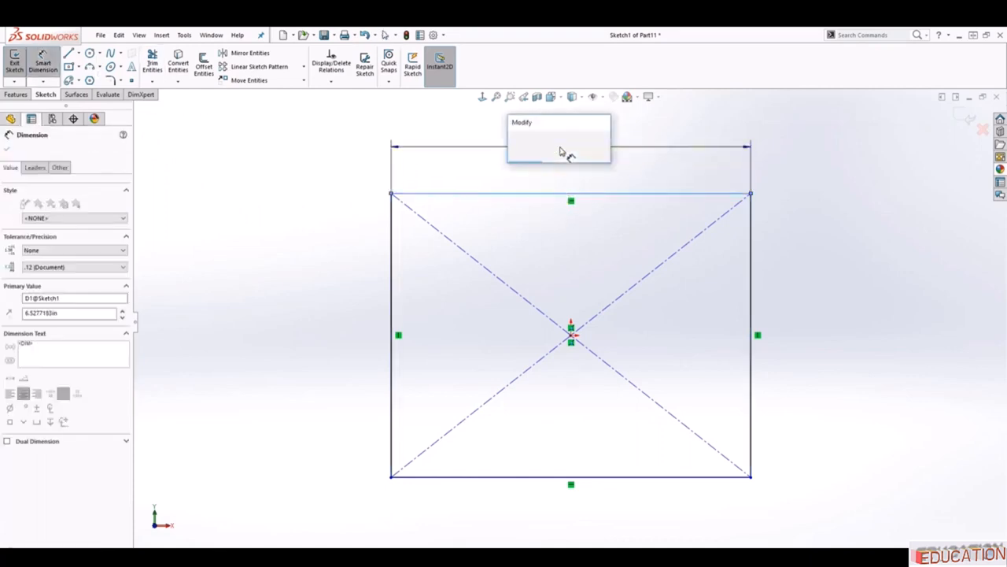
text(6)
key(Return)
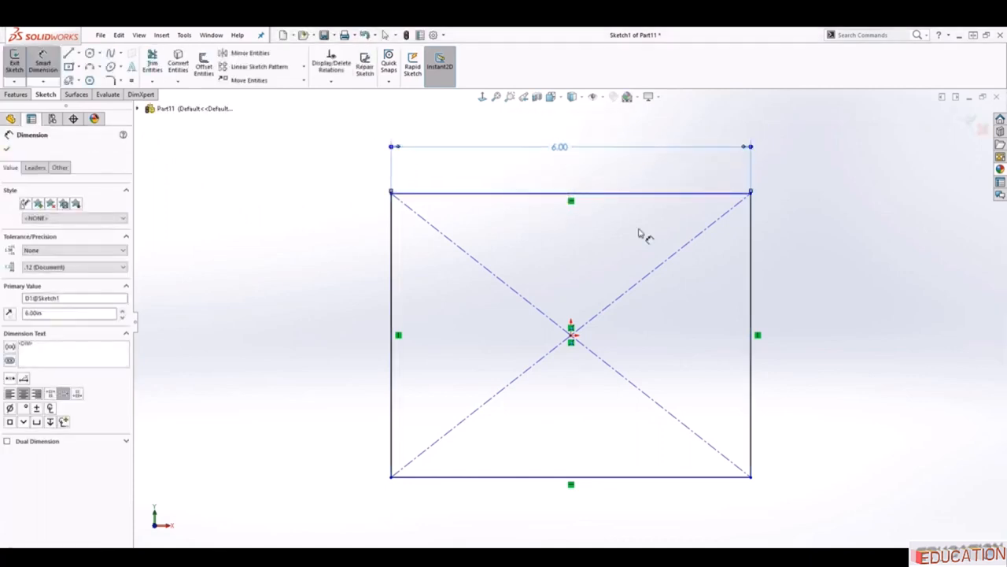
Step: Dimension the rectangle's right edge and set the height to 6 in
click(753, 279)
click(819, 279)
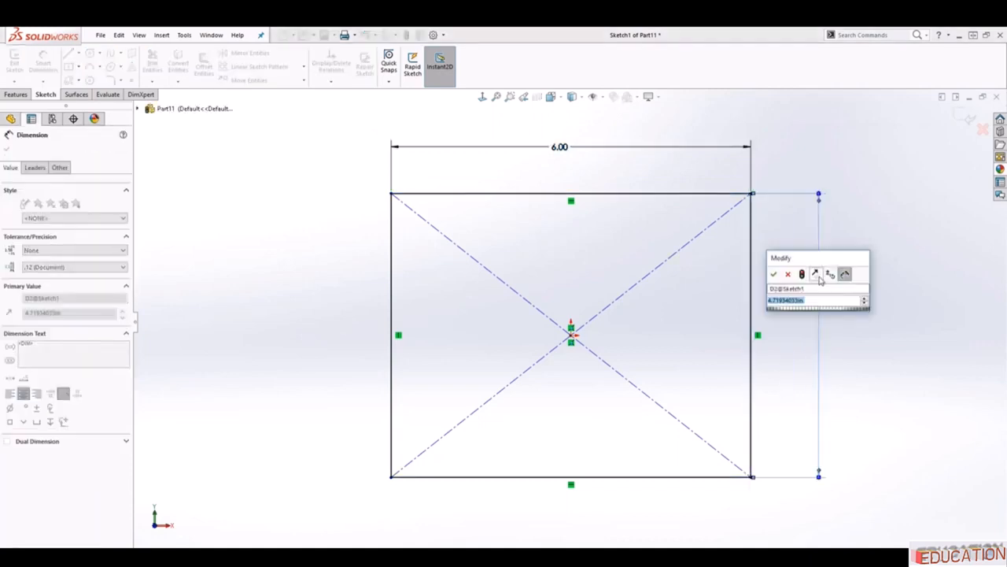
text(6)
key(Return)
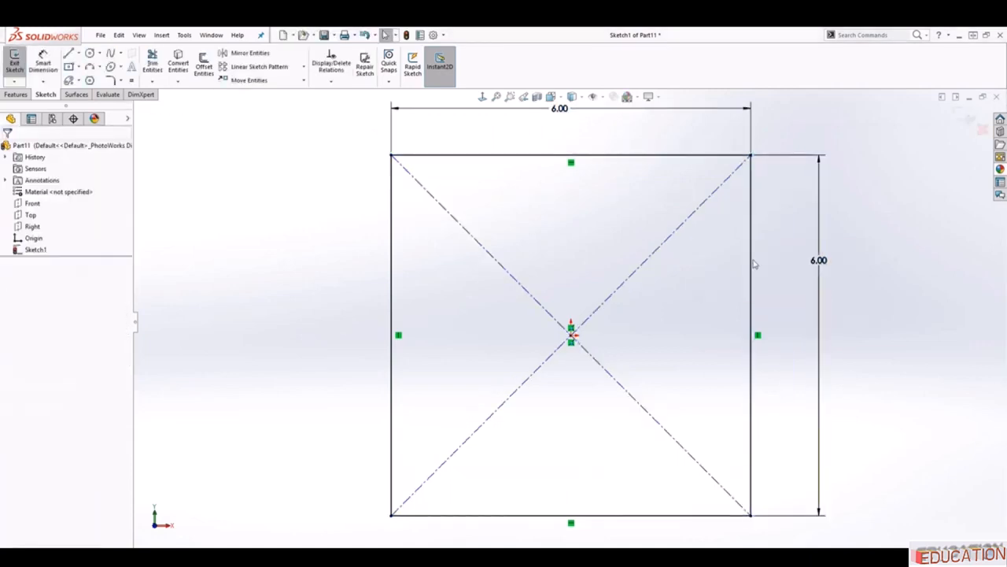
scroll(782, 241, up, 1)
scroll(783, 241, down, 1)
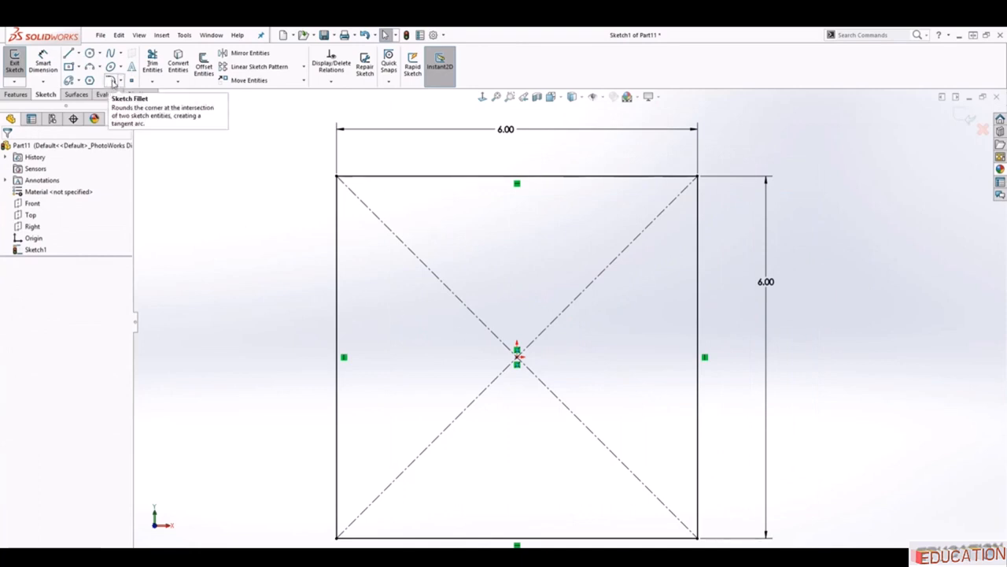
Step: Round the rectangle's upper-left corner with a 1 in radius Sketch Fillet
click(121, 81)
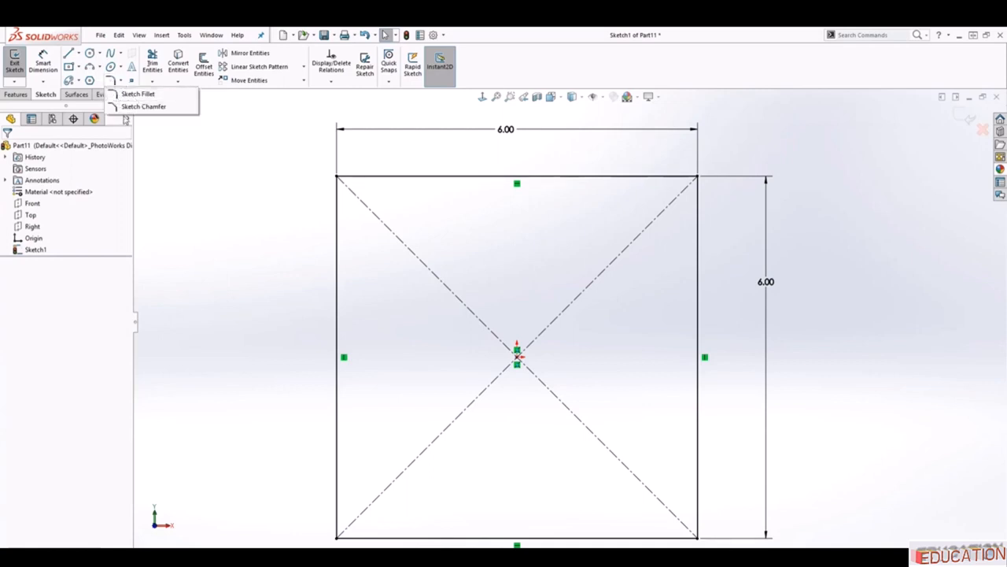
click(130, 95)
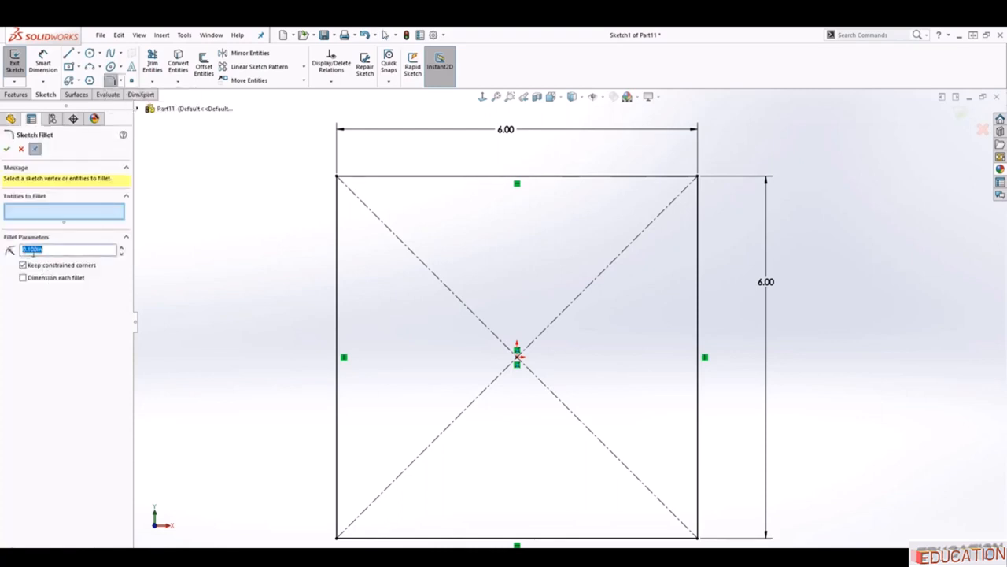
text(3)
drag(42, 252, 18, 250)
text(1)
key(Return)
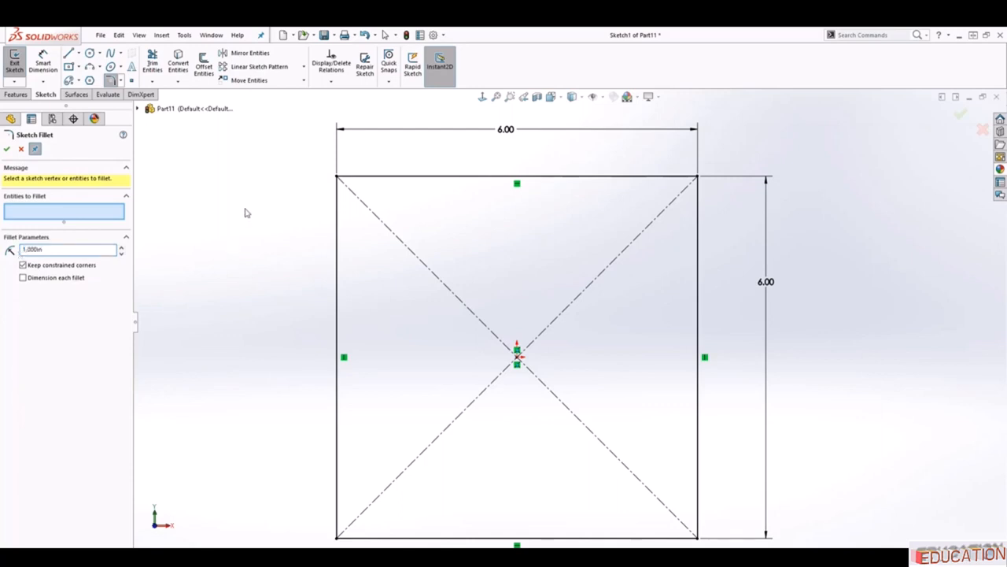
click(372, 182)
click(340, 208)
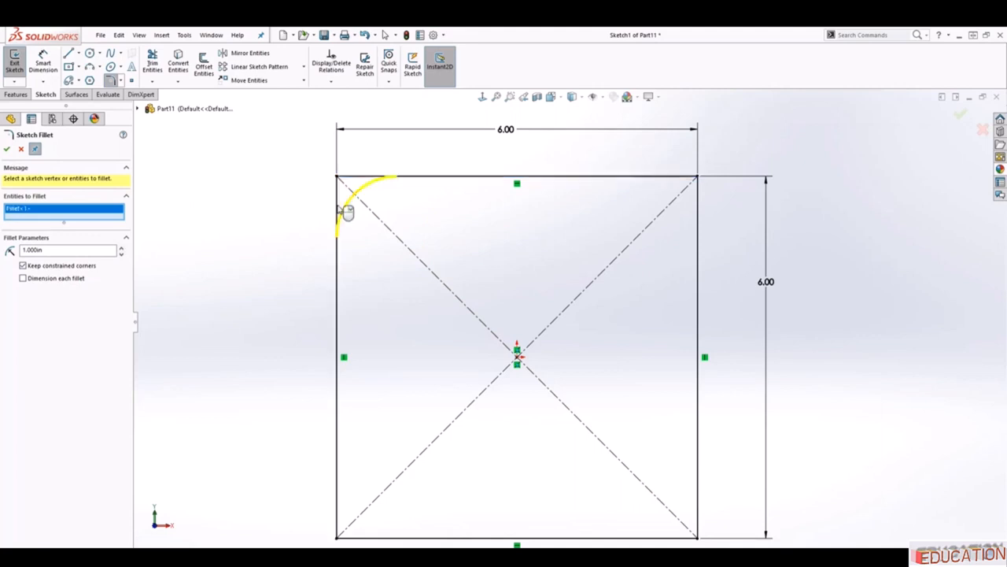
click(6, 149)
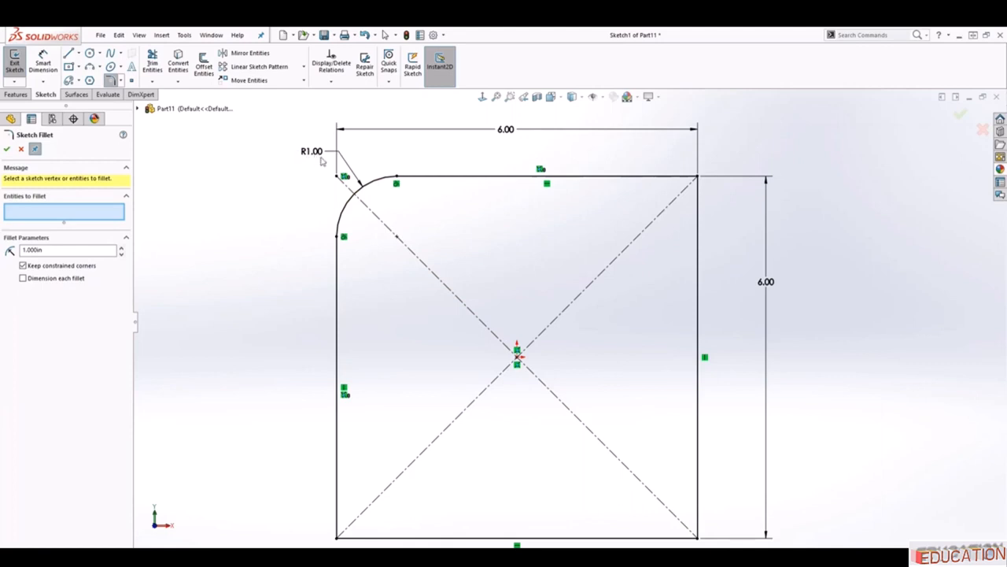
Step: Add a Sketch Fillet of the same 1 in radius to the rectangle's lower-left corner and finish the command
key(f)
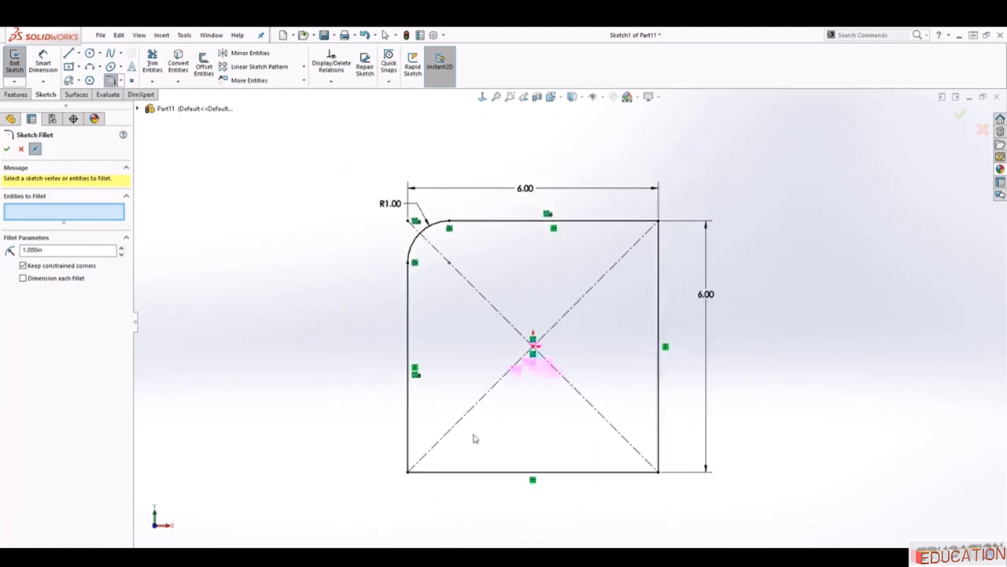
scroll(473, 438, down, 3)
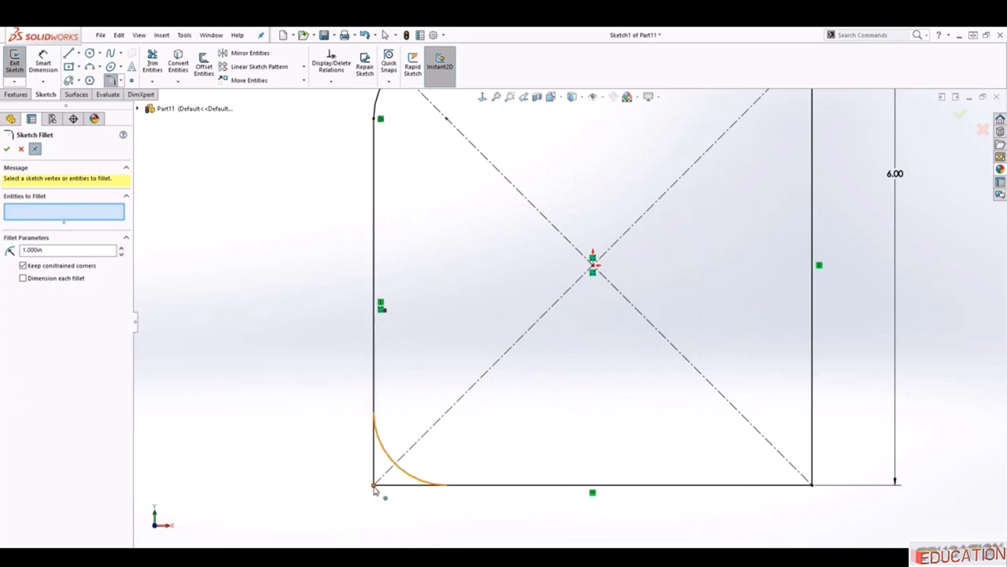
click(375, 486)
click(8, 149)
scroll(576, 306, up, 3)
scroll(682, 272, down, 2)
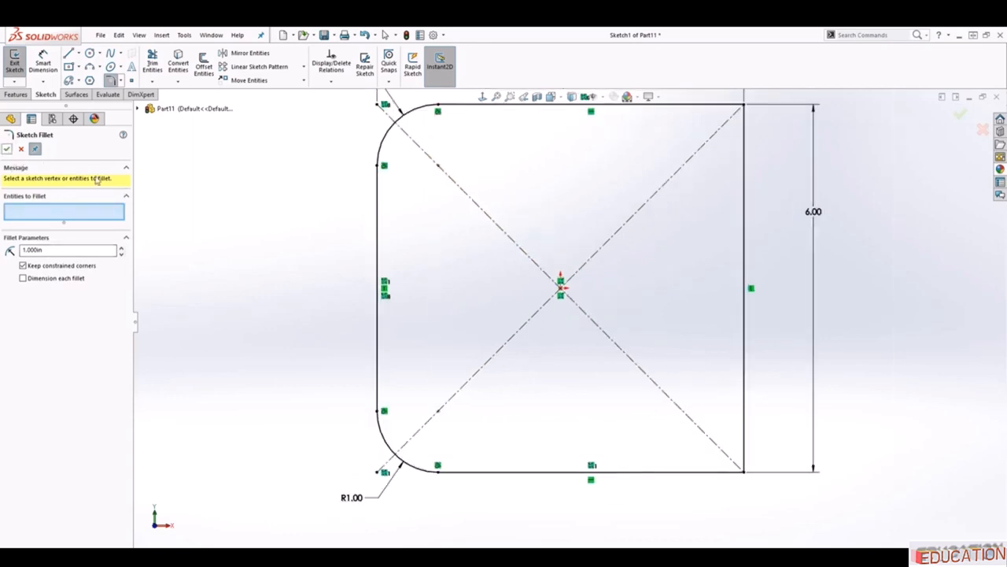
click(7, 148)
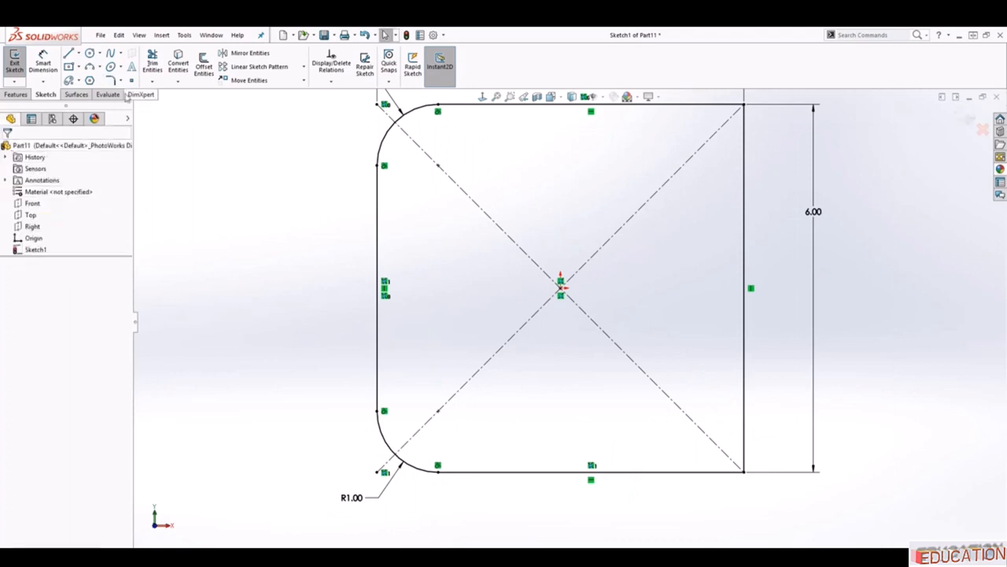
Step: Cut the rectangle's upper-right corner with a Distance-distance Sketch Chamfer of 0.8 in along both edges
click(120, 81)
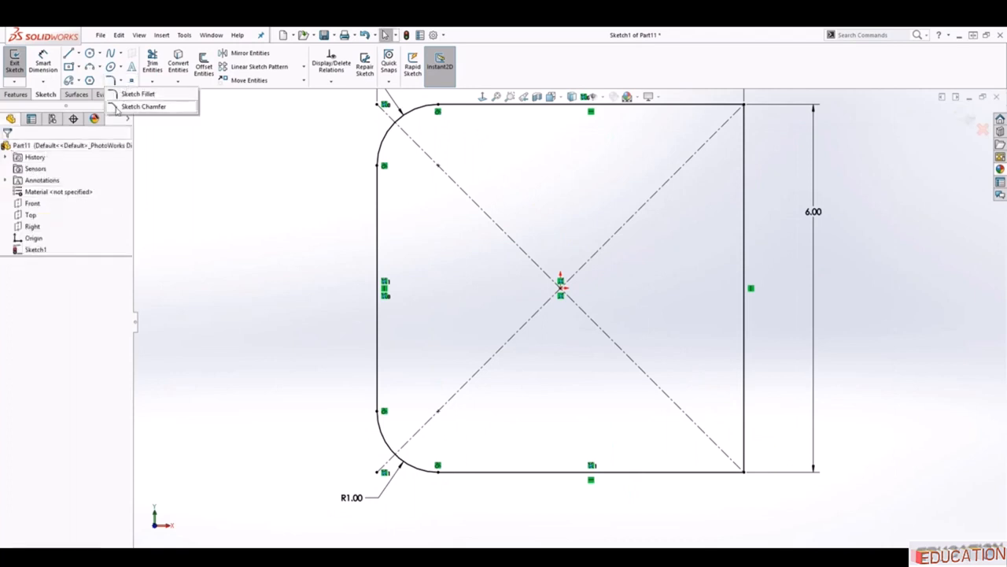
click(118, 107)
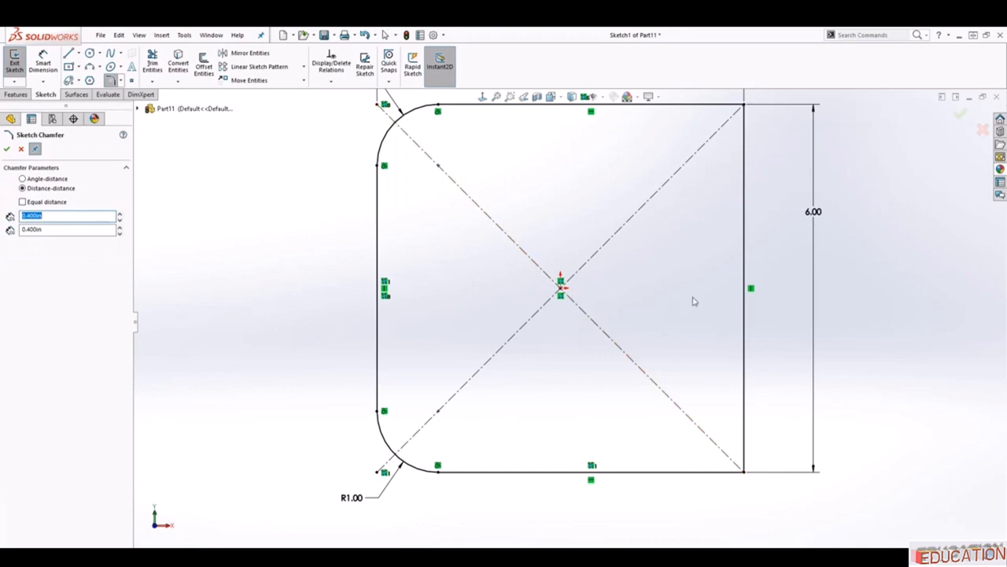
scroll(694, 301, up, 3)
scroll(682, 270, down, 1)
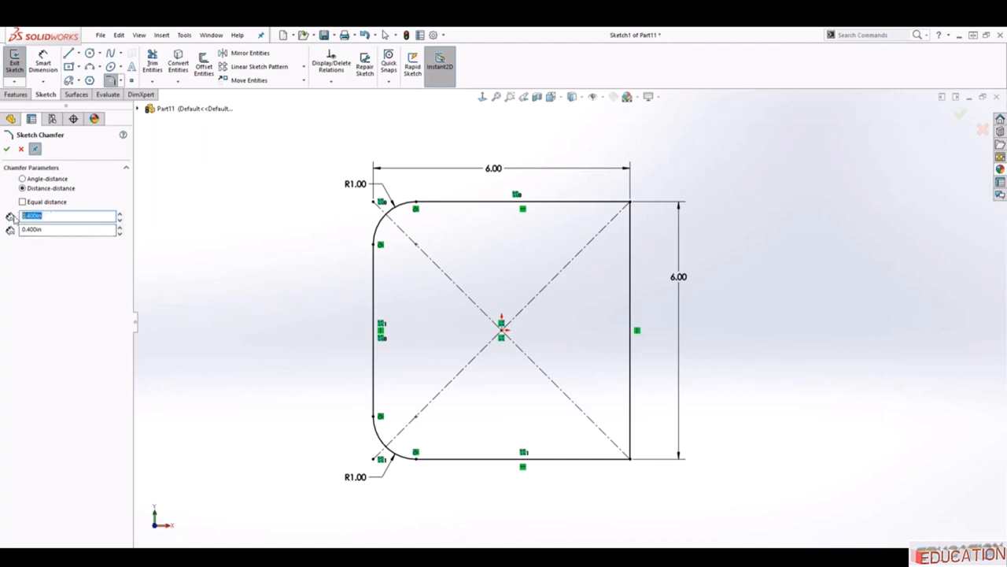
text(1)
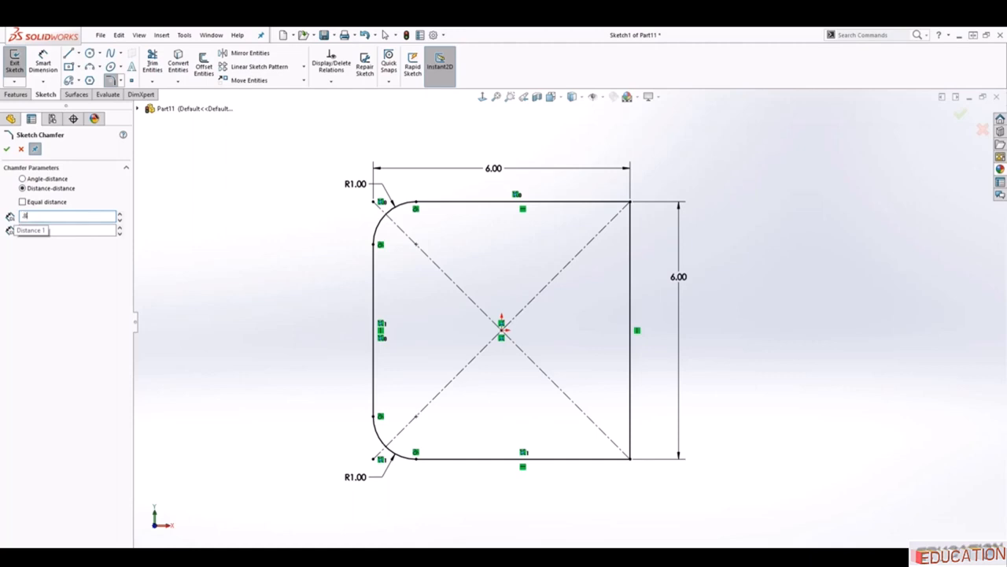
key(Tab)
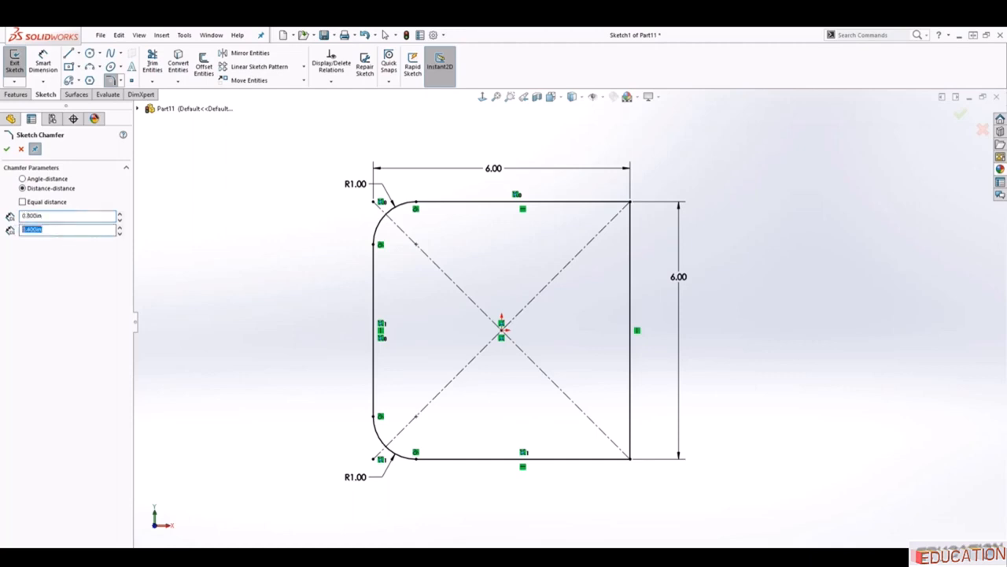
text(.8)
key(Return)
click(595, 206)
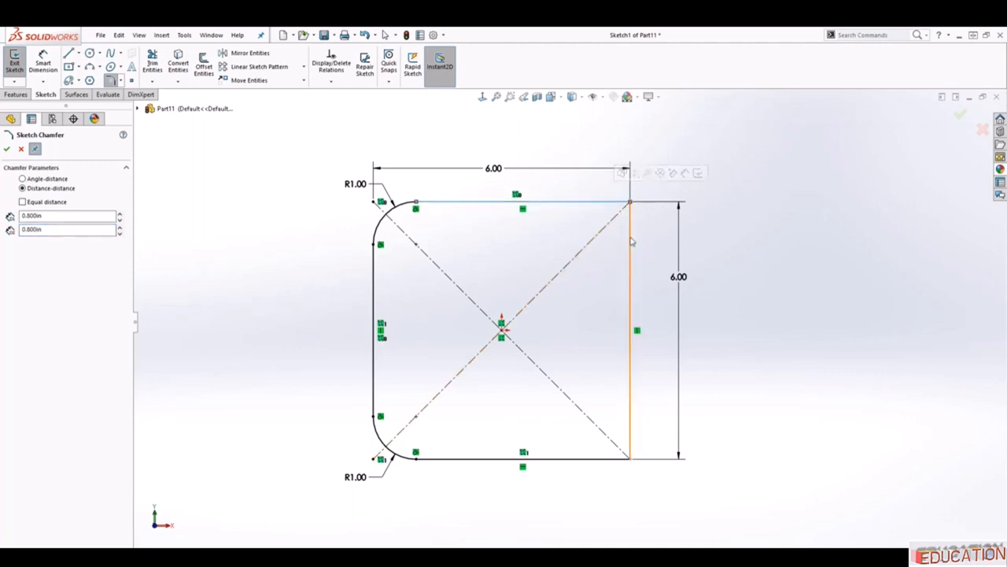
click(631, 240)
Step: Move the chamfer's two 0.80 dimensions further out from the upper-right corner and finish the chamfer command
scroll(626, 201, down, 4)
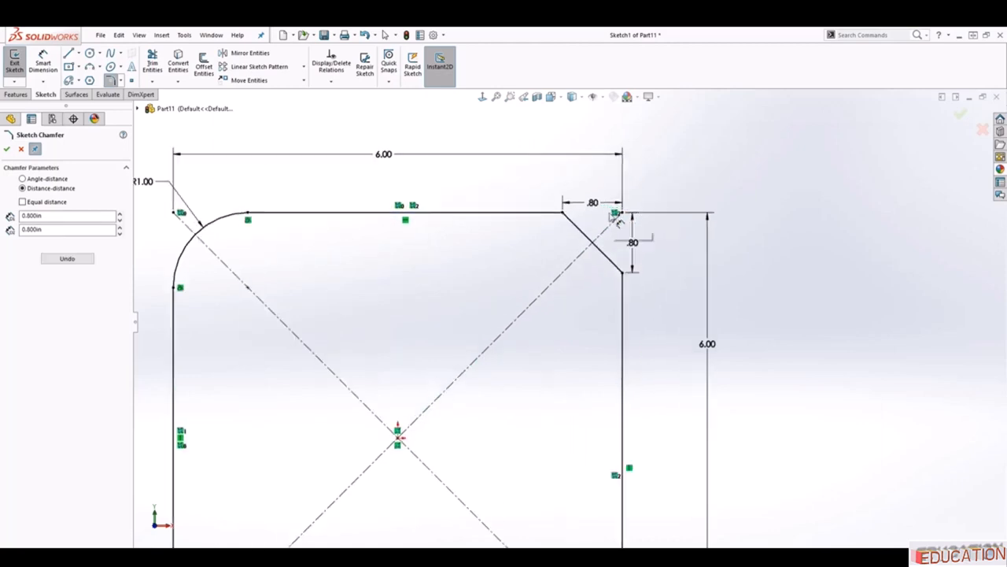
drag(597, 214, 597, 182)
drag(635, 254, 662, 263)
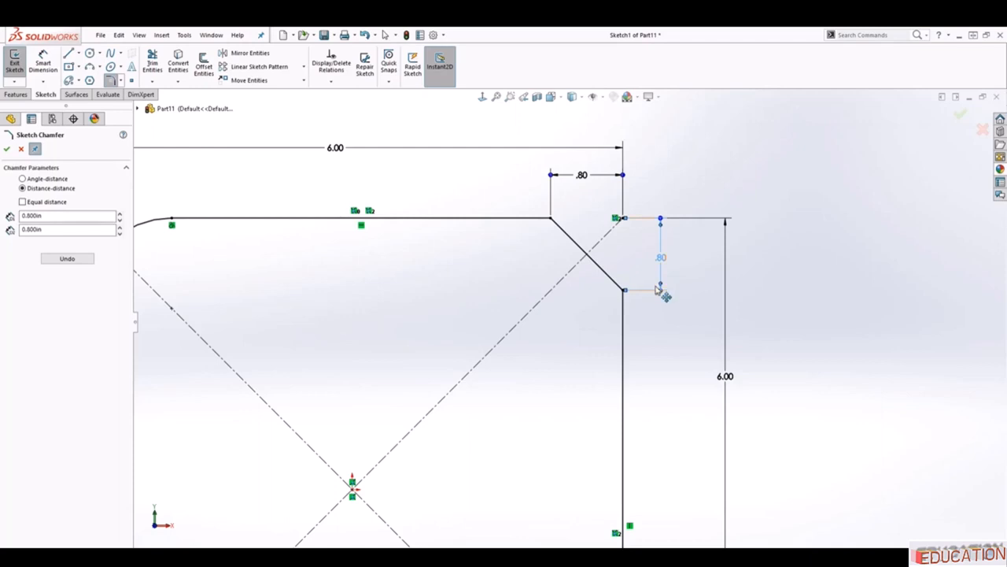
scroll(635, 399, up, 3)
scroll(569, 450, up, 3)
scroll(569, 450, down, 3)
scroll(598, 362, up, 2)
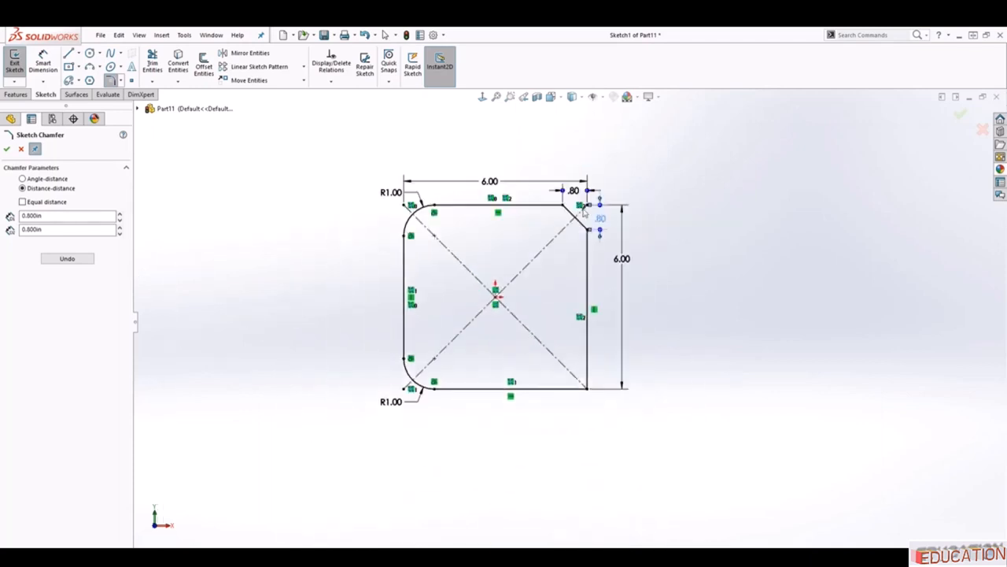
scroll(582, 208, down, 2)
click(6, 149)
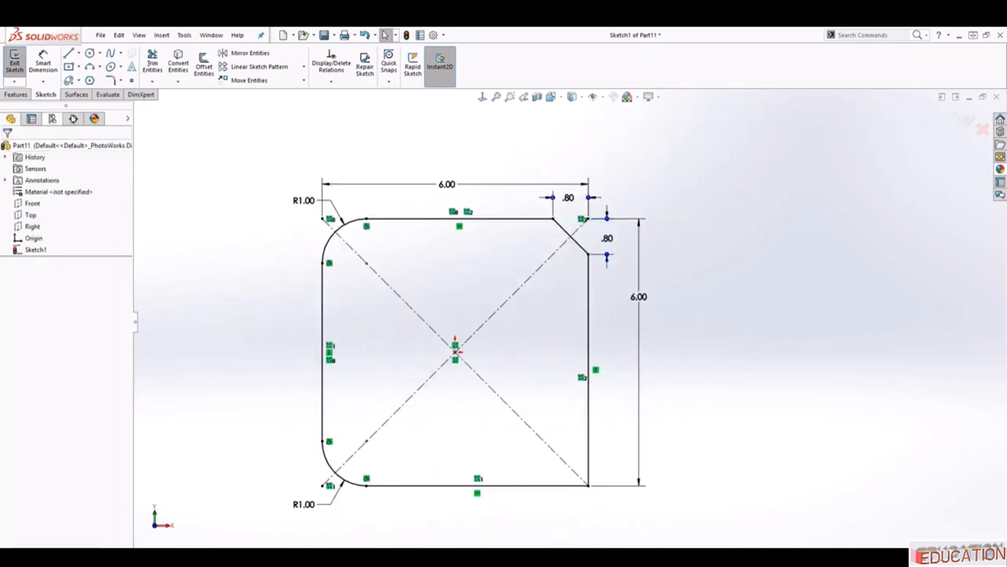
Step: Cut the rectangle's lower-right corner with an Angle-distance Sketch Chamfer of 0.8 in at 45 degrees, picking the horizontal edge first
click(121, 81)
click(126, 107)
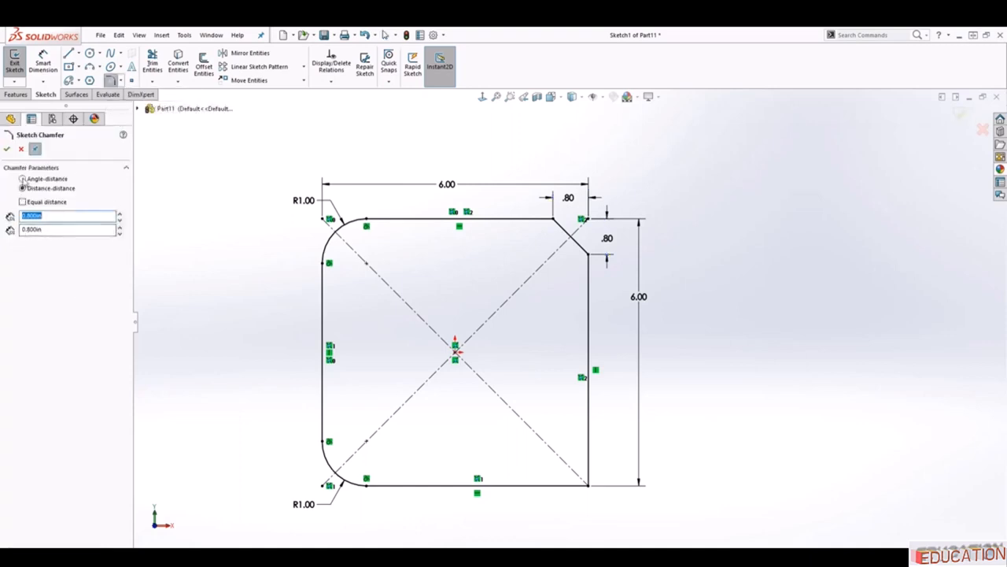
click(23, 179)
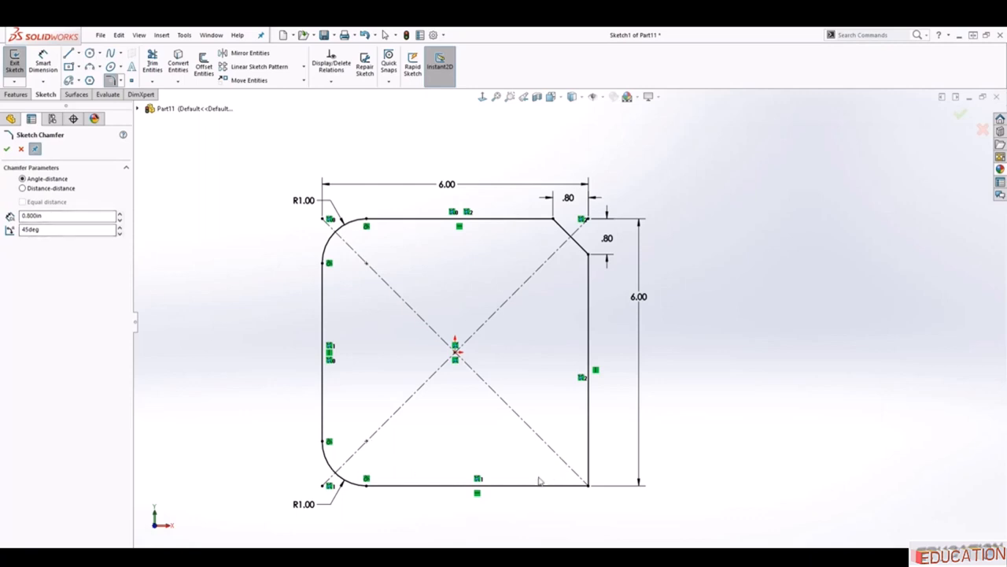
click(562, 485)
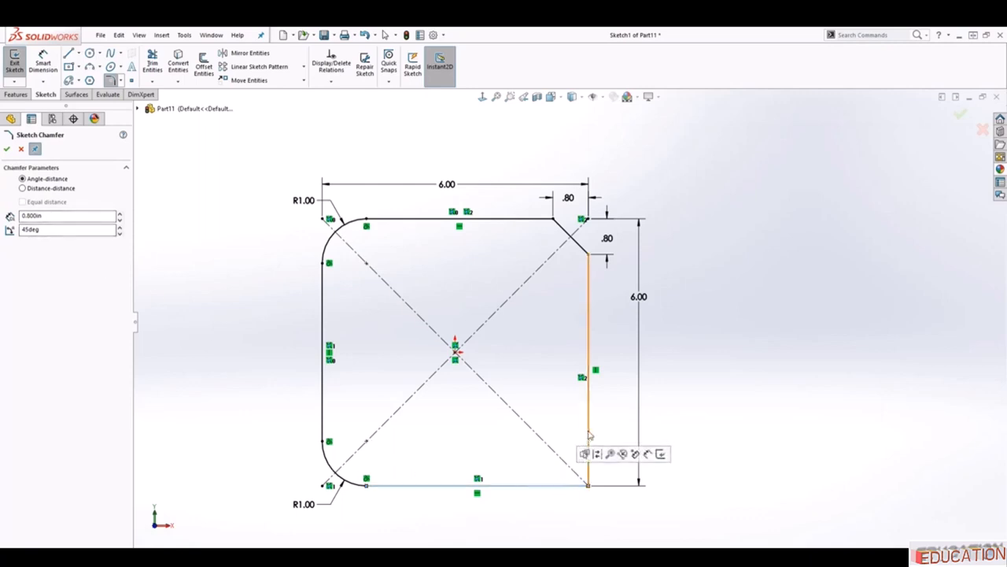
click(588, 438)
scroll(586, 456, down, 5)
scroll(583, 425, down, 2)
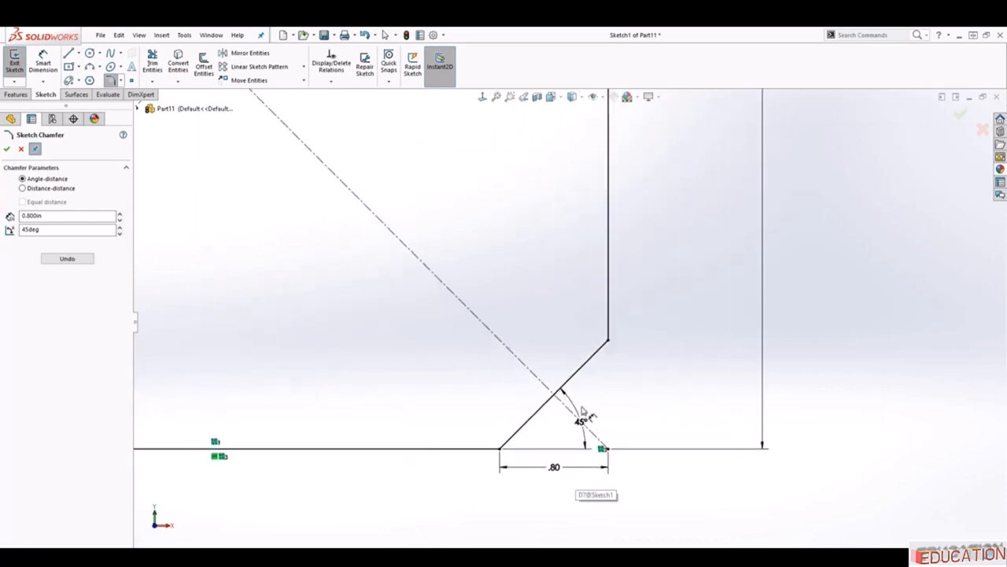
Step: Move the new chamfer's 45° and 0.80 dimensions further out from the lower-right corner
drag(664, 386, 686, 379)
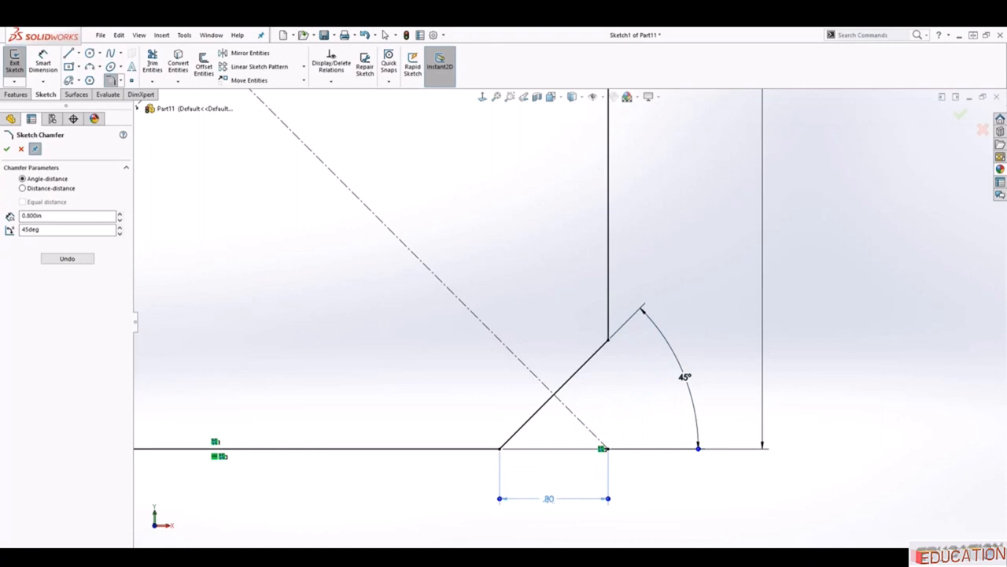
scroll(603, 458, up, 8)
scroll(552, 209, down, 3)
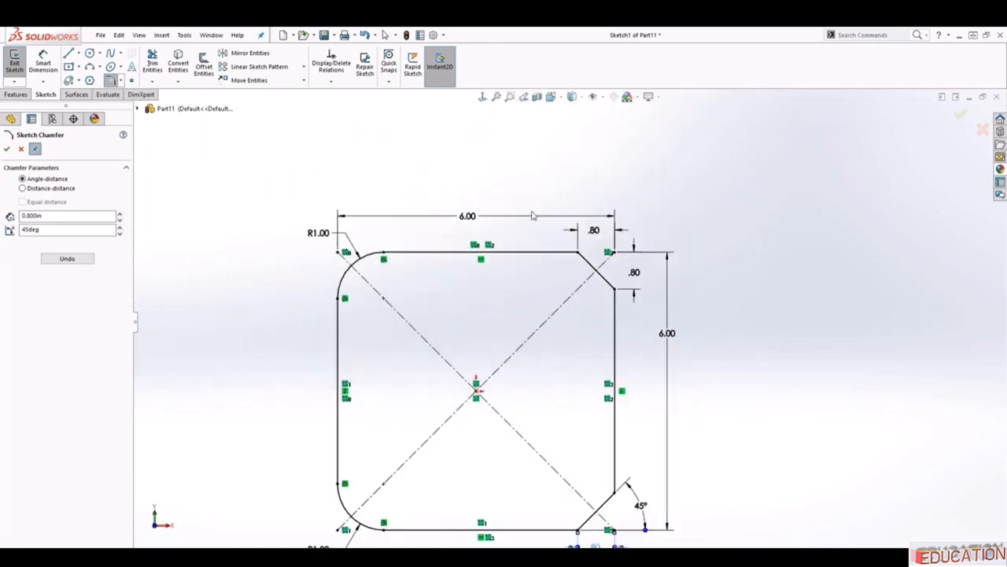
scroll(524, 329, up, 1)
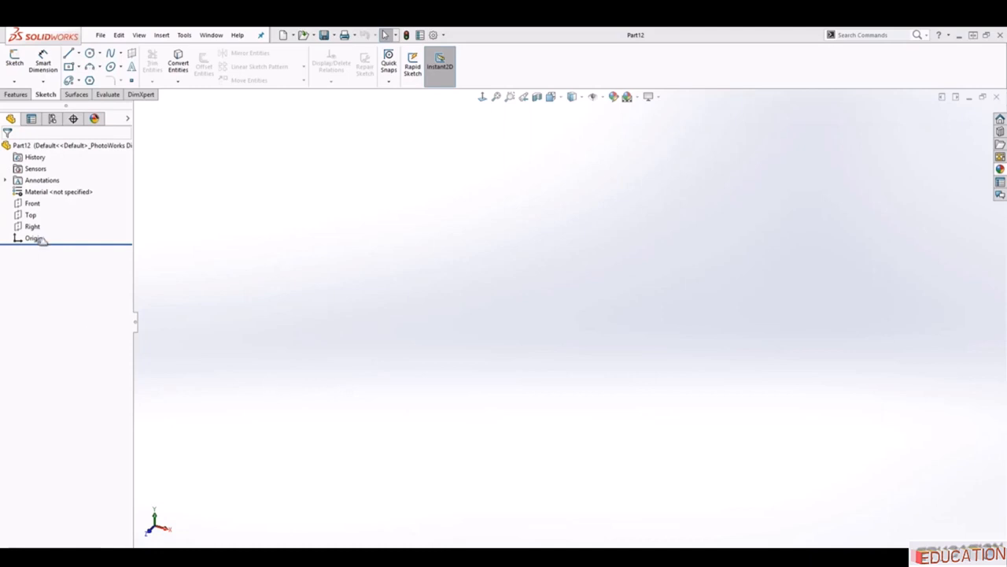
Step: Open a sketch on the Front plane of the new part and draw a vertical line about 4 in long to the right of the origin
click(32, 204)
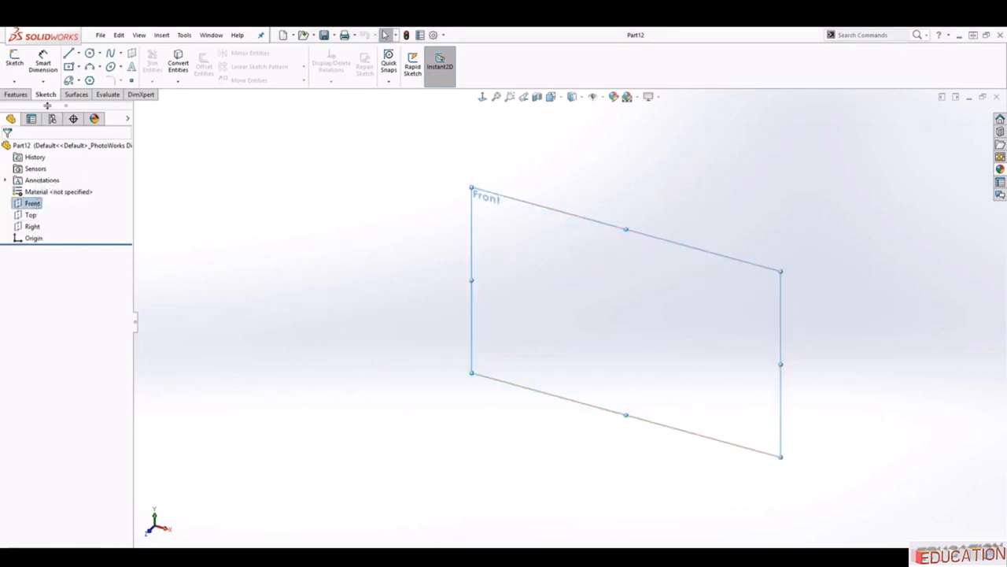
click(14, 58)
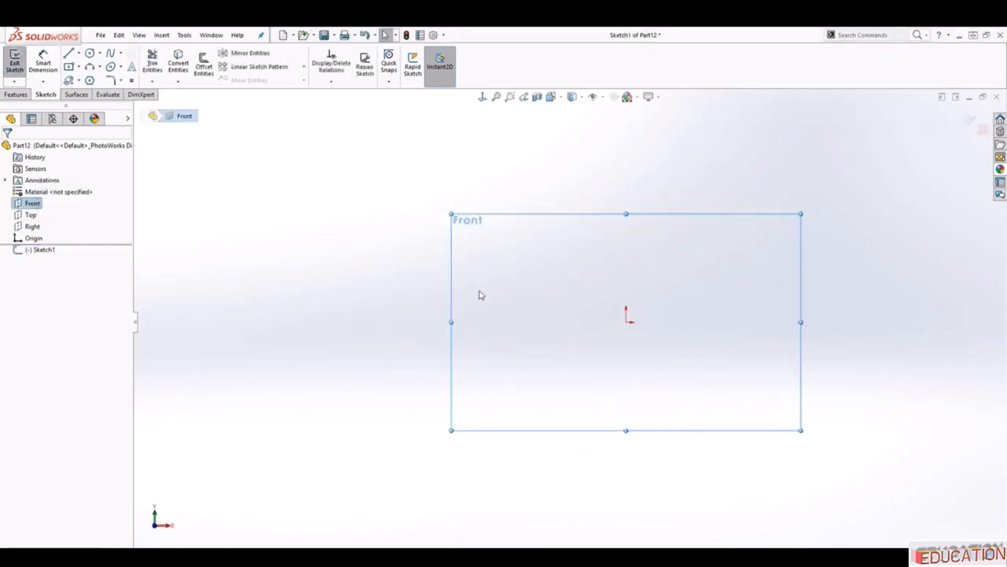
scroll(687, 247, up, 3)
scroll(675, 318, down, 4)
scroll(675, 318, down, 3)
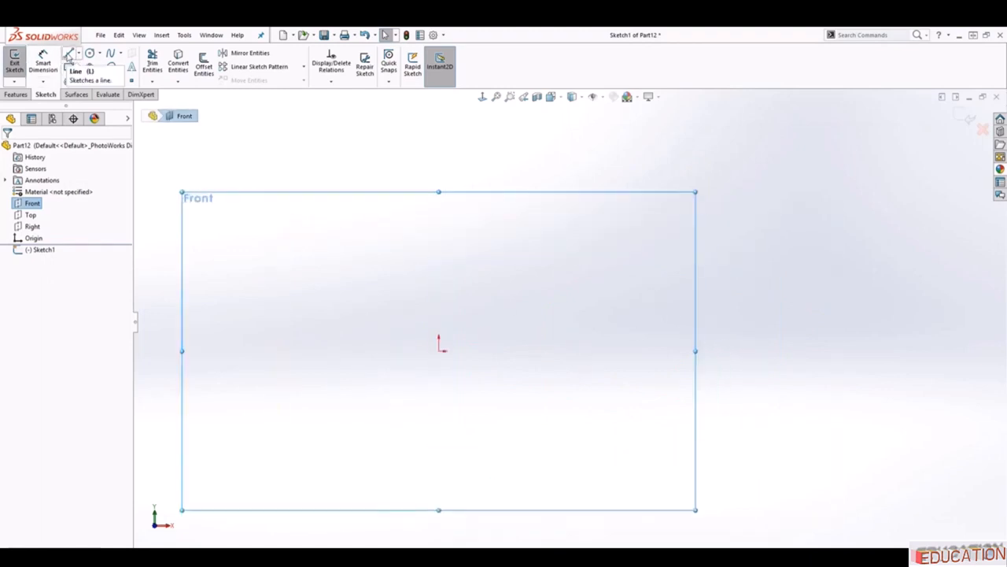
click(69, 52)
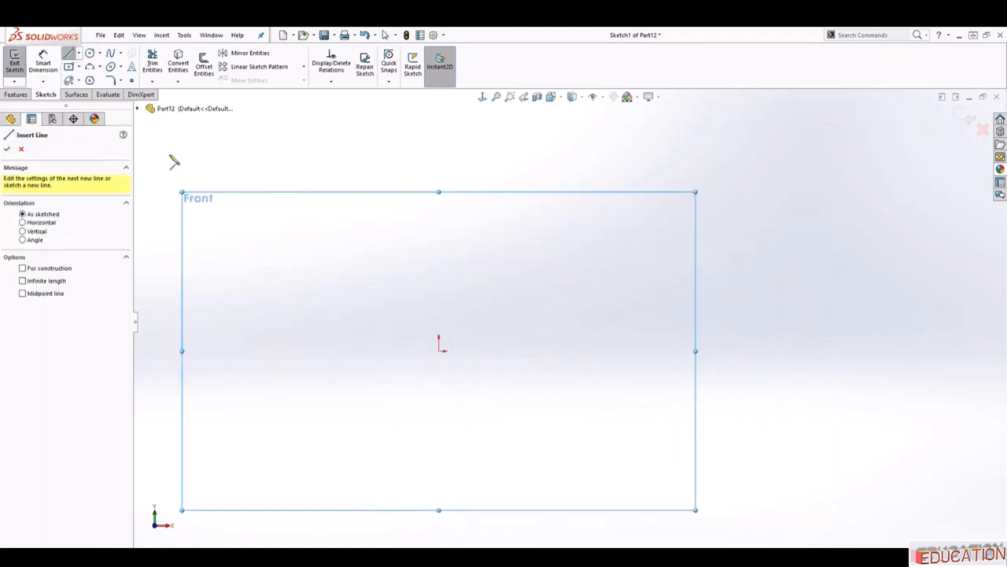
click(549, 158)
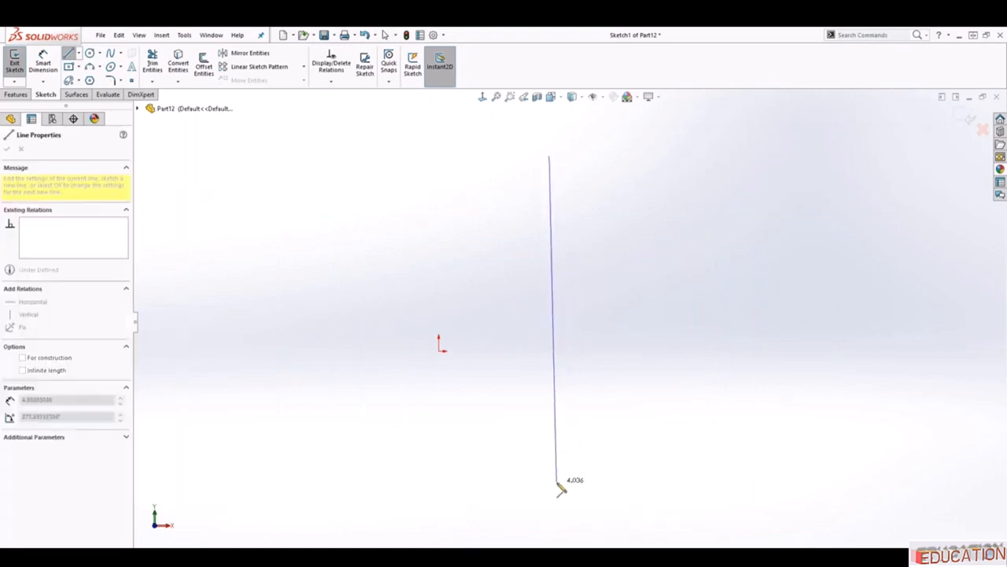
click(550, 490)
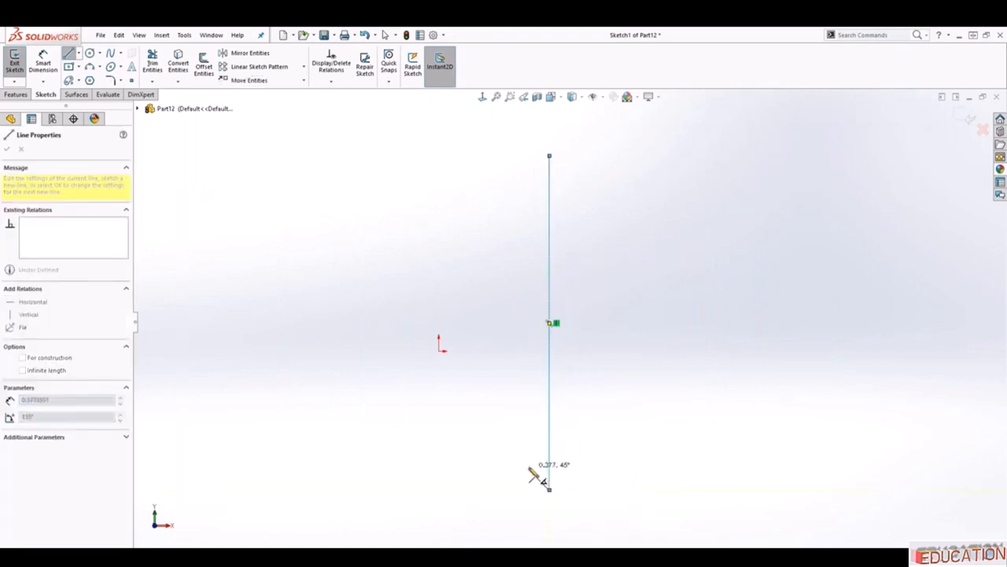
key(Escape)
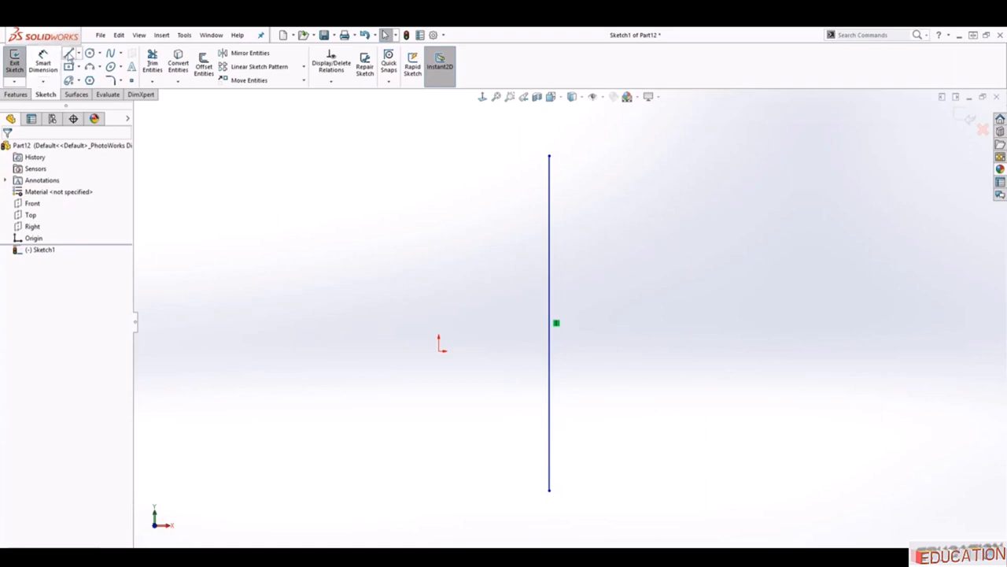
Step: Draw three separate horizontal lines, one above another, to the left of the vertical line, each stopping short of it
click(68, 53)
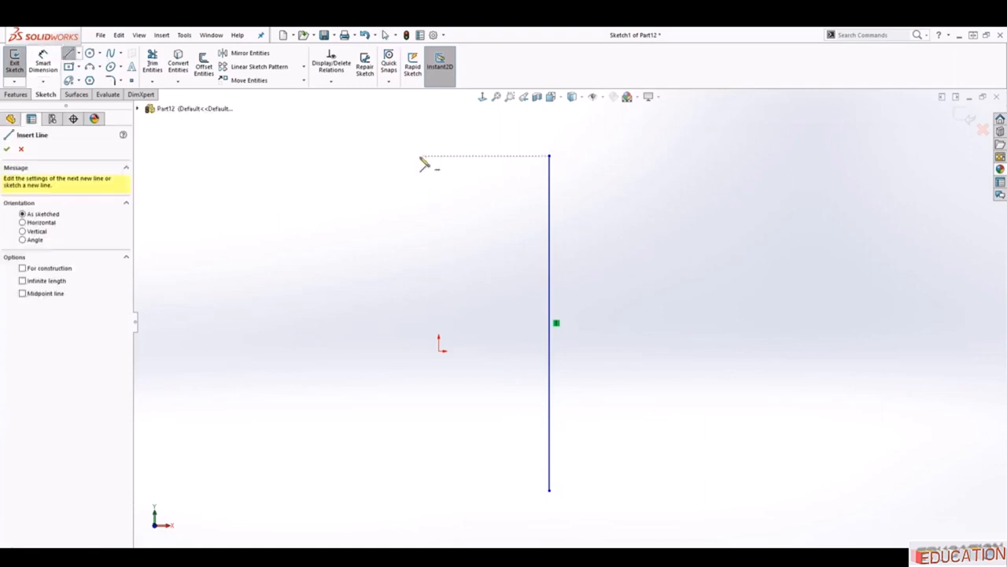
click(256, 157)
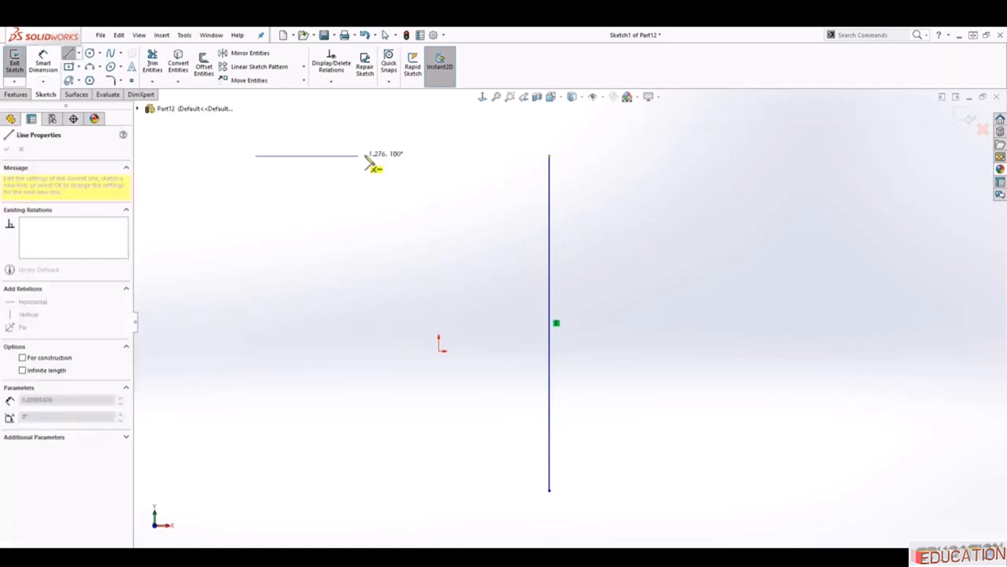
click(447, 156)
key(Escape)
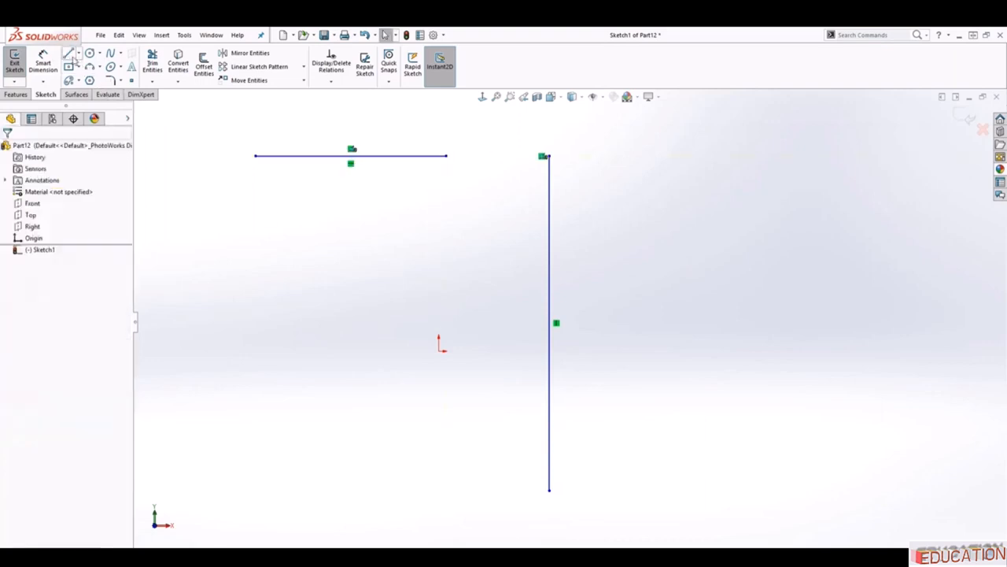
click(68, 53)
mouse_move(264, 248)
mouse_down()
mouse_move(449, 258)
mouse_move(447, 250)
mouse_up()
click(248, 385)
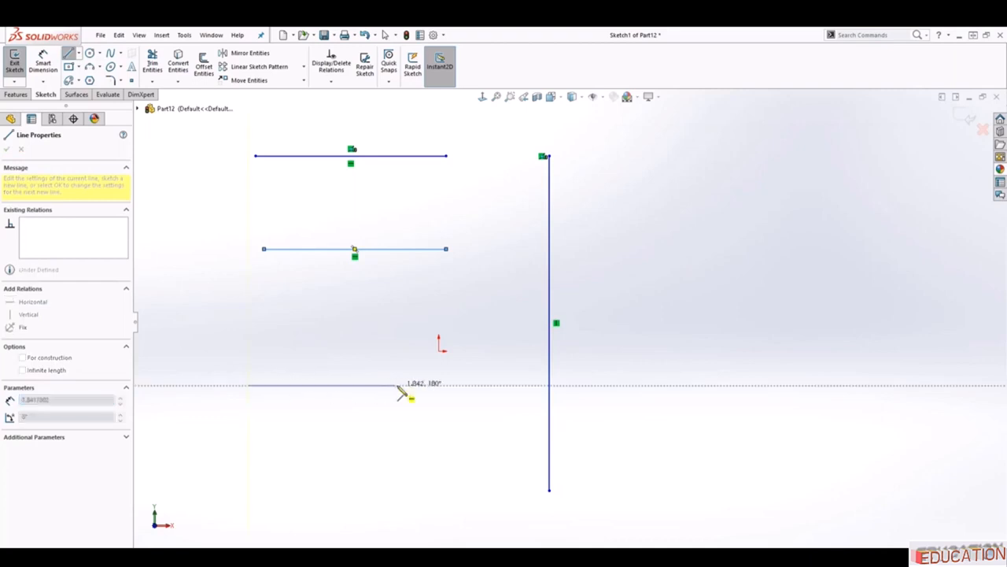
click(439, 385)
key(Escape)
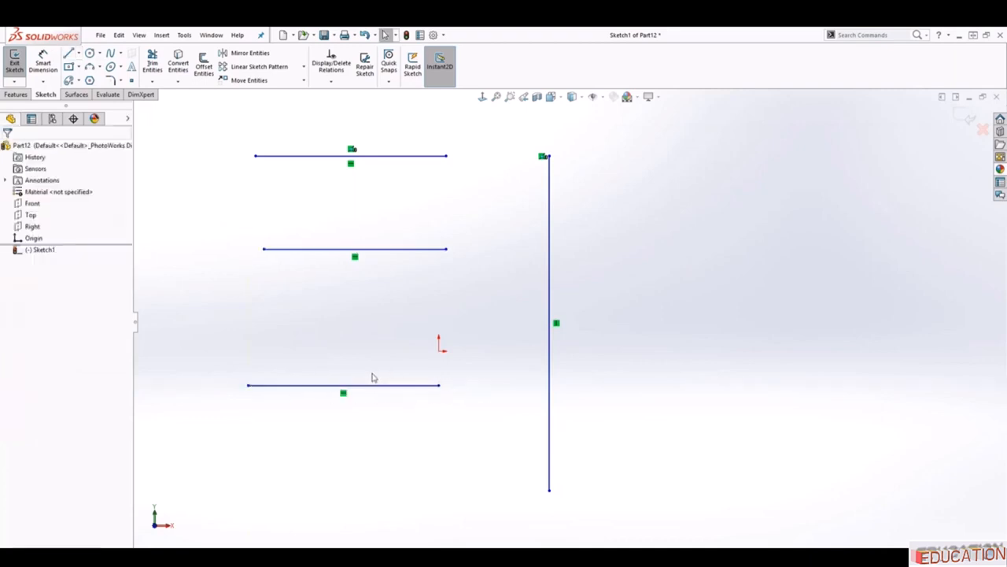
Step: Draw a taller vertical line to the left of the three horizontal lines, without touching them
key(f)
click(69, 53)
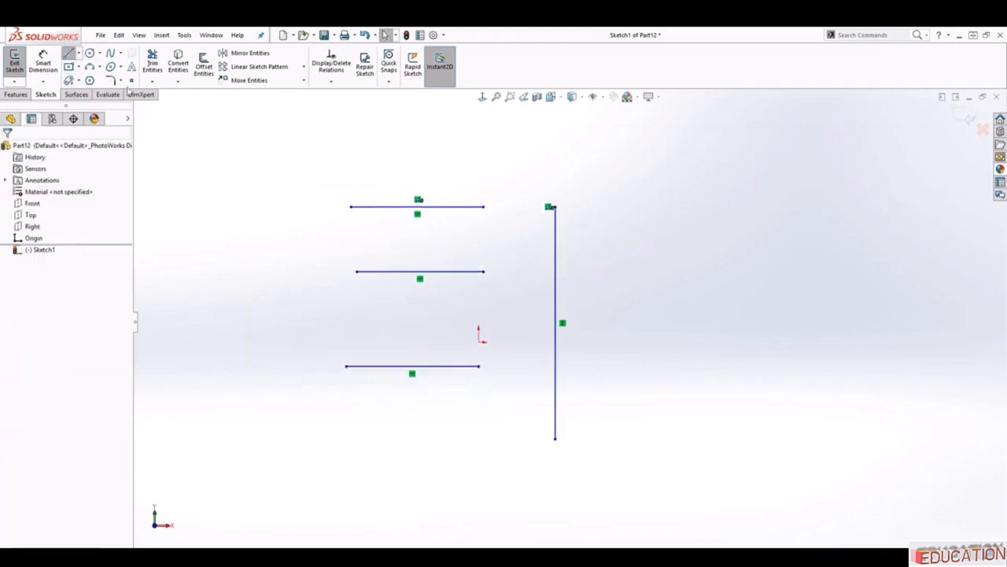
click(287, 178)
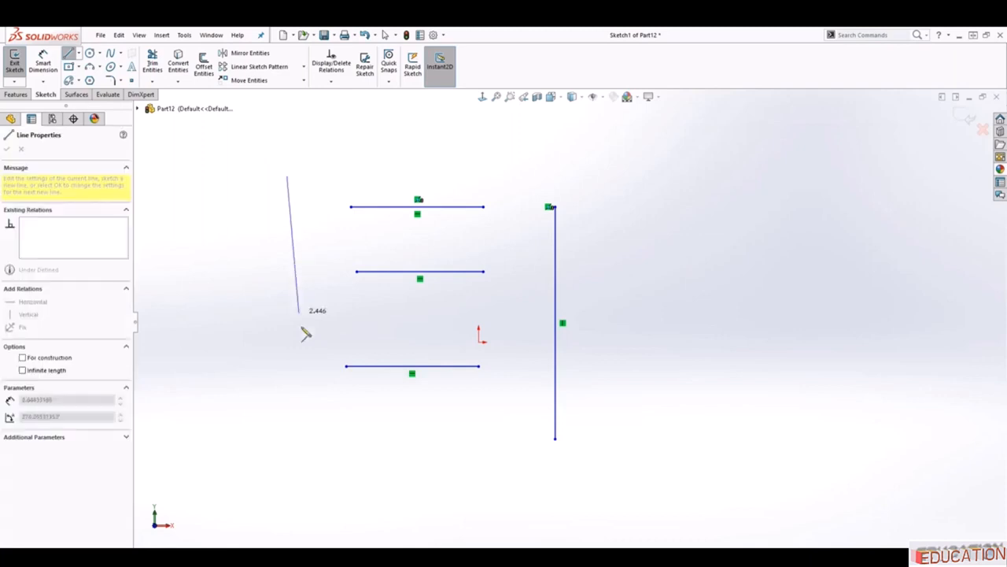
click(287, 482)
key(Escape)
key(f)
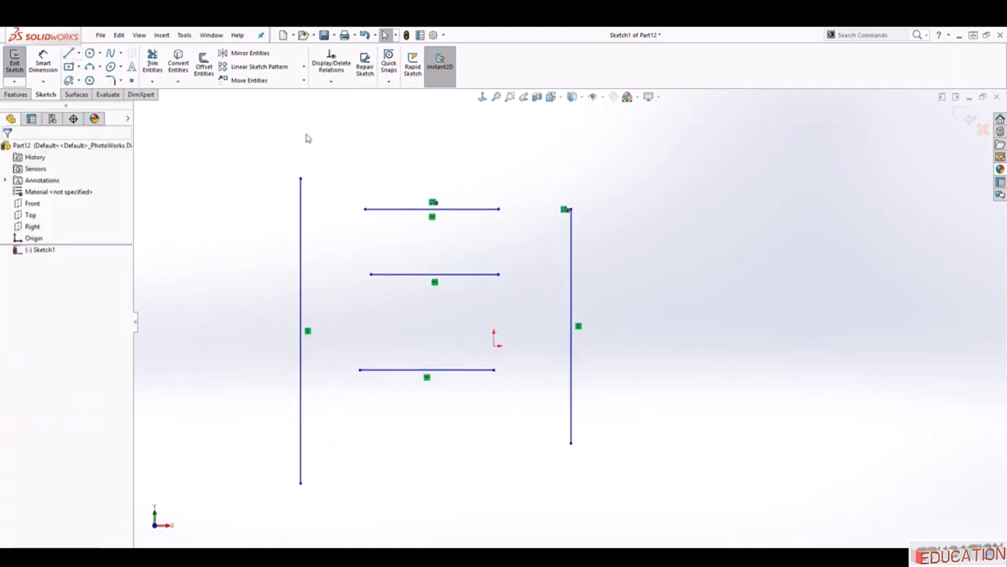
Step: Extend both ends of all three horizontal lines to the two vertical lines with Extend Entities
click(154, 84)
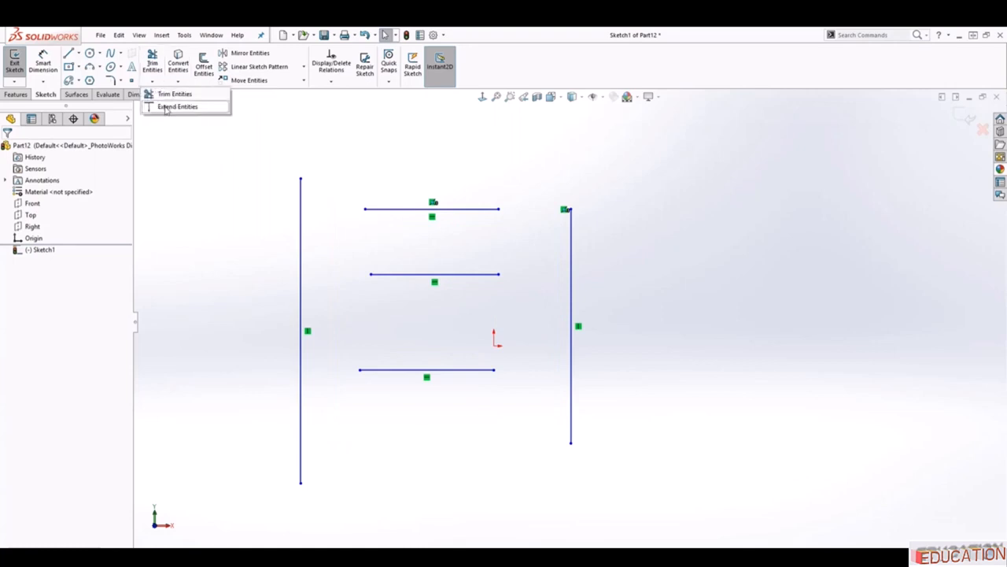
click(171, 106)
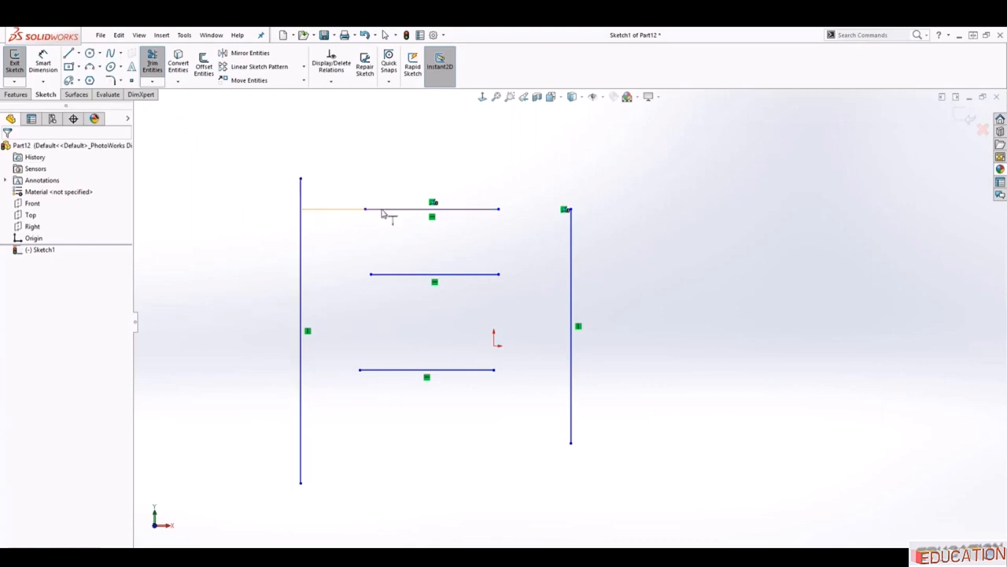
click(384, 211)
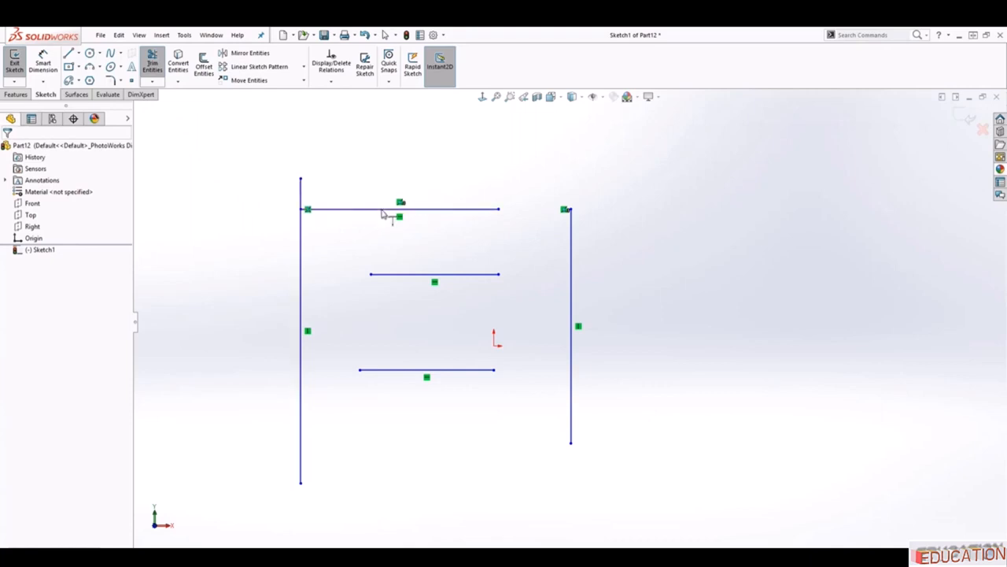
click(378, 275)
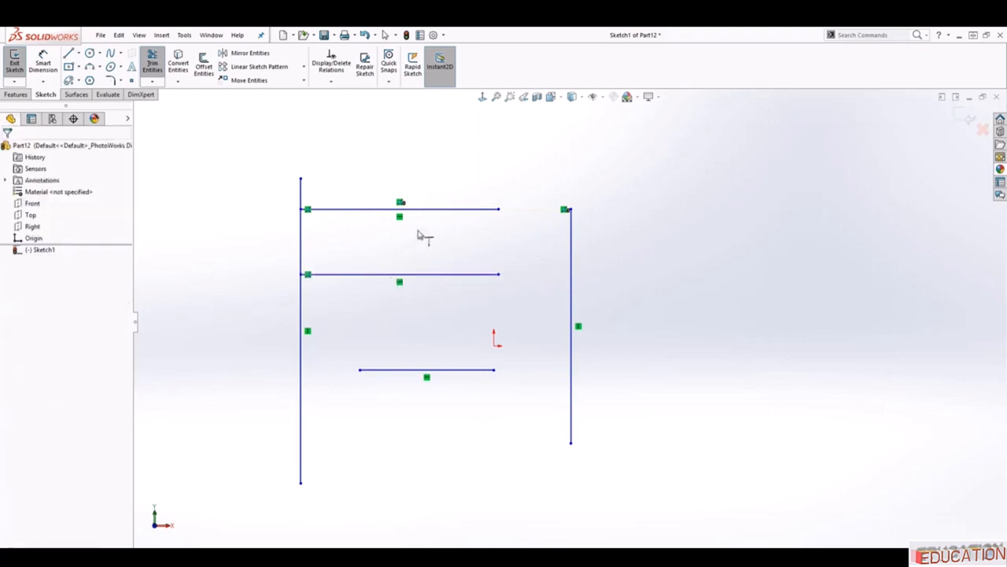
click(495, 211)
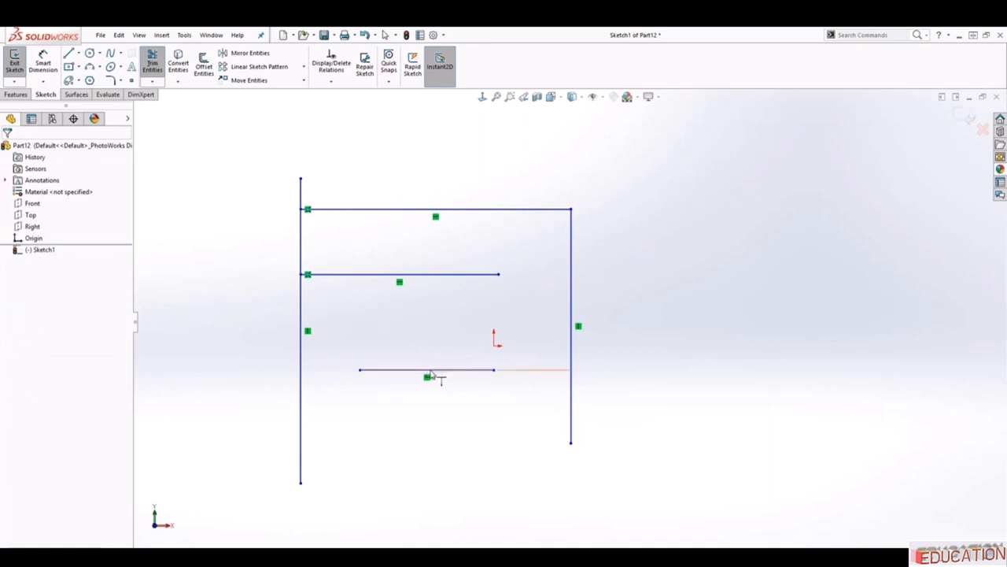
click(367, 374)
click(495, 373)
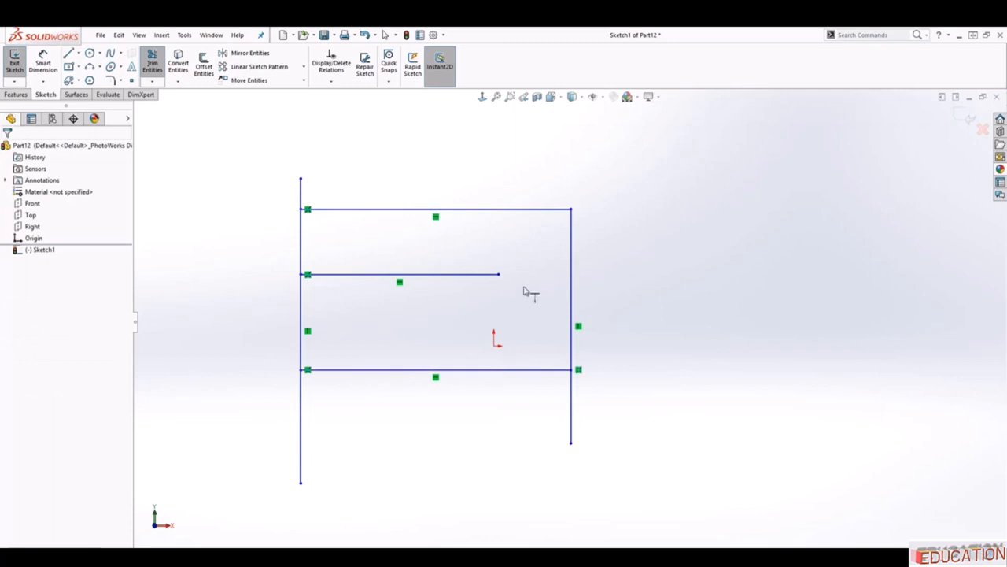
click(502, 278)
scroll(519, 292, up, 1)
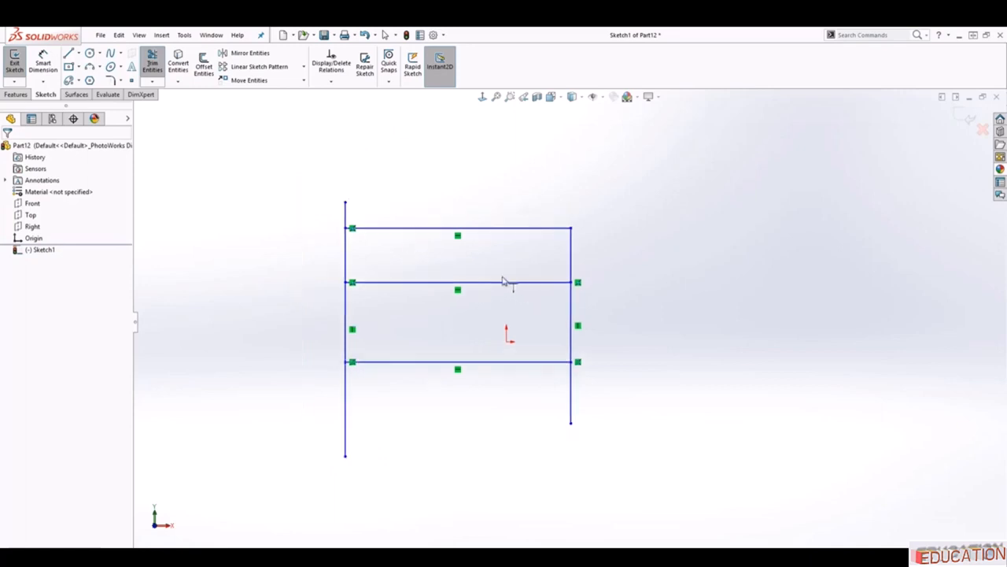
Step: Trim away all the sketch's lines with the Power trim option of Trim Entities and finish the command
click(154, 83)
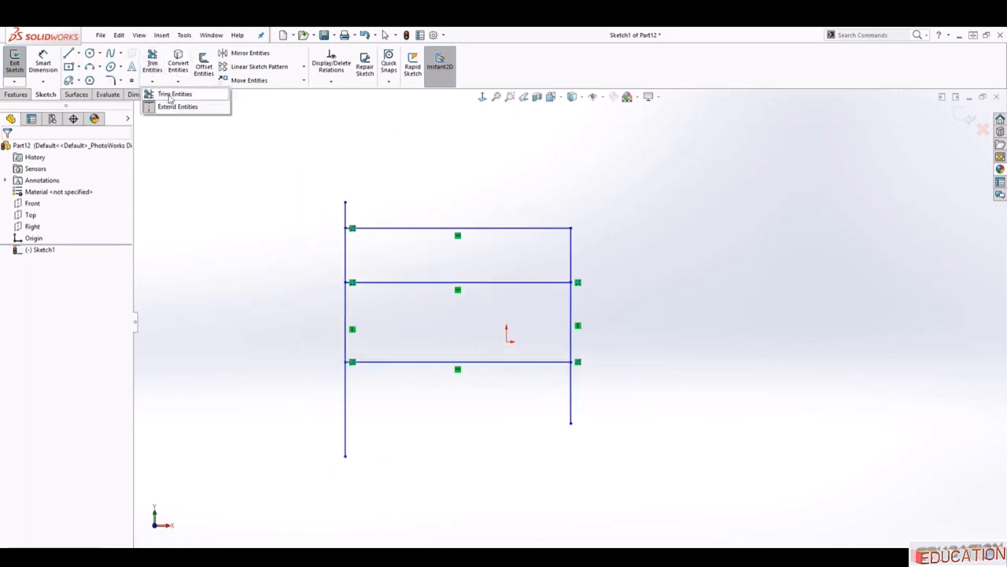
click(169, 95)
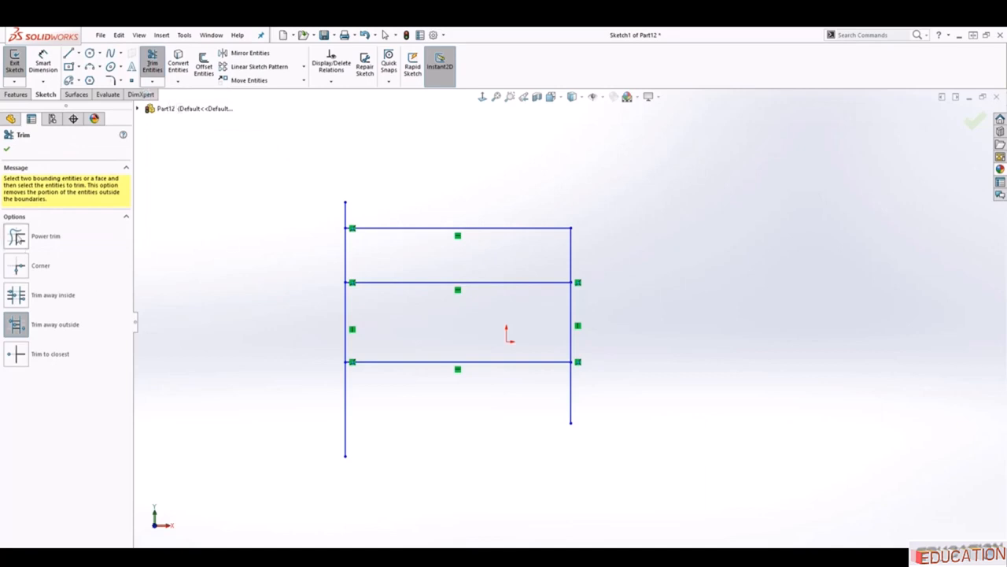
click(17, 237)
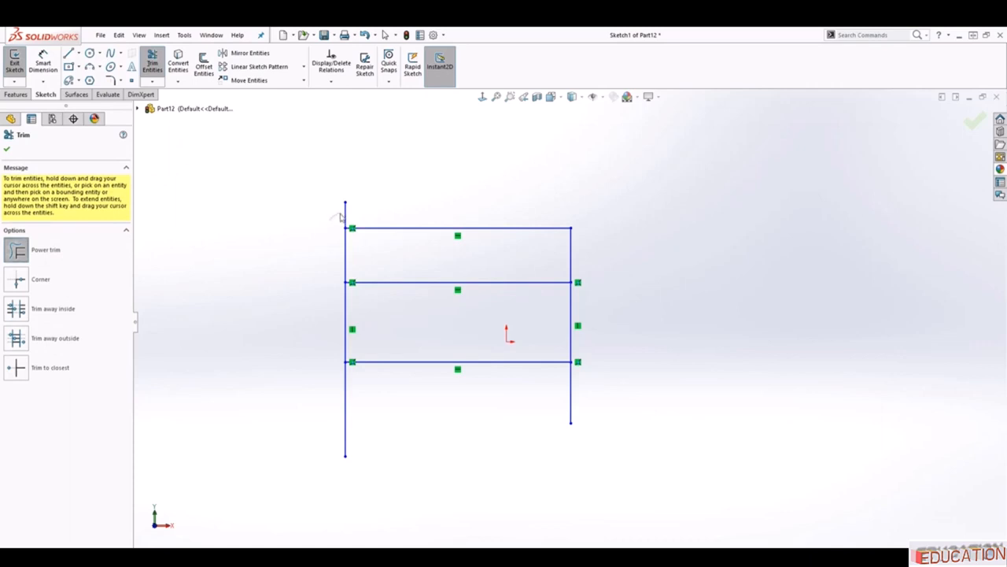
mouse_move(345, 214)
mouse_down()
mouse_move(366, 232)
mouse_move(342, 232)
mouse_move(328, 252)
mouse_move(332, 290)
mouse_move(449, 257)
mouse_move(592, 253)
mouse_move(596, 375)
mouse_move(562, 357)
mouse_move(443, 400)
mouse_move(331, 375)
mouse_move(322, 388)
mouse_up()
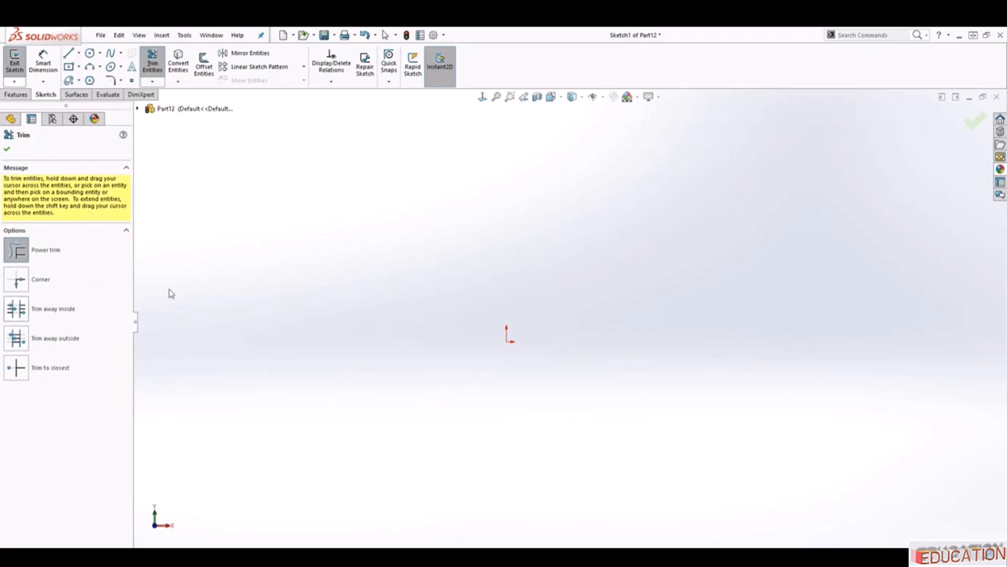
click(7, 148)
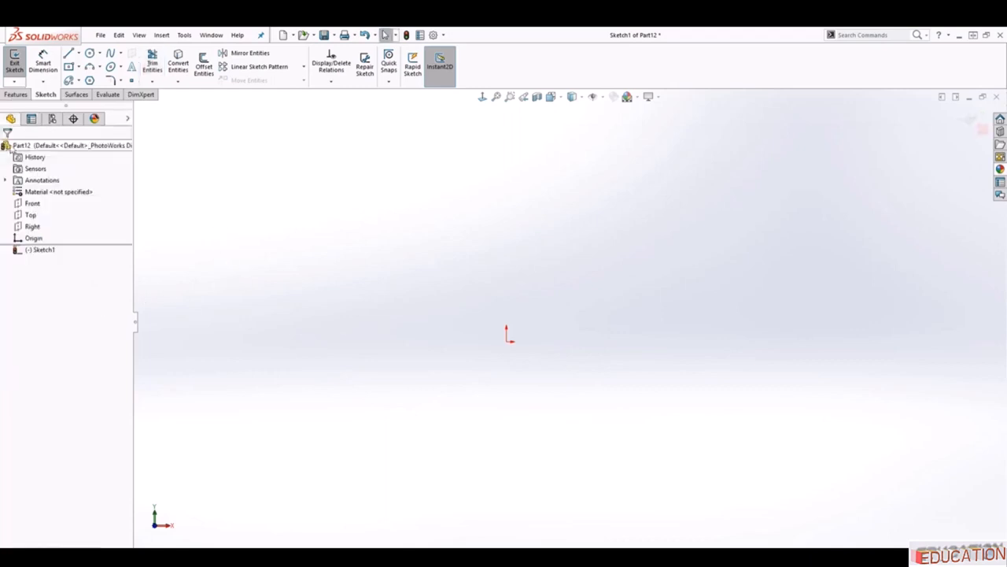
Step: Draw two separate diagonal lines that cross each other as an X, to the left of the origin
click(70, 53)
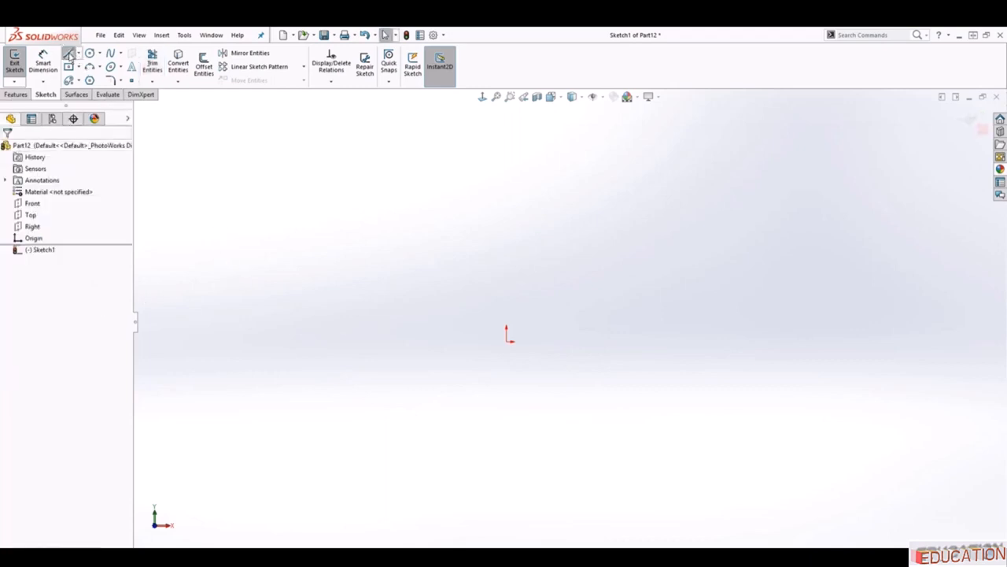
click(268, 187)
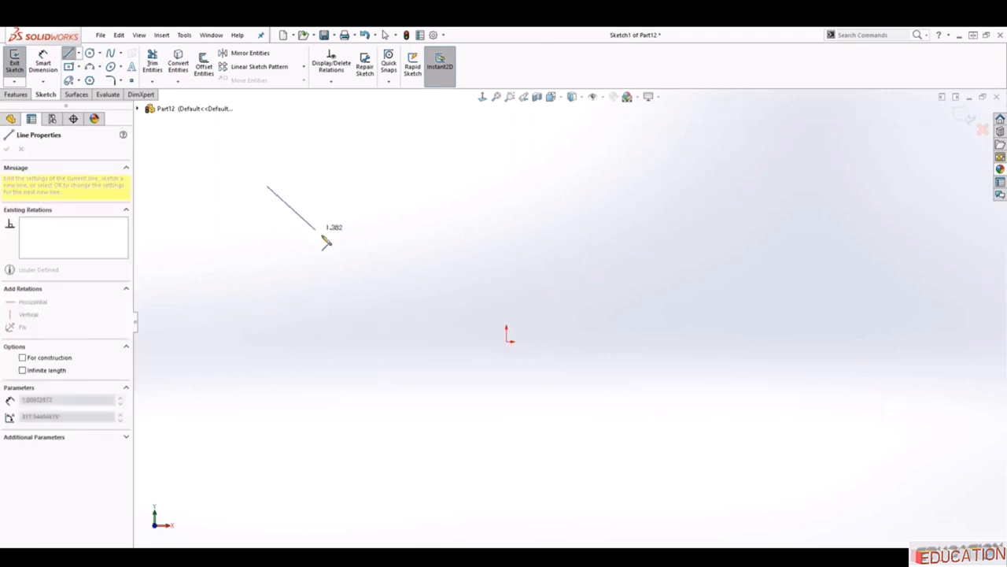
click(467, 374)
key(Escape)
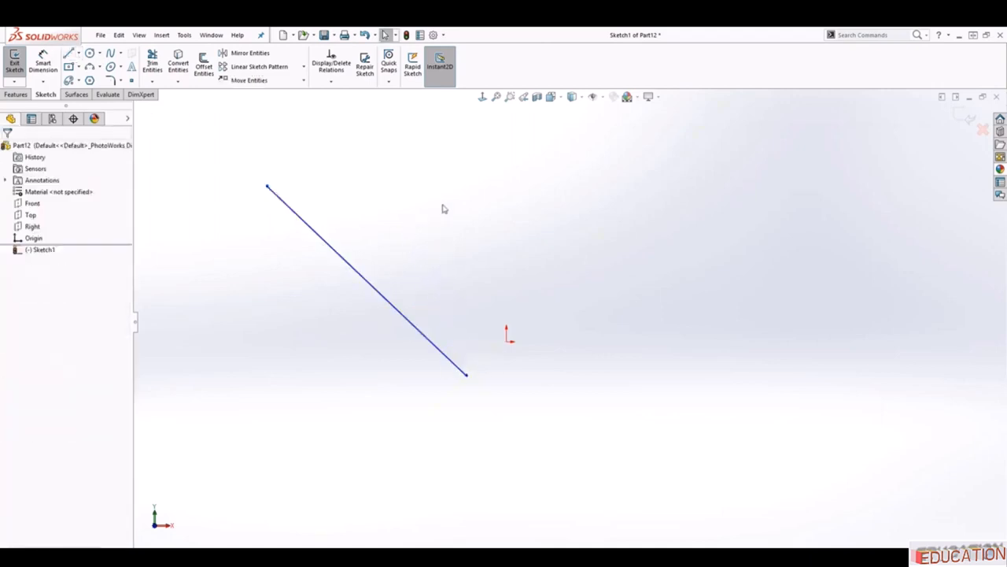
click(69, 54)
click(442, 211)
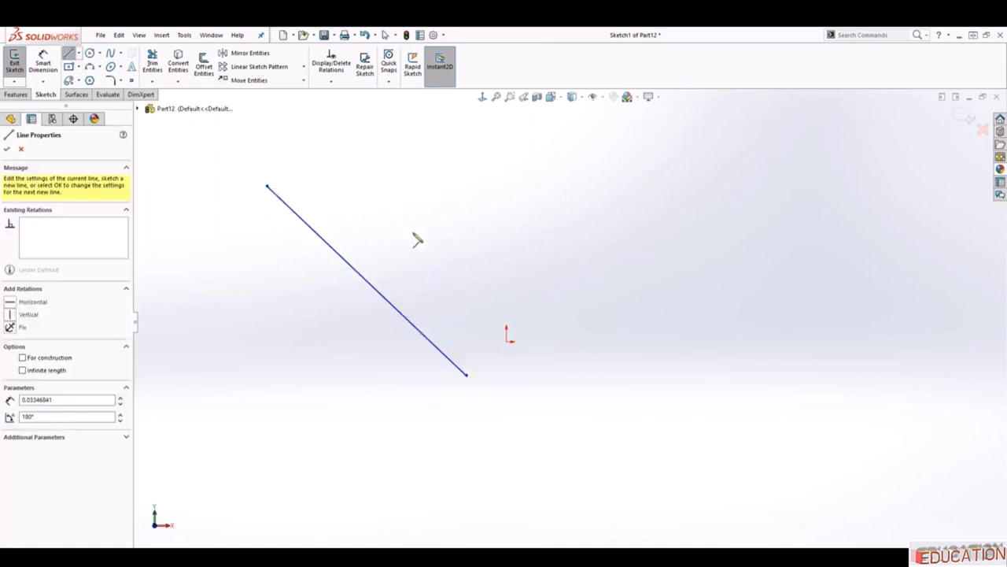
click(245, 375)
key(Escape)
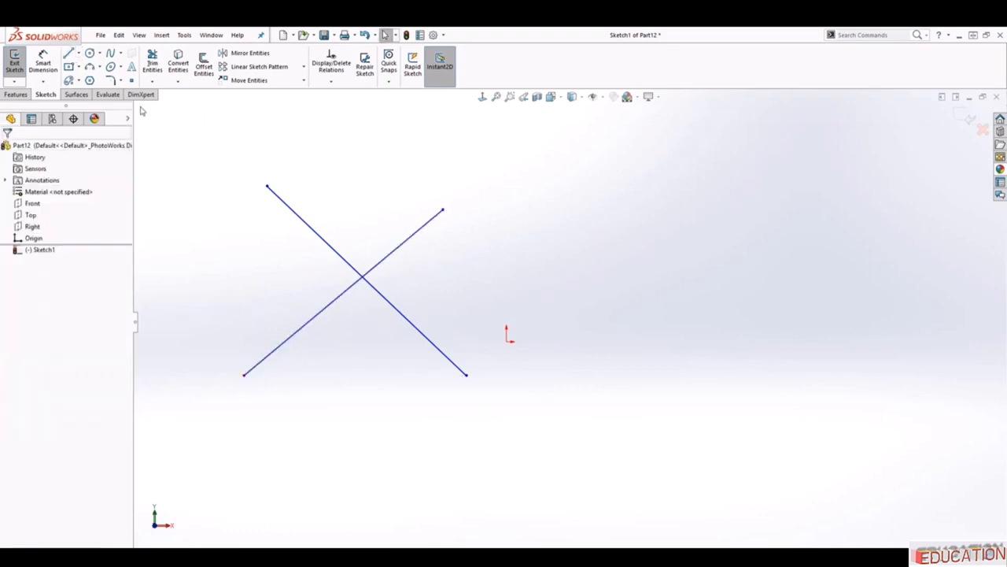
Step: Try the Corner option of Trim Entities on the lower halves of the crossing lines, and undo the trim
click(152, 62)
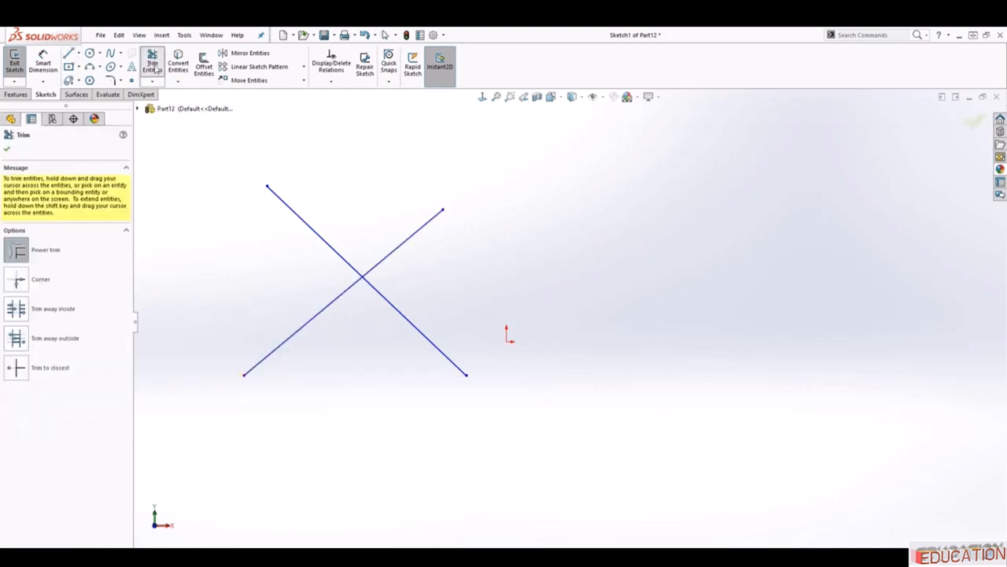
click(19, 286)
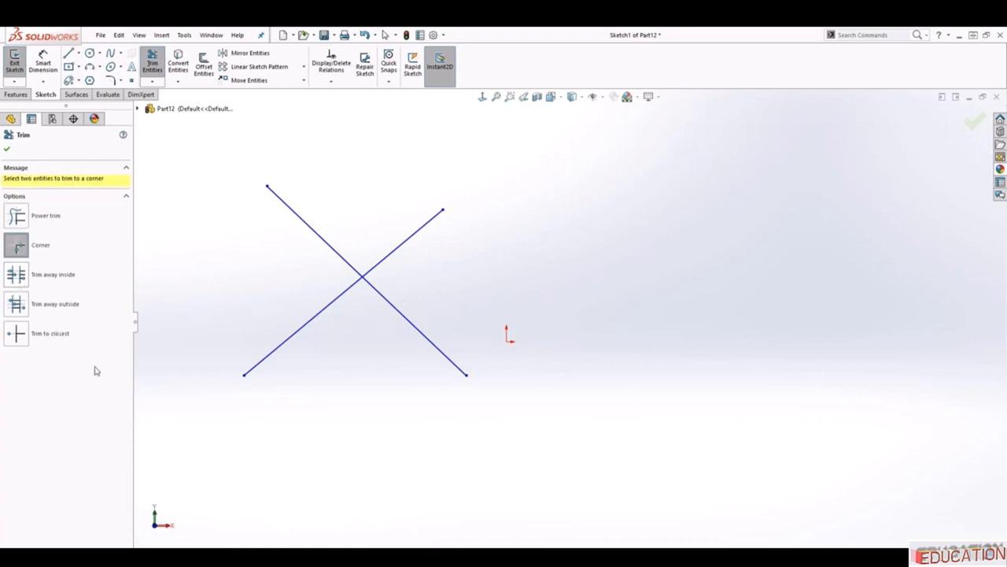
click(337, 311)
click(409, 321)
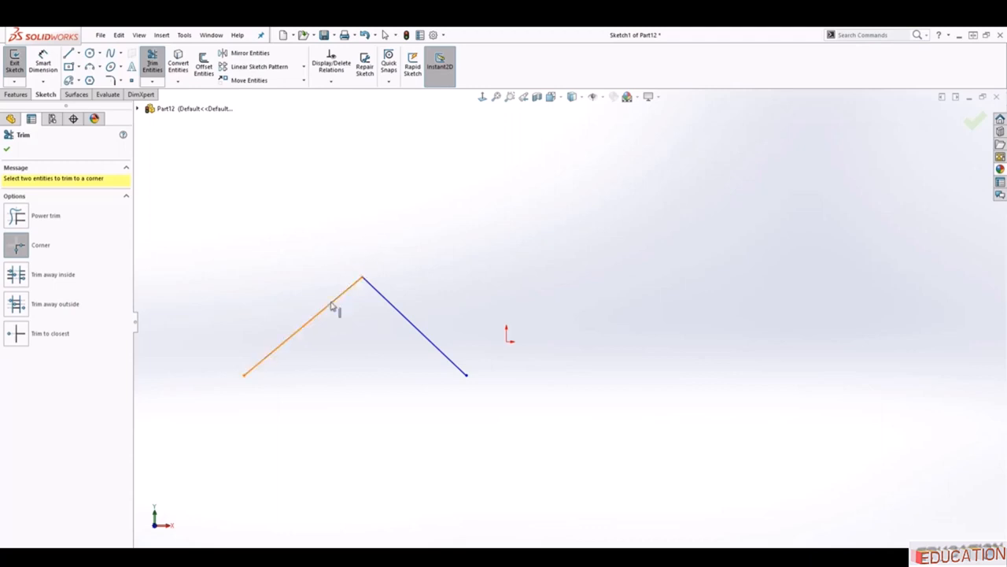
key(ctrl+z)
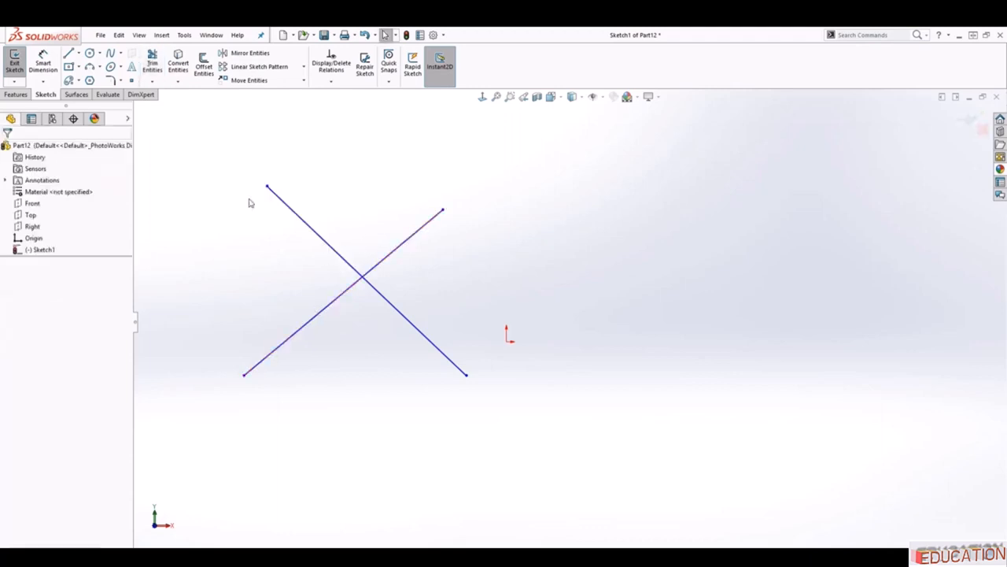
Step: Trim the crossing lines to a corner with the Corner option, keeping their upper halves as a V, and finish the command
click(153, 63)
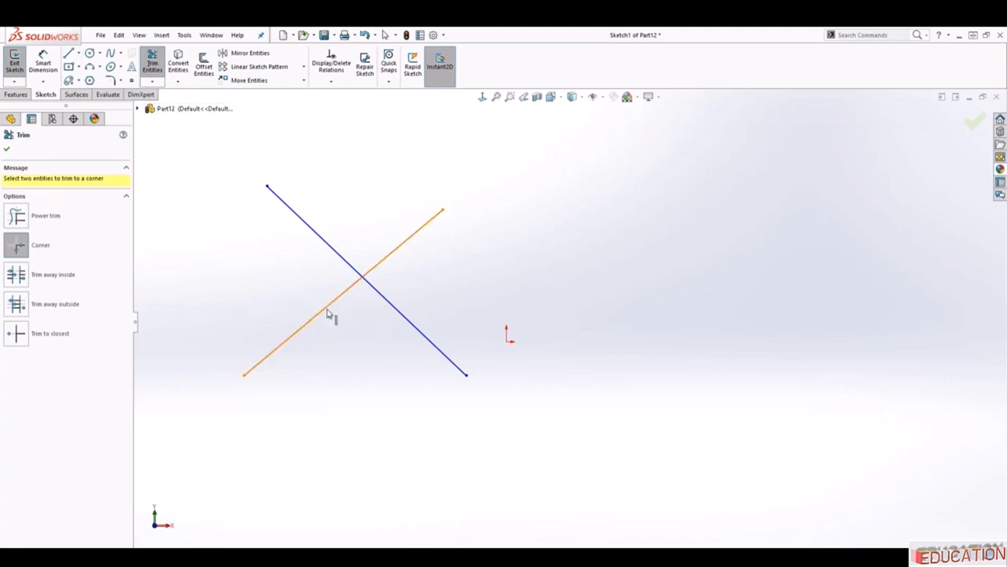
click(351, 267)
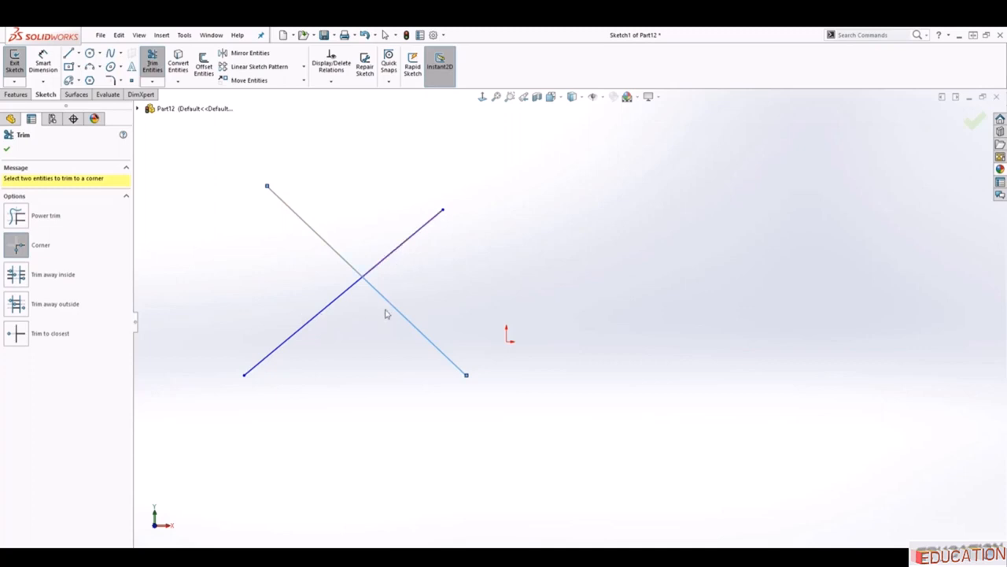
click(402, 249)
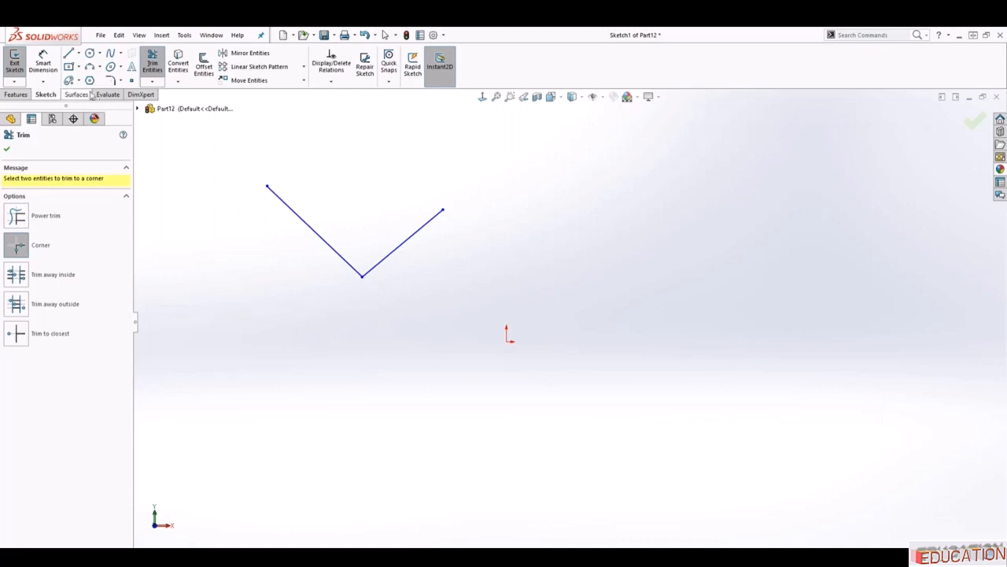
click(10, 149)
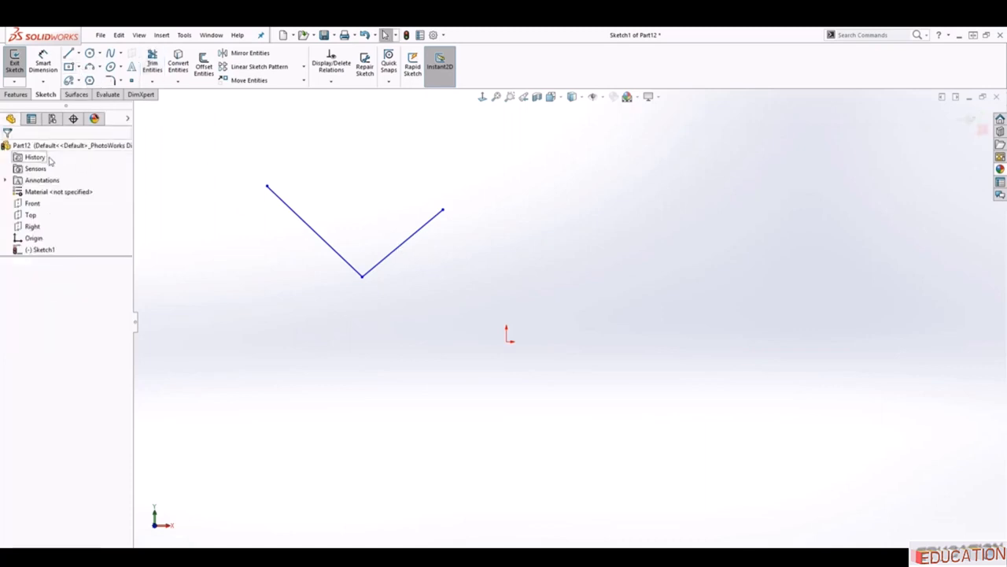
Step: Delete the V-shaped lines and draw two separate, roughly vertical lines of similar length side by side, left of the origin
drag(417, 298, 297, 198)
key(Delete)
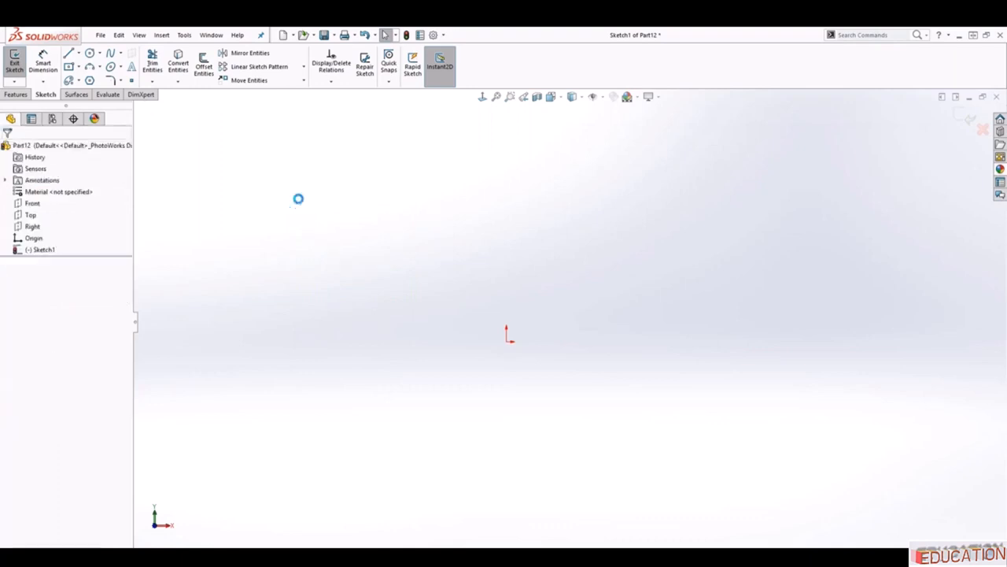
click(70, 52)
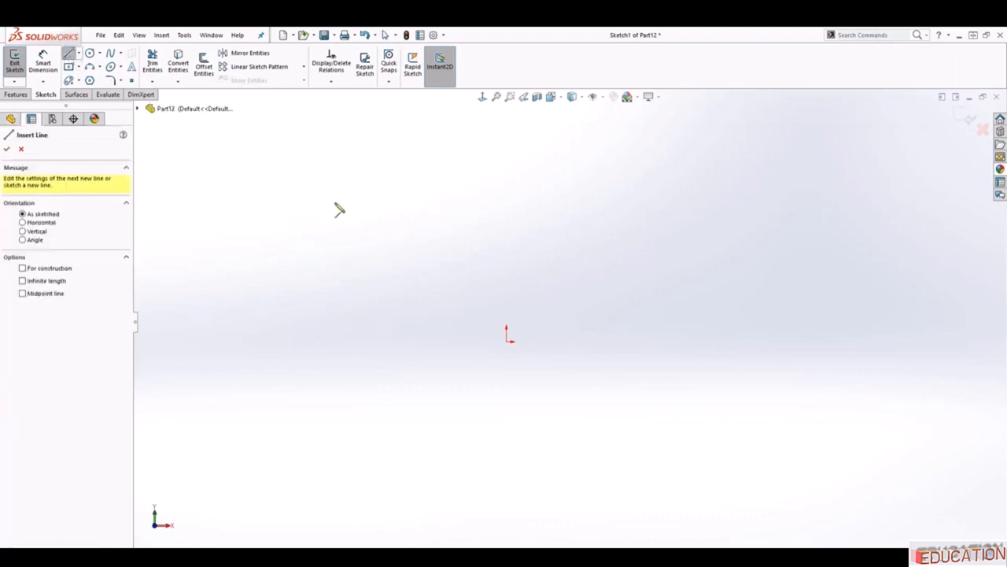
click(296, 182)
click(297, 439)
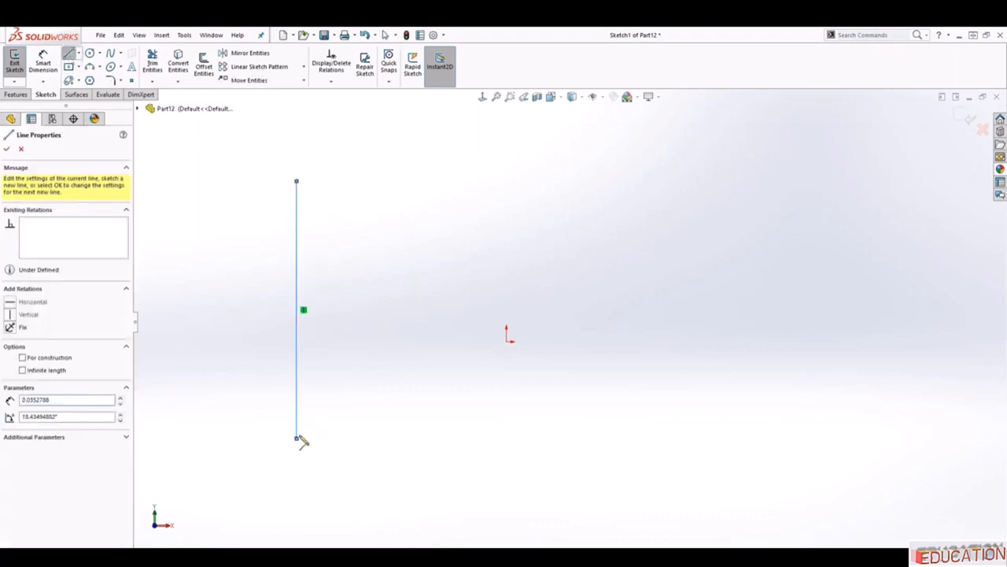
key(Escape)
click(69, 53)
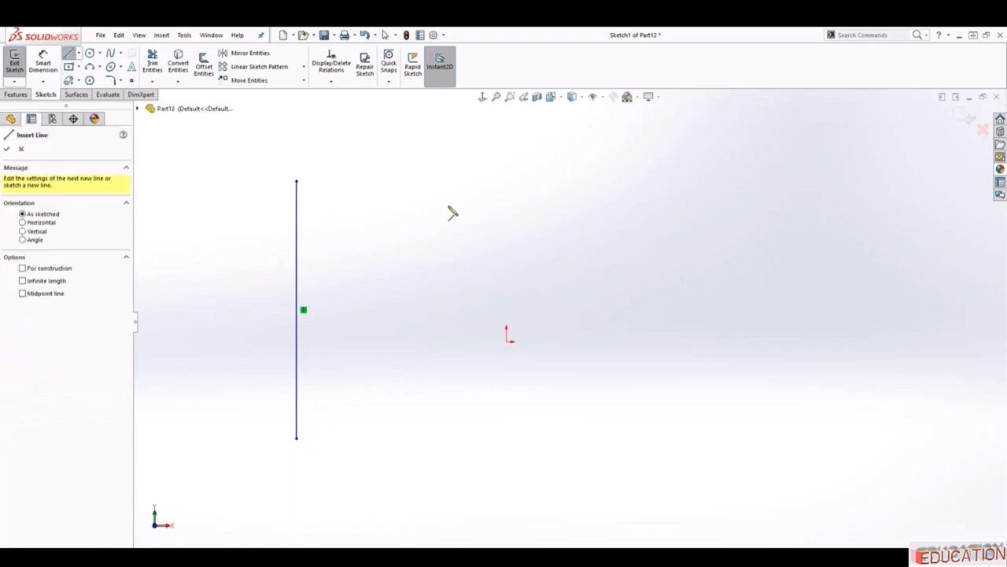
click(445, 189)
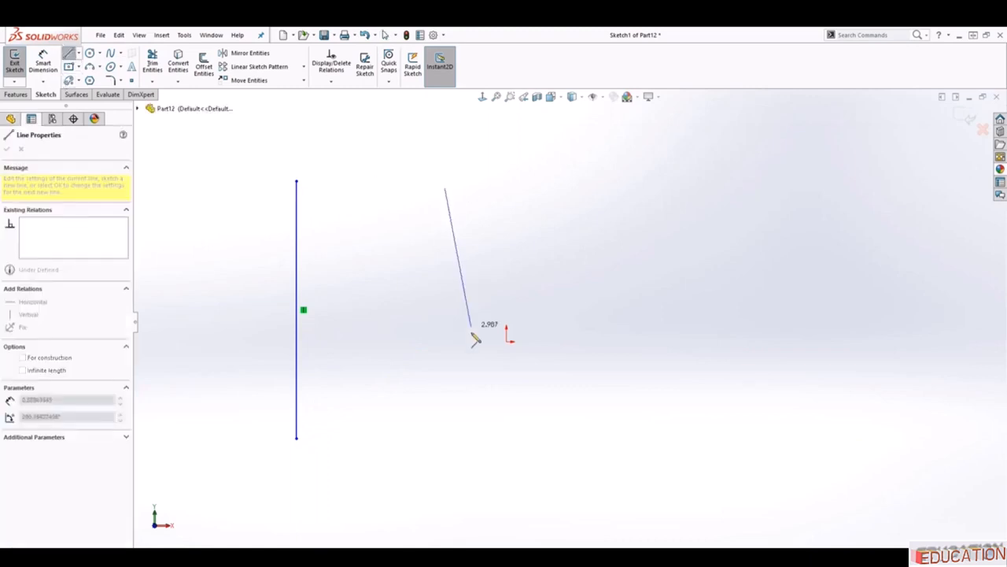
click(440, 450)
key(Escape)
Step: Draw two roughly horizontal lines, one above the other, each crossing both vertical lines and overhanging them at both ends
click(69, 53)
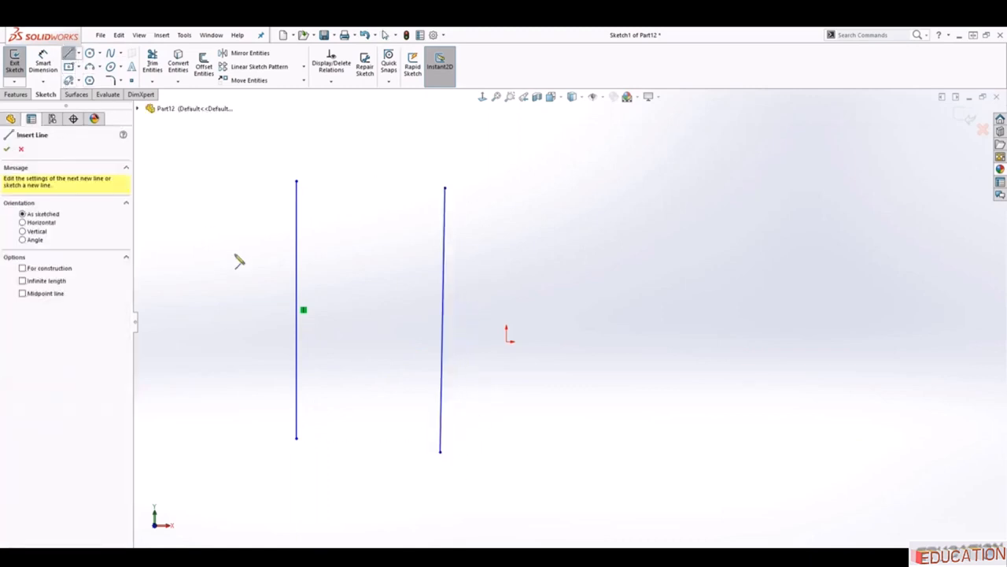
click(221, 235)
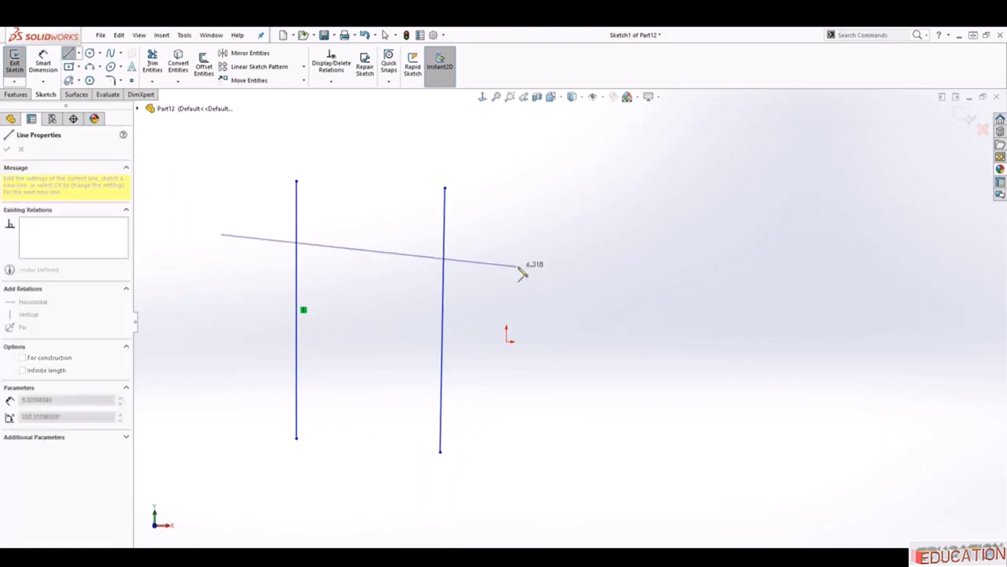
click(555, 234)
key(Escape)
click(69, 52)
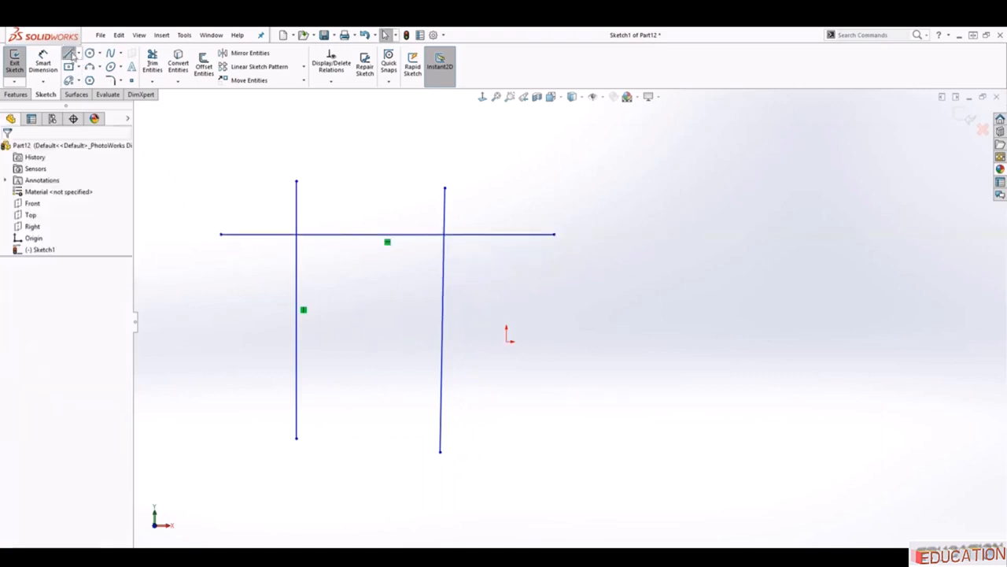
click(256, 358)
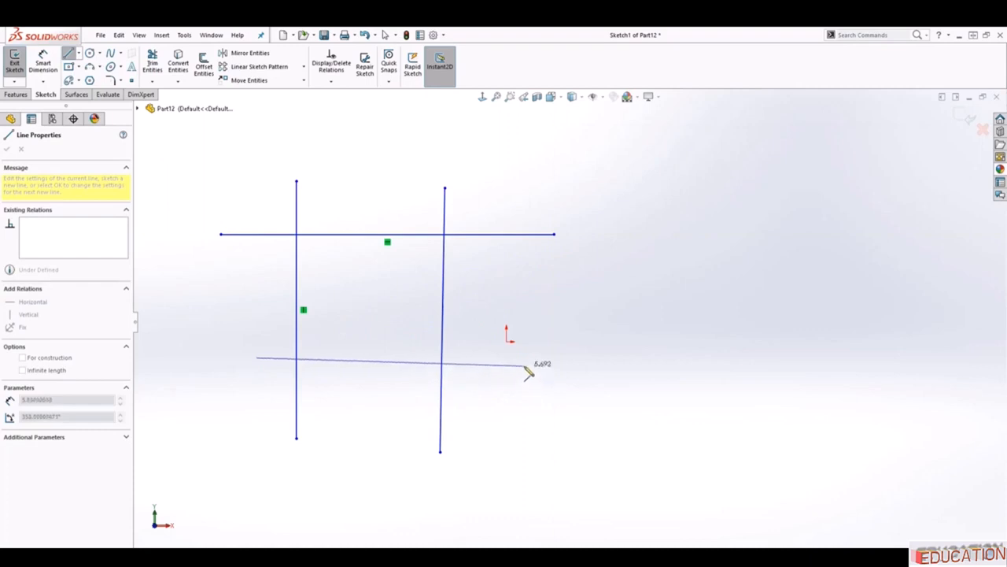
click(525, 365)
key(Escape)
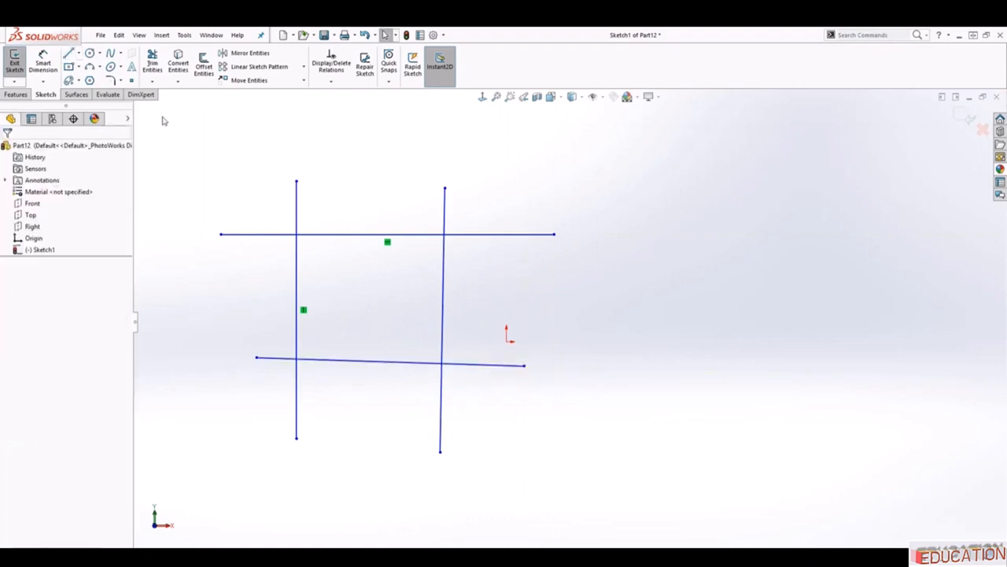
Step: Try Trim away inside on both horizontal lines with the two vertical lines as boundaries, and undo both trims
click(152, 63)
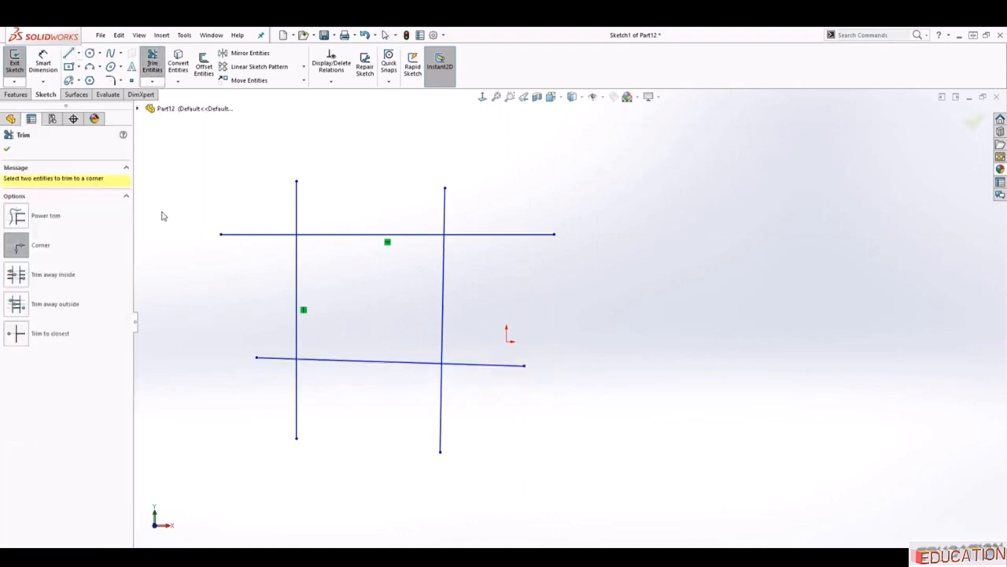
click(17, 275)
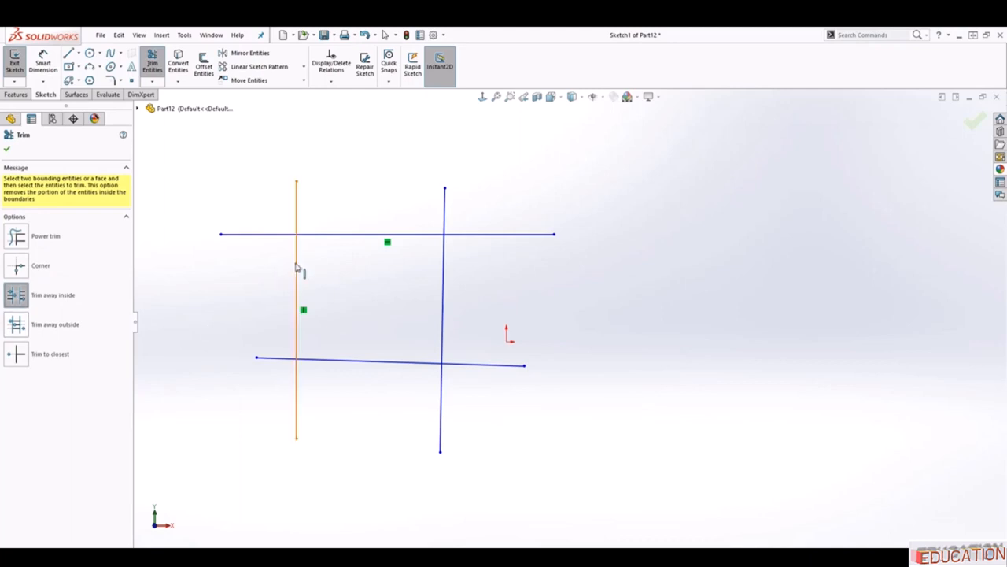
click(297, 279)
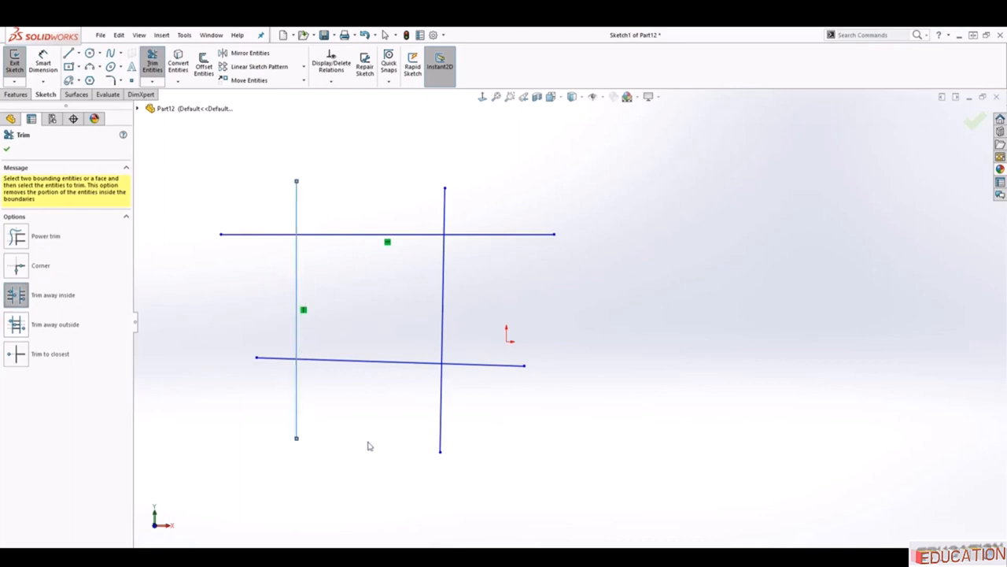
click(444, 331)
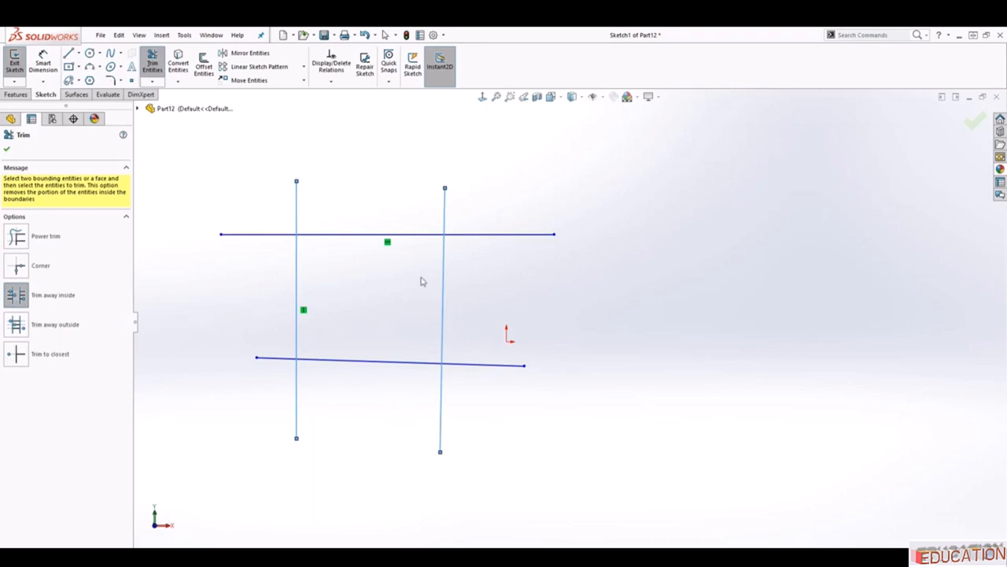
click(421, 235)
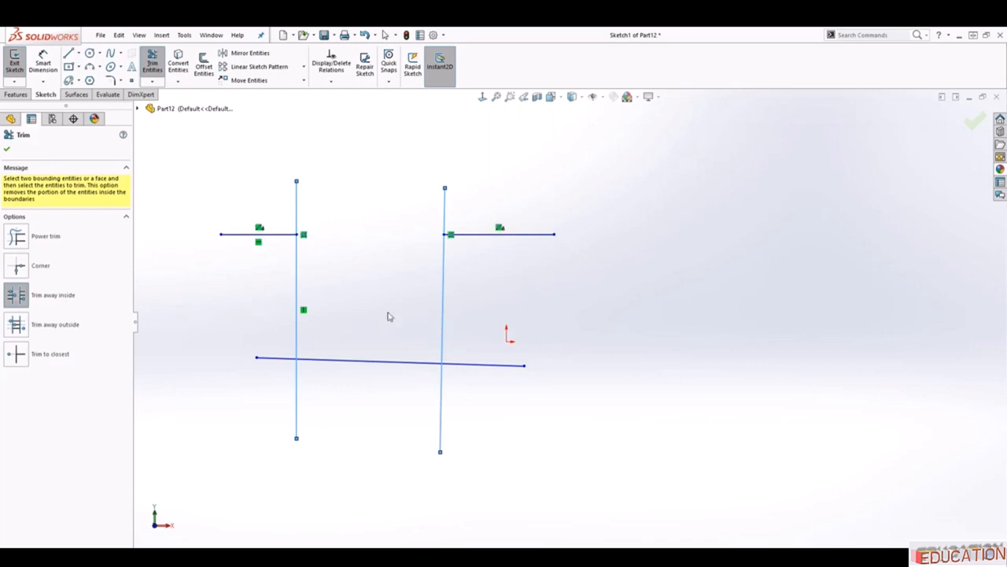
click(361, 363)
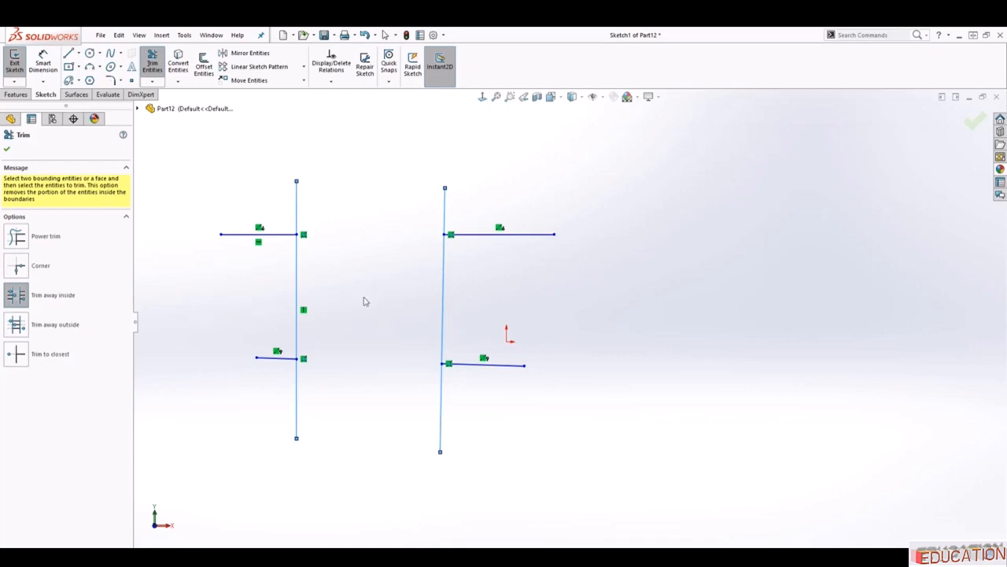
key(ctrl+z)
key(ctrl+z)
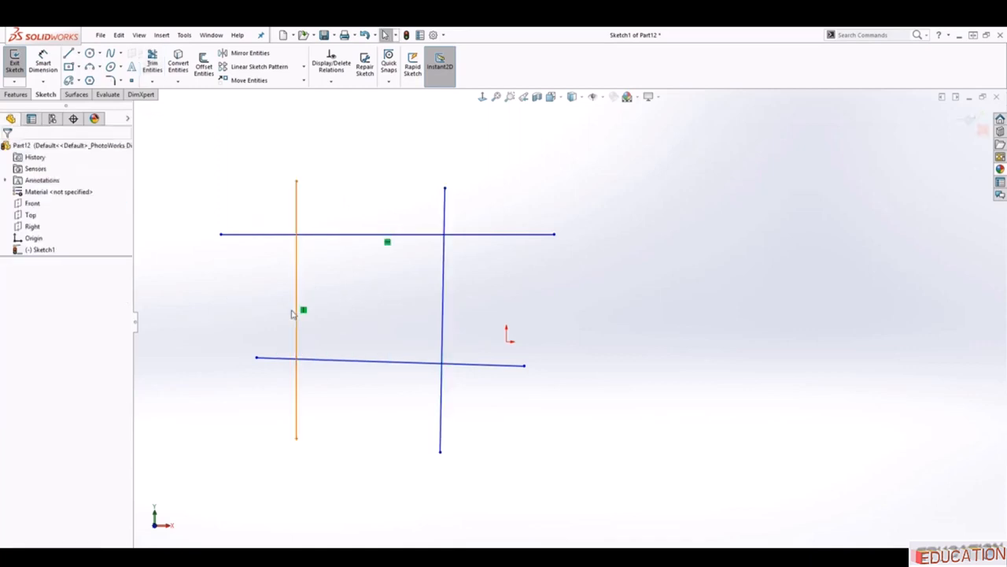
Step: Try Trim away outside on both horizontal lines with the two vertical lines as boundaries, and undo the trims
click(152, 63)
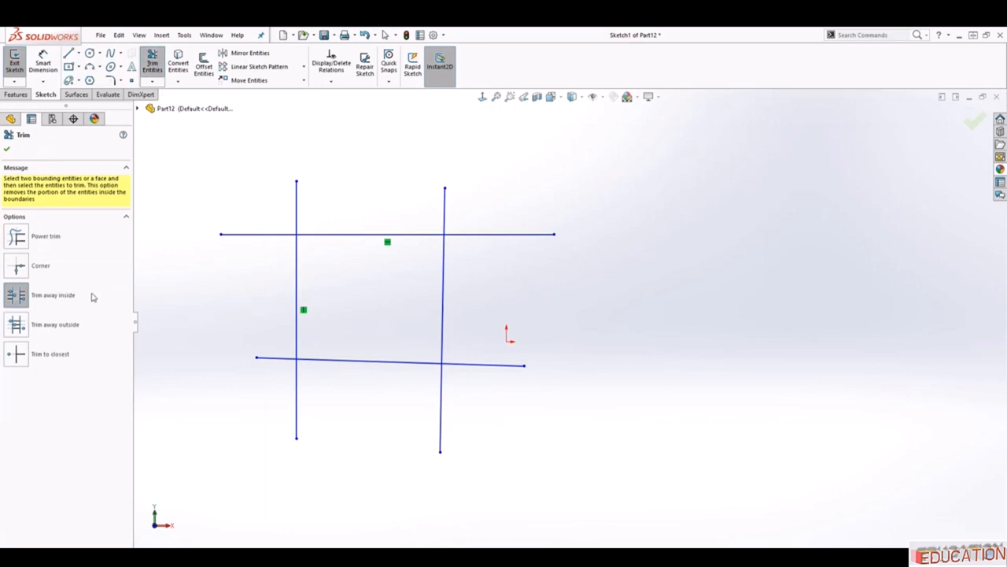
click(16, 326)
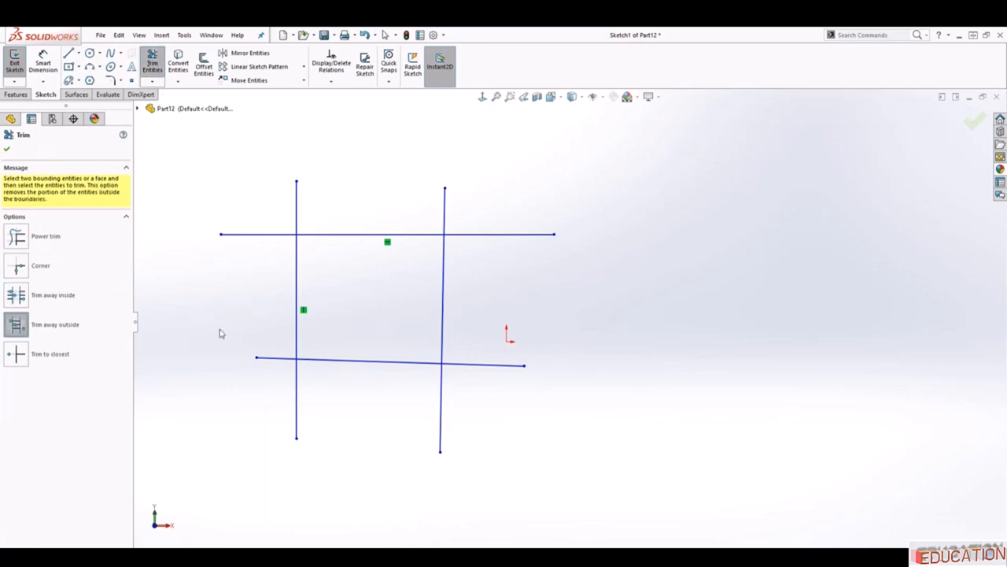
click(296, 287)
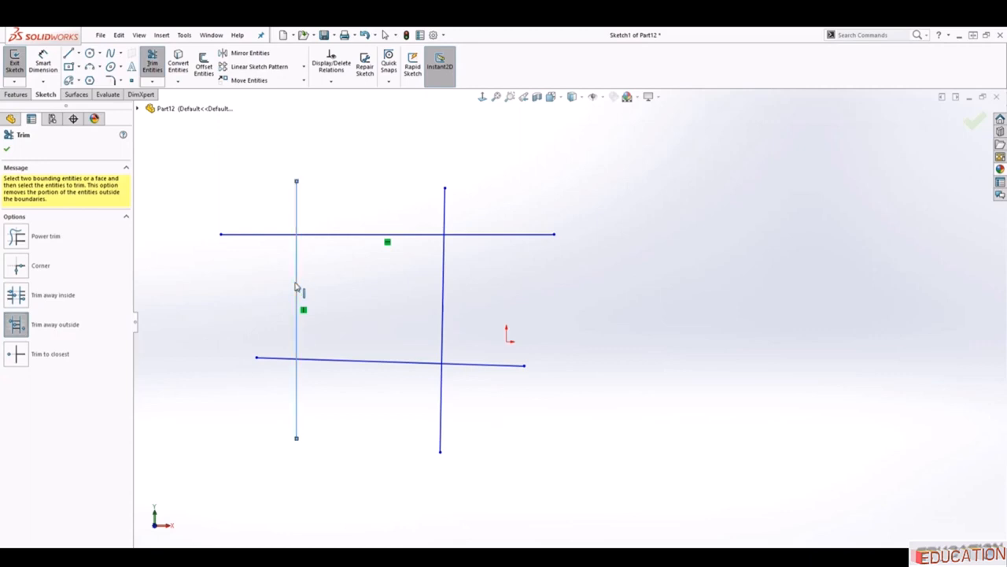
click(443, 295)
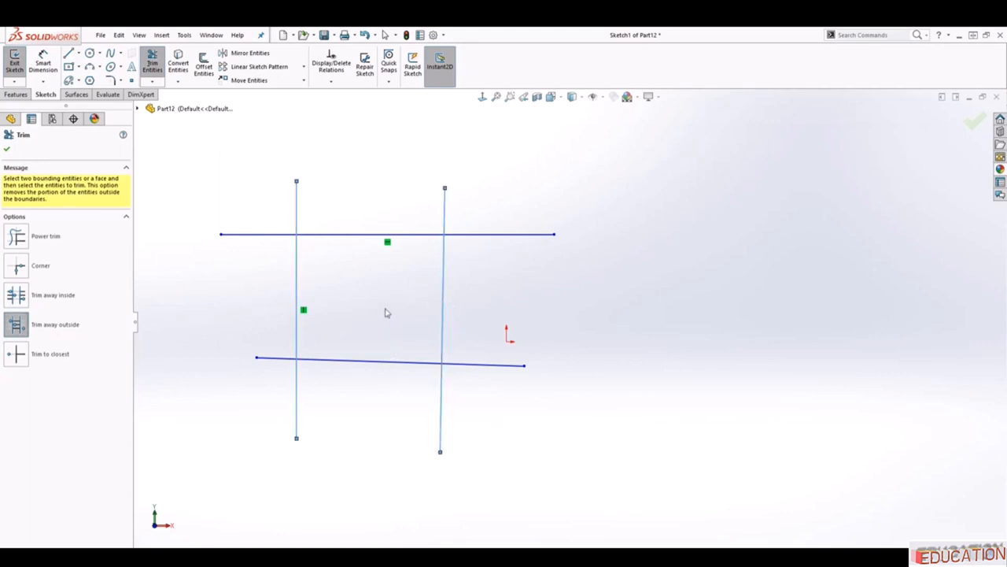
click(355, 238)
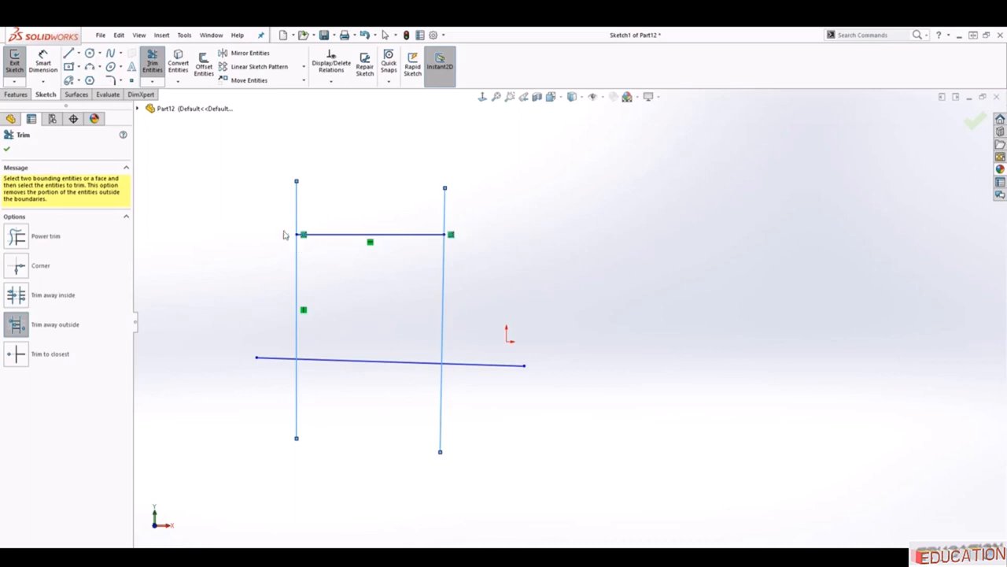
click(444, 241)
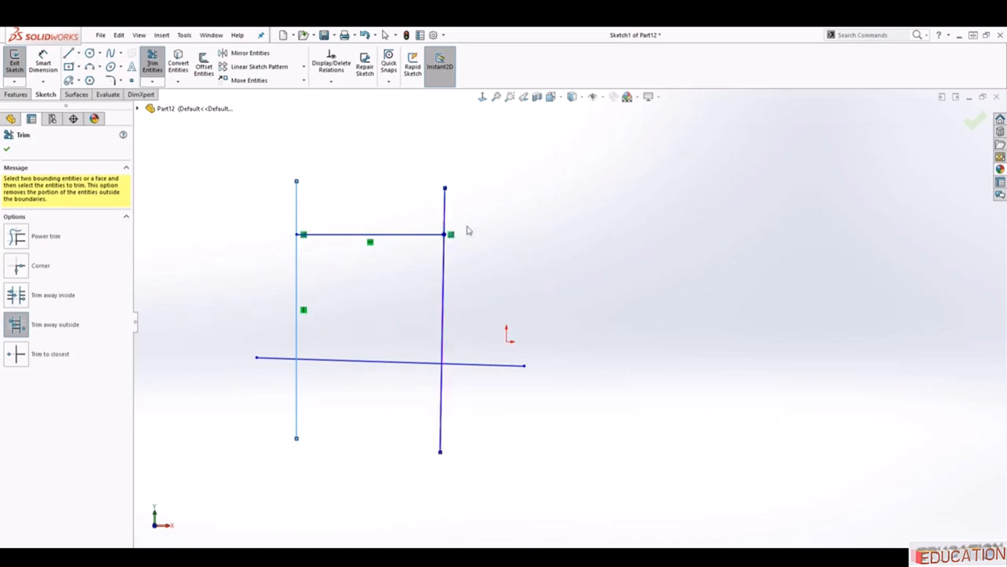
click(474, 365)
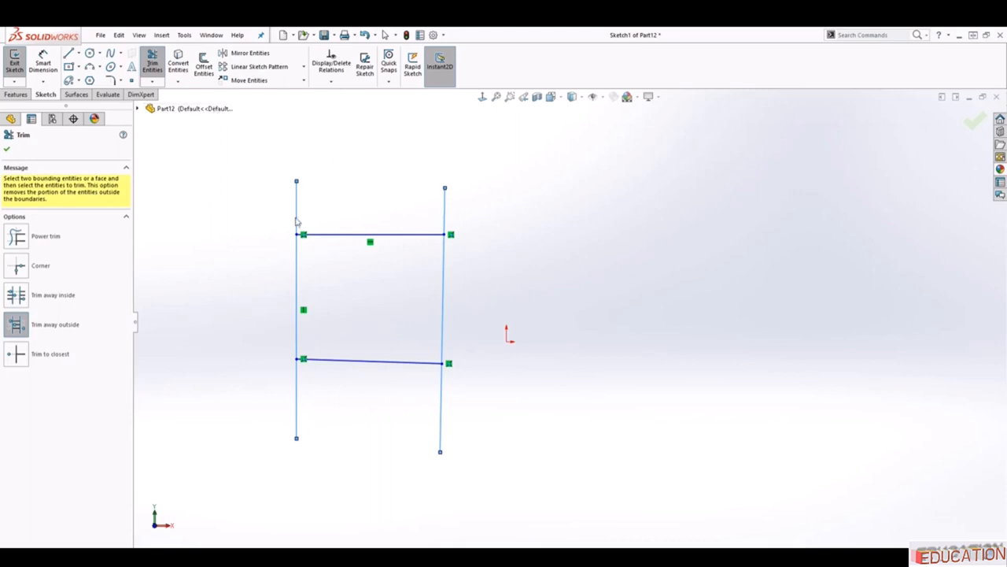
click(296, 221)
key(ctrl+z)
key(ctrl+z)
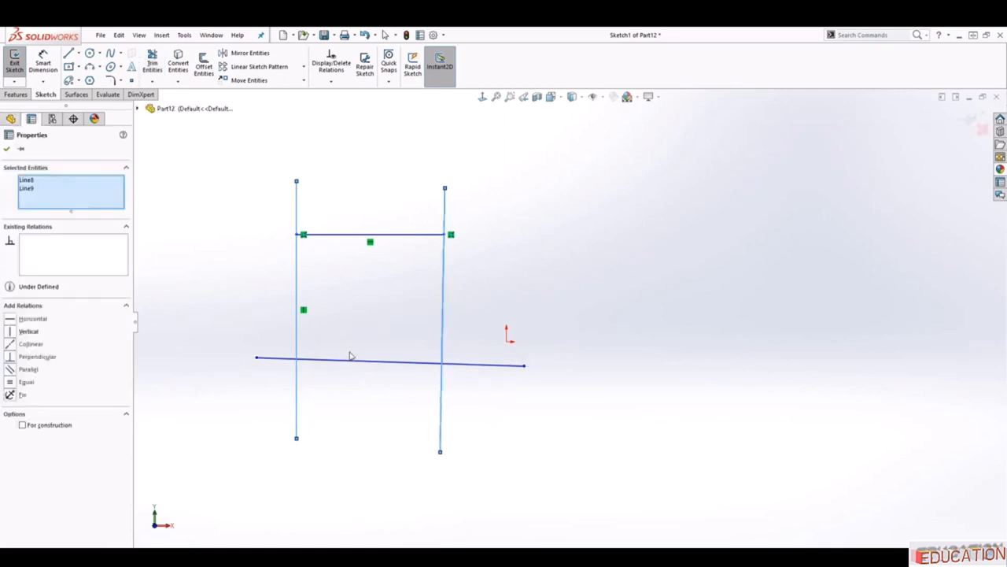
Step: Using Trim to closest, cut off the four overhanging ends at the upper horizontal line's crossings with the two vertical lines
click(155, 66)
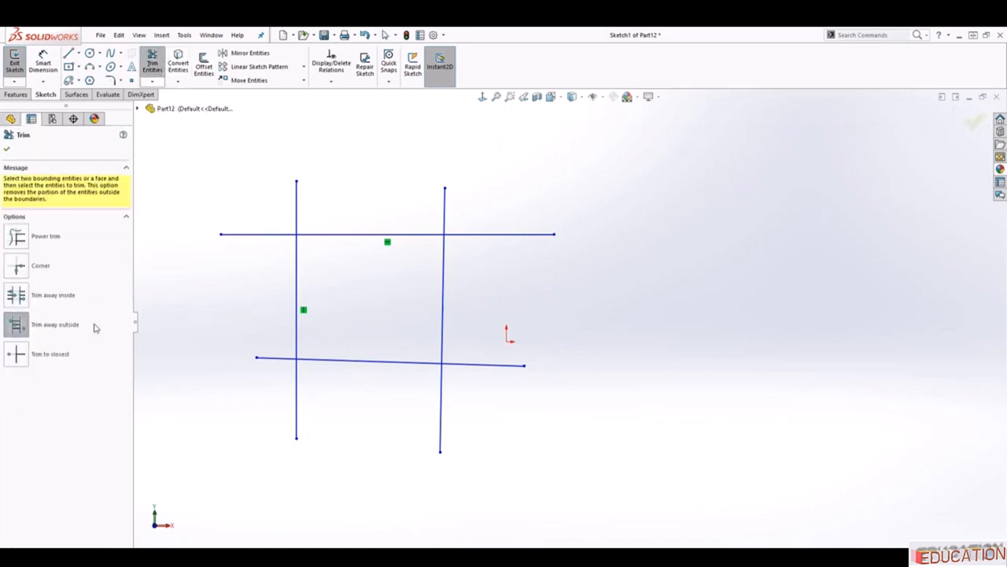
click(20, 355)
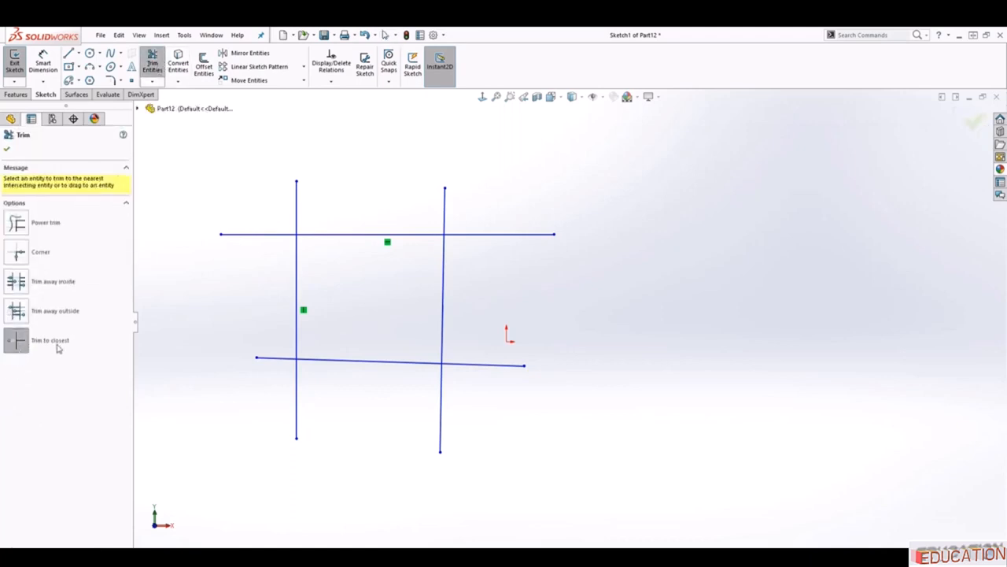
click(297, 206)
click(276, 236)
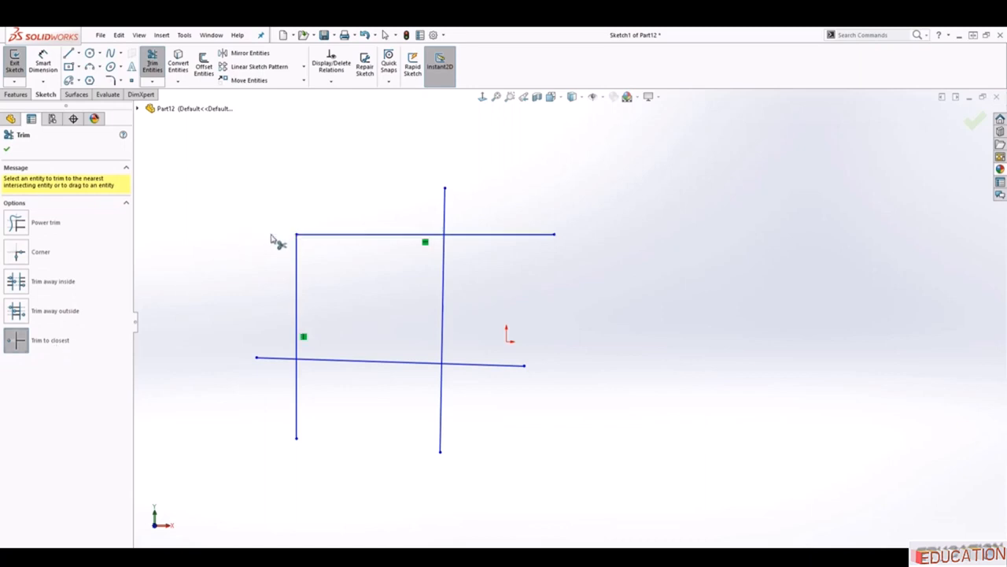
click(446, 218)
click(479, 236)
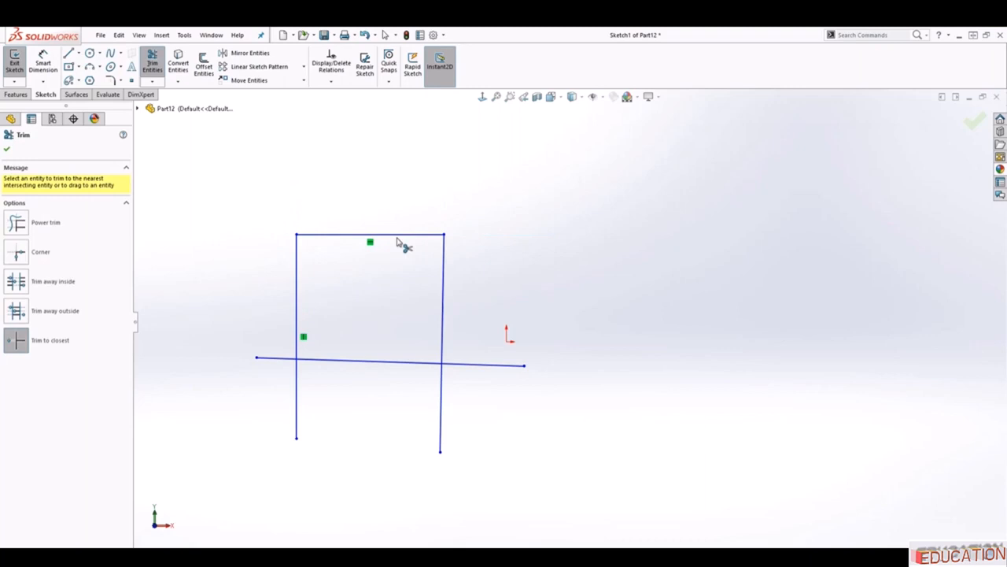
Step: Remove all remaining segments of the vertical and horizontal lines one by one with Trim to closest
click(340, 236)
click(297, 269)
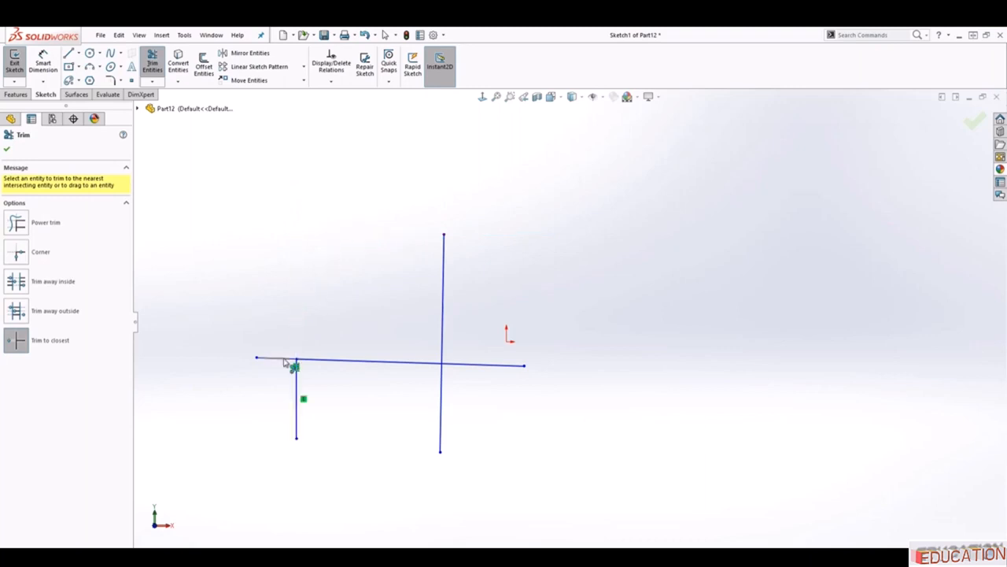
click(277, 359)
click(297, 387)
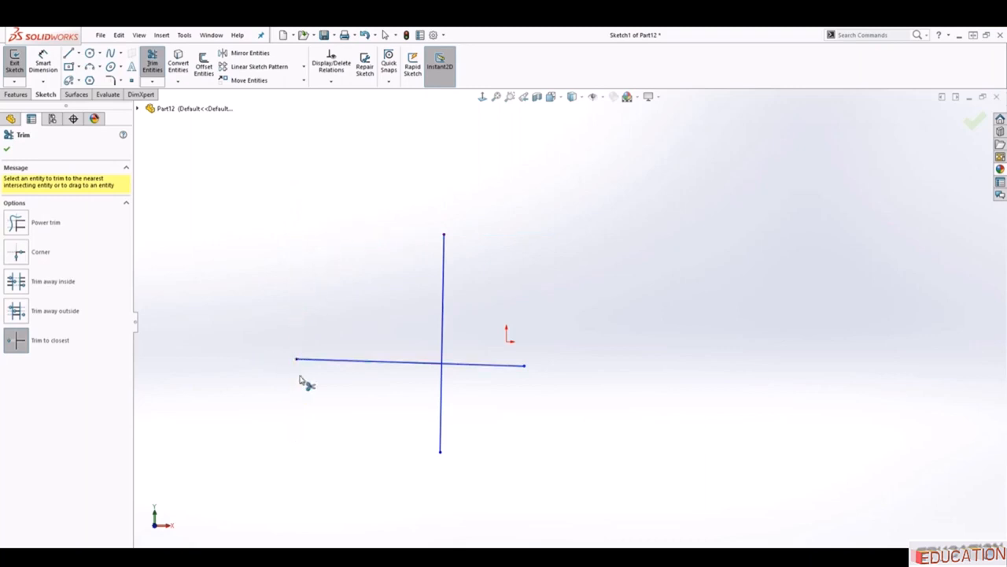
click(448, 291)
click(482, 365)
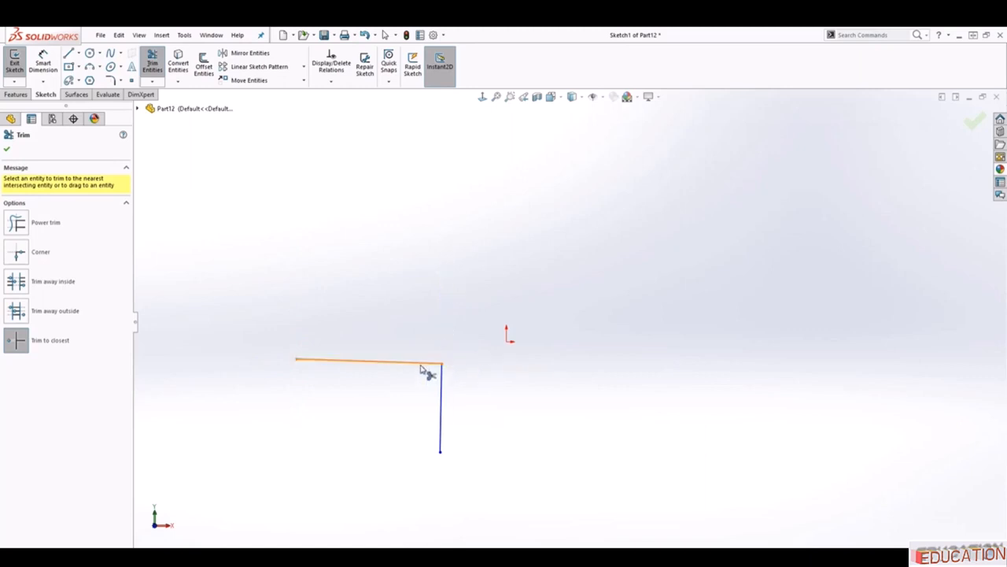
click(430, 363)
click(442, 387)
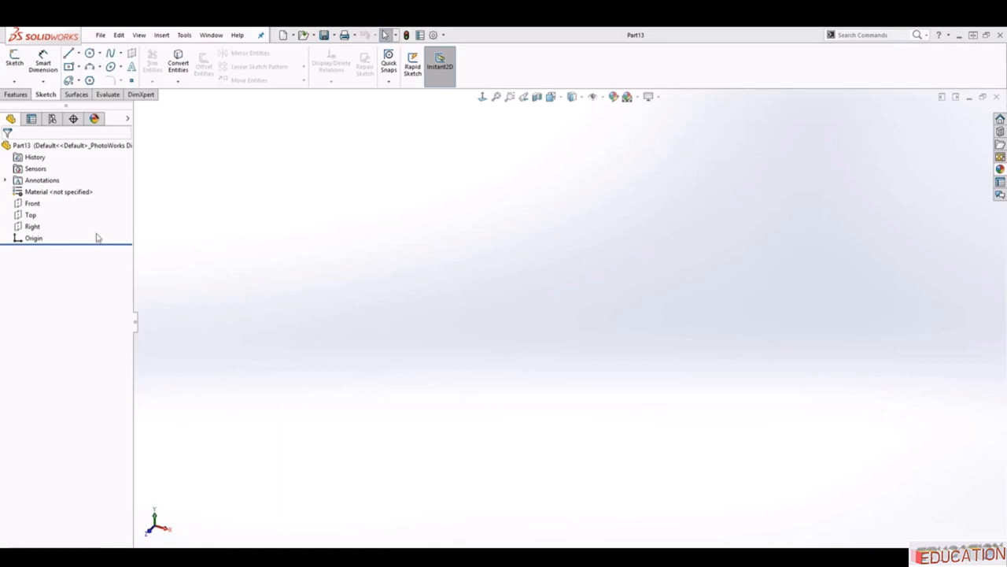
Step: Start a sketch on the Top plane and draw a vertical line about 4.7 in long, left of the origin
click(30, 215)
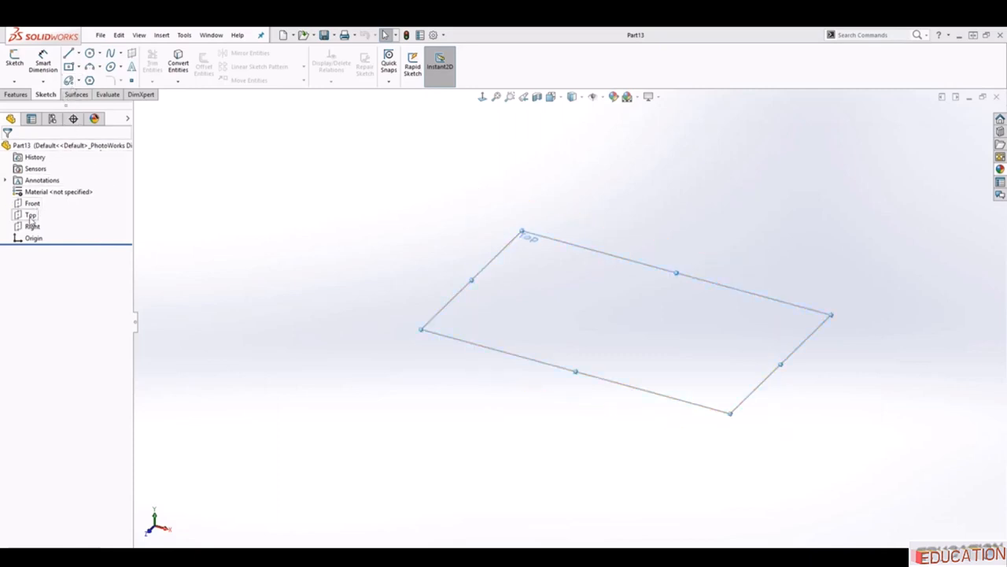
click(15, 58)
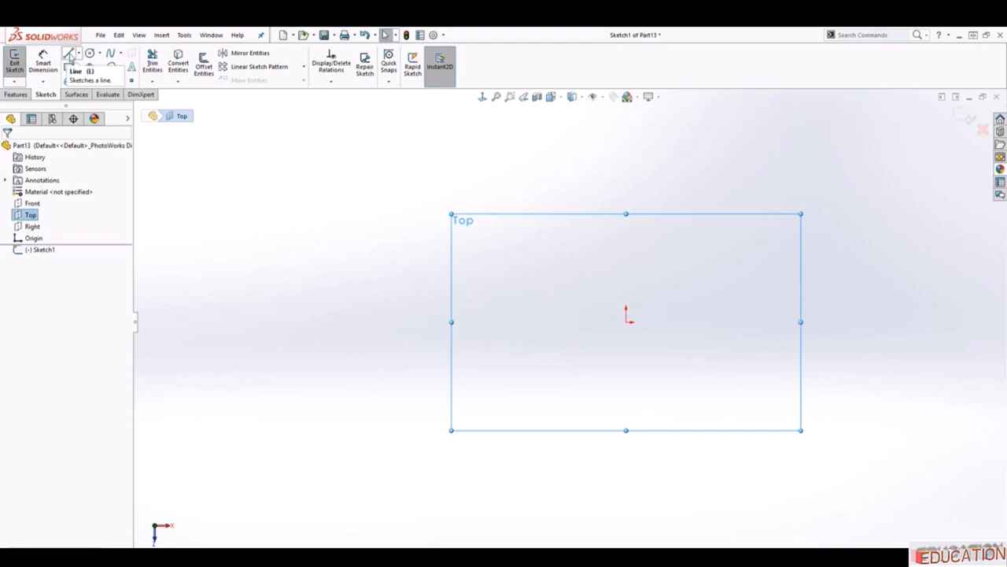
click(69, 52)
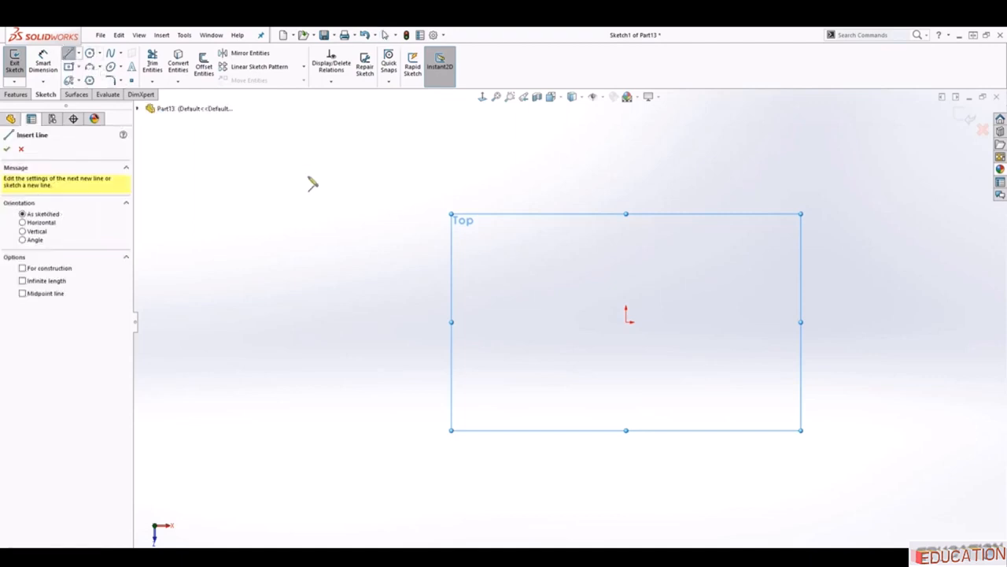
click(298, 171)
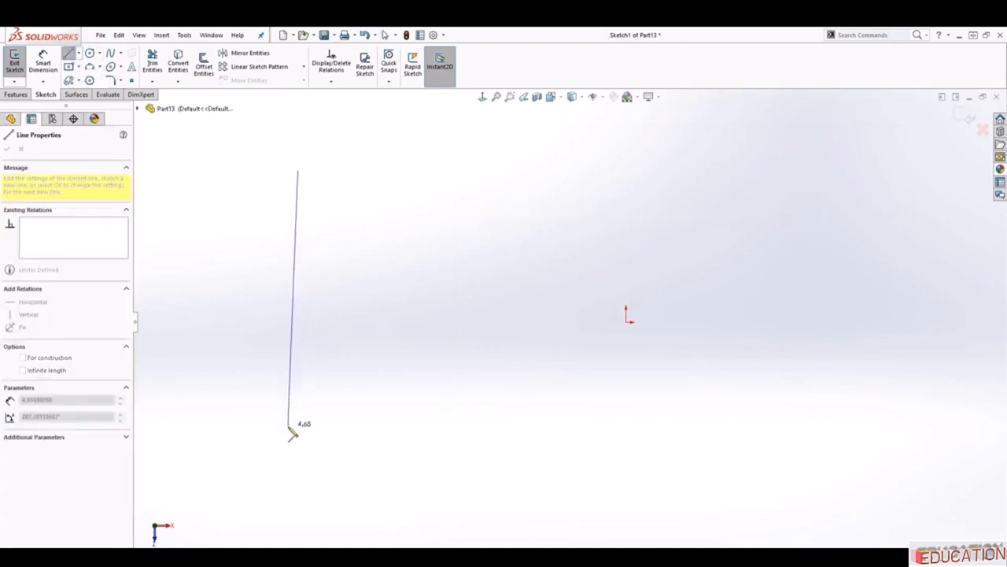
click(299, 432)
key(Escape)
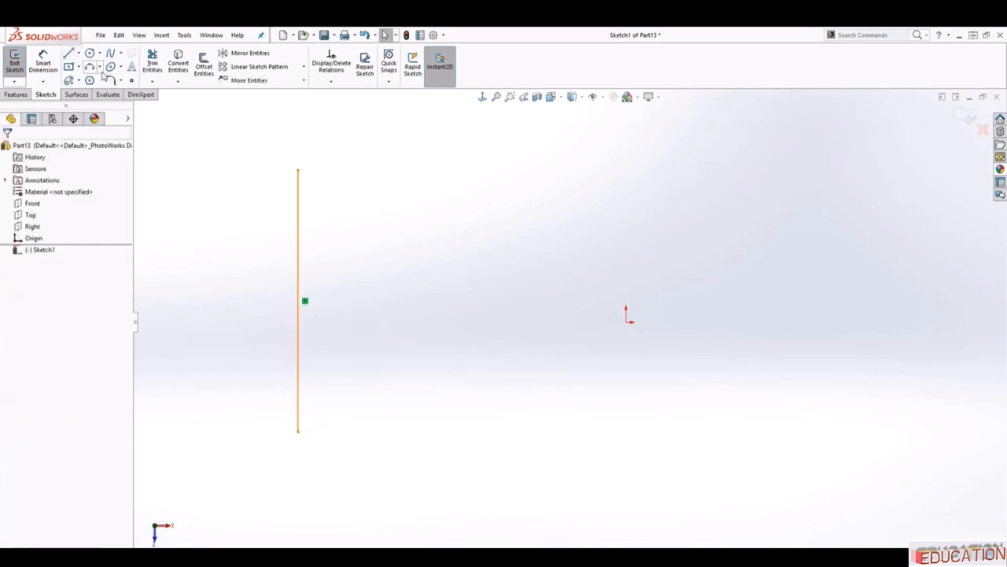
Step: Draw a roughly square center rectangle to the right of the vertical line, enclosing the origin near its lower right corner
click(69, 67)
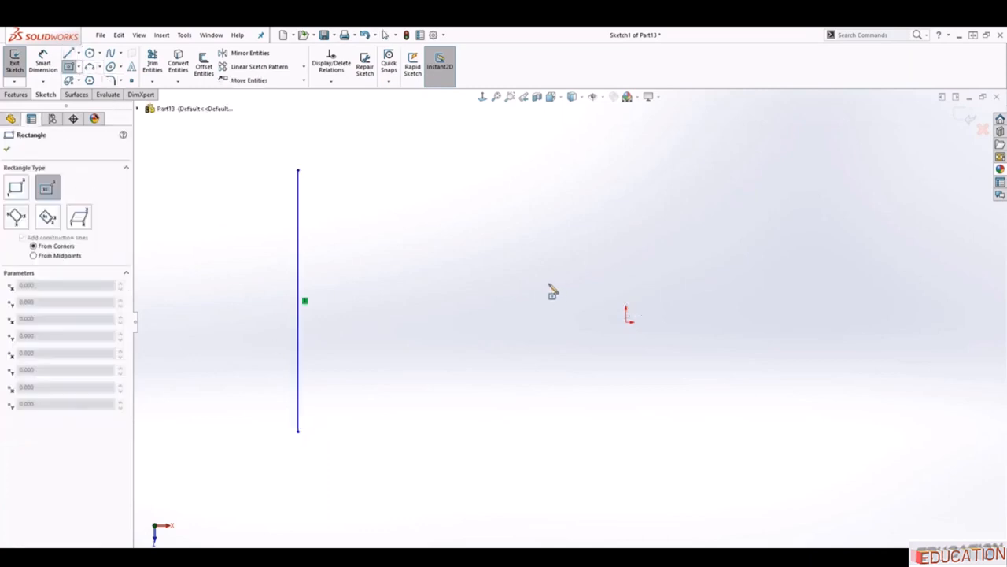
click(481, 249)
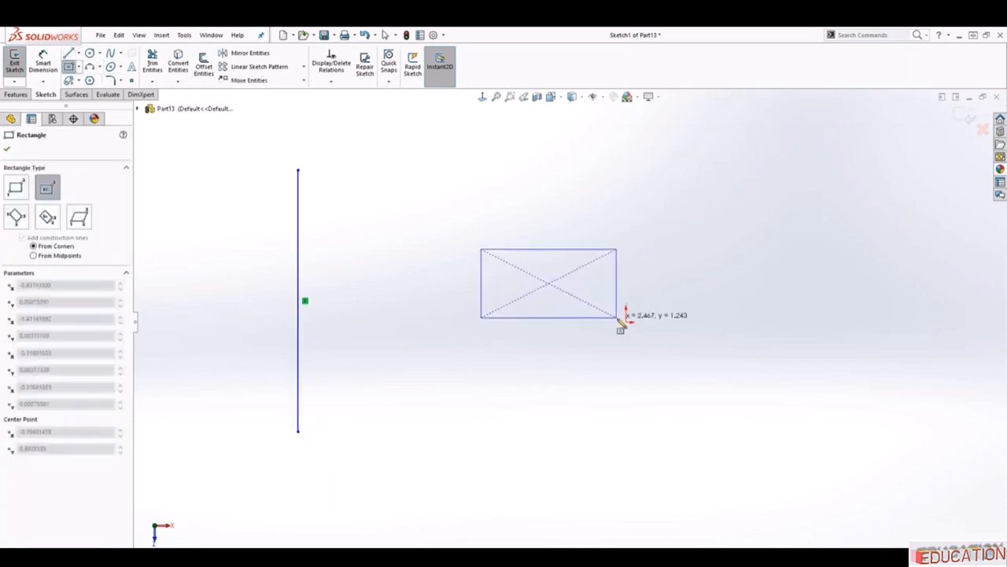
click(652, 384)
scroll(575, 318, up, 2)
key(Escape)
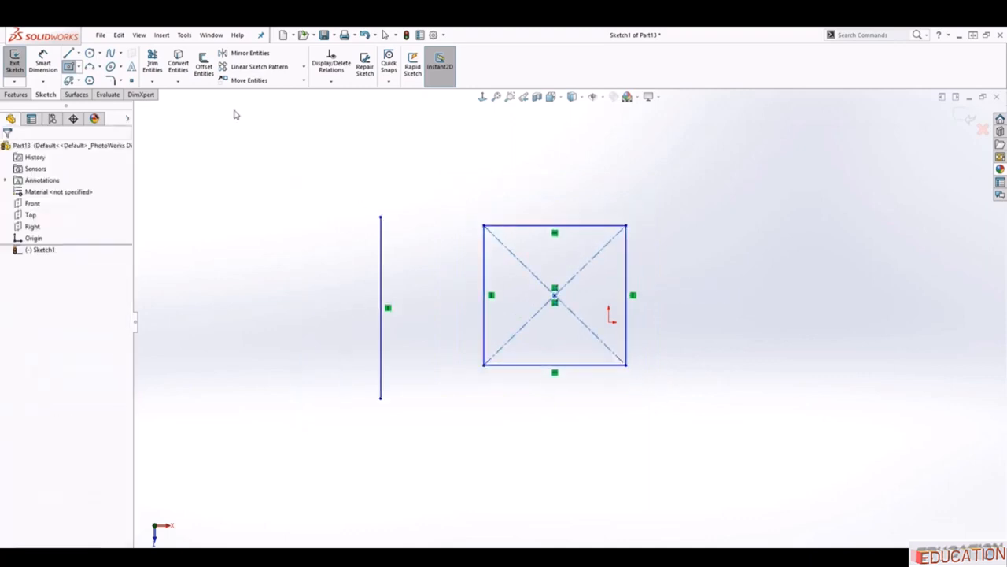
Step: Draw a center-point circle to the right of the rectangle, slightly smaller than the rectangle
click(88, 53)
click(751, 272)
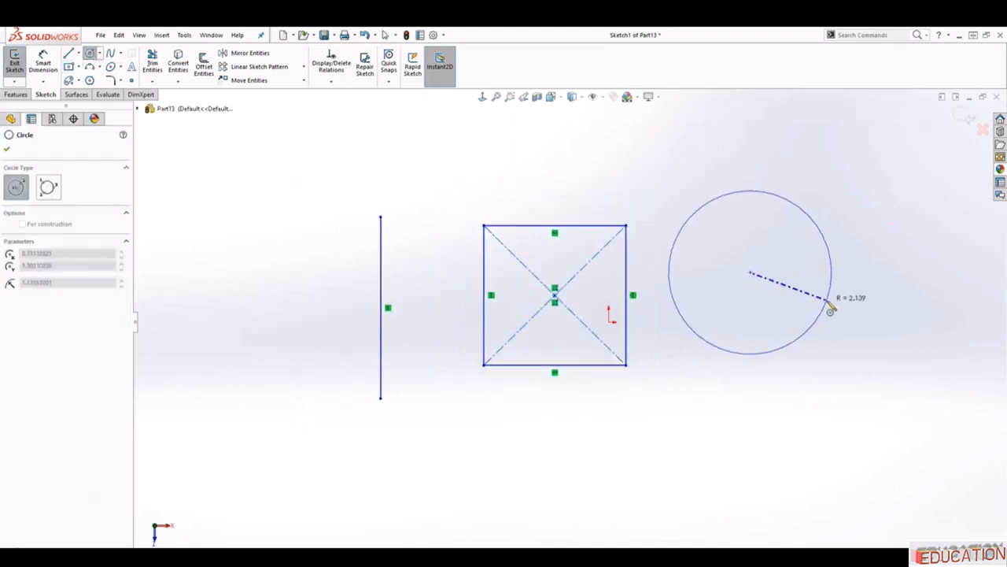
click(802, 318)
key(Escape)
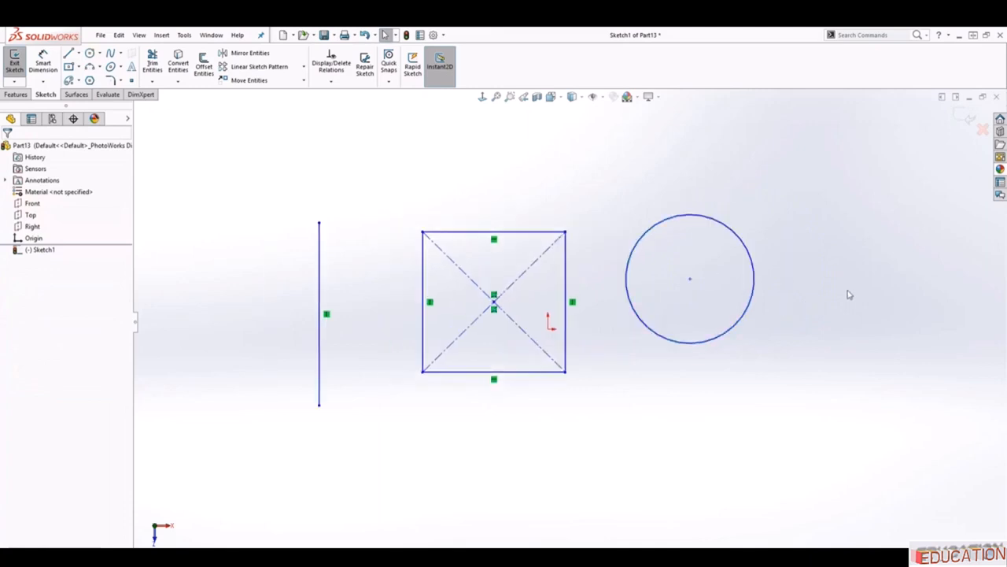
Step: Offset the vertical line 0.5 in to its left with Add dimensions on, trying Reverse and Bi-directional but leaving both off
click(203, 63)
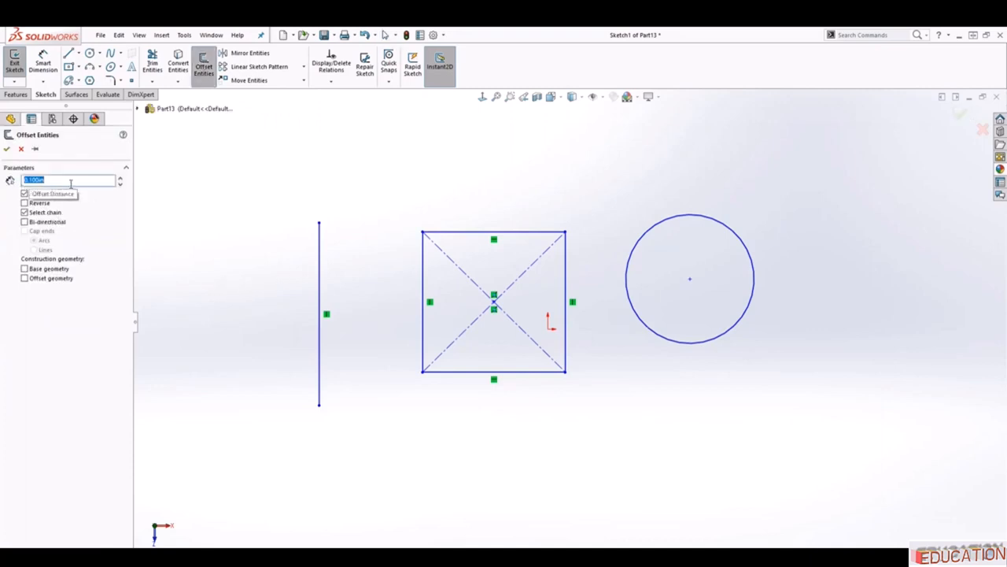
text(1)
text(5)
key(Return)
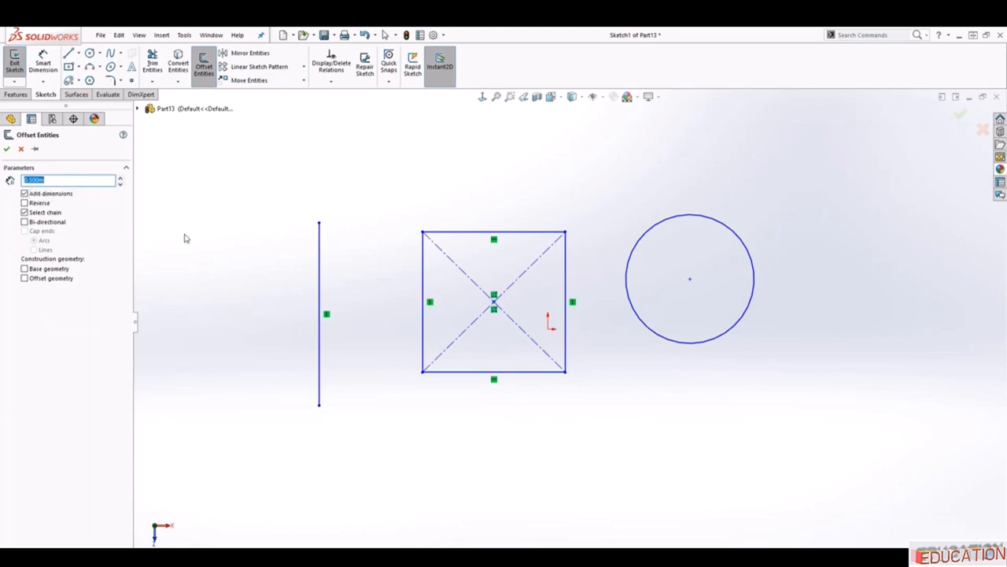
click(320, 260)
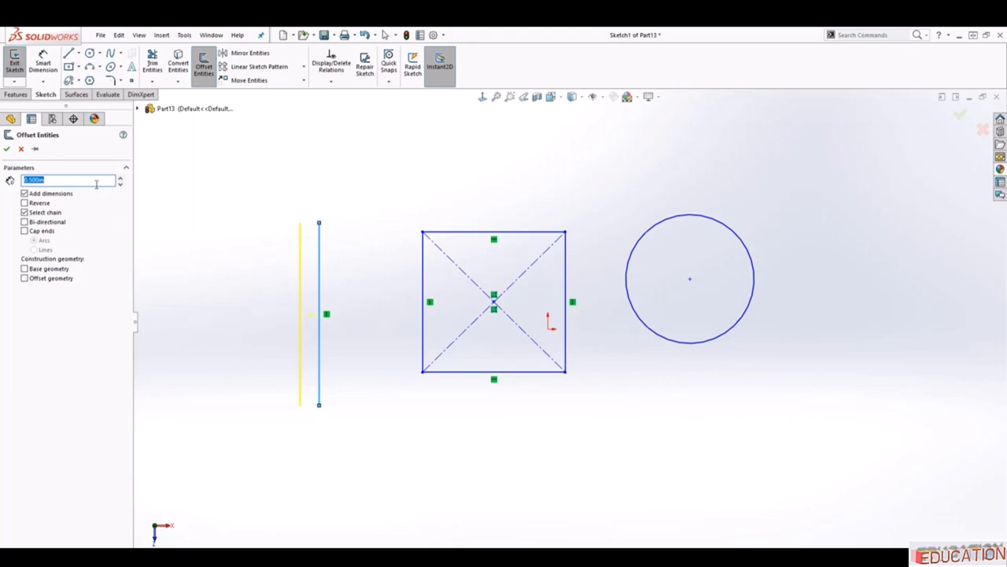
click(25, 203)
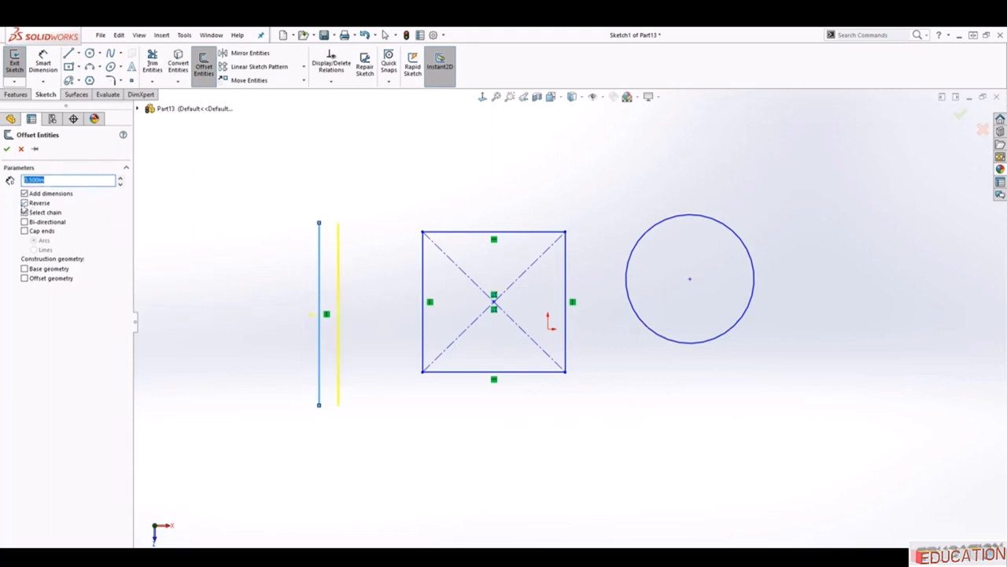
click(24, 203)
click(25, 203)
click(24, 203)
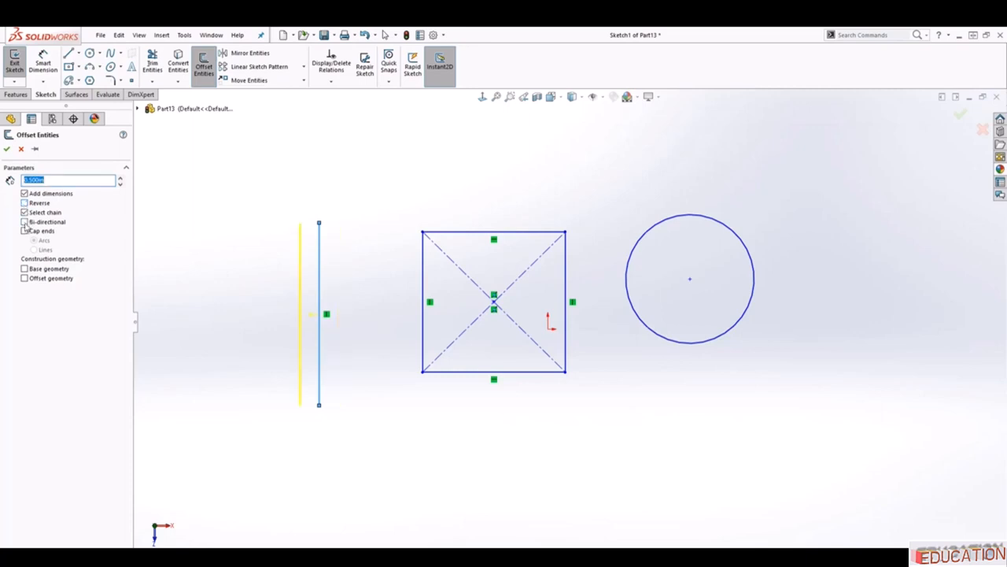
click(25, 224)
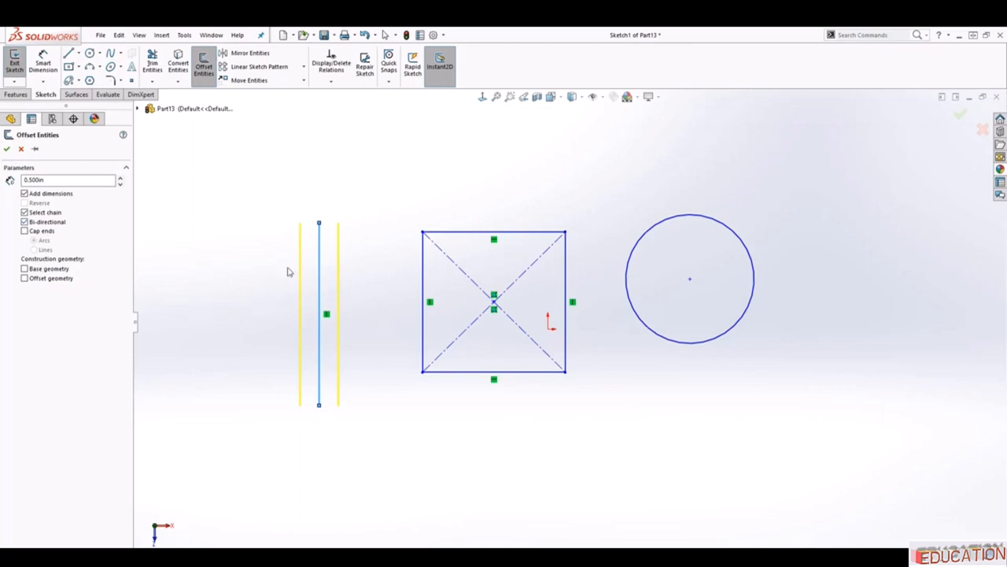
click(28, 224)
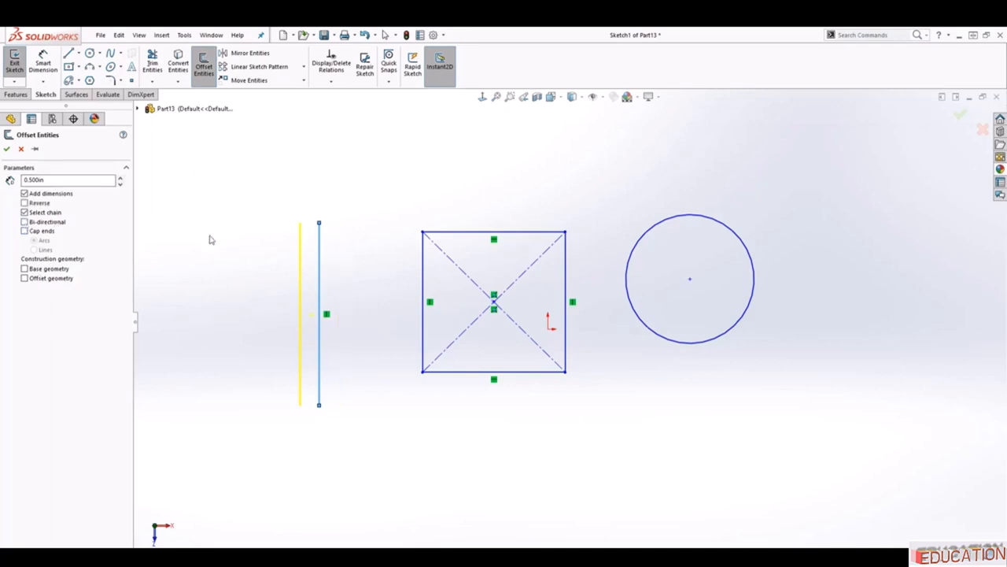
click(6, 151)
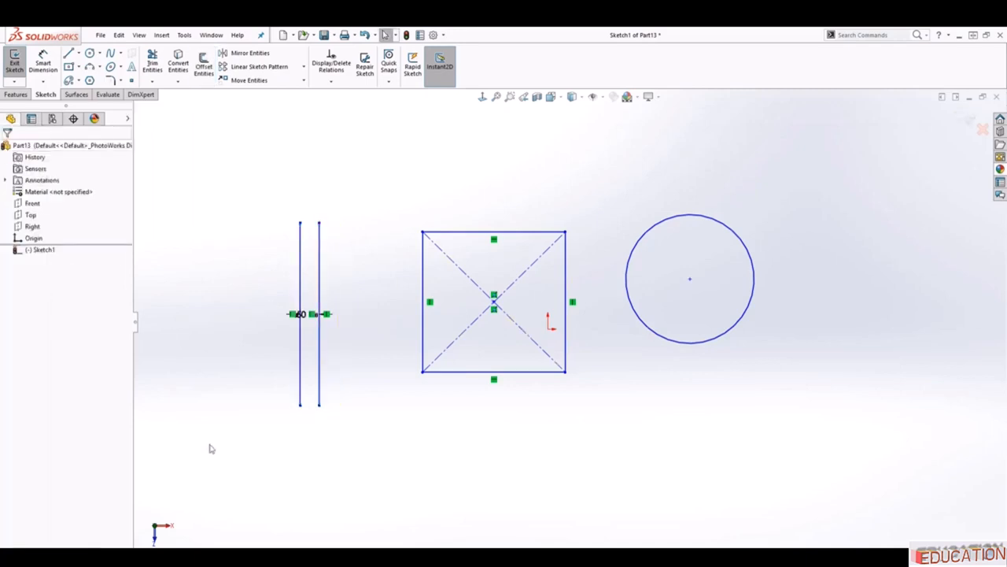
Step: Offset the whole rectangle 0.5 in outward with Add dimensions and Select chain on, trying the single-edge, Reverse and Bi-directional options first
click(203, 63)
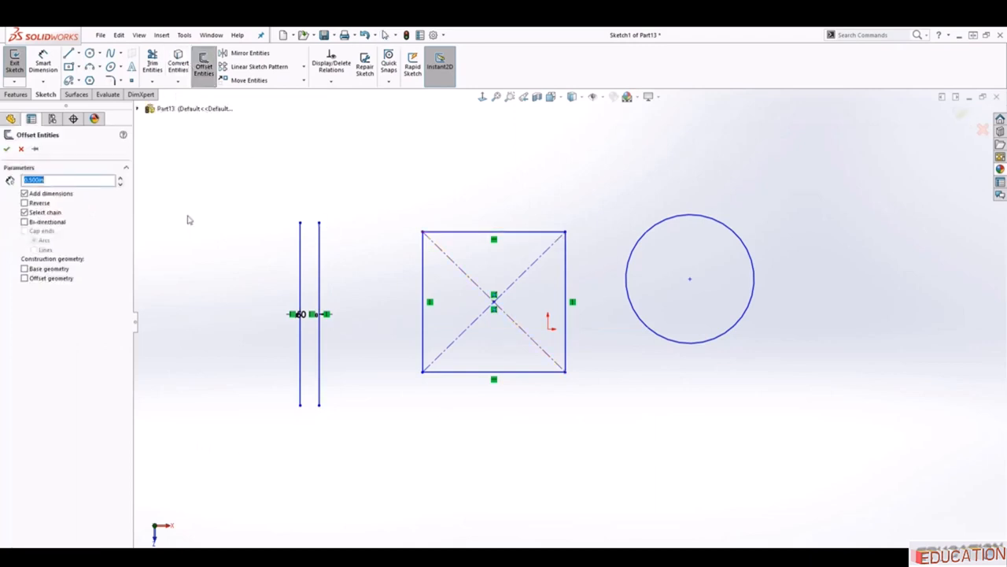
click(494, 232)
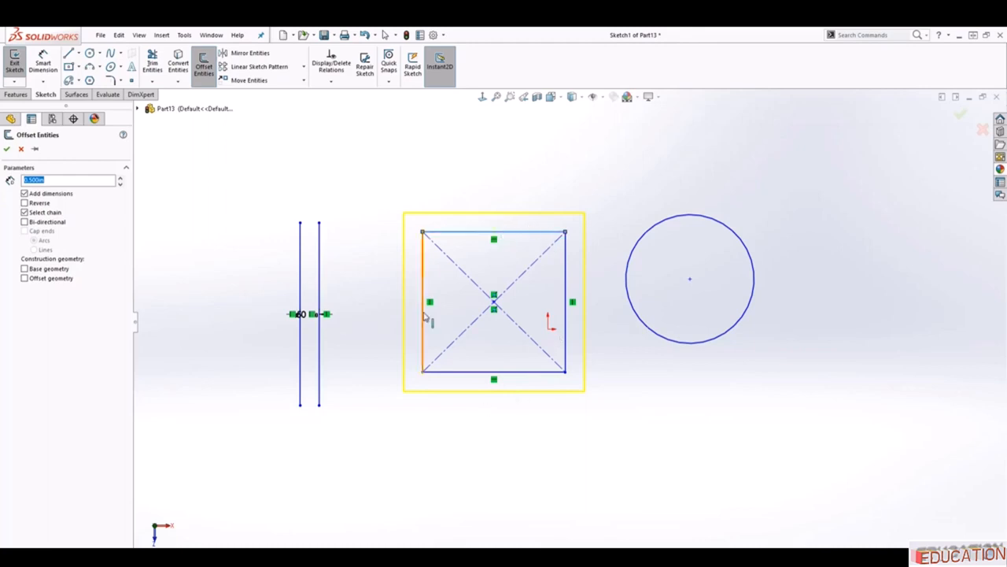
click(25, 214)
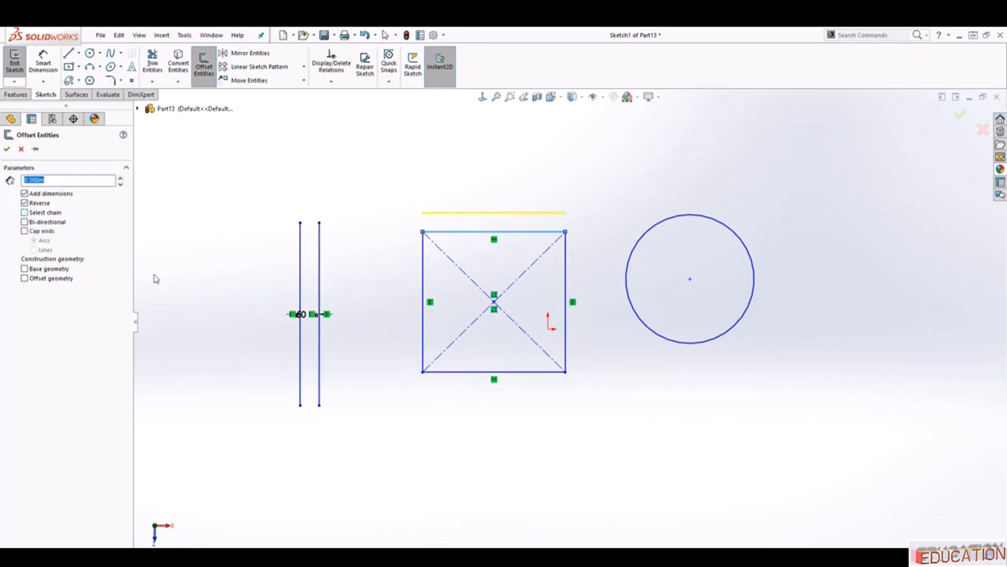
click(24, 203)
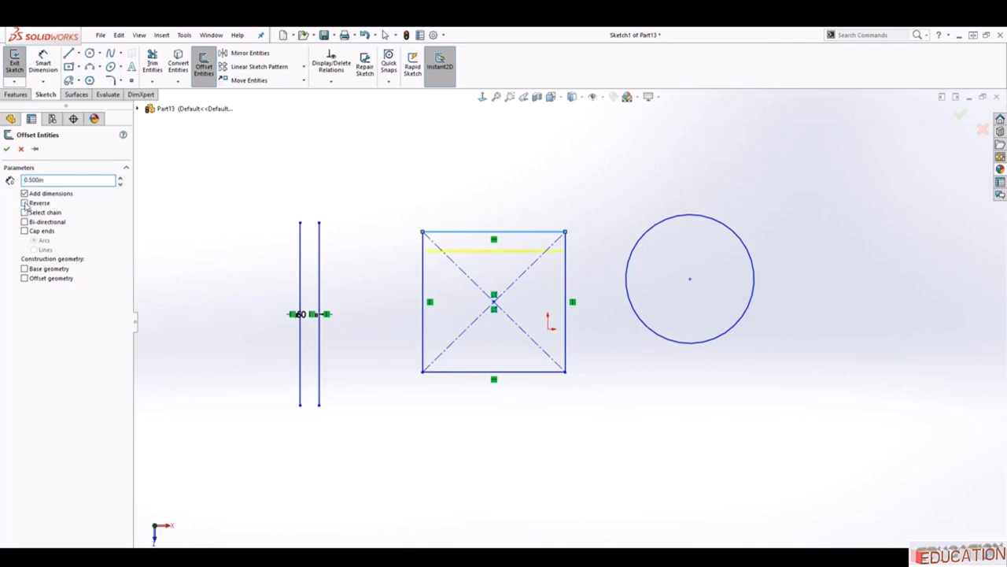
click(24, 203)
click(25, 222)
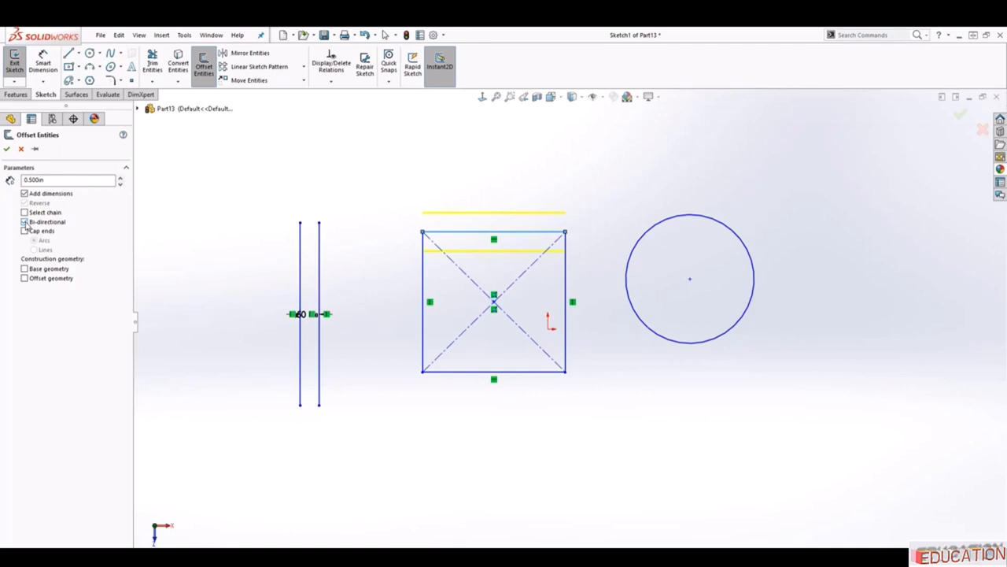
click(24, 221)
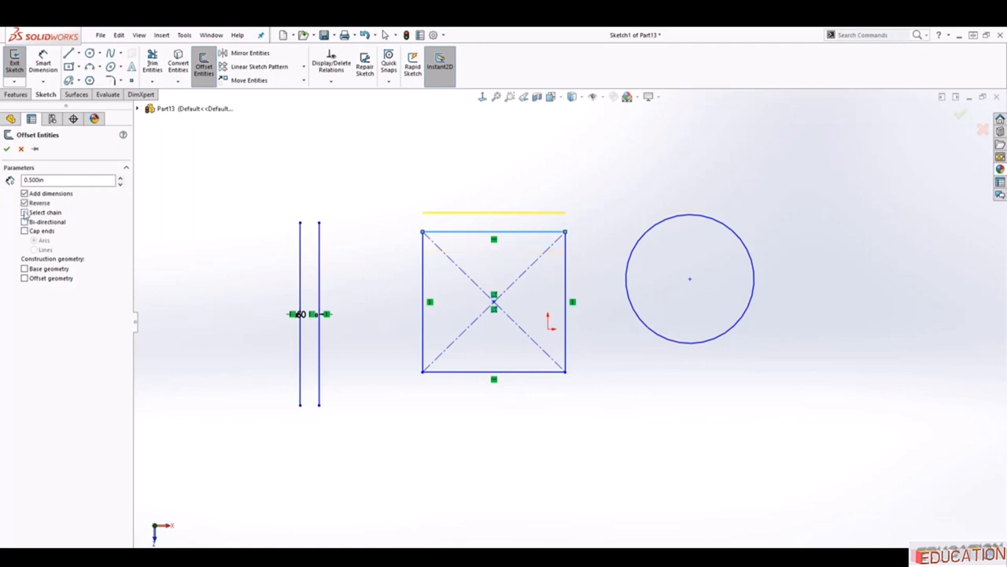
click(25, 213)
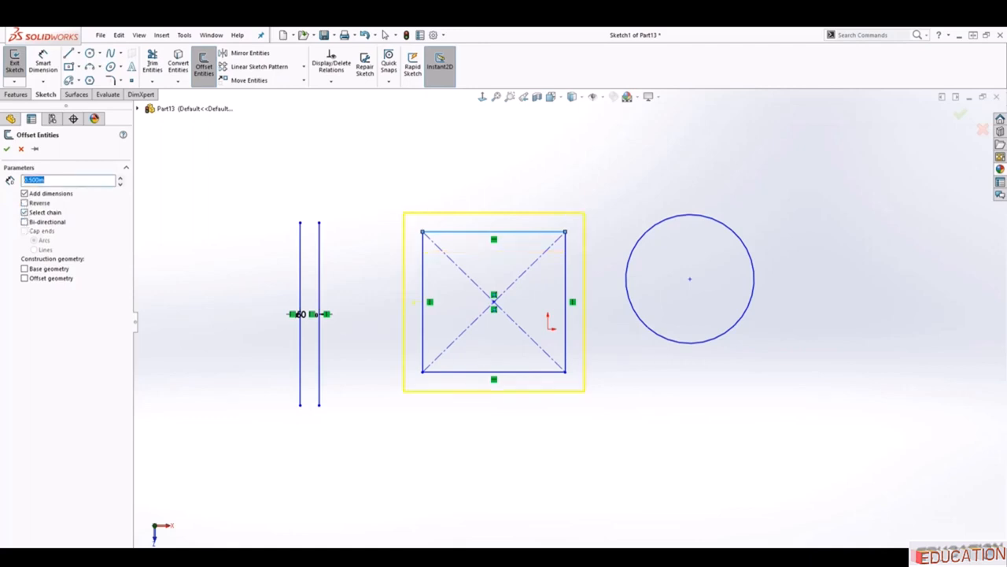
click(7, 149)
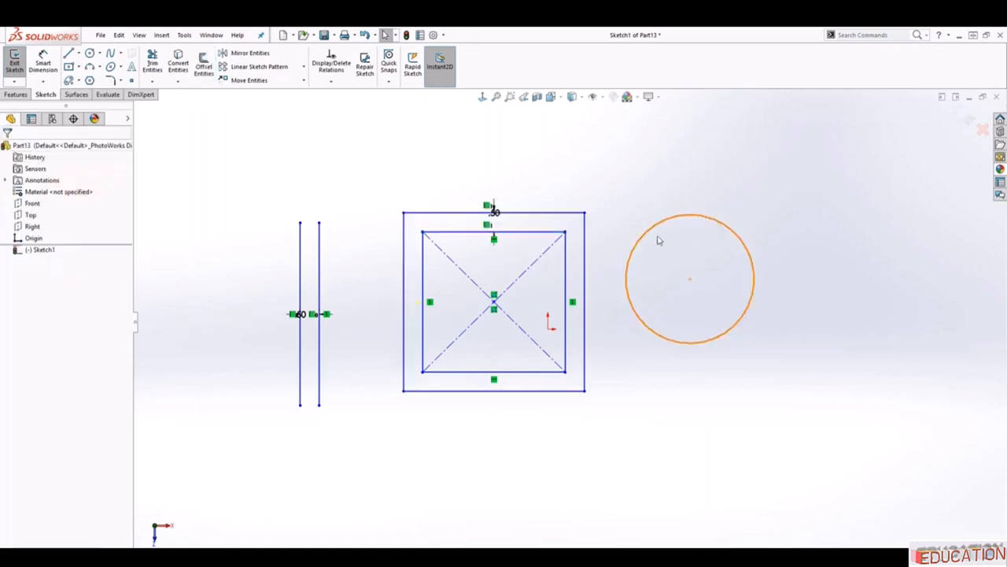
Step: Offset the circle 0.5 in outward with Add dimensions on, trying Reverse but leaving it off
click(203, 63)
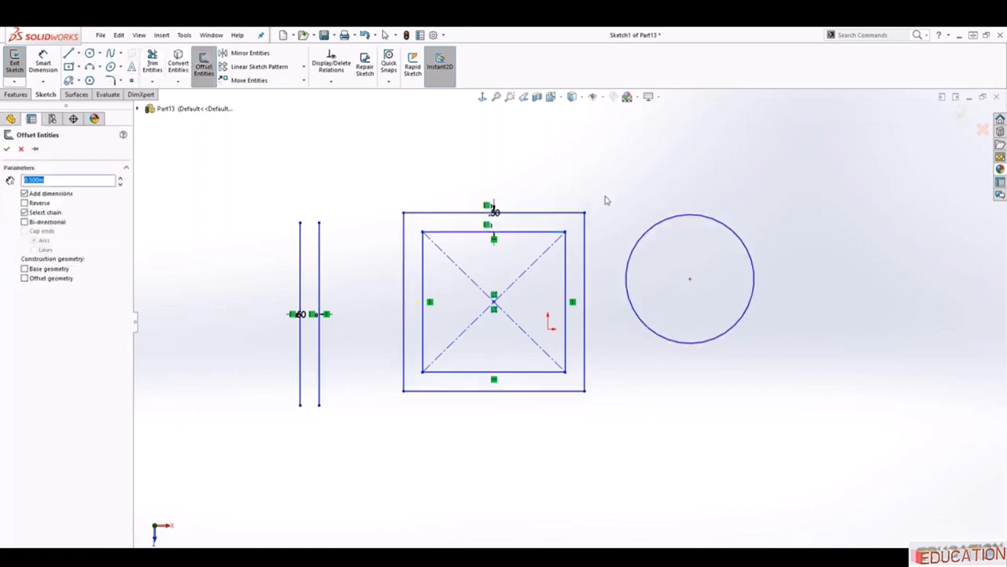
click(724, 230)
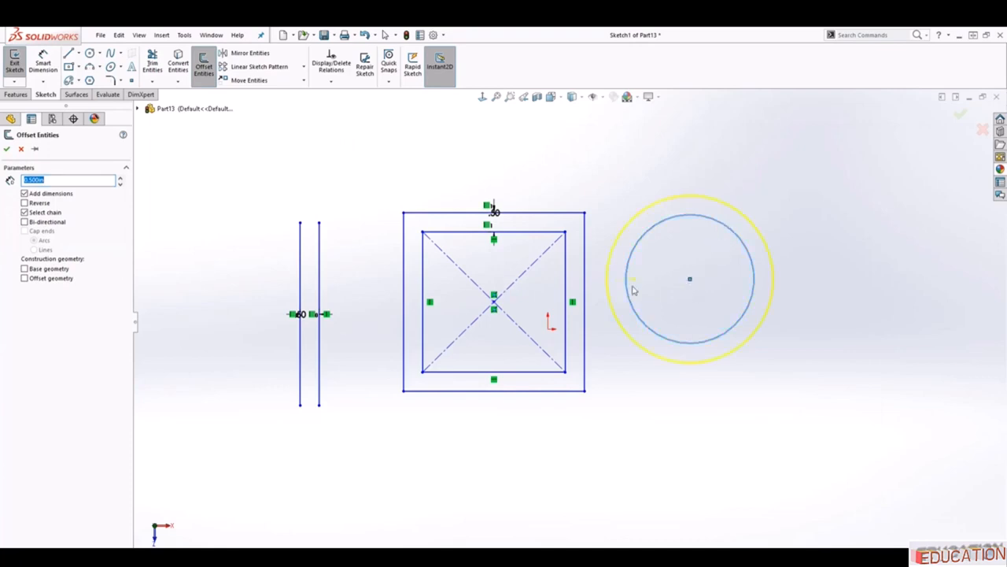
click(24, 203)
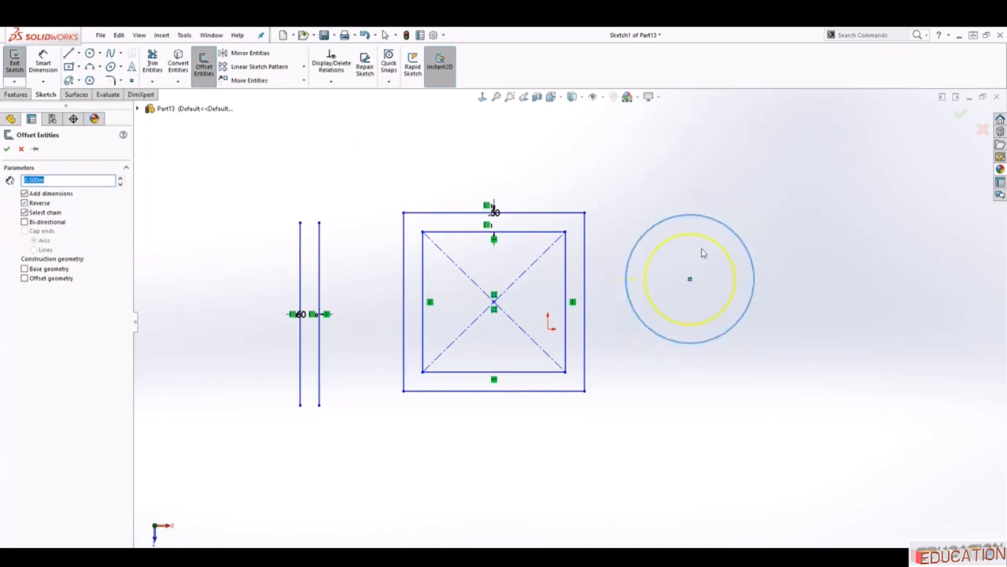
click(24, 203)
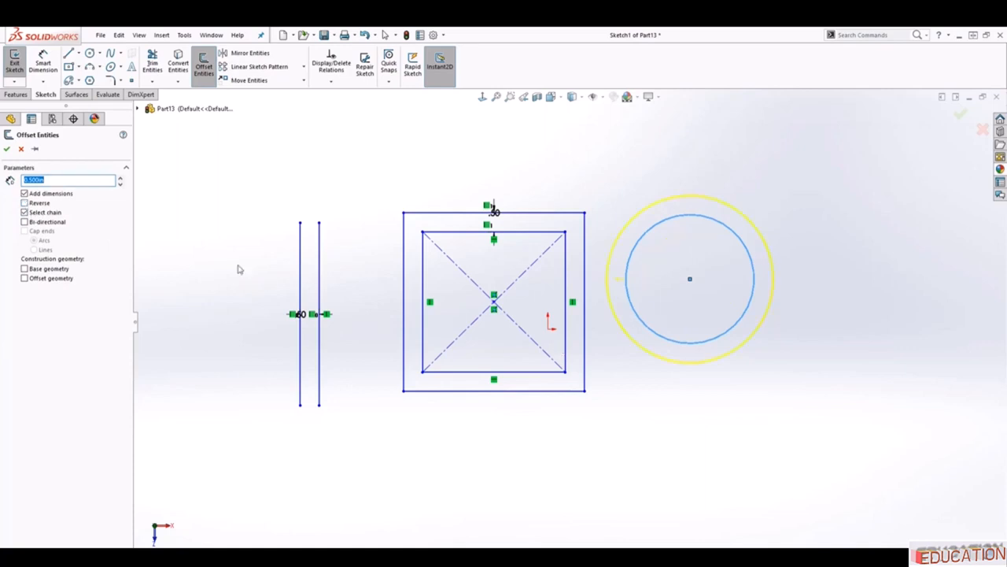
click(6, 148)
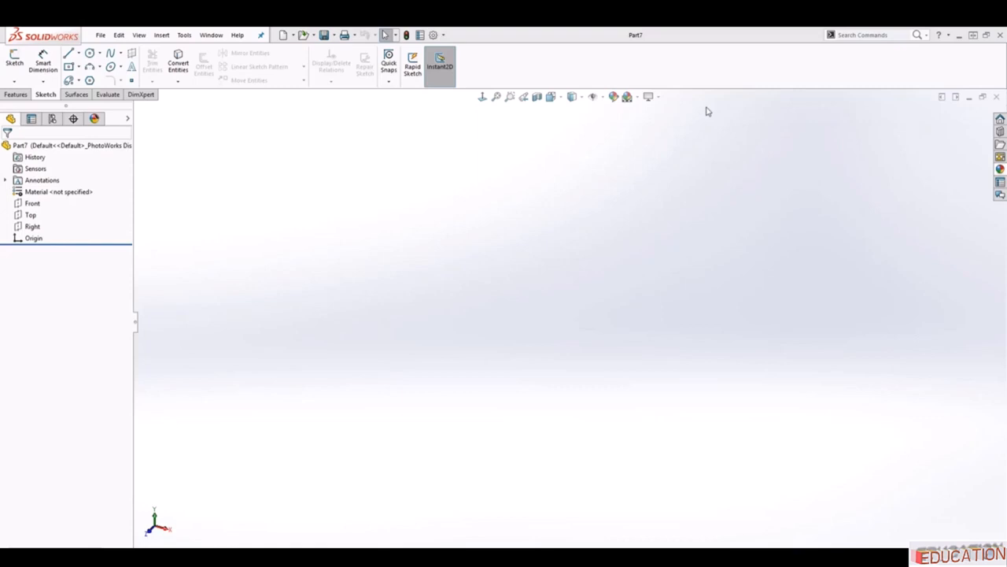
Step: In the empty Part7, start a sketch on the Front plane and draw a slightly slanted, near-vertical line about 4.02 units long, left of the origin
click(33, 203)
click(15, 61)
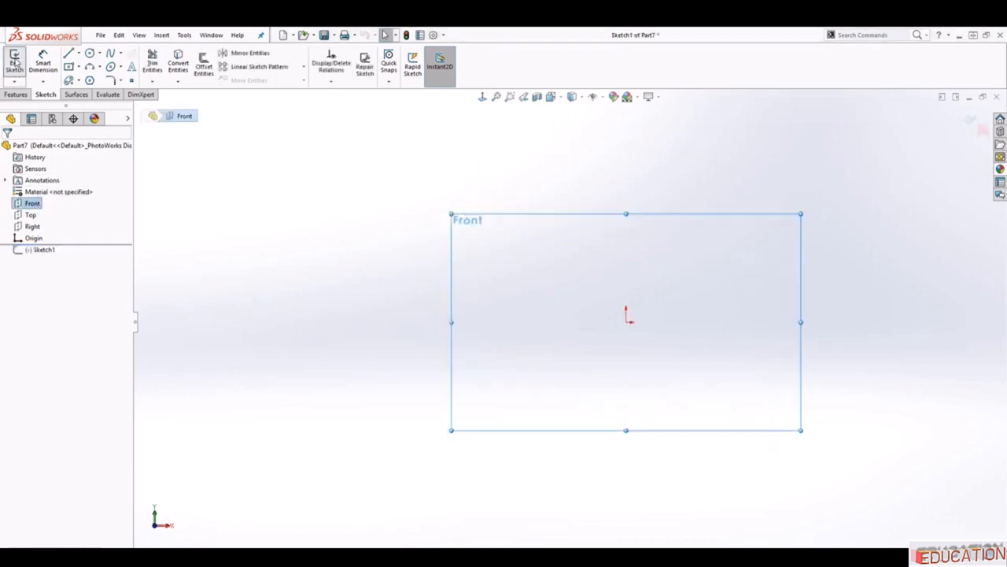
click(69, 52)
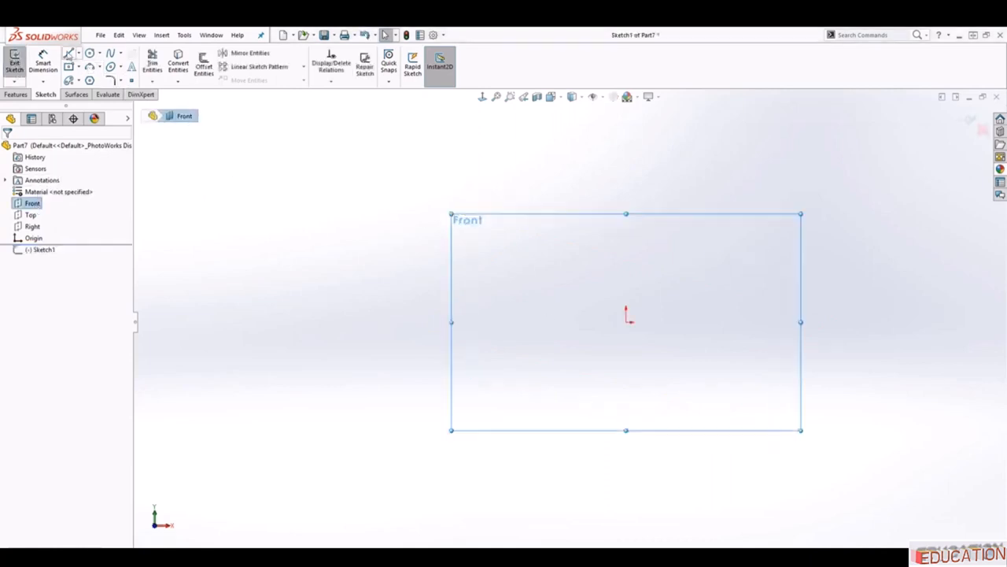
click(367, 218)
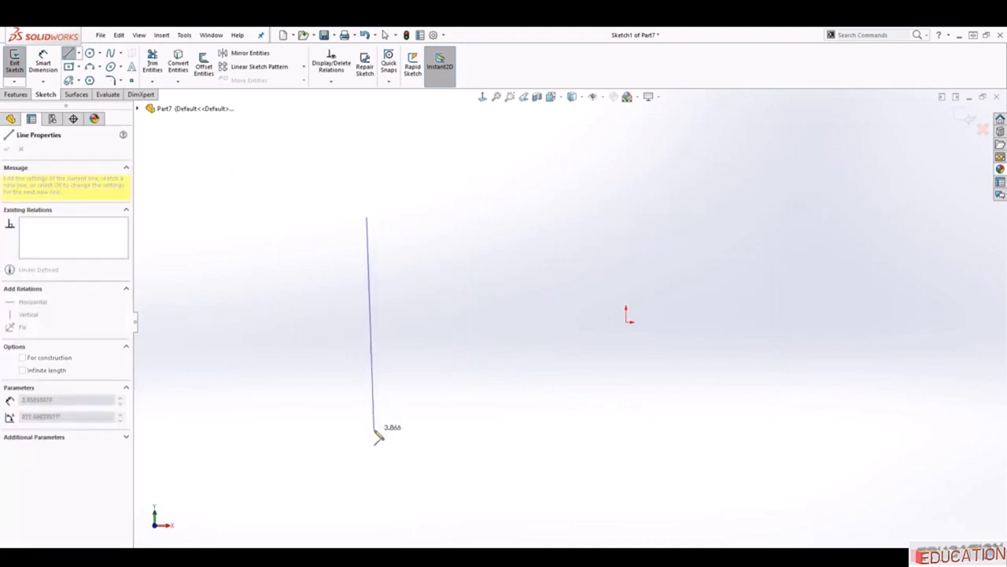
click(375, 437)
key(Escape)
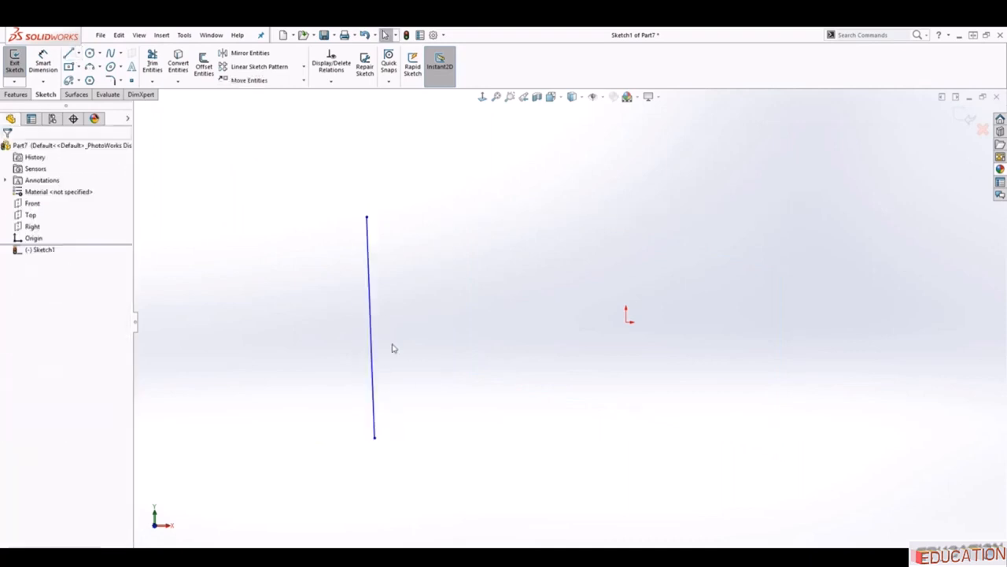
Step: Add a Vertical relation to the slanted line left of the origin
click(377, 313)
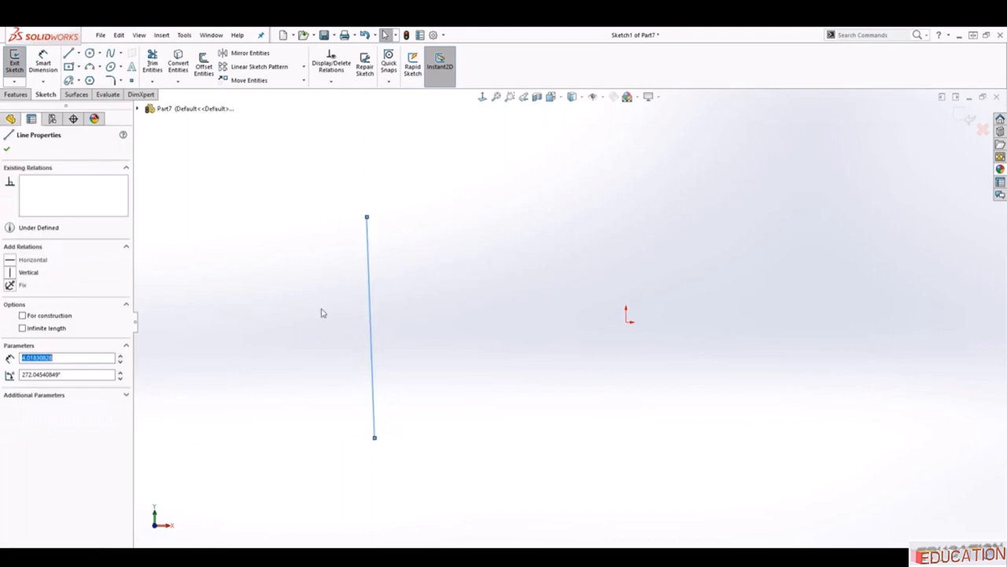
click(10, 272)
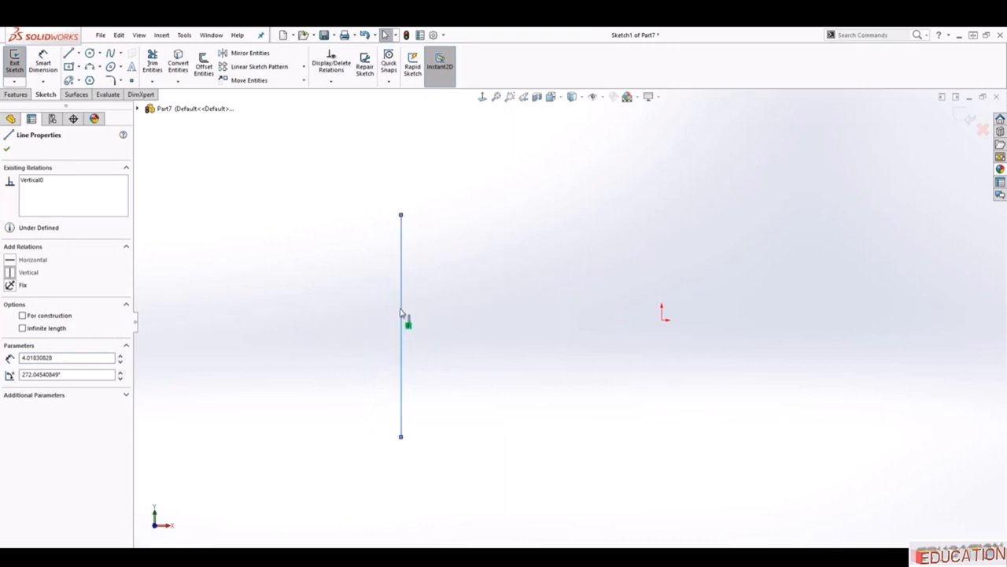
scroll(483, 307, up, 1)
scroll(484, 307, down, 1)
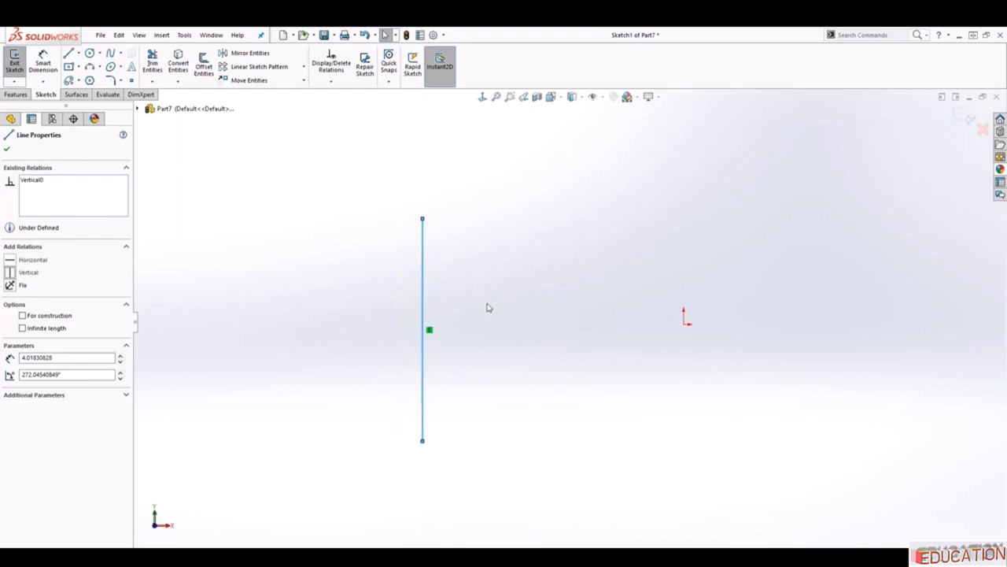
click(501, 293)
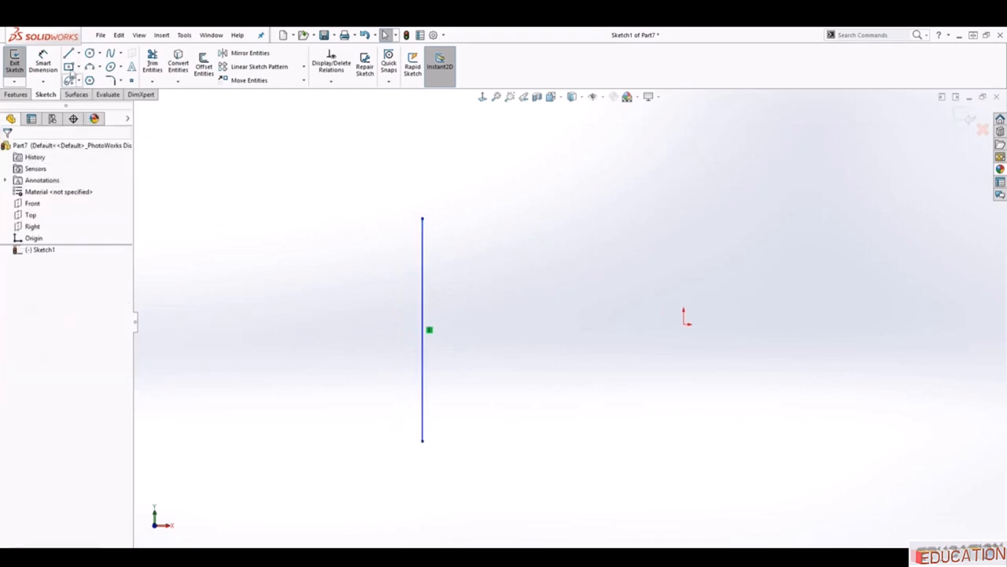
Step: Draw a vertical line about 5.34 units long through the origin and turn it into construction geometry
click(69, 54)
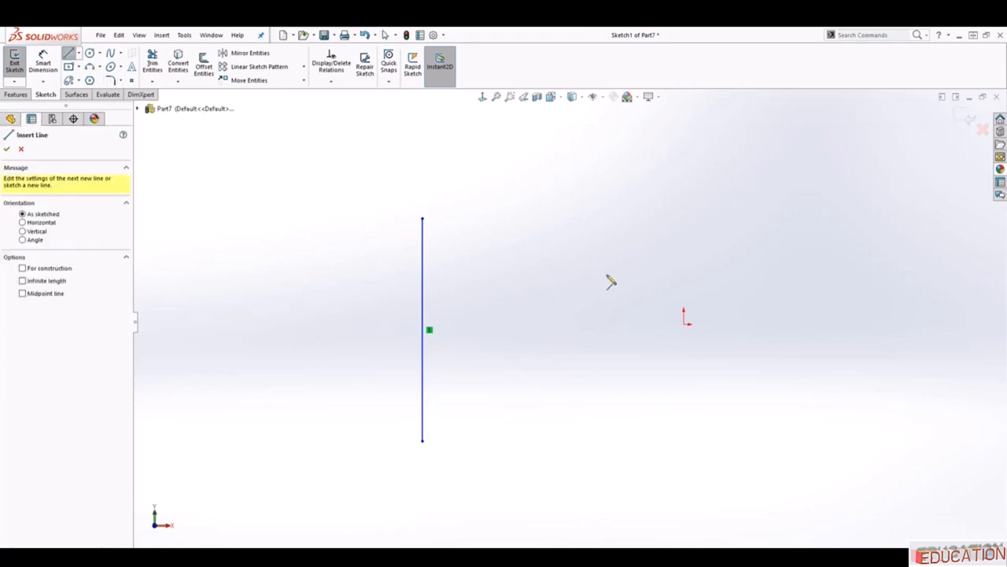
click(684, 187)
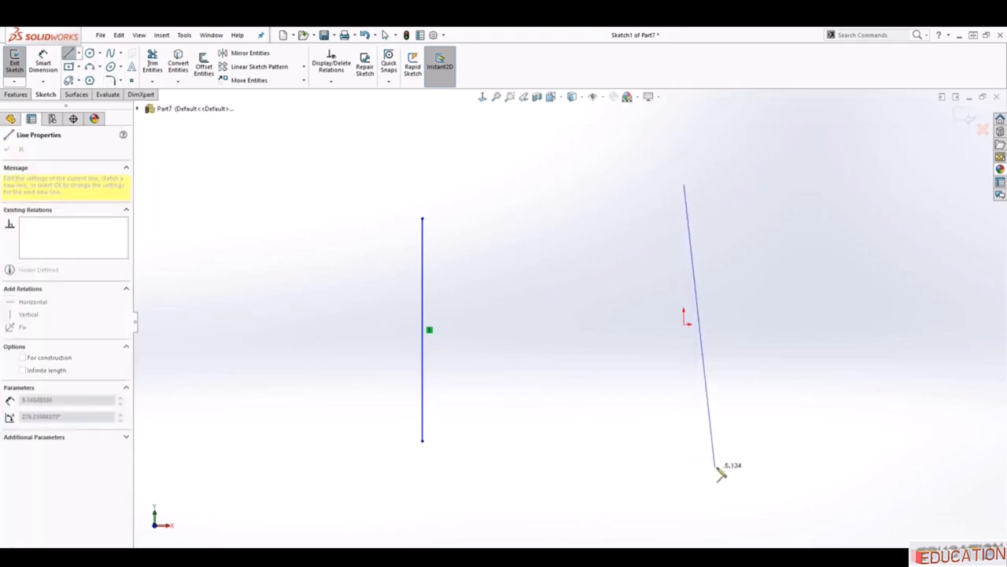
click(684, 480)
key(Escape)
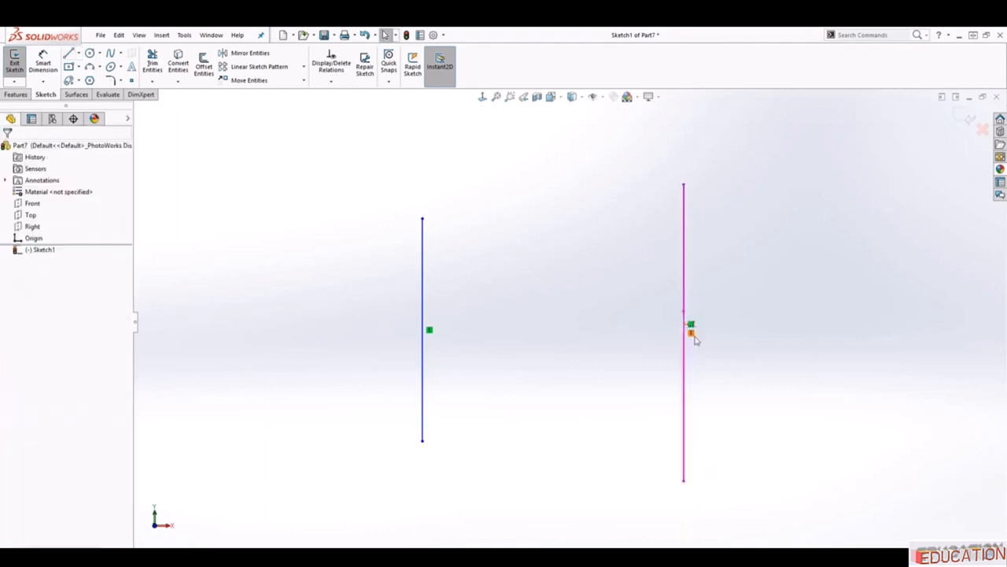
click(684, 273)
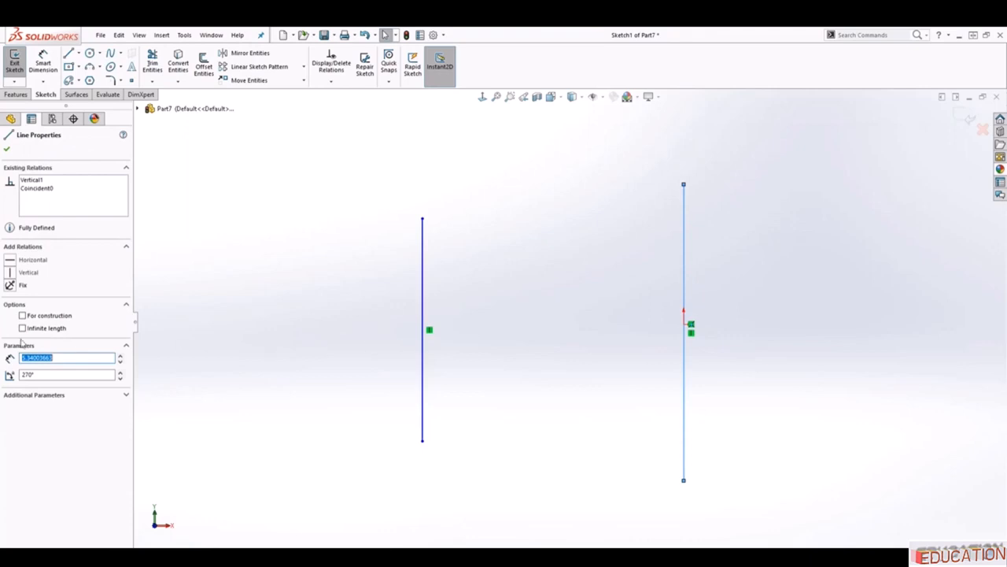
click(23, 315)
click(381, 331)
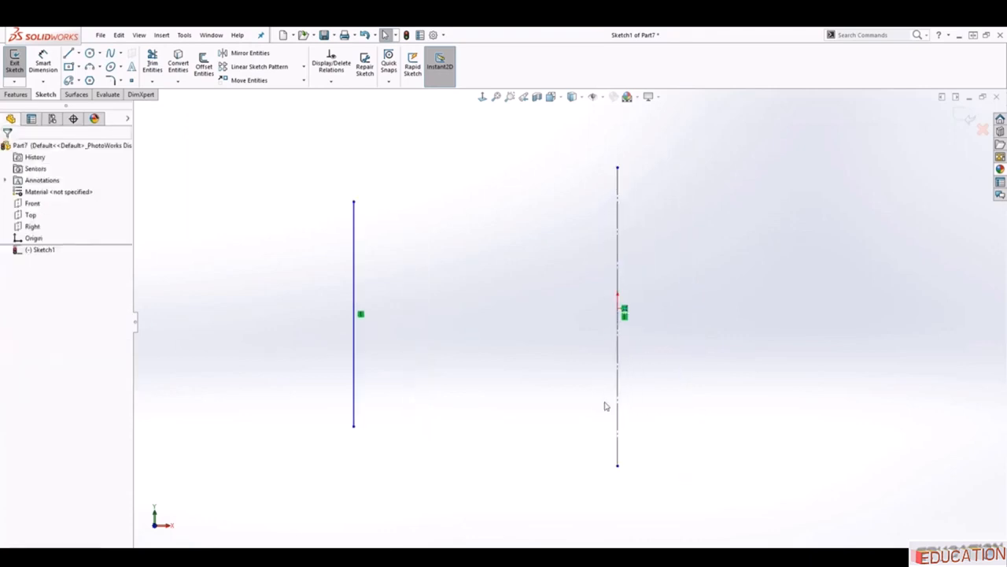
Step: Lengthen the solid vertical line by moving its upper endpoint straight up, slightly above the construction line's upper end
click(79, 54)
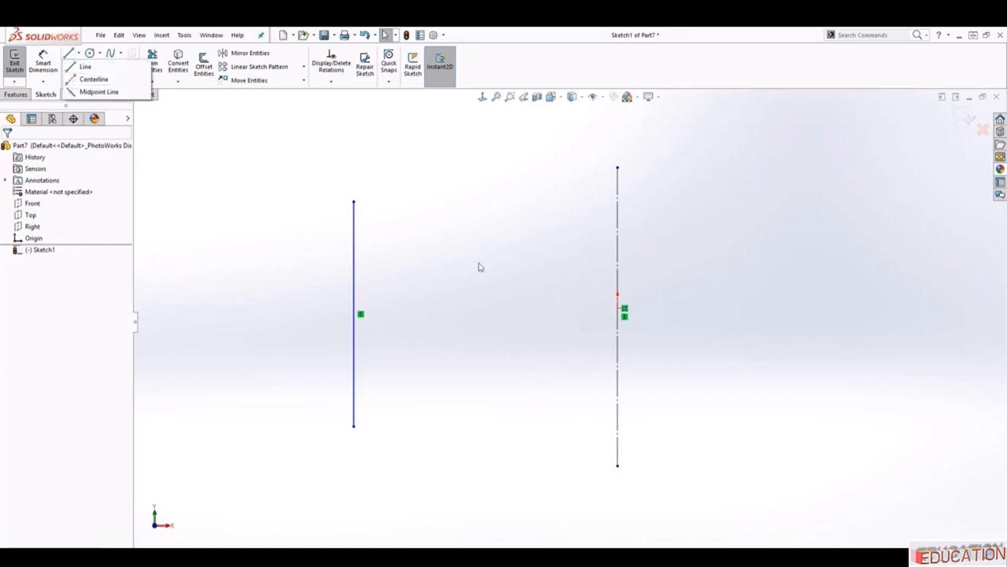
click(501, 251)
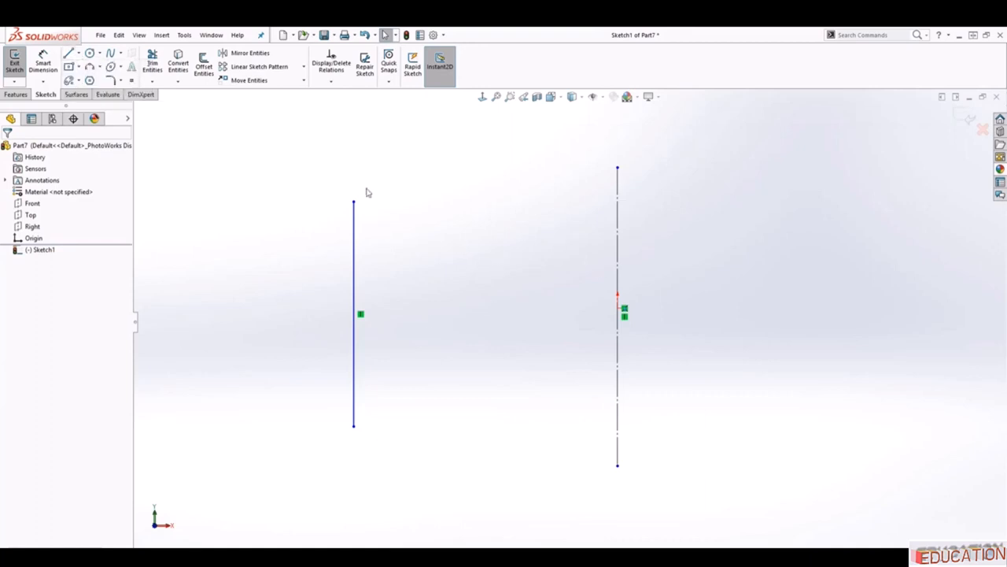
drag(354, 202, 353, 155)
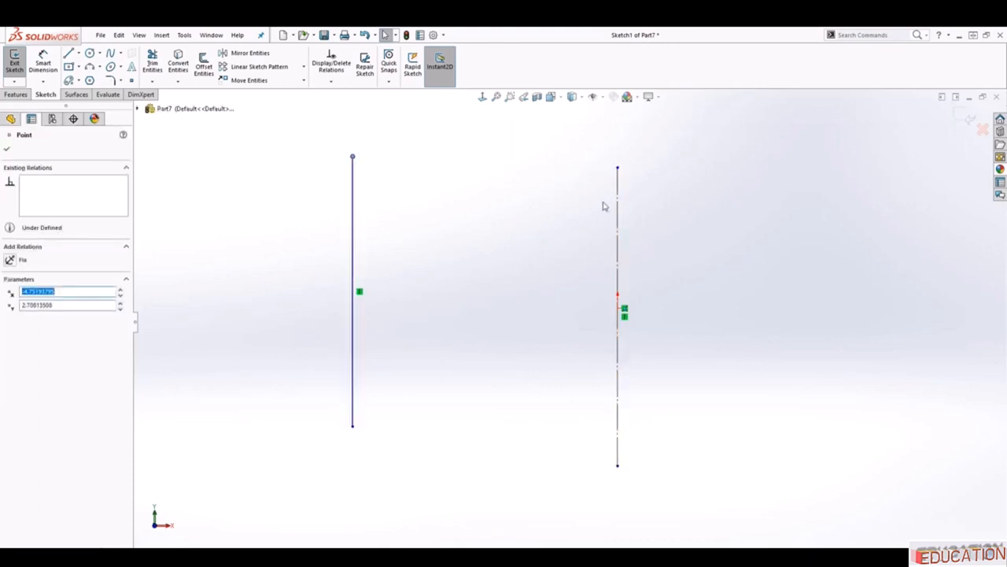
click(477, 197)
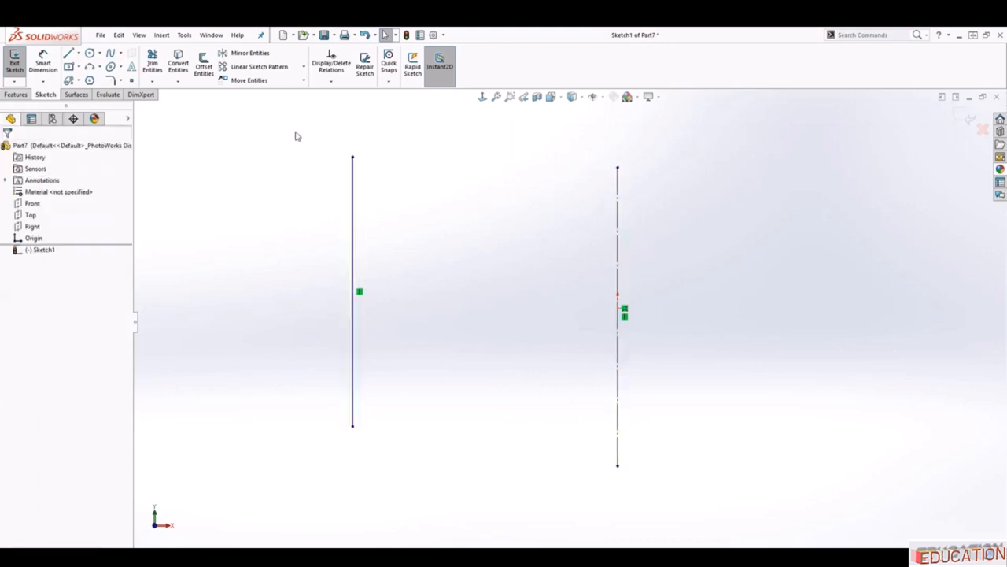
Step: Mirror the solid vertical line about the construction line through the origin with Copy on
click(245, 54)
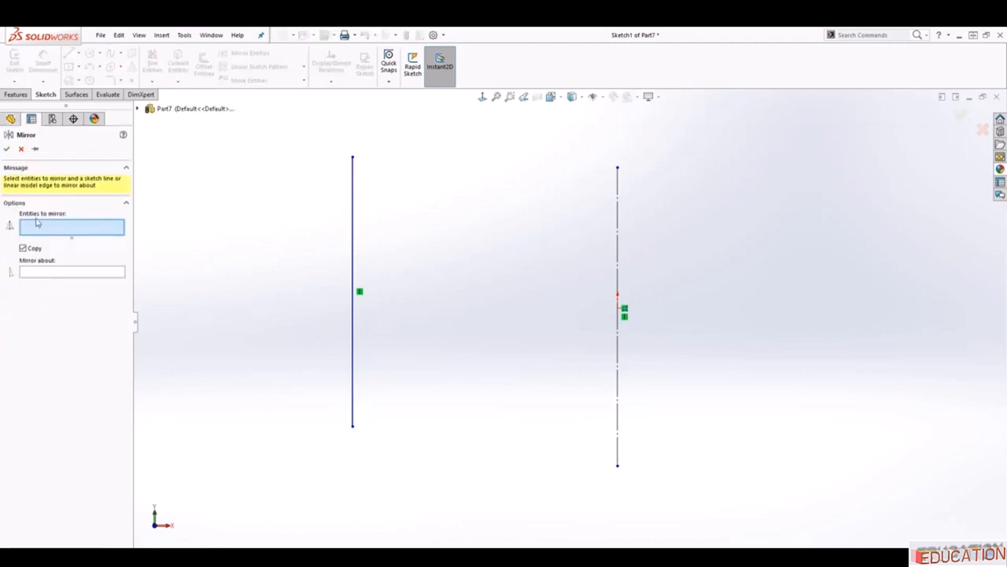
click(354, 198)
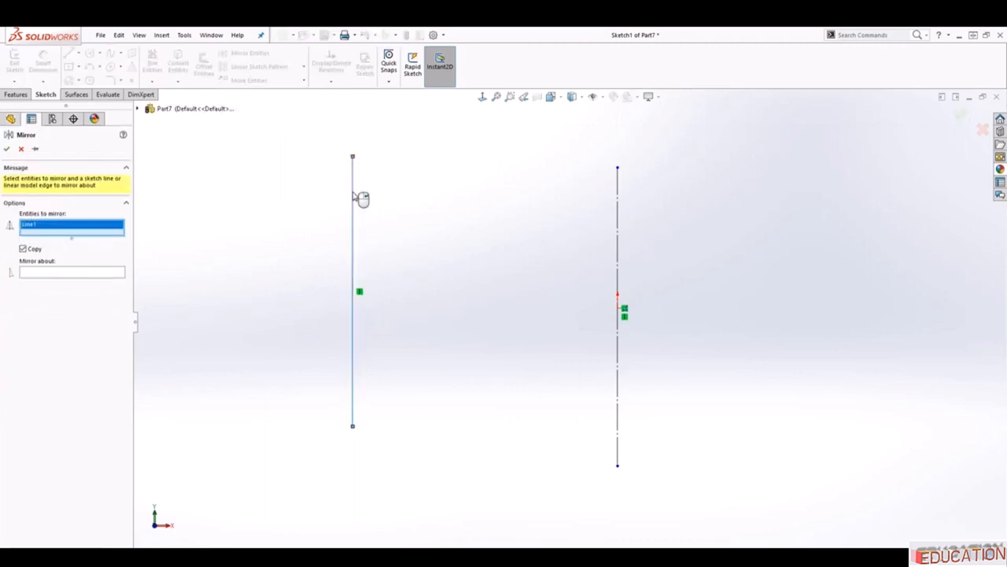
click(81, 275)
click(619, 260)
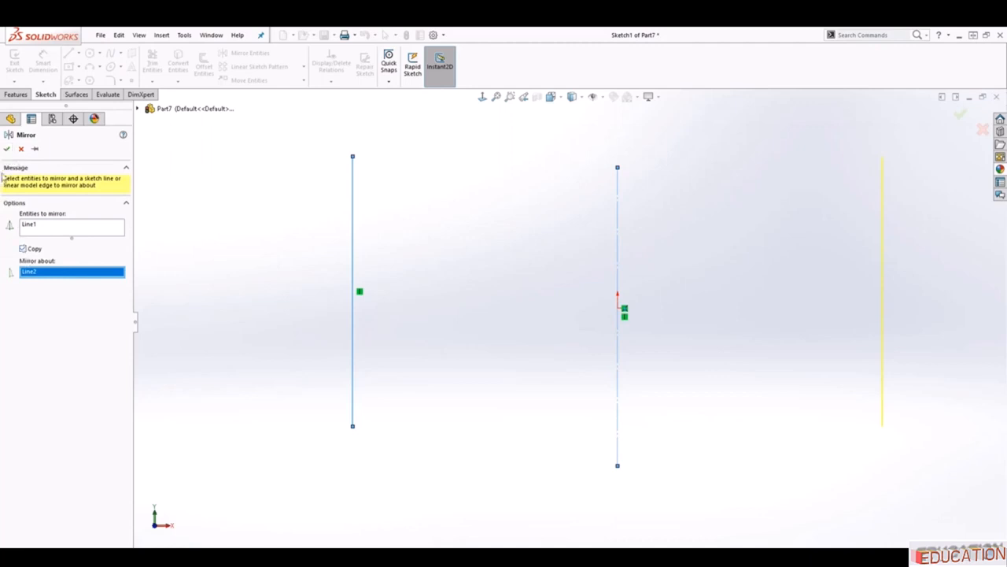
click(6, 149)
scroll(743, 322, up, 3)
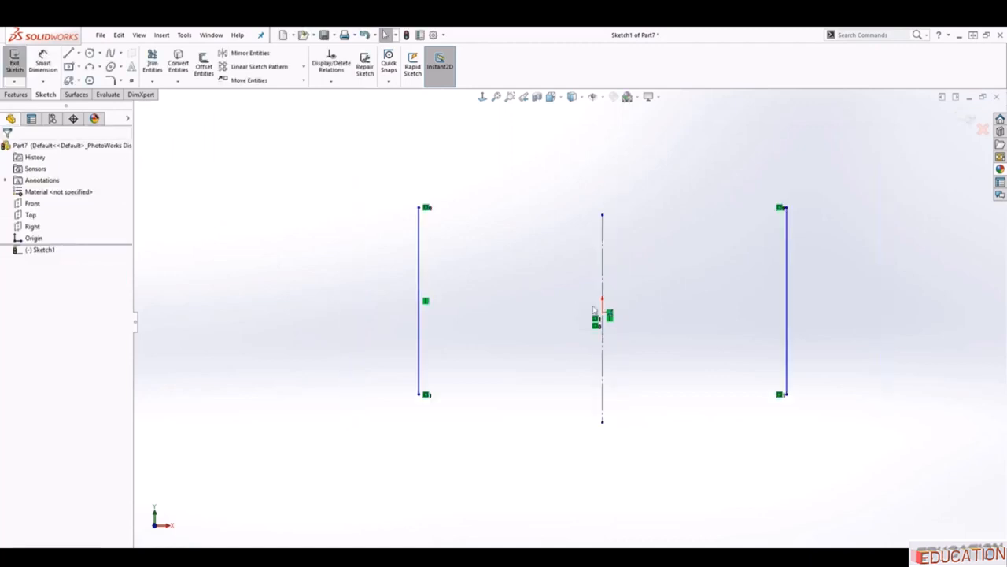
scroll(742, 323, down, 2)
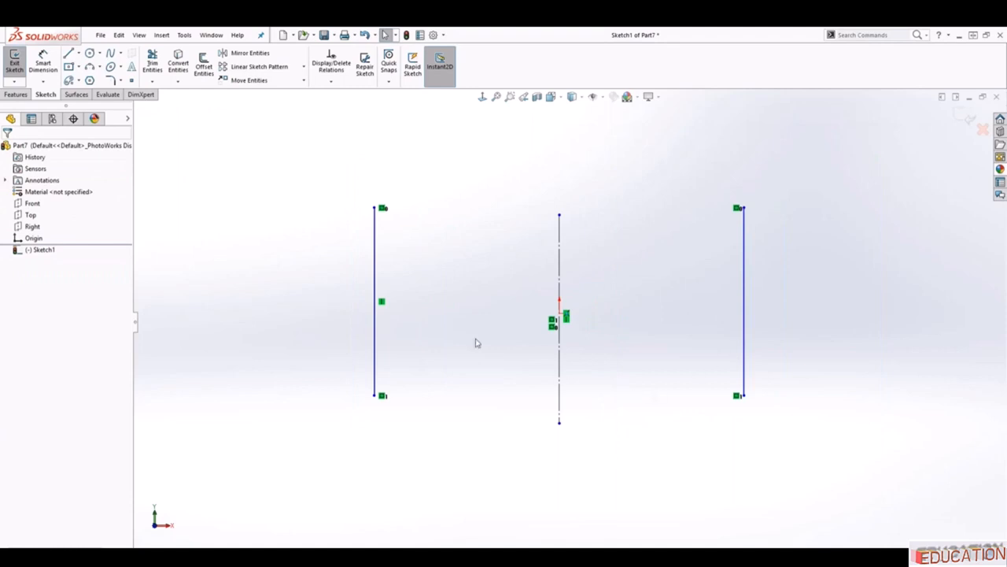
Step: Delete the two solid vertical lines on either side of the construction line, keeping the construction line
drag(314, 149, 465, 455)
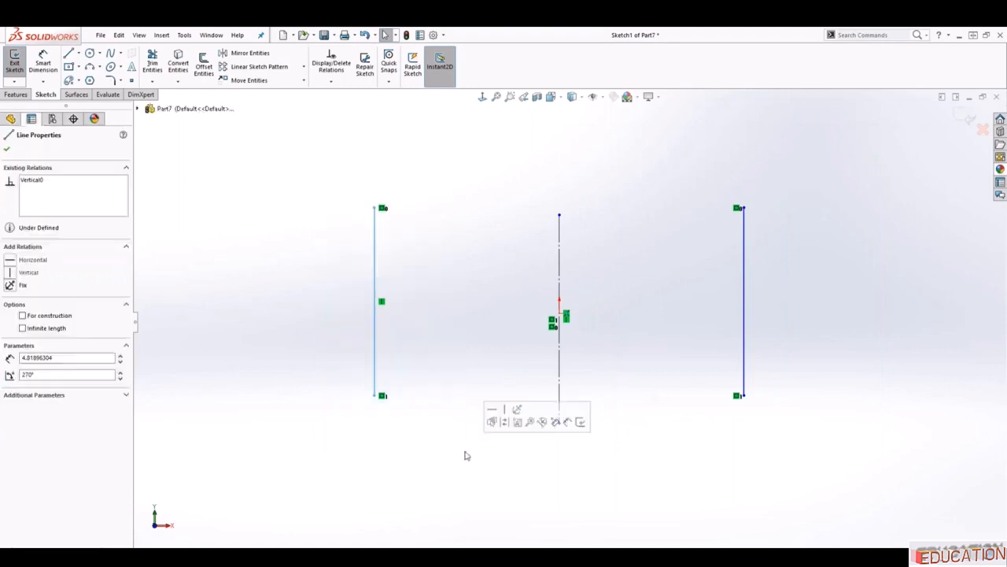
key(Delete)
drag(690, 155, 852, 543)
key(Delete)
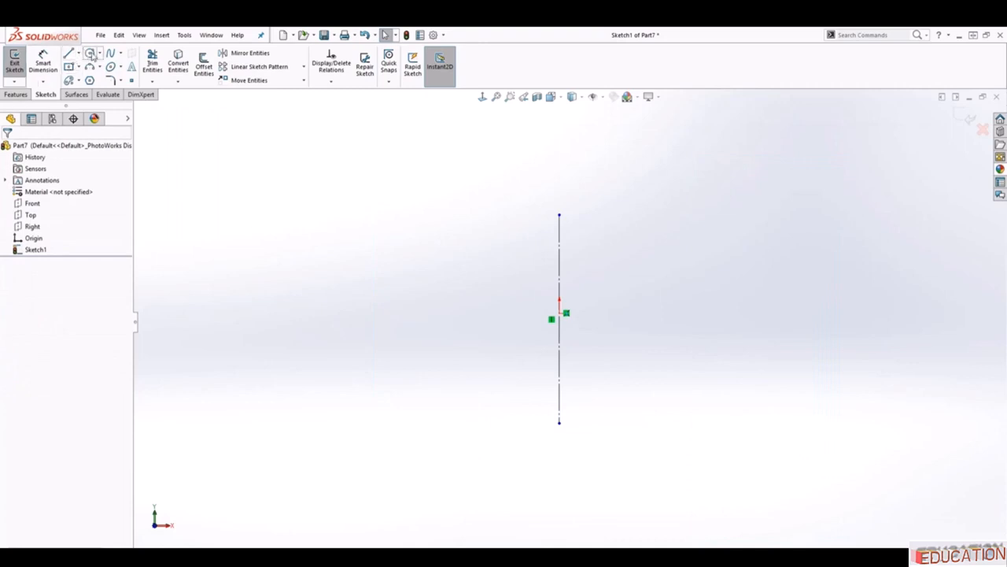
Step: Draw a circle with a radius of about 2.94 left of the construction line, centred level with the origin
click(90, 54)
click(361, 313)
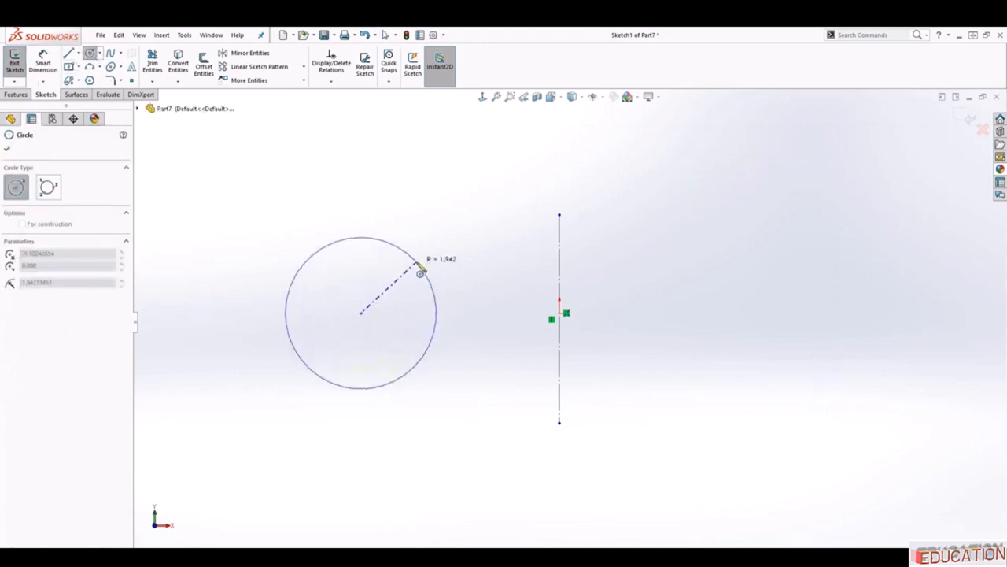
click(458, 251)
key(Escape)
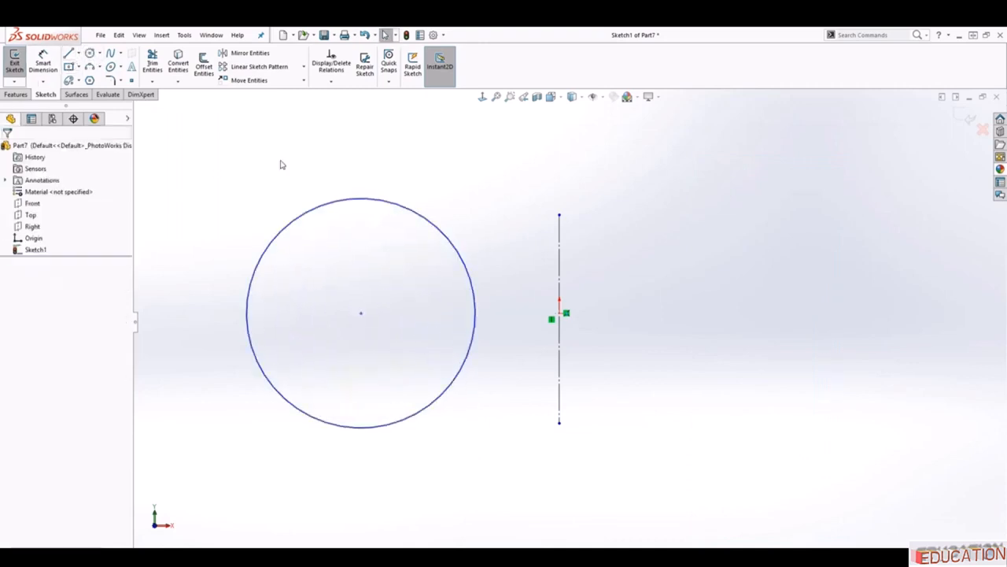
Step: Mirror the circle about the vertical construction line with Copy on
click(254, 53)
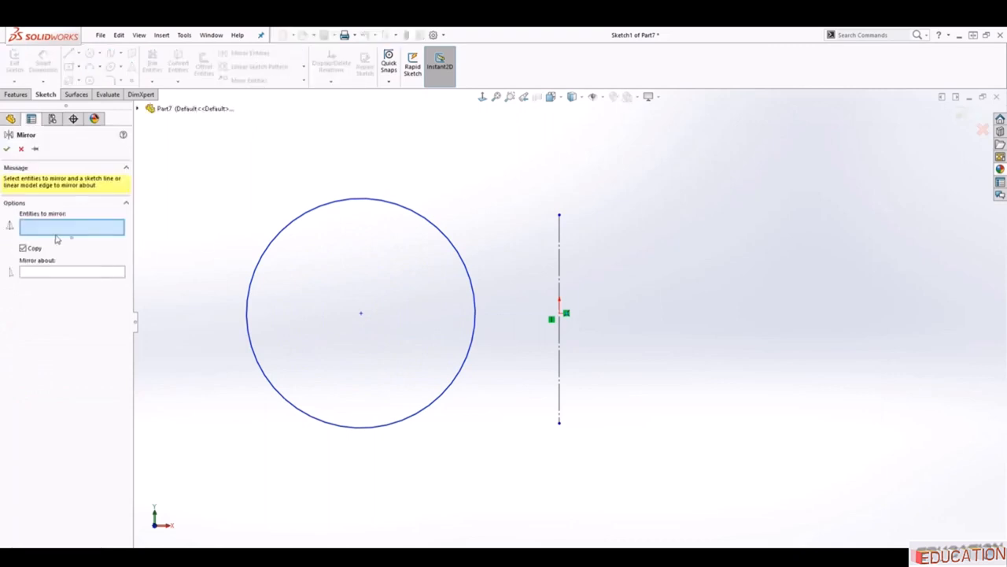
click(354, 200)
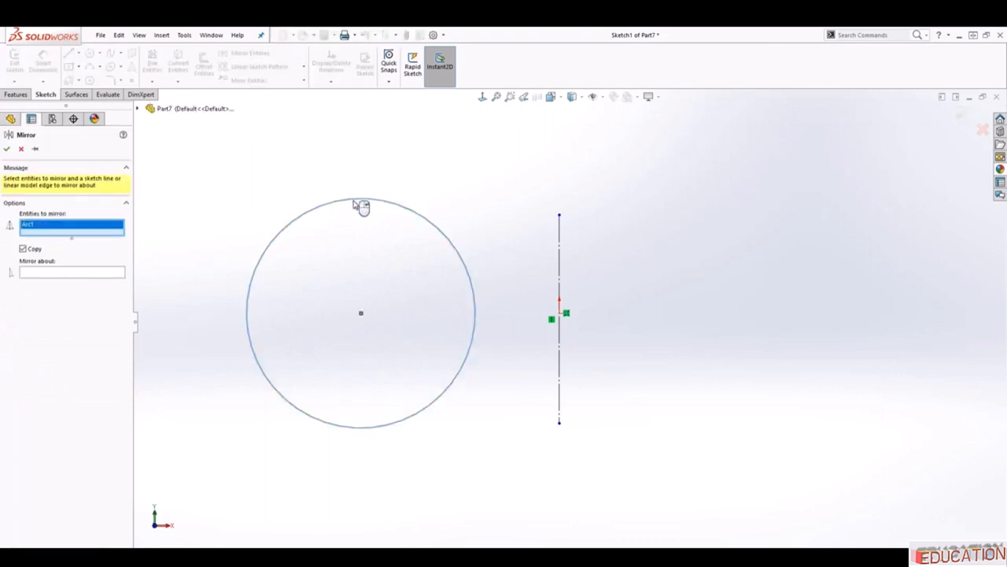
click(110, 273)
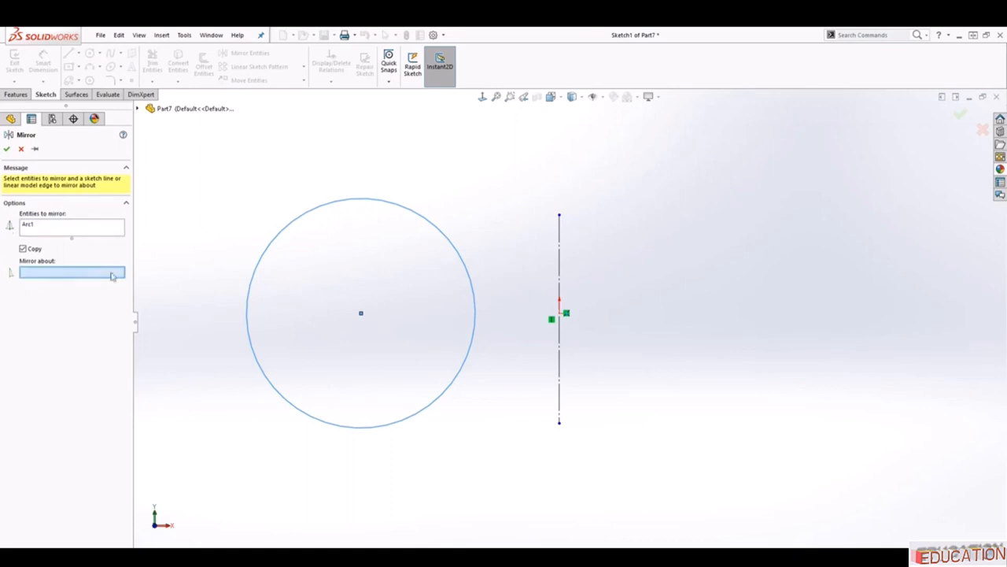
click(560, 263)
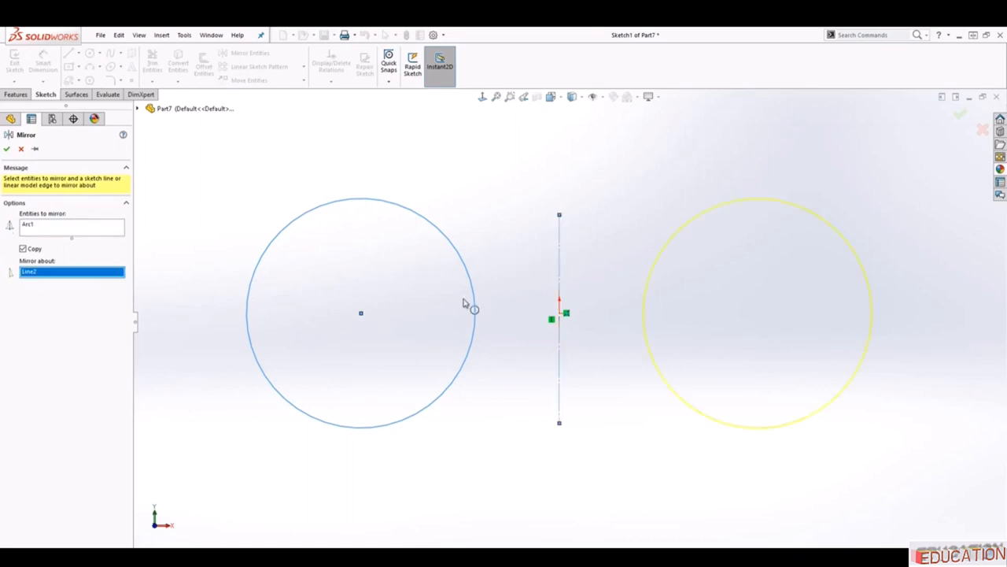
click(7, 149)
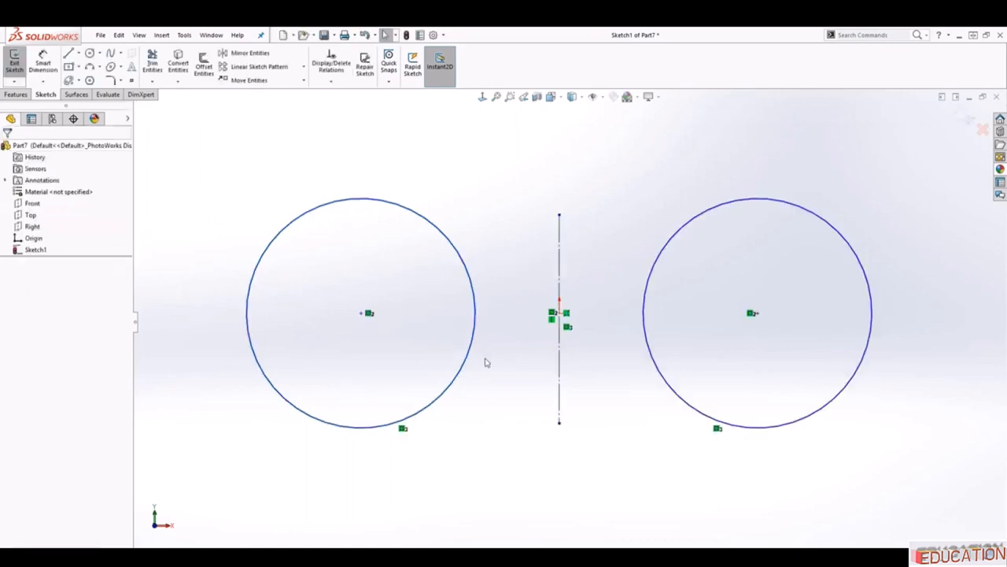
Step: Delete the original circle and its mirrored copy, keeping the vertical construction line
drag(238, 172, 535, 446)
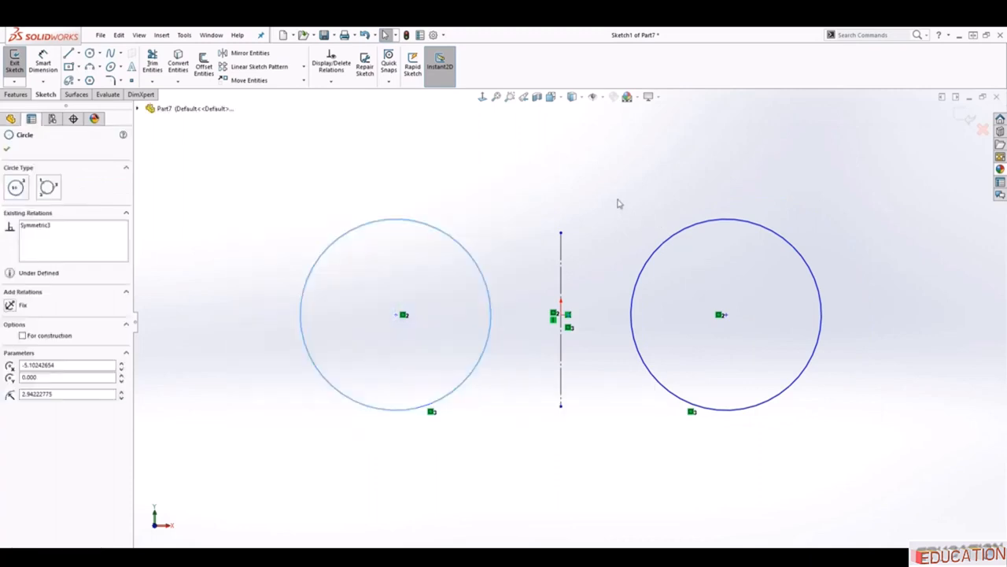
key(Delete)
drag(630, 163, 851, 434)
key(Delete)
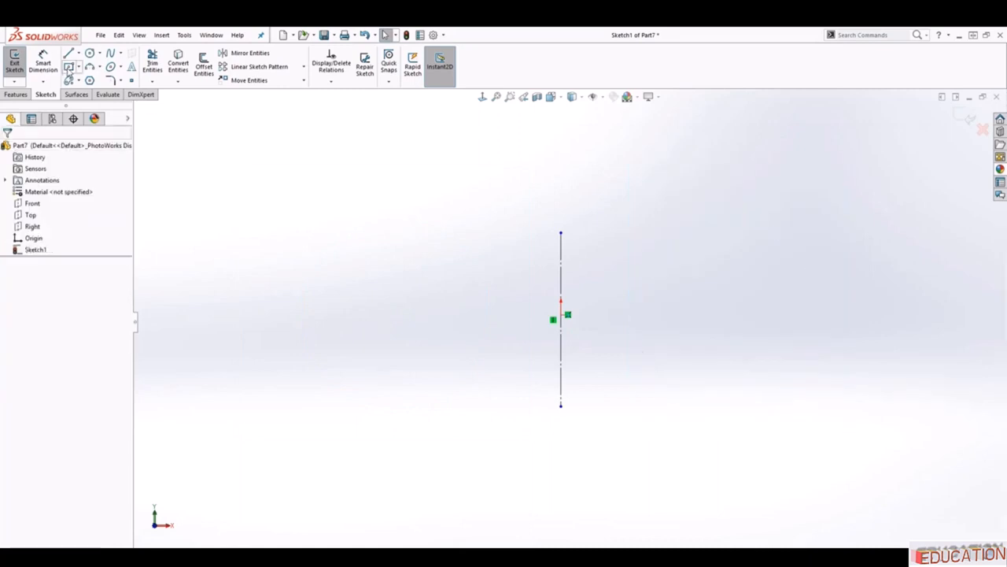
Step: Draw a center rectangle left of the construction line and move its centre level with the origin
click(68, 68)
click(315, 252)
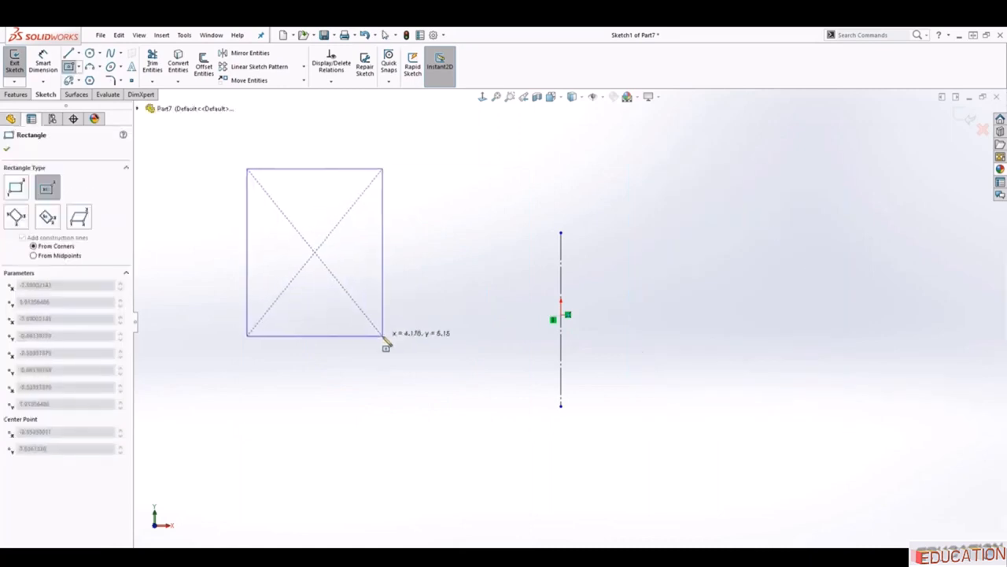
click(391, 345)
key(Escape)
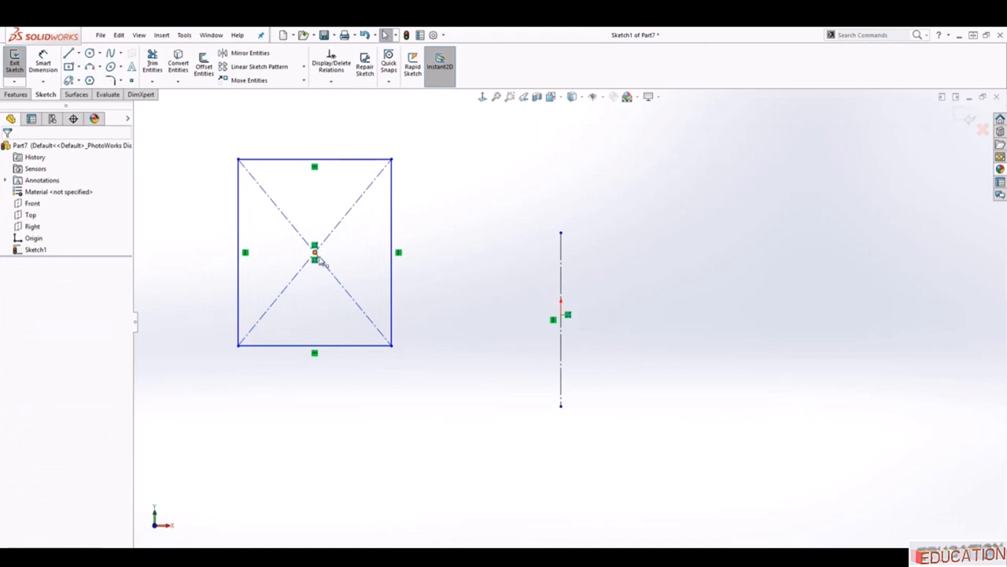
drag(318, 258, 346, 316)
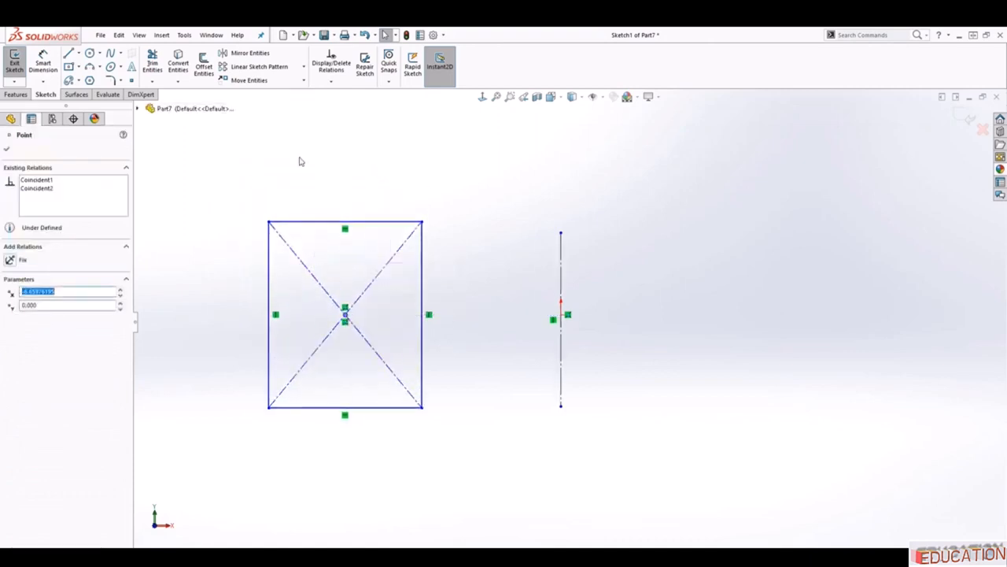
click(243, 240)
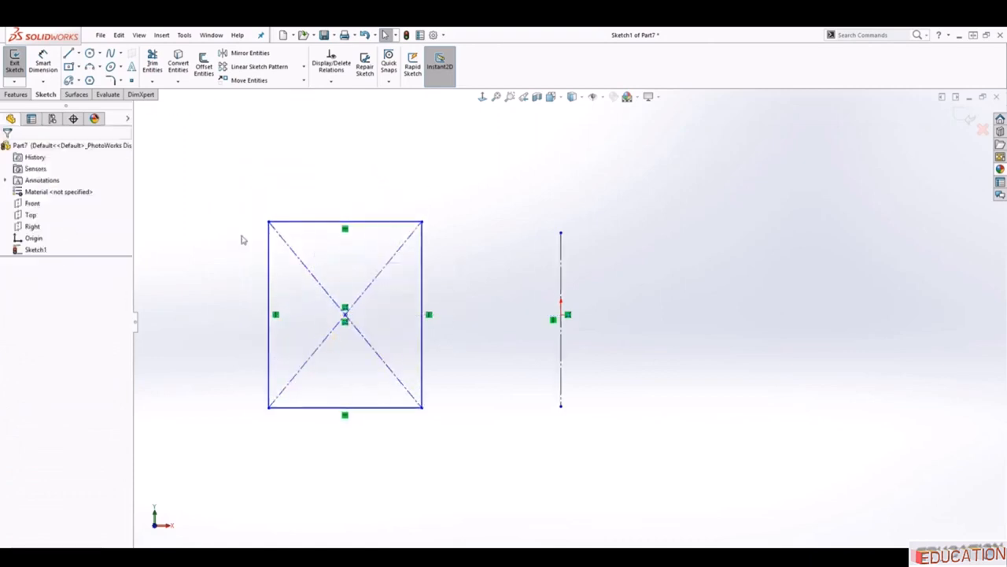
Step: Mirror the rectangle's four sides and both diagonals about the vertical construction line with Copy on
click(244, 54)
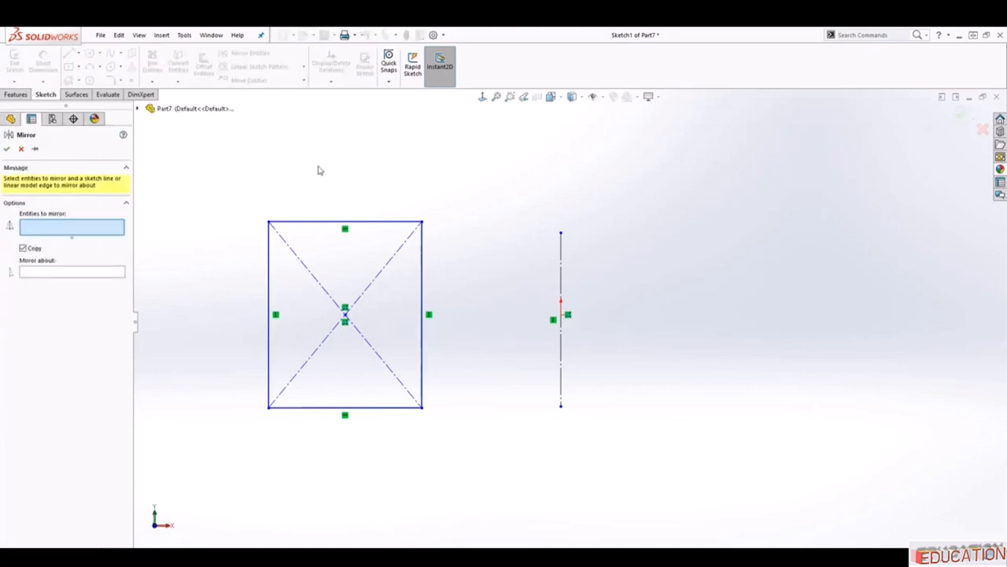
click(361, 223)
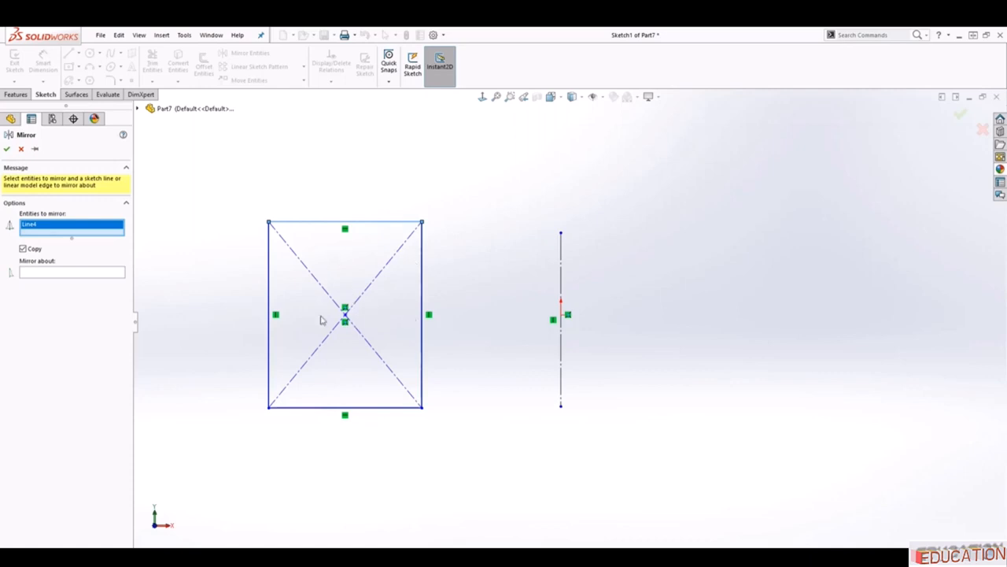
click(57, 274)
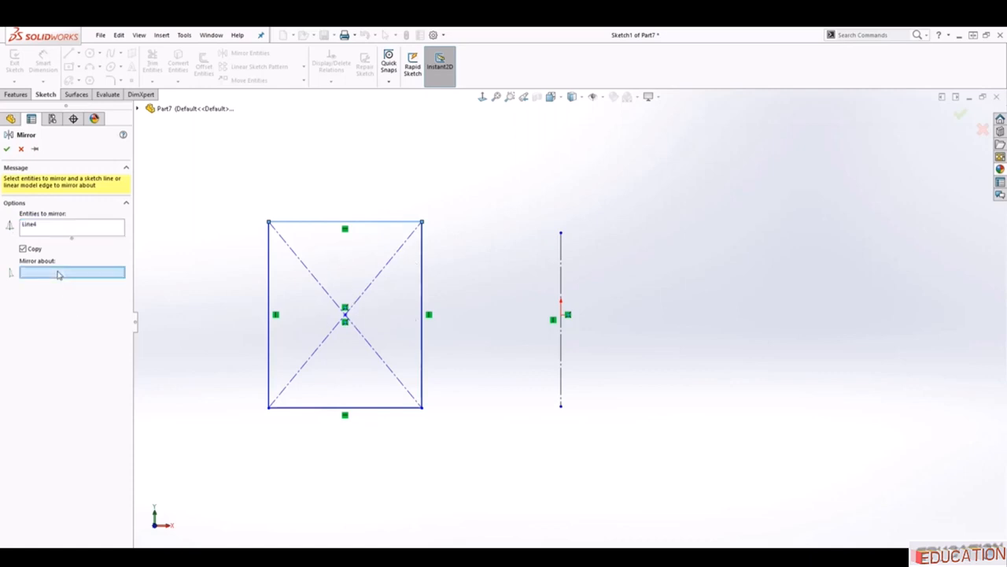
click(562, 302)
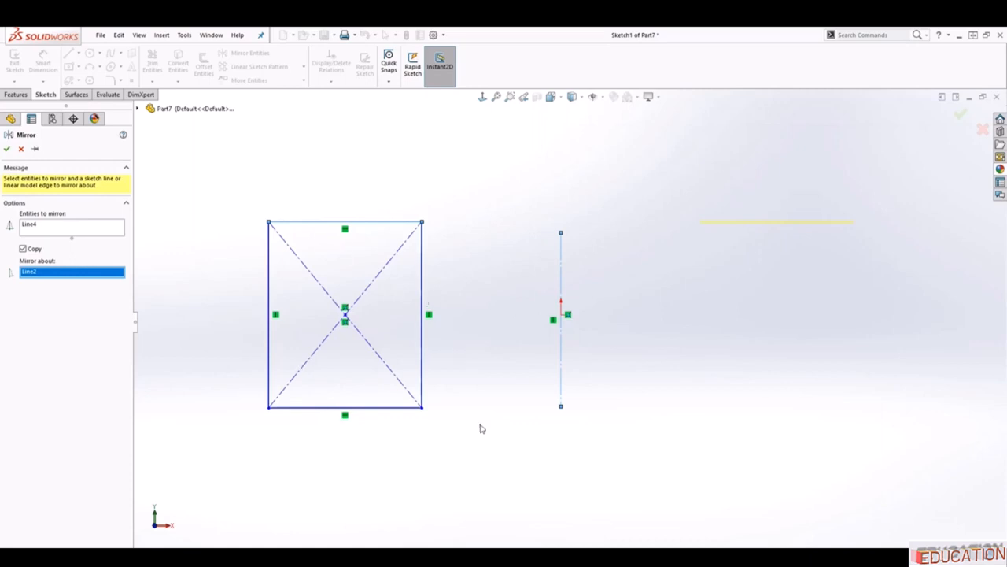
click(102, 228)
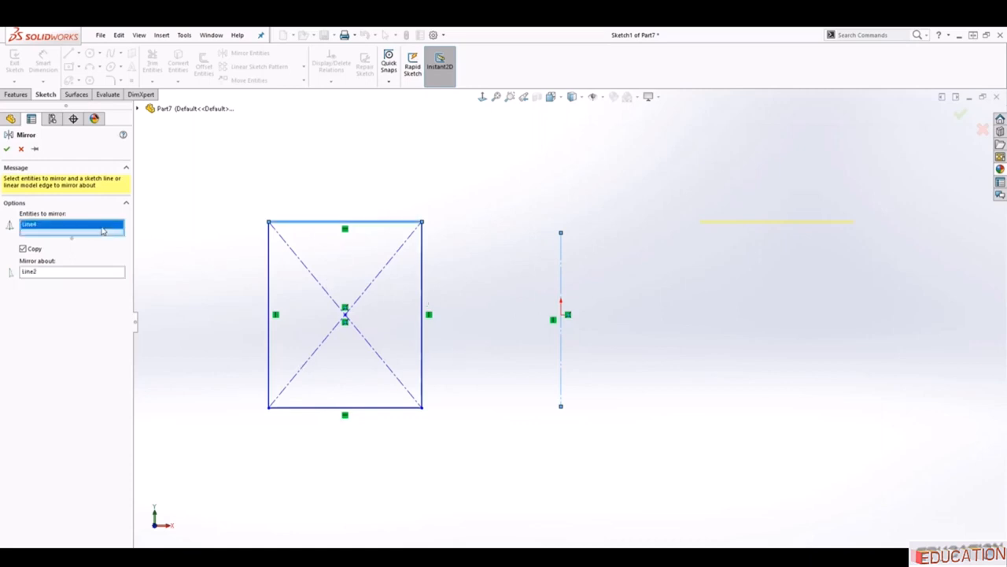
click(270, 252)
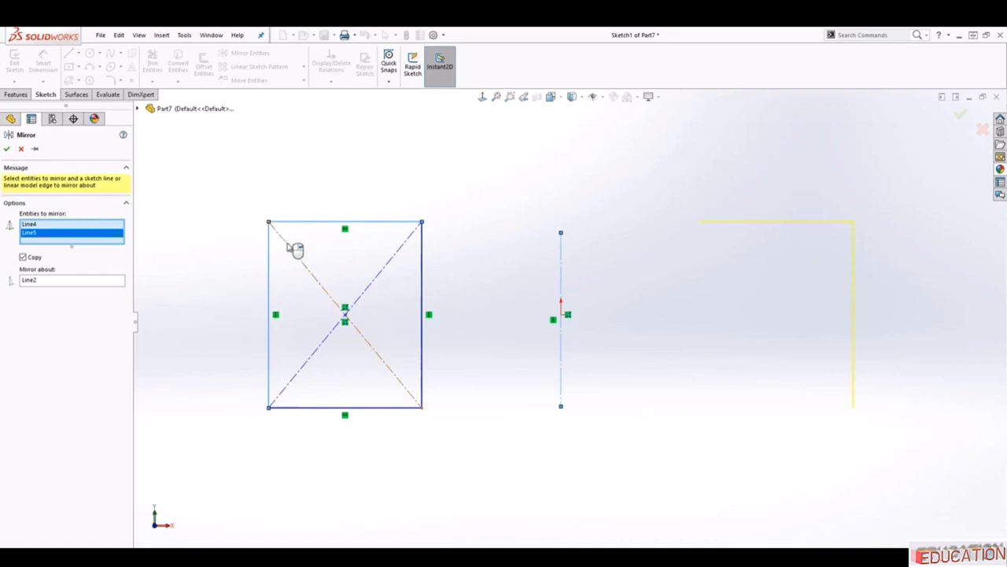
click(292, 249)
click(401, 260)
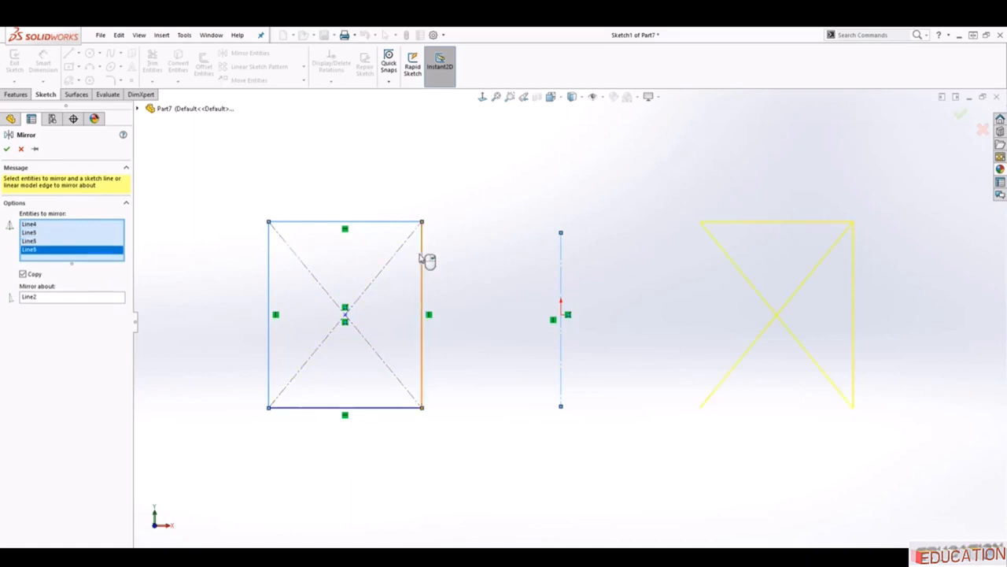
click(424, 264)
click(374, 407)
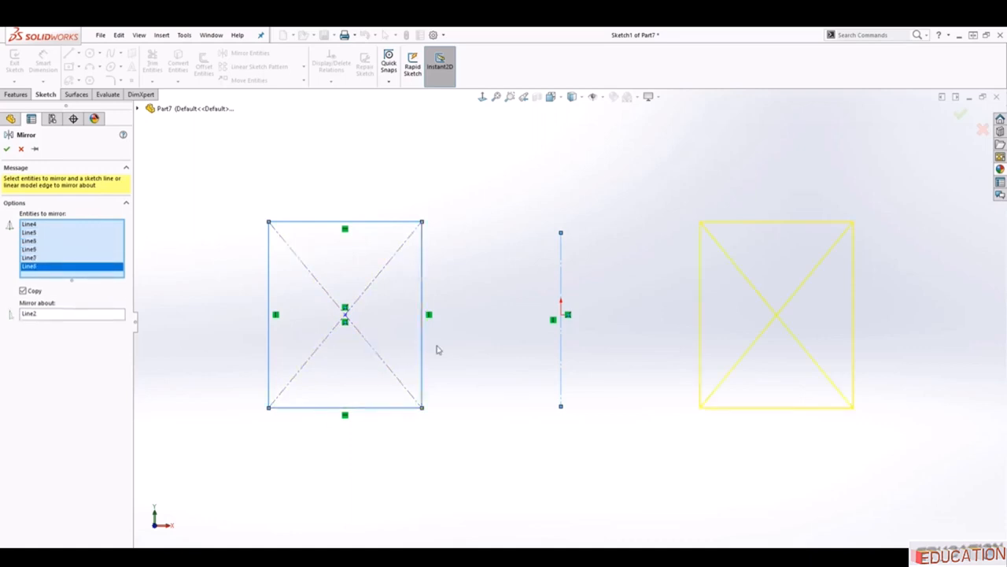
click(6, 148)
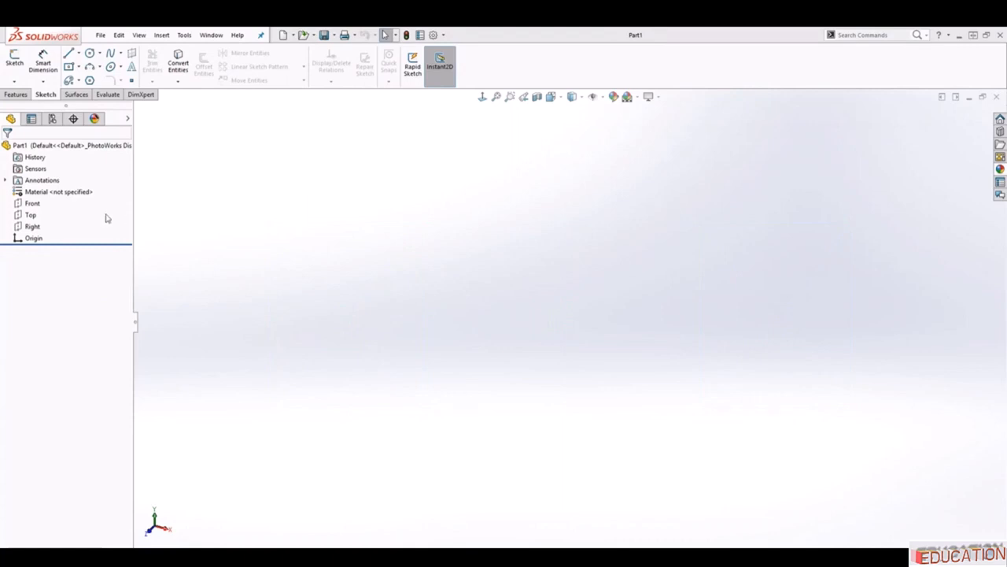
Step: Start a sketch on the Front plane of Part1 and draw a small circle above and left of the origin
click(32, 203)
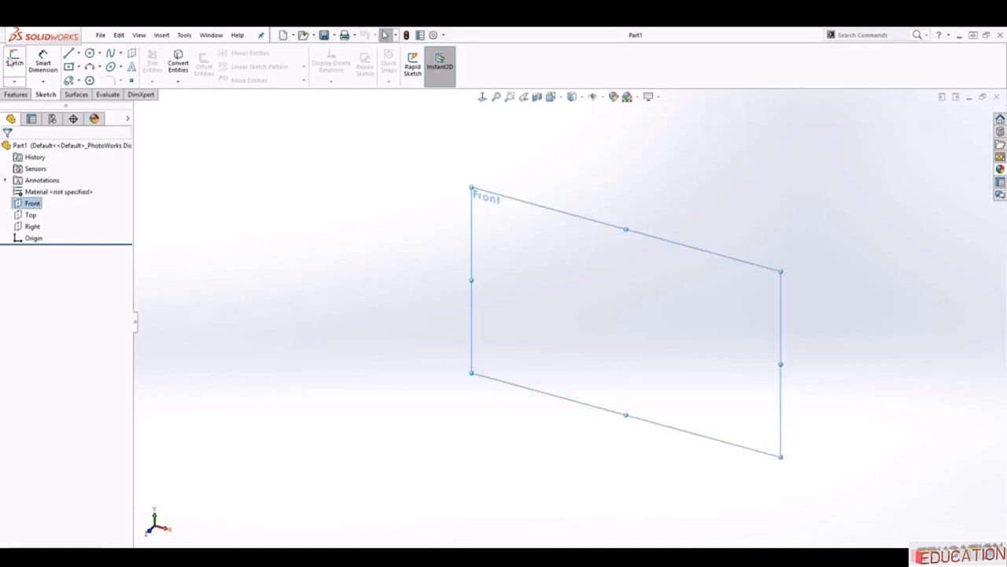
click(14, 59)
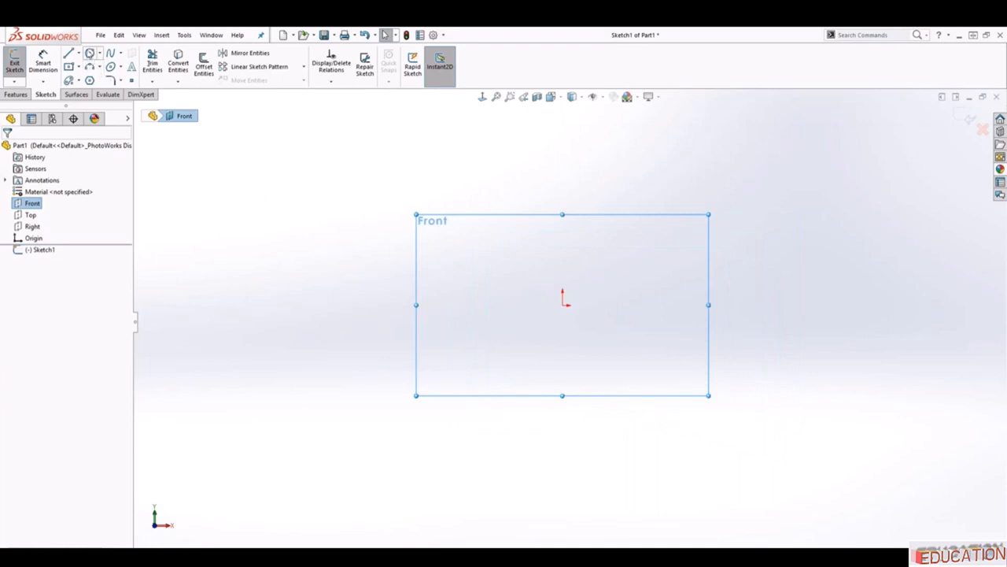
click(90, 53)
mouse_move(388, 243)
mouse_down()
mouse_move(417, 232)
mouse_move(414, 240)
mouse_up()
key(Escape)
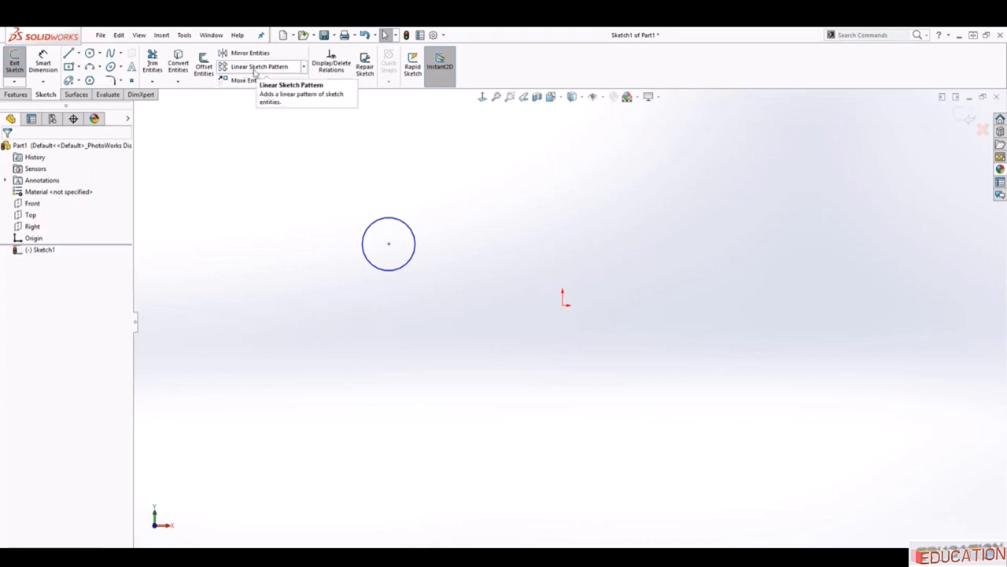
Step: Start a Linear Sketch Pattern of the circle along the X-axis with 5 instances
click(288, 73)
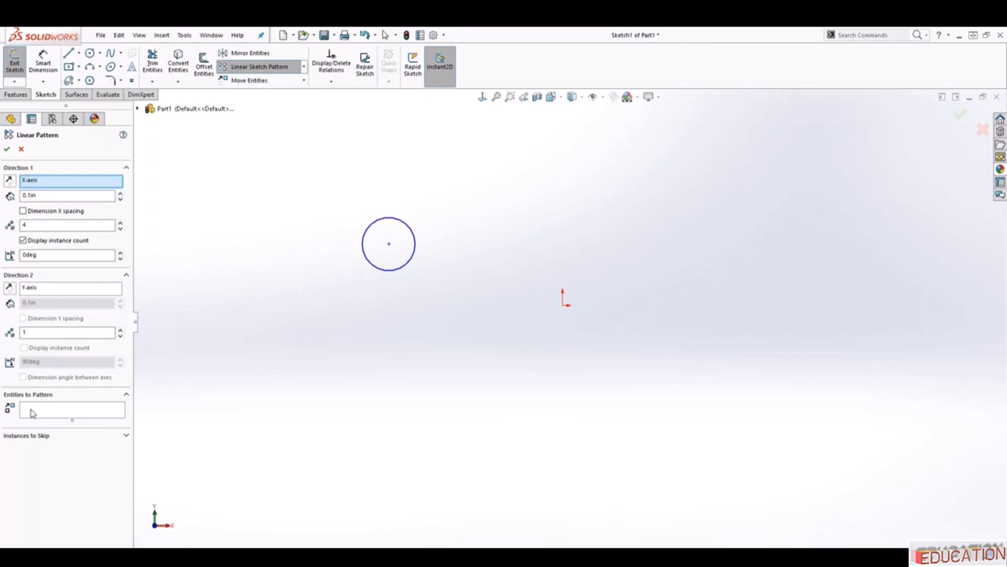
click(32, 413)
click(375, 268)
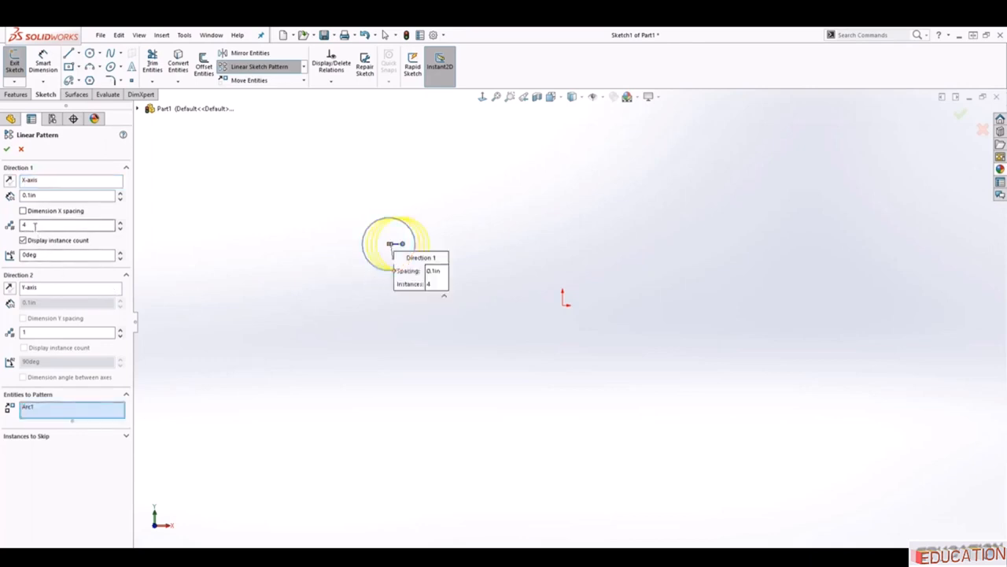
click(120, 223)
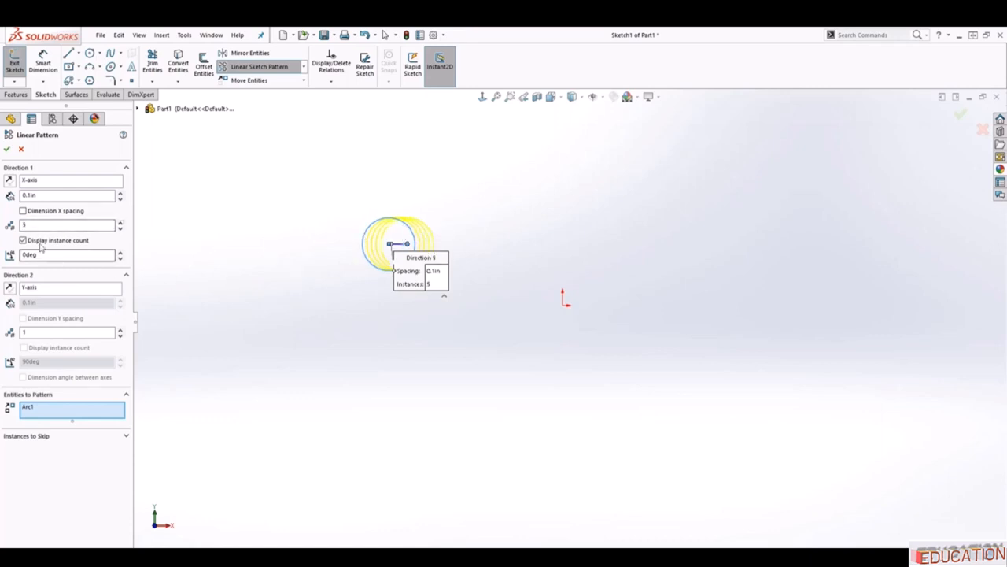
Step: Try spacings of 5 in and 1 in for the pattern's X direction, and set the spacing to 2 in
drag(44, 196, 9, 192)
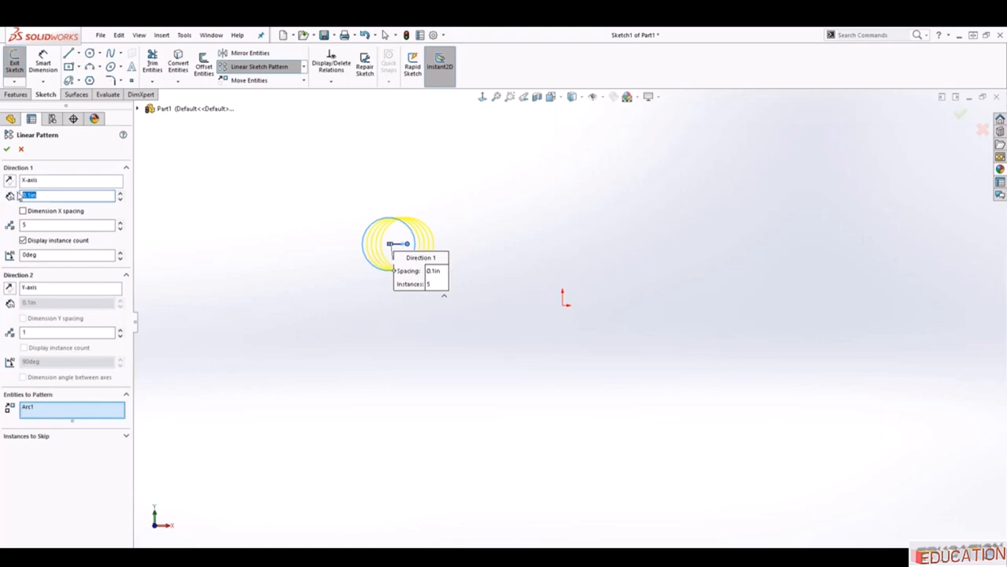
text(5)
key(Return)
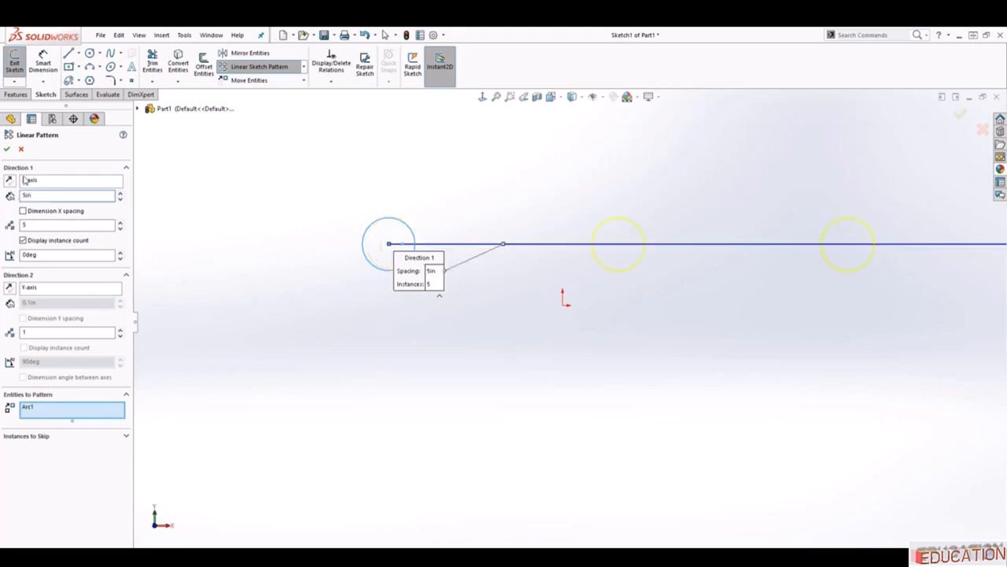
text(1)
key(Return)
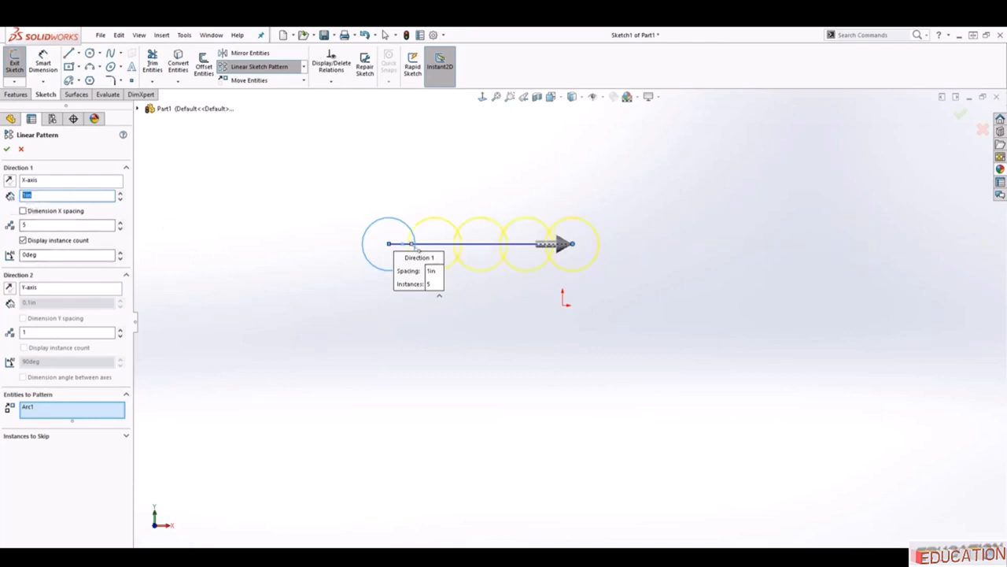
text(2)
key(Return)
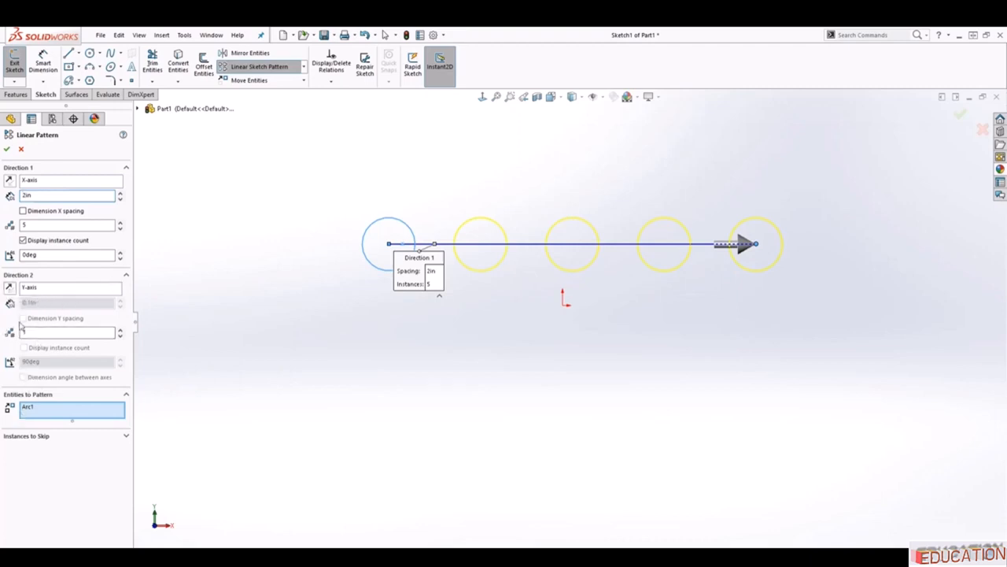
Step: Set the pattern's Y direction to 3 instances with a spacing of 2 in
click(121, 331)
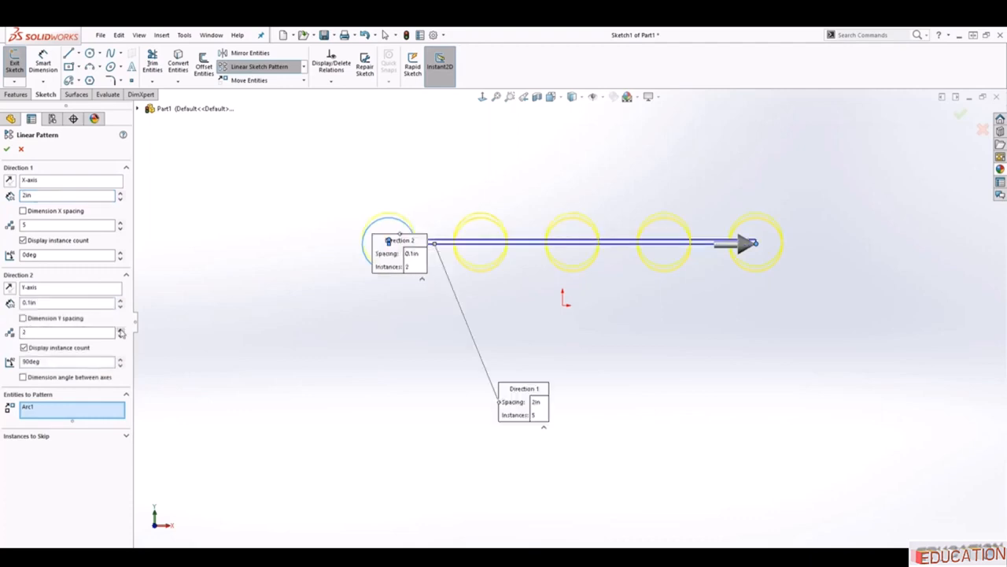
click(121, 330)
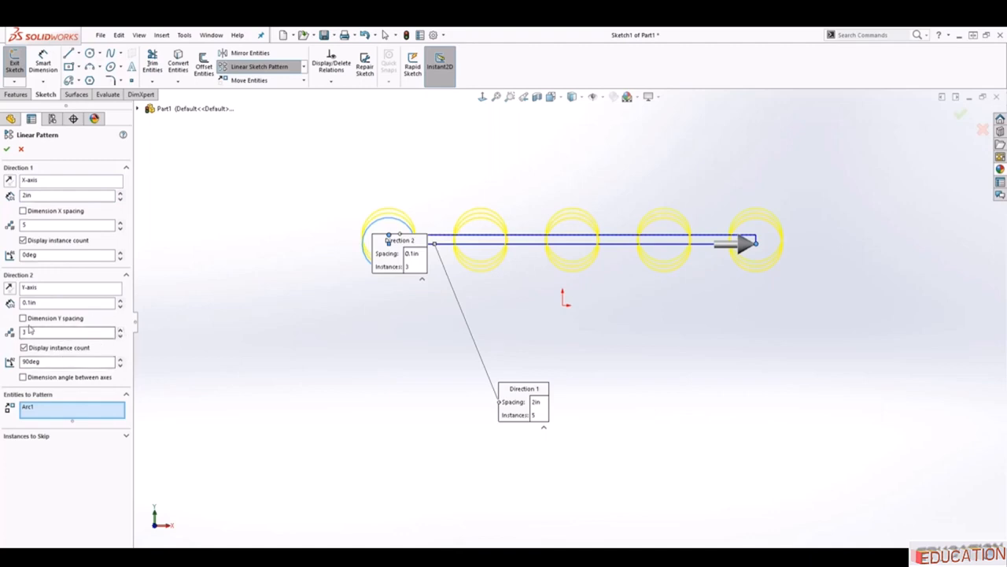
double_click(44, 302)
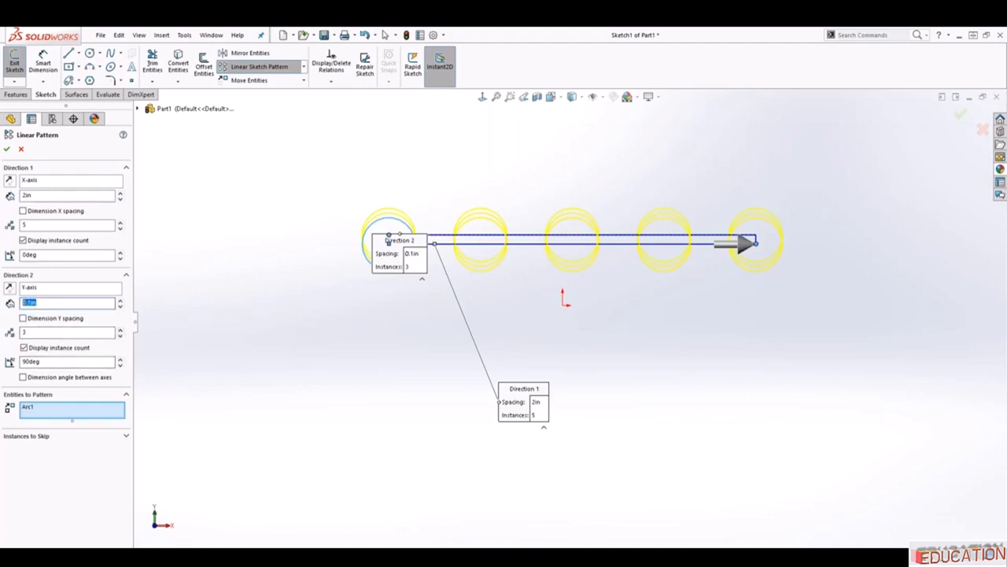
text(2in)
scroll(499, 411, up, 5)
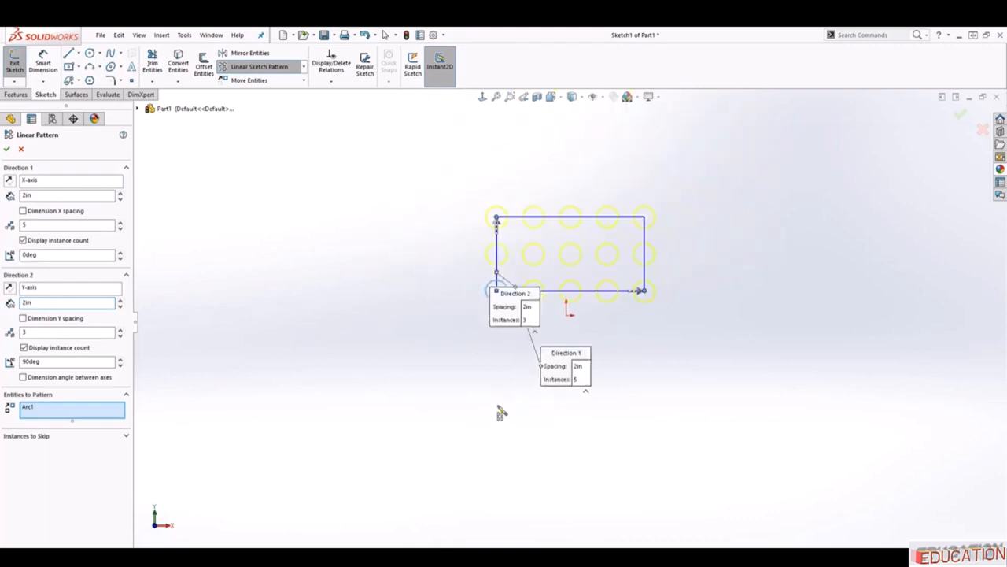
scroll(605, 243, down, 4)
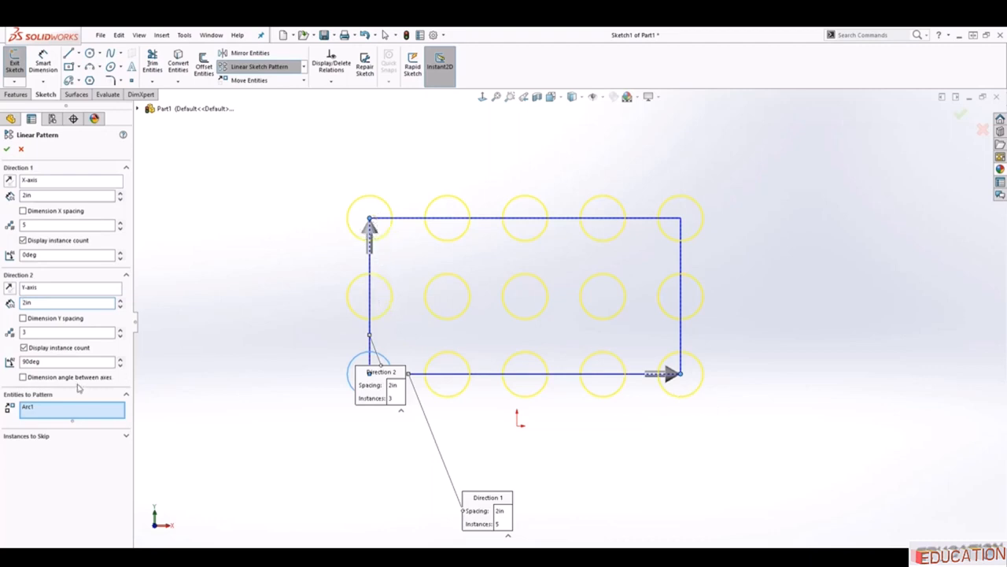
Step: Skip pattern instances (2,2), (3,3), (5,3) and (4,1), counted column then row from the seed circle, and accept the linear pattern
click(38, 437)
click(55, 460)
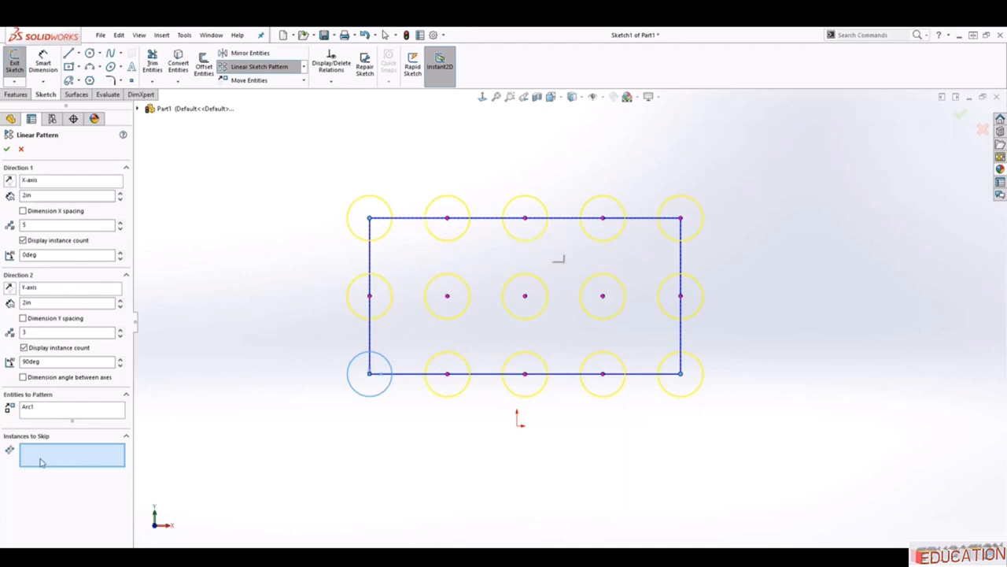
click(447, 296)
click(531, 228)
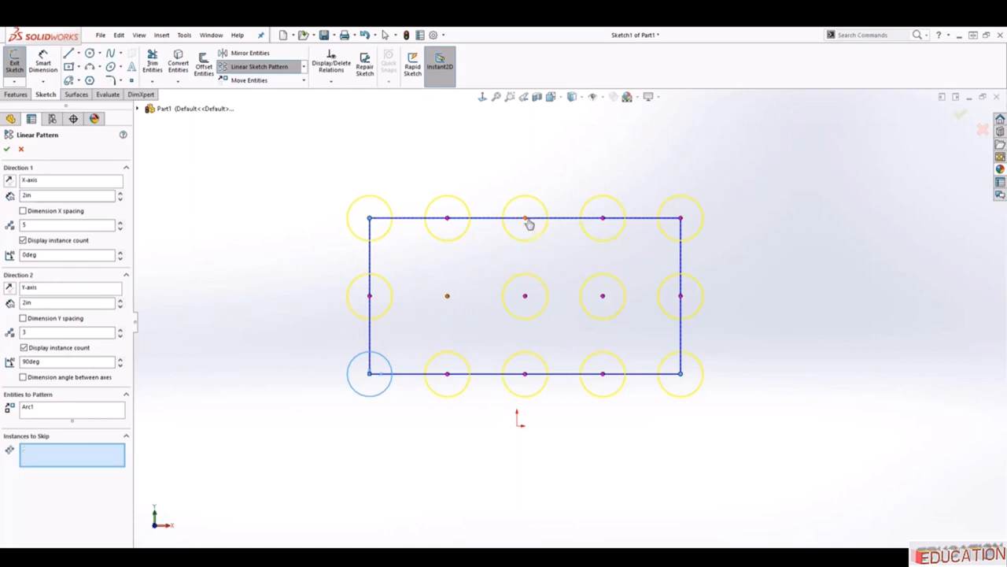
click(682, 223)
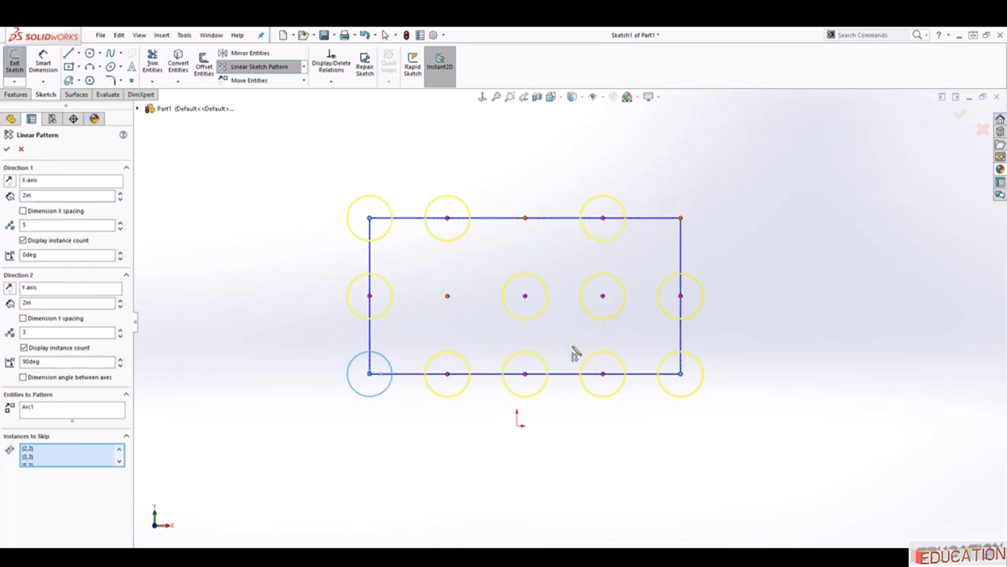
click(605, 375)
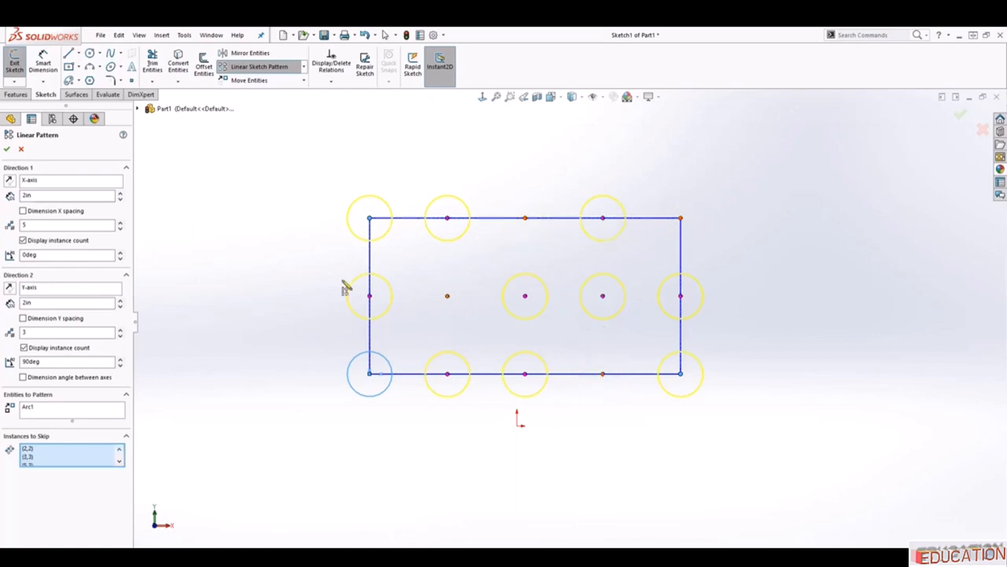
click(7, 149)
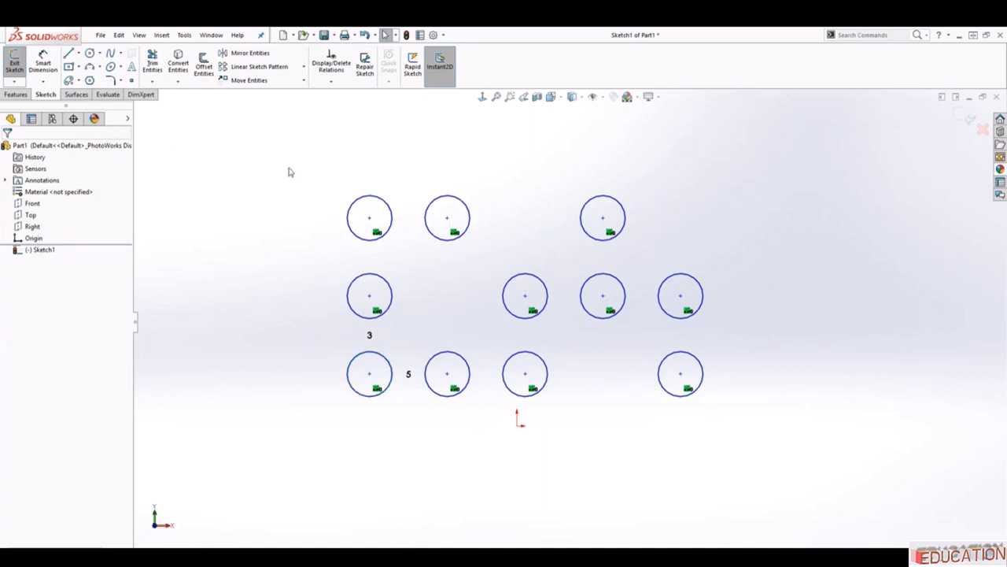
Step: Delete all the patterned circles from the sketch
mouse_move(288, 172)
mouse_down()
mouse_move(739, 346)
mouse_move(810, 441)
mouse_up()
click(811, 440)
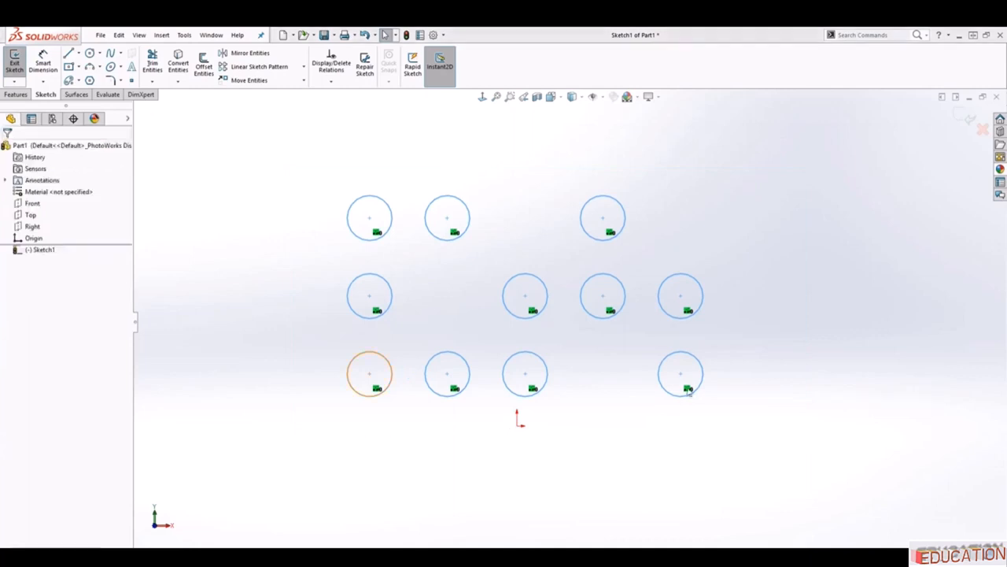
key(Delete)
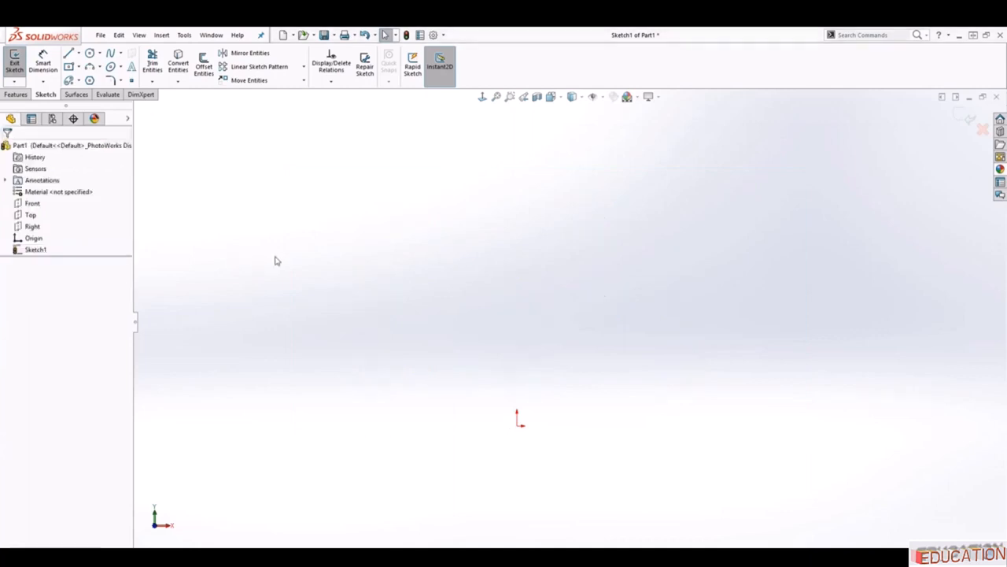
Step: Draw a circle with a radius of about 0.49 in above and left of the origin
click(89, 53)
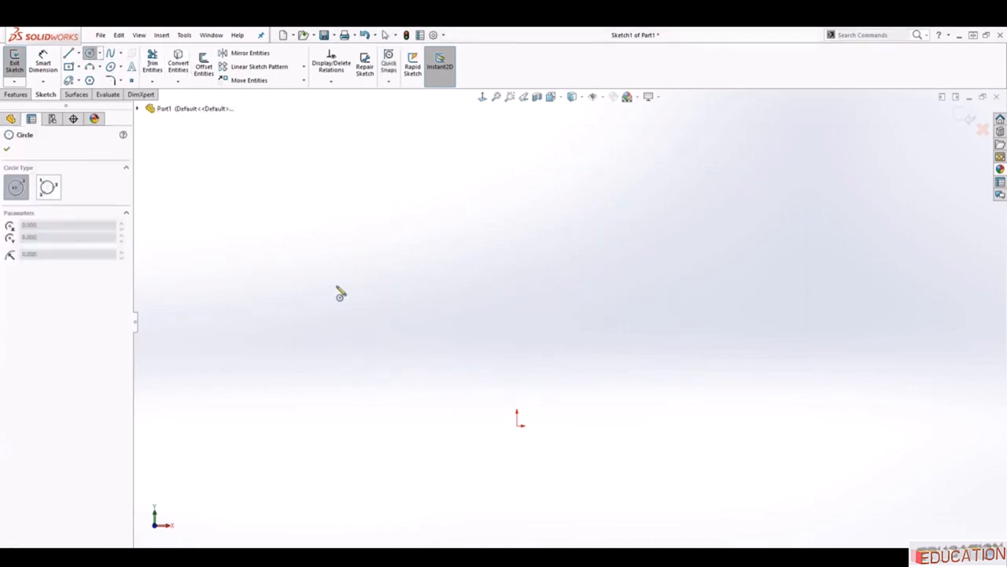
click(337, 284)
click(352, 279)
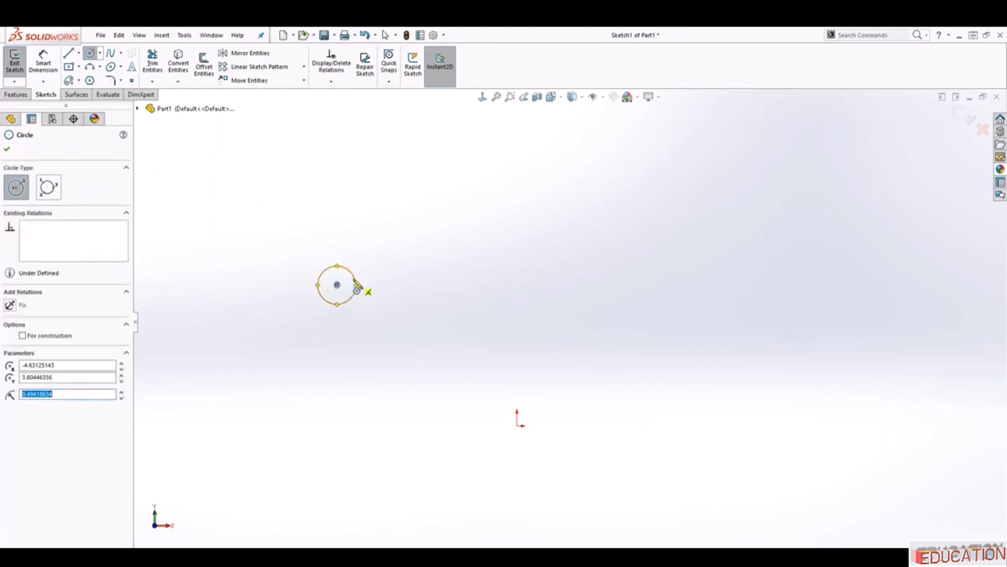
key(Escape)
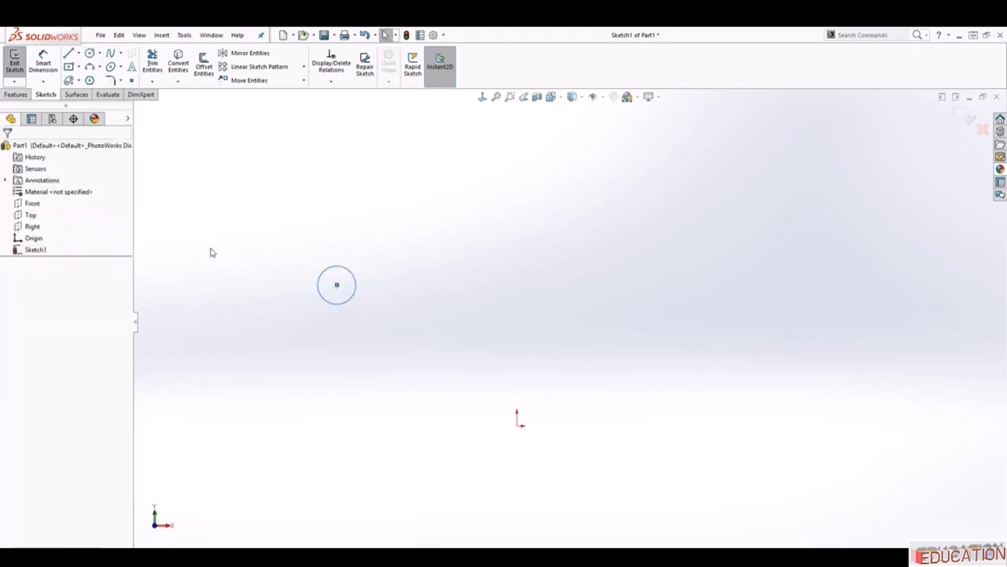
click(304, 71)
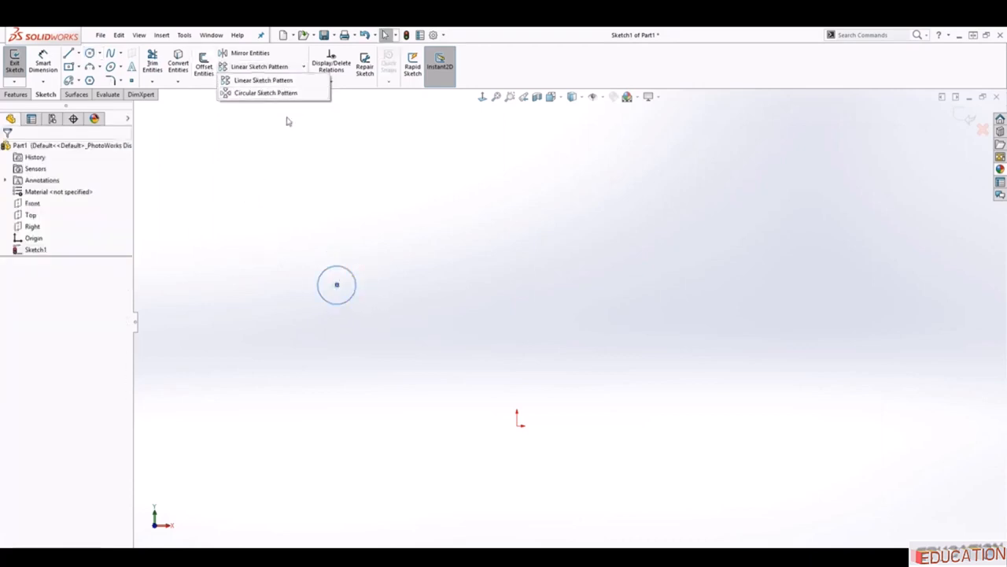
click(247, 92)
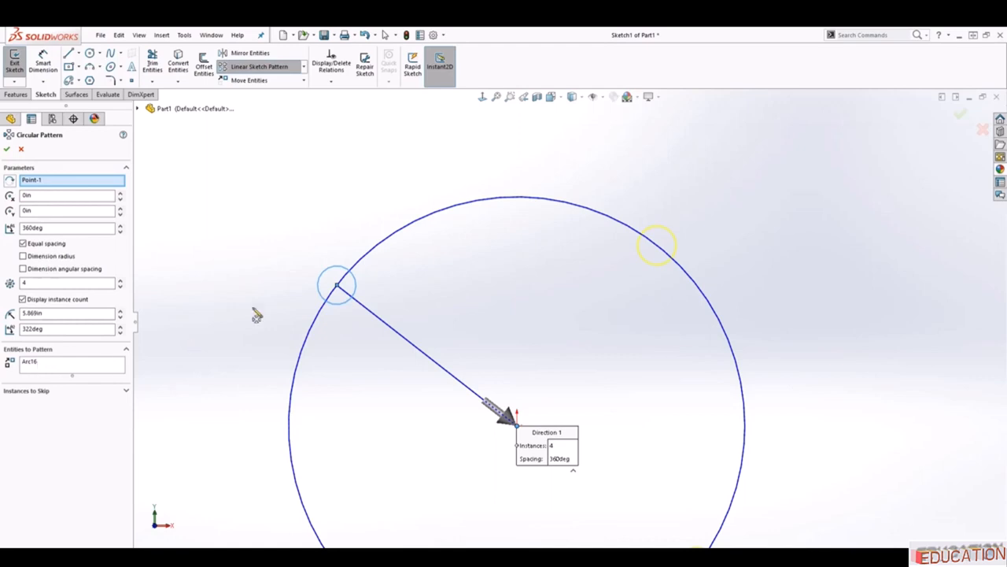
key(Escape)
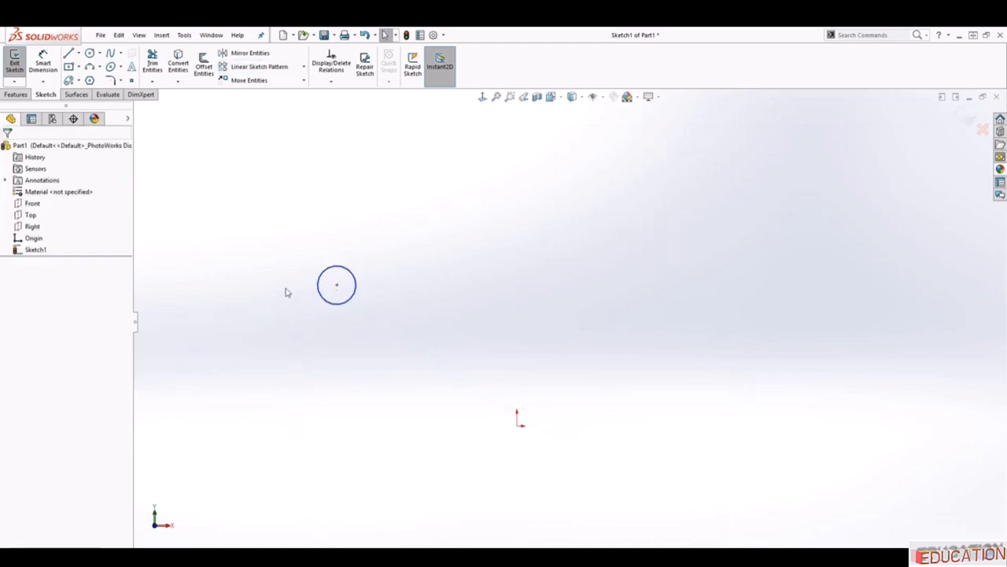
Step: Start a Circular Sketch Pattern with the small circle as the entity to pattern
click(304, 68)
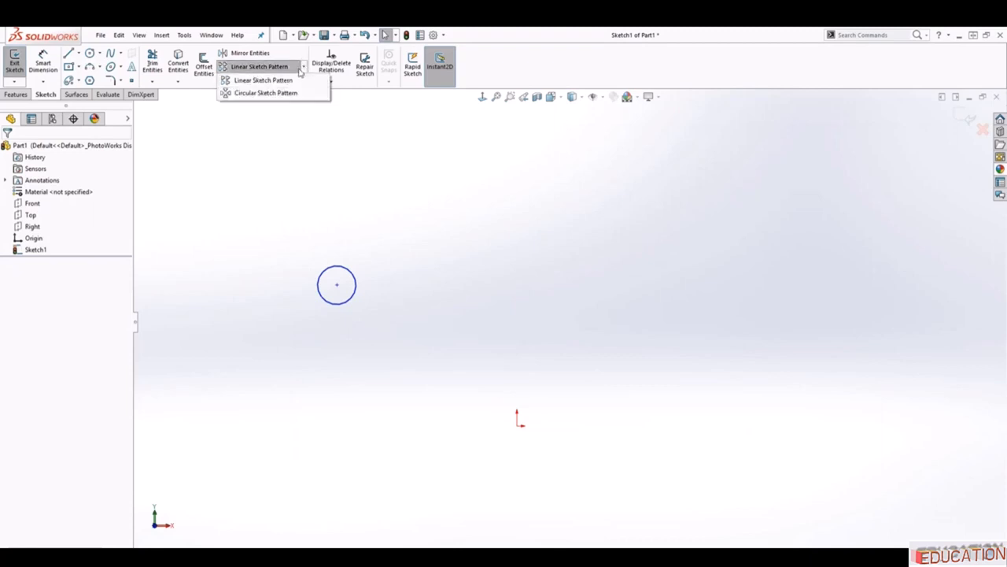
click(266, 93)
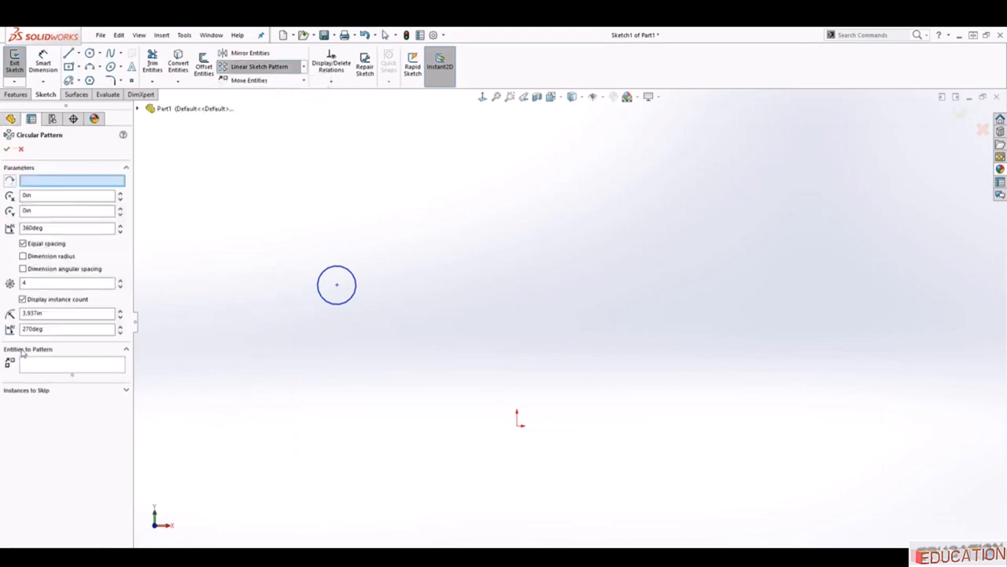
click(41, 365)
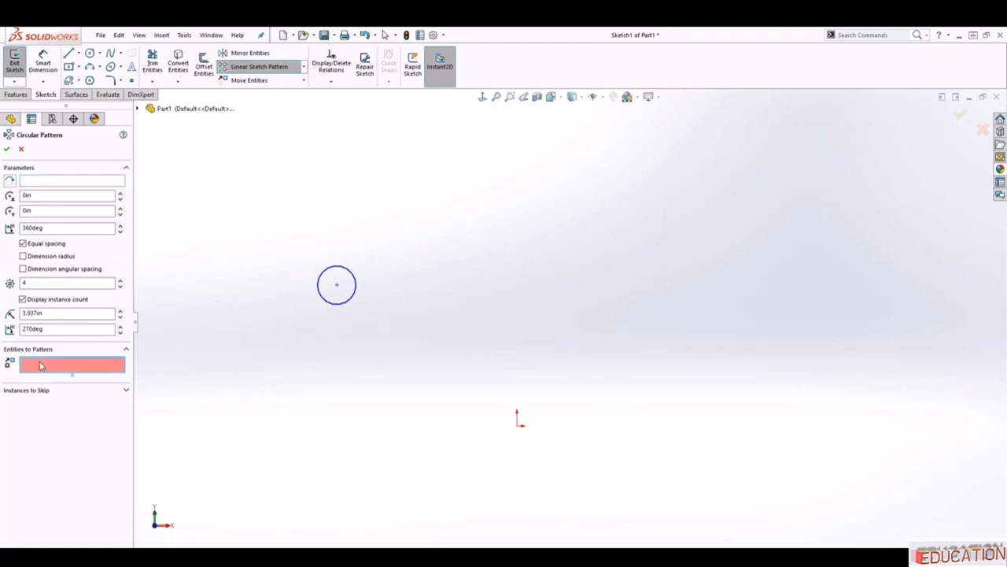
click(346, 271)
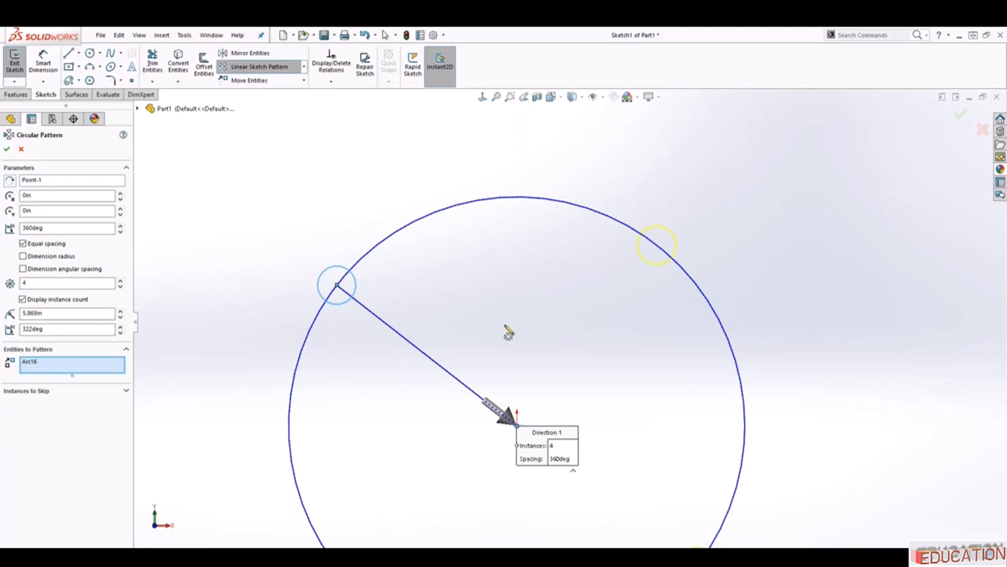
scroll(510, 330, down, 2)
scroll(594, 405, up, 2)
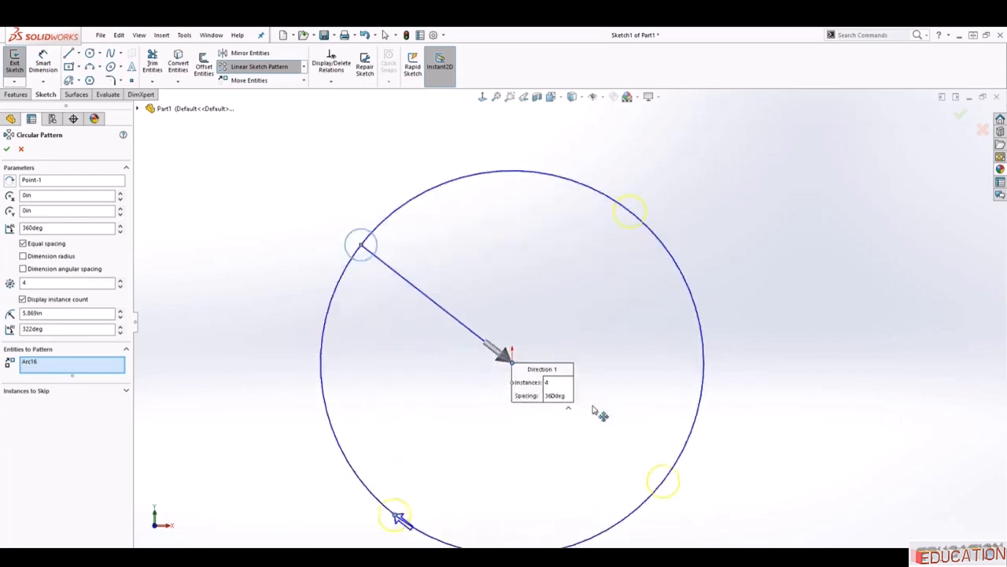
scroll(598, 413, down, 1)
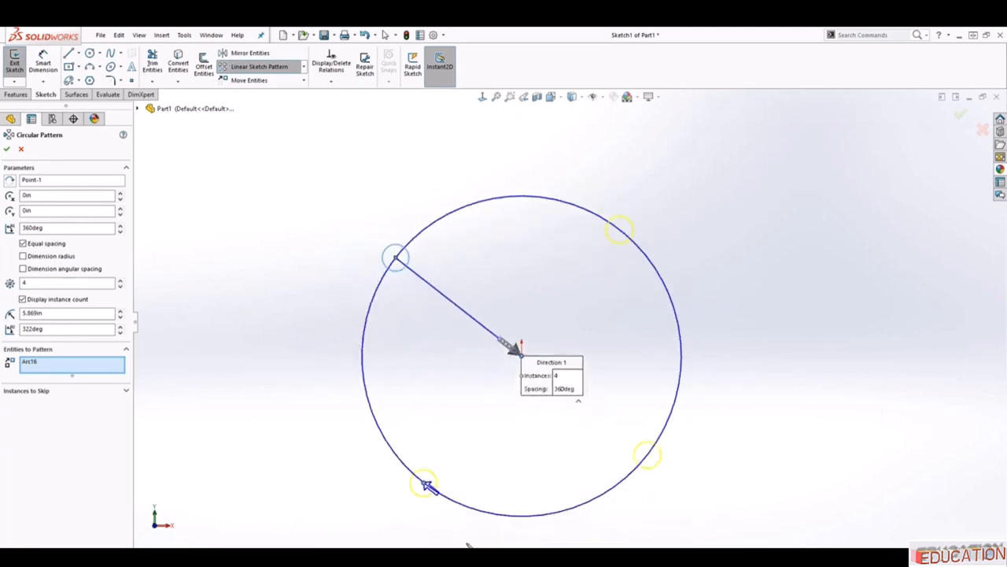
Step: Set the circular pattern's radius to 6 in
double_click(47, 314)
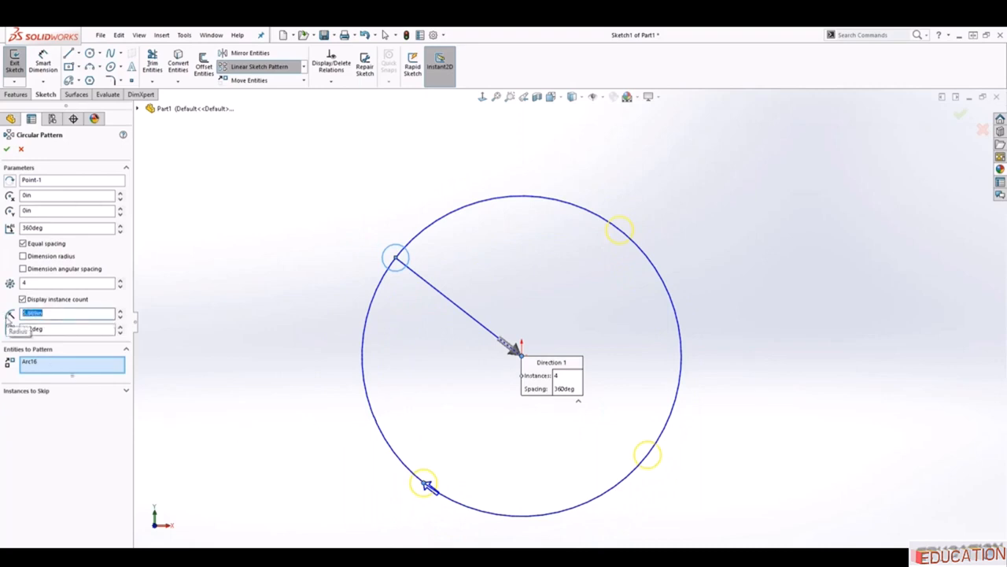
text(6)
key(Return)
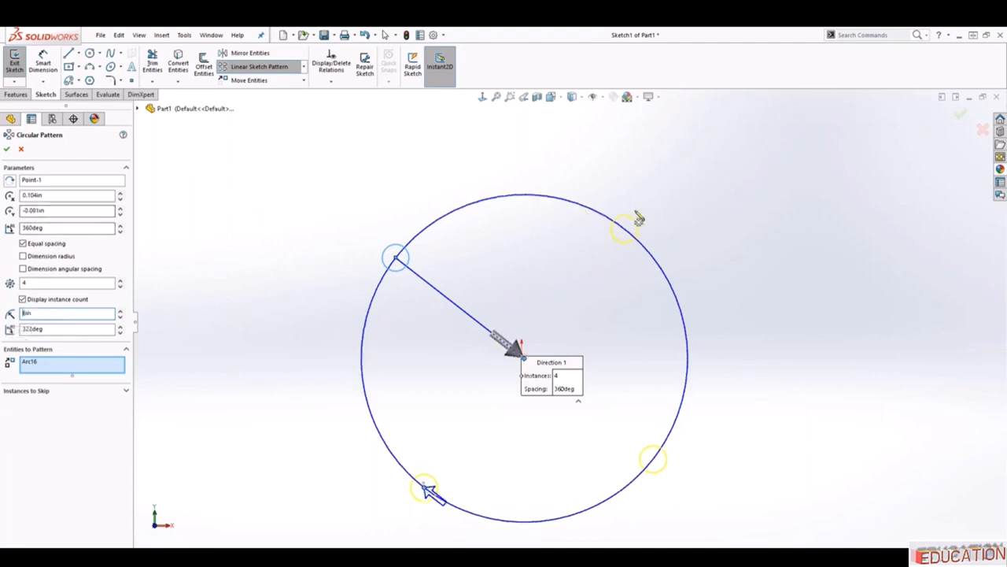
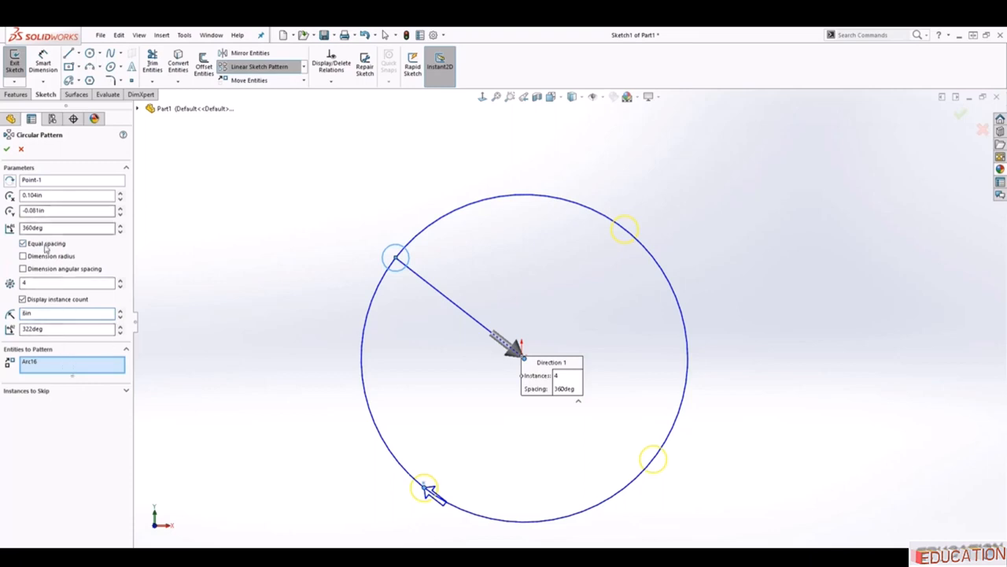
Step: Increase the circular pattern's instance count to 16
click(121, 280)
click(121, 280)
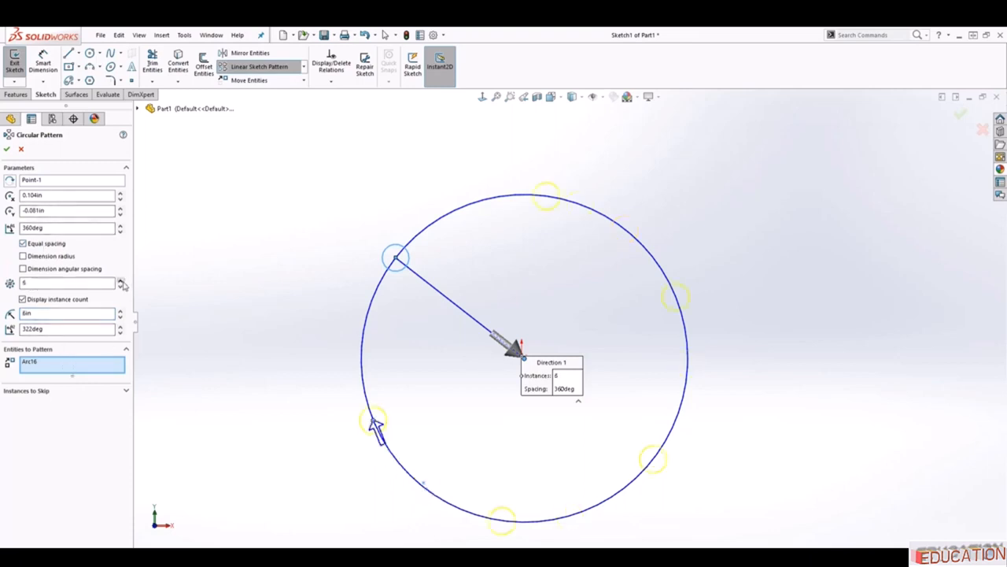
click(120, 280)
click(120, 280)
click(121, 281)
click(121, 280)
click(121, 281)
click(121, 281)
click(121, 281)
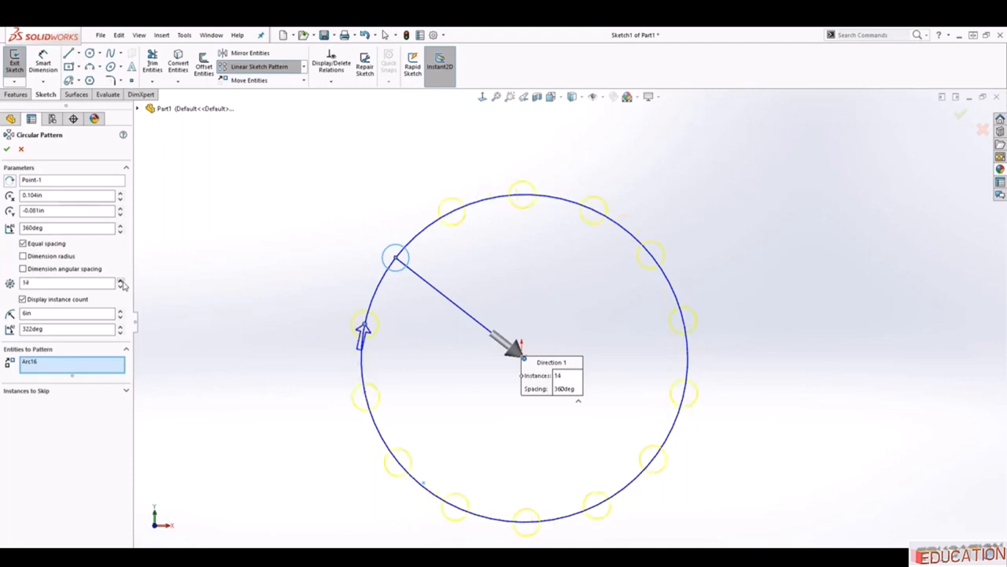
click(121, 281)
click(121, 281)
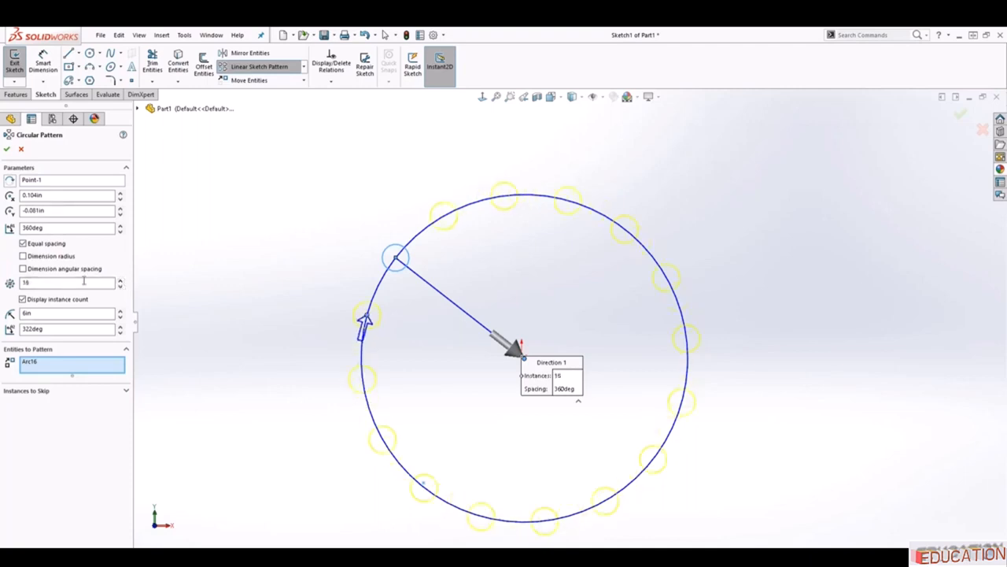
Step: Skip instances 2, 15 and 7 of the circular pattern and accept it
click(33, 392)
click(38, 408)
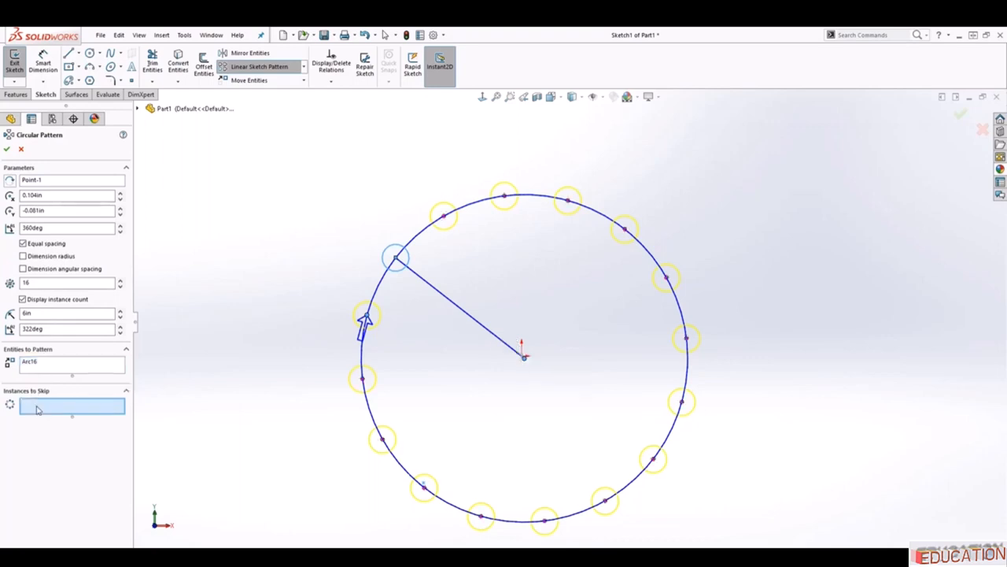
click(444, 217)
click(362, 381)
click(690, 343)
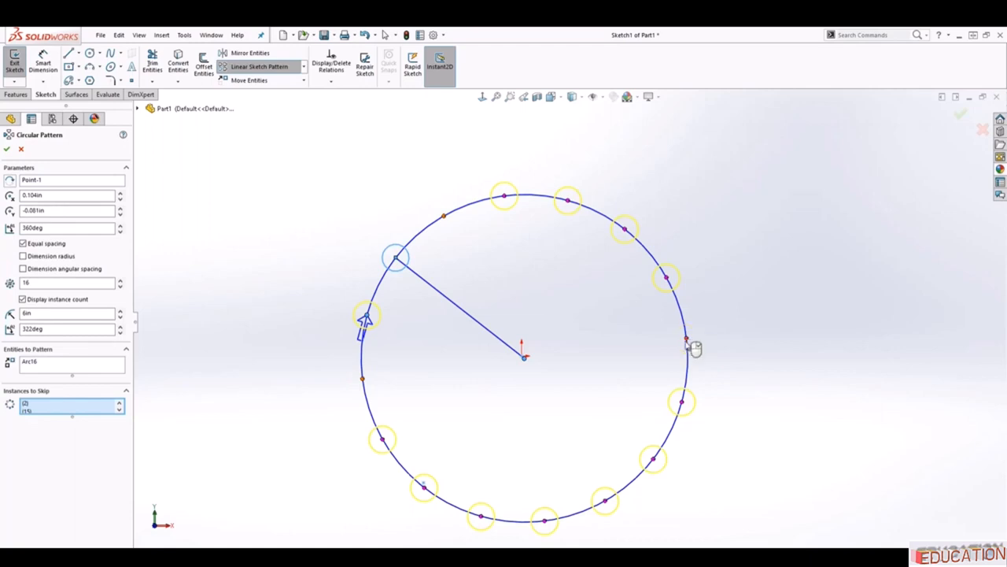
click(7, 149)
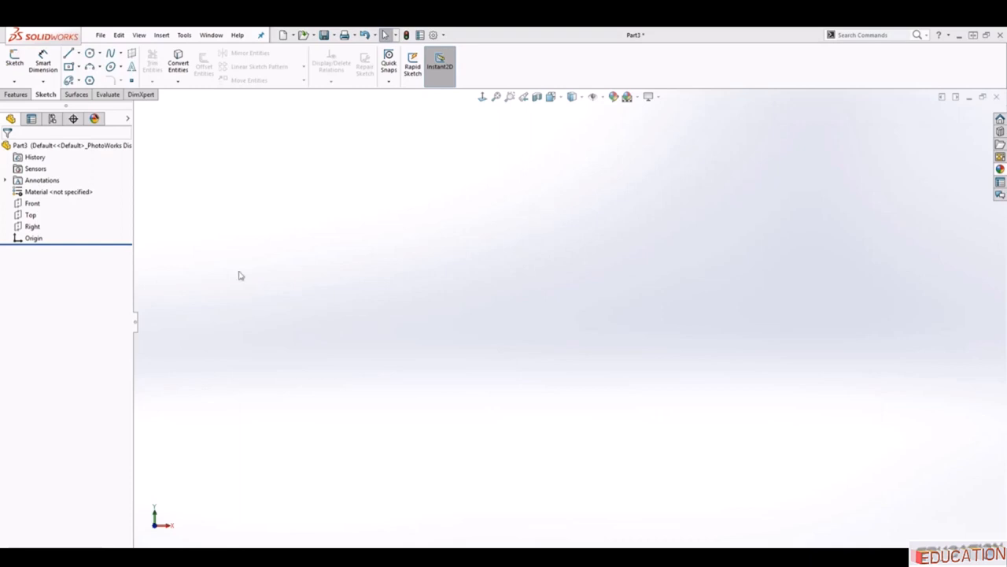
Step: Start a sketch on the Front plane and draw a center rectangle about 2.6 in wide to the upper left of the origin
click(32, 203)
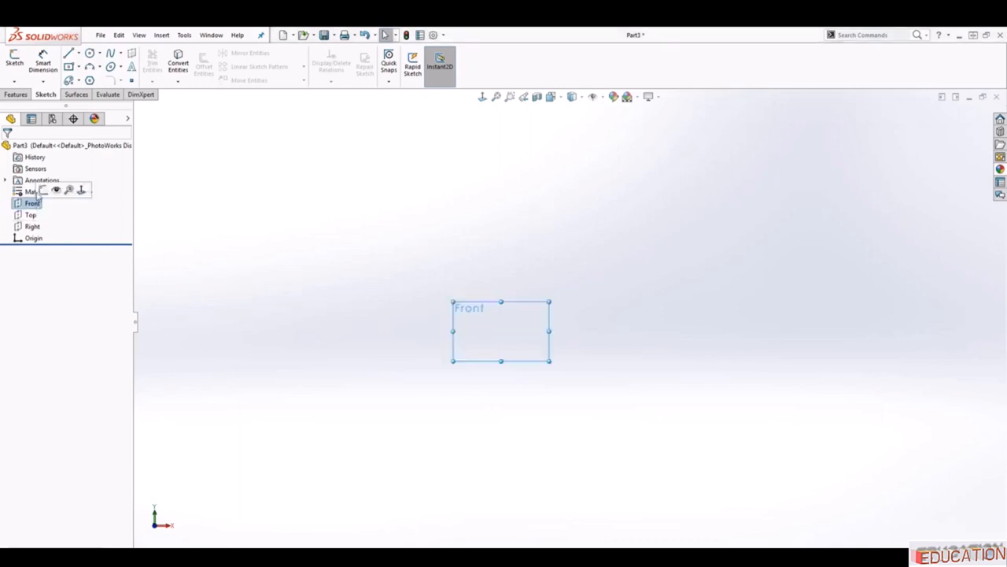
click(14, 58)
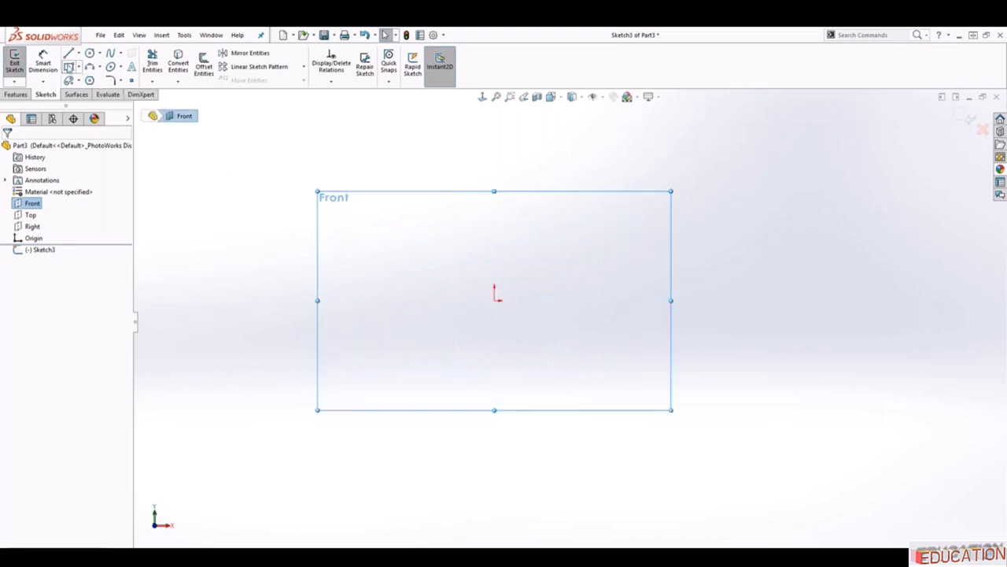
click(68, 68)
click(264, 160)
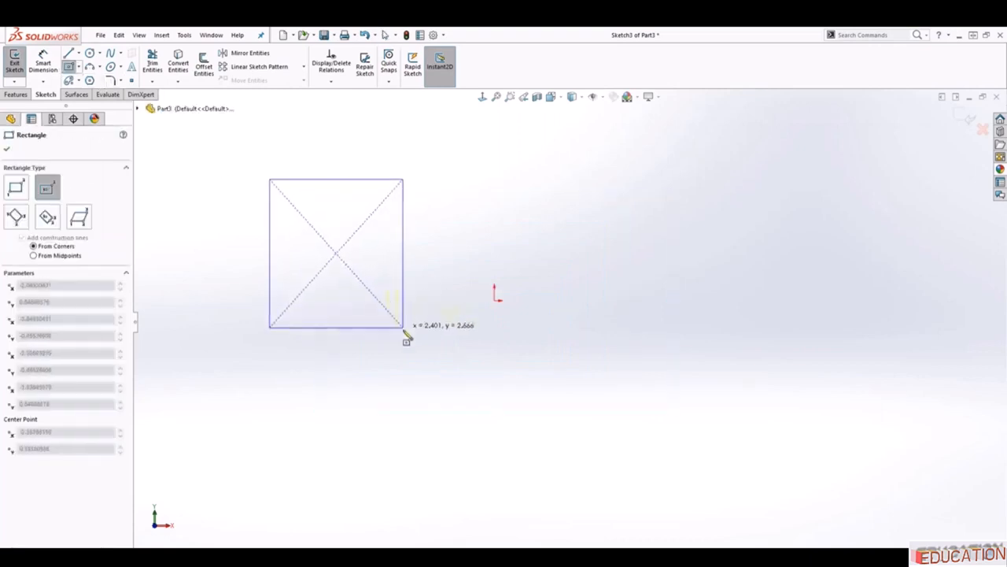
click(408, 347)
key(Escape)
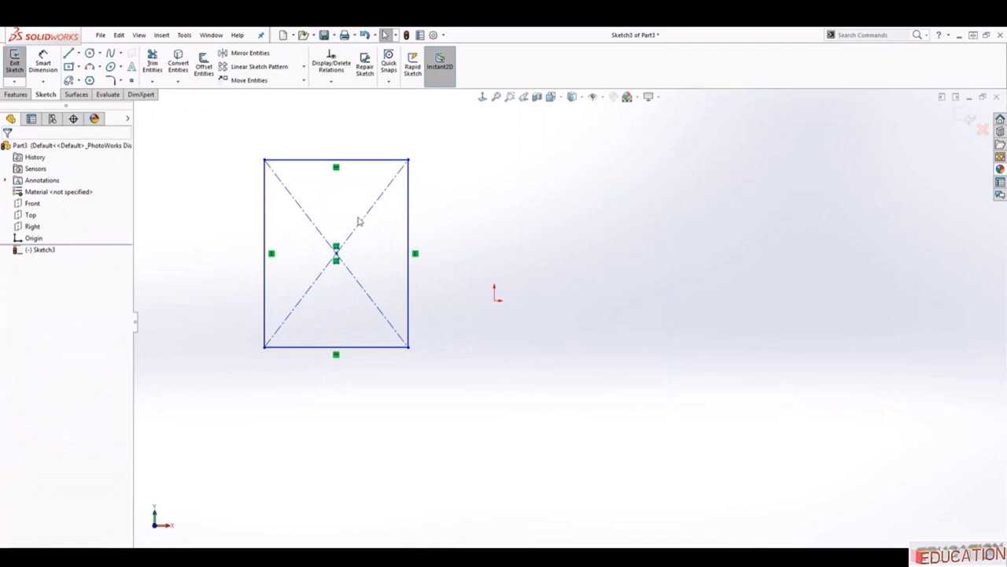
Step: Dimension the rectangle's top edge and set its width to 3 in
scroll(358, 221, up, 2)
scroll(362, 242, down, 2)
click(44, 63)
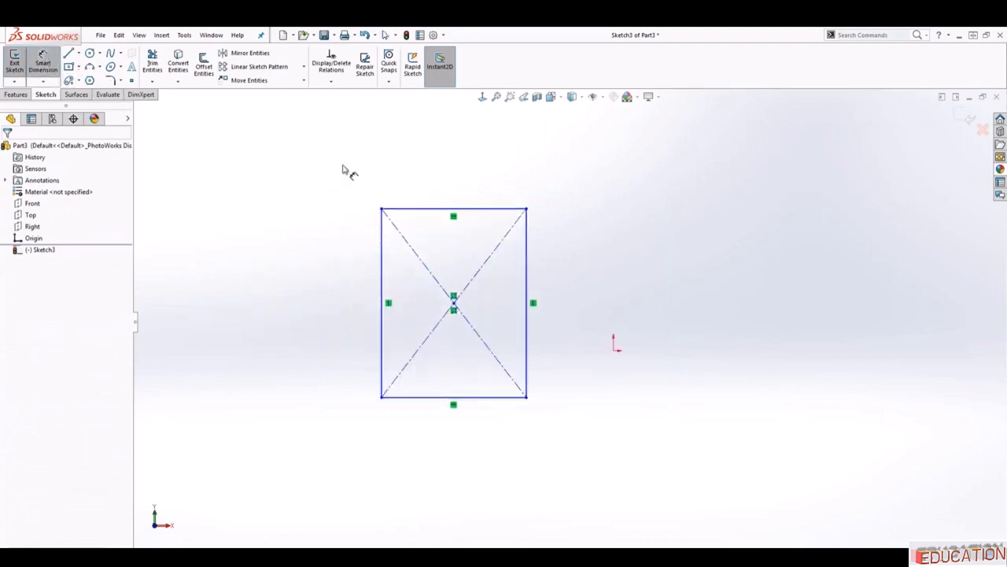
click(427, 209)
click(426, 155)
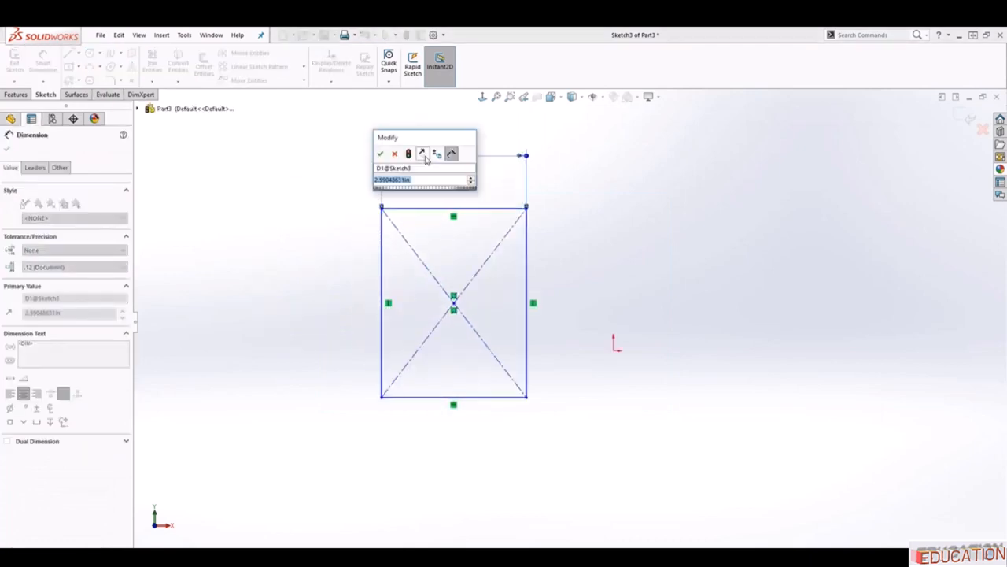
text(3)
key(Return)
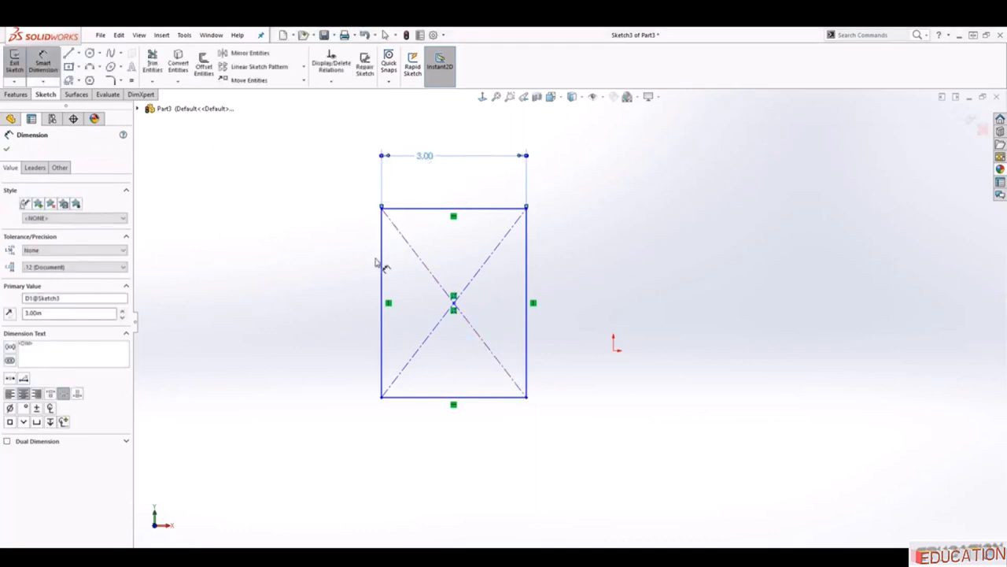
Step: Dimension the rectangle's left edge and set its height to 3 in
click(382, 263)
click(333, 269)
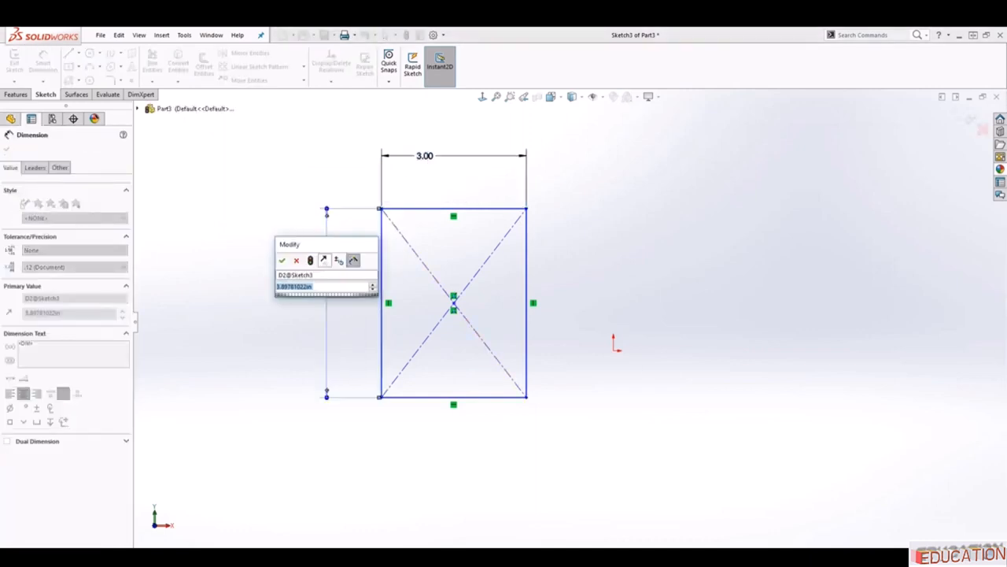
text(3)
key(Return)
key(Escape)
scroll(601, 333, down, 1)
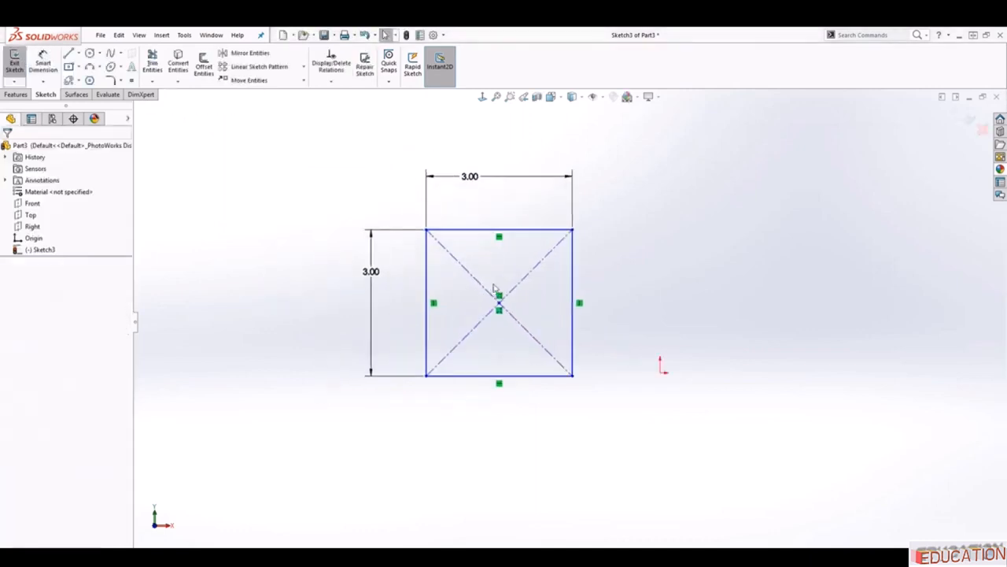
scroll(592, 308, down, 1)
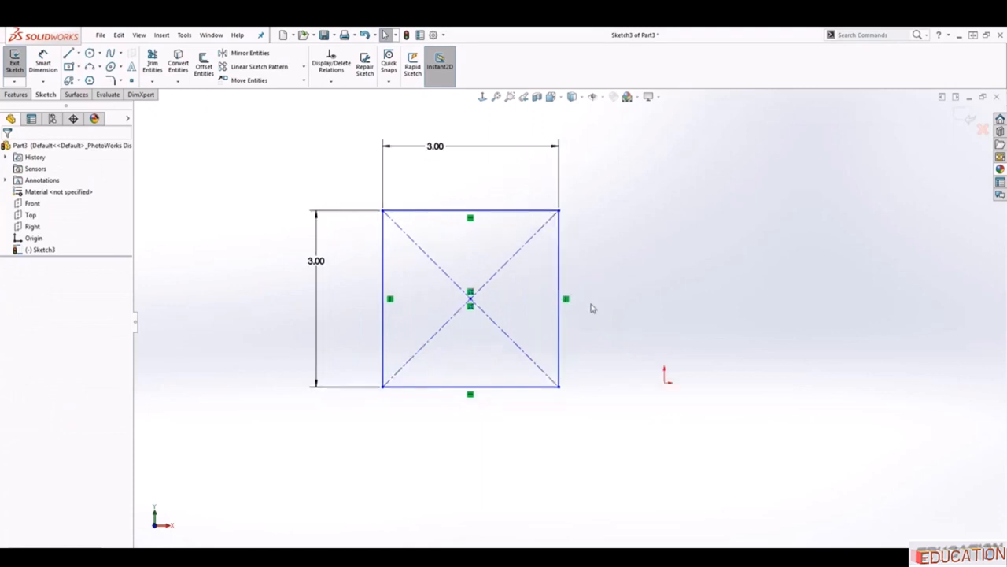
Step: Move the whole square with Move Entities, taking its lower-left corner to a spot just right of the origin and level with it
click(251, 81)
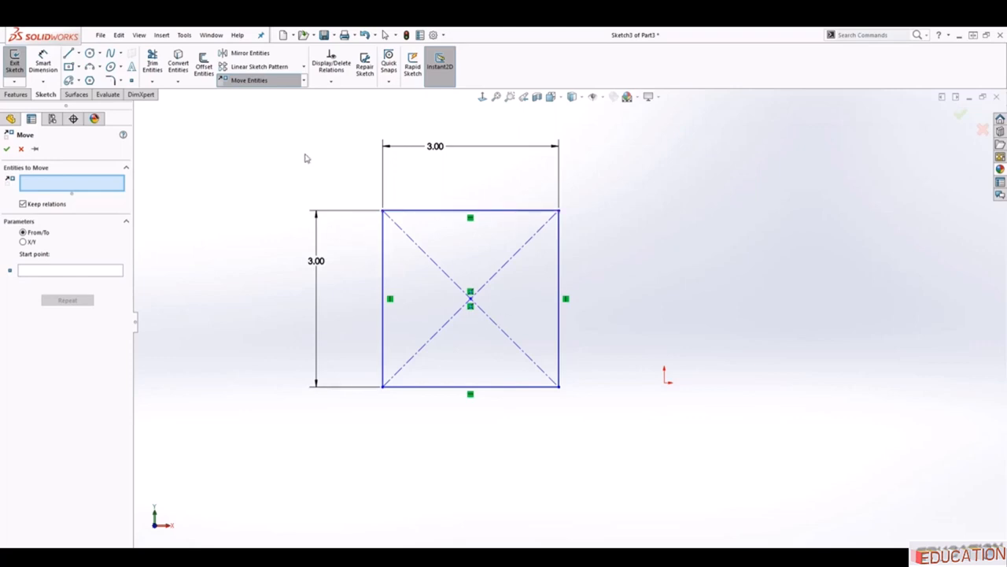
mouse_move(304, 154)
mouse_down()
mouse_move(493, 336)
mouse_move(618, 430)
mouse_up()
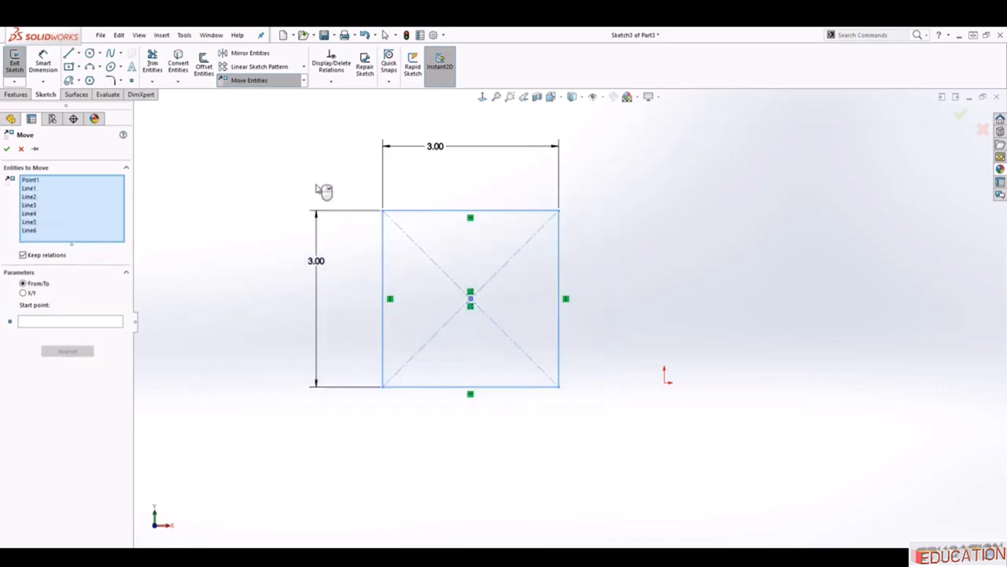
mouse_move(308, 163)
mouse_down()
mouse_move(451, 284)
mouse_move(313, 181)
mouse_move(620, 415)
mouse_up()
click(31, 322)
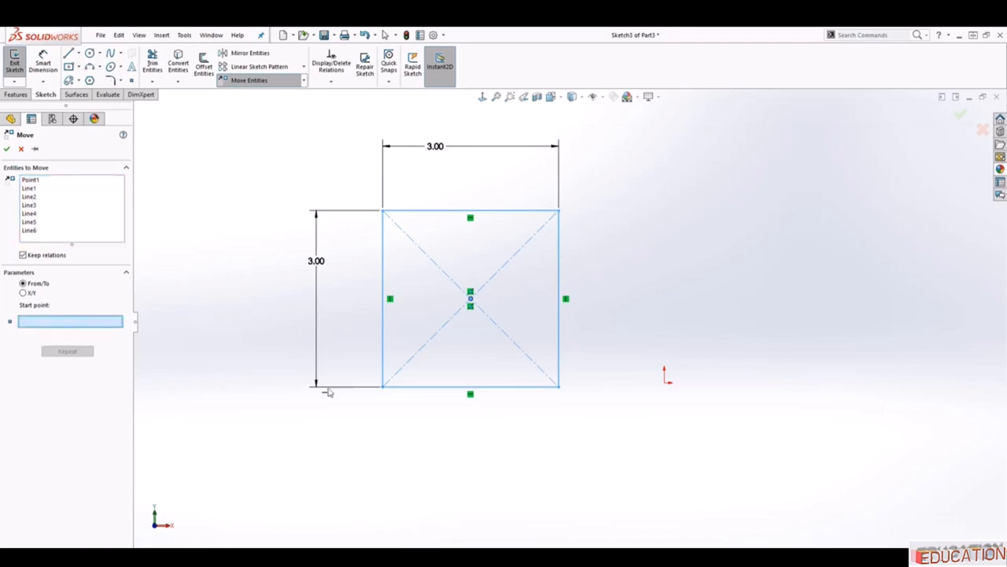
click(383, 387)
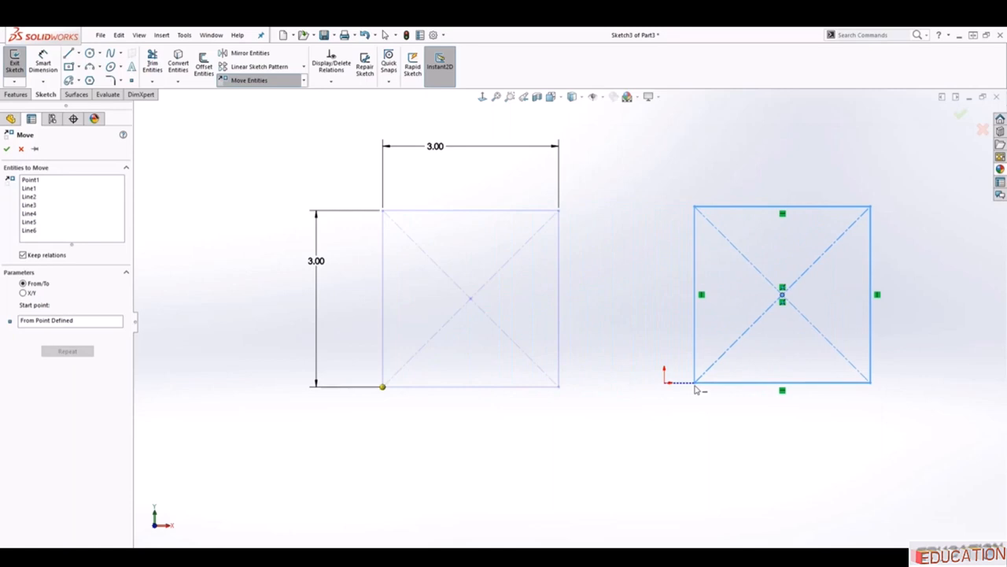
click(695, 385)
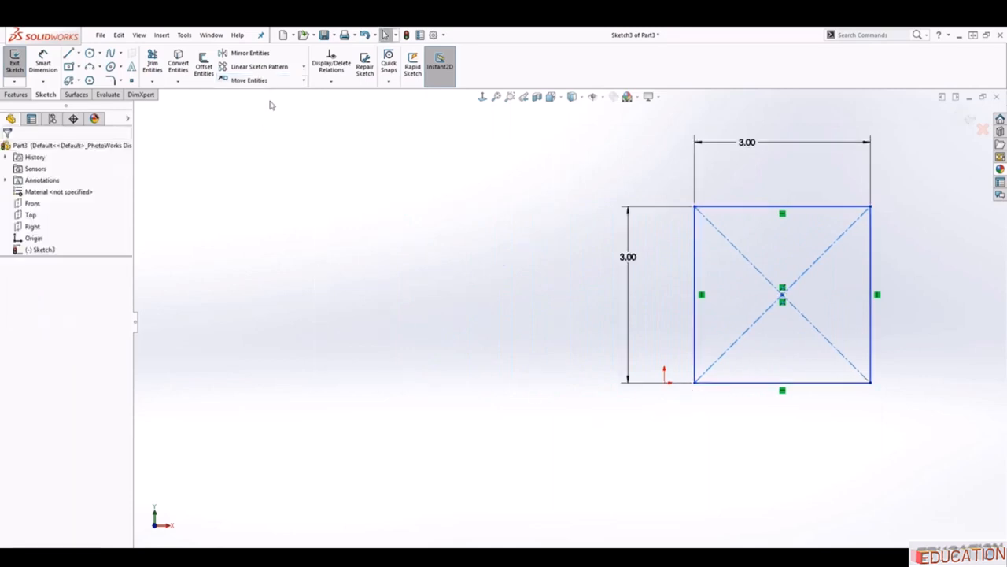
Step: Copy the whole square with Copy Entities, using its lower-right corner as the start point and placing the copy left of the origin
click(303, 80)
click(267, 108)
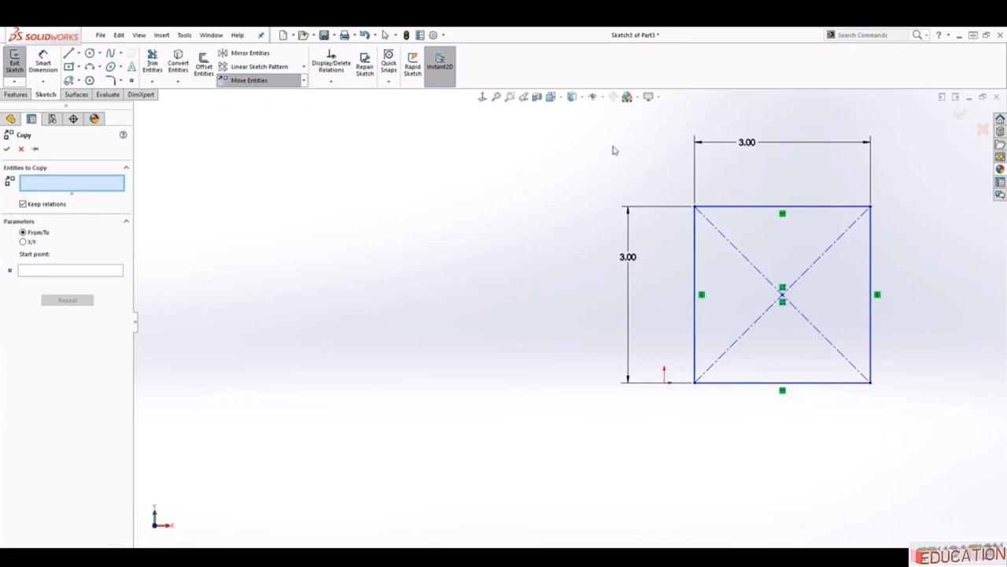
drag(602, 141, 918, 433)
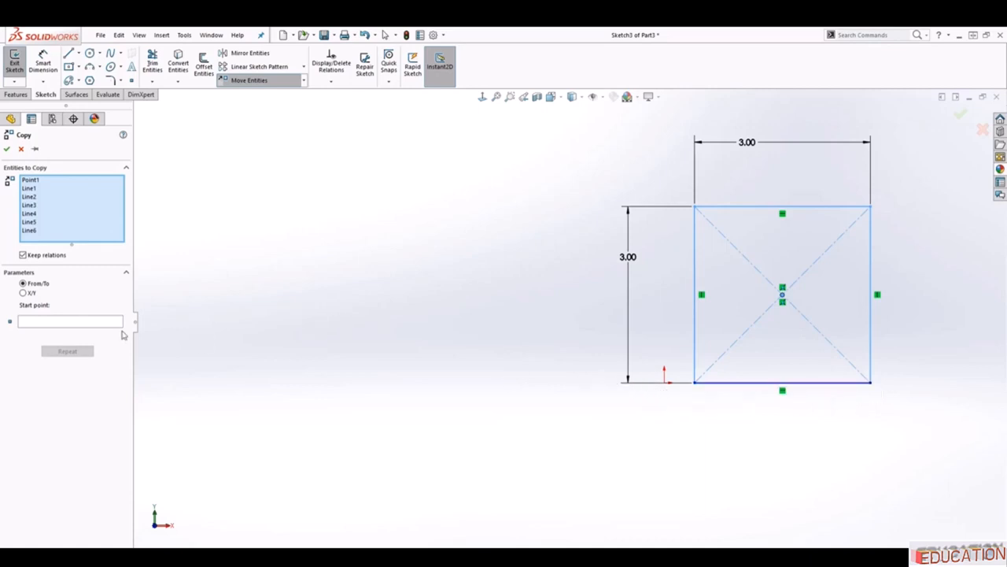
click(46, 323)
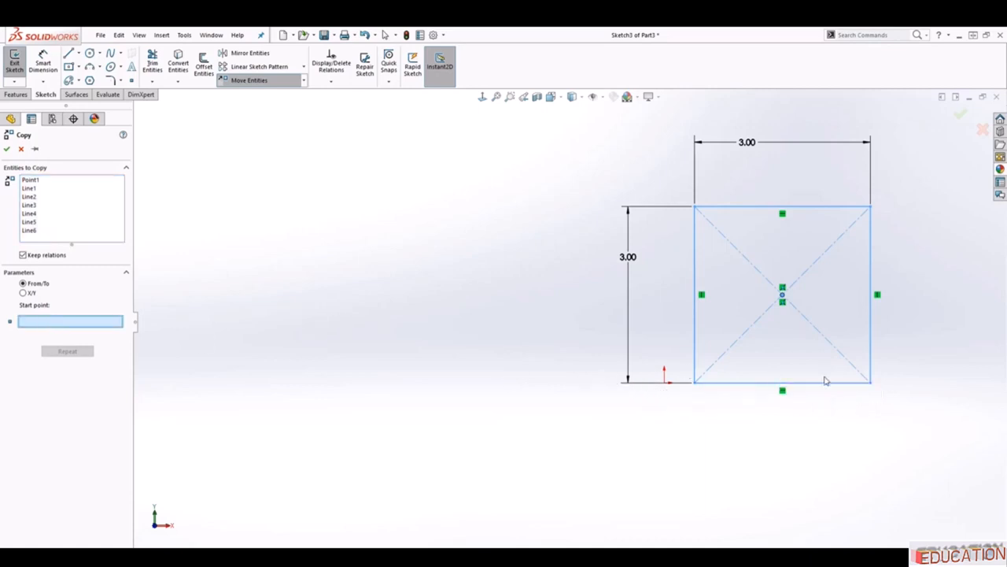
click(870, 384)
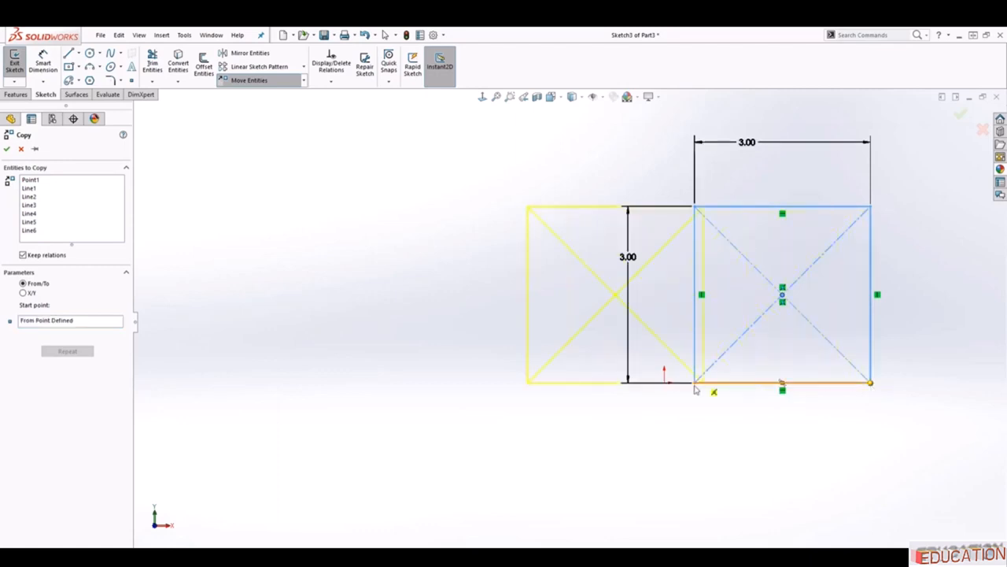
click(476, 384)
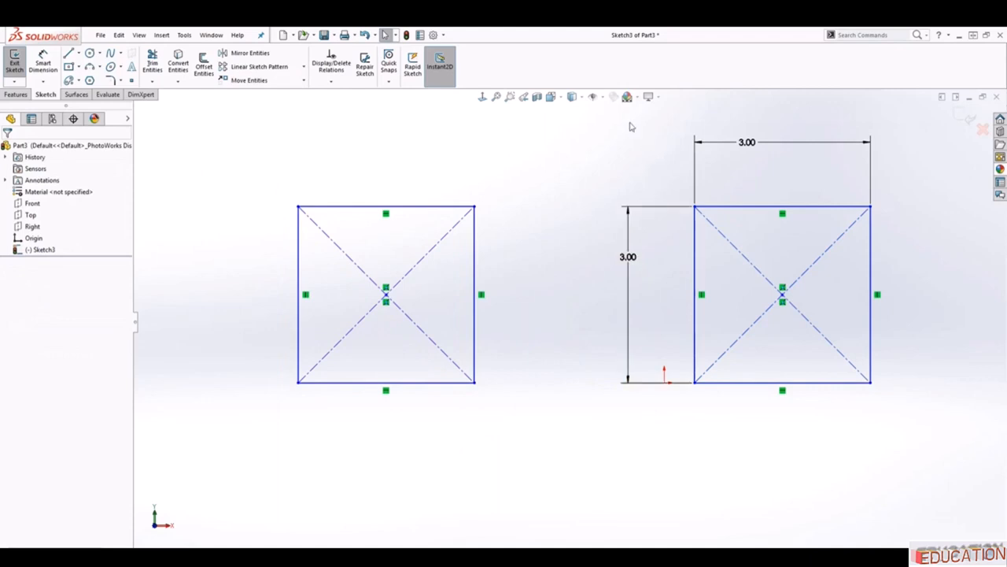
Step: Delete the original square right of the origin together with its dimensions, keeping only the copy
drag(603, 122, 916, 432)
key(Delete)
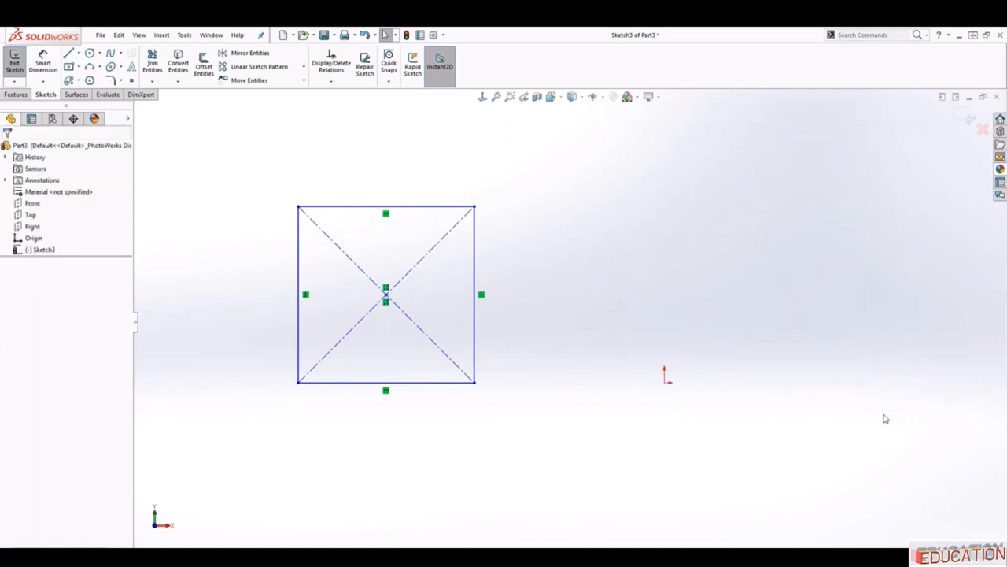
click(304, 81)
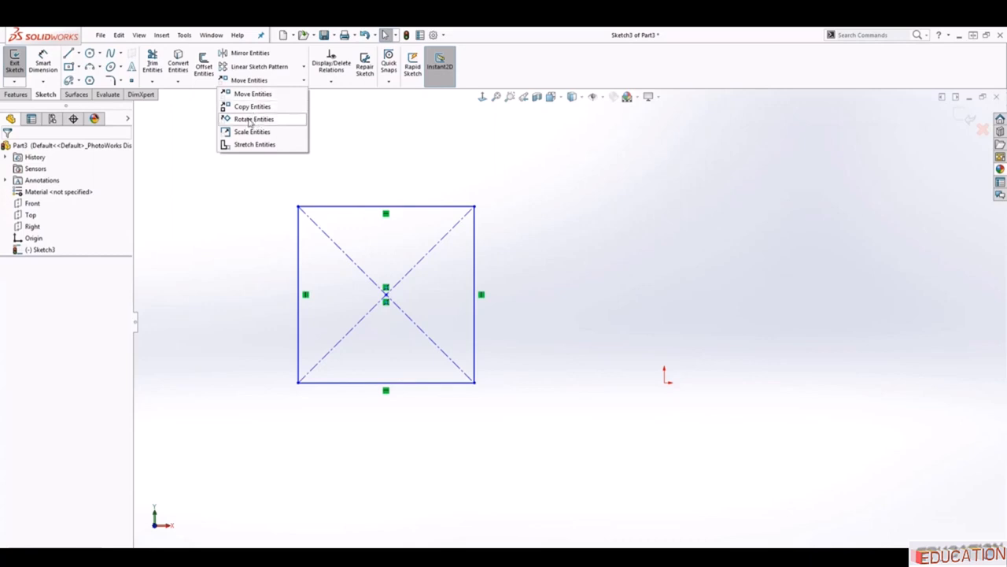
click(431, 192)
Step: Dimension the copied square's top and left edges at 3 in each
click(43, 62)
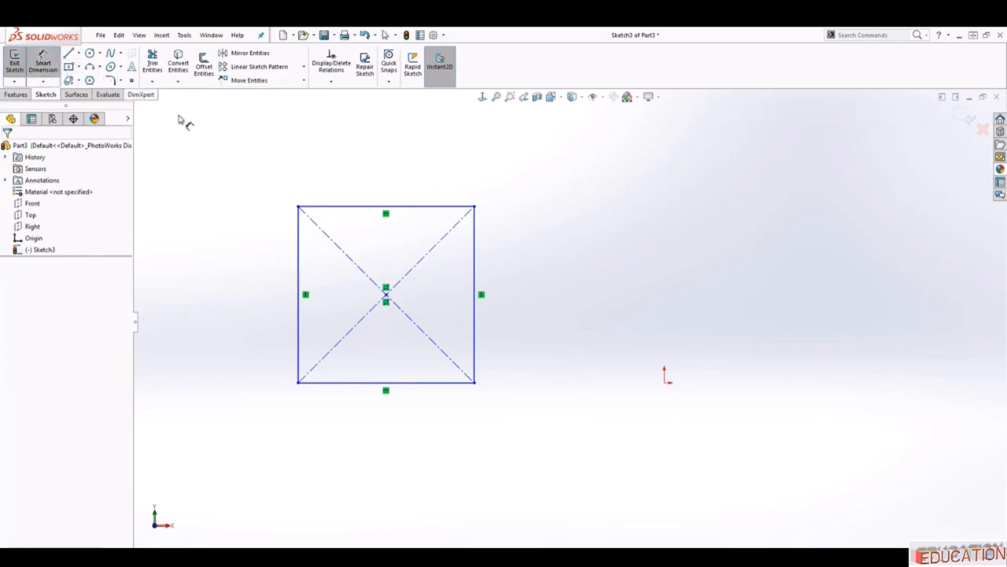
click(359, 207)
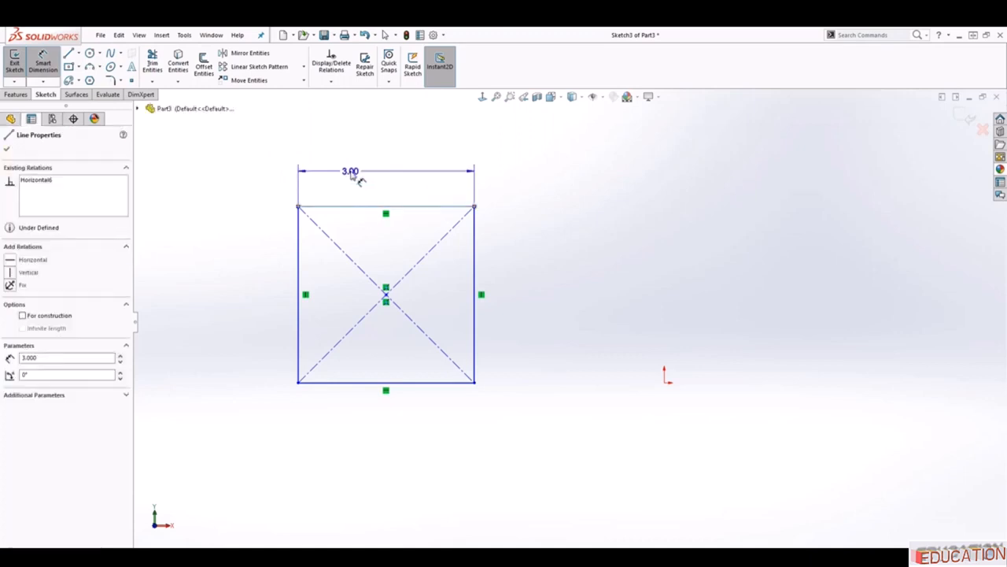
click(355, 170)
click(304, 168)
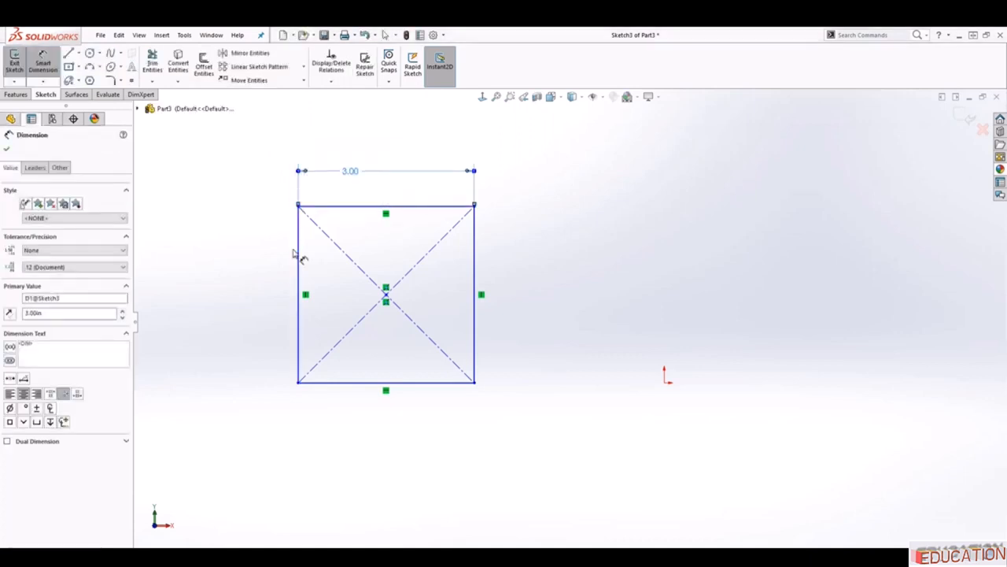
click(298, 256)
click(248, 271)
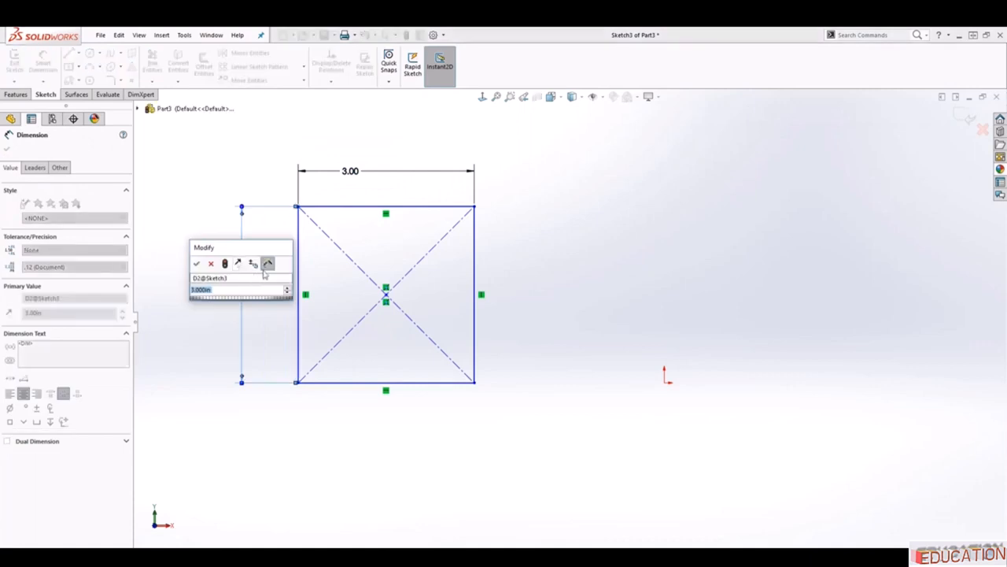
click(197, 263)
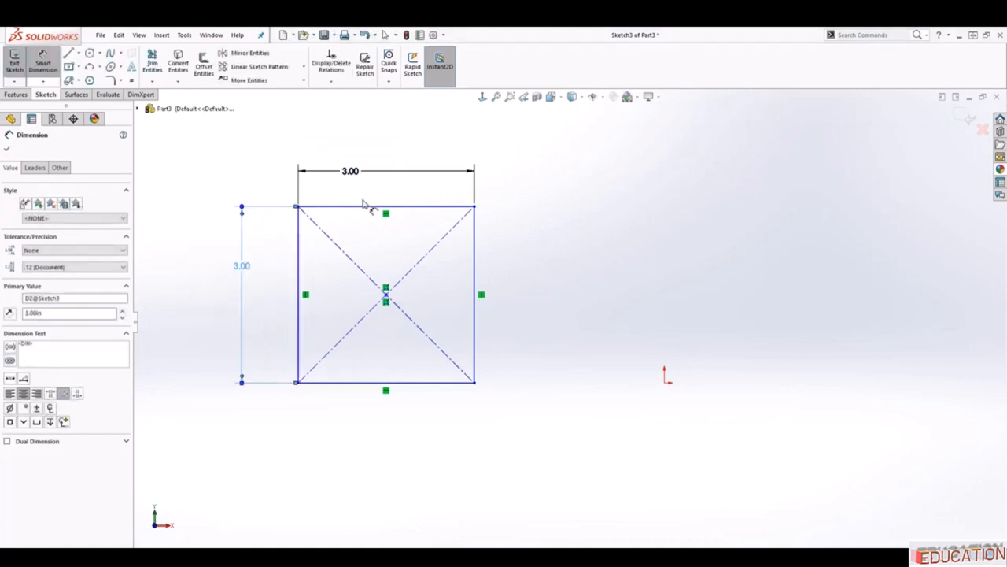
key(Escape)
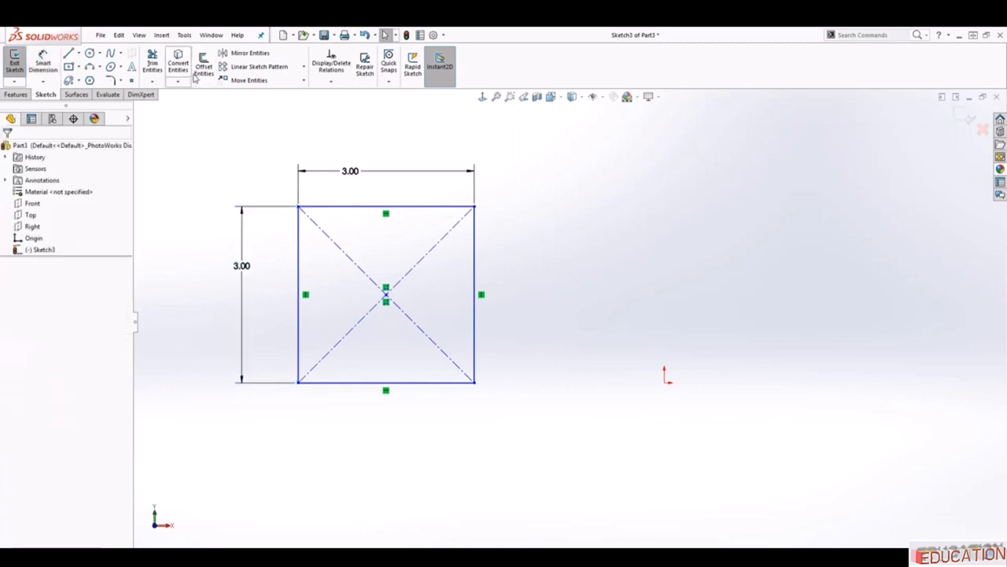
Step: Rotate the whole square 45 degrees about its lower-left corner with Rotate Entities
click(304, 82)
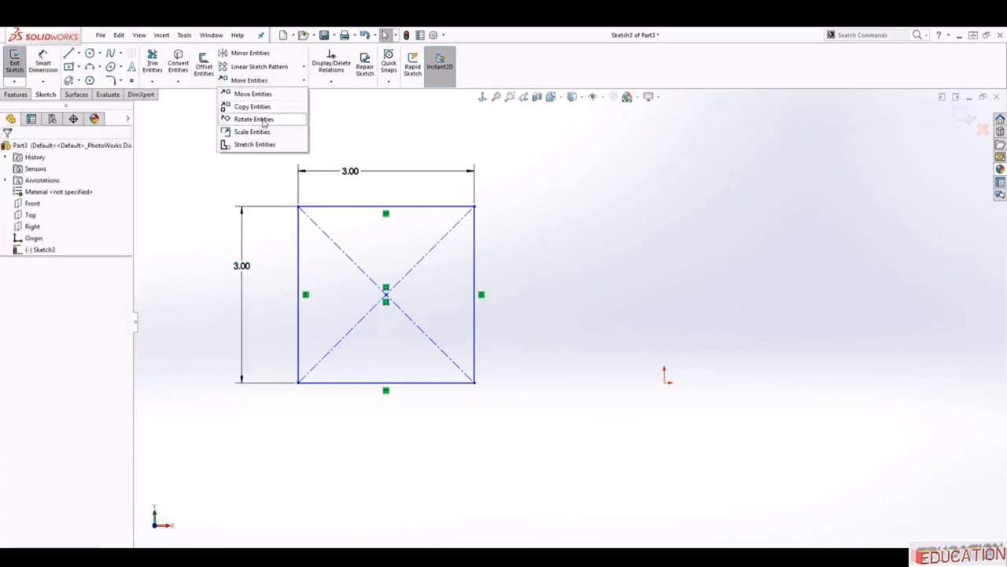
click(263, 120)
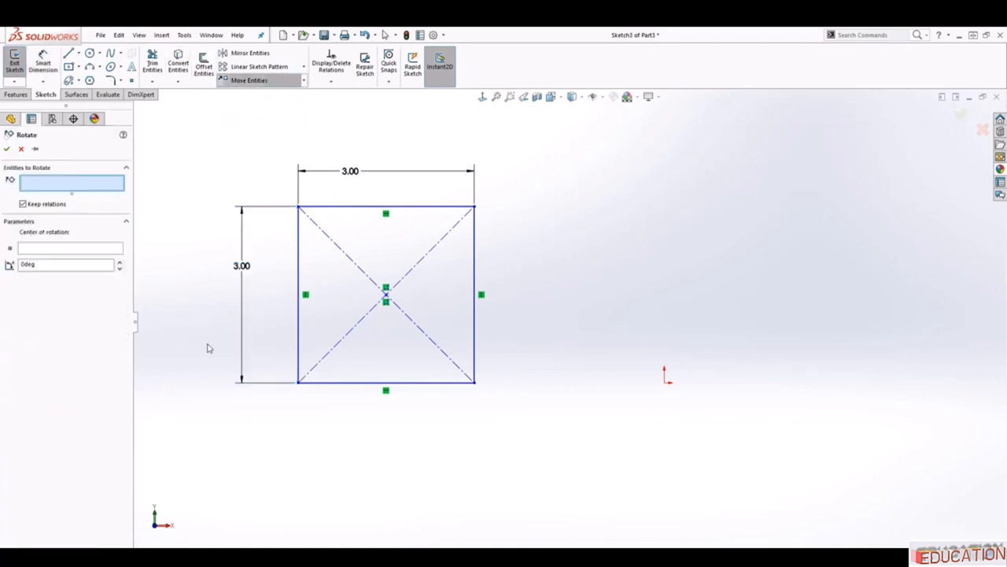
mouse_move(206, 143)
mouse_down()
mouse_move(326, 230)
mouse_move(548, 433)
mouse_up()
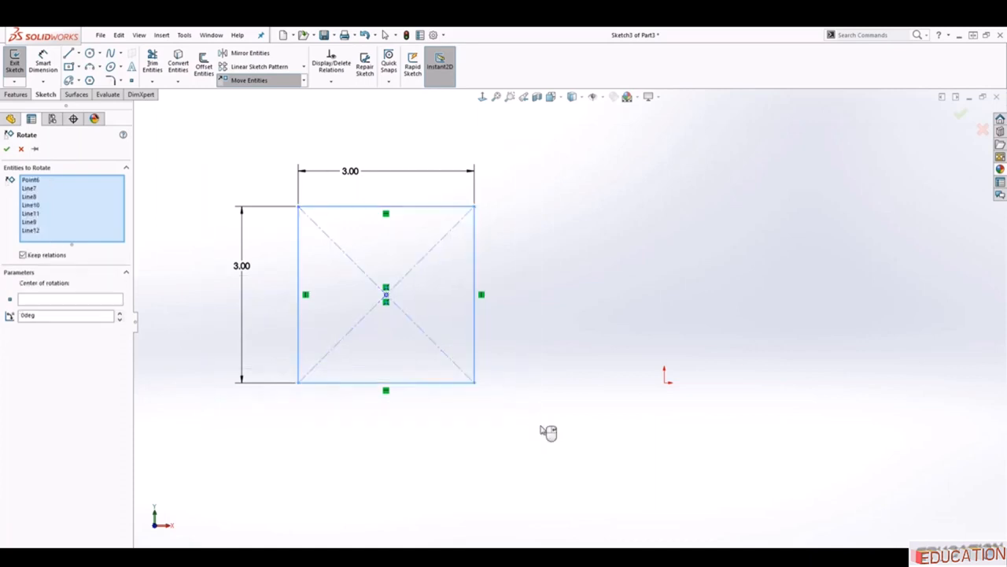
click(66, 300)
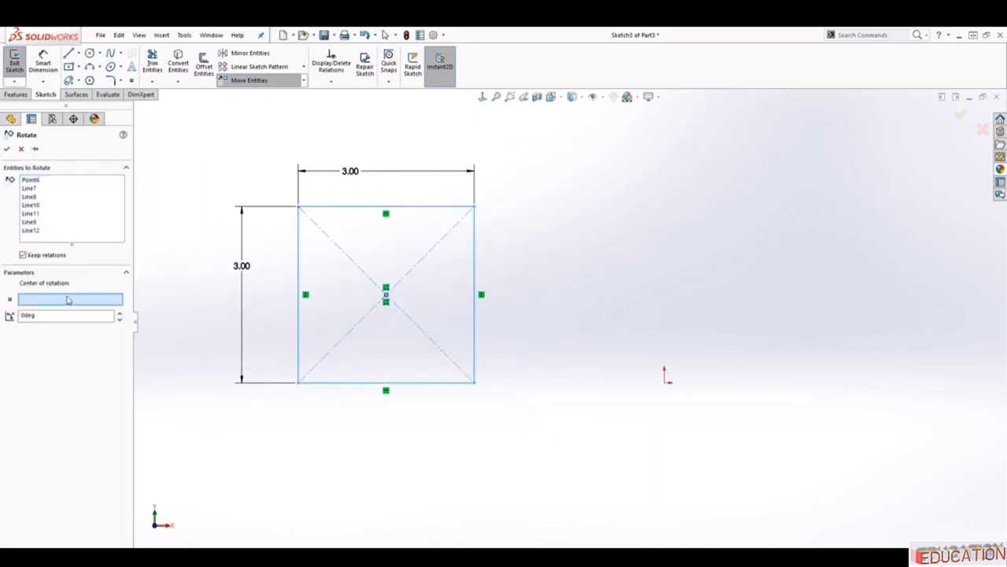
click(297, 383)
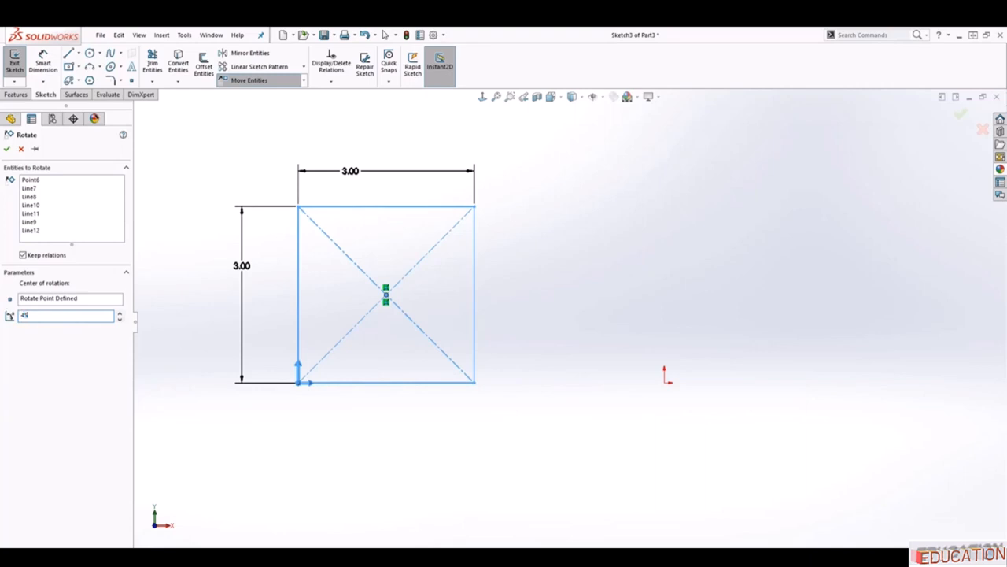
key(Return)
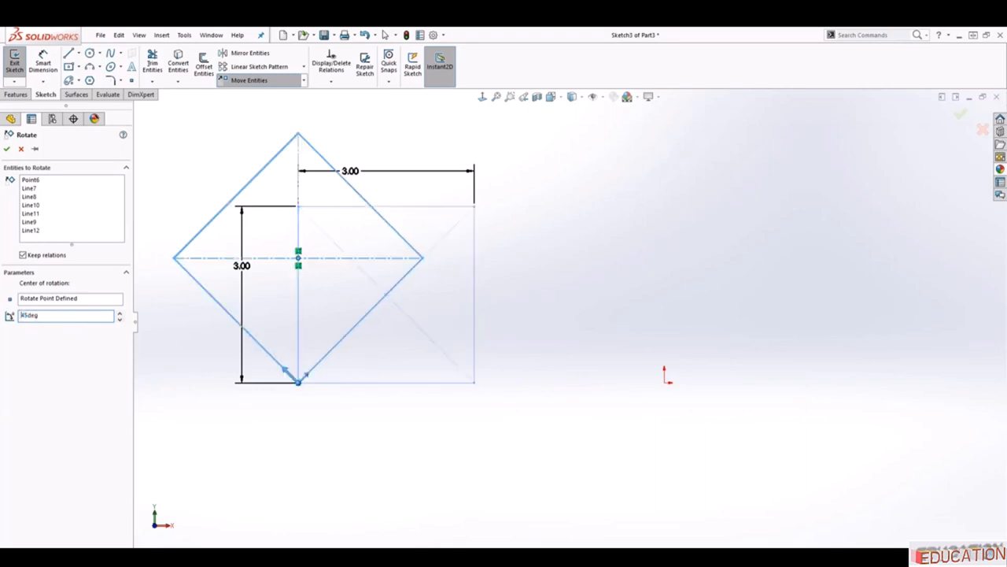
click(7, 148)
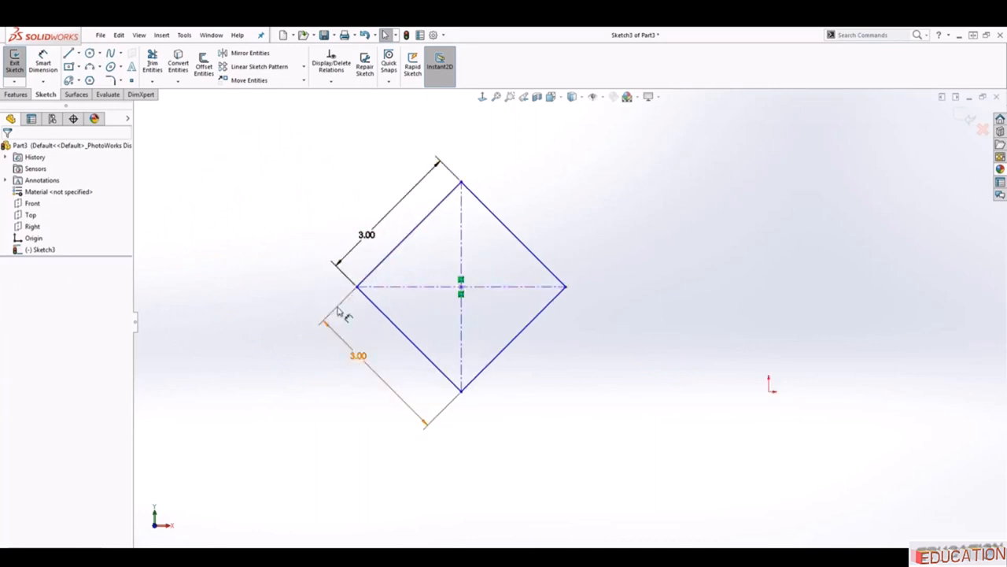
Step: Try to scale the whole dimensioned square by a factor of 2 about its centre point with Scale Entities
click(303, 81)
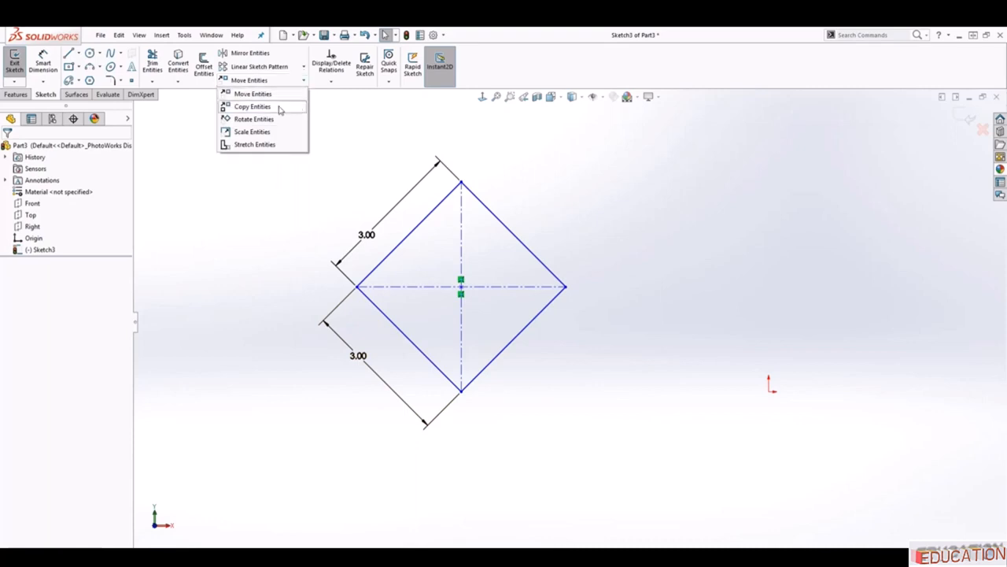
click(251, 133)
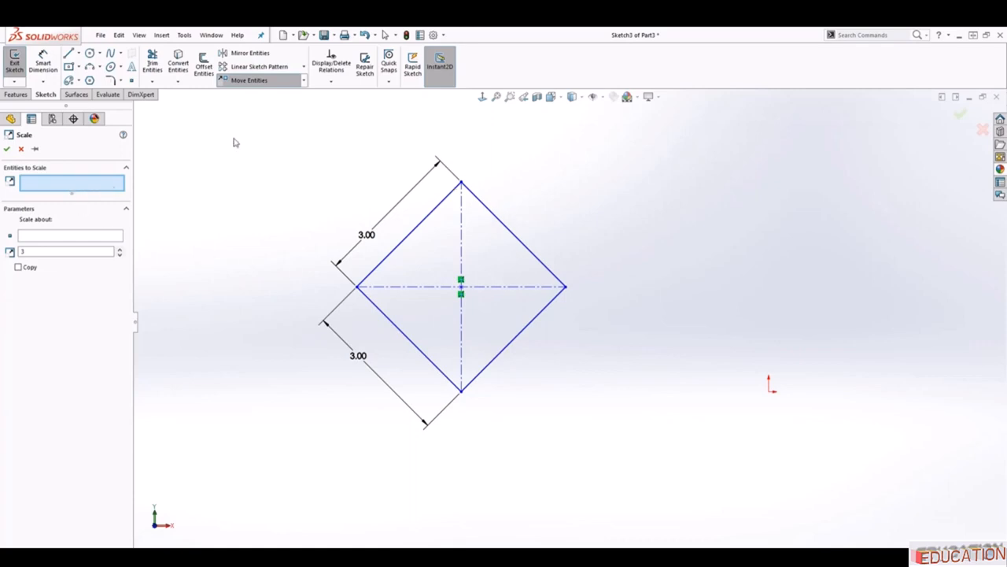
mouse_move(229, 137)
mouse_down()
mouse_move(348, 209)
mouse_move(607, 404)
mouse_move(646, 455)
mouse_up()
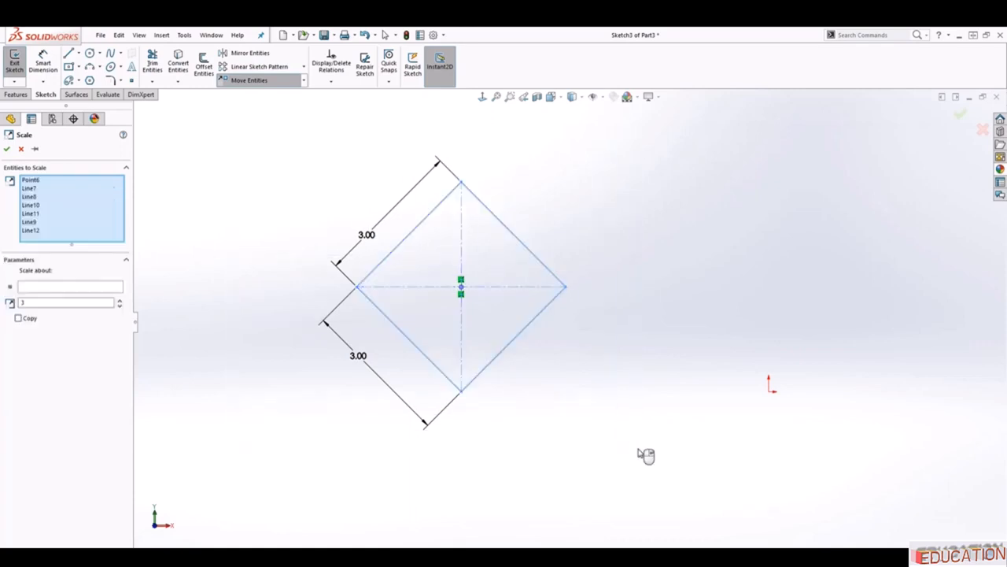
double_click(33, 302)
click(48, 288)
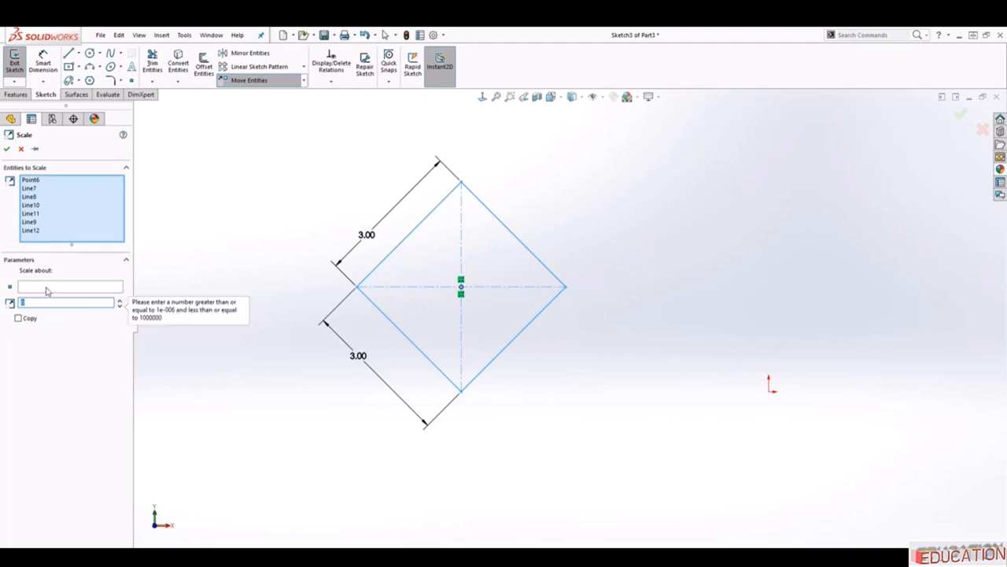
click(47, 289)
text(1)
click(69, 288)
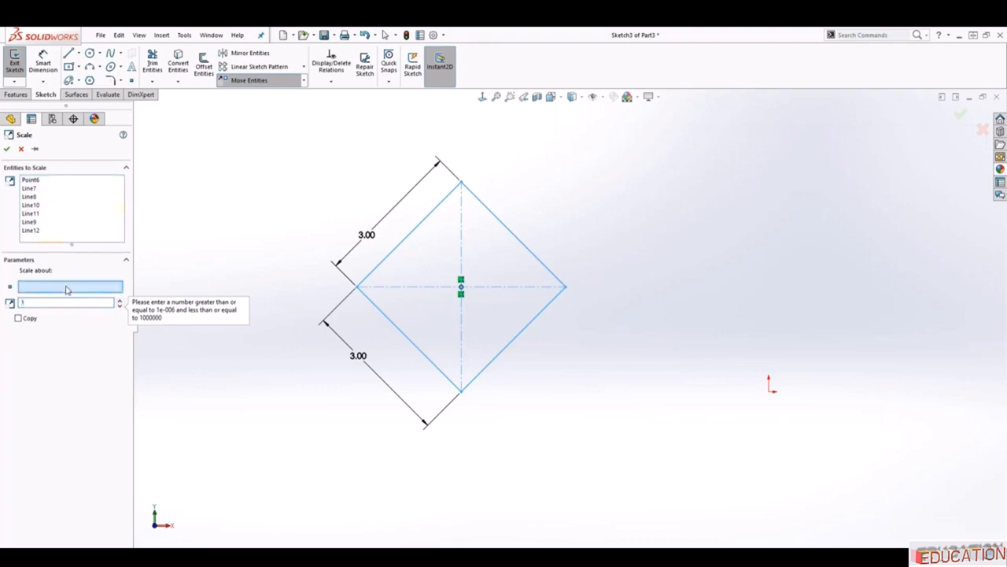
click(462, 287)
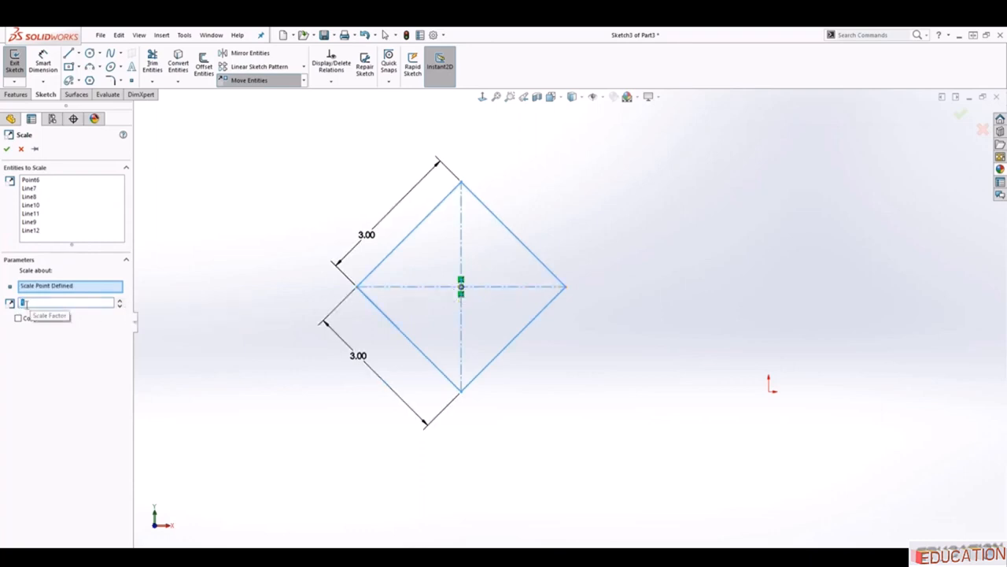
text(2)
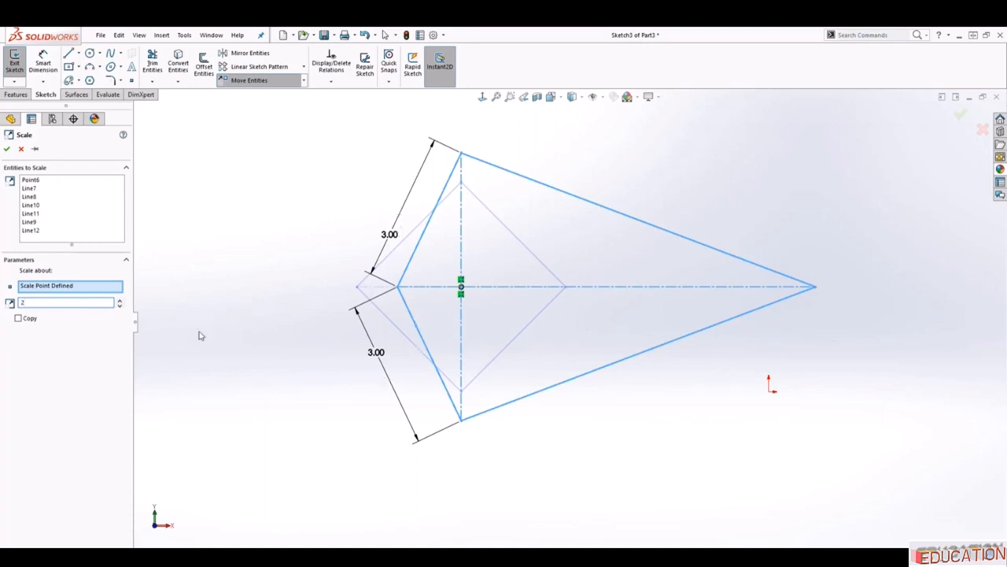
click(22, 147)
Step: Delete both 3 in dimensions from the rotated square's upper-left and lower-left edges
click(404, 203)
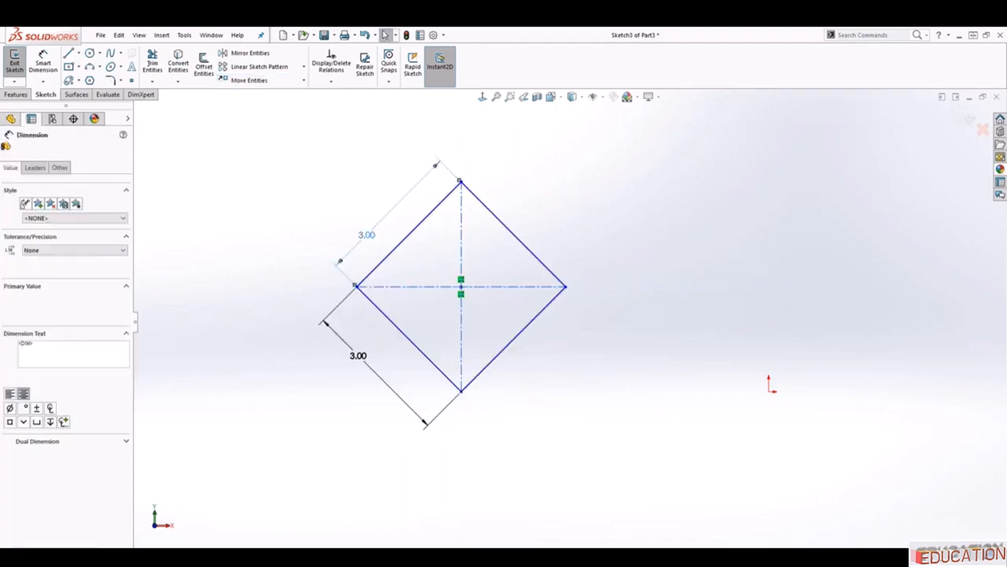
key(Delete)
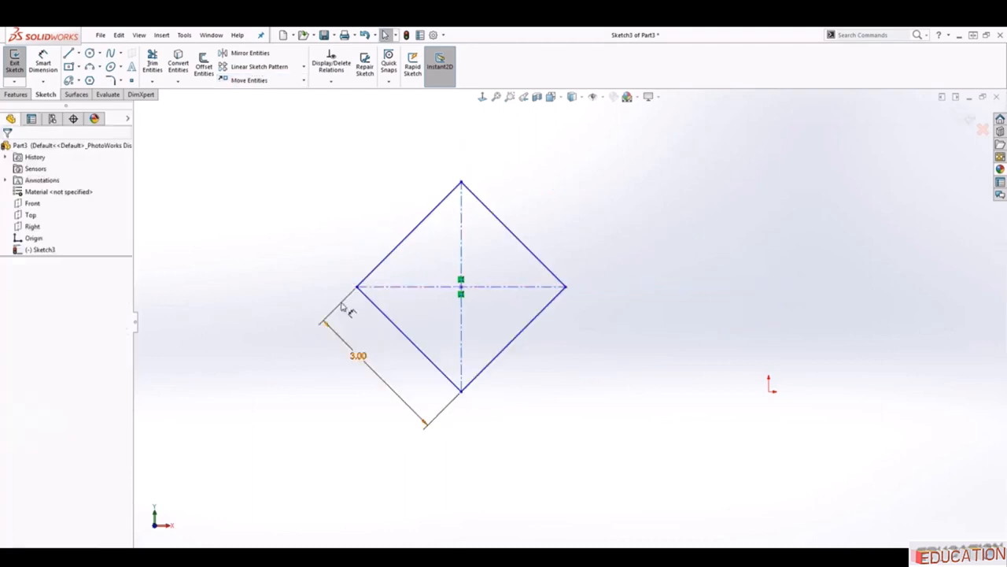
click(345, 304)
key(Delete)
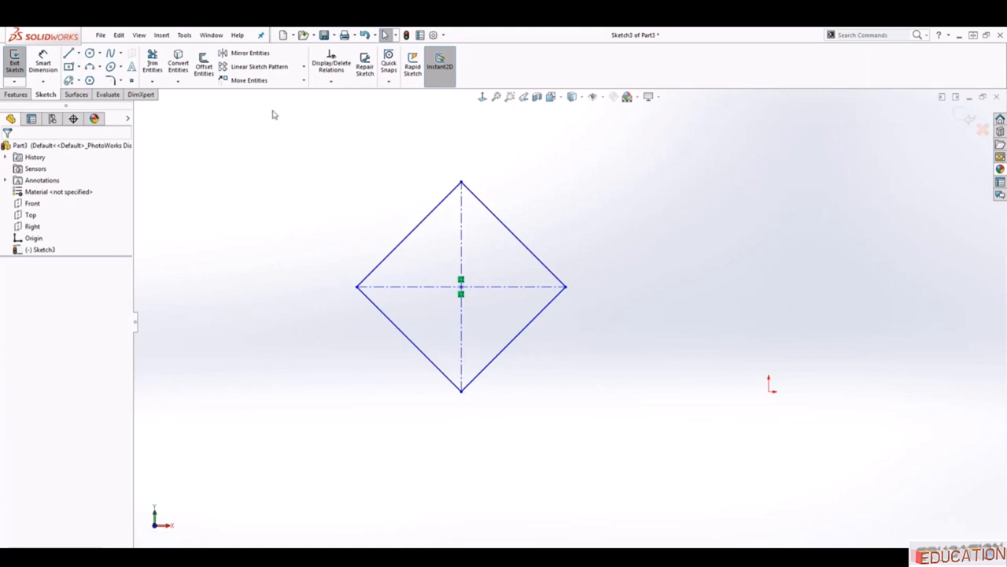
Step: Scale the whole undimensioned square by a factor of 3 about its centre point with Scale Entities, without making a copy
click(304, 82)
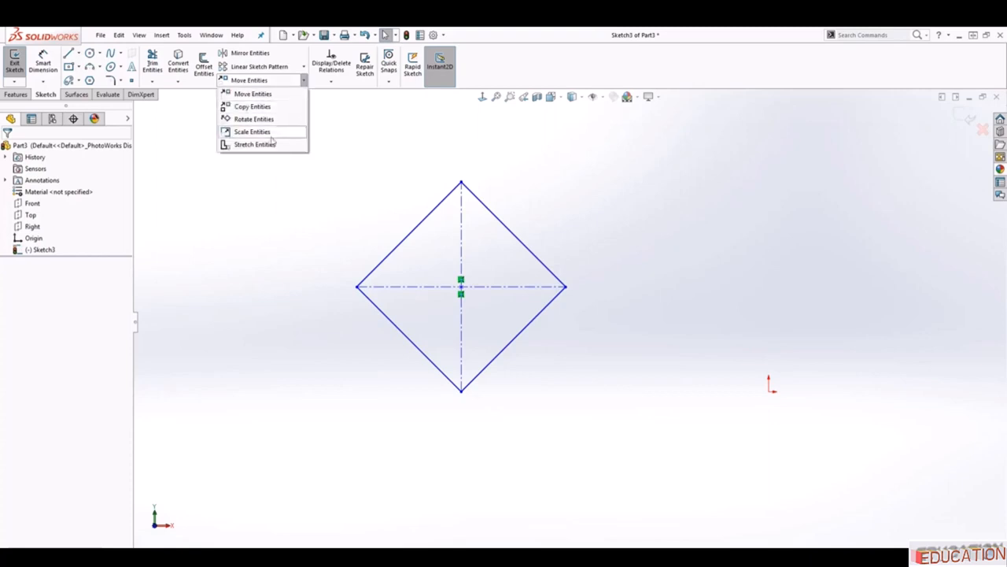
click(264, 134)
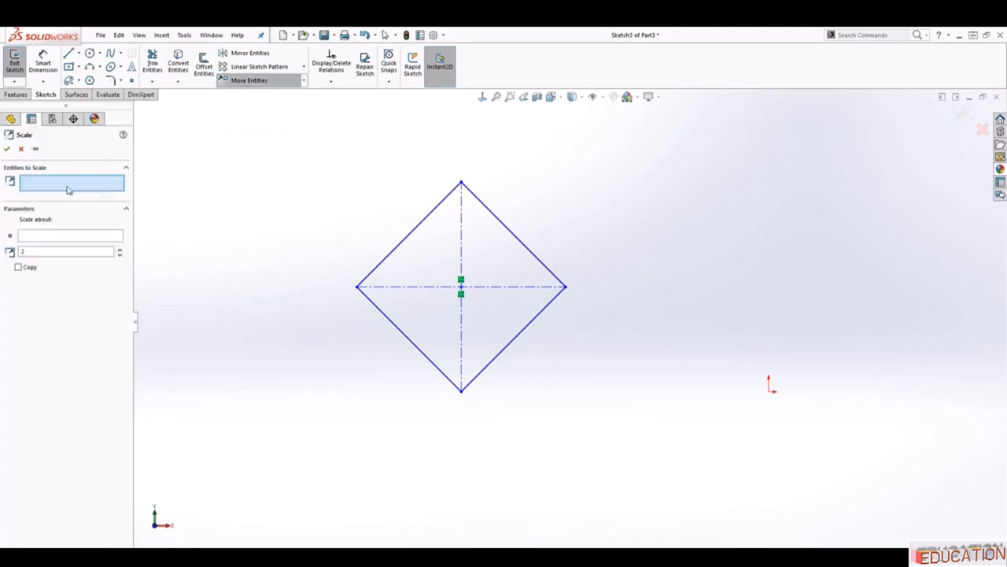
drag(245, 142, 694, 461)
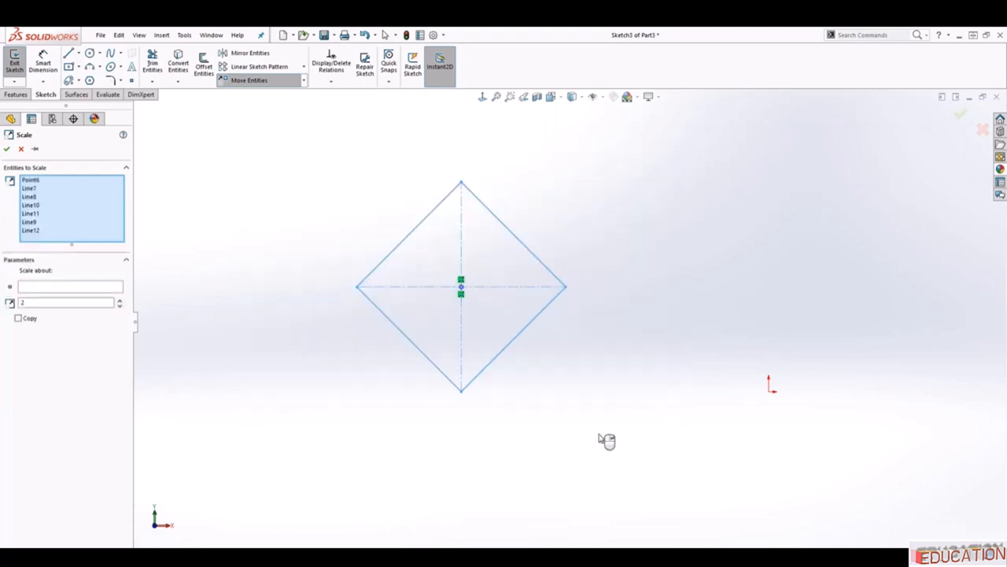
click(33, 288)
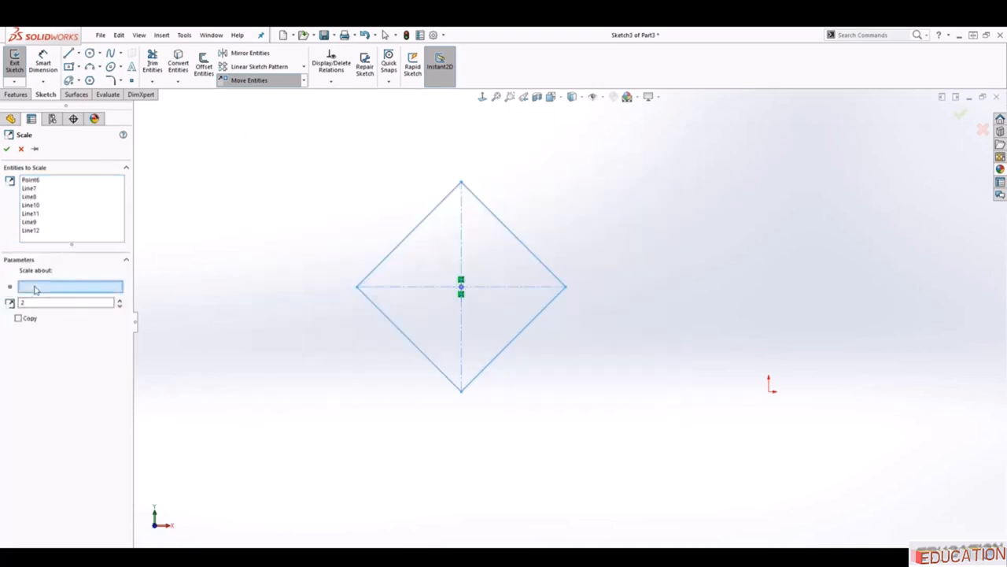
click(461, 287)
key(z)
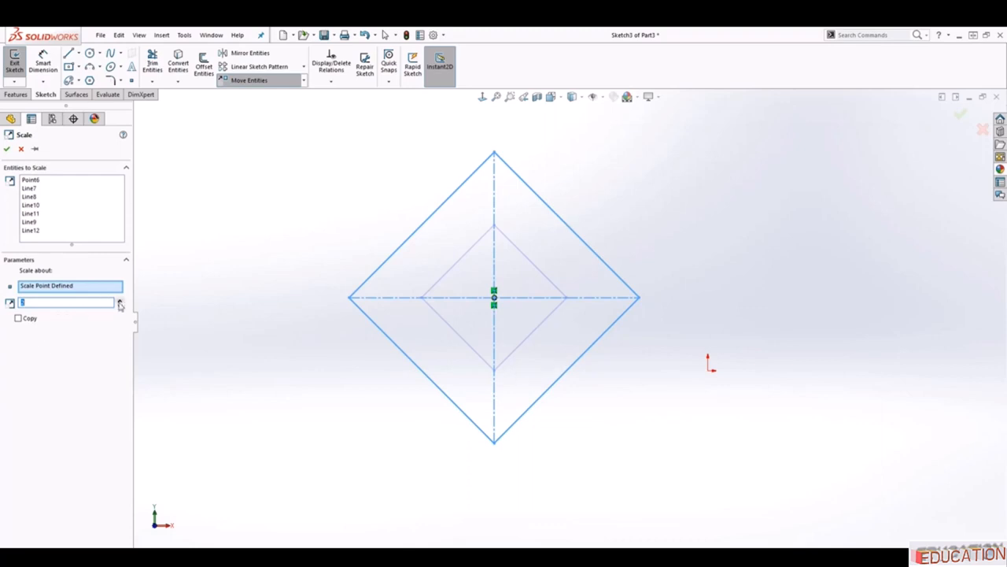
click(120, 301)
click(120, 301)
click(120, 301)
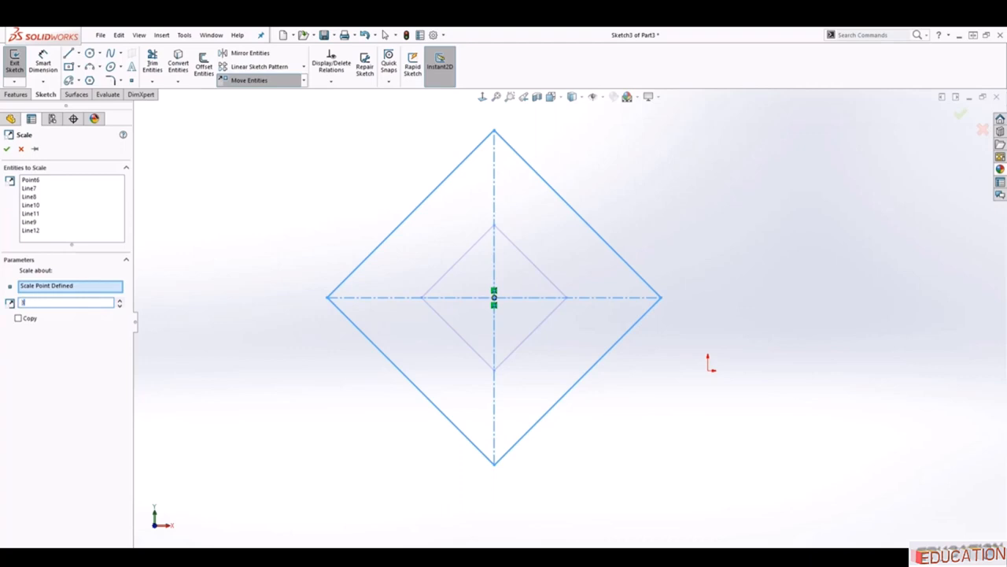
text(3)
scroll(653, 331, up, 3)
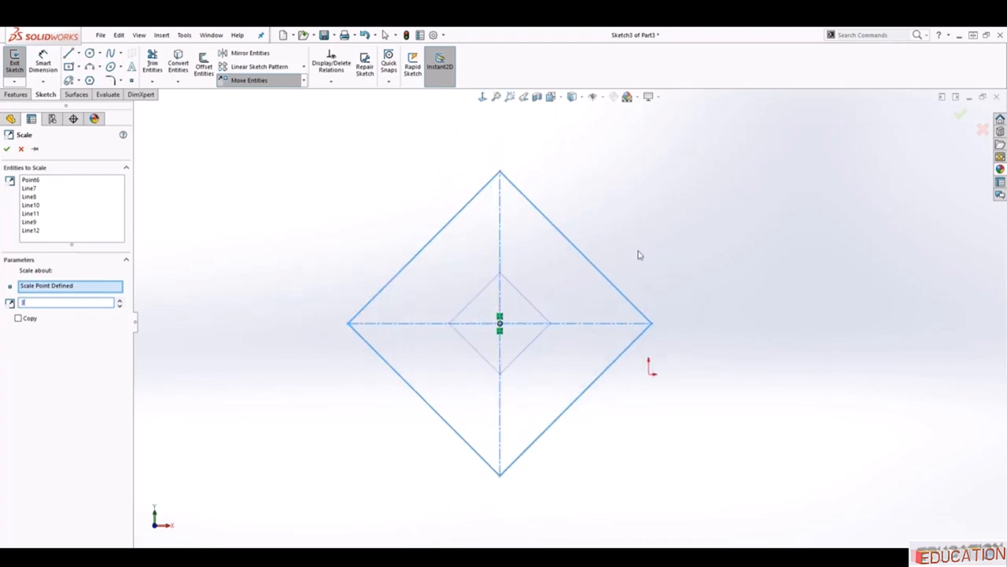
click(6, 148)
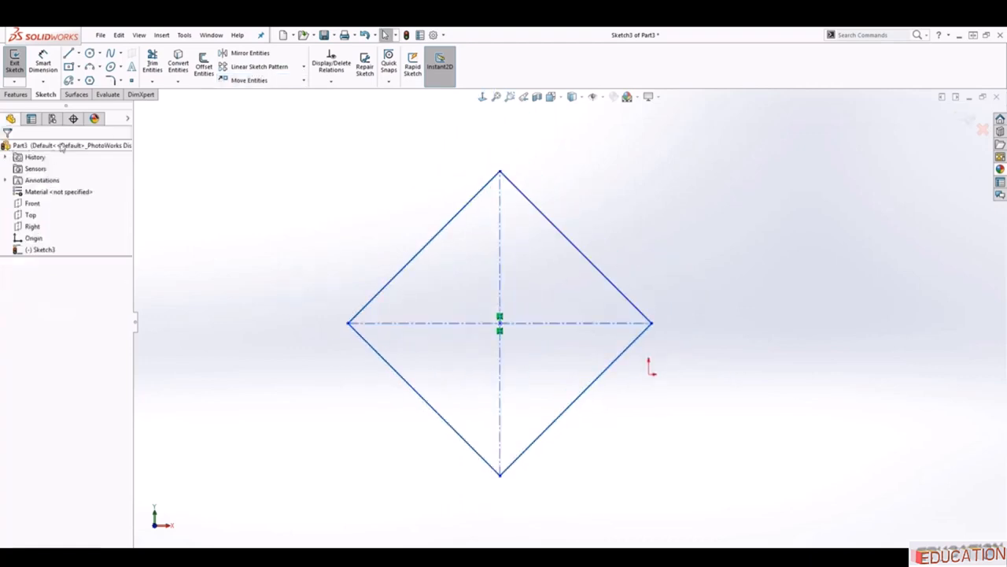